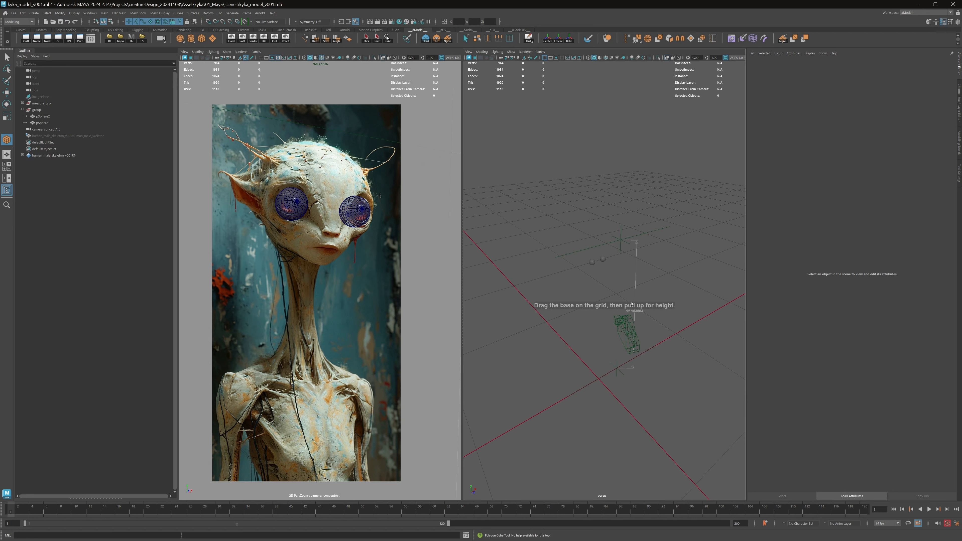
Create a polygon cube on the perspective grid and raise it to the height of the eye spheres.
left_click_drag(599, 377, 450, 363, "ctrl+shift")
key("r")
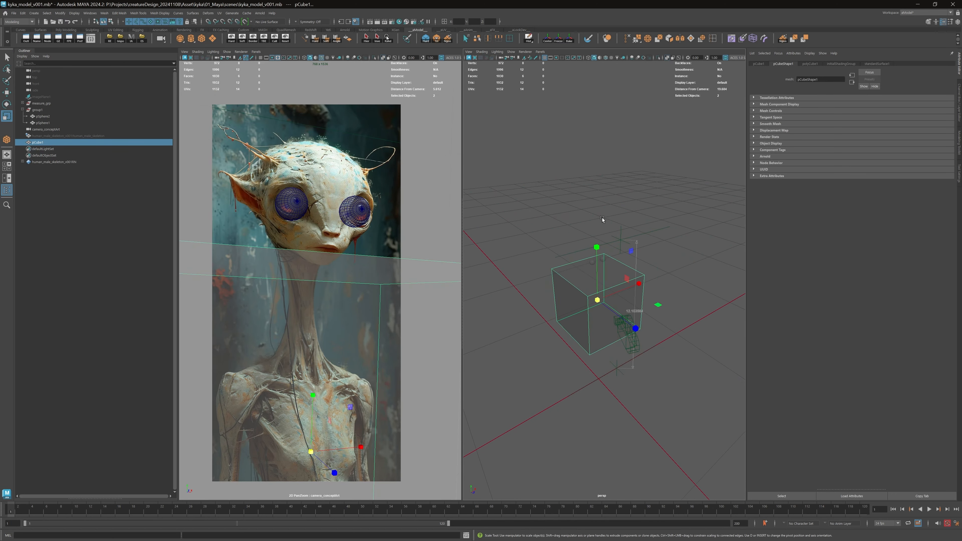
key("w")
left_click_drag(596, 244, 596, 214)
Scale the cube uniformly down to the size of the concept head, so it encloses both eyes.
key("r")
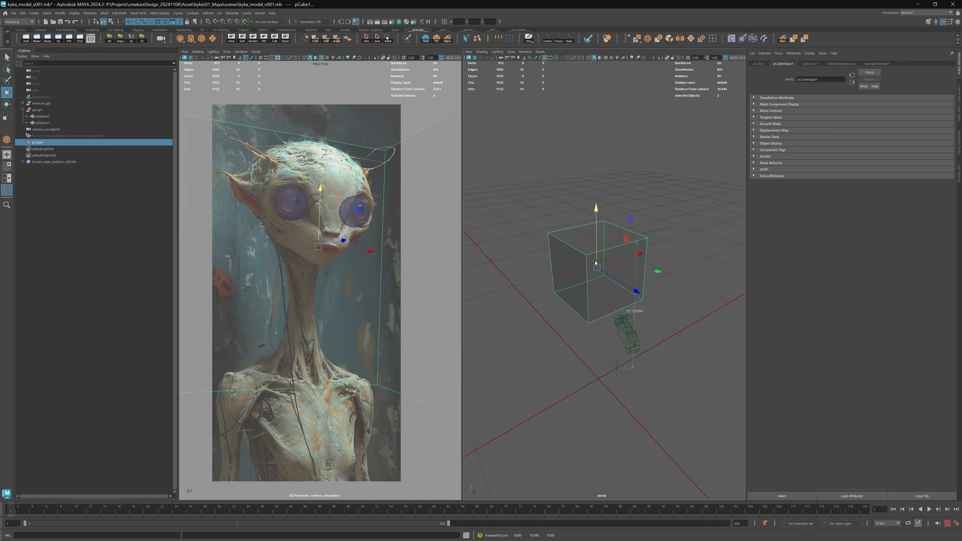
left_click_drag(596, 268, 597, 199)
key("w")
key("r")
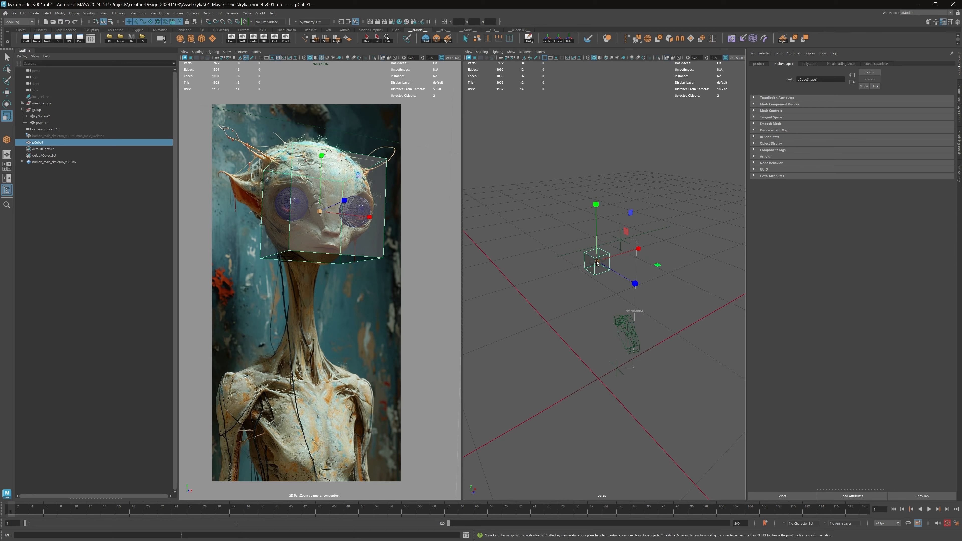
left_click_drag(597, 261, 700, 159)
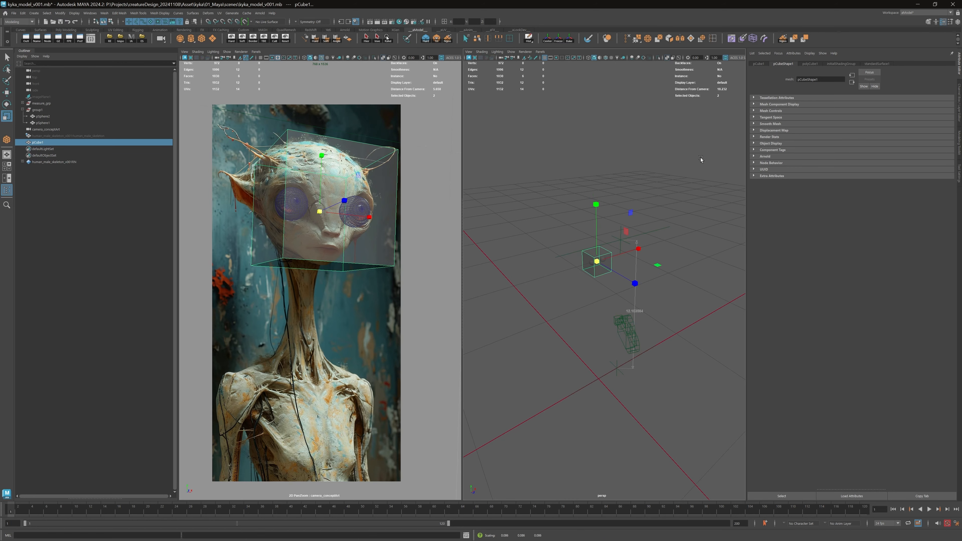
Set the cube's width, height and depth subdivisions to 2.
left_click(957, 111)
left_click_drag(924, 160, 924, 170)
middle_click_drag(693, 168, 702, 170)
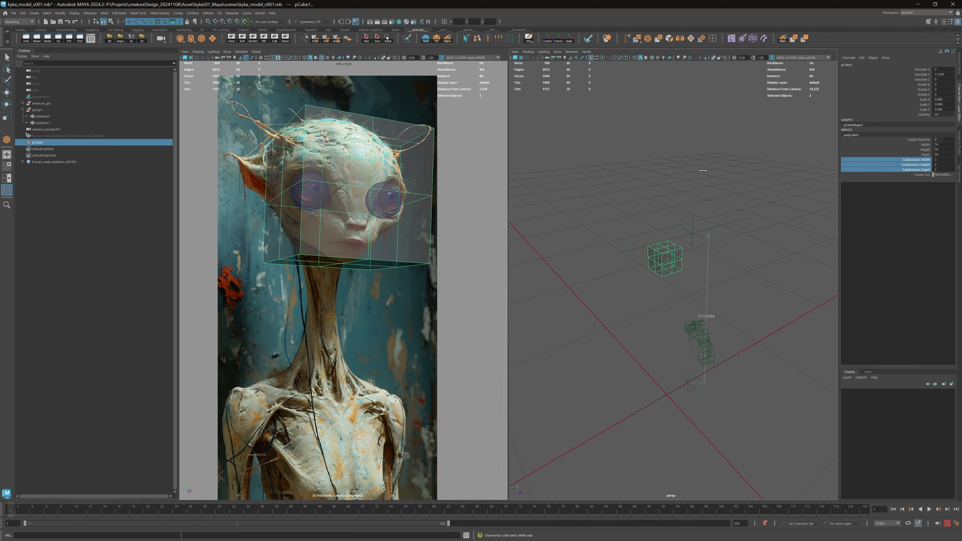
Move the cube back behind the front of the eye spheres and widen it slightly along X to match the head.
left_click_drag(671, 213, 701, 167, "alt")
key("f")
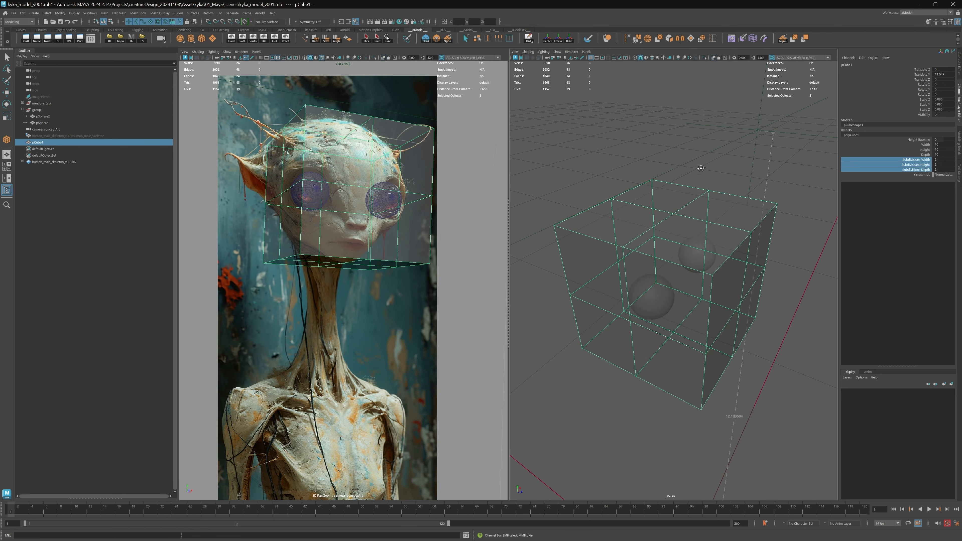
right_click_drag(700, 168, 672, 208, "alt")
left_click_drag(672, 208, 694, 192, "alt")
key("w")
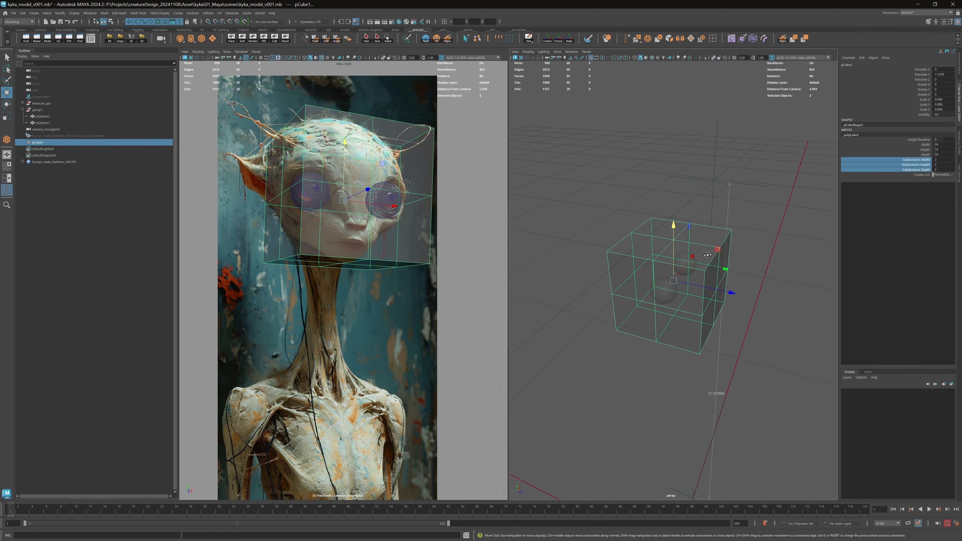
left_click_drag(725, 291, 696, 225)
key("r")
key("w")
key("r")
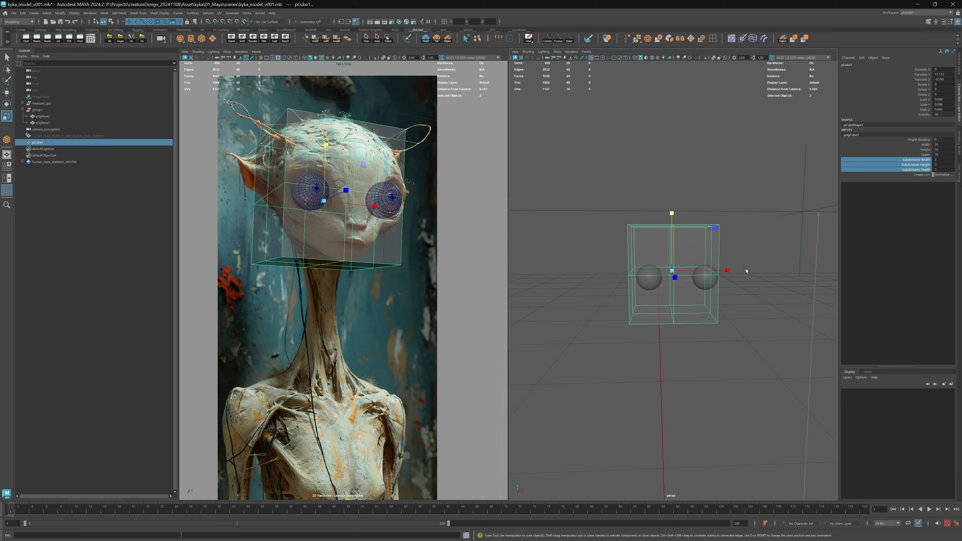
left_click_drag(727, 271, 708, 173)
key("q")
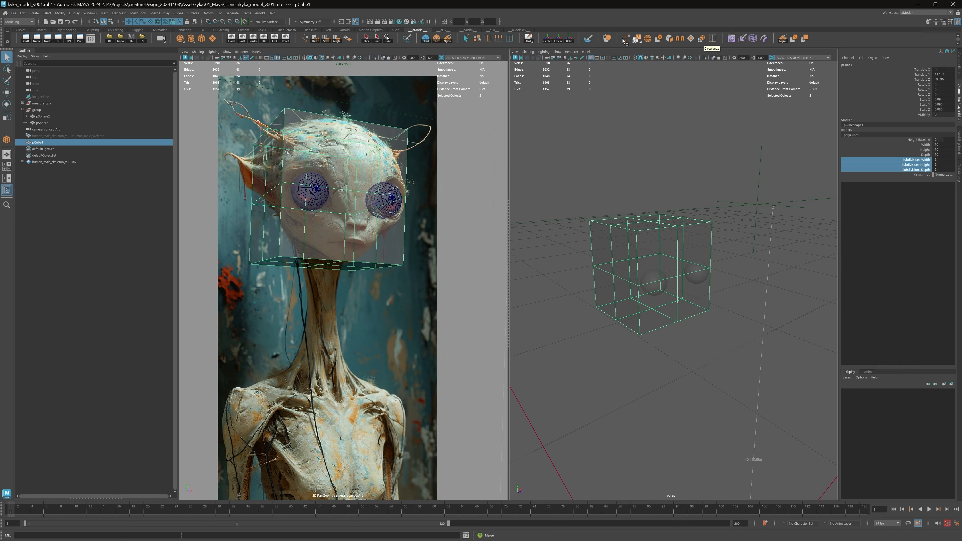
Smooth the cube into a rounded head block and reselect it as an object.
left_click(606, 38)
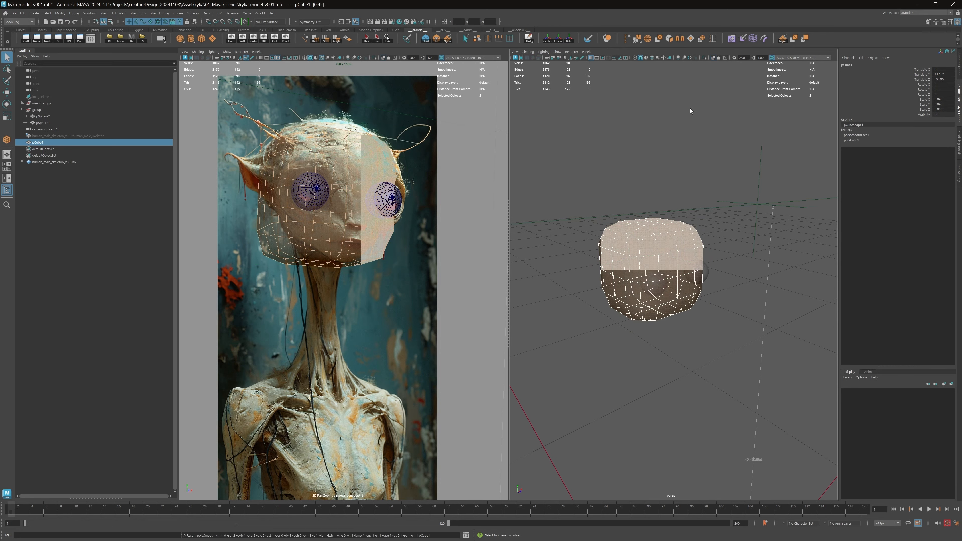
left_click(676, 171)
left_click(672, 240)
mouse_move(675, 206)
left_mouse_down("alt")
mouse_move(651, 210)
mouse_move(658, 202)
left_mouse_up("alt")
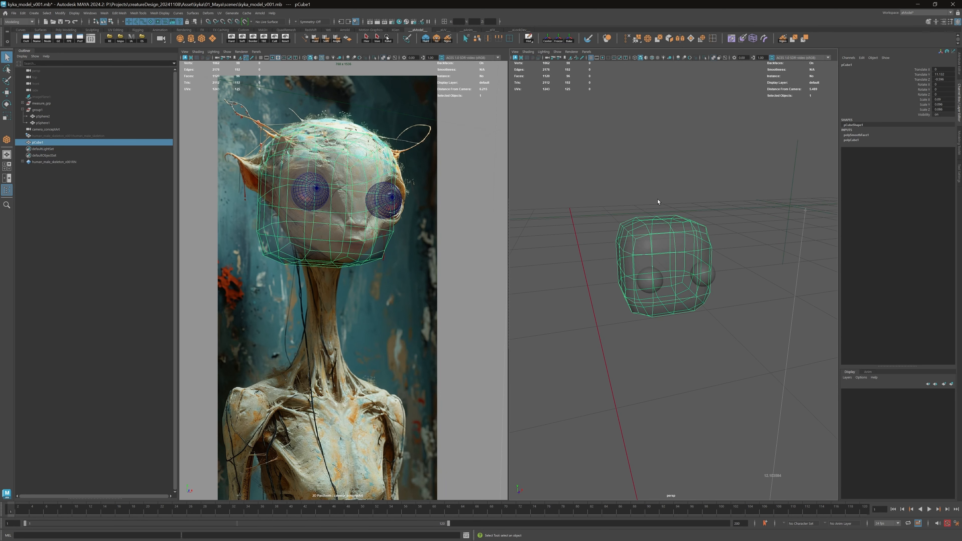
Activate the Grab sculpting tool on the head mesh and set symmetry to Object X.
left_click(958, 145)
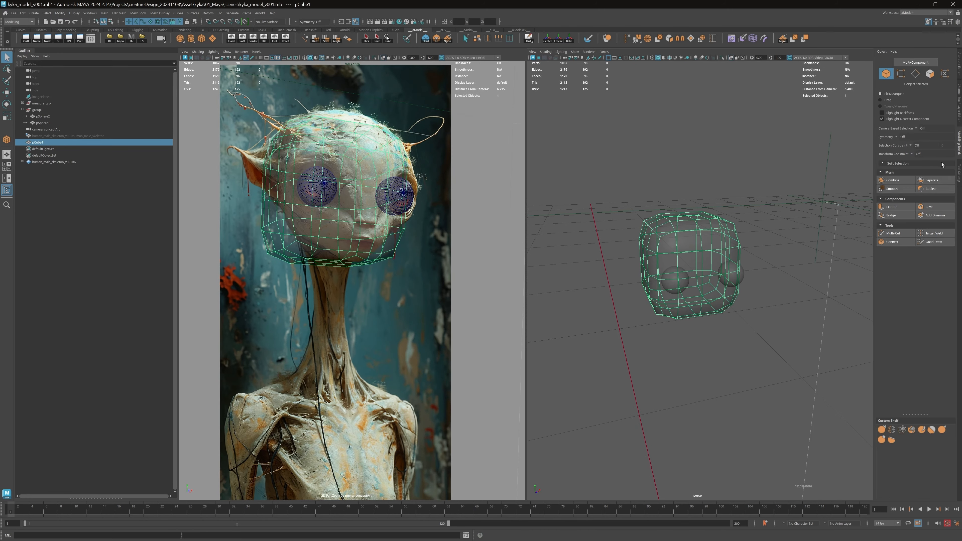
left_click(881, 430)
left_click(896, 137)
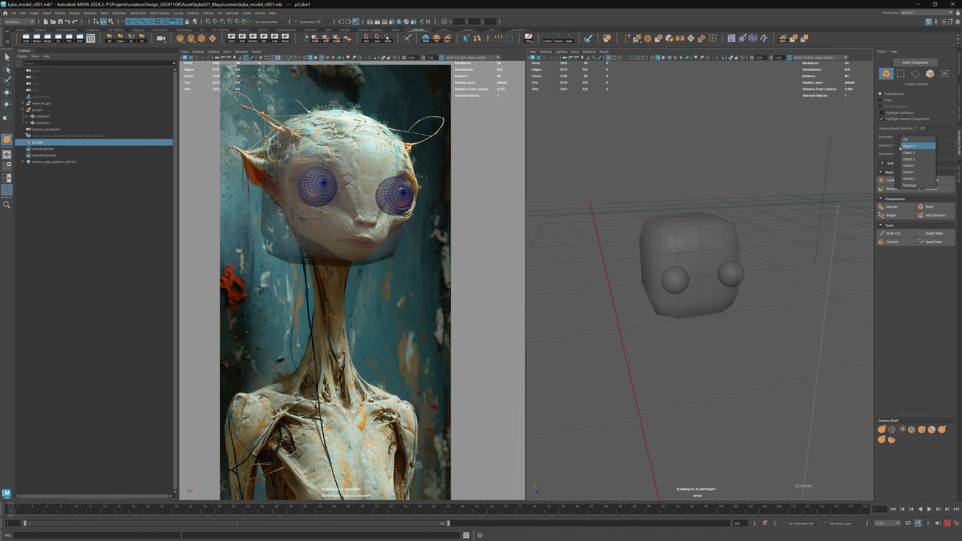
left_click(916, 146)
Grab the lower sides and lower back of the head inward to form a tapering jaw.
mouse_move(664, 284)
left_mouse_down("alt")
mouse_move(670, 267)
mouse_move(627, 273)
left_mouse_up("alt")
key("b")
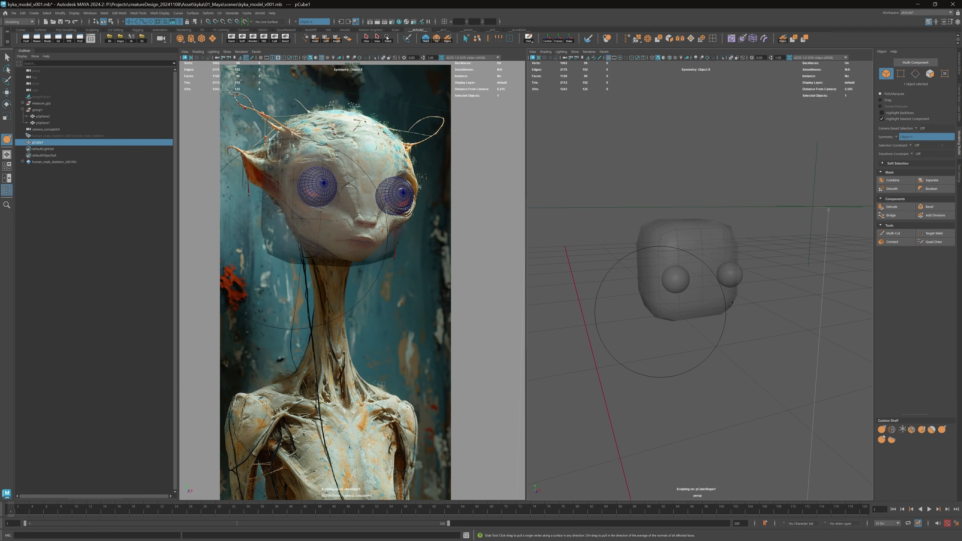
mouse_move(661, 314)
left_mouse_down()
mouse_move(674, 310)
mouse_move(648, 294)
mouse_move(662, 292)
left_mouse_up()
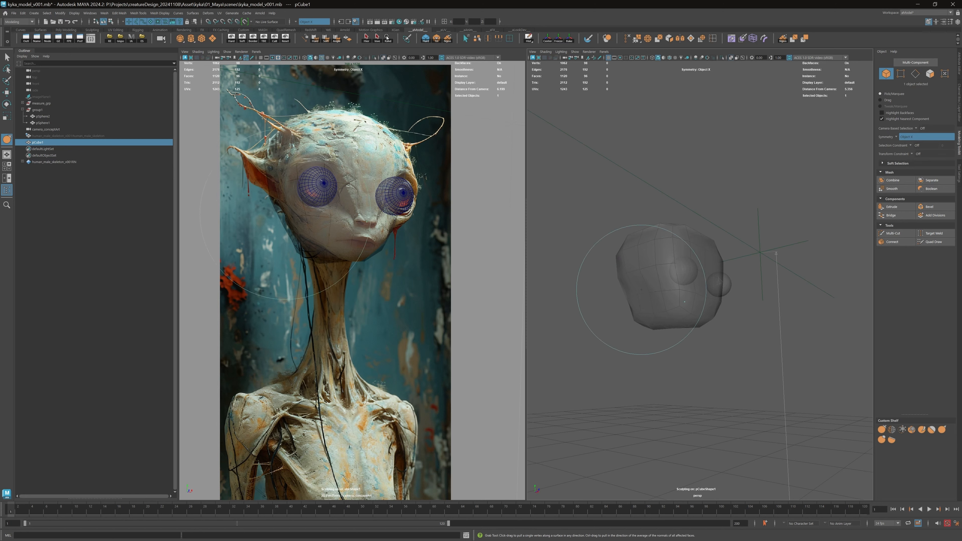
left_click_drag(640, 293, 665, 285, "alt")
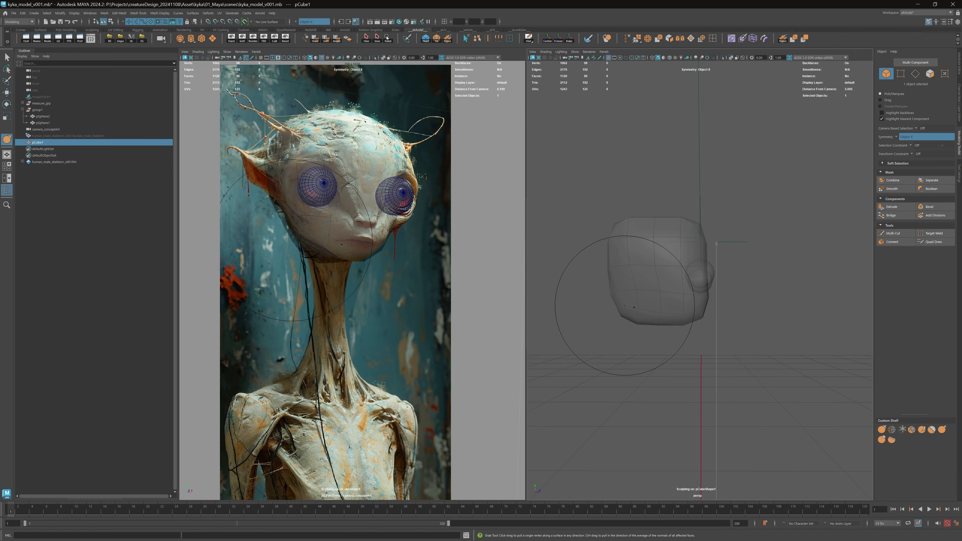
mouse_move(617, 307)
left_mouse_down()
mouse_move(643, 296)
mouse_move(664, 304)
left_mouse_up()
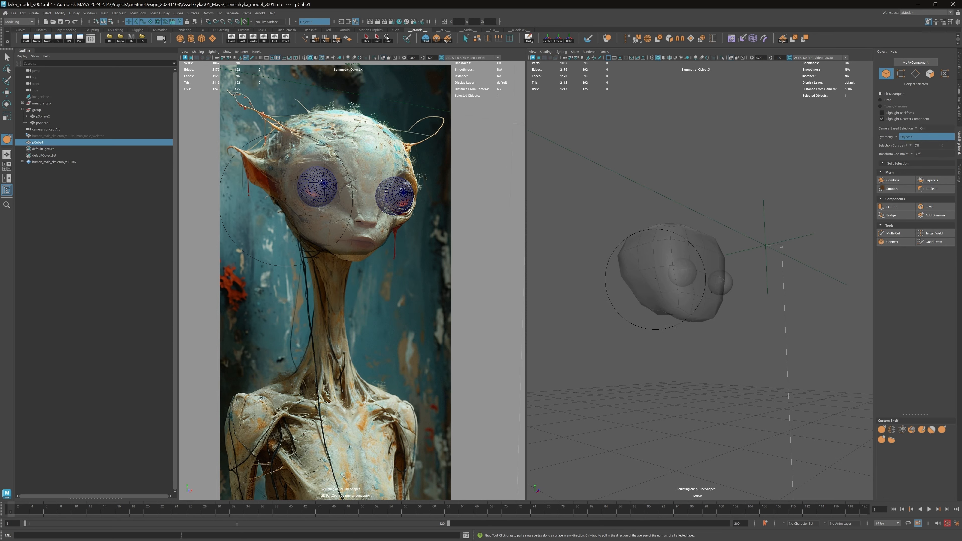
Resize the Grab brush and narrow the lower face into a tapered chin.
mouse_move(693, 322)
left_mouse_down("alt")
mouse_move(657, 330)
mouse_move(684, 316)
mouse_move(694, 322)
left_mouse_up("alt")
key("b")
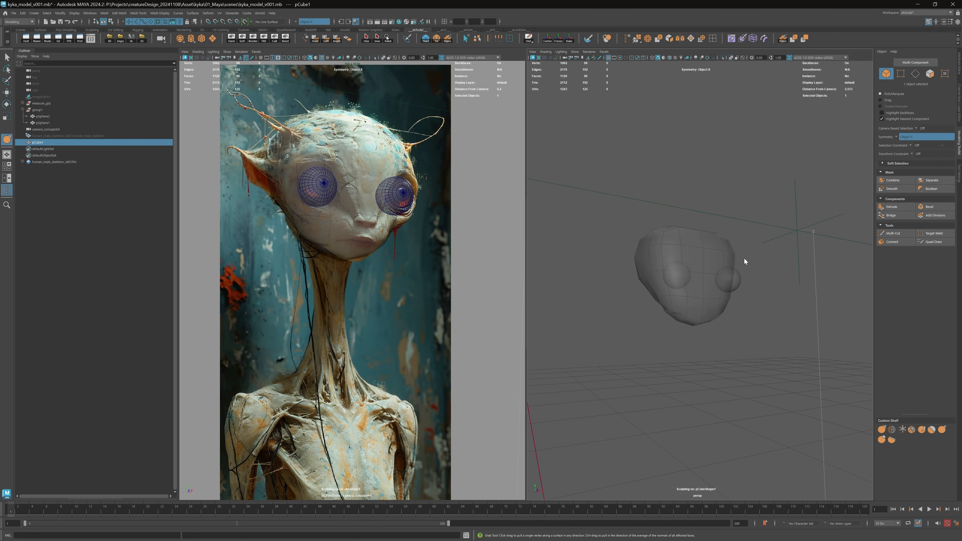
left_click_drag(750, 263, 841, 265, "alt")
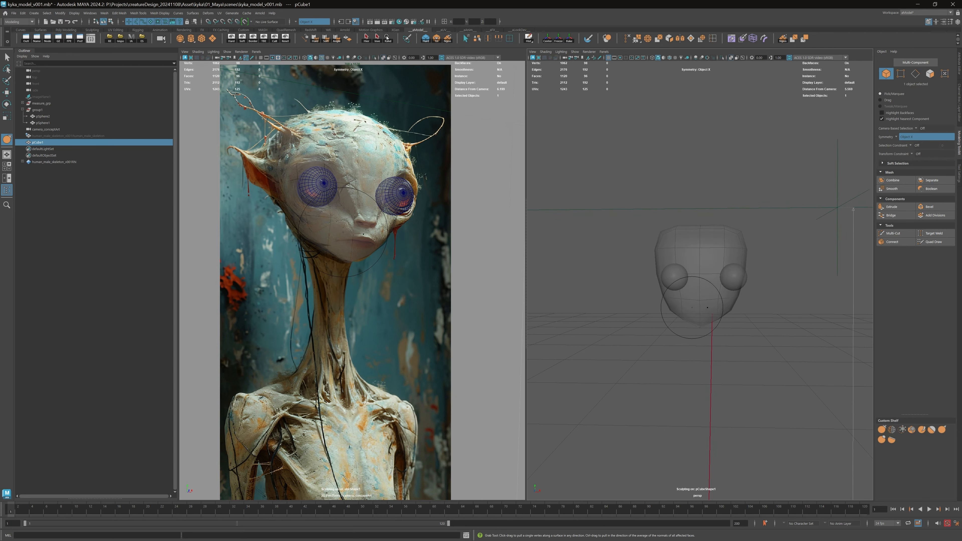
mouse_move(697, 314)
left_mouse_down("alt")
mouse_move(727, 305)
mouse_move(717, 318)
mouse_move(693, 298)
mouse_move(701, 308)
left_mouse_up("alt")
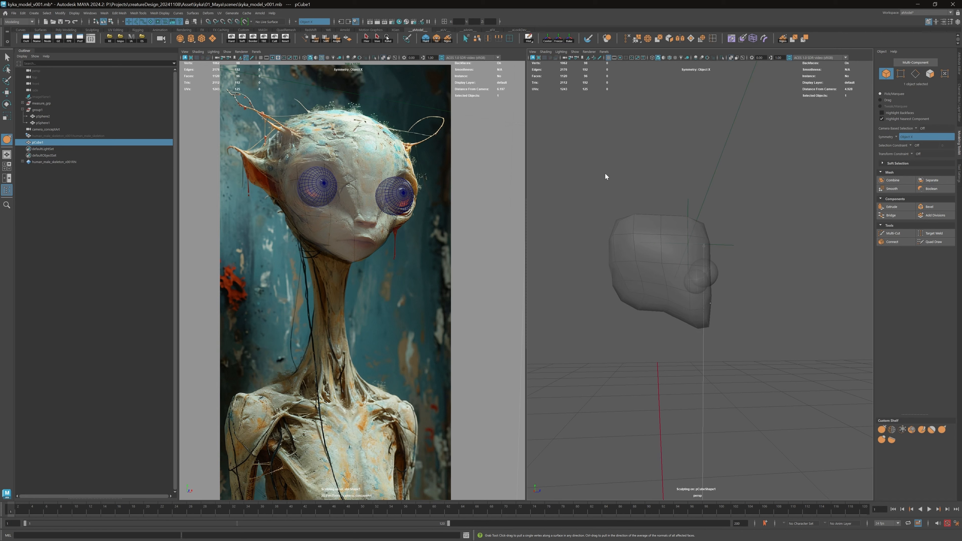
Grab the muzzle and chin area forward in profile and refine the jawline below the eyes.
left_click_drag(605, 174, 703, 306, "alt")
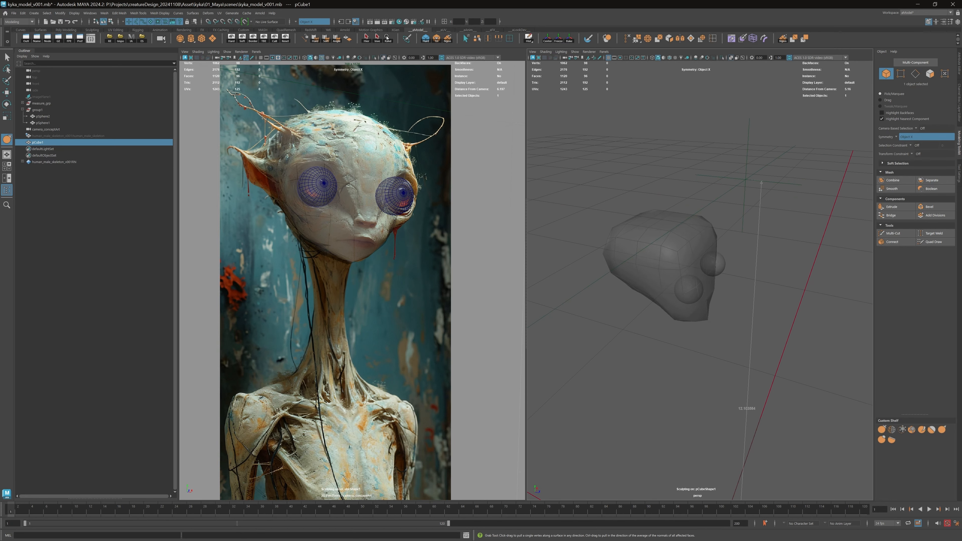
mouse_move(706, 300)
left_mouse_down()
mouse_move(713, 303)
mouse_move(714, 281)
mouse_move(698, 289)
left_mouse_up()
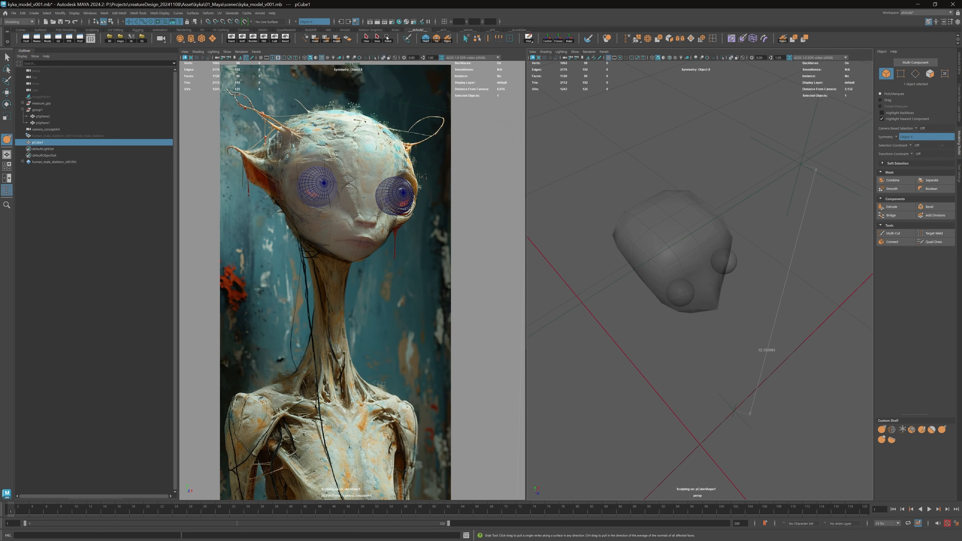
mouse_move(710, 284)
left_mouse_down("alt")
mouse_move(691, 252)
mouse_move(778, 246)
mouse_move(718, 303)
left_mouse_up("alt")
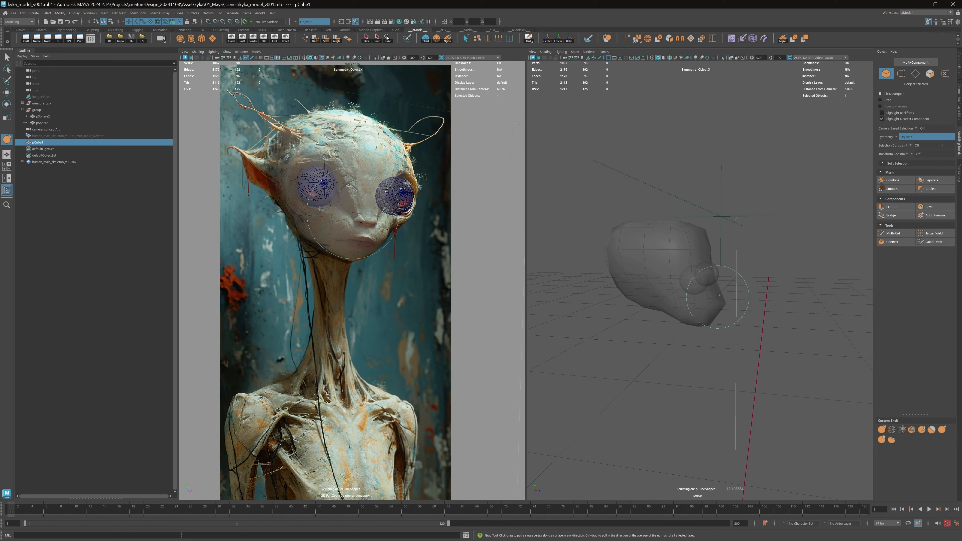
mouse_move(677, 246)
left_mouse_down("alt")
mouse_move(671, 278)
mouse_move(642, 271)
mouse_move(690, 276)
left_mouse_up("alt")
Deselect the head to check it against the concept, then reselect it and grab the crown upward into a rounder skull.
key("q")
left_click(706, 172)
right_click_drag(701, 255, 744, 240, "alt")
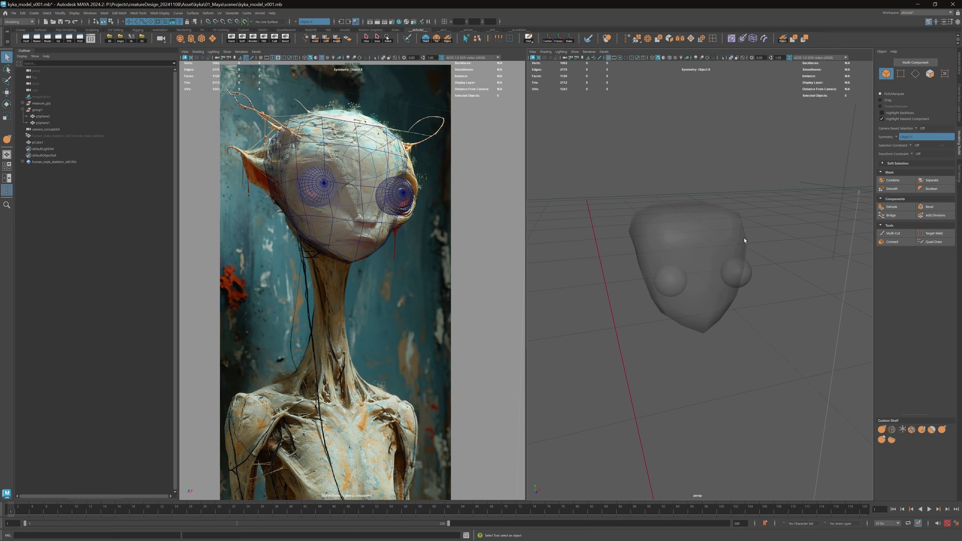
left_click(679, 241)
key("y")
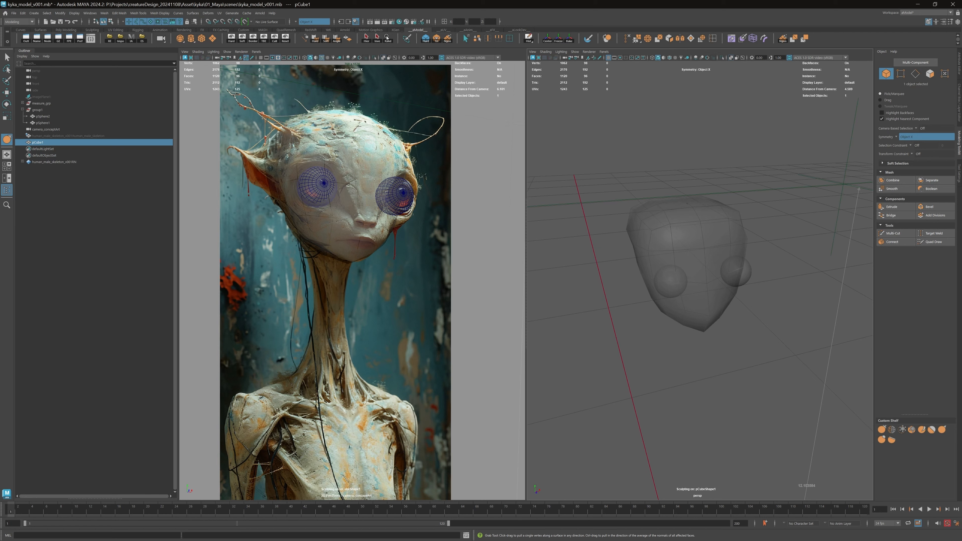
mouse_move(687, 204)
left_mouse_down()
mouse_move(677, 198)
mouse_move(708, 198)
mouse_move(664, 200)
mouse_move(686, 173)
left_mouse_up()
key("b")
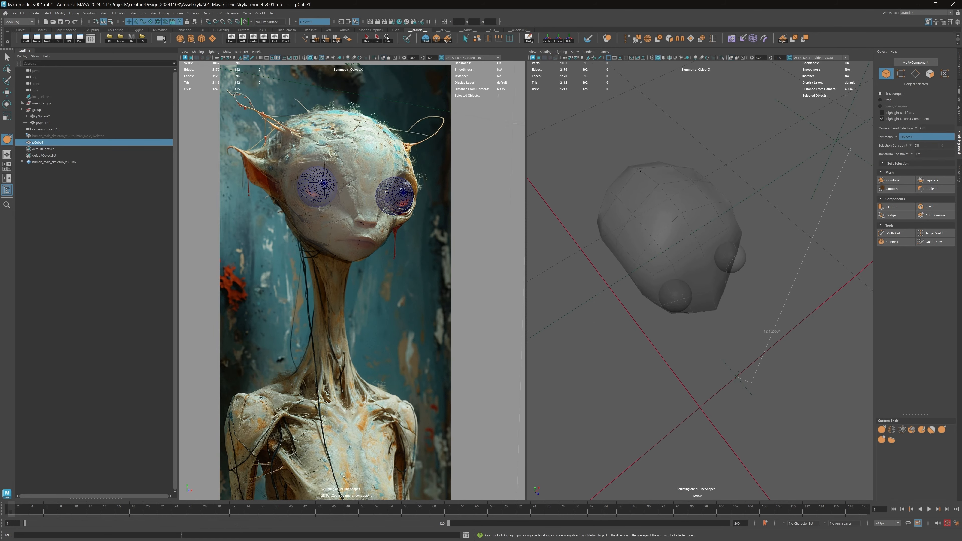
Switch the head mesh to vertex editing and move the centre-line vertex below the eyes forward along Z.
left_click_drag(640, 171, 709, 164, "alt")
left_click_drag(707, 94, 710, 269, "alt")
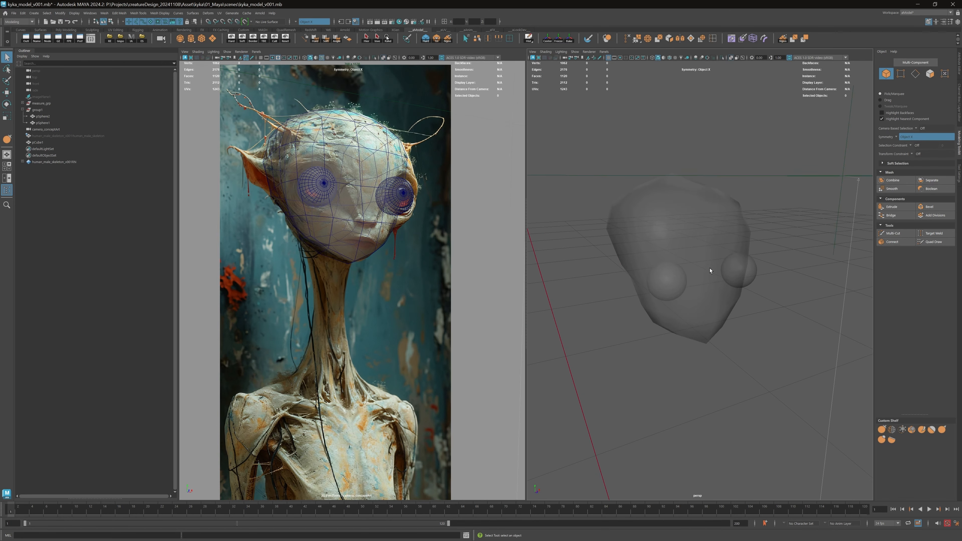
right_click_drag(710, 277, 711, 267)
left_click(742, 211)
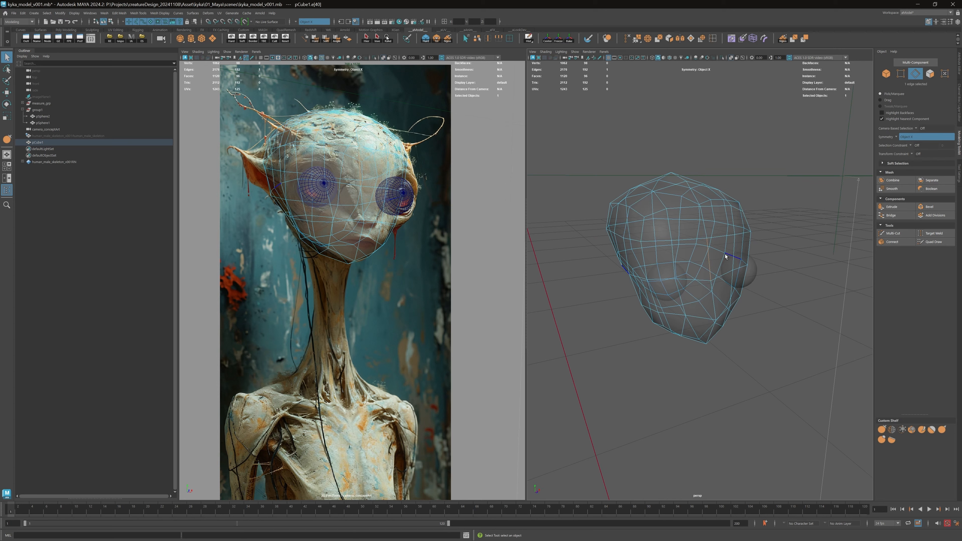
key("w")
left_click_drag(726, 256, 715, 276, "alt")
key("q")
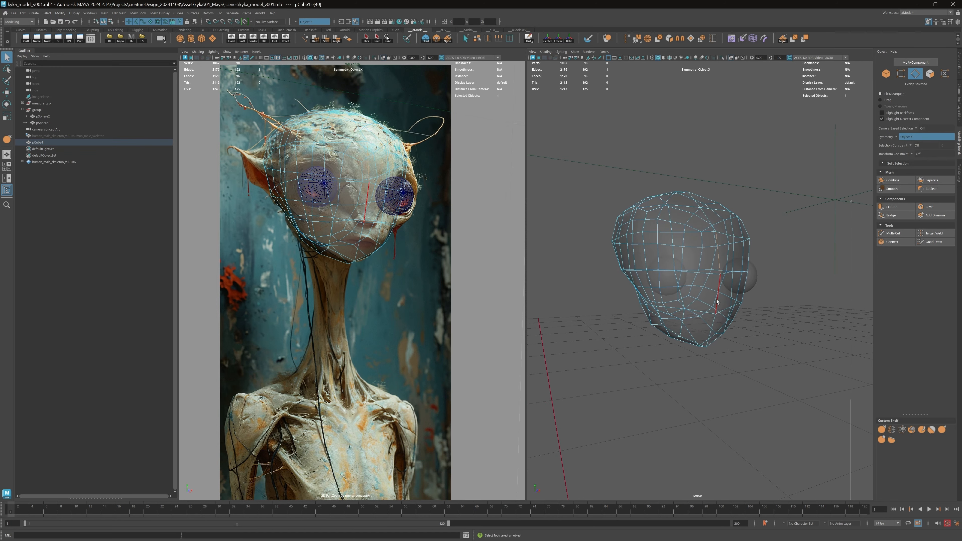
key("F9")
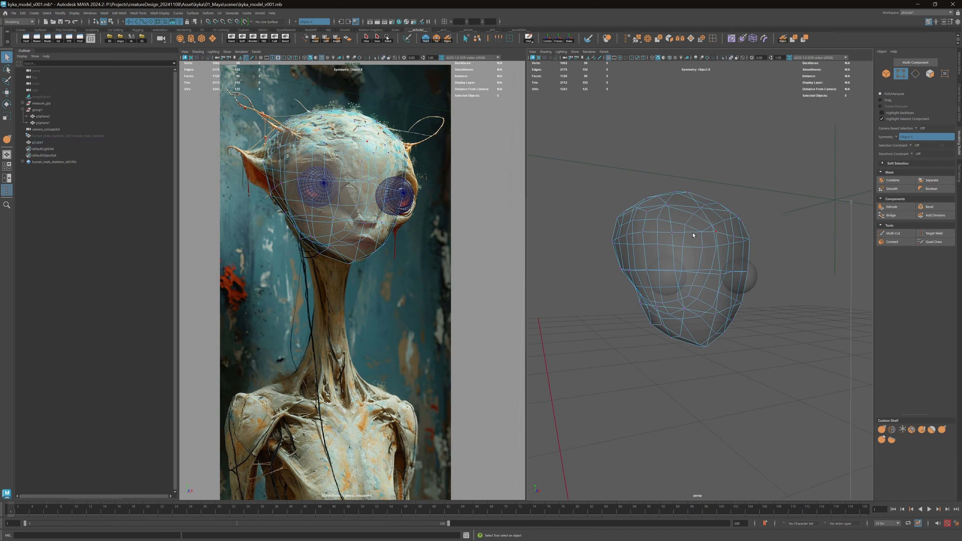
left_click(716, 320)
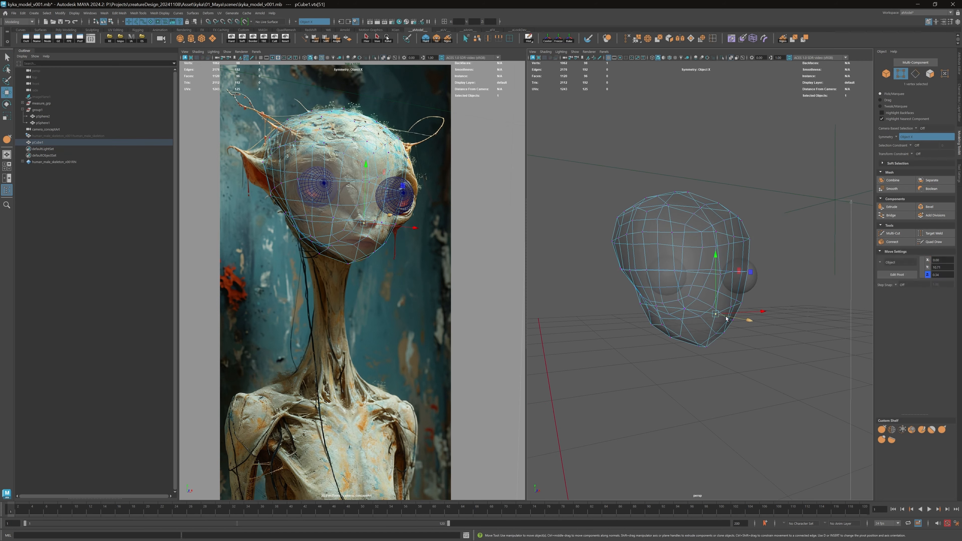
left_click_drag(726, 319, 729, 320)
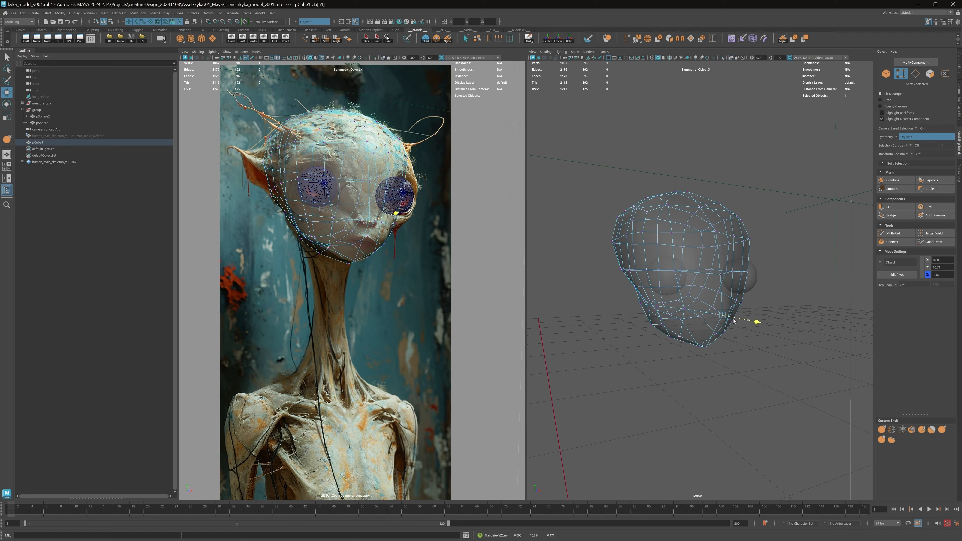
Move the symmetric pair of vertices beside the inner eyes inward along X toward the nose.
mouse_move(731, 293)
left_mouse_down("alt")
mouse_move(673, 272)
mouse_move(714, 284)
mouse_move(683, 260)
mouse_move(648, 294)
left_mouse_up("alt")
left_click(653, 246)
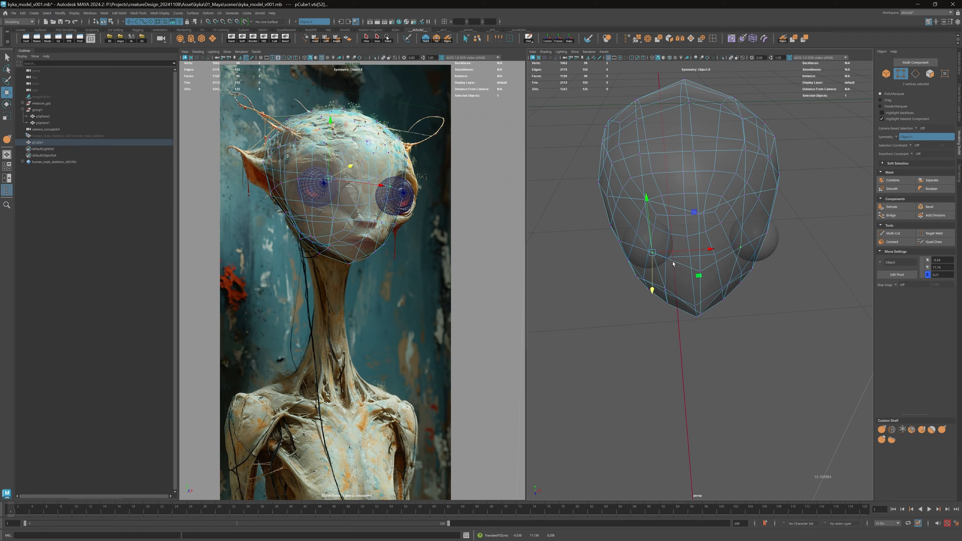
left_click_drag(663, 252, 670, 253)
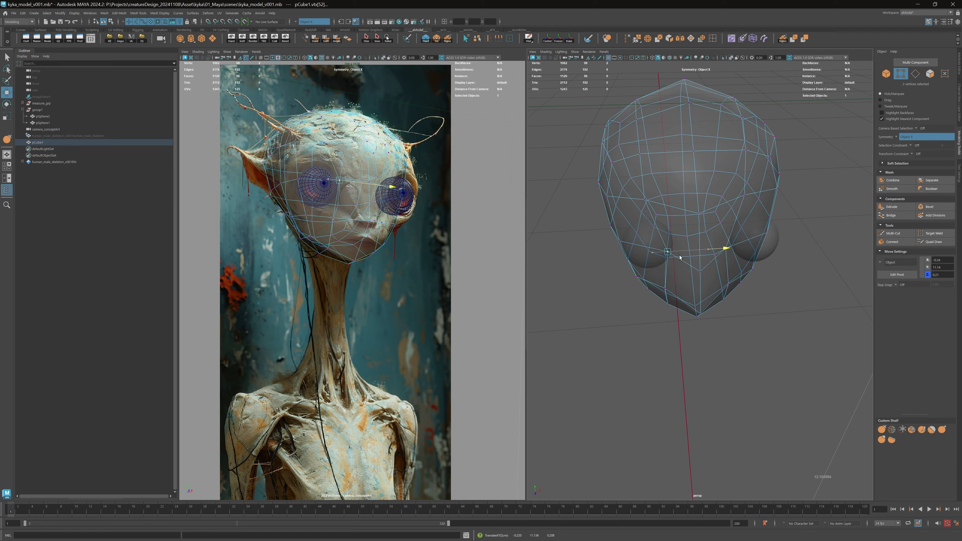
Reposition the head's centre-line vertex above the forehead within the YZ plane to reshape the profile.
left_click_drag(677, 258, 626, 153, "alt")
left_click(708, 208)
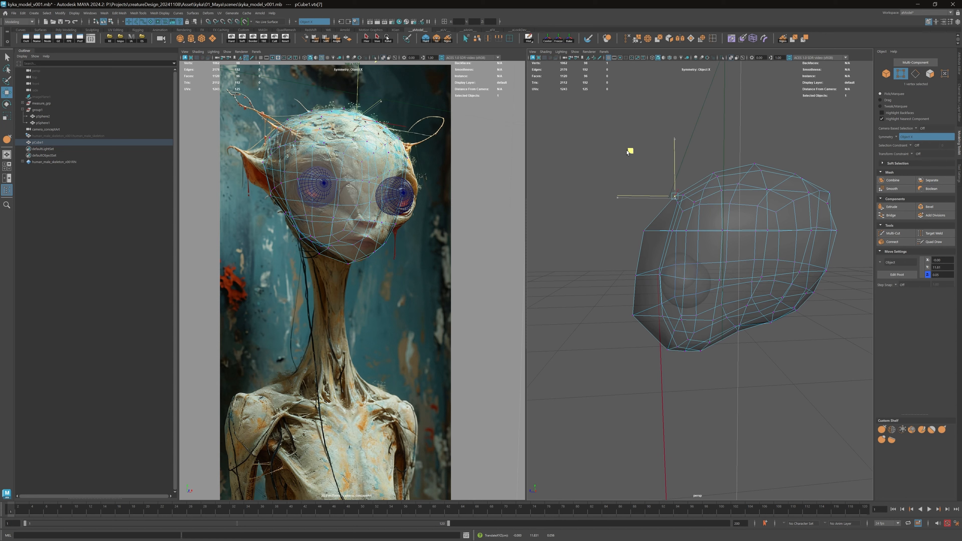
left_click_drag(649, 219, 701, 235, "alt")
key("q")
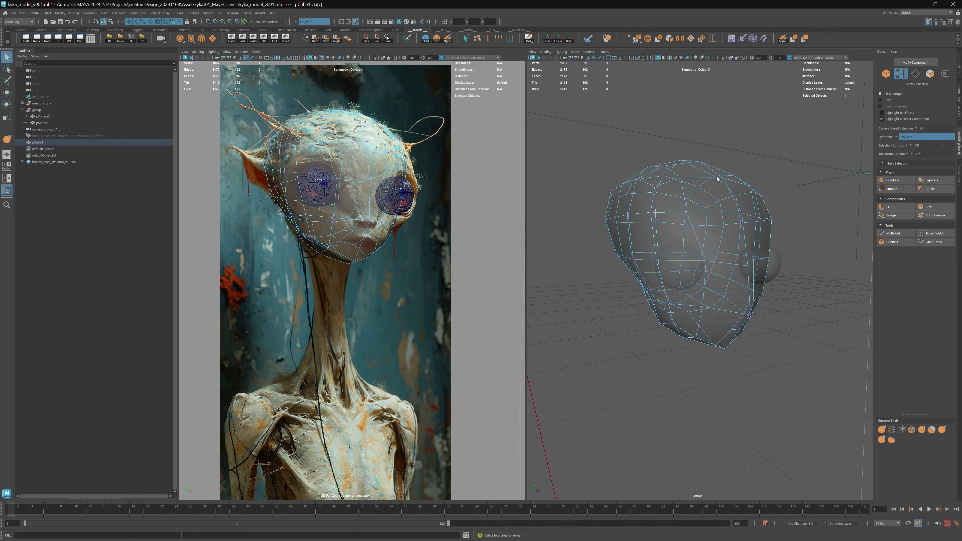
Return the head to object mode, display it as an opaque solid instead of X-ray, and reselect it.
key("F8")
left_click(695, 153)
mouse_move(687, 182)
right_mouse_down("alt")
mouse_move(667, 194)
mouse_move(703, 180)
right_mouse_up("alt")
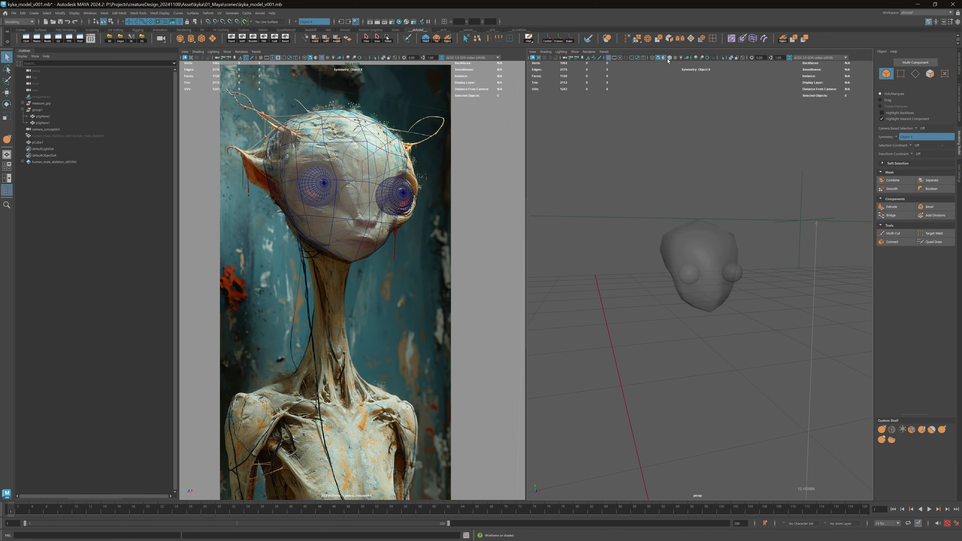
left_click_drag(720, 194, 721, 277, "alt")
left_click(717, 271)
scroll(721, 256, "up", 3)
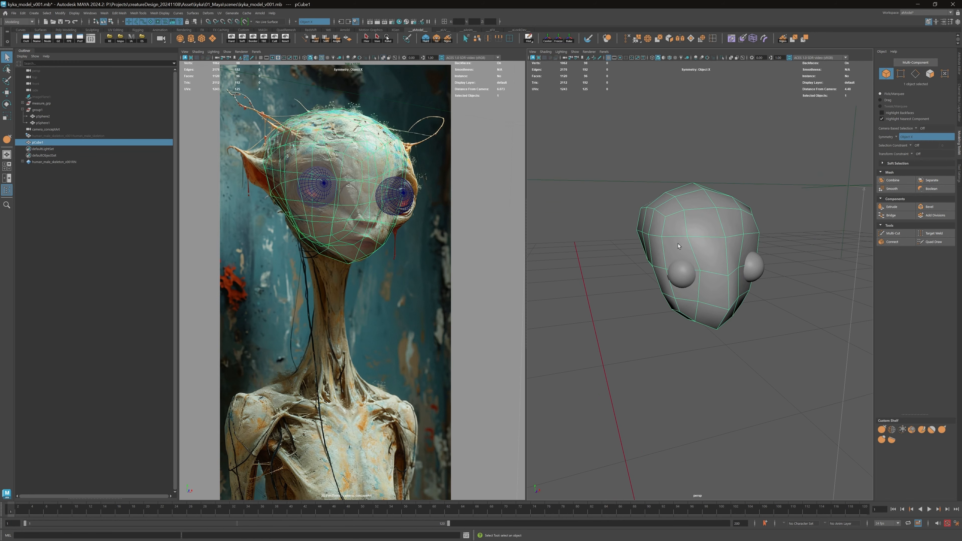
Switch the head to vertex editing and move the symmetric vertex pair beside the outer eyes outward along X.
right_click_drag(663, 255, 663, 254)
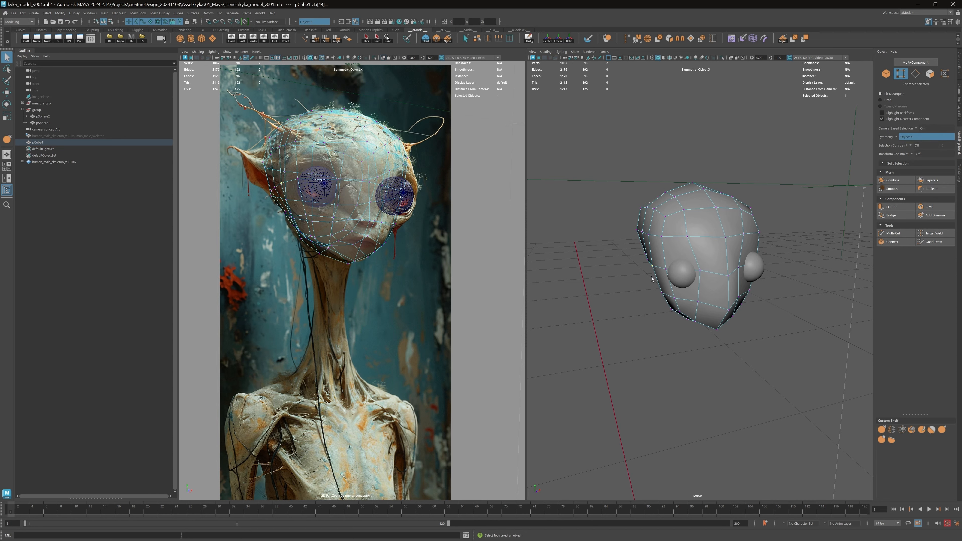
key("w")
left_click_drag(660, 267, 659, 267)
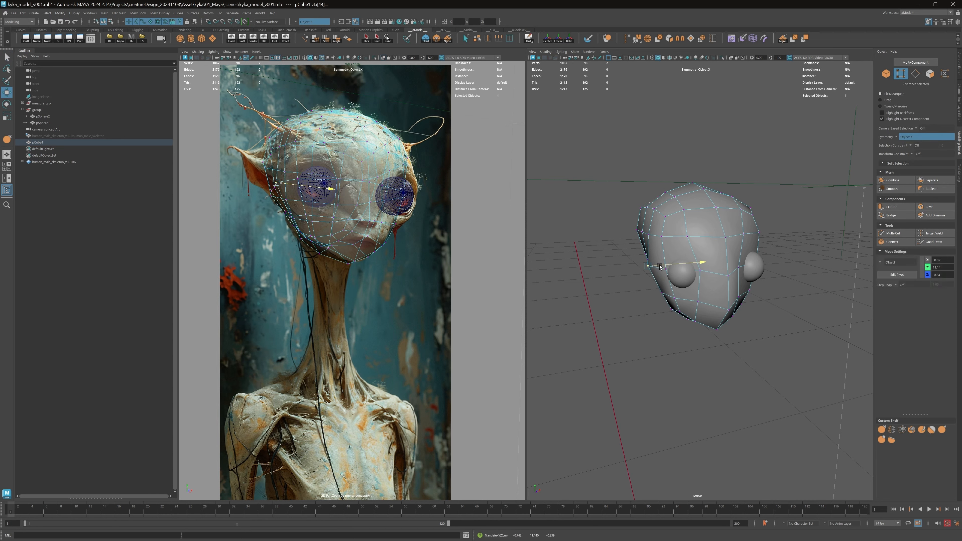
key("ctrl+z")
key("q")
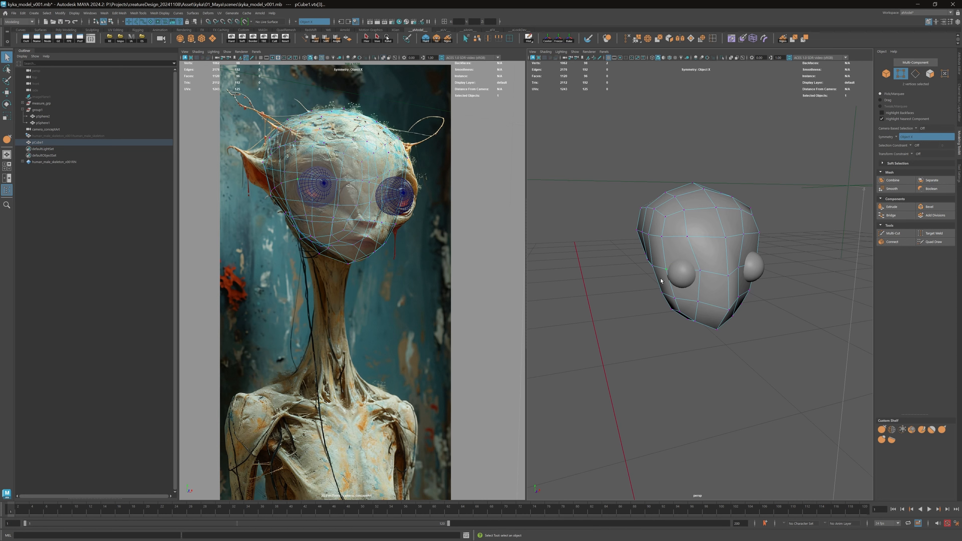
key("w")
left_click_drag(681, 270, 669, 272)
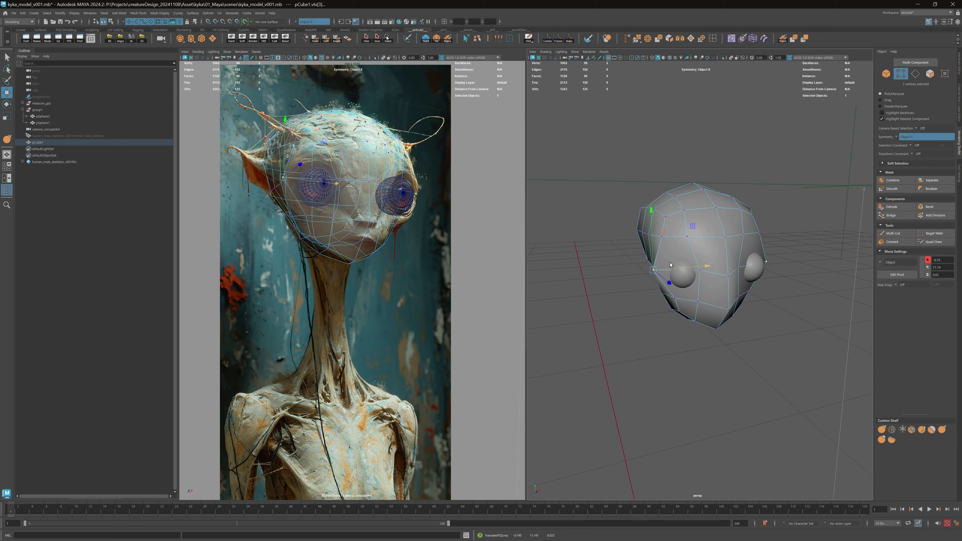
Widen the head by moving the symmetric vertex pairs at the temples, lower cheeks and behind the eyes along X.
left_click(668, 243)
left_click_drag(686, 238, 681, 240)
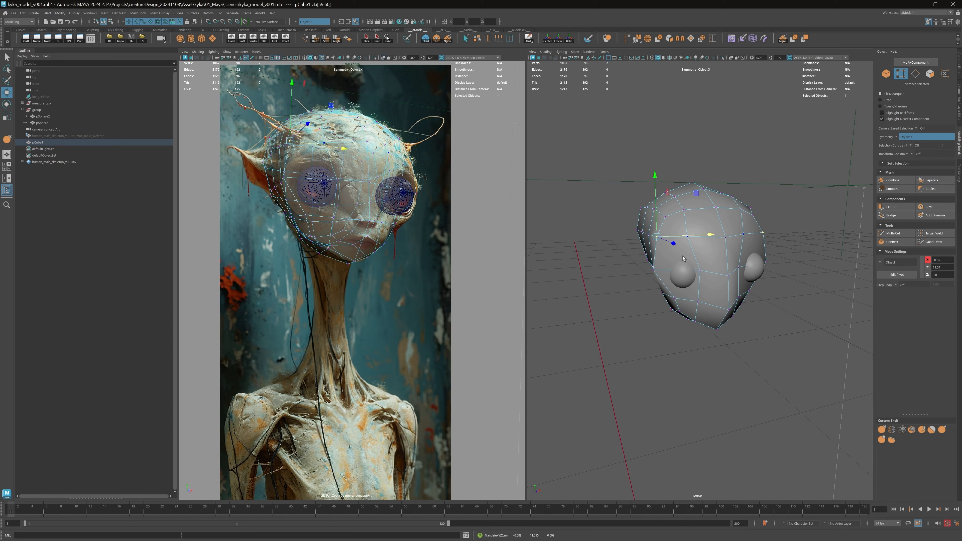
left_click_drag(673, 282, 688, 296, "alt")
left_click(674, 299)
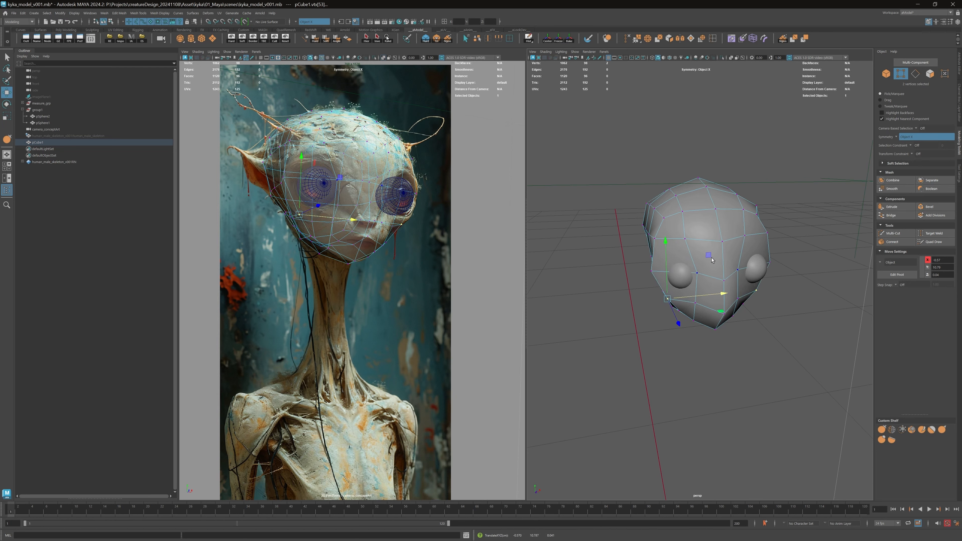
left_click_drag(712, 260, 620, 254, "alt")
left_click(652, 269)
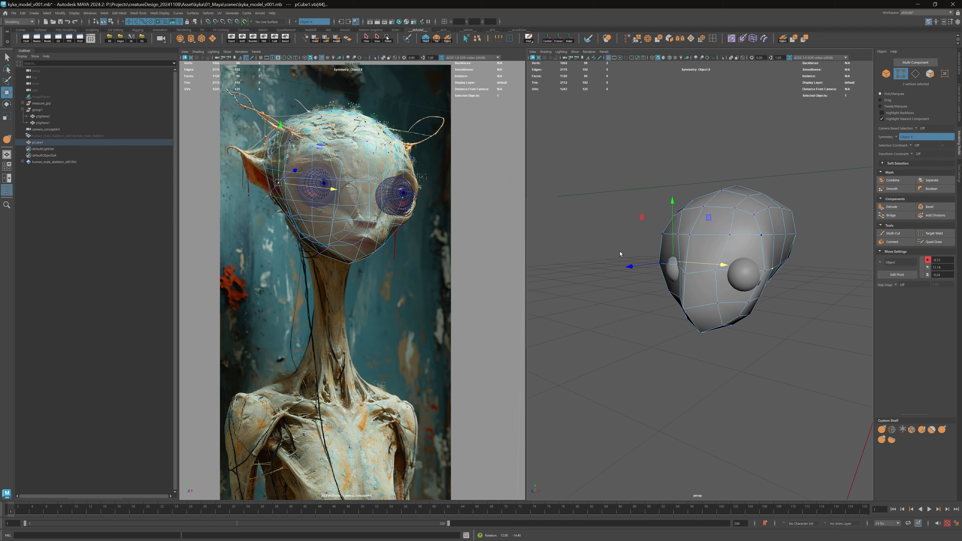
Return to object mode, deselect the head and examine its overall shape from several angles.
key("q")
key("F8")
left_click(621, 254)
scroll(694, 264, "down", 3)
left_click_drag(693, 264, 681, 281, "alt")
left_click(717, 256)
left_click(691, 273)
right_click_drag(680, 281, 725, 286, "alt")
left_click_drag(724, 286, 724, 266, "alt")
middle_click_drag(725, 266, 670, 276, "alt")
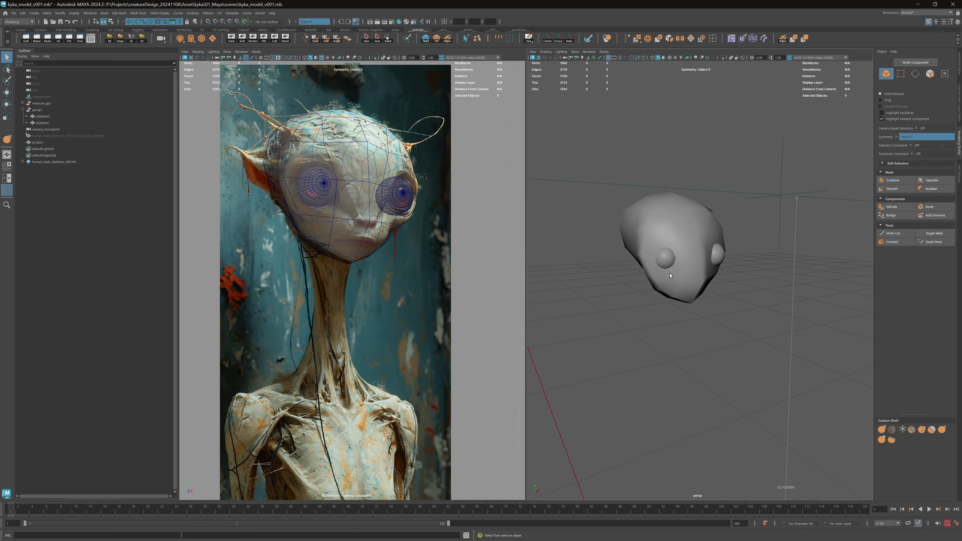
Turn off the object X symmetry and save the scene.
left_click(61, 22)
left_click_drag(726, 189, 710, 145, "alt")
right_click_drag(710, 145, 717, 151, "alt")
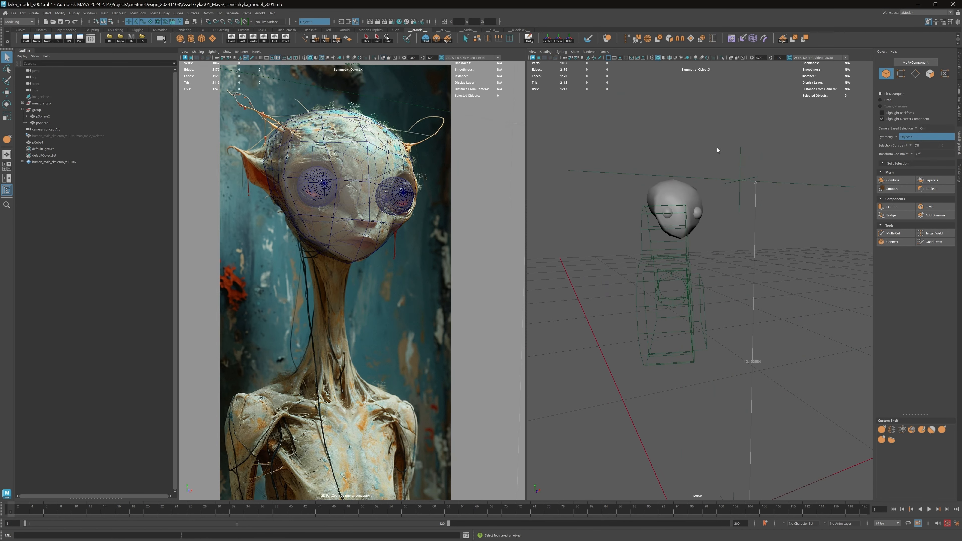
left_click_drag(717, 150, 740, 149, "alt")
left_click(894, 137)
left_click(906, 142)
key("ctrl+s")
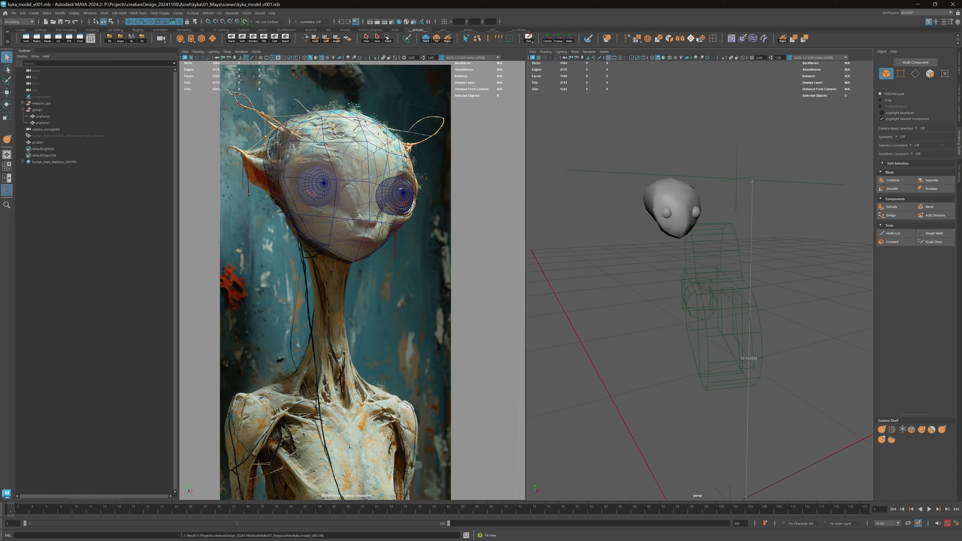
Hide the concept camera and the measure_grp group.
left_click_drag(684, 170, 727, 207, "alt")
left_click(763, 273)
key("ctrl+h")
left_click(730, 216)
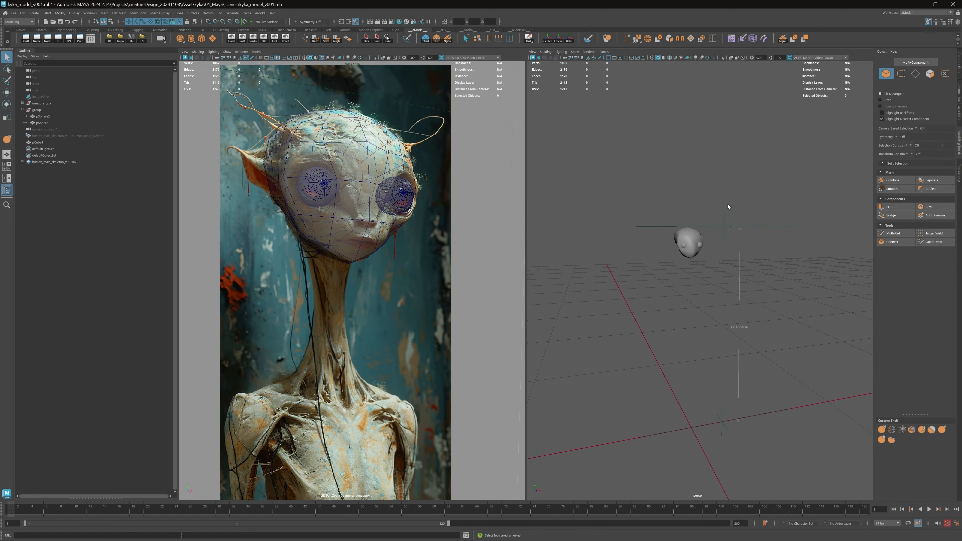
left_click(40, 103)
key("ctrl+h")
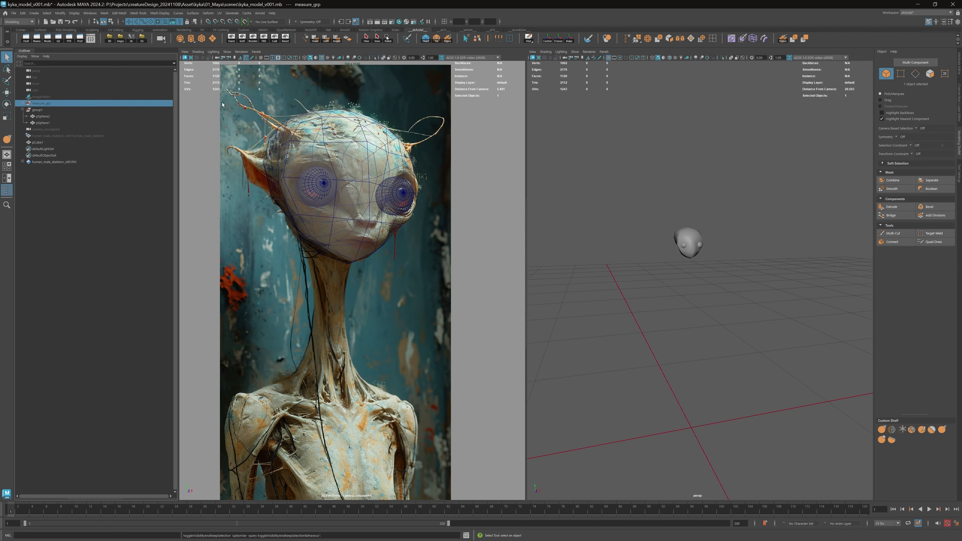
Create a polygon cylinder for the neck, raise it beneath the head and scale it down uniformly.
left_click_drag(609, 212, 638, 208, "alt")
scroll(638, 209, "up", 3)
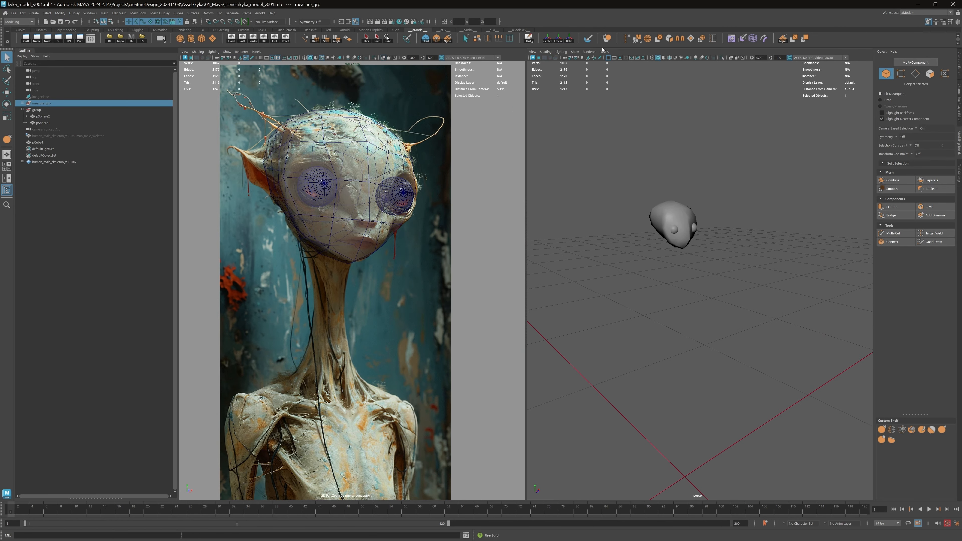
left_click(192, 38)
key("w")
left_click_drag(681, 414, 678, 217)
key("r")
left_click_drag(682, 281, 671, 287)
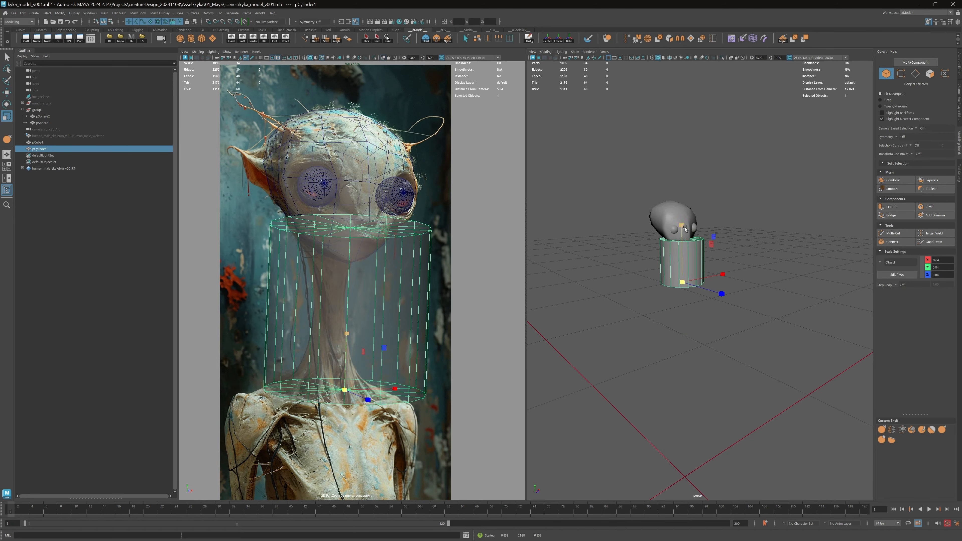
Narrow the cylinder to the thickness of the concept's neck and shift it backward along Z under the skull.
left_click_drag(683, 226, 683, 270, "ctrl")
left_click_drag(697, 224, 735, 217, "alt")
key("w")
left_click_drag(739, 286, 727, 287)
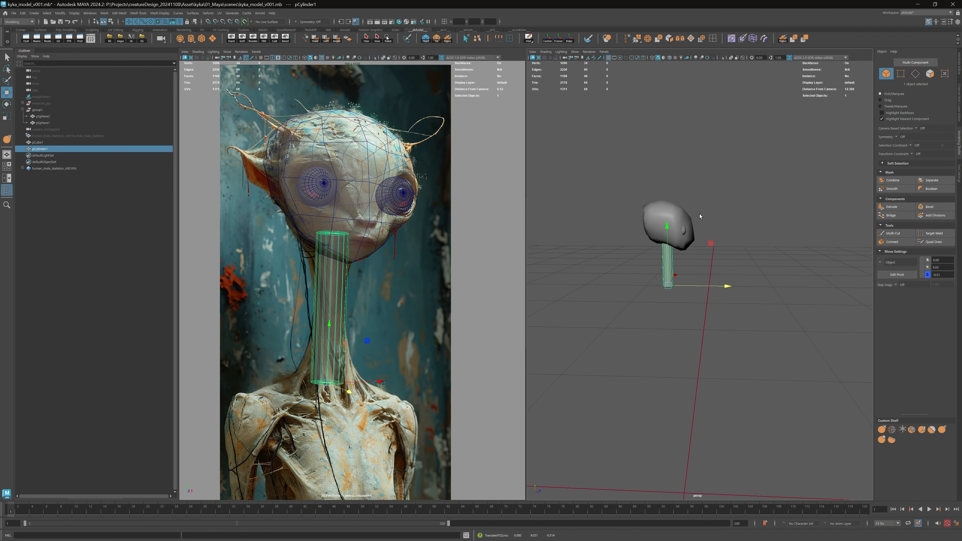
Shorten the neck cylinder so its top ends just below the head.
key("f")
right_click_drag(699, 215, 684, 170, "alt")
left_click_drag(709, 191, 689, 187, "alt")
key("r")
mouse_move(698, 282)
left_mouse_down()
mouse_move(697, 294)
mouse_move(705, 277)
mouse_move(698, 284)
left_mouse_up()
key("w")
left_click_drag(700, 284, 684, 227, "alt")
right_click_drag(700, 227, 774, 191, "alt")
key("q")
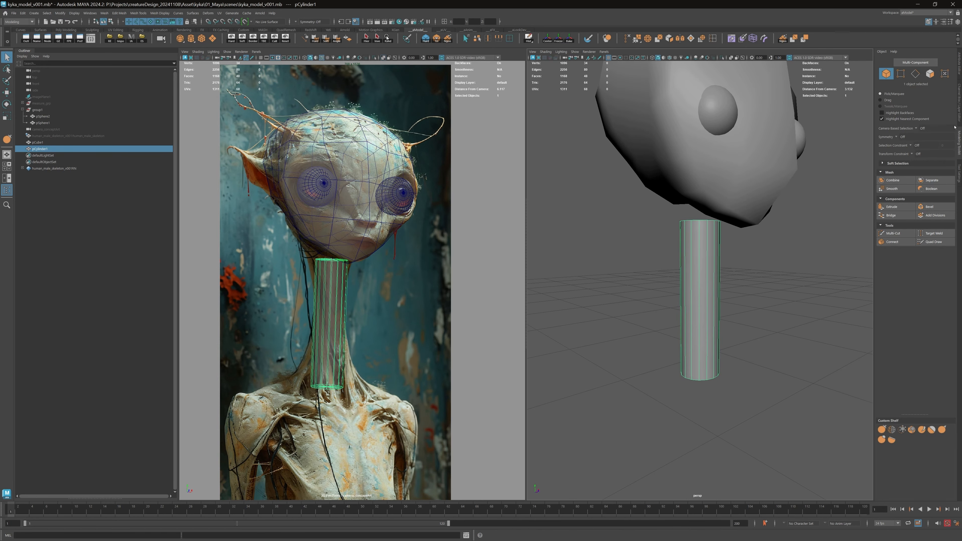
Try 12 axis subdivisions on the neck cylinder, and settle on 8.
left_click(959, 112)
left_click(853, 135)
left_click(939, 155)
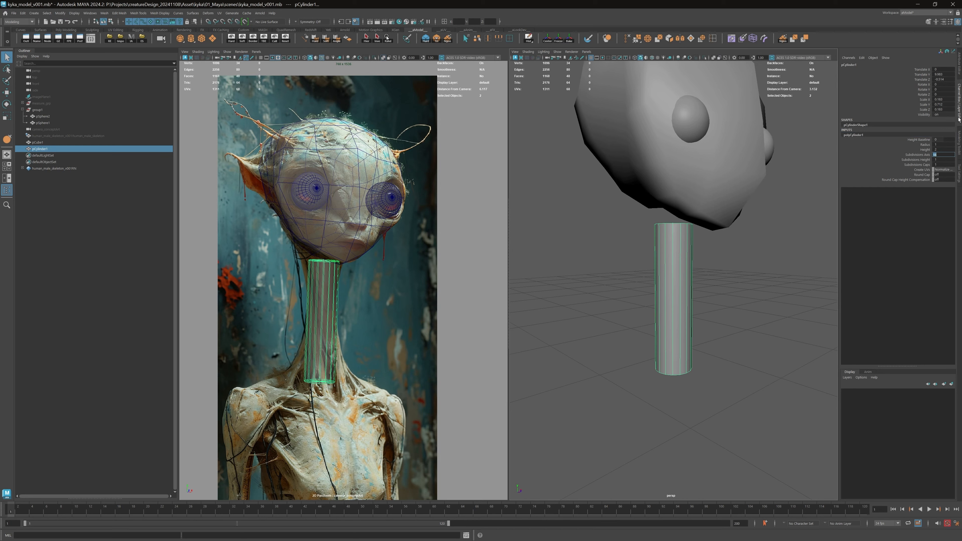
type("12")
key("Return")
left_click_drag(640, 213, 659, 227, "alt")
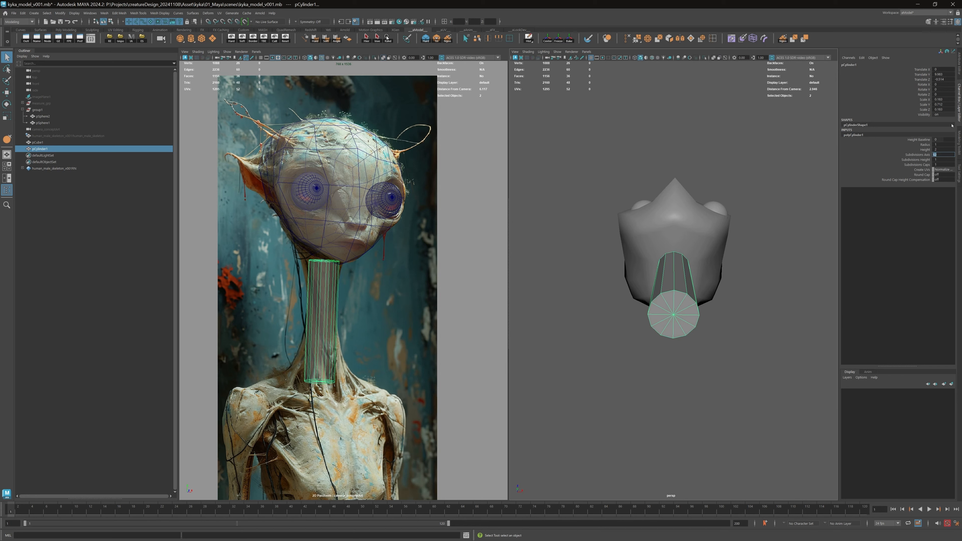
key("Return")
left_click_drag(669, 265, 677, 241, "alt")
right_click_drag(677, 241, 667, 245, "alt")
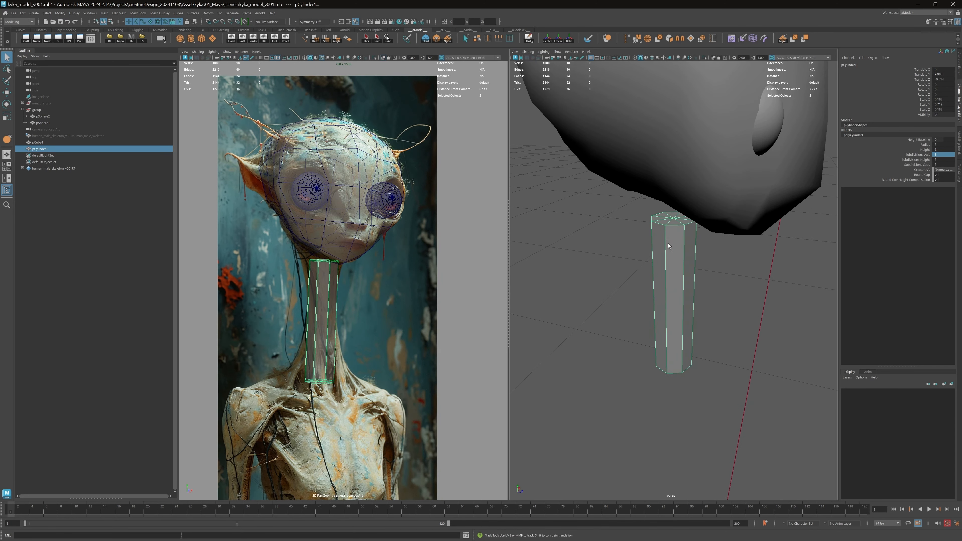
Switch the neck cylinder to vertex editing and insert two horizontal edge loops along its length with Multi-Cut.
left_click_drag(667, 245, 671, 255, "alt")
right_click_drag(691, 189, 651, 238, "alt")
left_click_drag(651, 238, 677, 246, "alt")
key("F9")
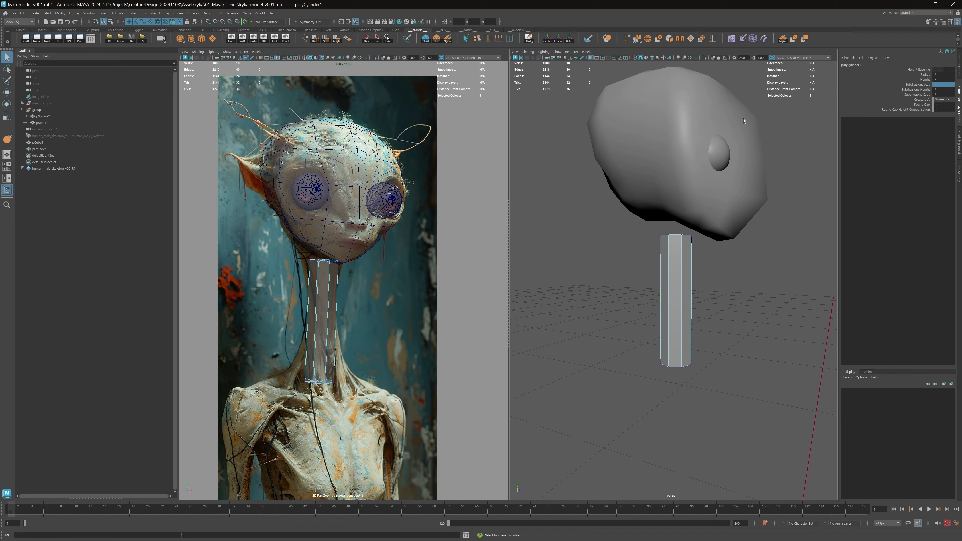
left_click(959, 143)
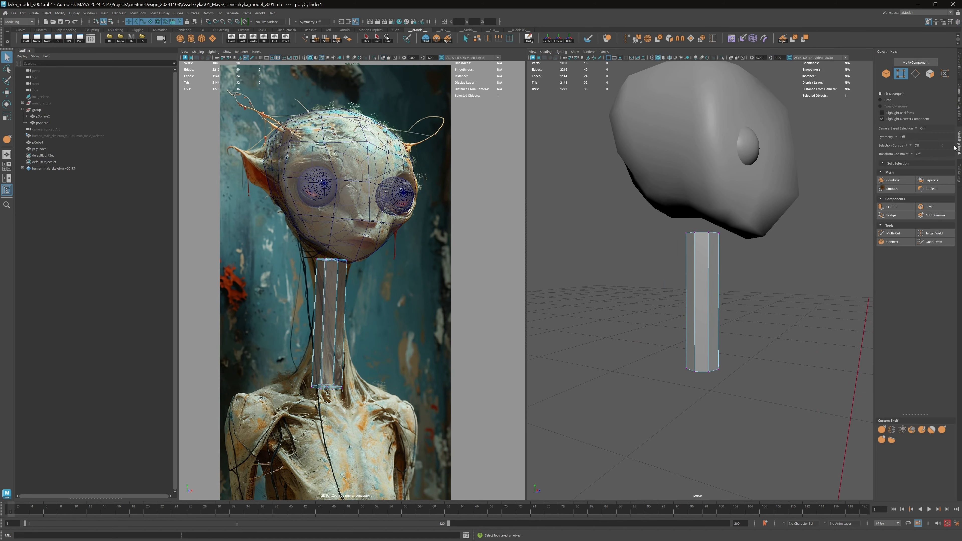
left_click(893, 233)
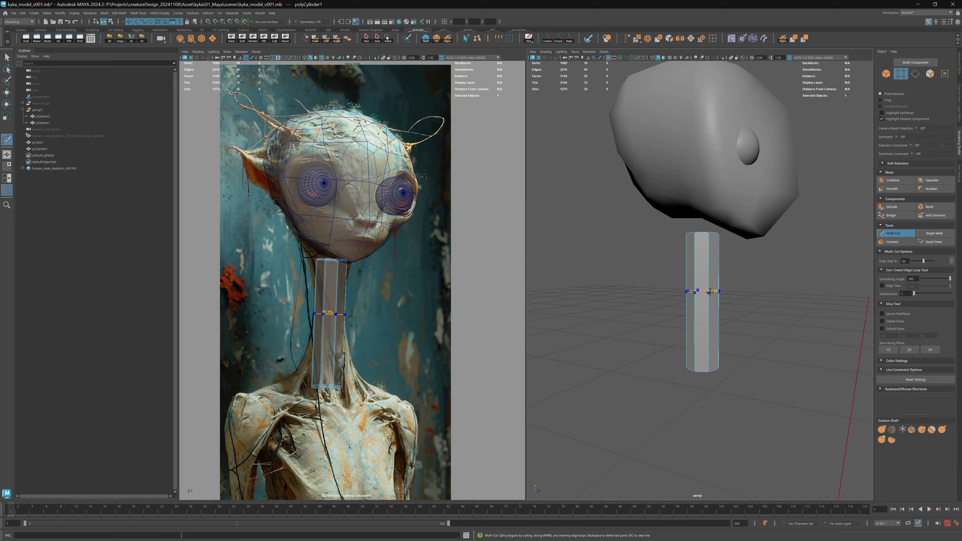
left_click(711, 267, "ctrl")
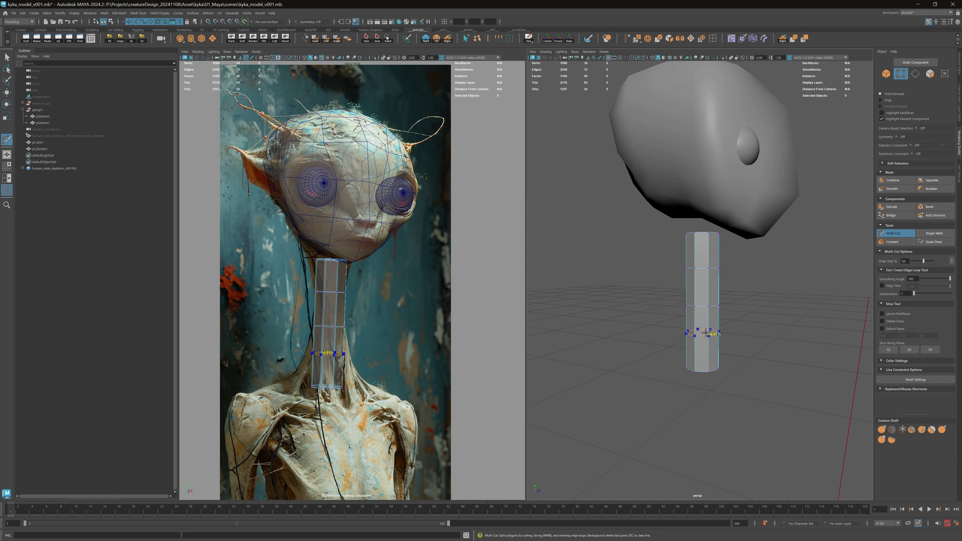
key("q")
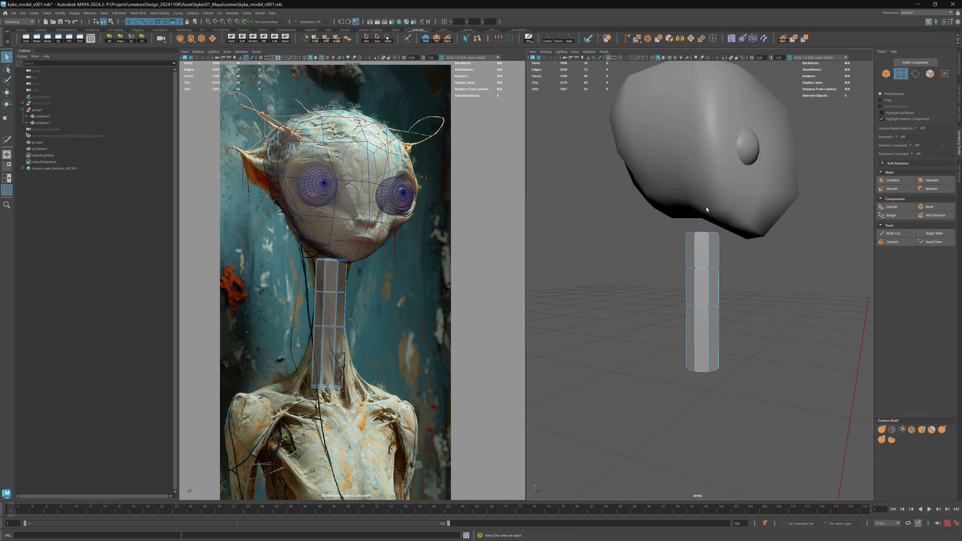
left_click_drag(726, 242, 727, 244)
key("w")
left_click_drag(703, 175, 703, 156)
key("r")
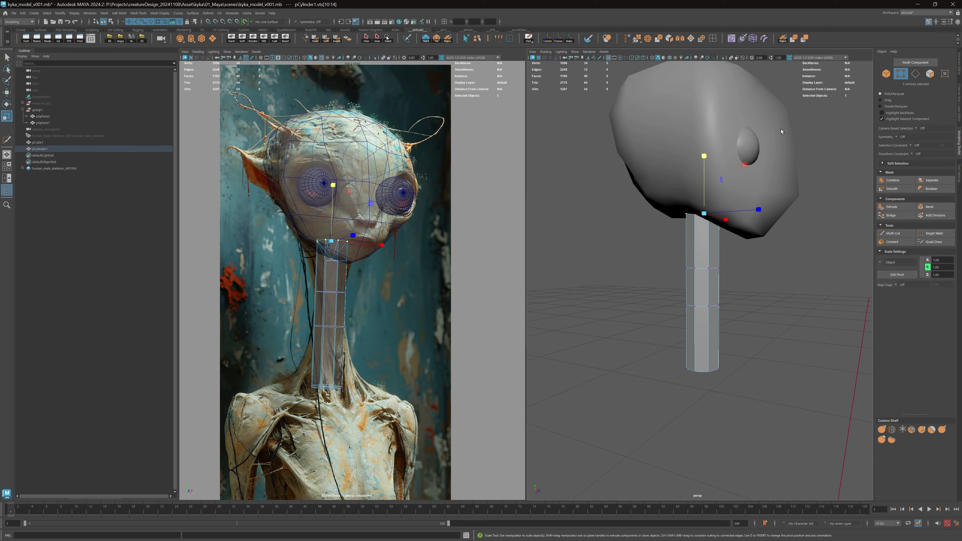
left_click_drag(742, 191, 715, 204, "alt")
left_click_drag(711, 186, 679, 232, "alt")
key("ctrl+z")
key("ctrl+z")
Raise the neck's complete top vertex ring into the head, and widen and tilt it to follow the skull's underside.
key("q")
key("w")
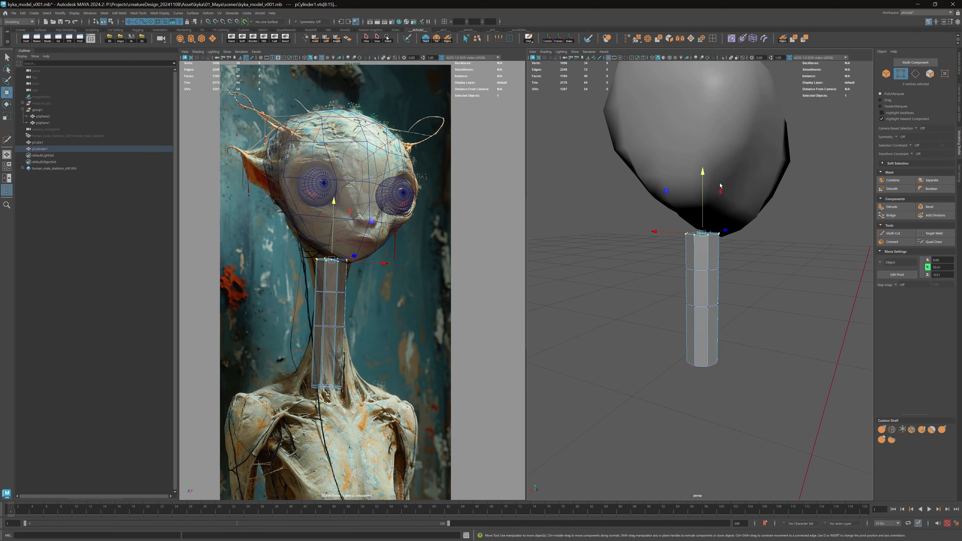
left_click_drag(703, 173, 703, 155)
key("r")
left_click_drag(703, 214, 727, 194, "ctrl")
key("e")
key("w")
left_click_drag(720, 197, 697, 188, "alt")
middle_click_drag(702, 247, 728, 172, "alt")
left_click_drag(703, 274, 758, 310)
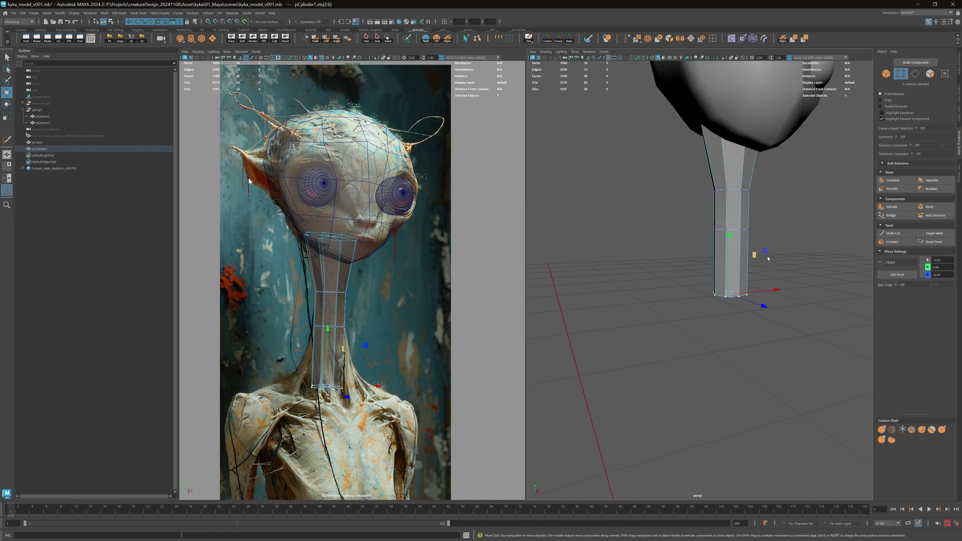
key("r")
left_click_drag(729, 237, 783, 231, "ctrl")
key("ctrl+z")
Select the neck's complete bottom vertex ring and scale it wider into a flared base matching the concept.
left_click_drag(740, 268, 737, 262, "alt")
key("q")
left_click_drag(606, 254, 493, 205, "alt")
left_click_drag(750, 282, 768, 273, "alt")
mouse_move(769, 272)
left_mouse_down("alt")
mouse_move(736, 242)
mouse_move(775, 275)
mouse_move(743, 291)
mouse_move(764, 273)
mouse_move(751, 205)
mouse_move(745, 274)
mouse_move(763, 255)
left_mouse_up("alt")
key("r")
Insert a horizontal edge loop across the neck's flared base section with Multi-Cut.
left_click(896, 234)
left_click(742, 280, "ctrl")
key("q")
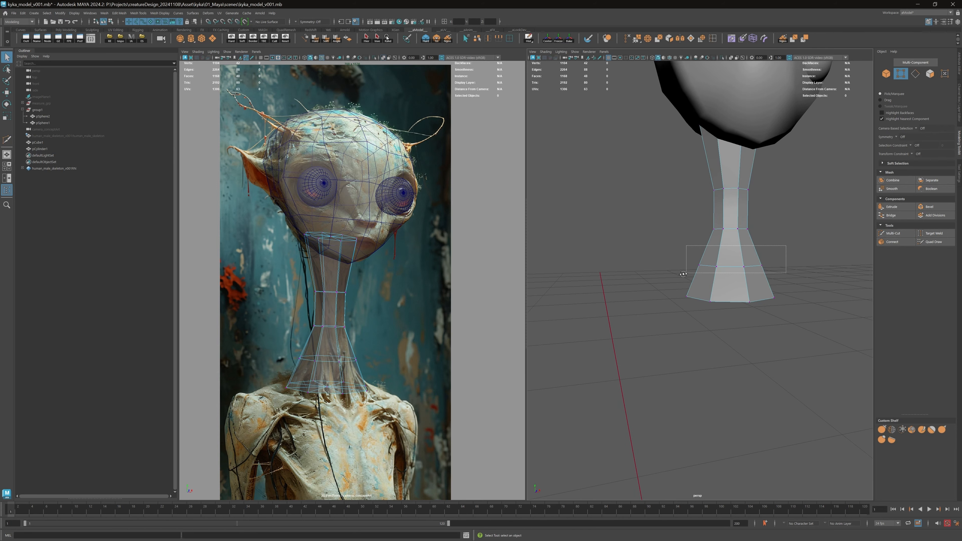
Select the whole vertex ring of the base section's middle loop and scale it inward to curve the flare.
left_click_drag(683, 274, 683, 273)
left_click_drag(683, 274, 745, 241, "alt")
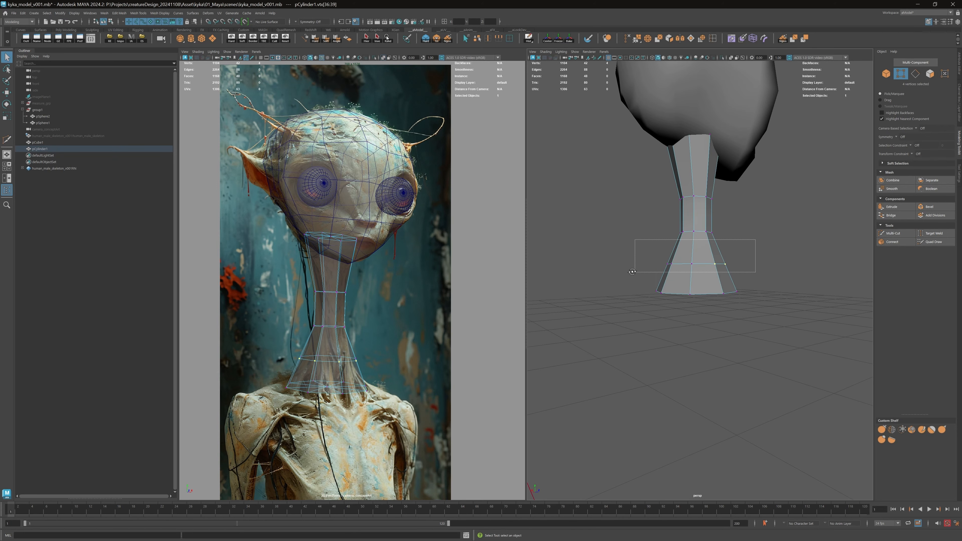
left_click_drag(632, 271, 632, 271)
left_click_drag(632, 272, 719, 272, "alt")
key("r")
left_click_drag(719, 272, 744, 224, "alt")
middle_click_drag(744, 223, 728, 290, "alt")
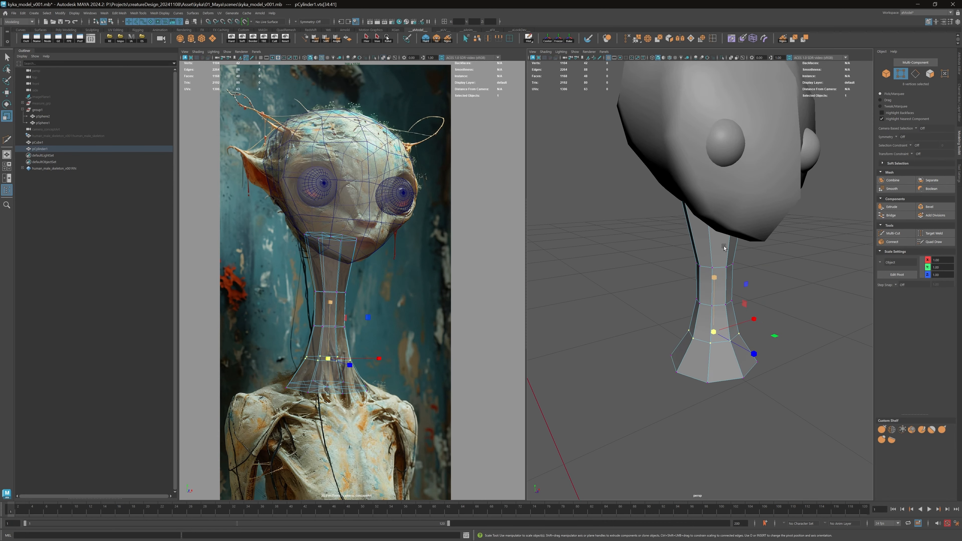
Insert a horizontal edge loop around the upper neck just below the head with Multi-Cut.
left_click_drag(727, 291, 765, 282, "alt")
left_click(889, 234)
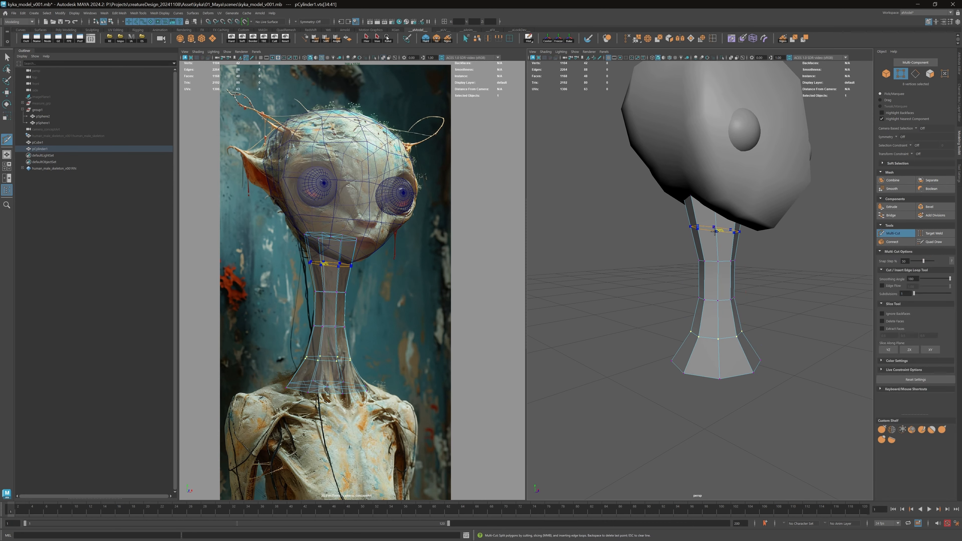
mouse_move(746, 235)
left_mouse_down("alt")
mouse_move(722, 222)
mouse_move(754, 218)
mouse_move(715, 231)
mouse_move(762, 186)
mouse_move(761, 172)
left_mouse_up("alt")
left_click(727, 228, "ctrl+shift")
key("q")
left_click(727, 229)
key("r")
key("q")
Select the neck's complete top vertex ring through the head in X-ray display and scale it slightly wider.
left_click(731, 58)
left_click_drag(763, 173, 659, 212)
key("r")
mouse_move(682, 182)
left_mouse_down("alt")
mouse_move(719, 192)
mouse_move(708, 200)
left_mouse_up("alt")
key("ctrl+z")
left_click_drag(768, 173, 661, 214)
left_click_drag(714, 199, 720, 200)
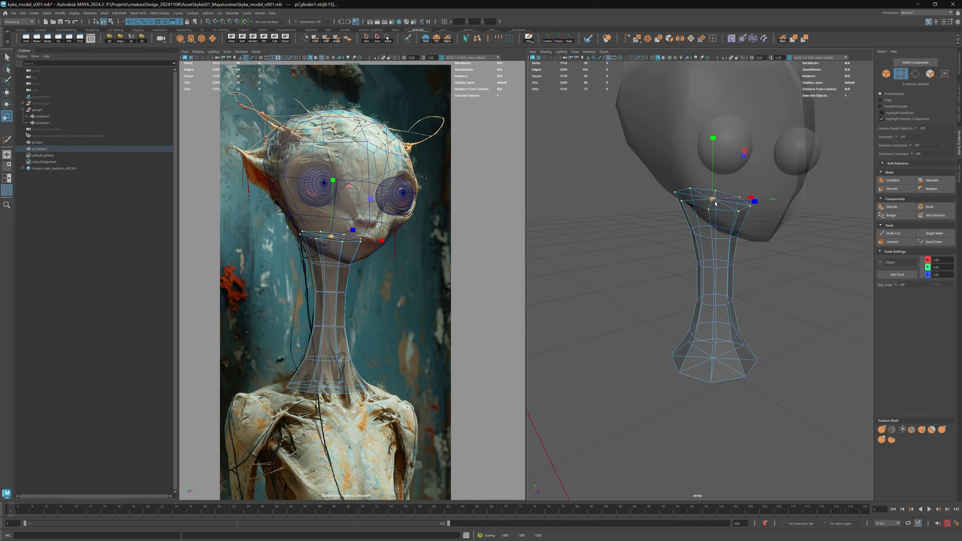
Return the neck to object mode, clear the selection and turn off the X-ray display.
mouse_move(759, 231)
left_mouse_down("alt")
mouse_move(755, 217)
mouse_move(678, 238)
mouse_move(714, 232)
mouse_move(719, 212)
left_mouse_up("alt")
key("q")
key("r")
key("q")
key("F8")
left_click(742, 220)
right_click_drag(735, 212, 693, 189, "alt")
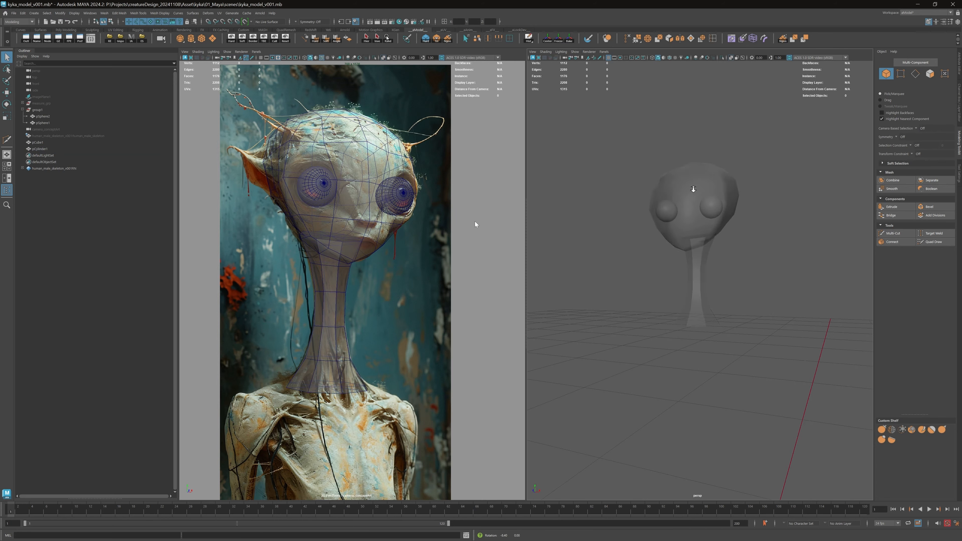
left_click(730, 57)
mouse_move(693, 189)
left_mouse_down("alt")
mouse_move(711, 201)
mouse_move(729, 187)
left_mouse_up("alt")
right_click_drag(729, 187, 753, 197, "alt")
Apply the soft/hard edge-normal command to the neck mesh and finish in object mode.
left_click(708, 282)
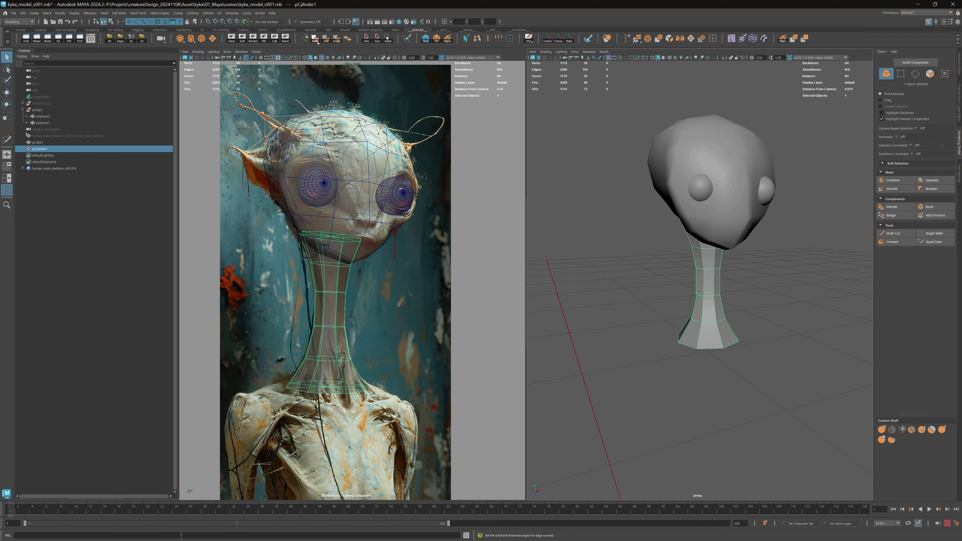
left_click(325, 39)
left_click(780, 273)
mouse_move(705, 265)
left_mouse_down("alt")
mouse_move(736, 252)
mouse_move(712, 264)
left_mouse_up("alt")
left_click(713, 265)
key("F10")
key("F8")
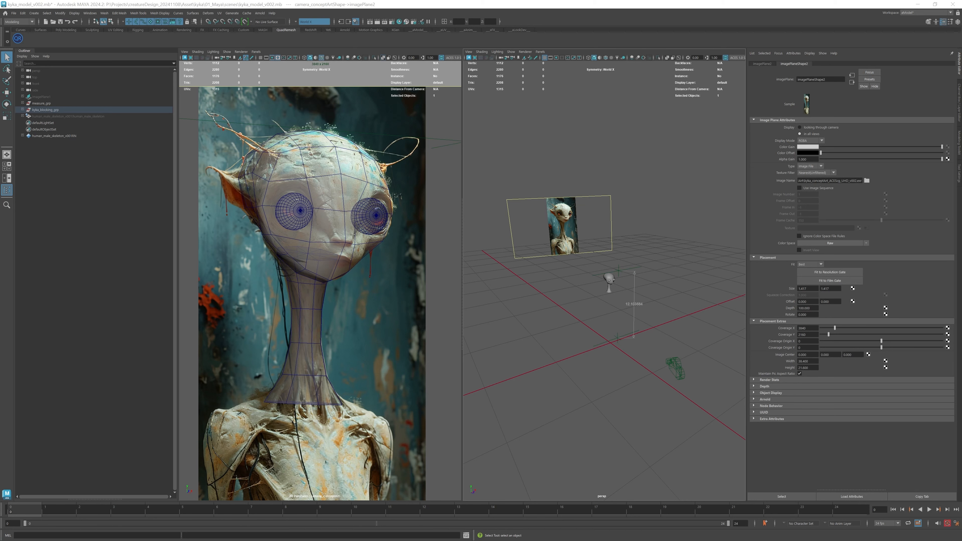
Inspect the blocking group, the concept image plane and the concept-art camera in the scene.
left_click_drag(644, 190, 632, 227, "alt")
left_click(109, 110)
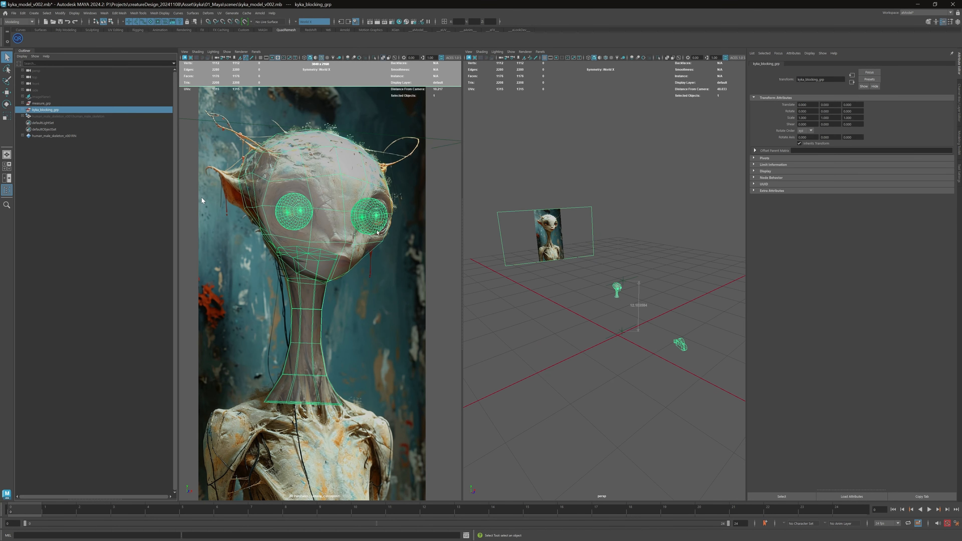
left_click(500, 211)
left_click(549, 241)
left_click(682, 342)
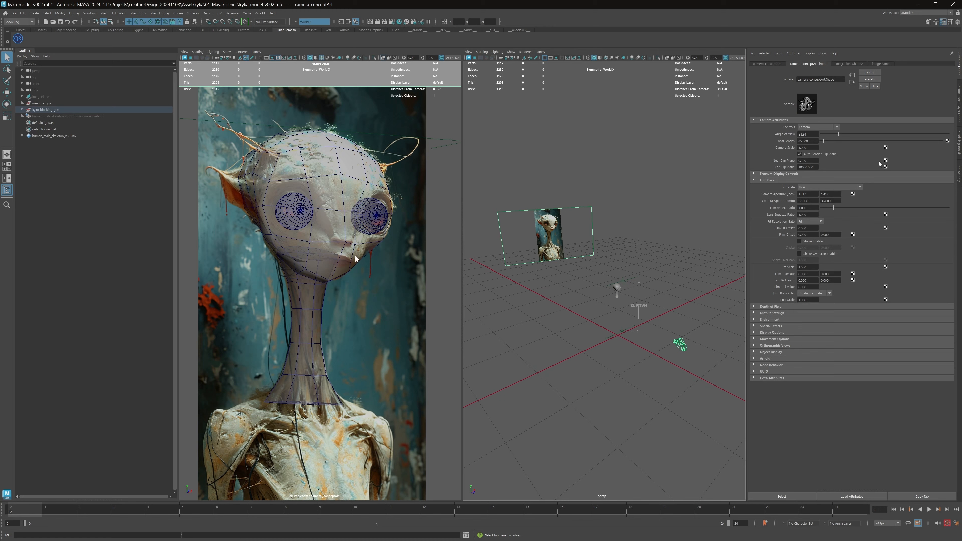
left_click(508, 289)
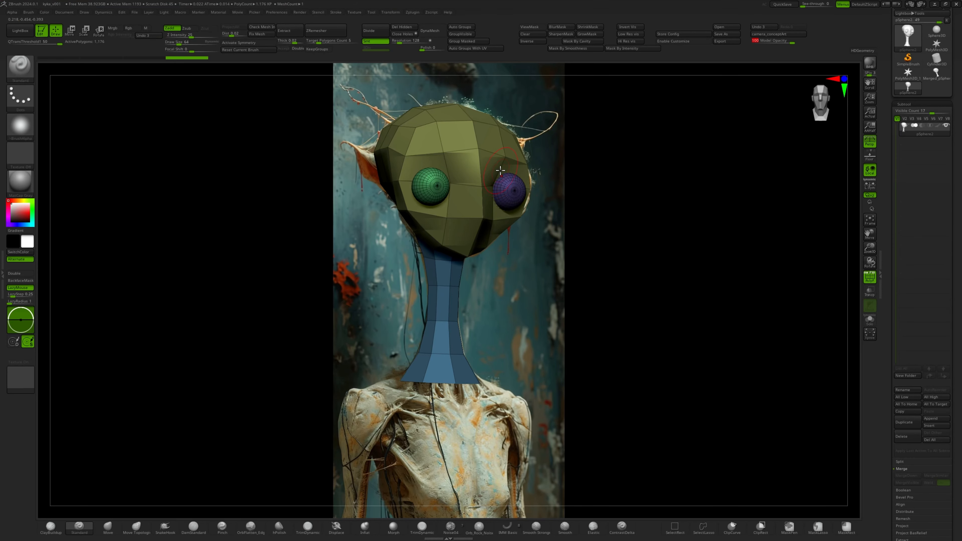
Switch to ZBrush and compare the blocking model with the concept background at varying model opacities, ending at full opacity with the model beside the figure.
right_click_drag(500, 171, 650, 176, "alt")
right_click_drag(420, 175, 459, 176)
left_click(764, 34)
left_click(764, 43)
left_click(775, 42)
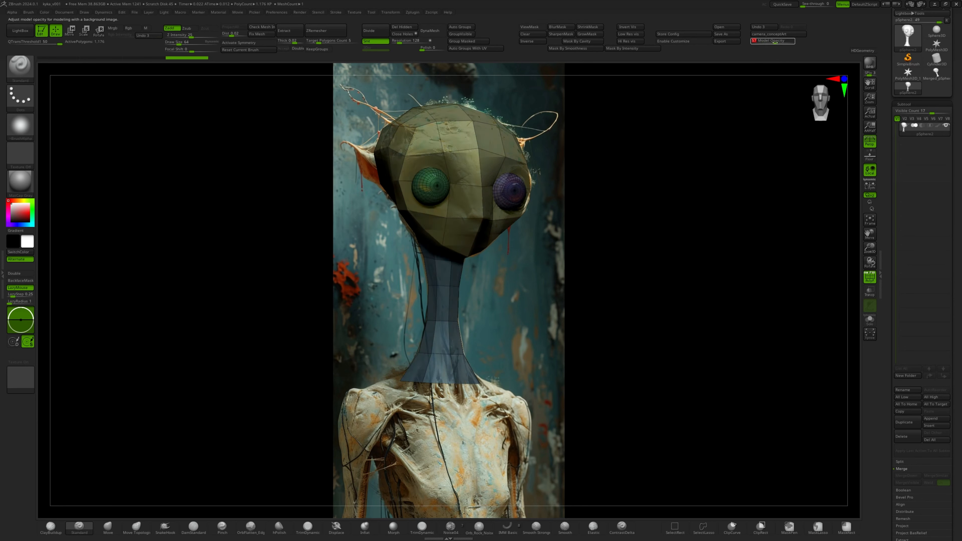
mouse_move(775, 42)
left_mouse_down()
mouse_move(758, 42)
mouse_move(793, 42)
left_mouse_up()
right_click_drag(636, 141, 722, 166, "alt")
Add the model opacity on/off toggle to the custom interface, store the configuration and test the toggle.
mouse_move(84, 12)
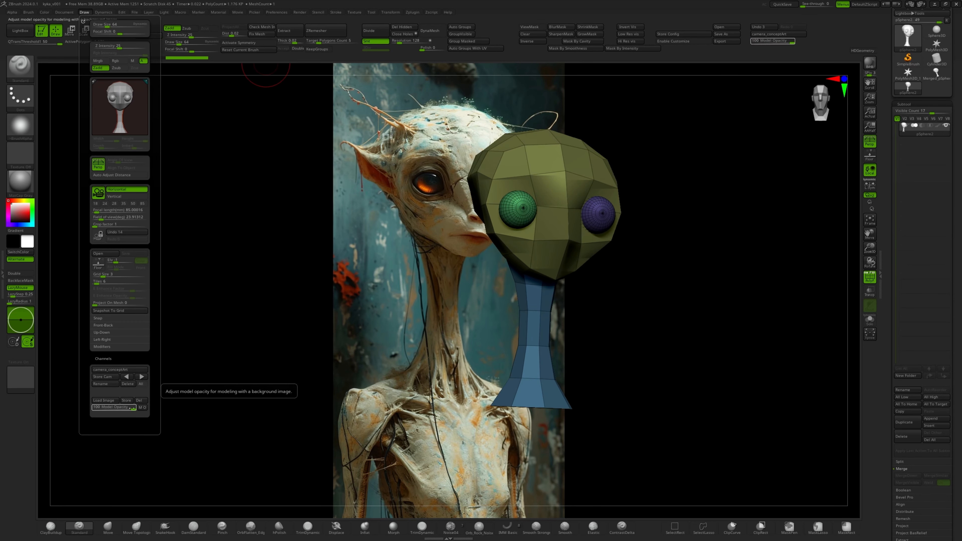
mouse_move(132, 408)
left_mouse_down()
mouse_move(112, 408)
mouse_move(804, 57)
left_mouse_up()
left_click(684, 41)
mouse_move(85, 12)
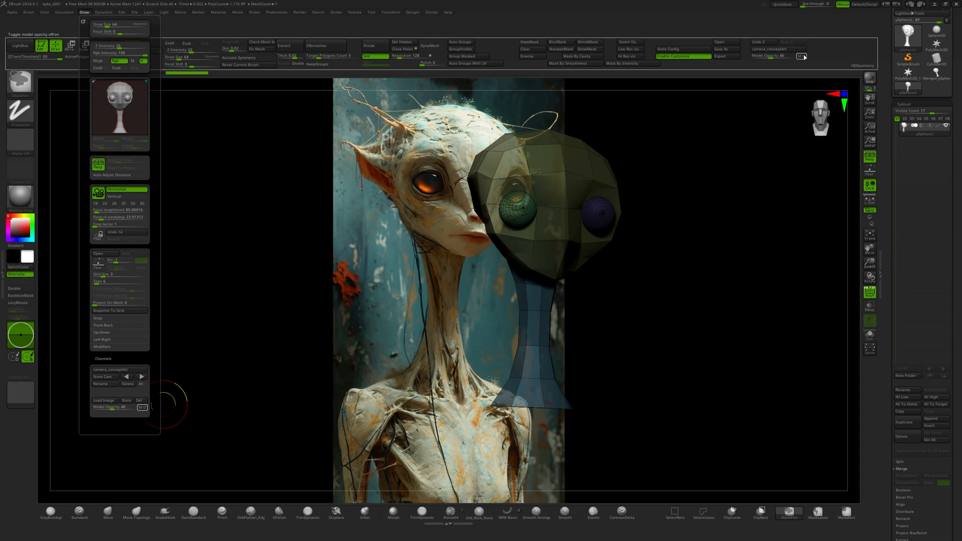
left_click(684, 56)
left_click(684, 34)
left_click(540, 301)
left_click(803, 43)
left_click(803, 42)
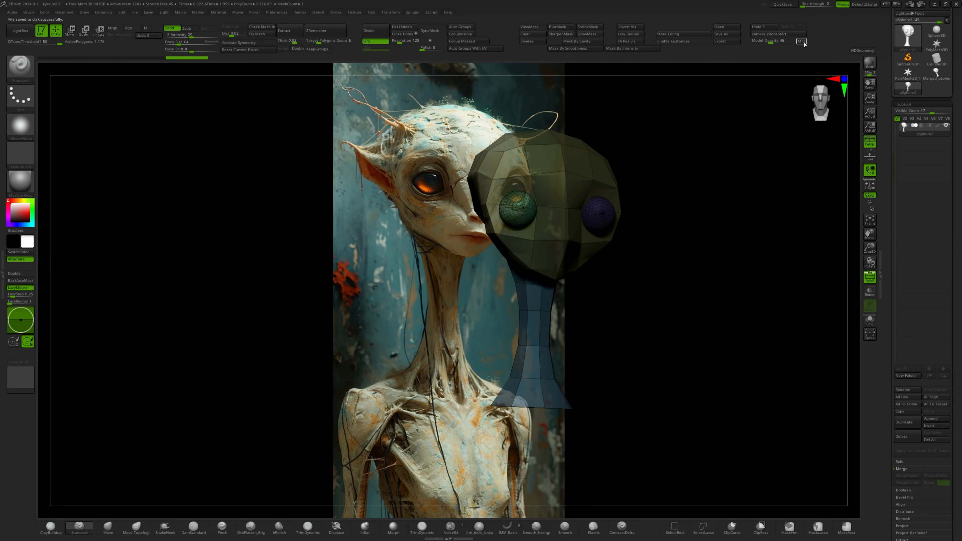
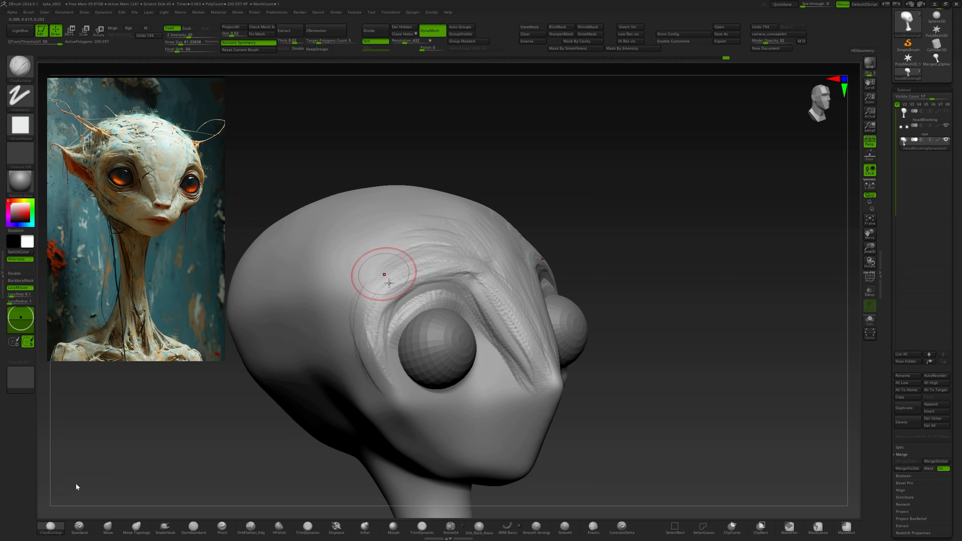
Build up clay folds along the outer and lower rim of the eye socket with ClayBuildup.
left_click_drag(384, 274, 360, 330)
left_click_drag(366, 296, 377, 343)
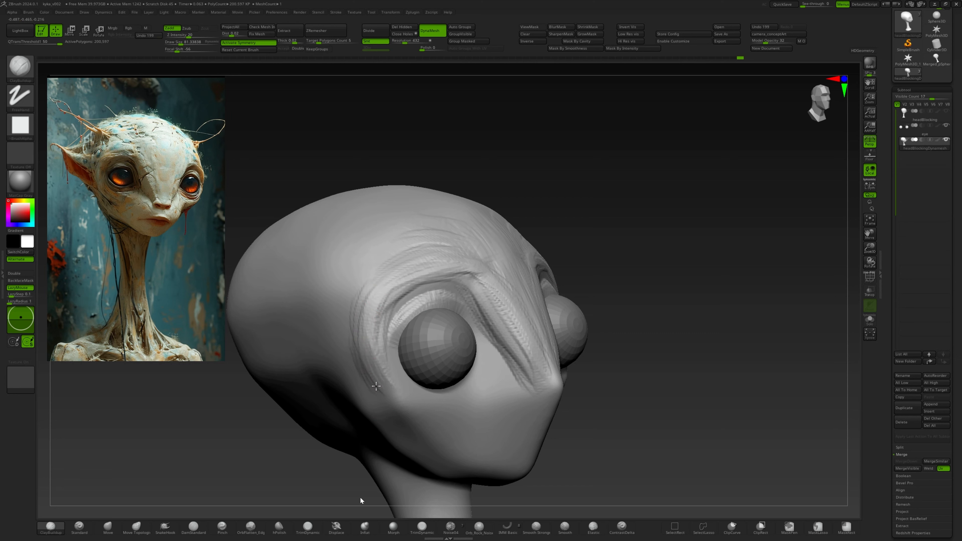
left_click_drag(375, 386, 383, 397)
left_click_drag(373, 341, 405, 379)
mouse_move(420, 340)
right_mouse_down()
mouse_move(386, 322)
mouse_move(383, 308)
right_mouse_up()
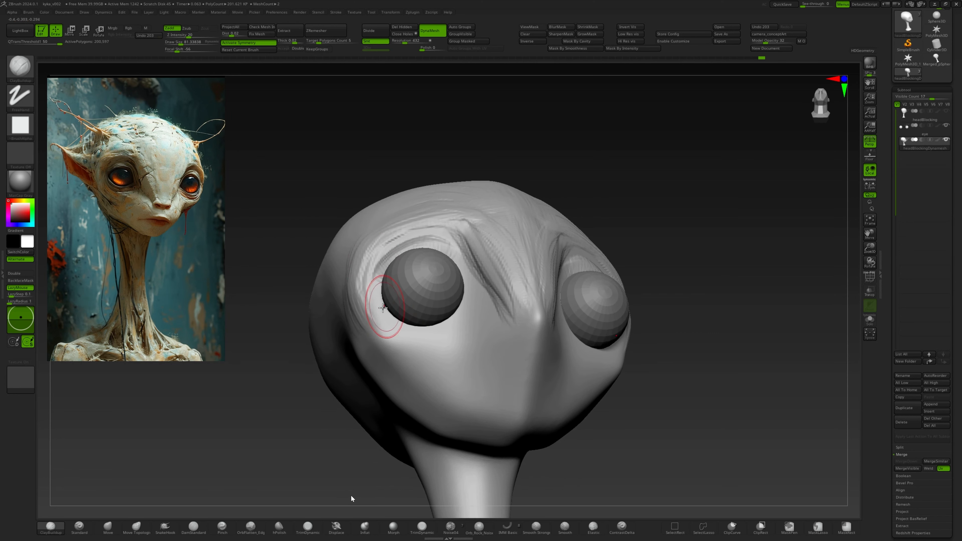
mouse_move(366, 307)
left_mouse_down()
mouse_move(383, 334)
mouse_move(422, 337)
left_mouse_up()
Carve a broad hollow into the cheek below the outer eye corner with a larger, subtractive ClayBuildup brush.
mouse_move(425, 326)
right_mouse_down()
mouse_move(458, 320)
mouse_move(453, 302)
mouse_move(554, 226)
right_mouse_up()
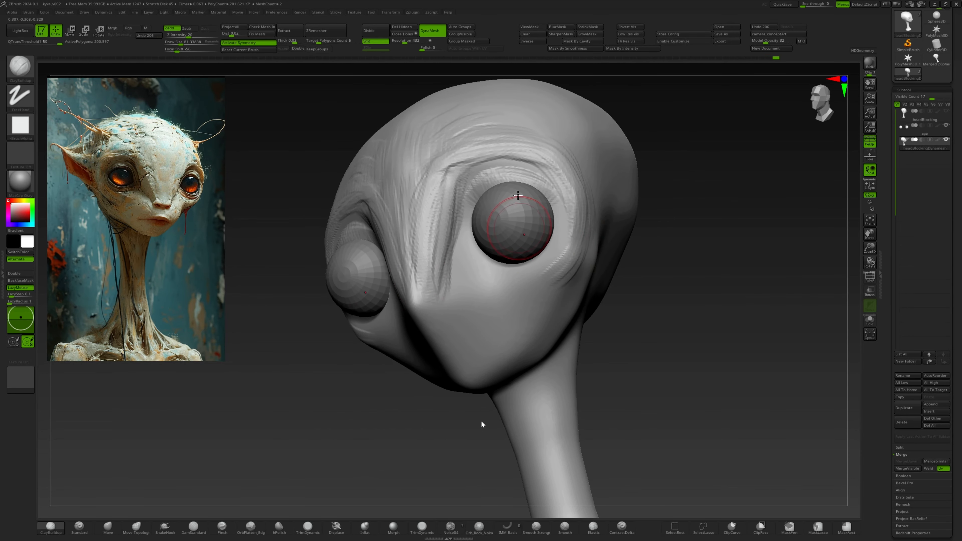
mouse_move(517, 195)
right_mouse_down()
mouse_move(488, 262)
mouse_move(533, 318)
right_mouse_up()
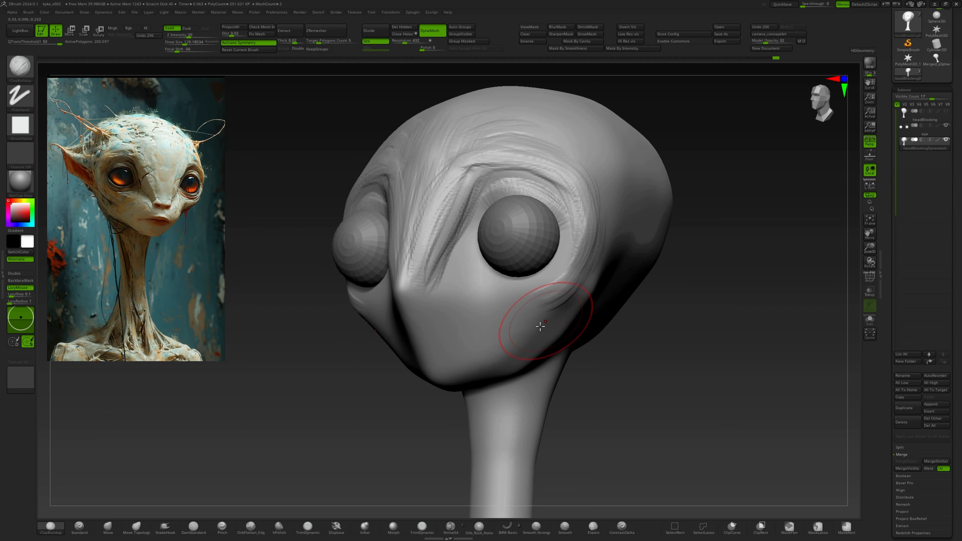
left_click_drag(540, 326, 560, 303, "alt")
left_click_drag(560, 303, 515, 333, "alt")
left_click_drag(547, 309, 509, 341, "alt")
mouse_move(540, 319)
left_mouse_down("alt")
mouse_move(515, 335)
mouse_move(522, 341)
left_mouse_up("alt")
mouse_move(547, 322)
left_mouse_down("alt")
mouse_move(525, 331)
mouse_move(493, 317)
mouse_move(471, 341)
left_mouse_up("alt")
Reduce the brush size and build up a curved ridge from the inner cheek down around the muzzle.
key("s")
left_click_drag(488, 309, 462, 332)
mouse_move(474, 294)
right_mouse_down()
mouse_move(467, 261)
mouse_move(489, 315)
mouse_move(461, 283)
right_mouse_up()
left_click_drag(476, 341, 446, 388)
left_click_drag(478, 362, 443, 396)
mouse_move(479, 373)
left_mouse_down()
mouse_move(435, 404)
mouse_move(446, 410)
mouse_move(438, 414)
left_mouse_up()
left_click_drag(474, 354, 446, 383)
left_click_drag(470, 349, 440, 385)
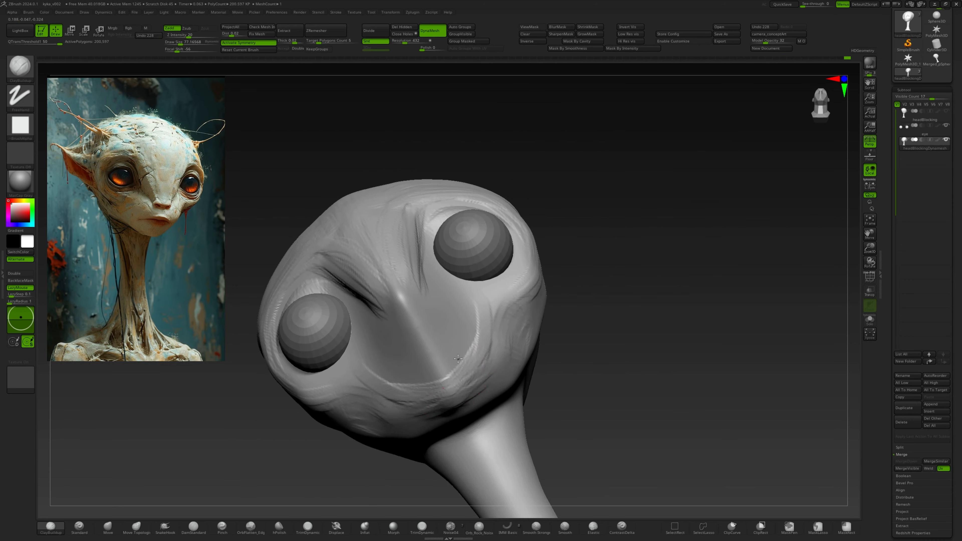
left_click_drag(479, 343, 441, 391)
Thicken the mouth-corner end of the muzzle ridge with overlapping clay strokes running down toward the chin.
mouse_move(397, 267)
right_mouse_down()
mouse_move(349, 246)
mouse_move(339, 255)
right_mouse_up()
right_click_drag(477, 339, 455, 327)
left_click_drag(472, 339, 448, 379)
left_click_drag(474, 347, 450, 396)
mouse_move(480, 349)
left_mouse_down()
mouse_move(475, 382)
mouse_move(445, 405)
left_mouse_up()
right_click_drag(483, 355, 436, 347)
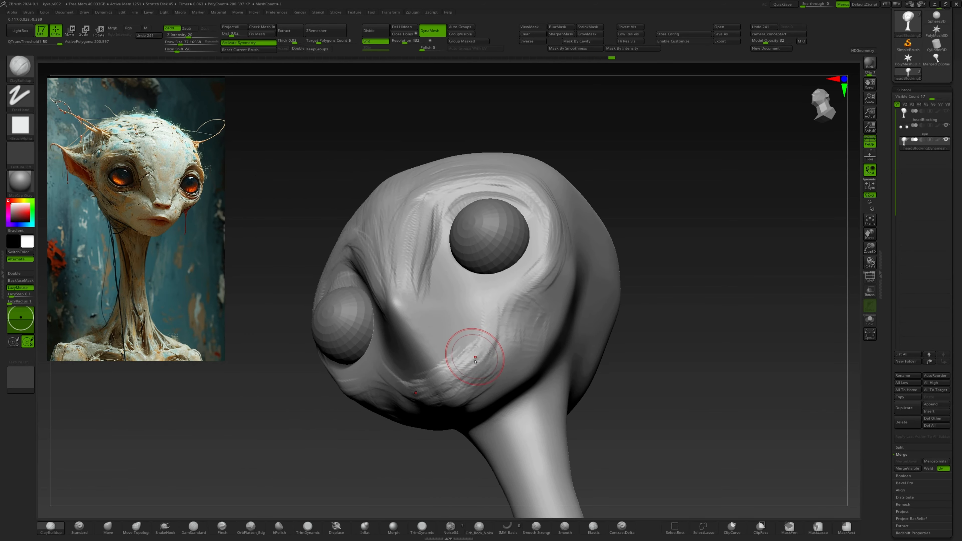
left_click_drag(473, 358, 445, 379)
left_click_drag(480, 333, 464, 356)
left_click_drag(480, 335, 466, 368)
left_click_drag(482, 341, 472, 373)
left_click_drag(487, 349, 464, 383)
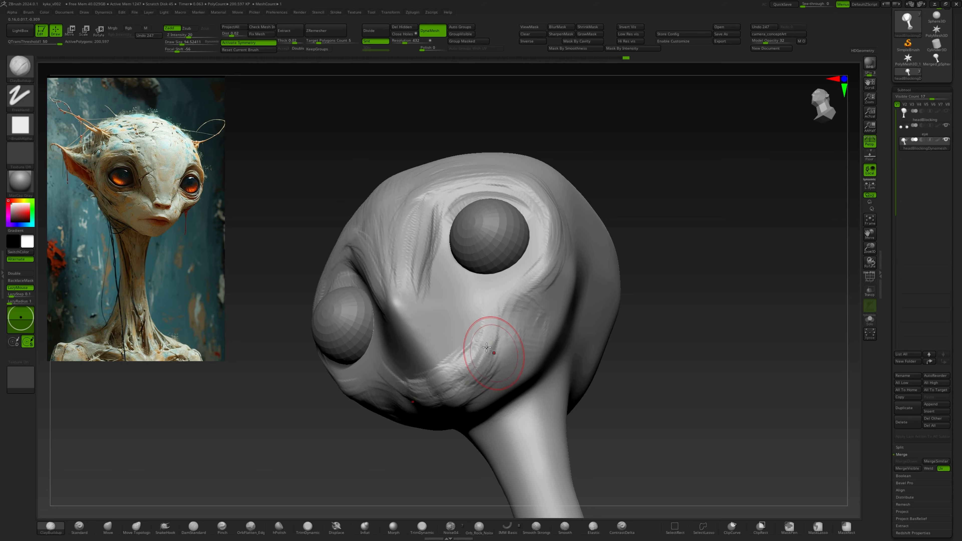
Add clay folds across the lower cheek toward the mouth corner and a short vertical fold above it.
mouse_move(508, 337)
right_mouse_down()
mouse_move(487, 374)
mouse_move(493, 343)
right_mouse_up()
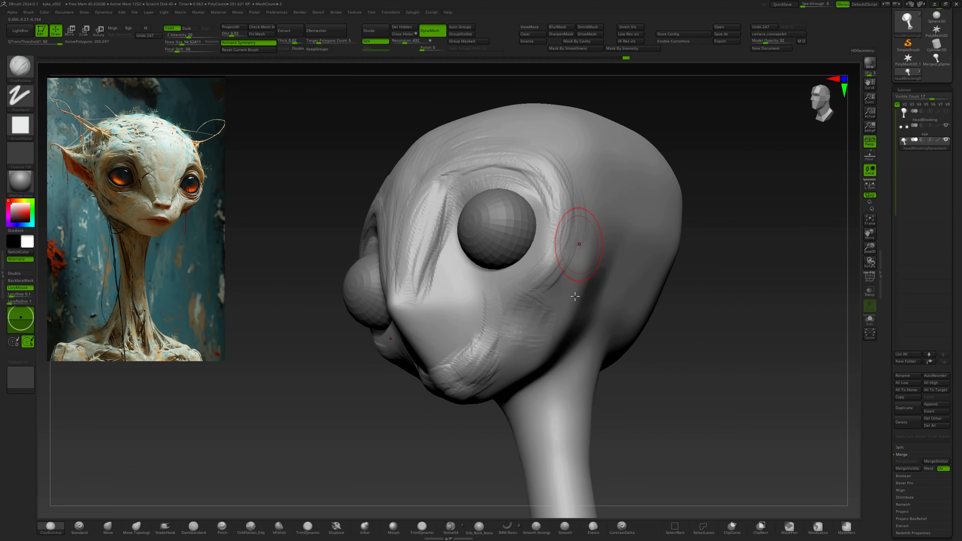
left_click_drag(538, 337, 509, 355)
left_click_drag(525, 340, 496, 356)
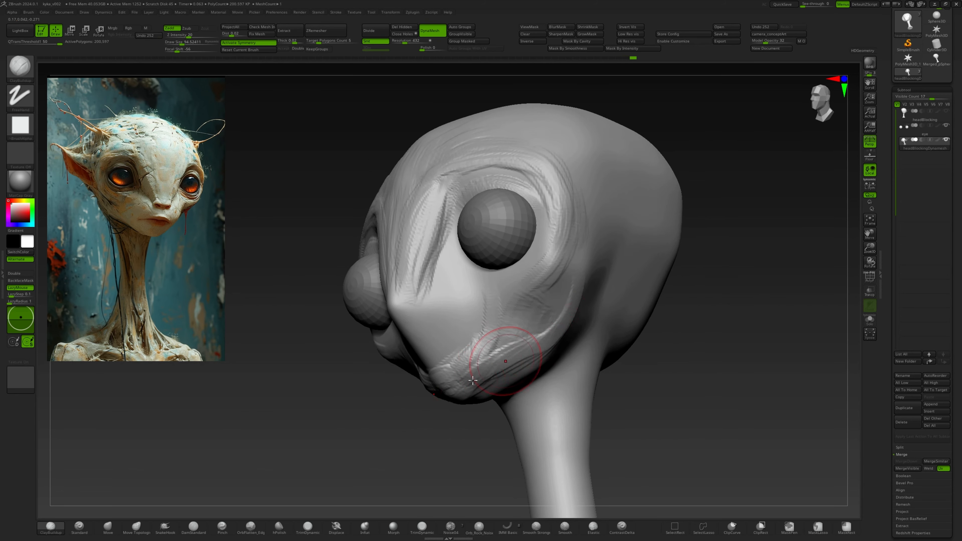
left_click_drag(484, 306, 486, 343)
Build up the chin and the jaw beneath the mouth corner with short clay strokes.
mouse_move(511, 340)
right_mouse_down()
mouse_move(494, 303)
mouse_move(500, 320)
right_mouse_up()
mouse_move(494, 381)
left_mouse_down()
mouse_move(463, 405)
mouse_move(464, 420)
left_mouse_up()
left_click_drag(493, 396, 470, 413)
mouse_move(494, 392)
left_mouse_down()
mouse_move(474, 409)
mouse_move(477, 421)
left_mouse_up()
mouse_move(504, 399)
left_mouse_down()
mouse_move(479, 426)
mouse_move(489, 428)
left_mouse_up()
left_click_drag(512, 370, 468, 394)
mouse_move(504, 375)
left_mouse_down()
mouse_move(452, 413)
mouse_move(455, 394)
left_mouse_up()
left_click_drag(483, 373, 454, 400)
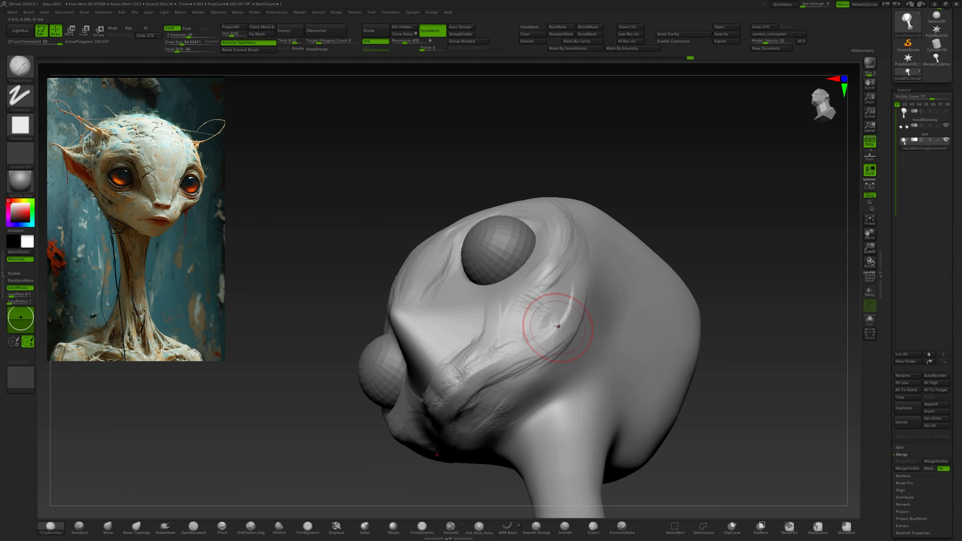
Sculpt a continuous cheek fold sweeping from below the outer eye corner down to the mouth corner.
left_click_drag(554, 328, 460, 392)
mouse_move(498, 355)
right_mouse_down()
mouse_move(490, 411)
mouse_move(490, 363)
right_mouse_up()
mouse_move(489, 358)
left_mouse_down()
mouse_move(462, 377)
mouse_move(470, 374)
left_mouse_up()
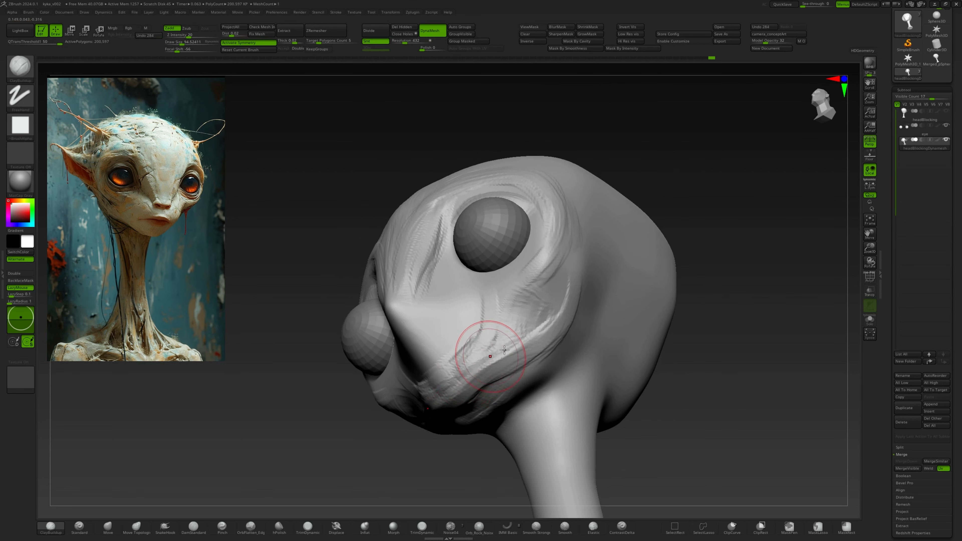
left_click_drag(540, 310, 492, 349)
mouse_move(570, 278)
left_mouse_down()
mouse_move(560, 247)
mouse_move(577, 267)
left_mouse_up()
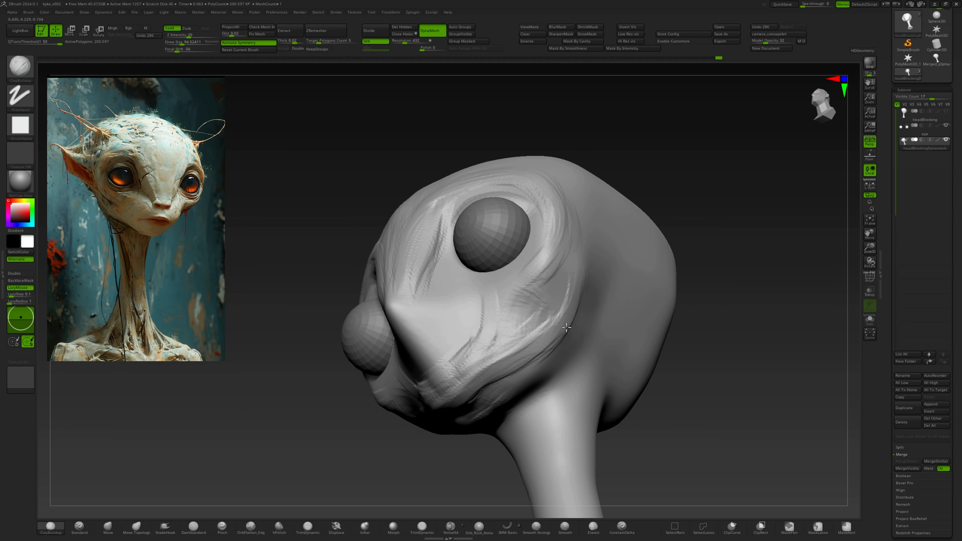
right_click_drag(562, 268, 562, 279)
left_click_drag(561, 319, 530, 337)
left_click_drag(568, 303, 507, 343)
Build up the lower eyelid area with clay strokes curving beneath the eyeball toward its outer corner.
mouse_move(491, 294)
right_mouse_down()
mouse_move(533, 280)
mouse_move(509, 288)
mouse_move(567, 222)
right_mouse_up()
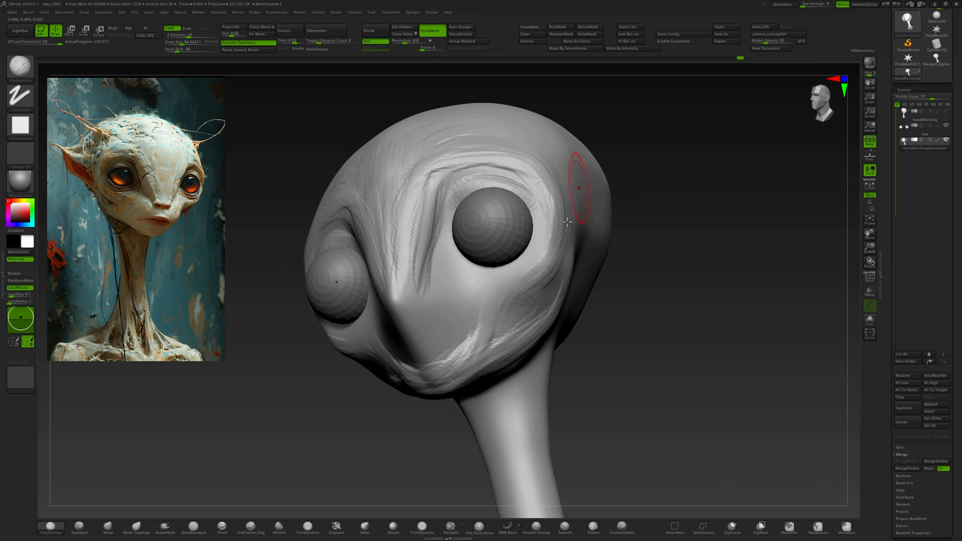
left_click_drag(514, 314, 546, 258)
left_click_drag(492, 290, 542, 261)
left_click_drag(470, 292, 533, 262)
mouse_move(494, 265)
right_mouse_down()
mouse_move(439, 261)
mouse_move(441, 284)
mouse_move(495, 279)
right_mouse_up()
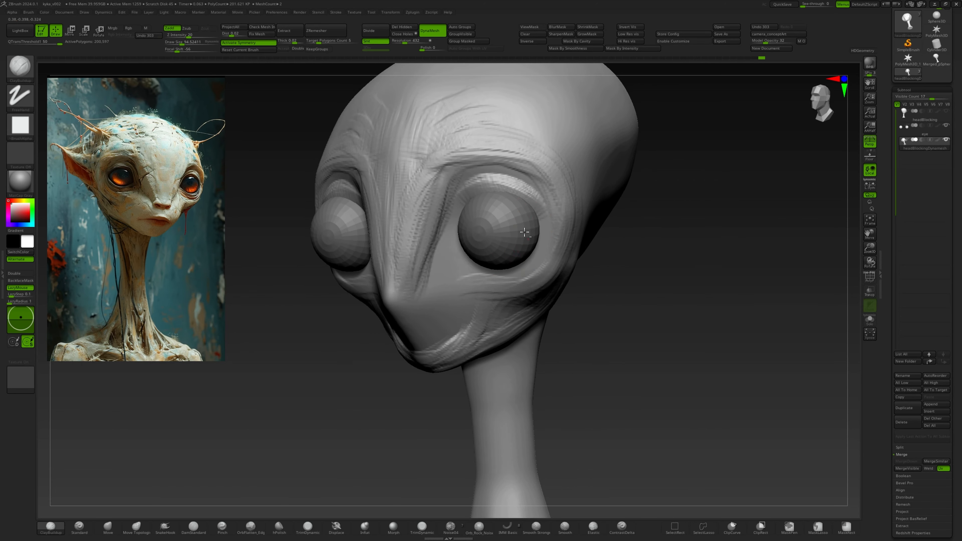
Isolate the head in Solo mode, deepen and smooth both eye sockets, and show the eyeballs again.
right_click_drag(526, 196, 511, 163)
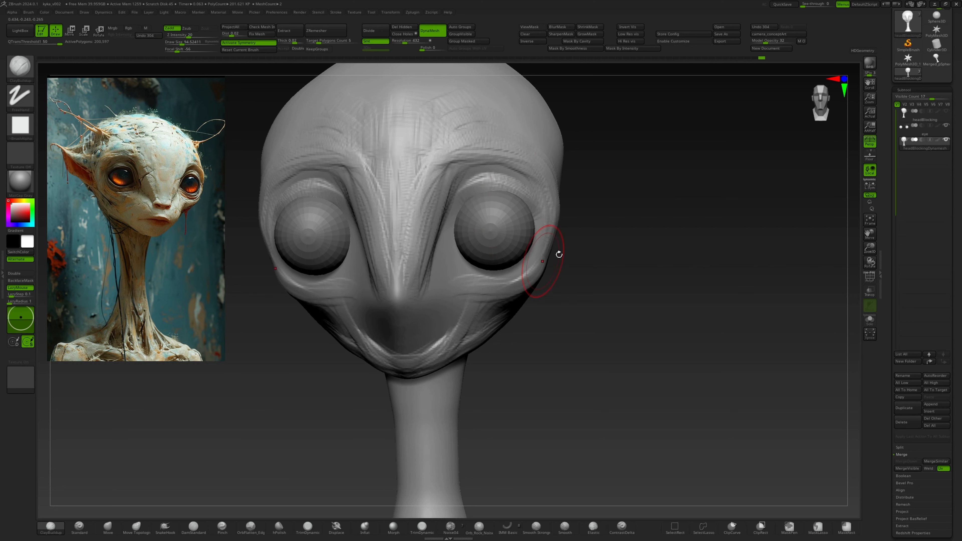
left_click(870, 291)
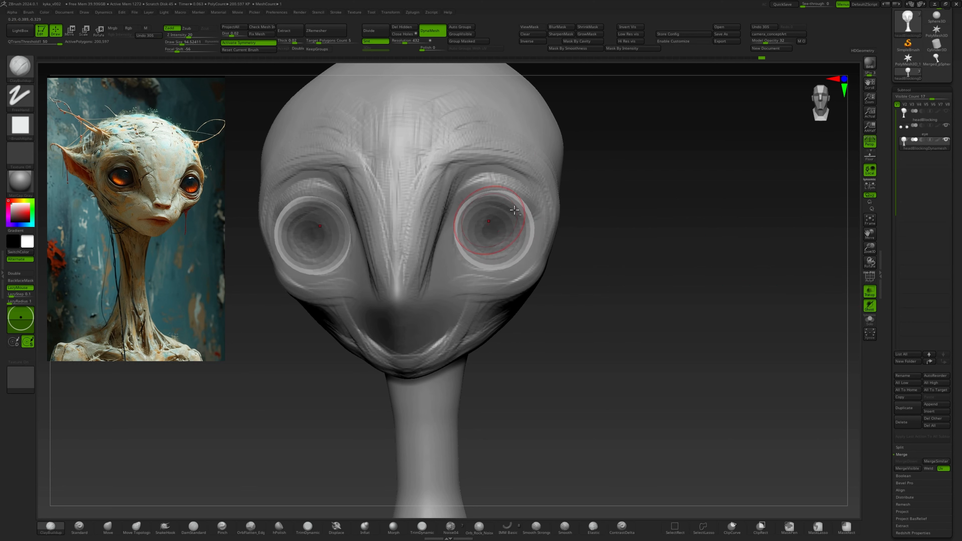
left_click(870, 291)
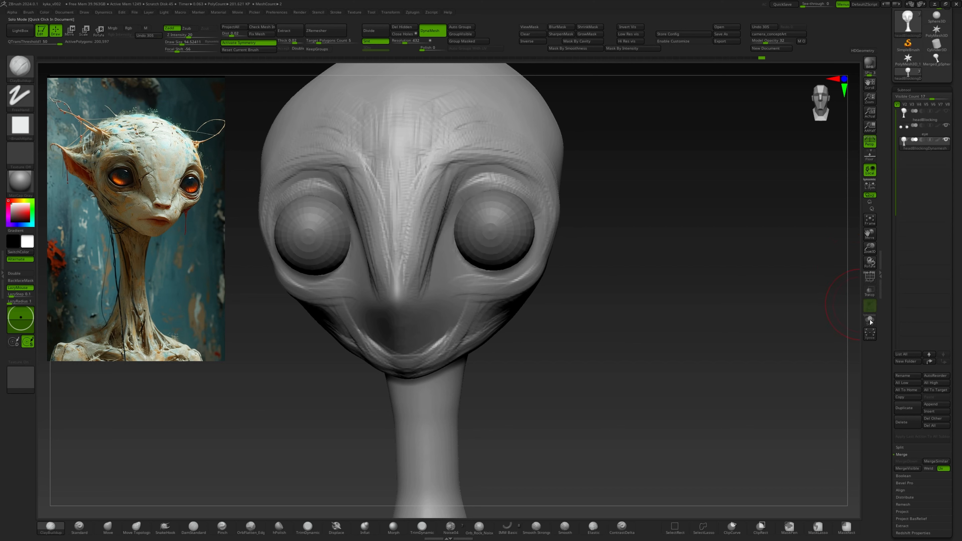
left_click(870, 320)
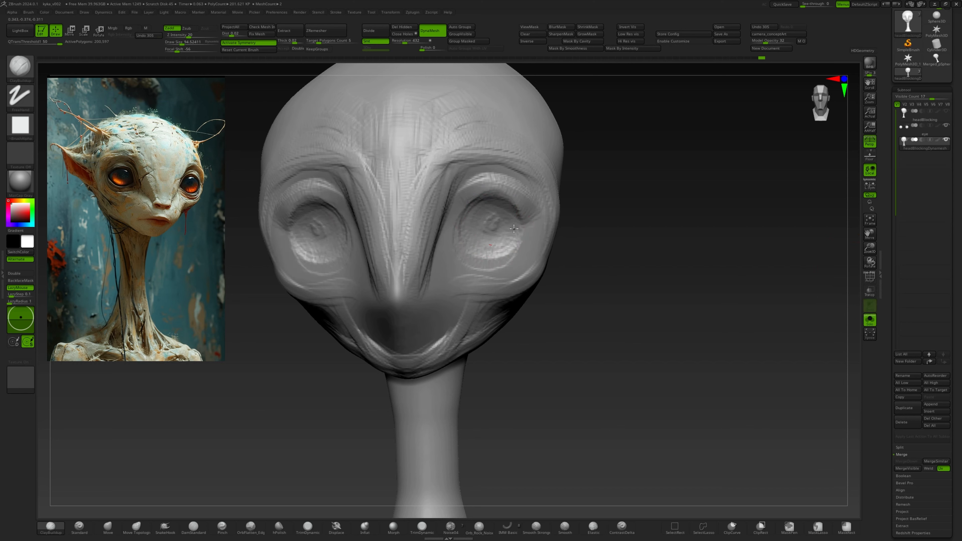
left_click_drag(499, 207, 494, 235, "shift")
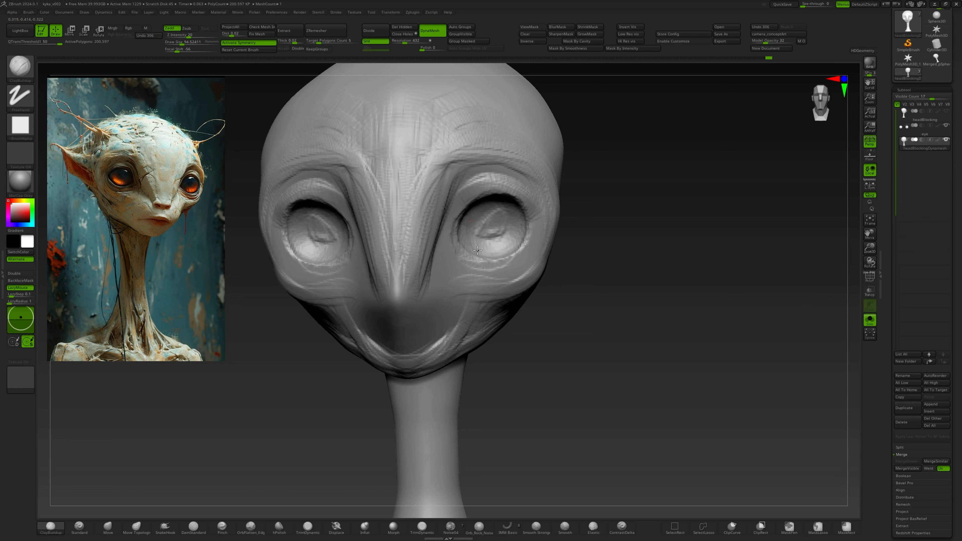
left_click(872, 321)
Build up the upper eyelid with clay strokes arching over the eyeball from the inner to the outer corner.
right_click_drag(450, 217, 396, 220)
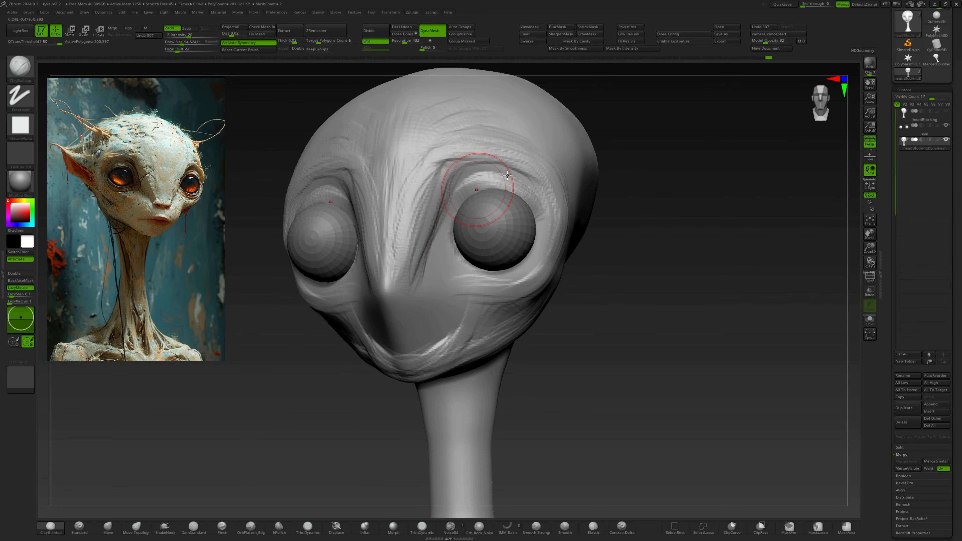
key("s")
left_click_drag(529, 201, 553, 228)
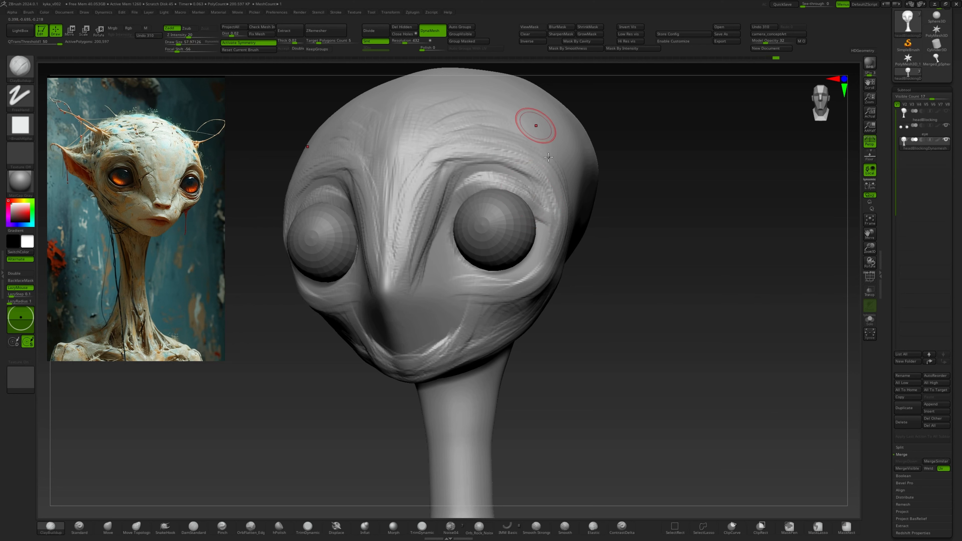
right_click_drag(474, 186, 558, 181)
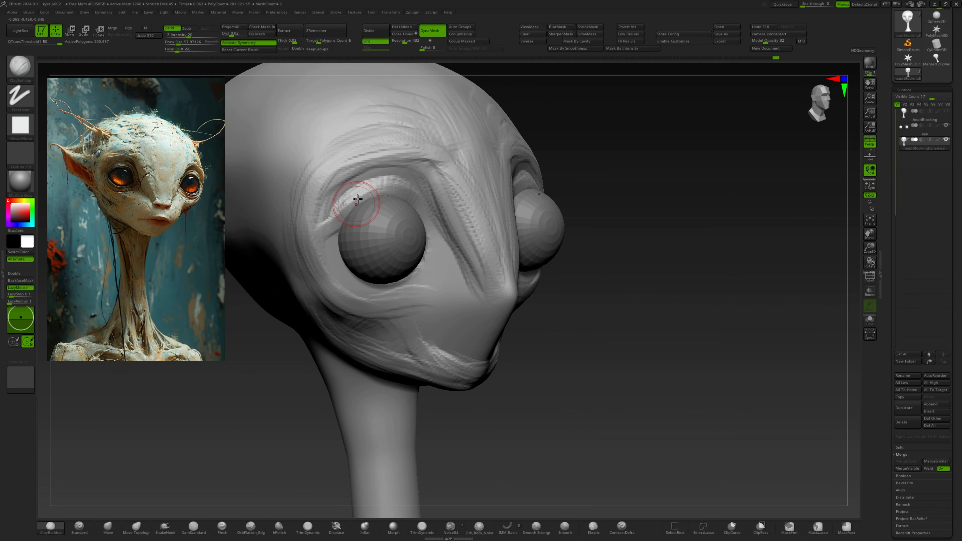
mouse_move(359, 204)
left_mouse_down()
mouse_move(341, 222)
mouse_move(411, 189)
mouse_move(373, 194)
left_mouse_up()
key("space")
left_click(420, 210)
left_click_drag(402, 190, 361, 198)
left_click_drag(373, 195, 334, 220)
left_click_drag(352, 204, 333, 223)
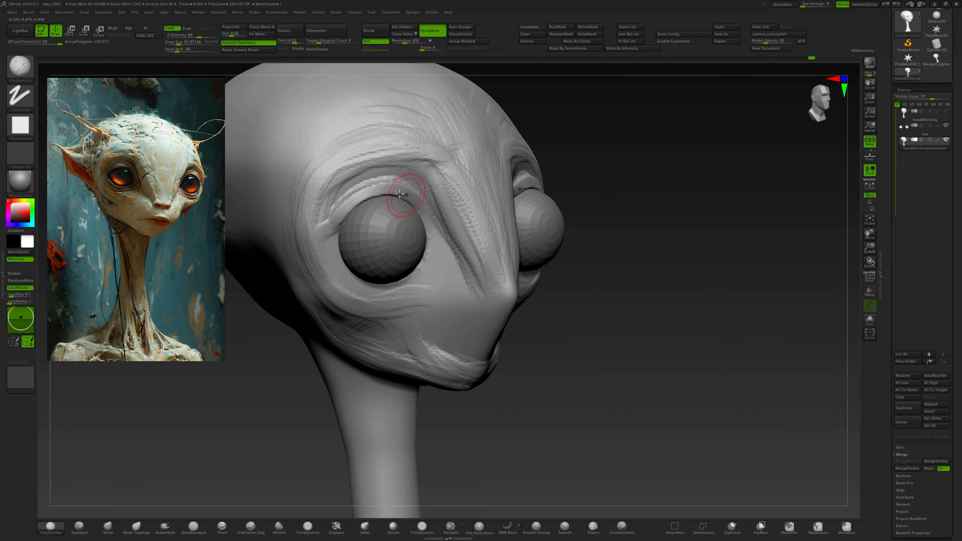
Extend the eyelid fold down around the inner eye corner and reinforce the groove beside the nose bridge.
left_click_drag(428, 173, 427, 223)
right_click_drag(449, 204, 419, 207)
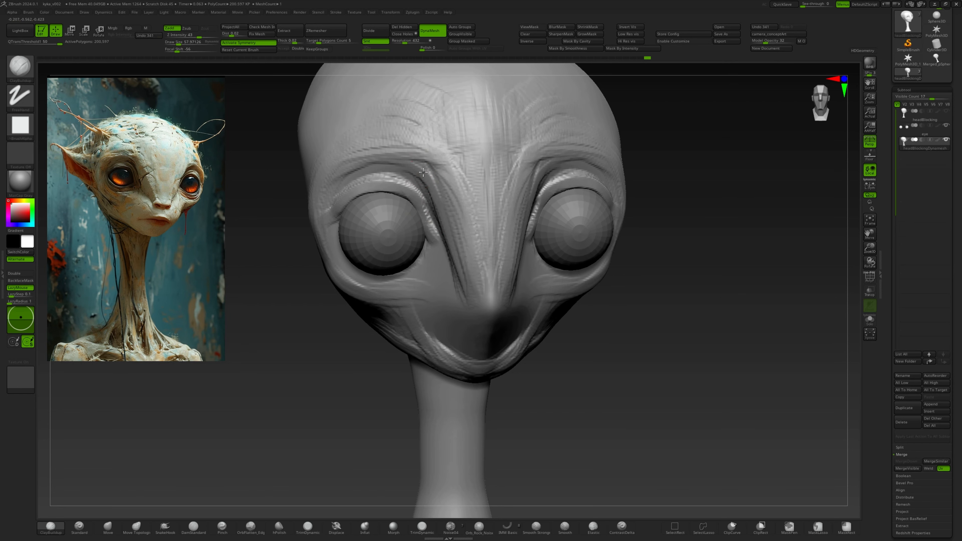
right_click_drag(489, 128, 547, 133)
left_click_drag(551, 145, 523, 271)
mouse_move(530, 261)
right_mouse_down()
mouse_move(530, 212)
mouse_move(508, 228)
right_mouse_up()
left_click_drag(528, 231, 537, 255, "alt")
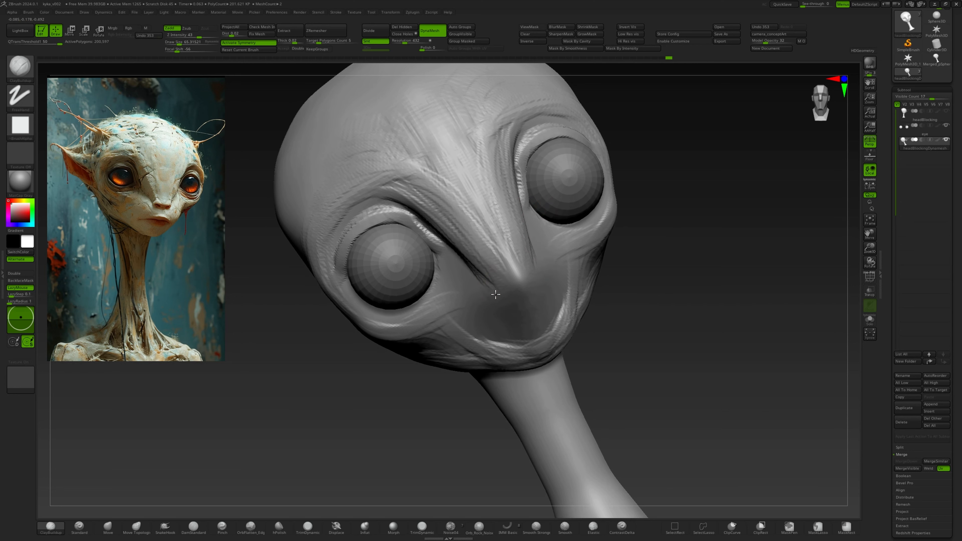
Build up the nose tip and wings with clay strokes, then carve and smooth the nostrils beneath it.
left_click_drag(495, 294, 527, 279)
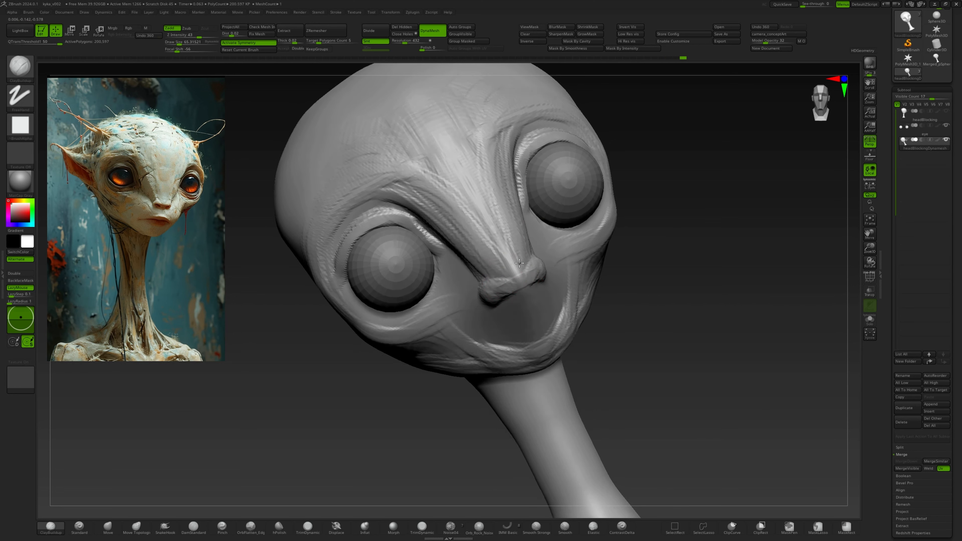
right_click_drag(522, 299, 524, 250)
mouse_move(521, 311)
left_mouse_down()
mouse_move(539, 304)
mouse_move(542, 314)
mouse_move(518, 310)
mouse_move(541, 299)
mouse_move(530, 303)
left_mouse_up()
key("s")
left_click_drag(509, 307, 515, 305, "alt")
left_click_drag(510, 307, 516, 305, "shift")
mouse_move(521, 271)
right_mouse_down()
mouse_move(519, 297)
mouse_move(550, 260)
mouse_move(534, 223)
right_mouse_up()
Reshape the nose wings and tip with the Move brush, checking them from the side and below.
left_click(108, 527)
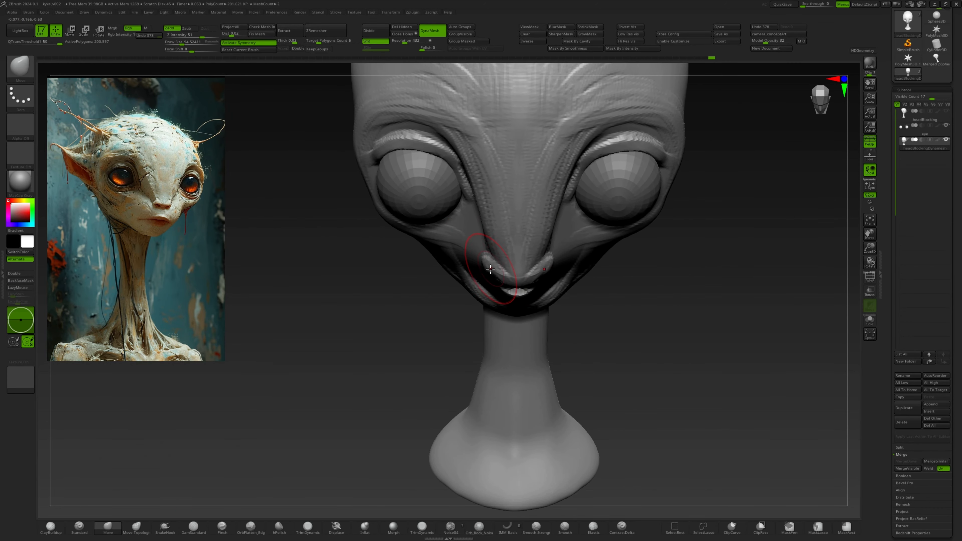
key("[")
left_click_drag(488, 268, 486, 261)
right_click_drag(487, 262, 572, 271)
left_click_drag(474, 271, 480, 265)
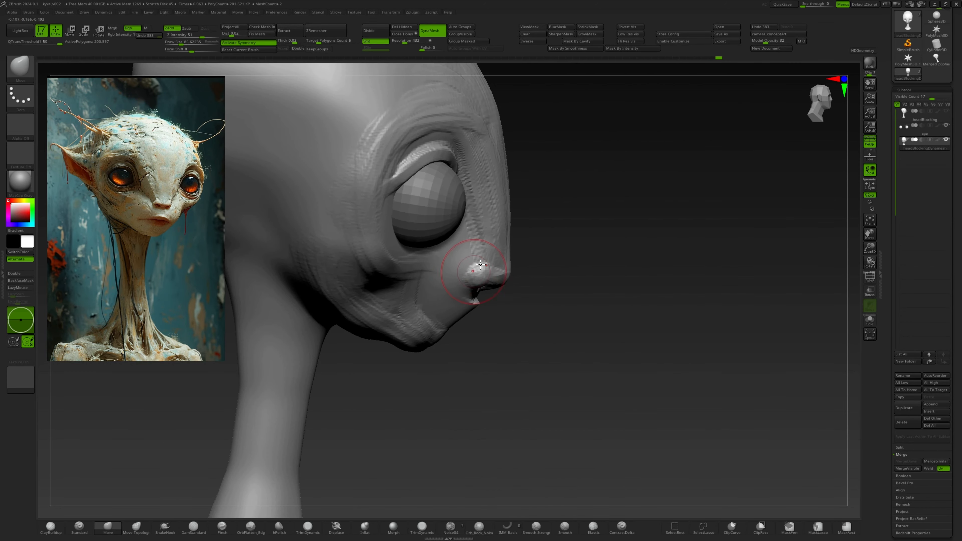
right_click_drag(480, 264, 435, 299)
left_click_drag(502, 277, 498, 272)
mouse_move(497, 272)
right_mouse_down()
mouse_move(502, 174)
mouse_move(521, 193)
mouse_move(553, 191)
right_mouse_up()
Build up the area between the nostrils and the upper lip with the ClayBuildup brush and smooth it.
left_click(51, 527)
mouse_move(539, 279)
right_mouse_down()
mouse_move(522, 224)
mouse_move(502, 254)
right_mouse_up()
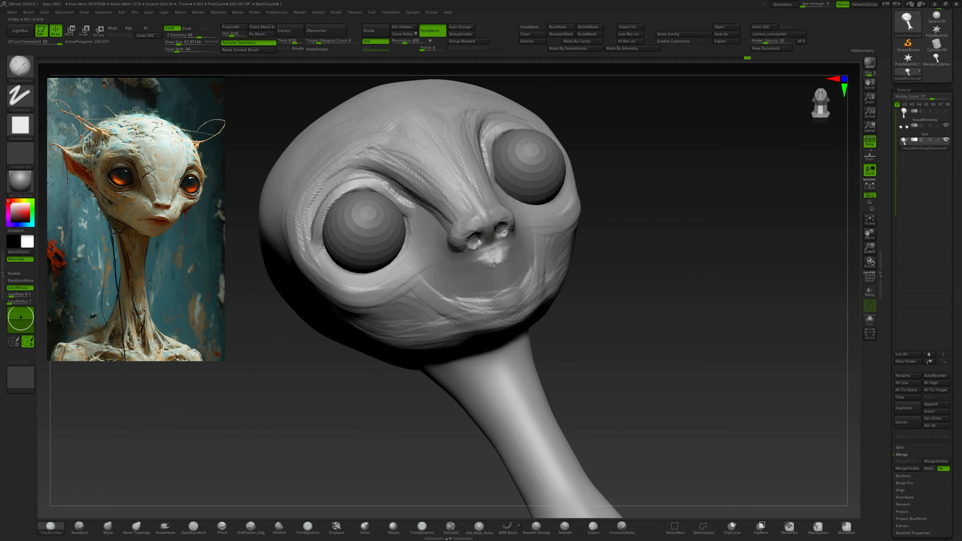
mouse_move(505, 257)
left_mouse_down("shift")
mouse_move(493, 279)
mouse_move(521, 254)
mouse_move(477, 297)
left_mouse_up("shift")
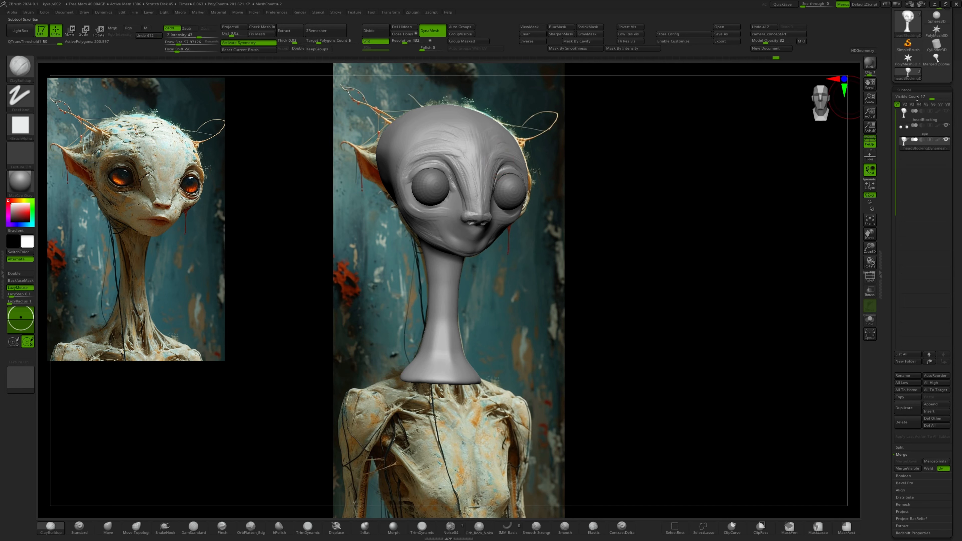
Carve the mouth line with the DamStandard brush over the aligned reference image, then turn off the model's transparency.
key("s")
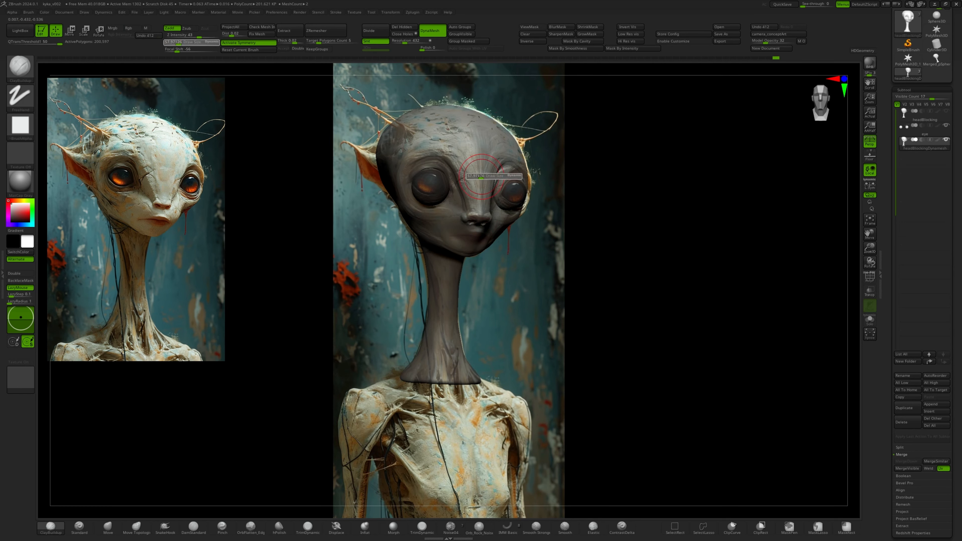
left_click_drag(480, 176, 480, 173)
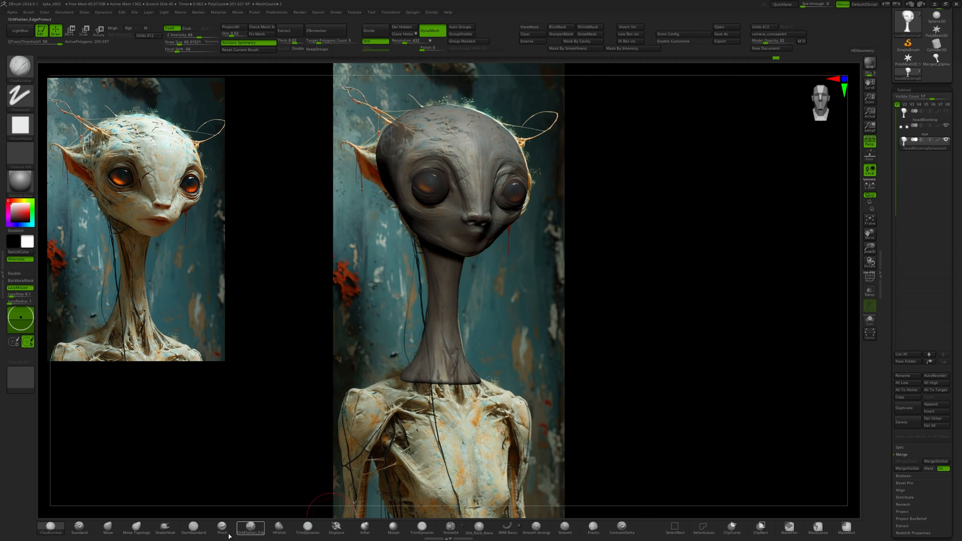
left_click(193, 526)
key("space")
mouse_move(486, 237)
left_mouse_down()
mouse_move(497, 237)
mouse_move(475, 237)
left_mouse_up()
key("s")
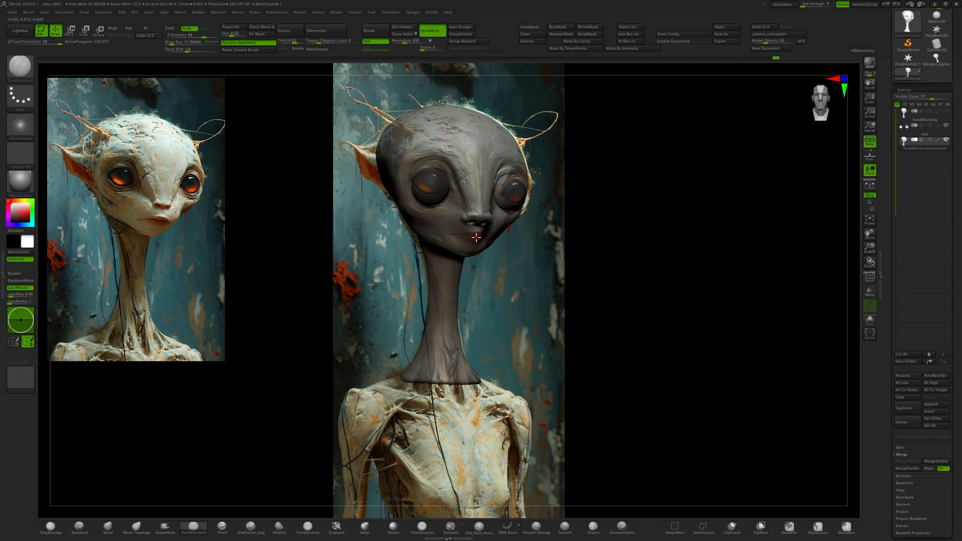
key("s")
left_click_drag(453, 166, 454, 164)
left_click(803, 41)
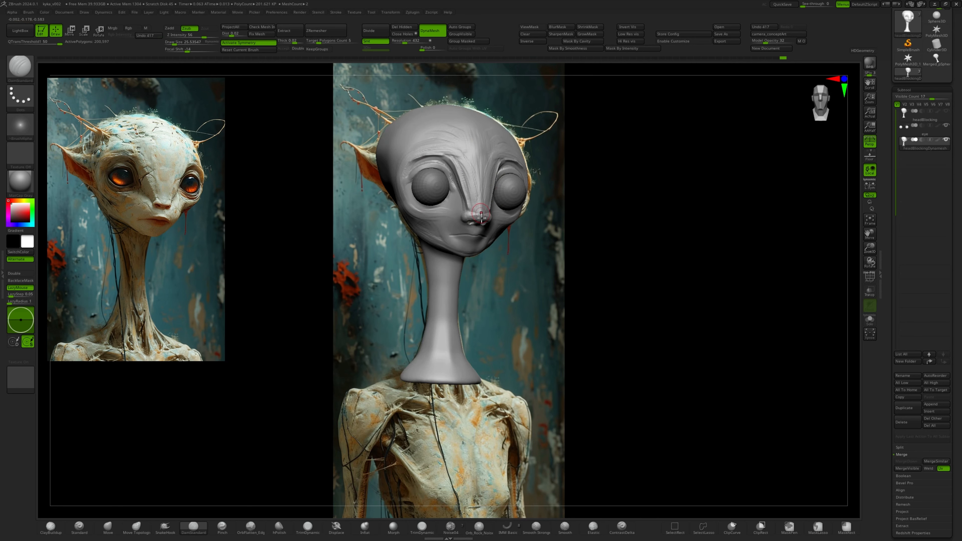
Clear the reference from the canvas background and deepen the mouth line beneath the upper lip.
mouse_move(550, 139)
left_mouse_down()
mouse_move(520, 159)
mouse_move(509, 142)
mouse_move(591, 120)
left_mouse_up()
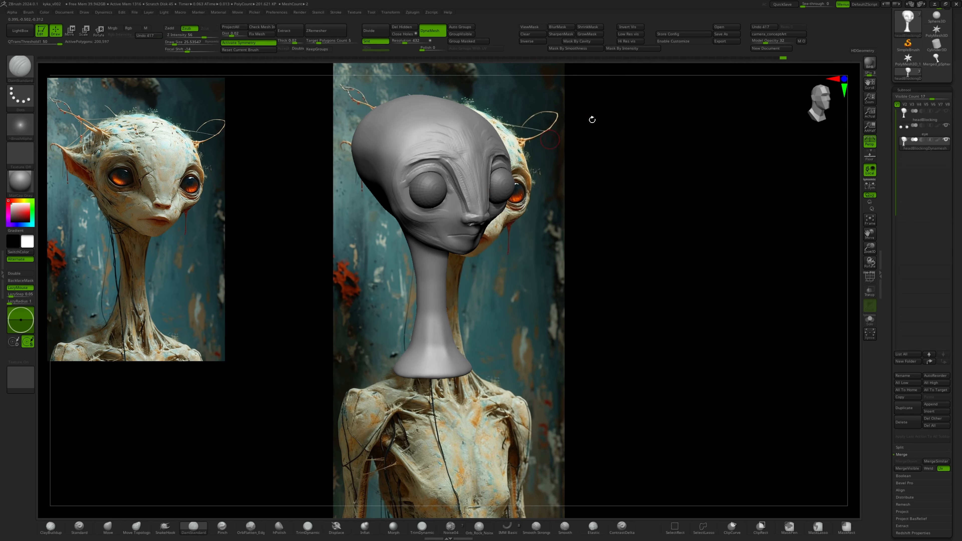
key("ctrl+n")
right_click_drag(584, 185, 530, 189)
mouse_move(492, 197)
right_mouse_down("ctrl")
mouse_move(454, 265)
mouse_move(479, 203)
mouse_move(476, 279)
mouse_move(498, 243)
mouse_move(529, 230)
right_mouse_up("ctrl")
key("s")
left_click_drag(528, 230, 540, 229)
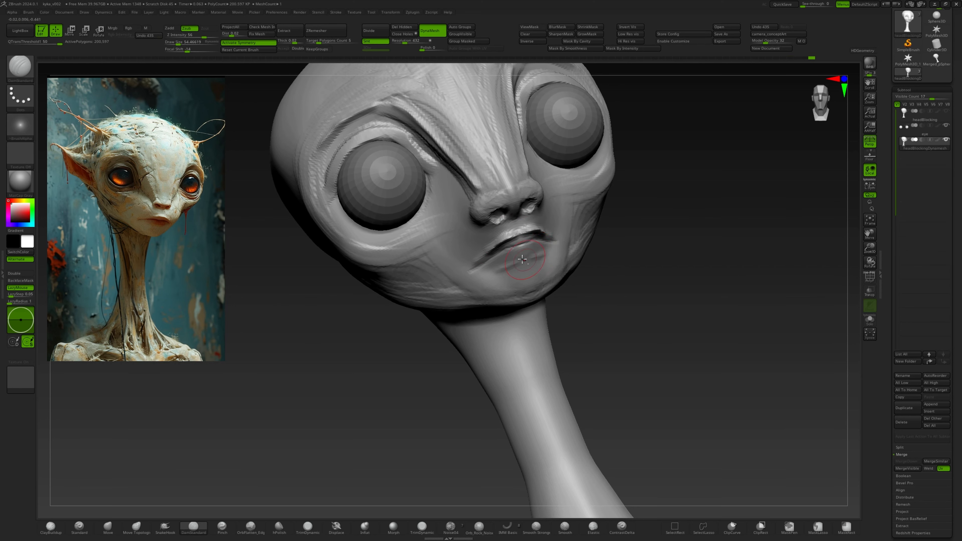
Sculpt the upper and lower lips and the area beside the mouth with the ClayBuildup brush.
left_click(50, 526)
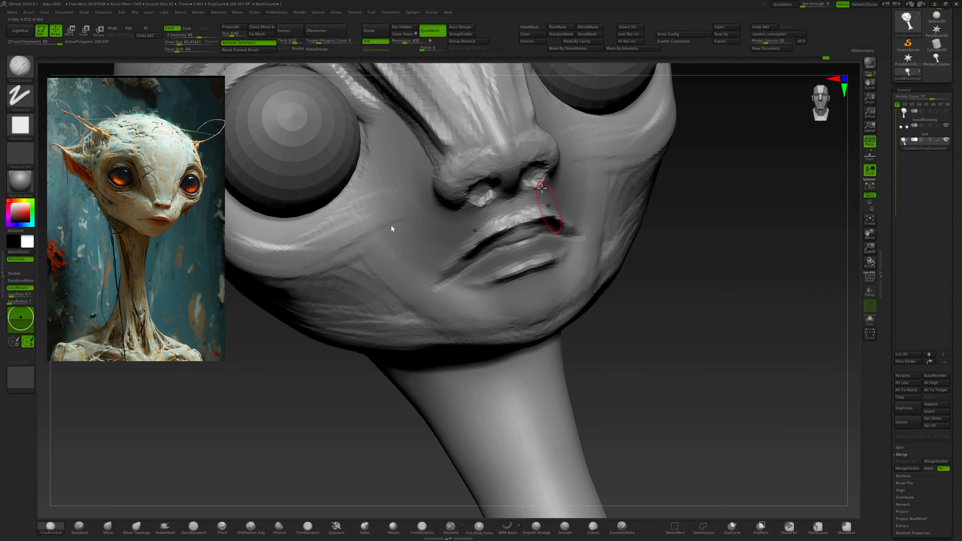
left_click_drag(568, 243, 493, 278)
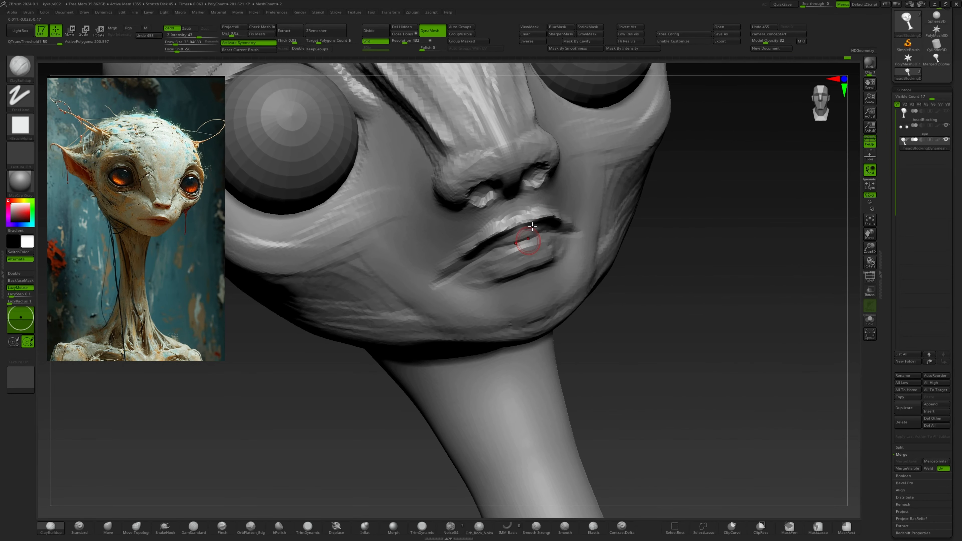
mouse_move(505, 224)
left_mouse_down()
mouse_move(529, 209)
mouse_move(505, 221)
left_mouse_up()
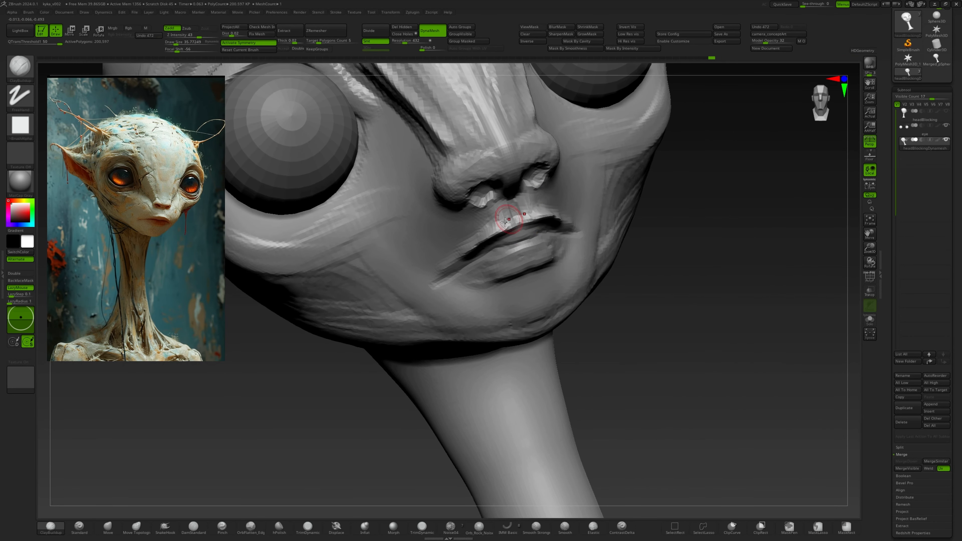
mouse_move(496, 184)
left_mouse_down()
mouse_move(470, 207)
mouse_move(500, 220)
mouse_move(541, 198)
mouse_move(397, 250)
left_mouse_up()
left_click_drag(411, 216, 431, 261)
Reshape the lips and the base of the nose from below with the Move brush.
mouse_move(464, 97)
right_mouse_down()
mouse_move(507, 193)
mouse_move(494, 243)
right_mouse_up()
key("b")
key("m")
key("v")
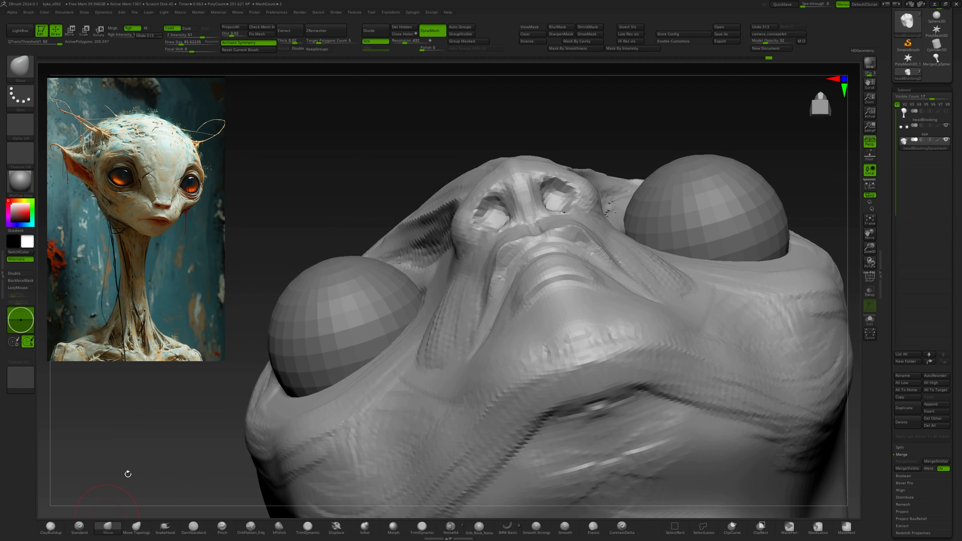
left_click_drag(504, 254, 509, 247)
left_click_drag(530, 232, 534, 238)
right_click_drag(545, 228, 524, 234)
left_click_drag(524, 236, 530, 229)
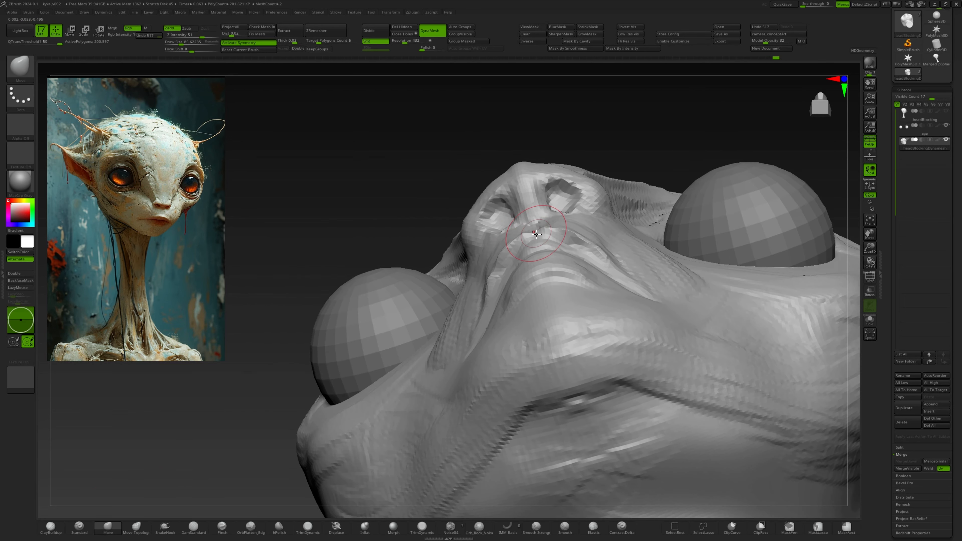
left_click_drag(492, 273, 491, 271)
key("[")
key("s")
left_click_drag(493, 276, 492, 273)
mouse_move(492, 272)
right_mouse_down()
mouse_move(502, 300)
mouse_move(534, 297)
mouse_move(507, 284)
right_mouse_up()
Raise the DynaMesh resolution to 864 and remesh the head.
mouse_move(508, 284)
right_mouse_down("ctrl")
mouse_move(508, 266)
mouse_move(523, 287)
right_mouse_up("ctrl")
left_click_drag(404, 42, 409, 42)
left_click_drag(614, 234, 643, 262, "ctrl")
mouse_move(549, 262)
right_mouse_down()
mouse_move(494, 268)
mouse_move(498, 231)
right_mouse_up()
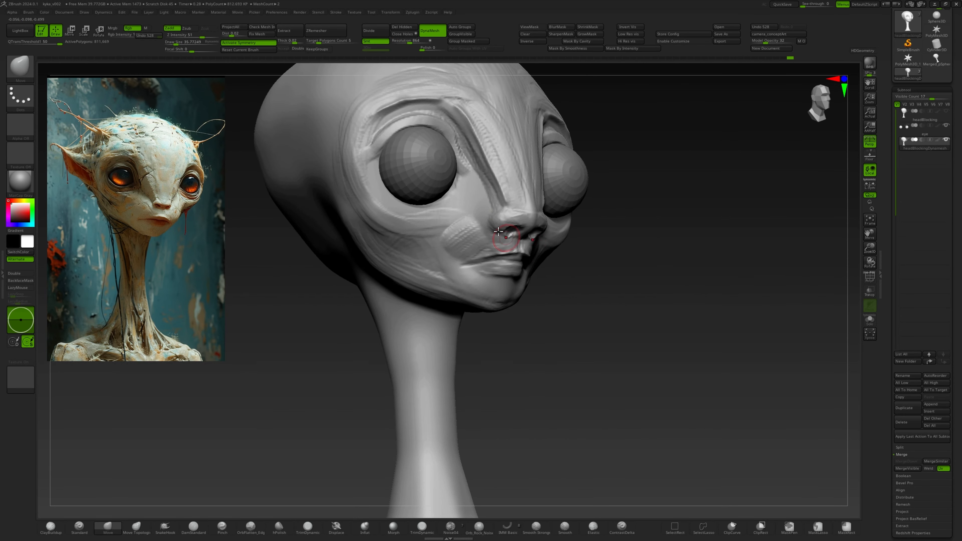
Carve a crease from the inner eye corner down toward the nose wing with the DamStandard brush.
left_click(534, 531)
key("s")
left_click_drag(471, 223, 472, 222)
right_click_drag(491, 85, 495, 106)
left_click(193, 527)
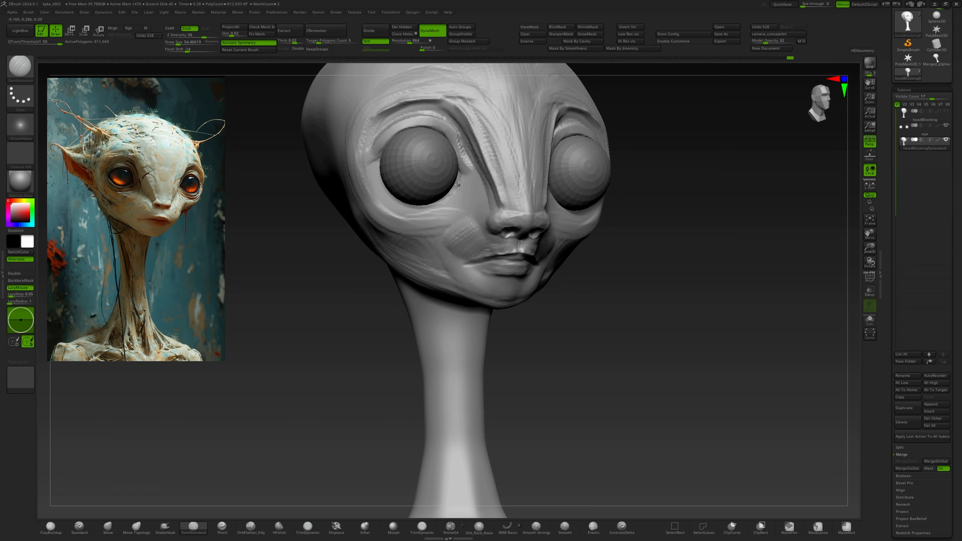
mouse_move(514, 94)
right_mouse_down()
mouse_move(545, 95)
mouse_move(530, 92)
right_mouse_up()
Fill out the cheek beside the nose with clay strokes and cut in the groove along the nose's side.
left_click(50, 527)
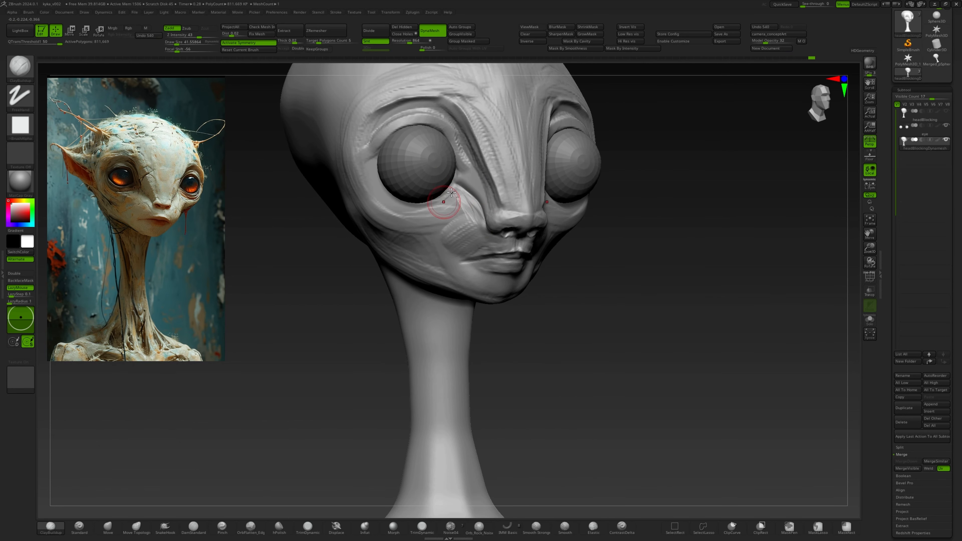
left_click_drag(464, 218, 443, 197)
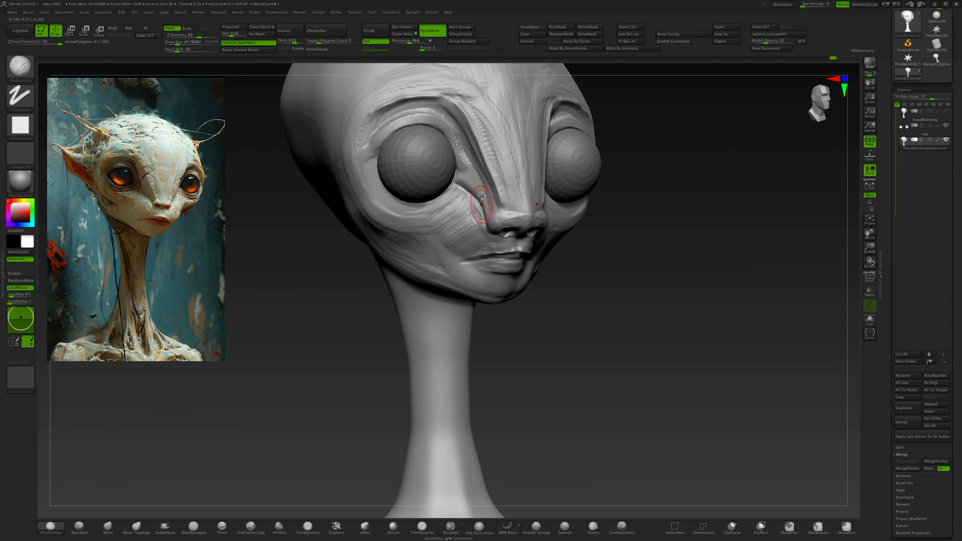
right_click_drag(506, 183, 420, 178)
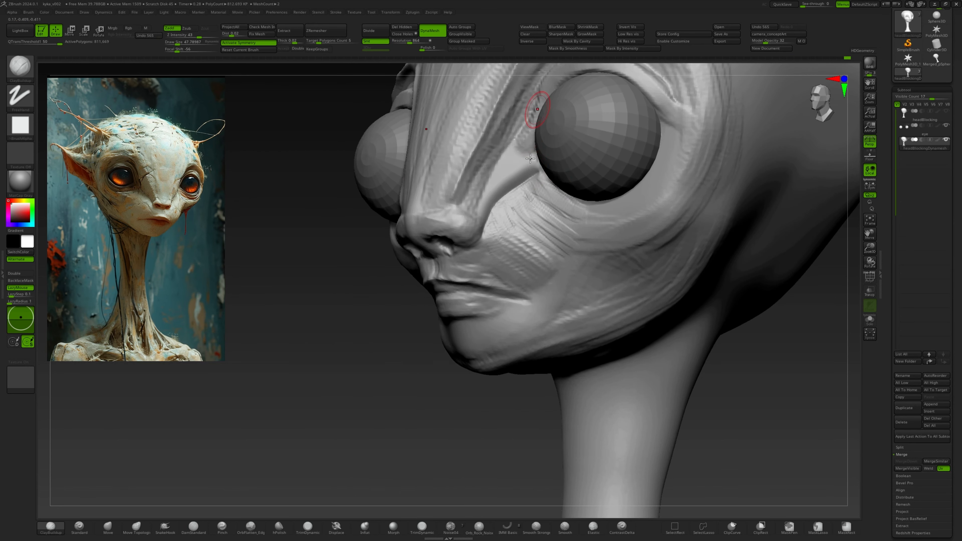
mouse_move(534, 160)
left_mouse_down("alt")
mouse_move(497, 190)
mouse_move(531, 166)
mouse_move(510, 161)
mouse_move(494, 188)
left_mouse_up("alt")
Adjust the shape of the nose and its wings with the Move brush from the front and side.
right_click_drag(545, 176, 501, 177)
right_click_drag(545, 170, 546, 291, "shift")
right_click_drag(465, 292, 471, 301)
left_click(108, 527)
key("s")
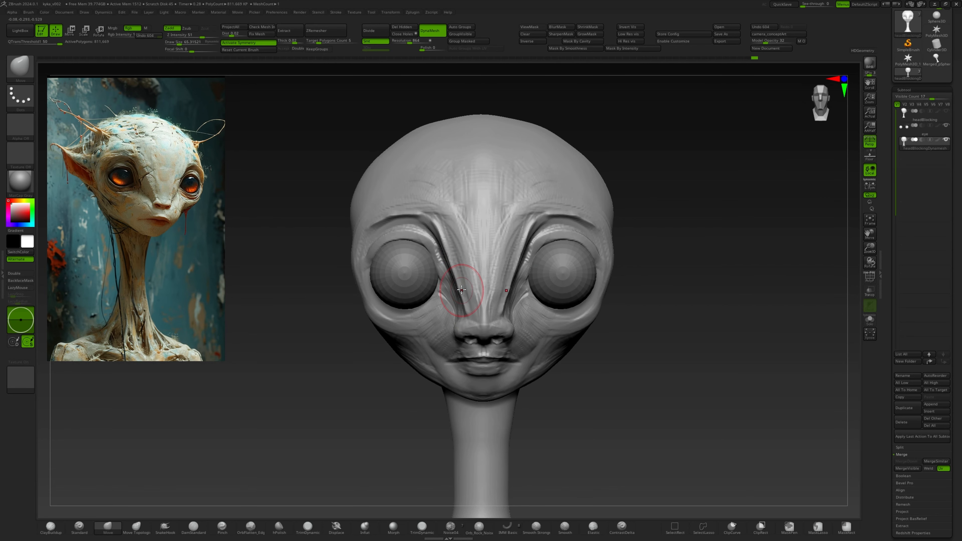
right_click_drag(496, 254, 495, 229)
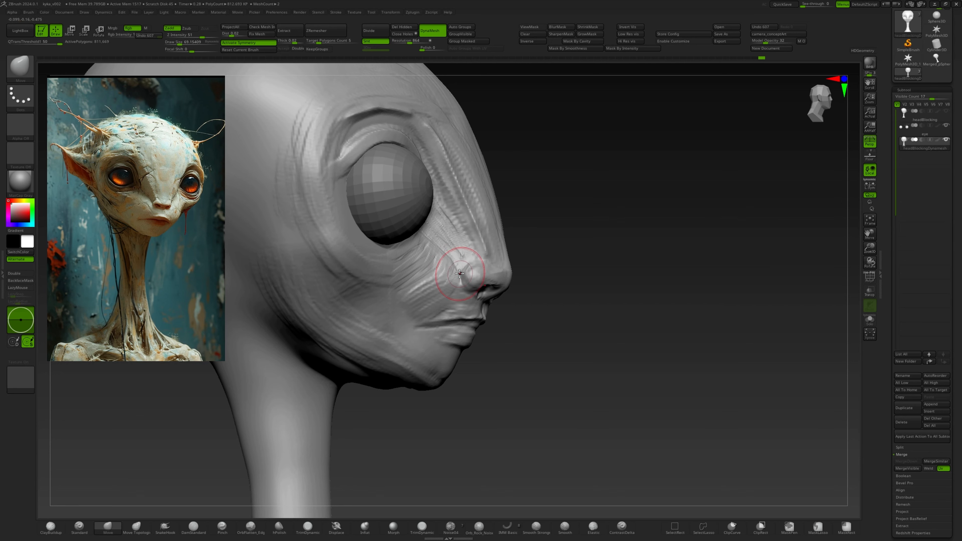
right_click_drag(465, 273, 437, 237)
Hollow out the nostrils with the ClayBuildup brush, smooth their interiors and remesh the head with DynaMesh.
left_click(50, 527)
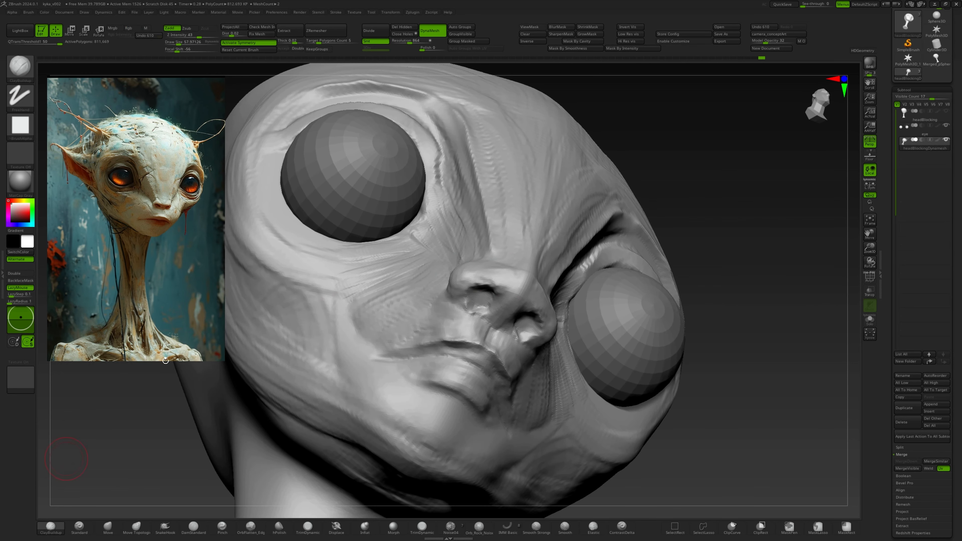
right_click_drag(507, 291, 513, 251)
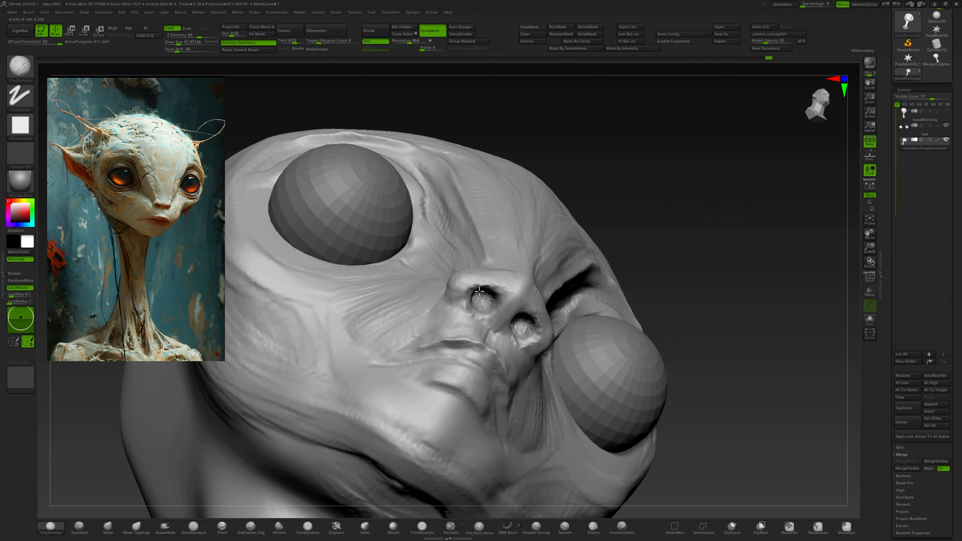
left_click_drag(624, 169, 644, 197, "ctrl")
left_click_drag(480, 298, 485, 305, "shift")
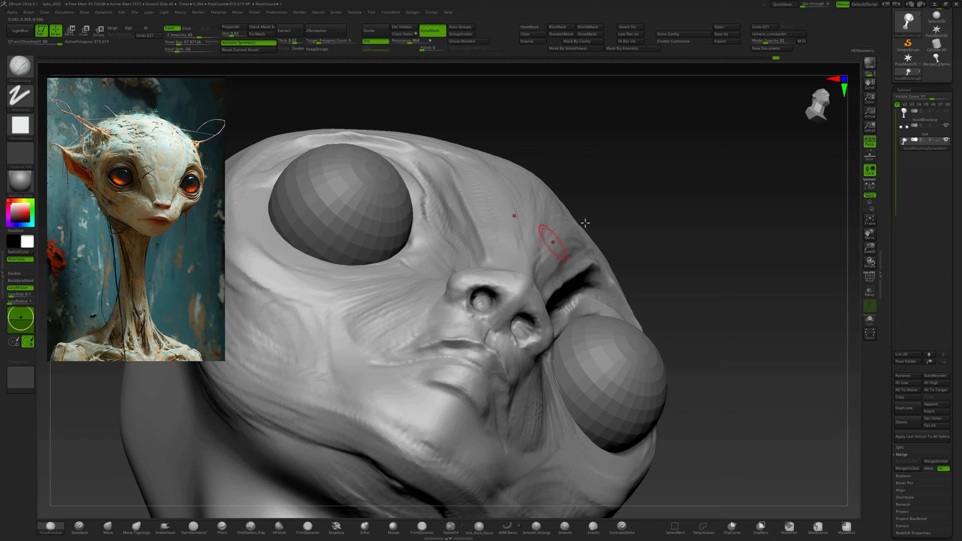
left_click_drag(619, 201, 640, 228, "ctrl")
Add clay to the underside of the nose tip between the nostrils.
mouse_move(528, 231)
right_mouse_down()
mouse_move(509, 331)
mouse_move(507, 267)
mouse_move(469, 262)
right_mouse_up()
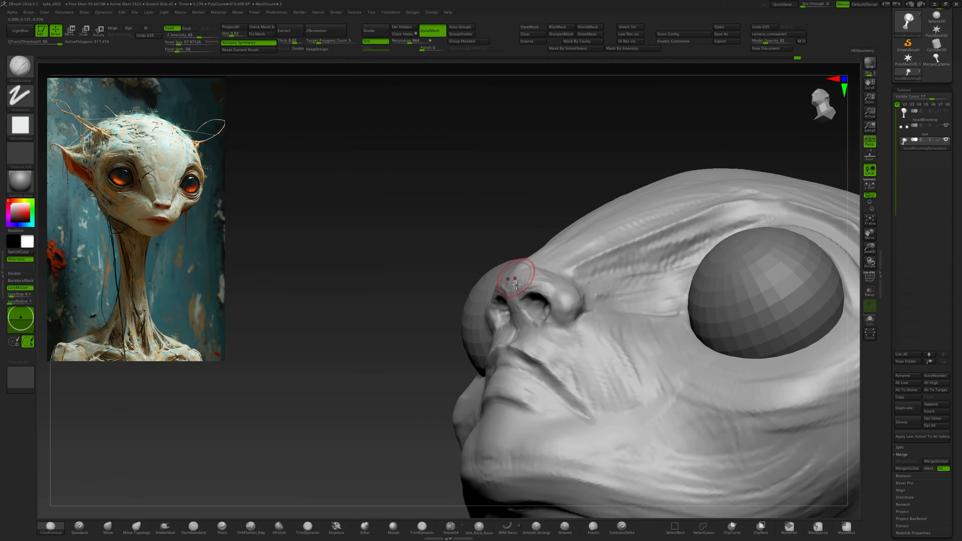
left_click_drag(517, 275, 510, 283)
right_click_drag(509, 282, 509, 294)
right_click_drag(503, 259, 499, 318)
Pull the outer nostril rim into shape with the Move brush and remesh the head with DynaMesh.
key("b")
key("m")
key("v")
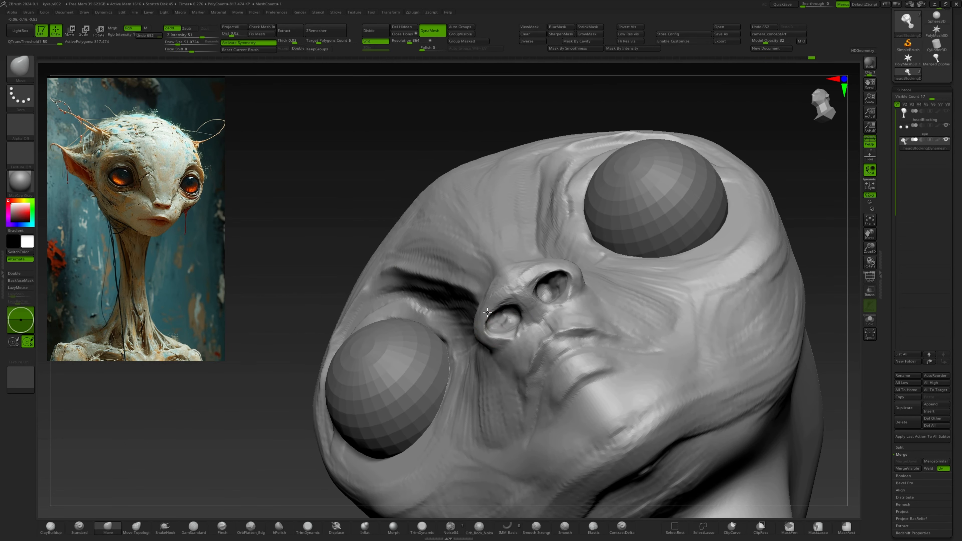
left_click_drag(487, 313, 484, 310)
right_click_drag(466, 311, 486, 314)
left_click_drag(719, 175, 742, 197, "ctrl")
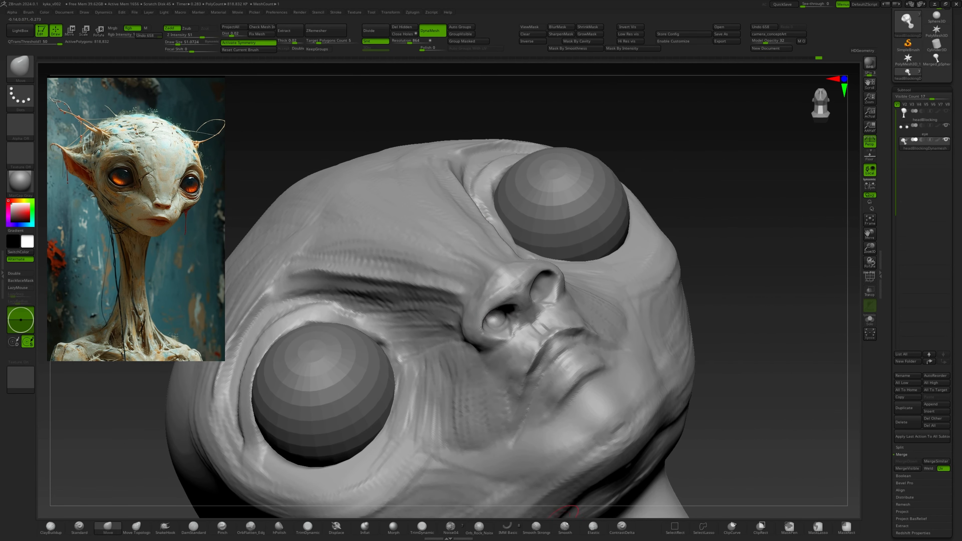
Smooth the nostril interiors and their lower edges, and refine the nose tip from below.
left_click_drag(507, 316, 518, 327, "shift")
mouse_move(517, 327)
right_mouse_down()
mouse_move(549, 341)
mouse_move(526, 333)
right_mouse_up()
left_click_drag(512, 314, 506, 322, "shift")
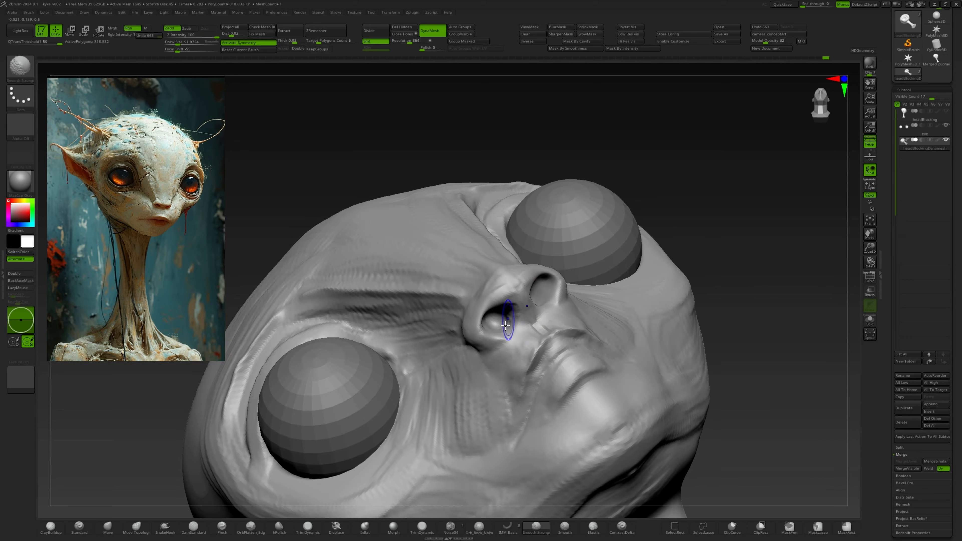
right_click_drag(531, 322, 507, 280)
left_click_drag(500, 282, 490, 275)
mouse_move(489, 275)
right_mouse_down()
mouse_move(530, 231)
mouse_move(492, 266)
mouse_move(485, 238)
right_mouse_up()
Carve the crease above and around the nose wing with the DamStandard brush from the side.
left_click(193, 527)
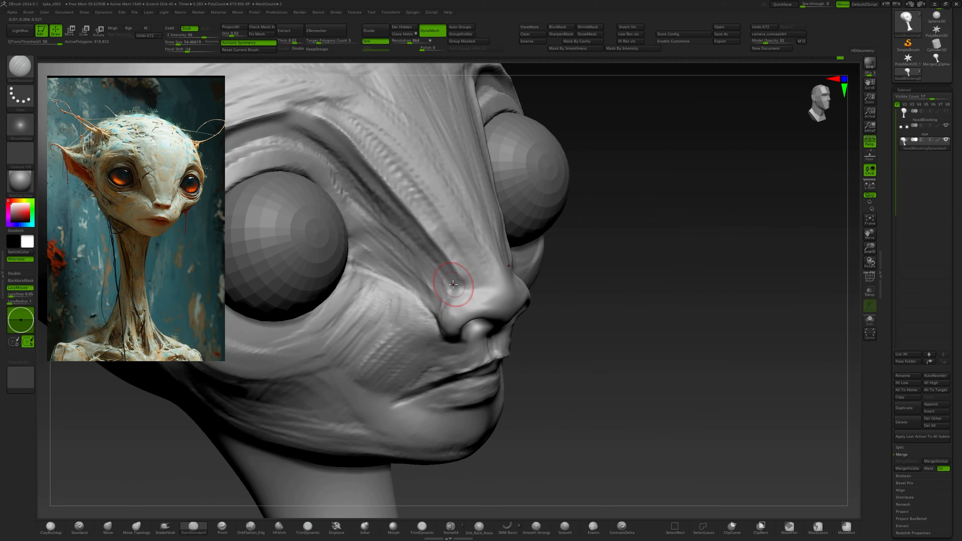
left_click_drag(465, 272, 434, 316)
right_click_drag(434, 316, 466, 303)
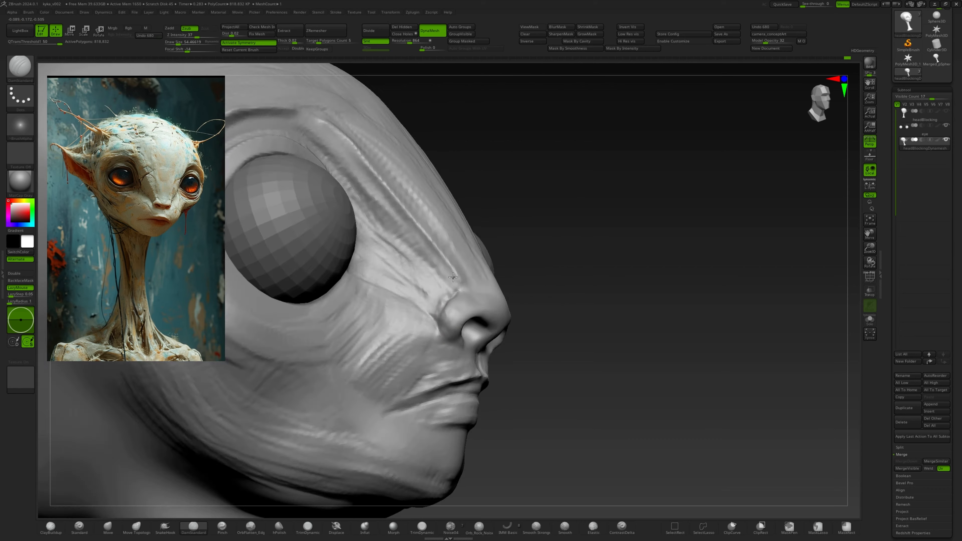
left_click_drag(466, 303, 454, 300)
right_click_drag(455, 299, 447, 288)
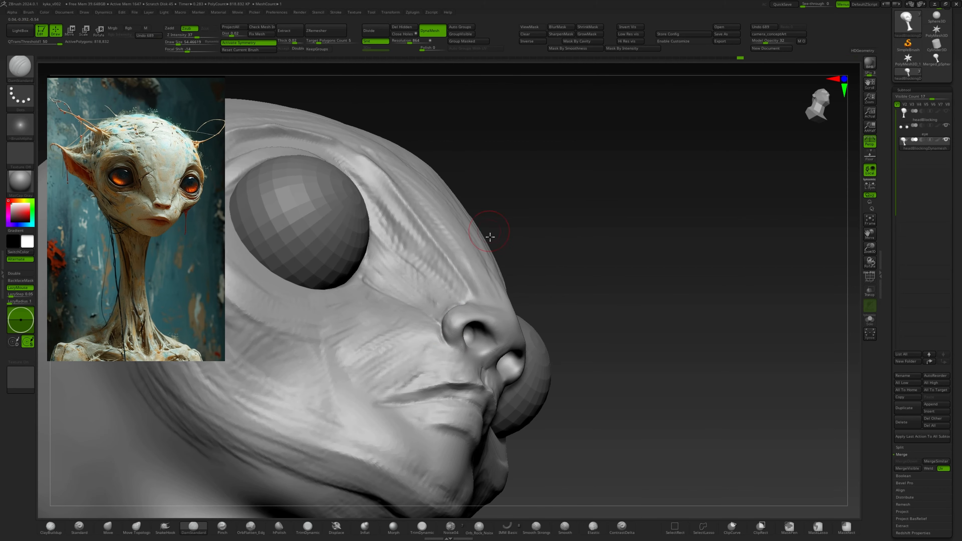
mouse_move(490, 237)
right_mouse_down()
mouse_move(469, 279)
mouse_move(424, 291)
right_mouse_up()
Adjust the side of the nose with the Move brush and build up the inner eye and bridge area with ClayBuildup.
left_click(108, 527)
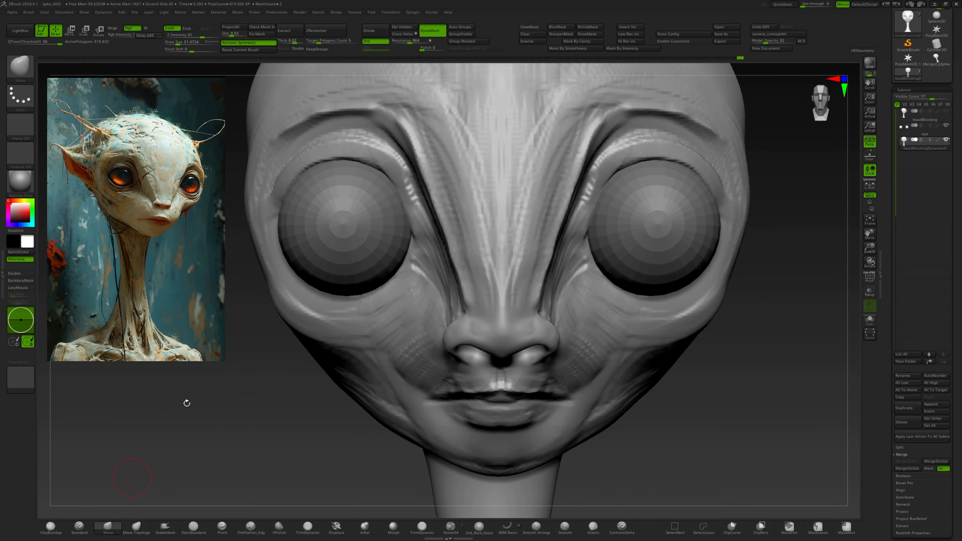
left_click_drag(465, 296, 472, 295)
mouse_move(470, 292)
right_mouse_down()
mouse_move(496, 281)
mouse_move(471, 264)
mouse_move(436, 269)
right_mouse_up()
left_click(51, 528)
left_click_drag(444, 200, 422, 179)
left_click_drag(423, 184, 441, 242)
mouse_move(454, 267)
left_mouse_down()
mouse_move(462, 304)
mouse_move(492, 296)
left_mouse_up()
mouse_move(489, 291)
right_mouse_down("ctrl")
mouse_move(485, 314)
mouse_move(515, 300)
right_mouse_up("ctrl")
Resize the ClayBuildup brush and add clay beside the nose wing and around the nose tip.
key("s")
left_click_drag(461, 338, 457, 338)
mouse_move(432, 341)
left_mouse_down()
mouse_move(440, 326)
mouse_move(460, 338)
left_mouse_up()
right_click_drag(464, 322, 383, 317)
mouse_move(509, 327)
left_mouse_down()
mouse_move(503, 342)
mouse_move(502, 330)
left_mouse_up()
mouse_move(502, 329)
right_mouse_down()
mouse_move(447, 326)
mouse_move(506, 296)
mouse_move(509, 265)
right_mouse_up()
scroll(175, 194, "up", 6)
right_click_drag(509, 265, 524, 321)
Reshape the nose wing and the lower nostril edge with the Move brush from the front and side.
left_click(114, 526)
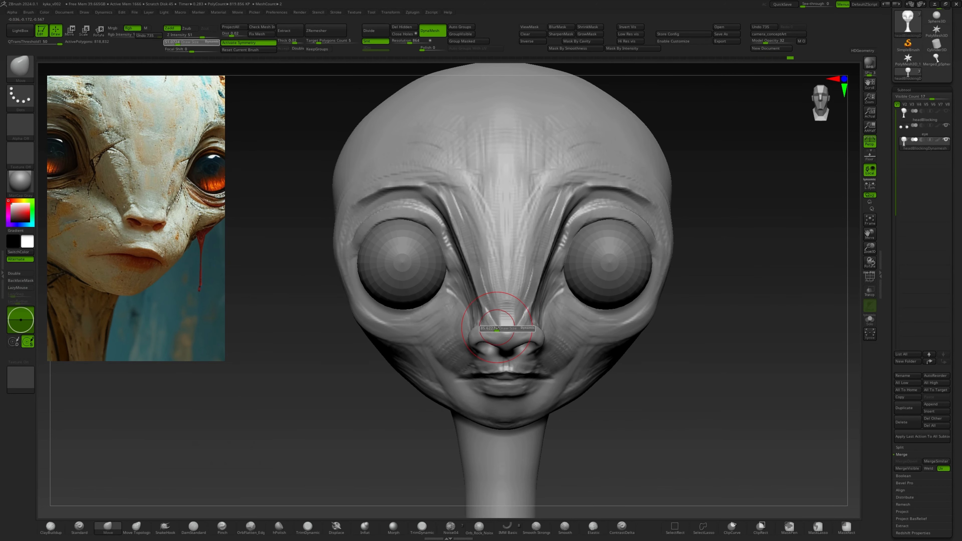
key("s")
left_click_drag(471, 338, 477, 336)
mouse_move(477, 336)
right_mouse_down()
mouse_move(513, 311)
mouse_move(471, 351)
mouse_move(443, 340)
mouse_move(478, 352)
right_mouse_up()
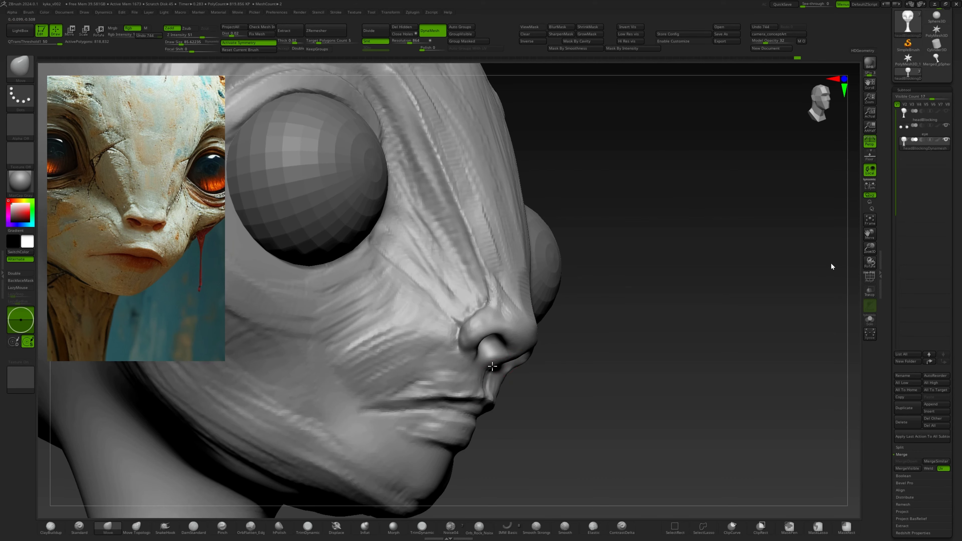
left_click_drag(493, 347, 495, 344)
mouse_move(495, 344)
right_mouse_down()
mouse_move(523, 342)
mouse_move(511, 337)
right_mouse_up()
left_click_drag(499, 360, 495, 358)
right_click_drag(495, 358, 472, 354)
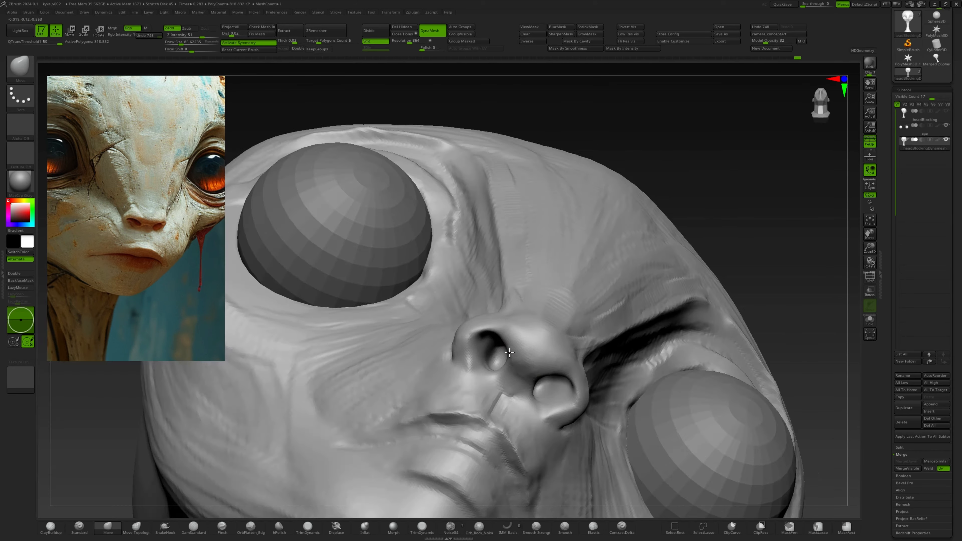
Shape the inner nostril edges and the base of the septum with the Move brush from below.
left_click_drag(488, 352, 486, 351)
mouse_move(486, 350)
right_mouse_down()
mouse_move(509, 350)
mouse_move(509, 364)
right_mouse_up()
left_click_drag(501, 365, 500, 364)
right_click_drag(499, 363, 502, 341)
left_click_drag(507, 365, 505, 369)
right_click_drag(504, 370, 495, 383)
left_click_drag(499, 368, 495, 373)
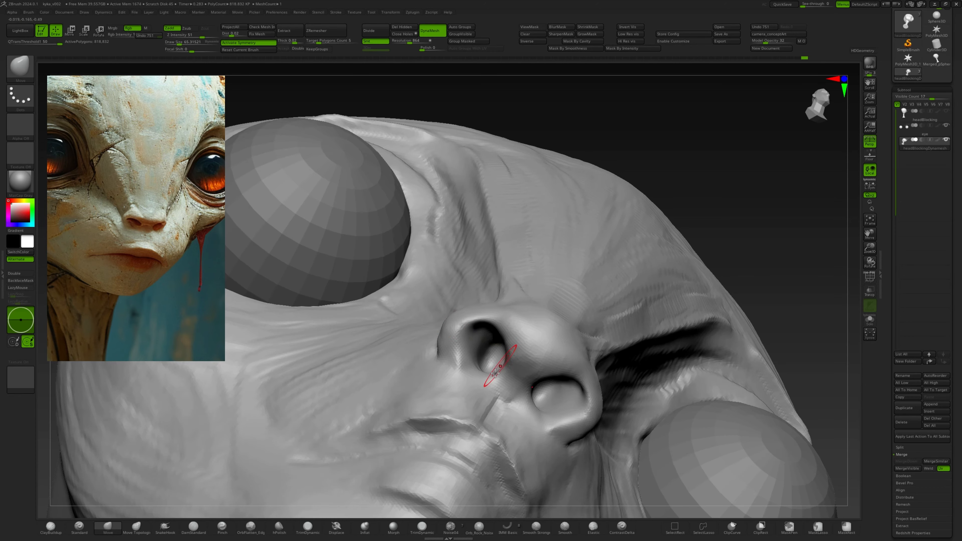
Pull the outer nostril rims into a cleaner opening with the Move brush.
left_click_drag(459, 344, 481, 358)
right_click_drag(482, 357, 471, 379)
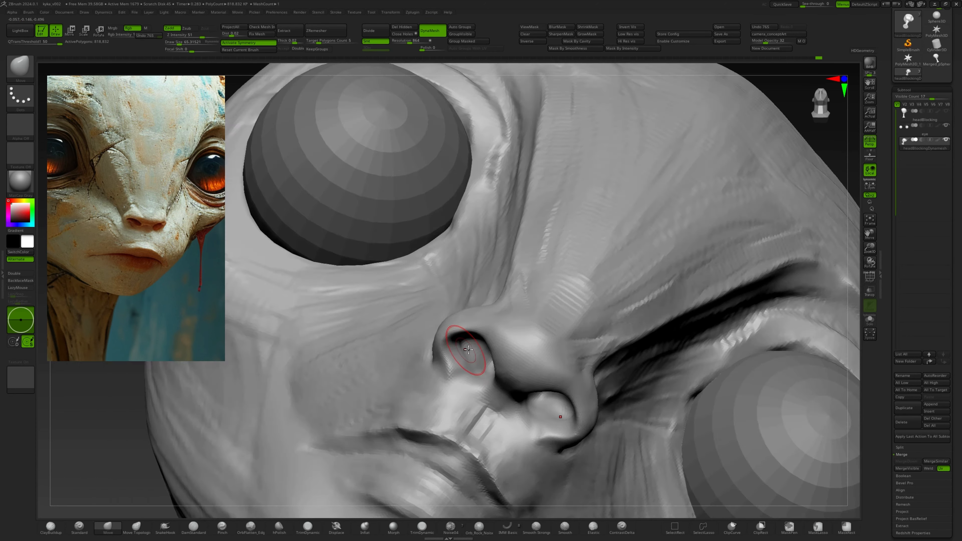
left_click_drag(470, 357, 467, 354)
right_click_drag(466, 355, 475, 333)
left_click_drag(462, 347, 468, 327)
right_click_drag(468, 327, 473, 356)
mouse_move(476, 340)
right_mouse_down("ctrl")
mouse_move(476, 313)
mouse_move(476, 333)
right_mouse_up("ctrl")
mouse_move(475, 333)
right_mouse_down()
mouse_move(488, 326)
mouse_move(451, 332)
mouse_move(496, 333)
mouse_move(467, 303)
right_mouse_up()
Reshape the muzzle around the upper lip with an enlarged Move brush from below.
key("s")
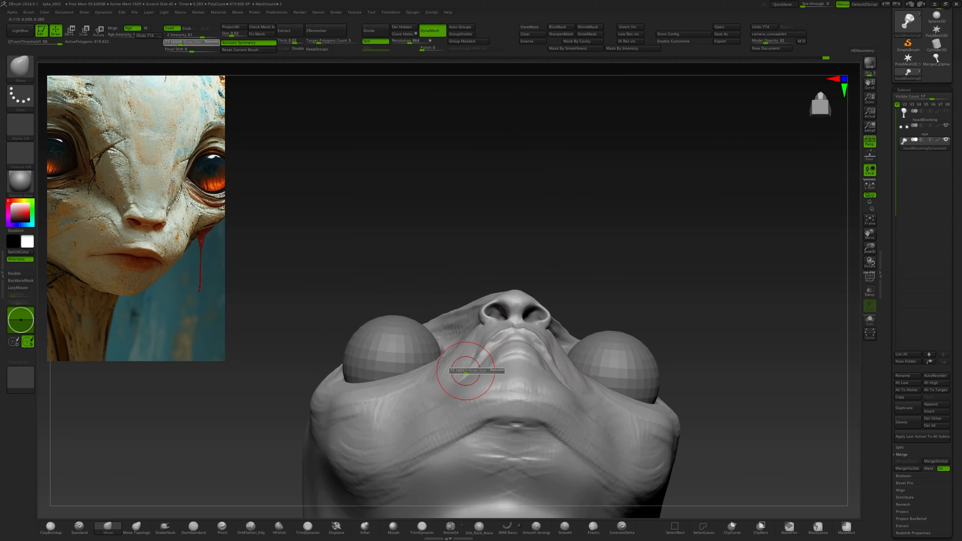
left_click_drag(469, 370, 478, 370)
right_click_drag(478, 369, 473, 360)
left_click_drag(465, 369, 461, 360)
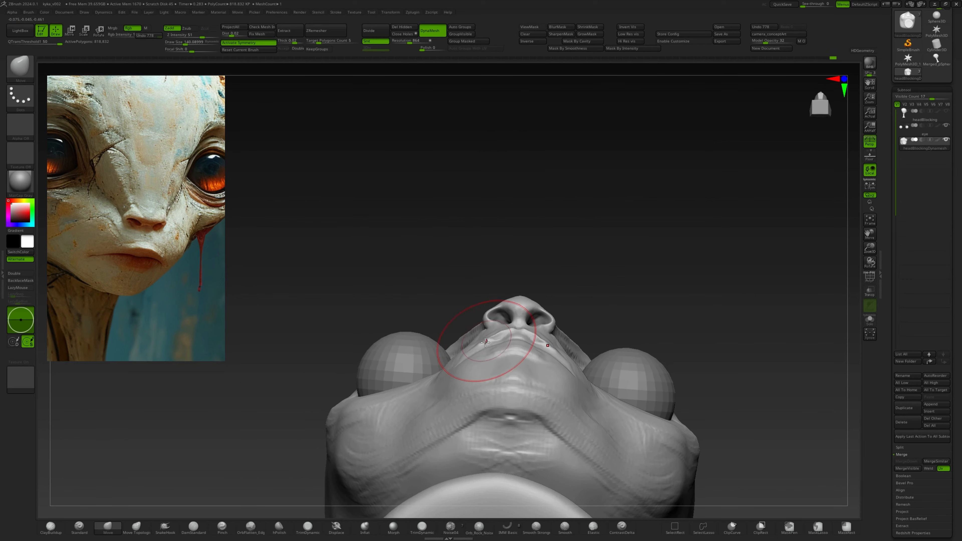
right_click_drag(458, 362, 466, 342)
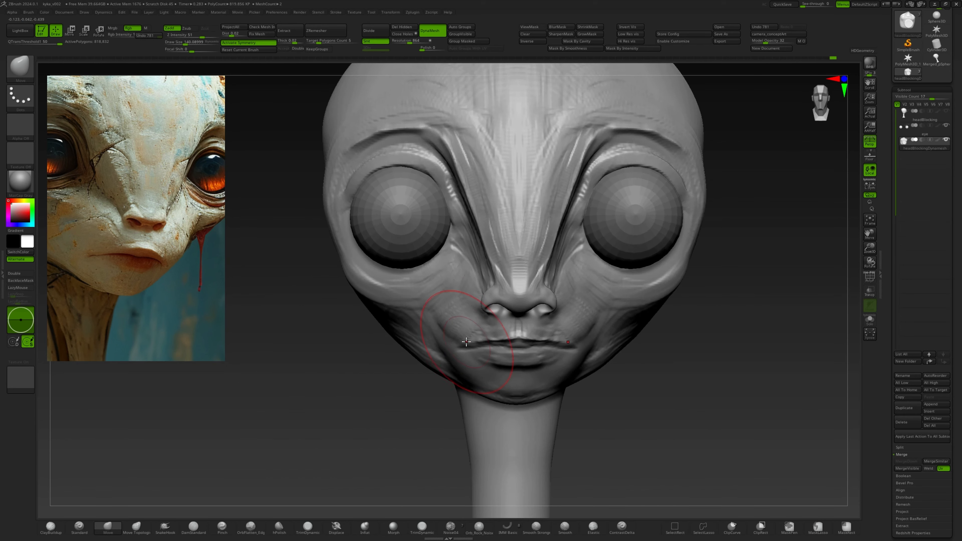
scroll(154, 224, "down", 3)
right_click_drag(464, 298, 492, 292)
right_click_drag(492, 292, 494, 255, "ctrl")
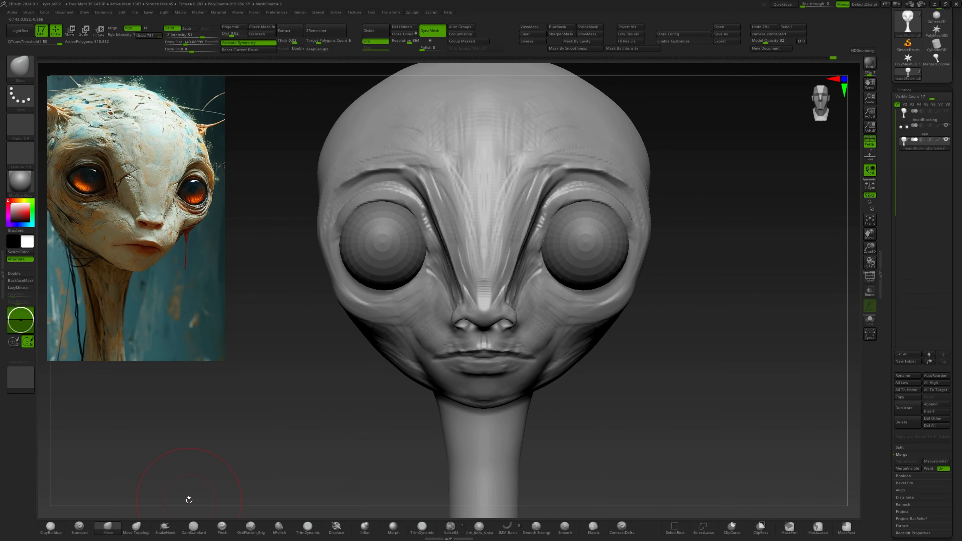
Adjust the nose bridge and the nose tip profile with a smaller Move brush.
right_click_drag(189, 500, 224, 487)
right_click_drag(223, 487, 243, 447, "ctrl")
key("bracketleft")
left_click_drag(480, 317, 487, 305)
right_click_drag(502, 312, 533, 290)
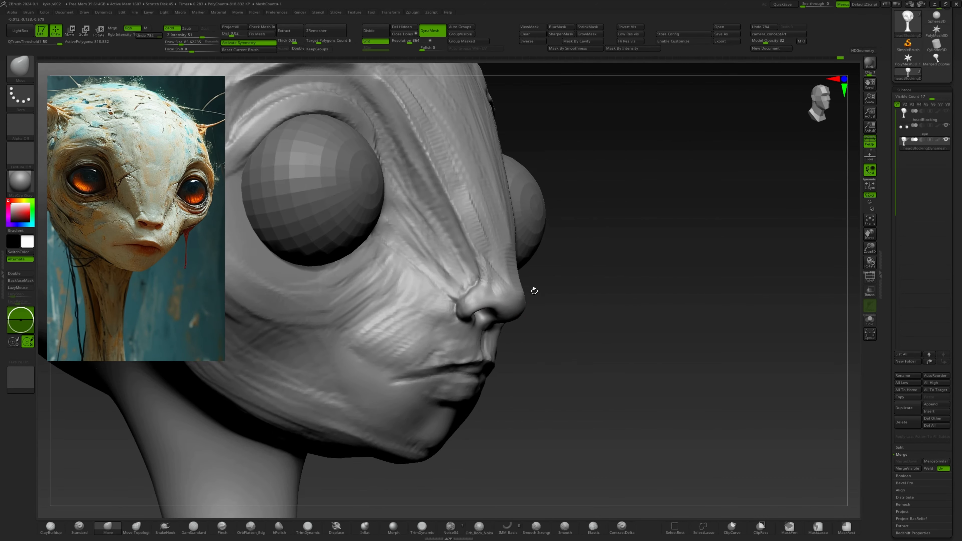
left_click_drag(515, 315, 517, 322)
mouse_move(516, 322)
right_mouse_down()
mouse_move(458, 290)
mouse_move(530, 280)
right_mouse_up()
mouse_move(530, 281)
right_mouse_down("ctrl")
mouse_move(576, 225)
mouse_move(571, 265)
right_mouse_up("ctrl")
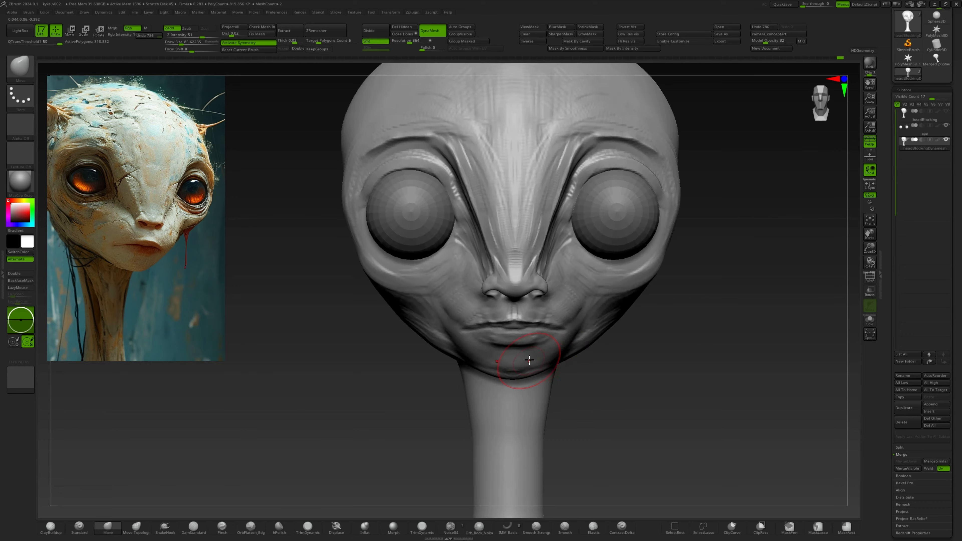
Deepen the line between the lips out to the mouth corners with the DamStandard brush.
right_click_drag(527, 353, 505, 322)
mouse_move(505, 322)
right_mouse_down("ctrl")
mouse_move(514, 344)
mouse_move(428, 341)
right_mouse_up("ctrl")
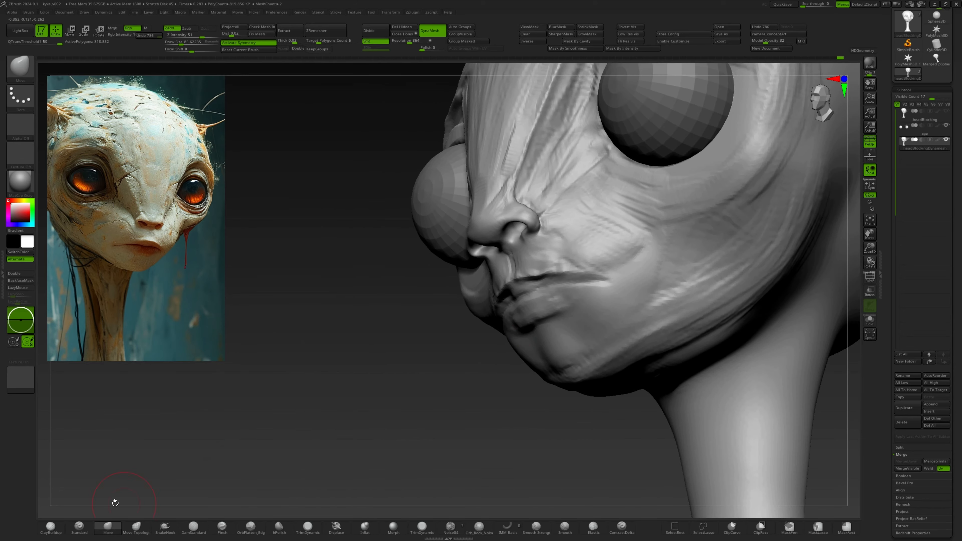
left_click(193, 527)
left_click_drag(559, 304, 569, 300)
mouse_move(564, 303)
right_mouse_down()
mouse_move(523, 294)
mouse_move(597, 275)
mouse_move(563, 263)
mouse_move(555, 290)
right_mouse_up()
key("s")
left_click_drag(535, 288, 531, 289)
left_click_drag(521, 295, 586, 278)
right_click_drag(538, 300, 595, 280)
left_click_drag(481, 319, 441, 345)
Build up the volume of the lower lip with the ClayBuildup brush.
left_click(51, 528)
mouse_move(486, 317)
left_mouse_down()
mouse_move(451, 336)
mouse_move(525, 294)
left_mouse_up()
mouse_move(524, 295)
right_mouse_down()
mouse_move(493, 303)
mouse_move(507, 292)
right_mouse_up()
left_click_drag(508, 292, 538, 273)
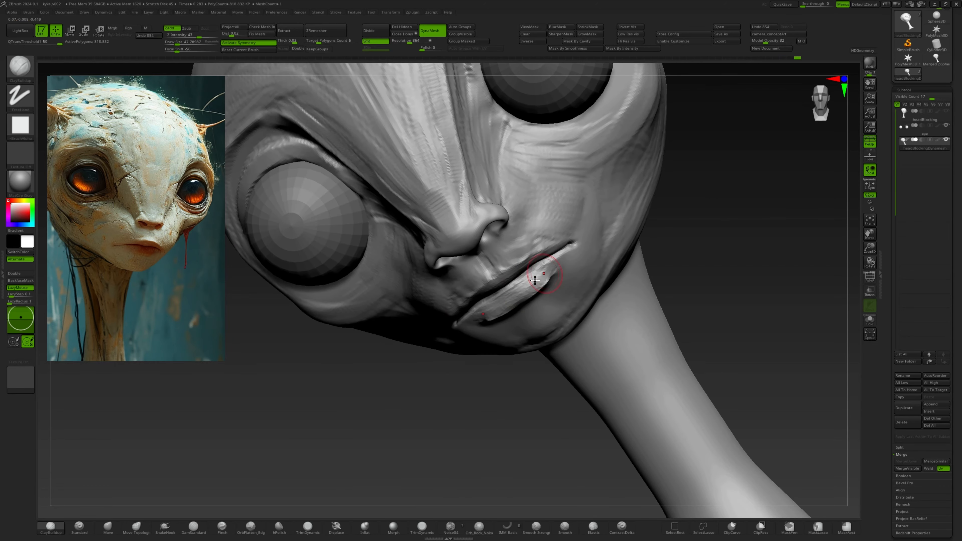
mouse_move(507, 301)
right_mouse_down()
mouse_move(561, 265)
mouse_move(530, 296)
right_mouse_up()
left_click_drag(533, 326, 549, 299)
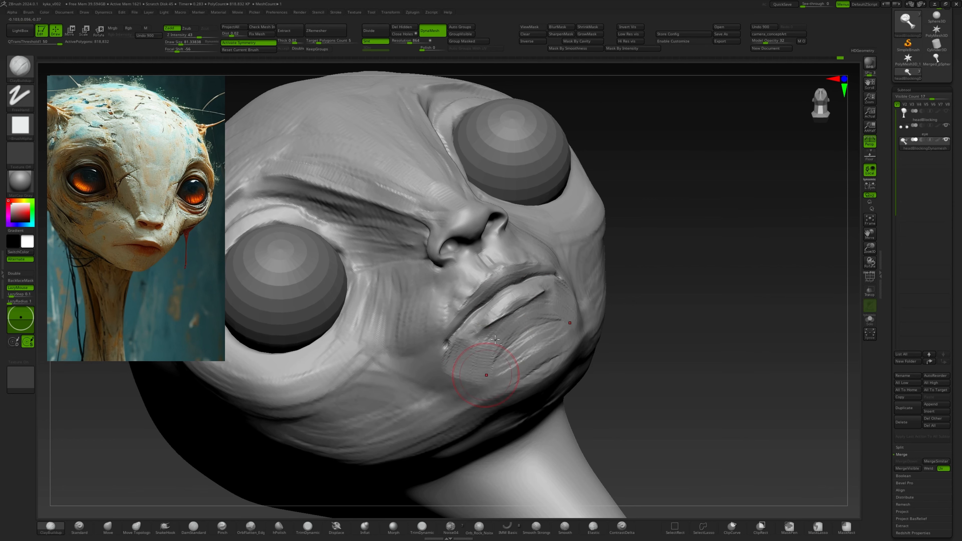
Add clay to the chin and the area beneath the mouth corners with ClayBuildup.
left_click_drag(494, 339, 518, 364)
right_click_drag(518, 364, 560, 303)
left_click_drag(621, 250, 588, 296)
right_click_drag(588, 296, 549, 265)
mouse_move(549, 265)
right_mouse_down("ctrl")
mouse_move(557, 310)
mouse_move(528, 309)
right_mouse_up("ctrl")
mouse_move(528, 309)
left_mouse_down()
mouse_move(519, 294)
mouse_move(564, 267)
mouse_move(534, 299)
left_mouse_up()
mouse_move(534, 299)
right_mouse_down()
mouse_move(545, 326)
mouse_move(530, 303)
right_mouse_up()
Refine the lip surface and smooth the upper lip toward the mouth corner.
mouse_move(522, 262)
left_mouse_down()
mouse_move(498, 282)
mouse_move(553, 283)
left_mouse_up()
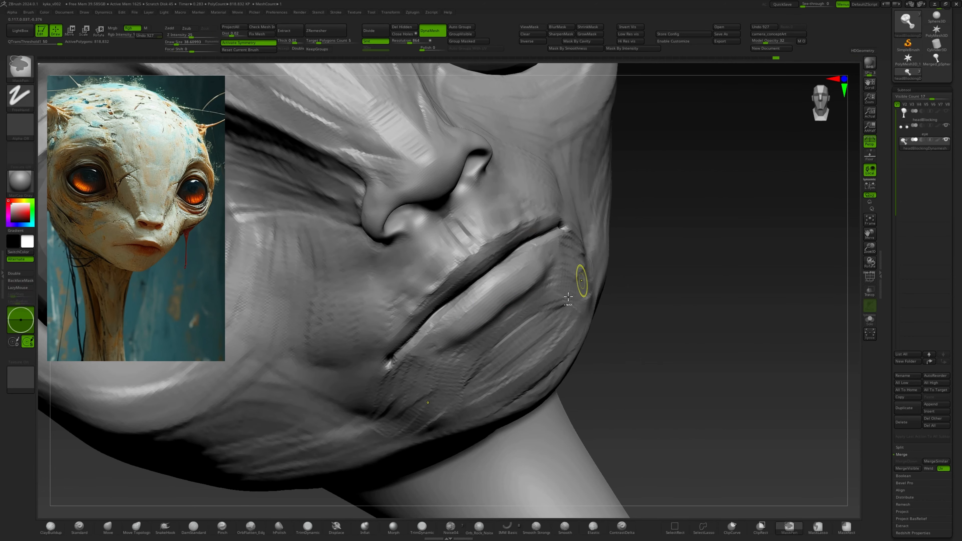
right_click_drag(568, 297, 530, 272, "ctrl")
right_click_drag(568, 235, 617, 175)
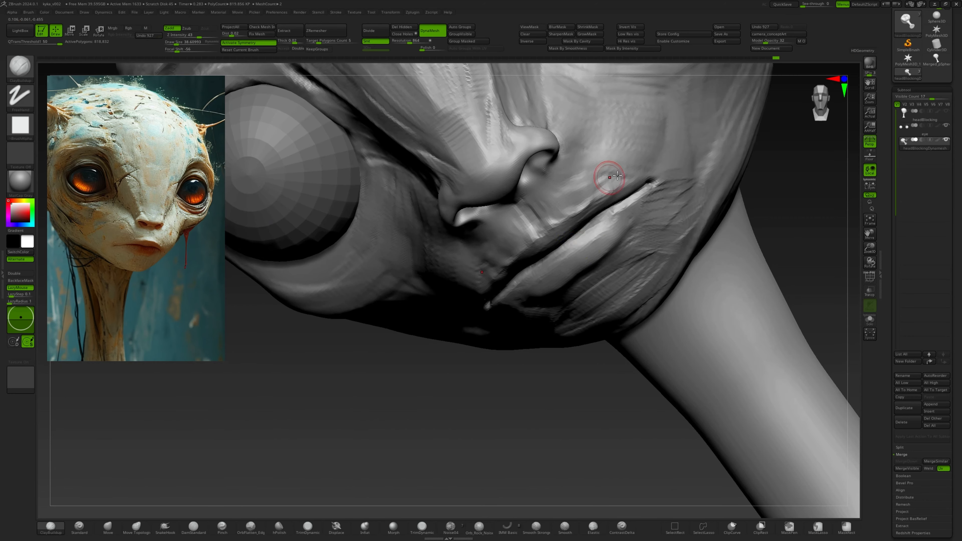
left_click_drag(606, 229, 646, 193, "shift")
right_click_drag(581, 268, 556, 280)
mouse_move(557, 281)
right_mouse_down("ctrl")
mouse_move(538, 286)
mouse_move(546, 322)
right_mouse_up("ctrl")
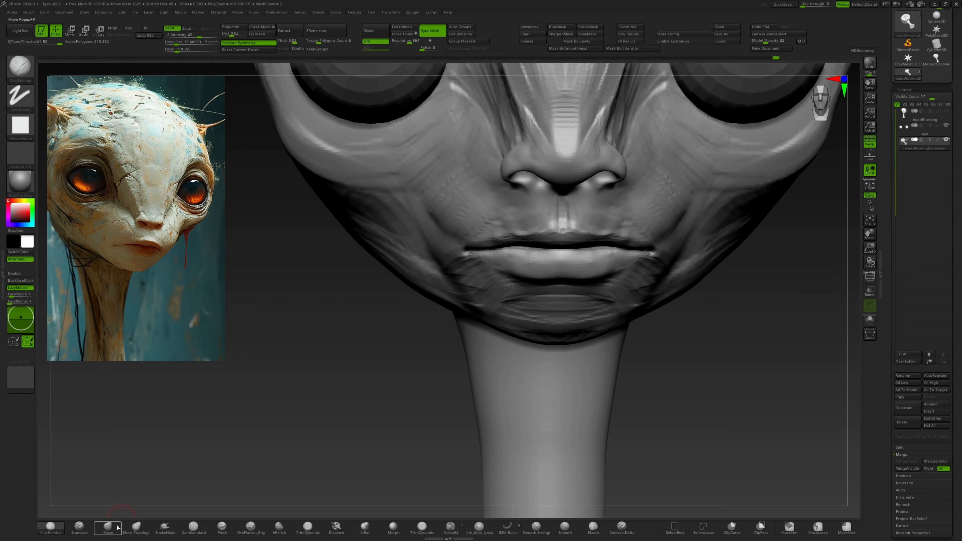
Shape the lower lip with the Move brush at different sizes from the front and side.
left_click(117, 528)
key("s")
left_click_drag(551, 282, 555, 281)
left_click_drag(556, 276, 555, 268)
mouse_move(556, 269)
right_mouse_down()
mouse_move(504, 270)
mouse_move(593, 266)
mouse_move(516, 282)
right_mouse_up()
key("s")
left_click_drag(515, 283, 552, 281)
right_click_drag(551, 281, 579, 286)
left_click_drag(511, 267, 512, 262)
right_click_drag(508, 263, 542, 281)
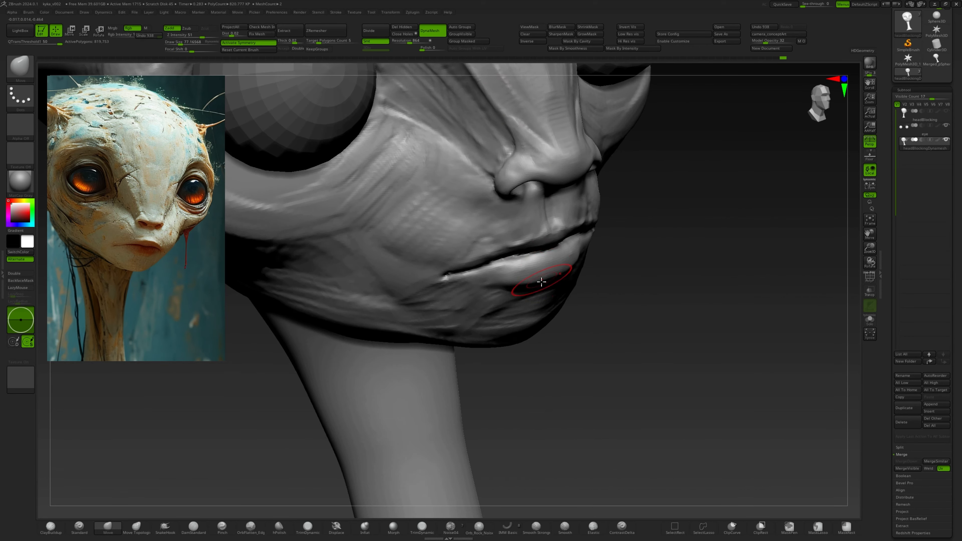
Raise the DynaMesh resolution and remesh the head for finer mouth detail.
left_click_drag(410, 41, 414, 41)
left_click_drag(624, 220, 642, 294, "ctrl")
right_click_drag(640, 290, 558, 265)
key("ctrl+z")
Smooth the underside of the lower lip with a resized brush.
key("s")
left_click_drag(565, 259, 561, 259)
left_click_drag(528, 290, 552, 277, "shift")
mouse_move(551, 277)
right_mouse_down()
mouse_move(543, 260)
mouse_move(606, 272)
mouse_move(538, 273)
mouse_move(531, 246)
right_mouse_up()
left_click(193, 526)
mouse_move(530, 246)
right_mouse_down("ctrl")
mouse_move(530, 182)
mouse_move(492, 265)
right_mouse_up("ctrl")
left_click(108, 527)
key("s")
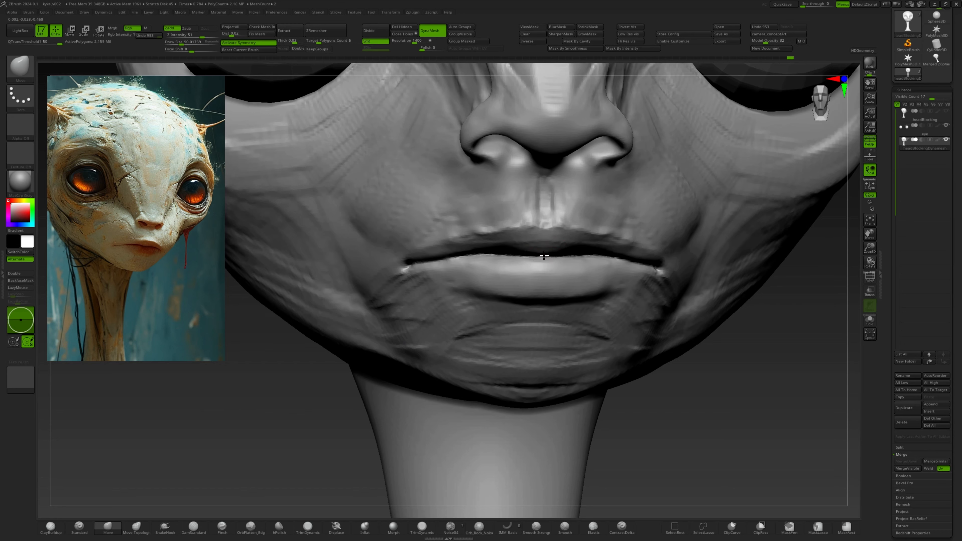
Build up the philtrum ridges and the upper lip border with the ClayBuildup brush.
right_click_drag(581, 207, 561, 224)
left_click(51, 527)
key("s")
left_click(538, 192)
left_click_drag(549, 186, 553, 218)
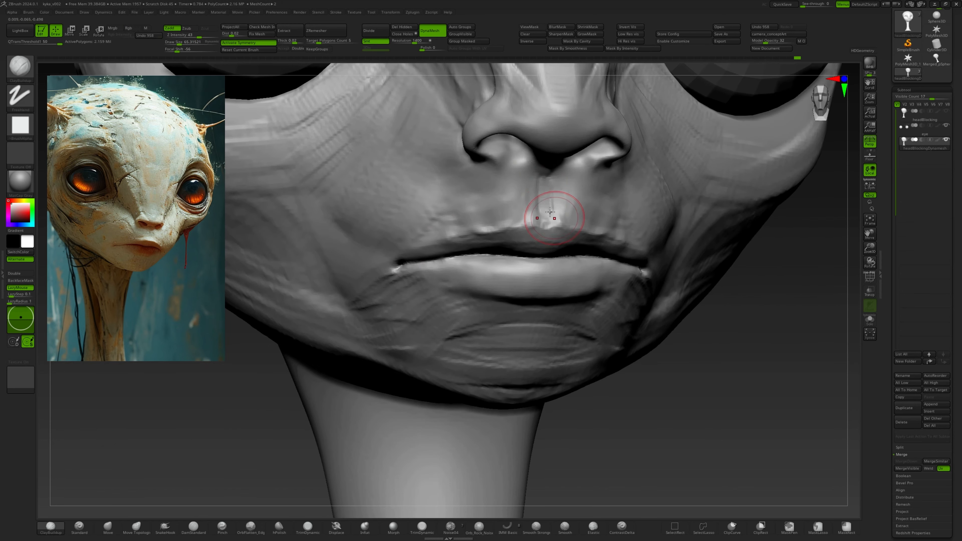
mouse_move(554, 219)
right_mouse_down()
mouse_move(502, 213)
mouse_move(478, 227)
right_mouse_up()
mouse_move(464, 242)
left_mouse_down()
mouse_move(490, 227)
mouse_move(430, 230)
mouse_move(435, 243)
left_mouse_up()
Sharpen the crease beneath the upper lip with the DamStandard brush.
left_click(193, 527)
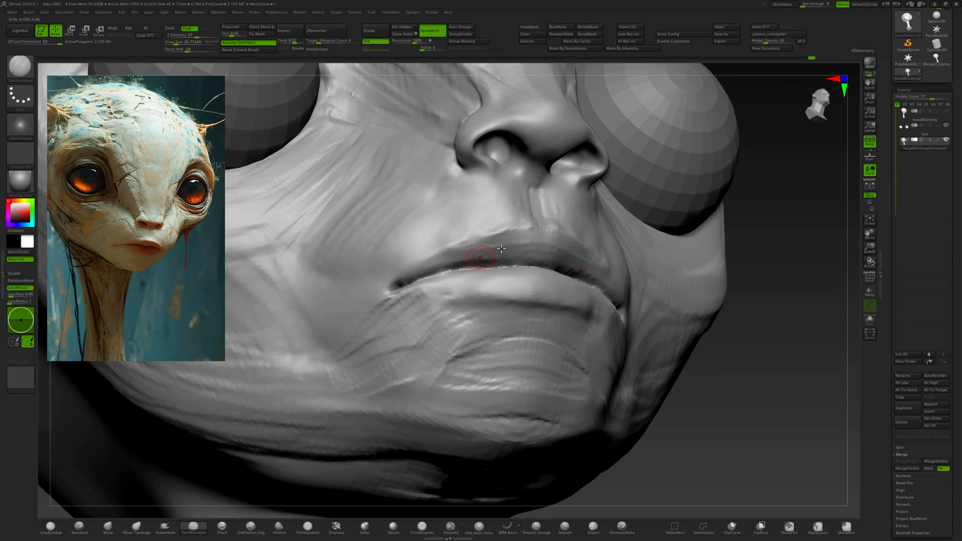
right_click_drag(501, 248, 465, 265)
left_click_drag(414, 276, 479, 264)
Add clay to the philtrum beneath the nose and smooth it into the upper lip.
left_click(50, 527)
left_click_drag(538, 174, 541, 183)
mouse_move(506, 207)
right_mouse_down()
mouse_move(470, 197)
mouse_move(471, 163)
mouse_move(473, 204)
mouse_move(475, 189)
right_mouse_up()
left_click_drag(559, 216, 544, 224, "shift")
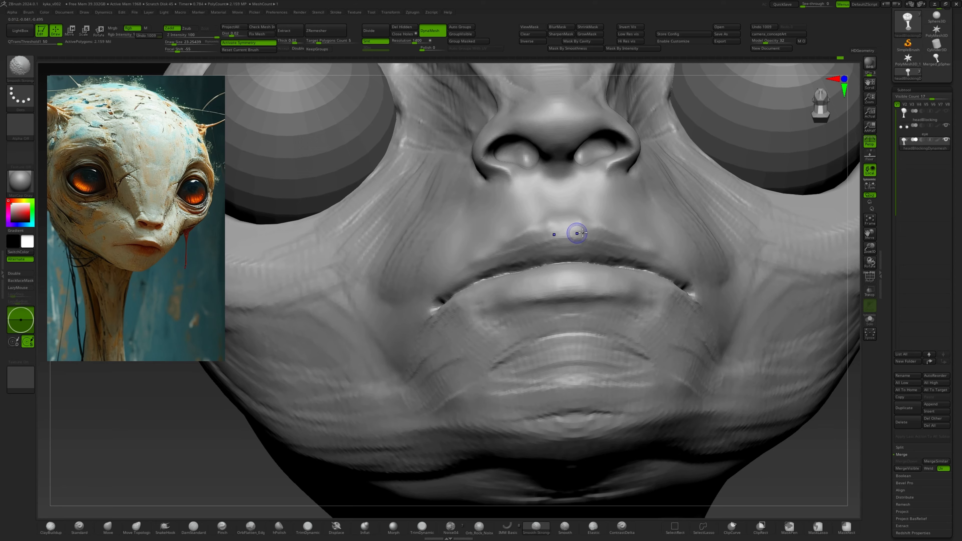
right_click_drag(442, 296, 594, 215)
Define the upper lip contour with the DamStandard brush and smooth the skin above it.
left_click(193, 527)
key("space")
left_click_drag(632, 190, 635, 190)
left_click_drag(644, 212, 646, 213)
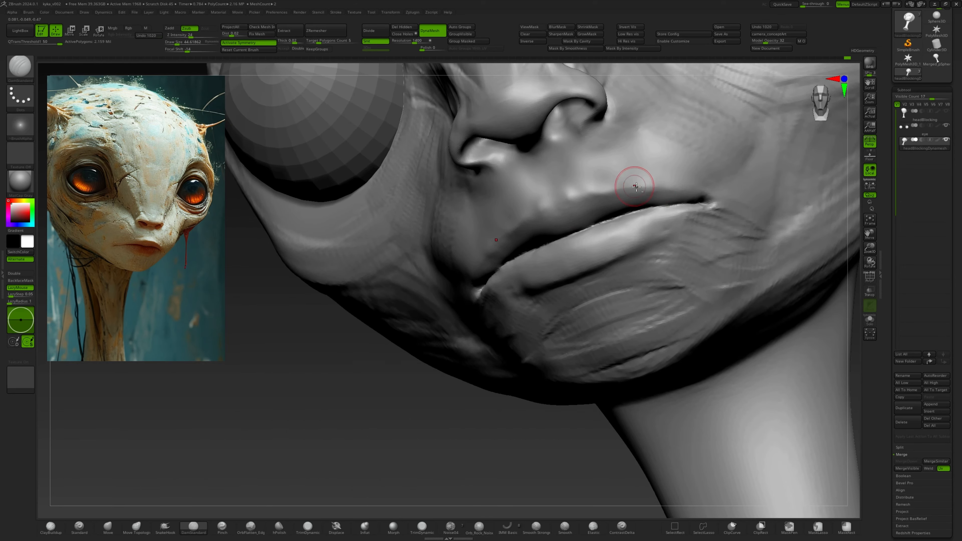
right_click_drag(507, 229, 477, 222)
left_click_drag(543, 201, 575, 180, "shift")
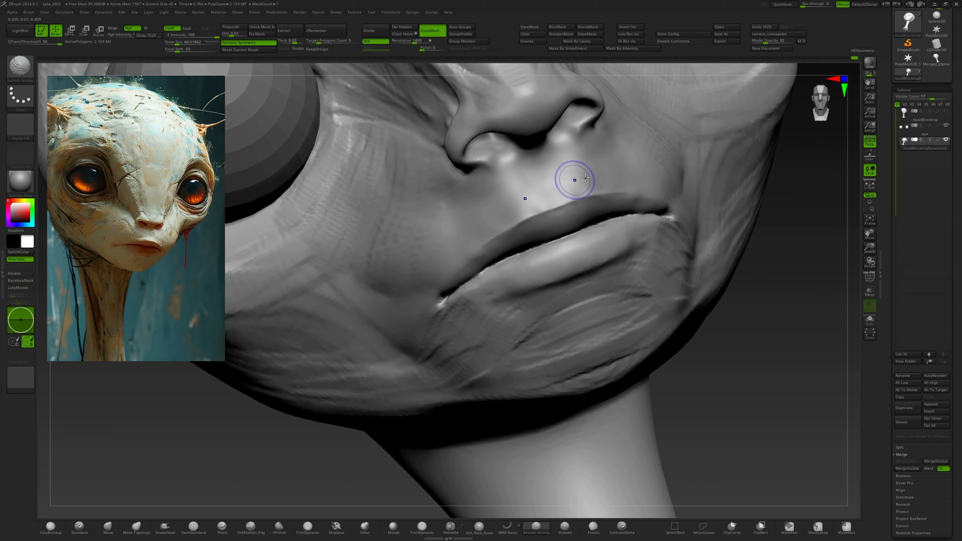
Remesh the head with DynaMesh and smooth the upper lip surface.
left_click_drag(748, 291, 757, 298, "ctrl")
left_click_drag(568, 235, 592, 224, "shift")
mouse_move(602, 236)
right_mouse_down()
mouse_move(481, 303)
mouse_move(543, 327)
mouse_move(521, 238)
mouse_move(451, 231)
mouse_move(531, 237)
mouse_move(504, 254)
mouse_move(557, 280)
mouse_move(483, 250)
mouse_move(550, 265)
right_mouse_up()
Adjust the curvature of the lips and mouth corners with the Move brush from several angles.
left_click_drag(550, 265, 545, 279)
right_click_drag(546, 278, 516, 320)
left_click_drag(516, 320, 511, 324)
mouse_move(511, 324)
right_mouse_down()
mouse_move(492, 303)
mouse_move(481, 350)
right_mouse_up()
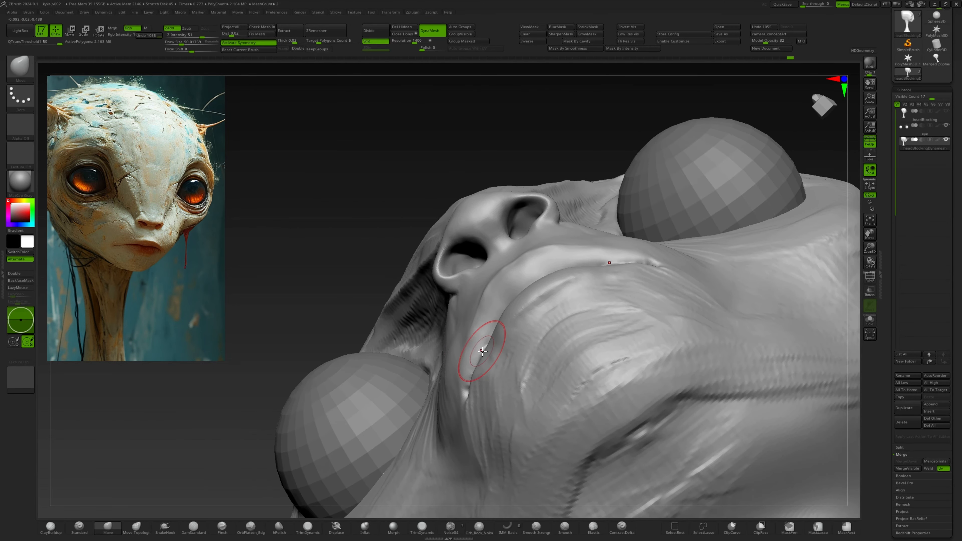
left_click_drag(481, 350, 475, 354)
mouse_move(475, 354)
right_mouse_down()
mouse_move(492, 272)
mouse_move(511, 303)
right_mouse_up()
right_click_drag(511, 303, 480, 146, "ctrl")
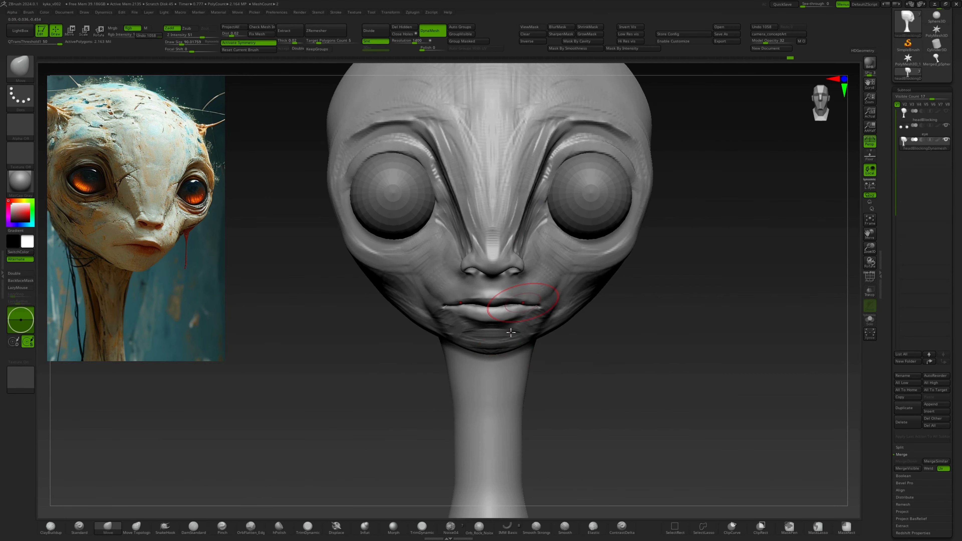
Compare the head with the concept image through the concept-art camera, then start a new document without saving.
left_click(766, 35)
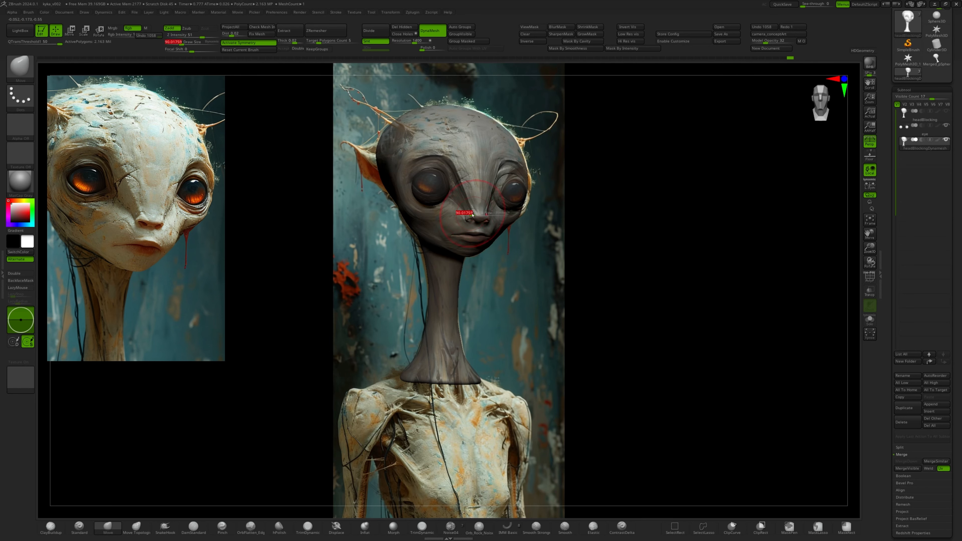
left_click(771, 48)
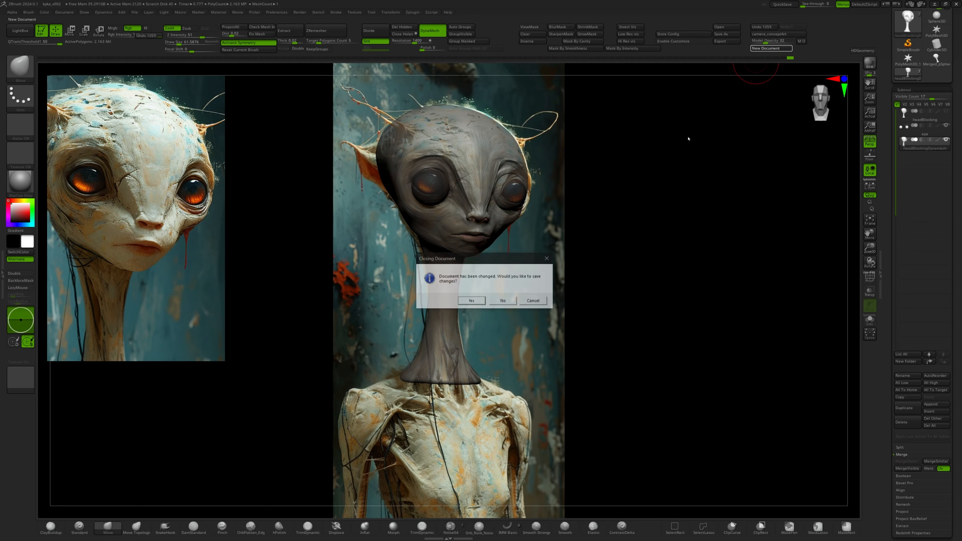
left_click(471, 301)
left_click(822, 123)
left_click(774, 49)
left_click(501, 302)
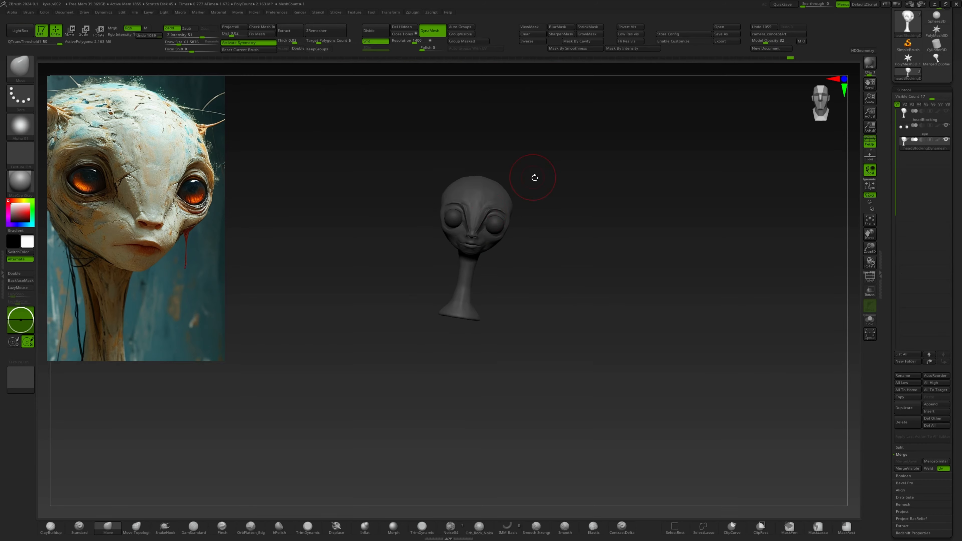
Remesh the head with DynaMesh and return to an enlarged front view.
right_click_drag(535, 177, 530, 350, "ctrl")
left_click_drag(579, 277, 587, 283, "ctrl")
right_click_drag(585, 281, 659, 246)
right_click_drag(473, 220, 409, 246, "shift")
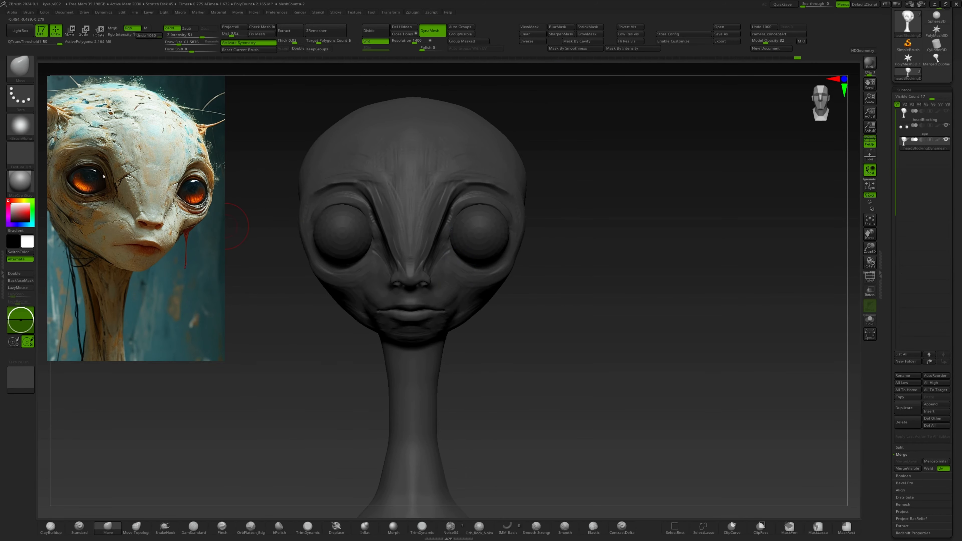
Adjust the form between the nose bridge and inner eye corner with the Move brush.
mouse_move(19, 212)
left_mouse_down()
mouse_move(12, 223)
mouse_move(10, 204)
left_mouse_up()
right_click_drag(419, 178, 470, 201)
right_click_drag(364, 178, 484, 176, "alt")
mouse_move(398, 186)
right_mouse_down()
mouse_move(500, 193)
mouse_move(409, 201)
right_mouse_up()
right_click_drag(590, 197, 551, 202, "alt")
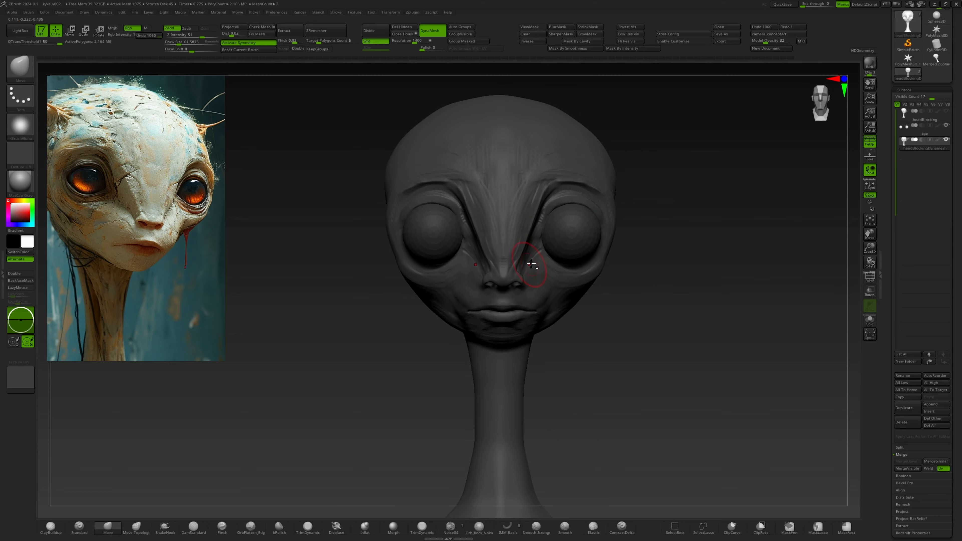
right_click_drag(564, 159, 511, 255, "ctrl")
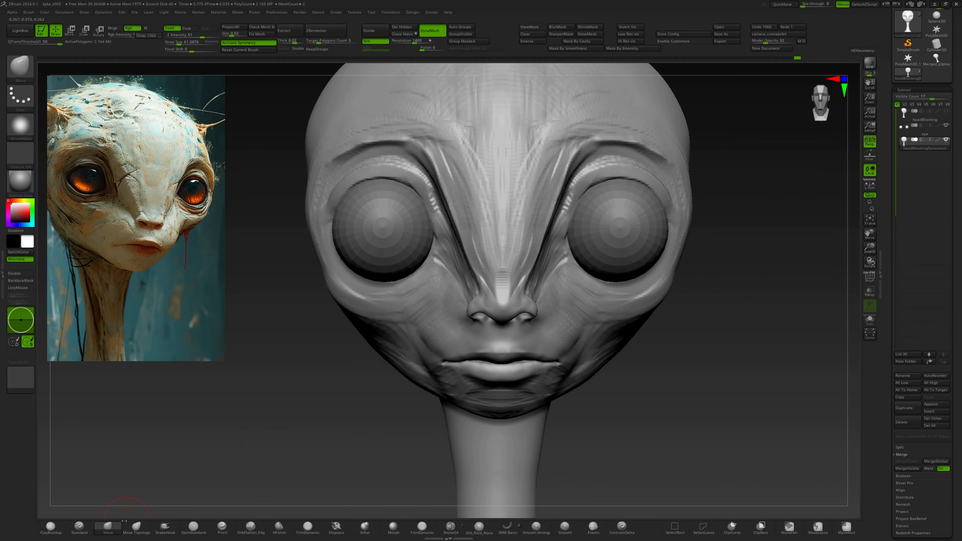
mouse_move(464, 252)
left_mouse_down()
mouse_move(469, 262)
mouse_move(459, 229)
left_mouse_up()
mouse_move(467, 220)
right_mouse_down()
mouse_move(528, 202)
mouse_move(533, 170)
right_mouse_up()
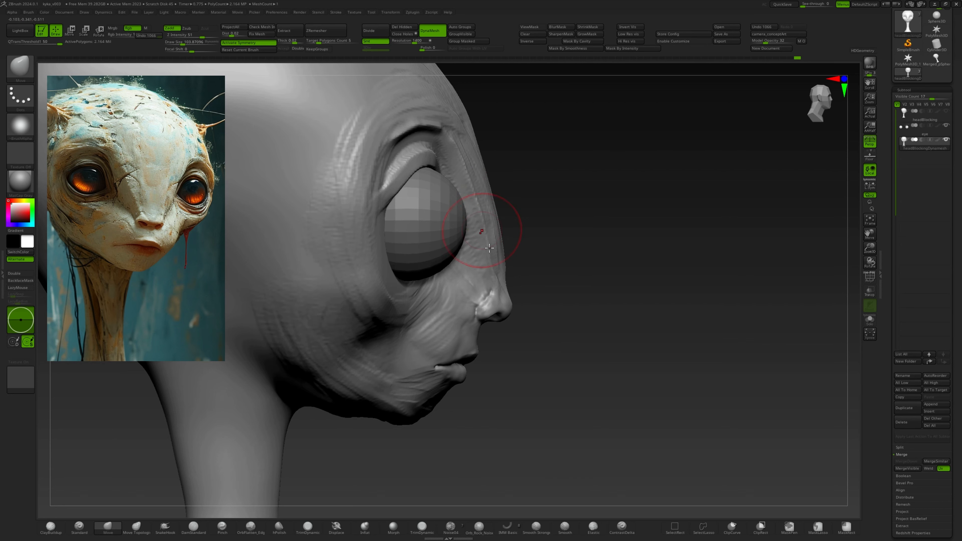
right_click_drag(490, 251, 470, 212)
Shift the concept image slightly and give the hPolish brush a soft round alpha.
key("b")
key("h")
key("p")
left_click(20, 127)
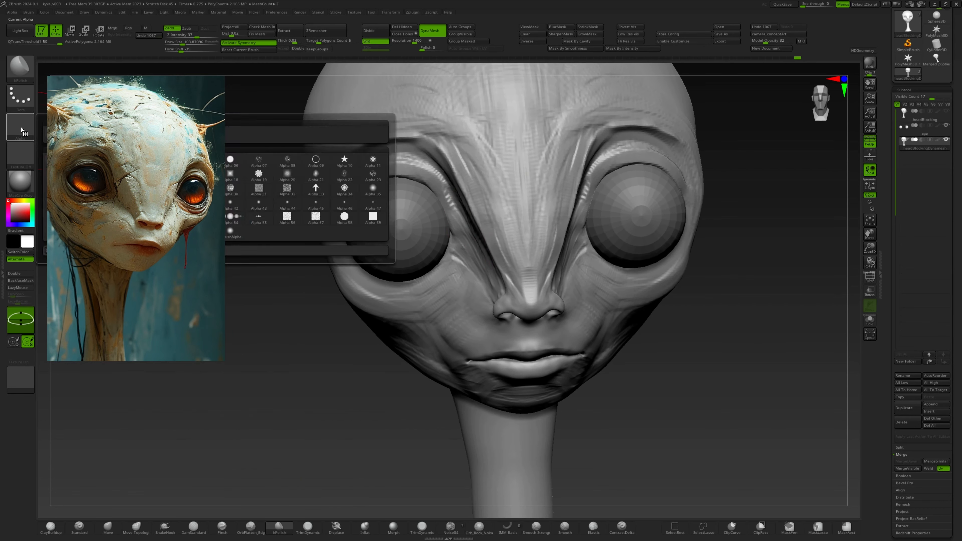
mouse_move(151, 84)
left_mouse_down()
mouse_move(141, 211)
mouse_move(154, 201)
mouse_move(154, 95)
left_mouse_up()
left_click(21, 126)
left_click(87, 133)
Adjust the hPolish brush settings and flatten the nose bridge between the eyes down towards the nose.
key("space")
left_click_drag(500, 152, 516, 227)
key("space")
mouse_move(510, 192)
left_mouse_down()
mouse_move(524, 193)
mouse_move(527, 244)
left_mouse_up()
left_click_drag(521, 205, 514, 172)
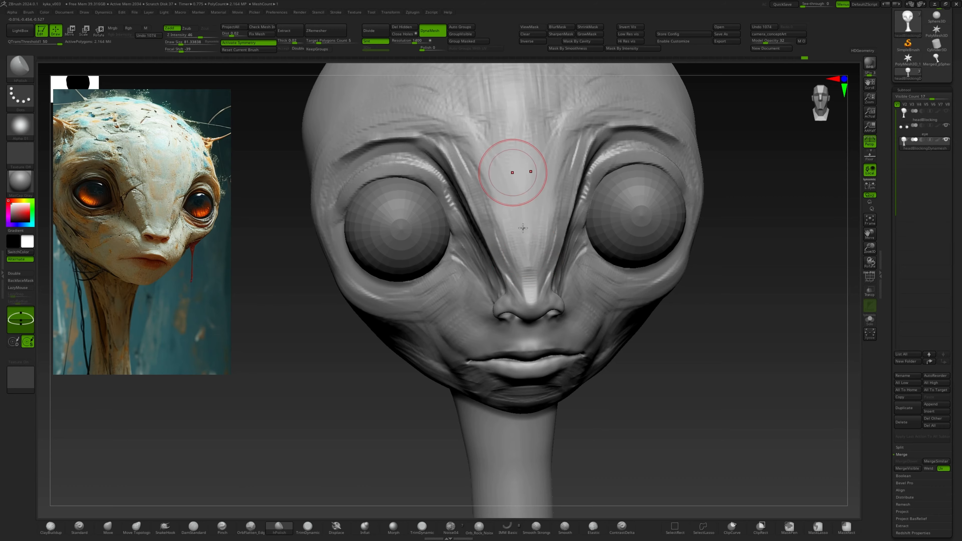
right_click_drag(537, 189, 507, 193)
left_click_drag(525, 243, 524, 283)
Add volume to the lower nose bridge with the ClayBuildup brush.
left_click(51, 527)
left_click_drag(518, 248, 526, 283)
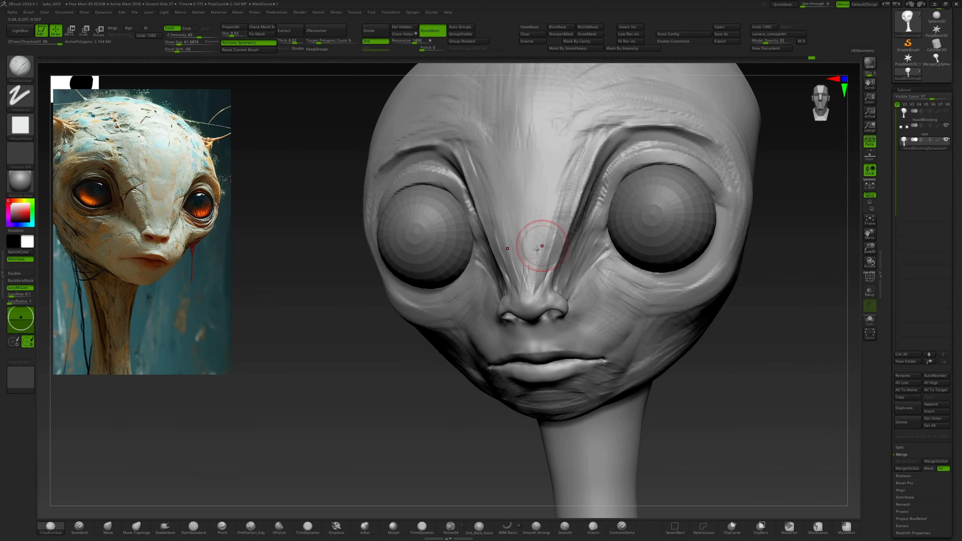
left_click_drag(302, 472, 227, 473)
left_click_drag(530, 243, 528, 273)
left_click_drag(235, 473, 293, 472)
Polish the built-up nose bridge from between the brows down to the nostrils with hPolish.
left_click(279, 527)
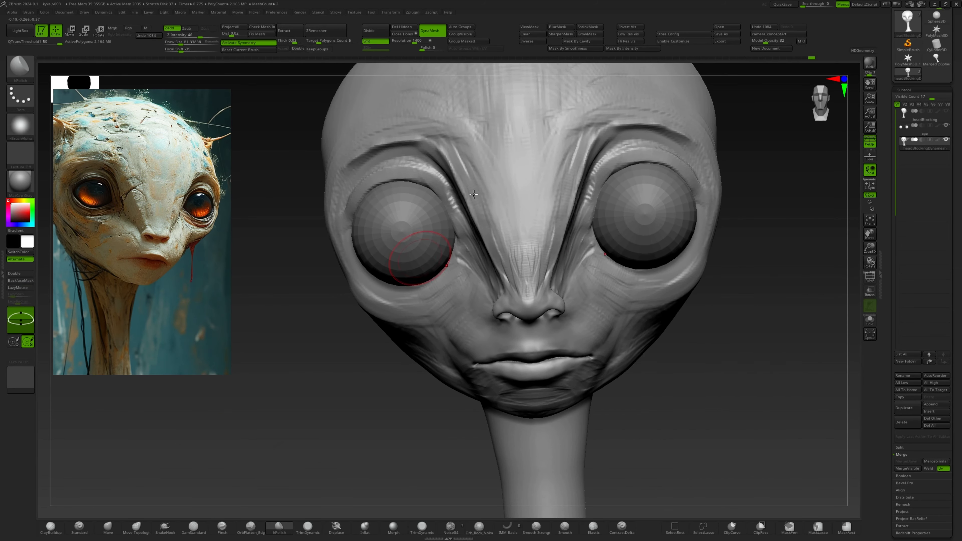
left_click_drag(546, 130, 544, 149)
mouse_move(547, 151)
left_mouse_down()
mouse_move(556, 131)
mouse_move(530, 165)
left_mouse_up()
mouse_move(532, 163)
left_mouse_down()
mouse_move(556, 157)
mouse_move(555, 182)
left_mouse_up()
key("bracketleft")
left_click_drag(530, 271, 516, 166)
mouse_move(235, 470)
left_mouse_down()
mouse_move(322, 472)
mouse_move(231, 478)
left_mouse_up()
left_click_drag(508, 189, 485, 306)
Flatten the lower forehead above the nose bridge with a larger hPolish brush.
key("bracketright")
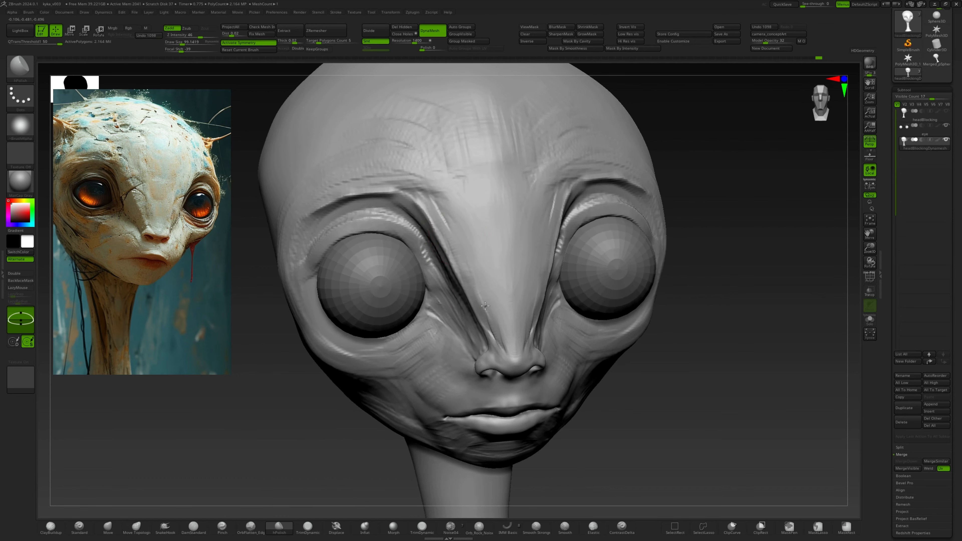
left_click_drag(498, 203, 504, 175)
mouse_move(518, 174)
left_mouse_down()
mouse_move(485, 167)
mouse_move(504, 152)
mouse_move(512, 255)
mouse_move(464, 167)
left_mouse_up()
key("bracketright")
left_click_drag(243, 462, 254, 470)
Build up the nose tip and the front rims of the nostrils with ClayBuildup from several angles.
mouse_move(499, 274)
right_mouse_down()
mouse_move(516, 223)
mouse_move(516, 273)
mouse_move(494, 258)
mouse_move(511, 307)
right_mouse_up()
left_click(51, 527)
key("bracketleft")
mouse_move(512, 308)
left_mouse_down()
mouse_move(527, 304)
mouse_move(509, 308)
left_mouse_up()
right_click_drag(509, 307, 512, 322, "ctrl")
right_click_drag(511, 322, 530, 319)
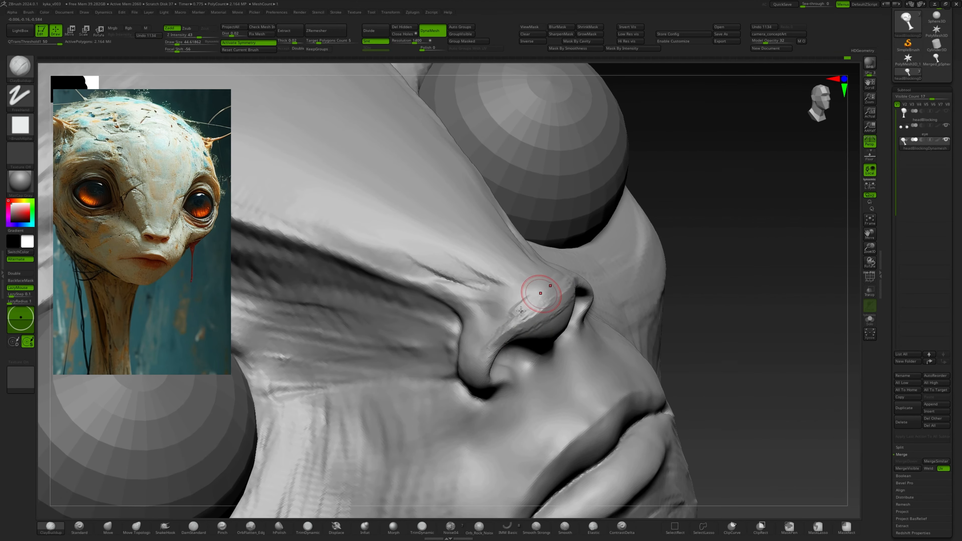
right_click_drag(544, 278, 560, 267)
left_click_drag(560, 266, 565, 288)
mouse_move(565, 288)
right_mouse_down()
mouse_move(571, 316)
mouse_move(522, 322)
mouse_move(536, 346)
right_mouse_up()
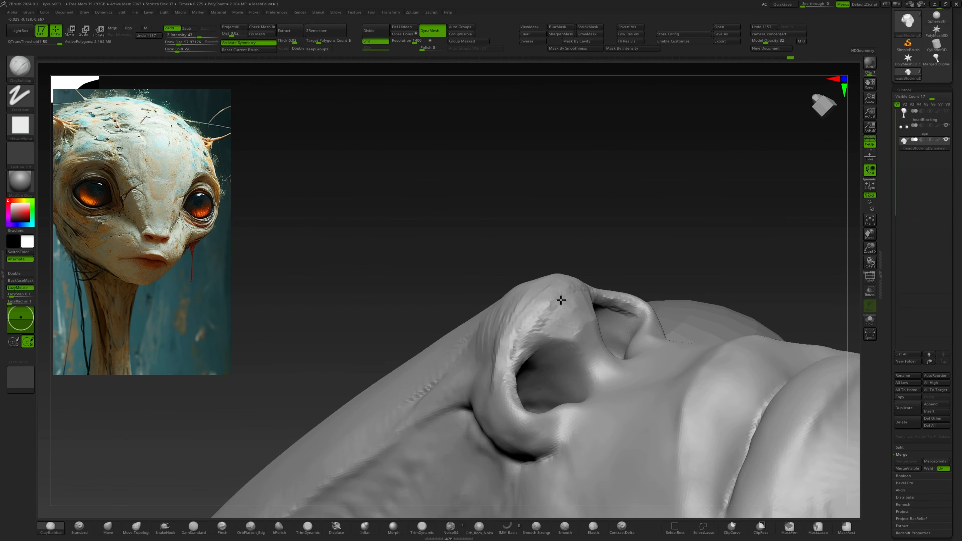
right_click_drag(536, 366, 542, 359)
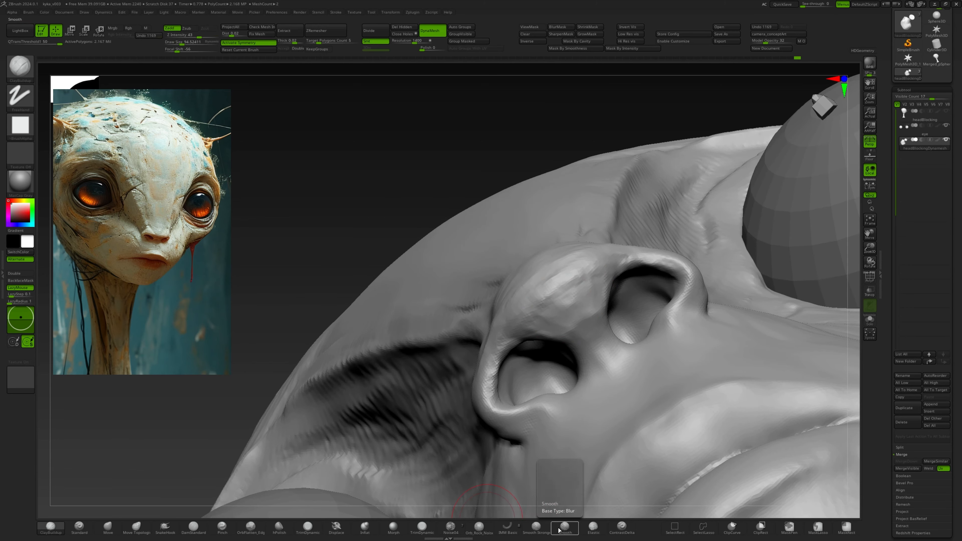
Fill in the lower edges of the nostril openings with ClayBuildup and smooth the added clay.
left_click(558, 530)
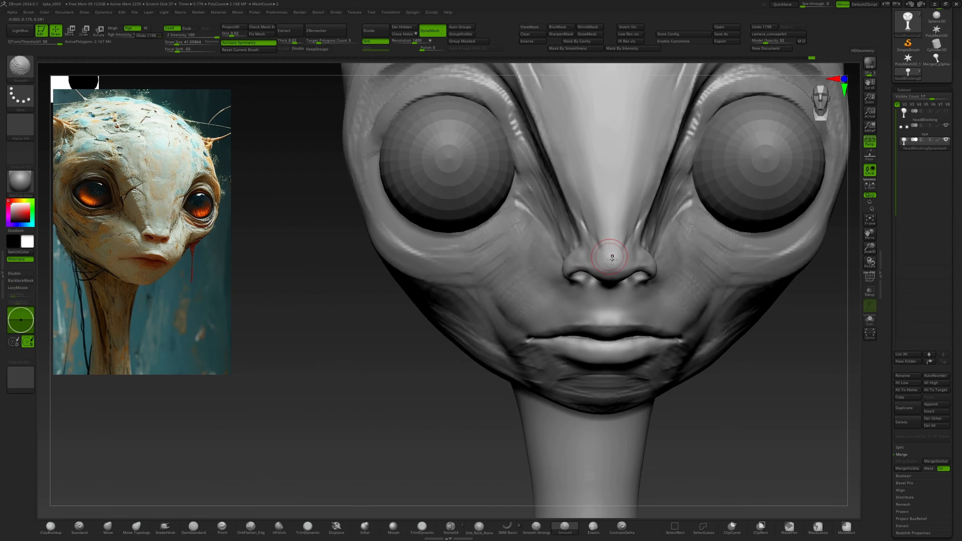
right_click_drag(611, 260, 608, 232, "ctrl")
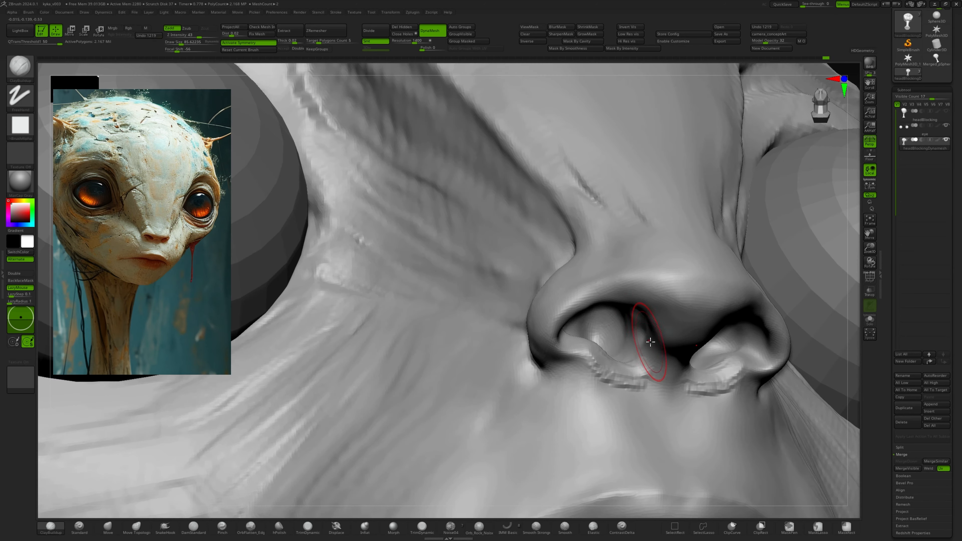
left_click_drag(649, 386, 666, 385)
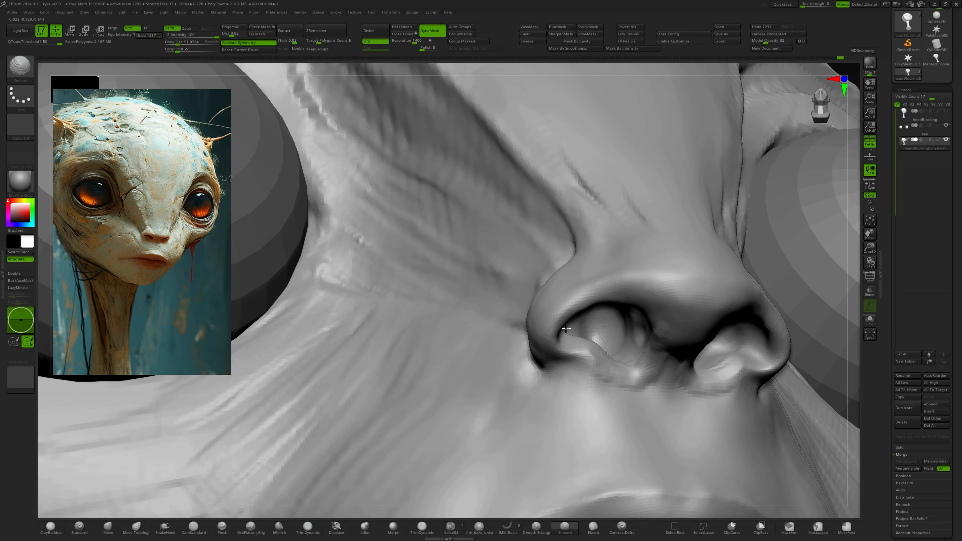
mouse_move(569, 341)
left_mouse_down("shift")
mouse_move(586, 355)
mouse_move(569, 361)
mouse_move(608, 279)
mouse_move(565, 354)
left_mouse_up("shift")
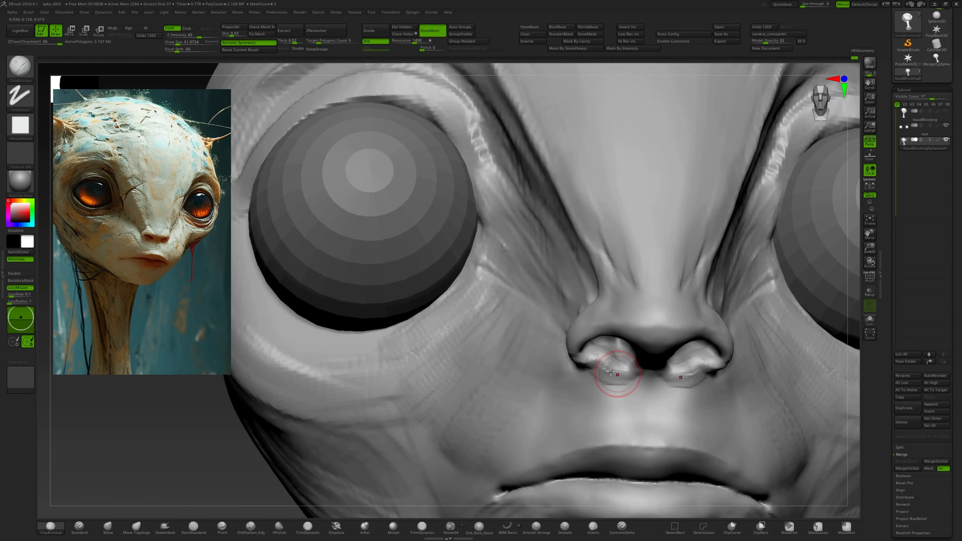
left_click_drag(610, 371, 626, 386)
left_click_drag(640, 288, 612, 277, "shift")
mouse_move(612, 277)
right_mouse_down()
mouse_move(657, 343)
mouse_move(642, 303)
right_mouse_up()
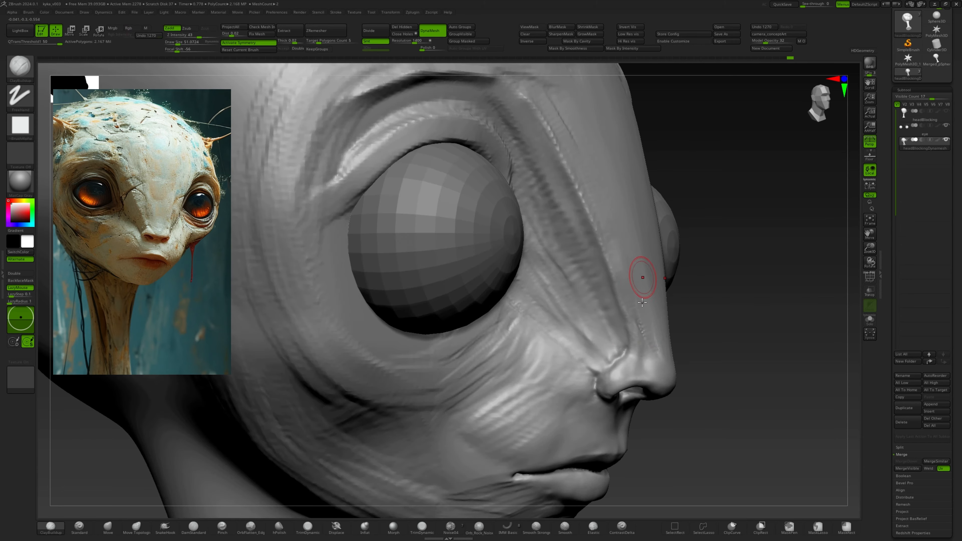
Define the crease around the nostril wing with DamStandard and smooth the surrounding surface.
left_click(193, 526)
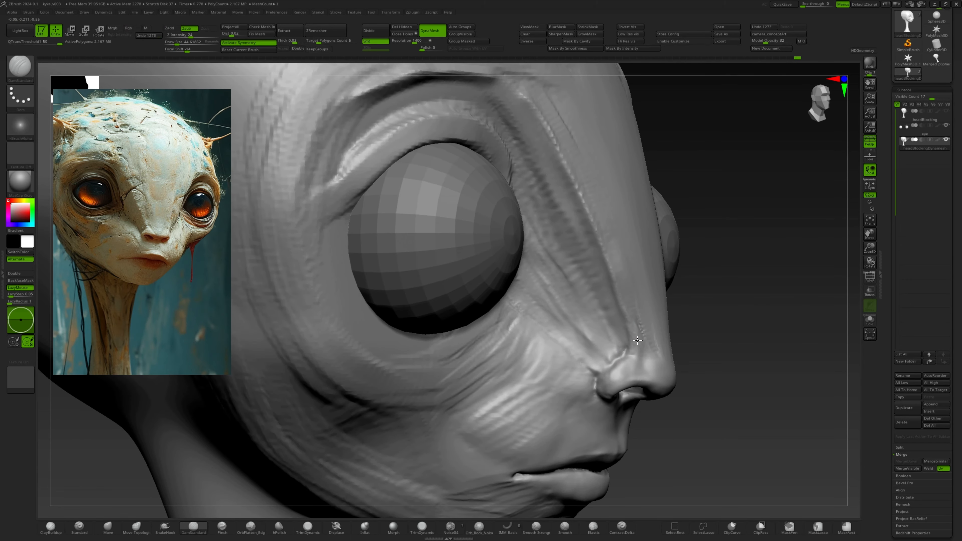
left_click_drag(621, 364, 610, 389, "shift")
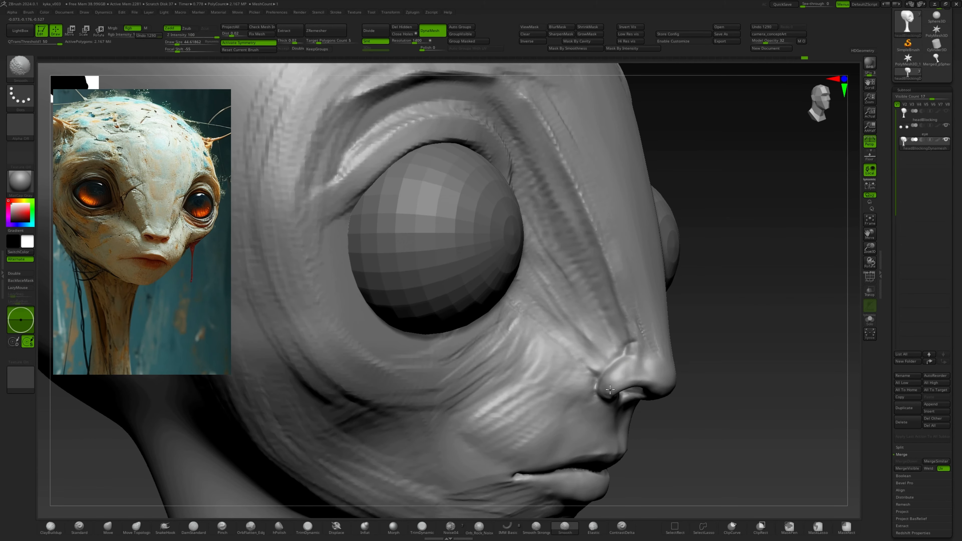
left_click_drag(648, 356, 636, 330, "shift")
mouse_move(606, 250)
right_mouse_down()
mouse_move(545, 262)
mouse_move(592, 332)
right_mouse_up()
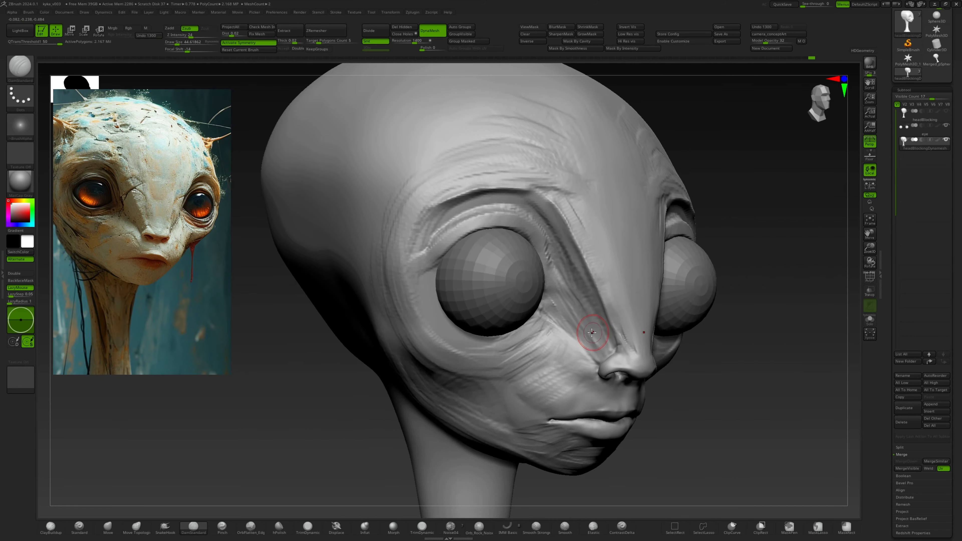
right_click_drag(603, 256, 574, 219)
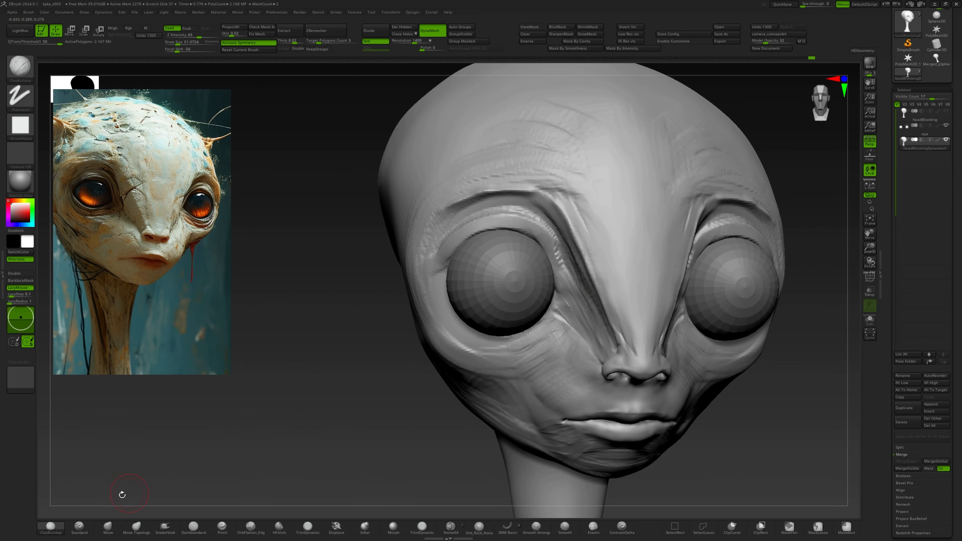
Carve a crease from the inner eye corner down to the nostril wing with DamStandard.
left_click(193, 527)
mouse_move(538, 294)
left_mouse_down()
mouse_move(568, 312)
mouse_move(563, 305)
left_mouse_up()
right_click_drag(564, 303, 489, 303)
left_click_drag(703, 251, 668, 341)
right_click_drag(704, 365, 670, 372)
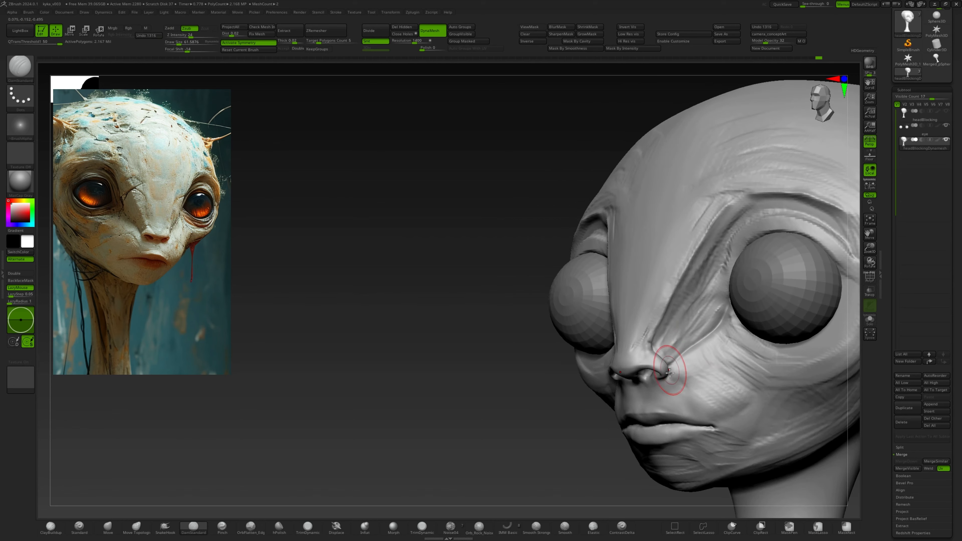
left_click_drag(693, 345, 671, 366)
Smooth and polish the sunken side plane of the nose between the bridge and the eye.
right_click_drag(718, 256, 629, 297, "ctrl")
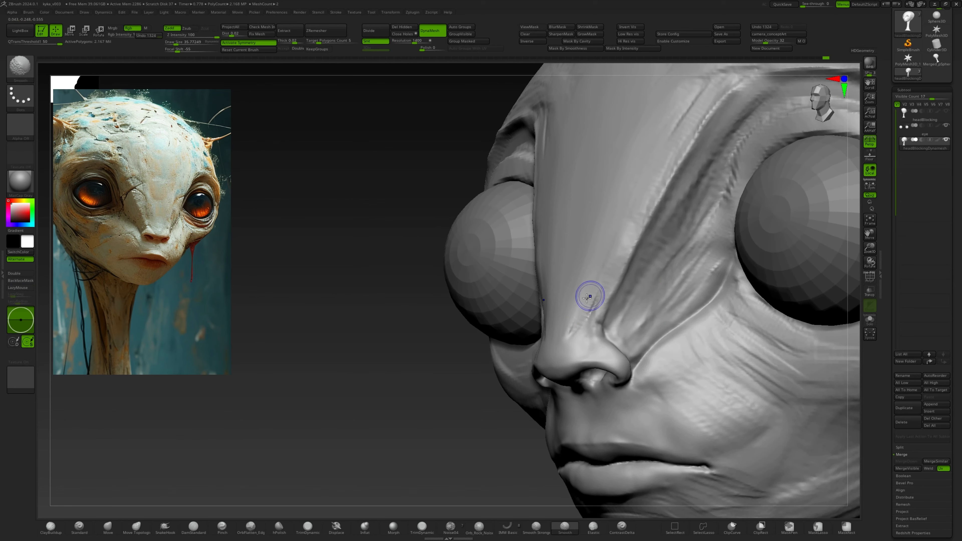
left_click_drag(624, 249, 623, 255, "shift")
mouse_move(629, 253)
right_mouse_down("ctrl")
mouse_move(640, 224)
mouse_move(670, 237)
right_mouse_up("ctrl")
left_click(279, 527)
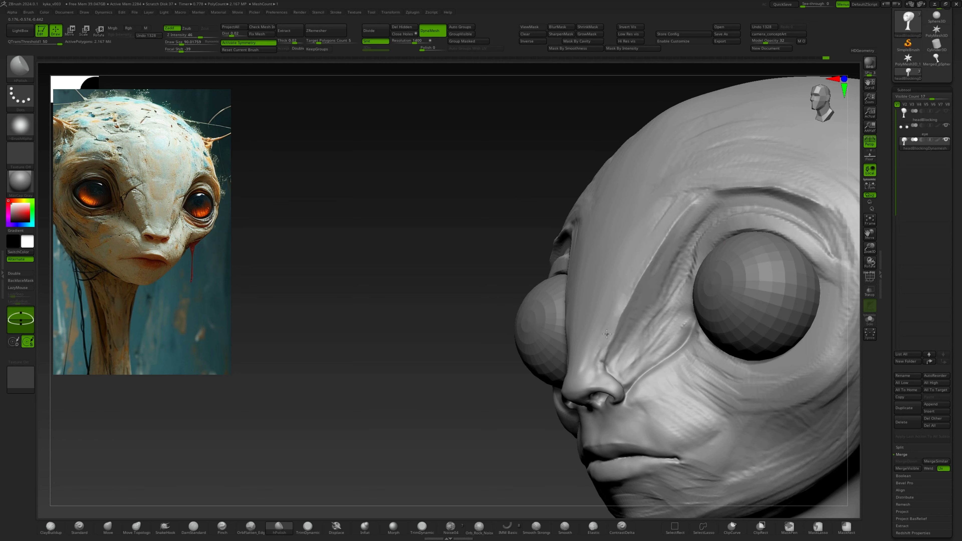
left_click_drag(607, 333, 642, 272, "shift")
right_click_drag(634, 251, 530, 315)
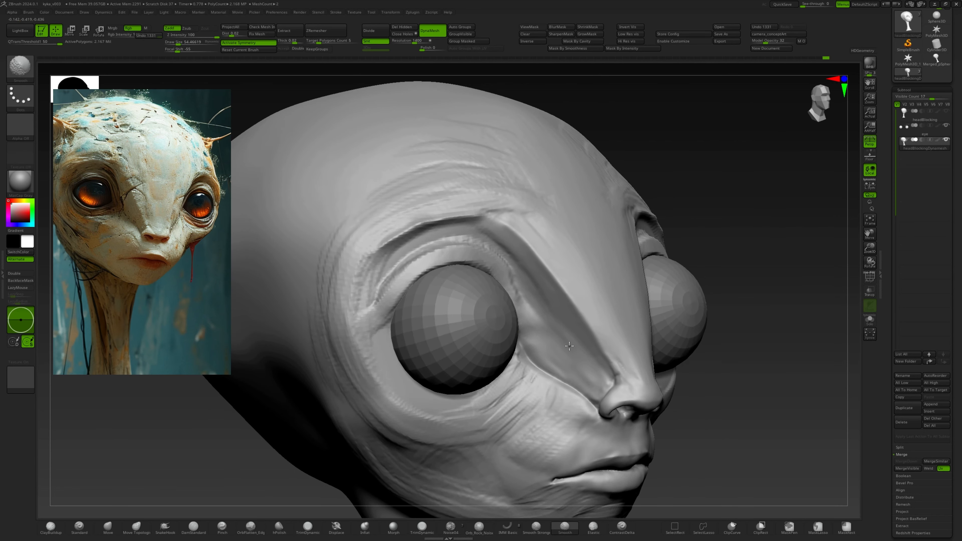
Build up the surface beside the inner eye corner with ClayBuildup and blend it into the nose side.
left_click(52, 527)
key("s")
left_click_drag(521, 266, 524, 266)
left_click_drag(524, 302, 527, 274)
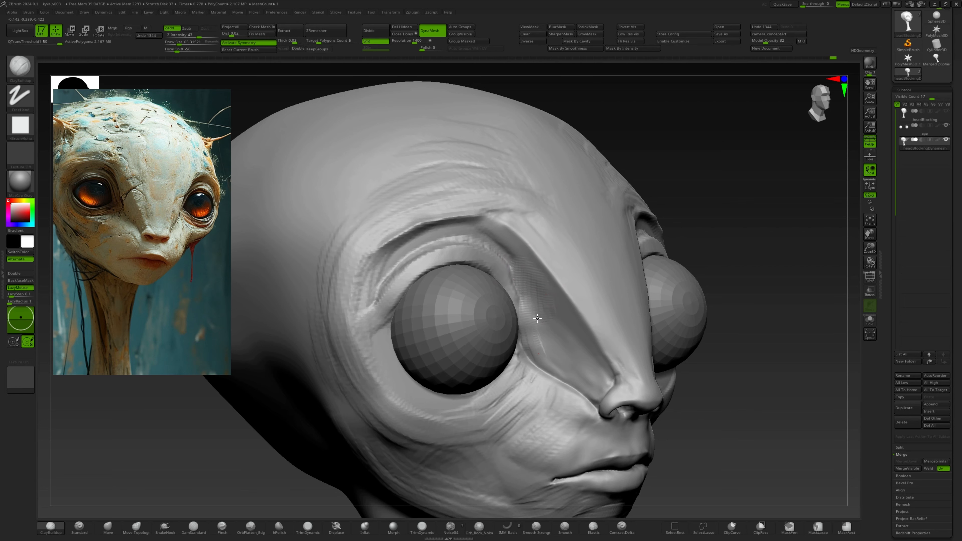
mouse_move(582, 342)
left_mouse_down("shift")
mouse_move(563, 352)
mouse_move(564, 338)
left_mouse_up("shift")
Even out the sides and bridge of the nose with the Smooth Stronger brush.
mouse_move(541, 174)
right_mouse_down()
mouse_move(575, 258)
mouse_move(571, 230)
right_mouse_up()
key("s")
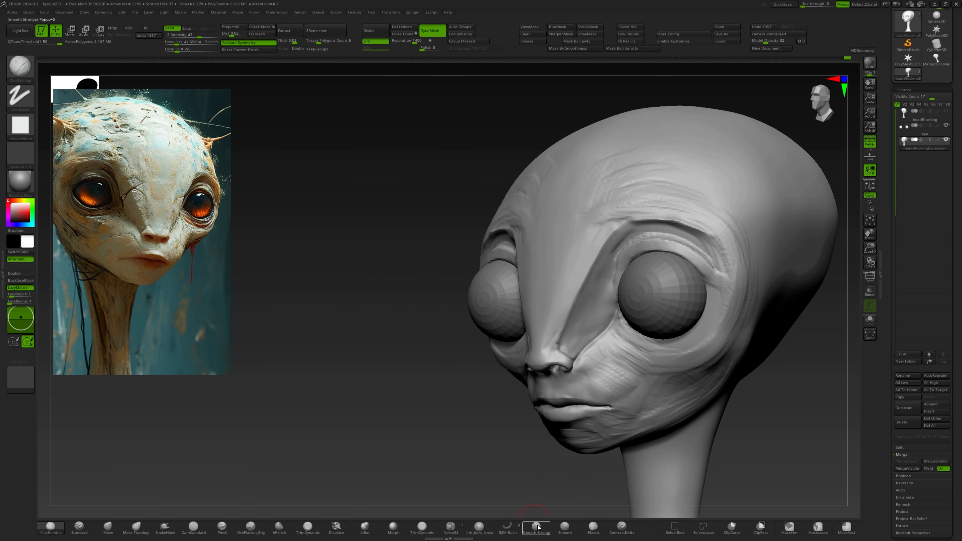
left_click(536, 526)
left_click_drag(570, 326, 579, 278)
right_click_drag(568, 339, 575, 224)
left_click_drag(575, 224, 571, 175, "shift")
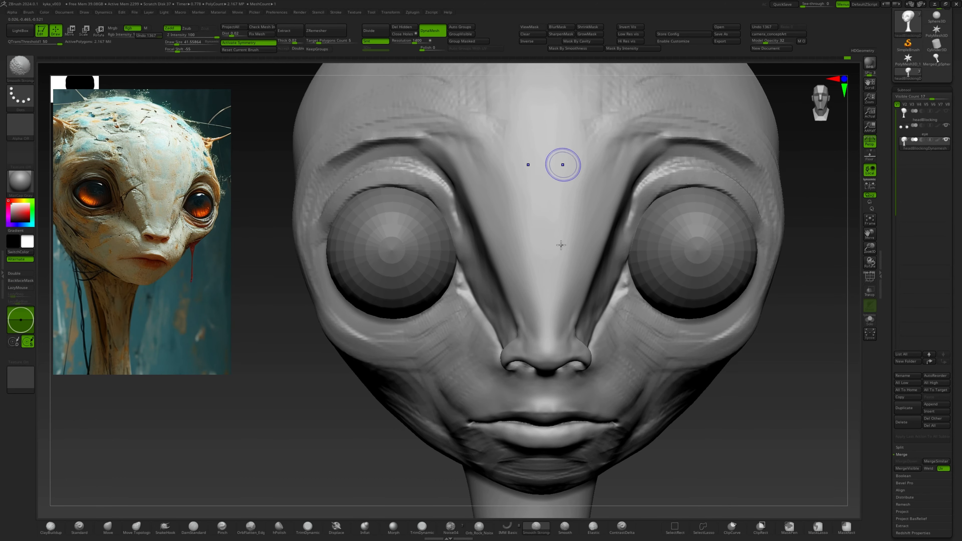
left_click_drag(561, 246, 560, 273, "shift")
right_click_drag(560, 273, 496, 303)
mouse_move(495, 303)
left_mouse_down("shift")
mouse_move(476, 330)
mouse_move(480, 351)
left_mouse_up("shift")
right_click_drag(480, 351, 531, 303, "ctrl")
mouse_move(530, 303)
right_mouse_down()
mouse_move(517, 317)
mouse_move(510, 276)
right_mouse_up()
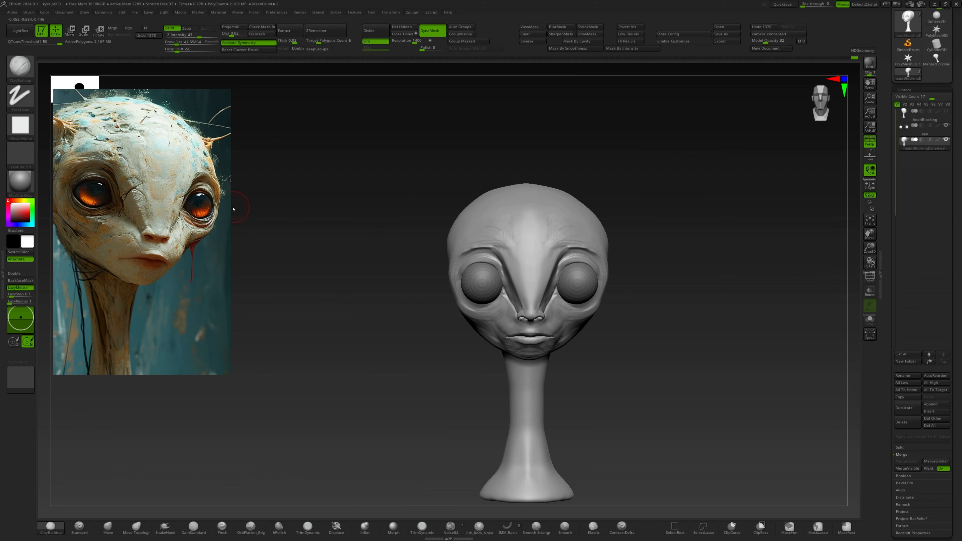
Reframe the concept image to show more of the head and build up the chin below the mouth with ClayBuildup.
middle_click_drag(190, 212, 221, 221)
right_click_drag(532, 281, 539, 322, "ctrl")
right_click_drag(540, 322, 504, 254)
left_click_drag(489, 256, 491, 261)
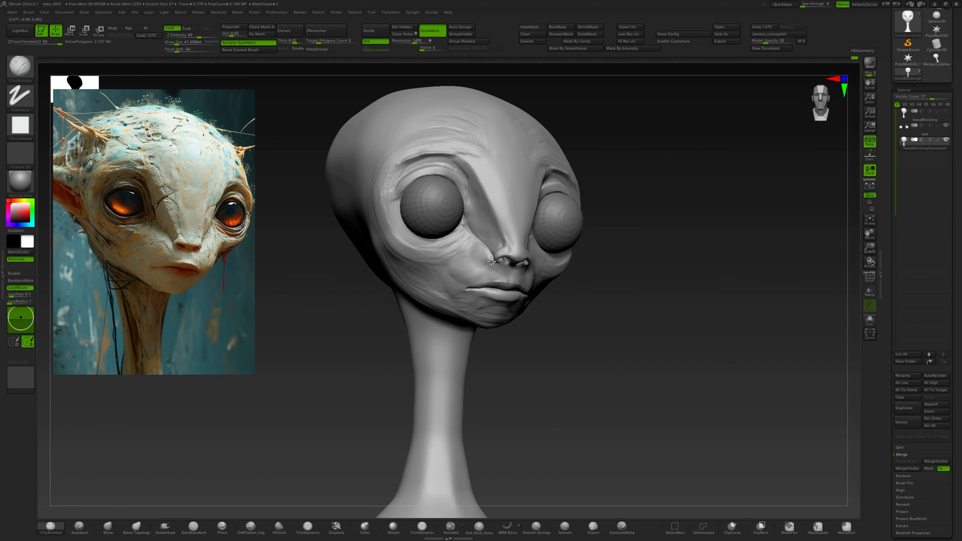
mouse_move(491, 261)
right_mouse_down()
mouse_move(454, 261)
mouse_move(447, 250)
right_mouse_up()
left_click_drag(524, 309, 566, 298)
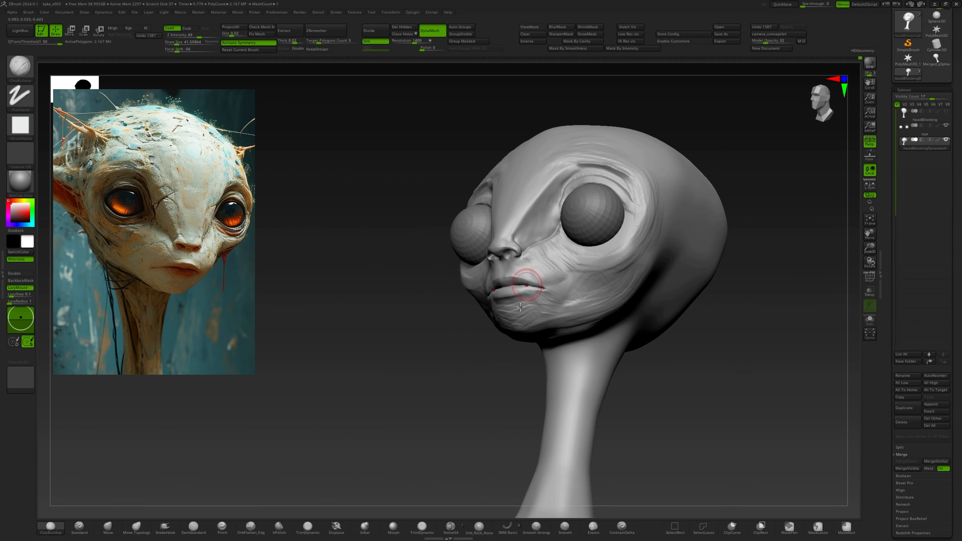
right_click_drag(520, 307, 527, 262)
left_click_drag(520, 313, 540, 347)
right_click_drag(540, 347, 526, 318)
Smooth the chin, the mouth corner area and the surface below the lower lip.
right_click_drag(527, 280, 521, 326, "ctrl")
left_click_drag(521, 326, 504, 329, "shift")
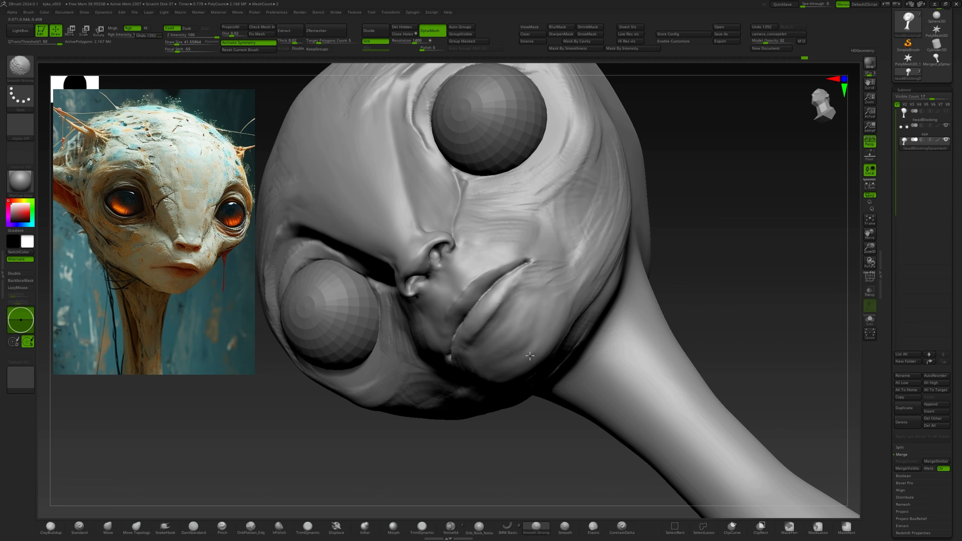
left_click_drag(534, 199, 529, 238, "shift")
right_click_drag(534, 242, 509, 240)
left_click_drag(504, 316, 493, 311, "shift")
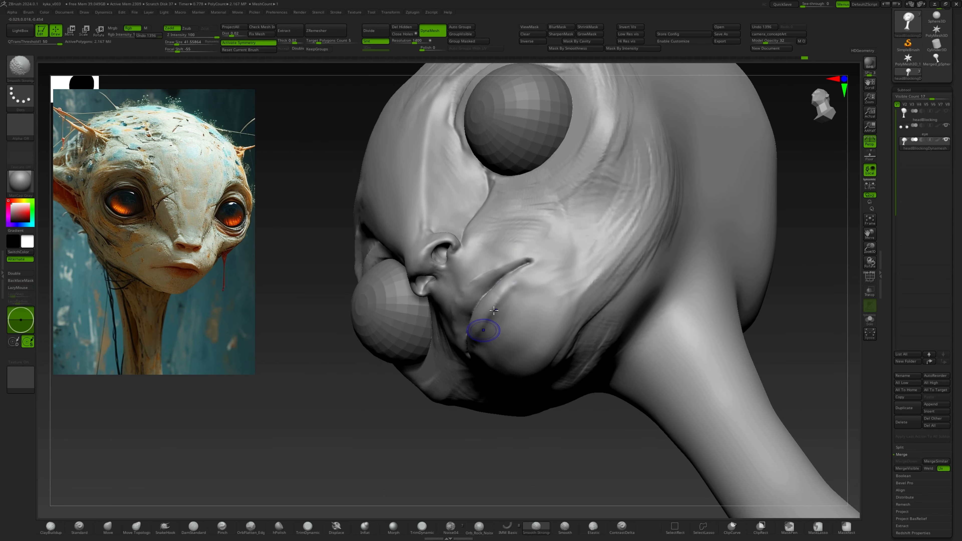
mouse_move(517, 273)
right_mouse_down()
mouse_move(568, 265)
mouse_move(477, 226)
right_mouse_up()
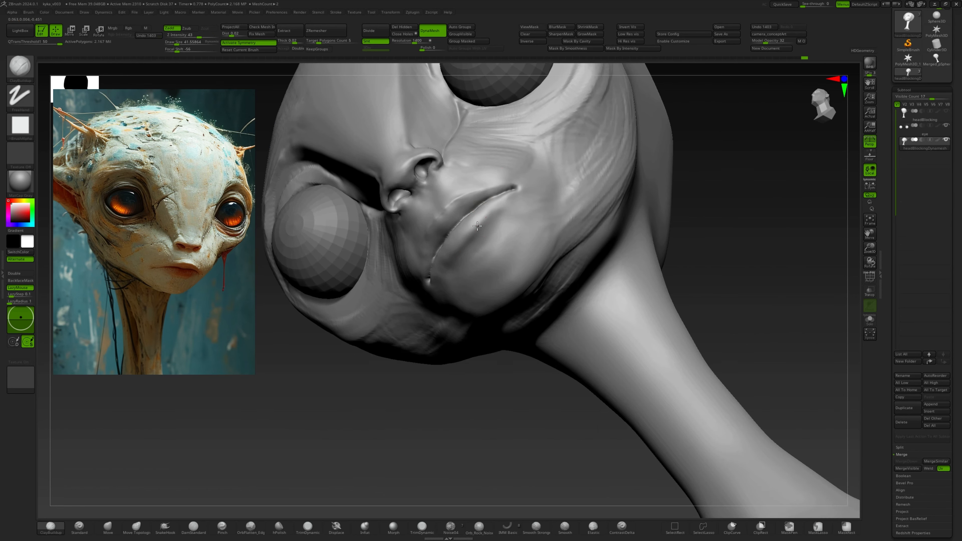
Build up the lower lip towards the mouth corner with ClayBuildup and smooth the lips.
left_click_drag(479, 222, 502, 204)
left_click_drag(496, 210, 477, 227, "shift")
right_click_drag(472, 223, 490, 203)
left_click_drag(468, 197, 435, 240, "shift")
mouse_move(434, 240)
right_mouse_down()
mouse_move(464, 223)
mouse_move(470, 205)
mouse_move(498, 266)
mouse_move(322, 271)
right_mouse_up()
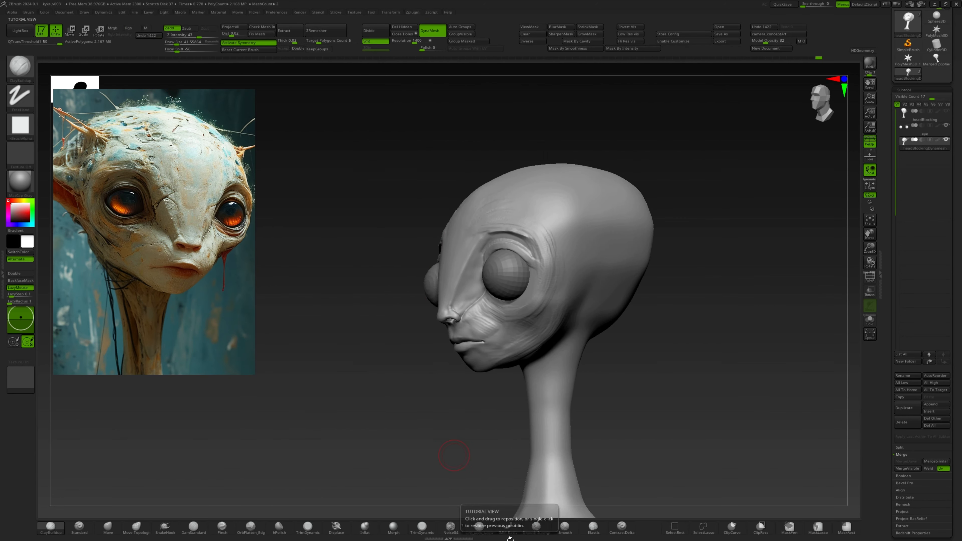
Select the full-body concept image on the reference board and copy it.
scroll(170, 189, "down", 10)
left_click_drag(183, 206, 174, 206)
scroll(175, 206, "up", 2)
key("ctrl+c")
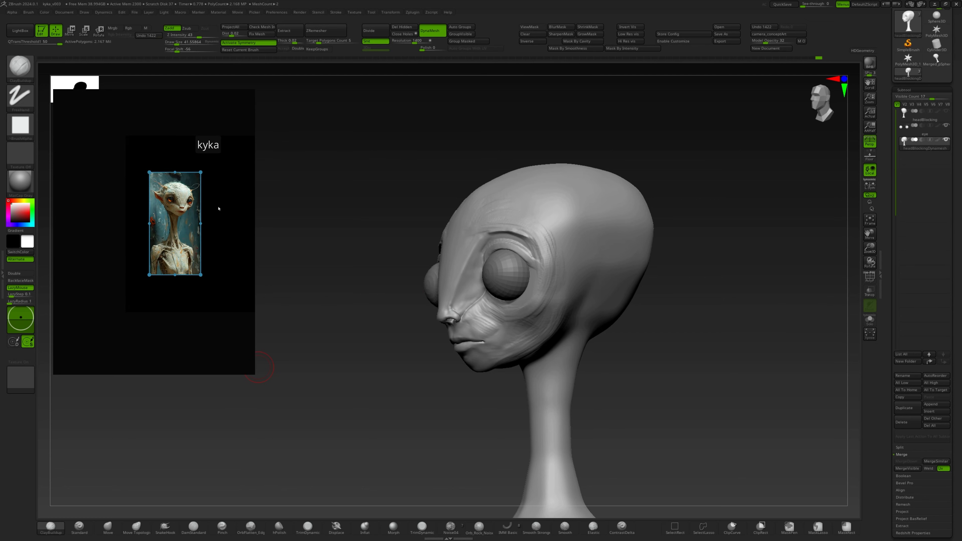
Paste a duplicate of the full-body concept image on the reference board and flip it horizontally.
key("ctrl+v")
middle_click_drag(236, 202, 164, 200)
scroll(164, 200, "up", 5)
right_click(160, 202)
mouse_move(204, 350)
mouse_move(295, 360)
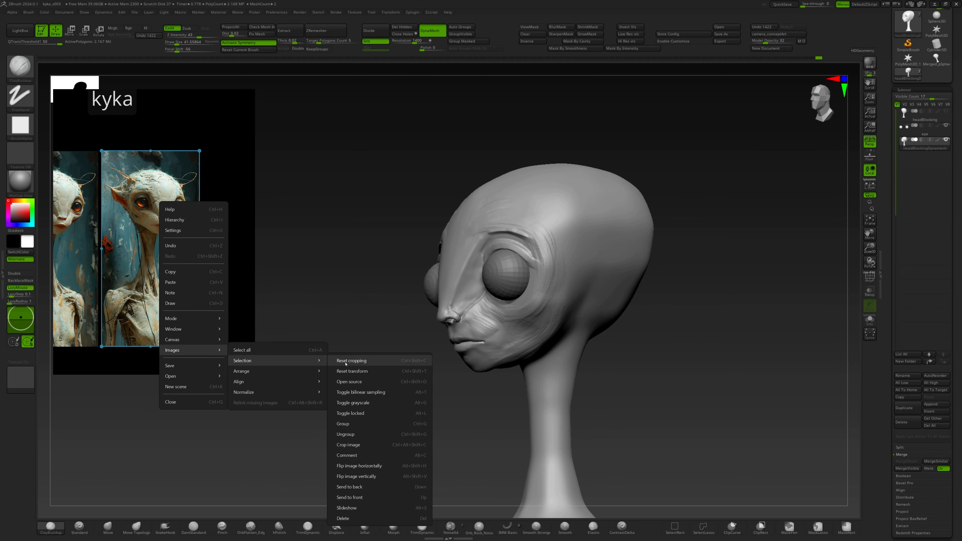
left_click(353, 466)
Frame the flipped concept's head, widen the reference window to show the whole face, and save the board.
scroll(152, 197, "up", 5)
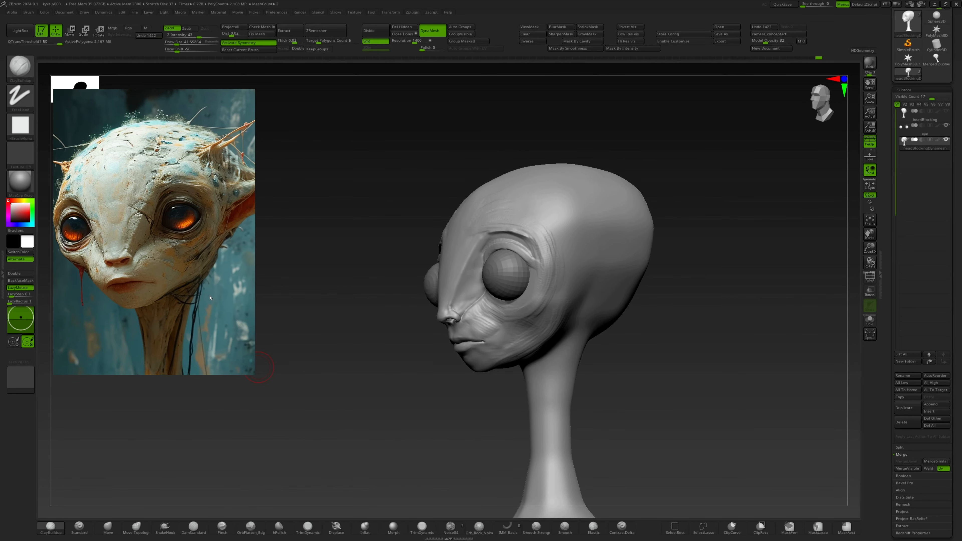
left_click_drag(255, 262, 285, 261)
middle_click_drag(226, 261, 246, 261)
key("ctrl+s")
Build up the outer and lower rim of the eyelid with ClayBuildup, using an adjusted brush size.
right_click_drag(519, 235, 545, 249)
right_click_drag(459, 237, 504, 231)
right_click_drag(504, 231, 509, 264, "ctrl")
key("s")
left_click(492, 280)
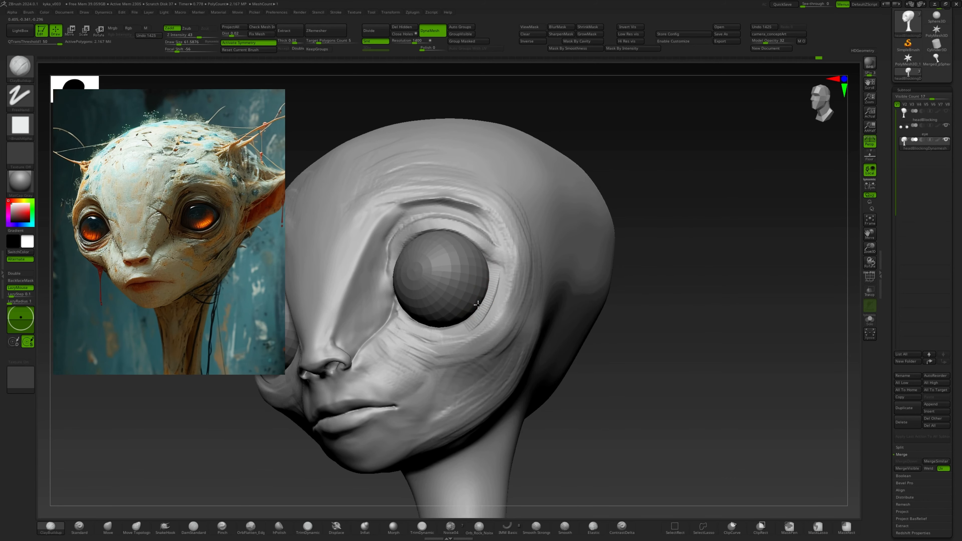
left_click_drag(494, 279, 468, 325)
left_click_drag(492, 292, 422, 329)
Thicken the lower eyelid edge beneath the eyeball and the inner part of the upper lid with ClayBuildup.
mouse_move(424, 326)
right_mouse_down()
mouse_move(450, 280)
mouse_move(424, 311)
right_mouse_up()
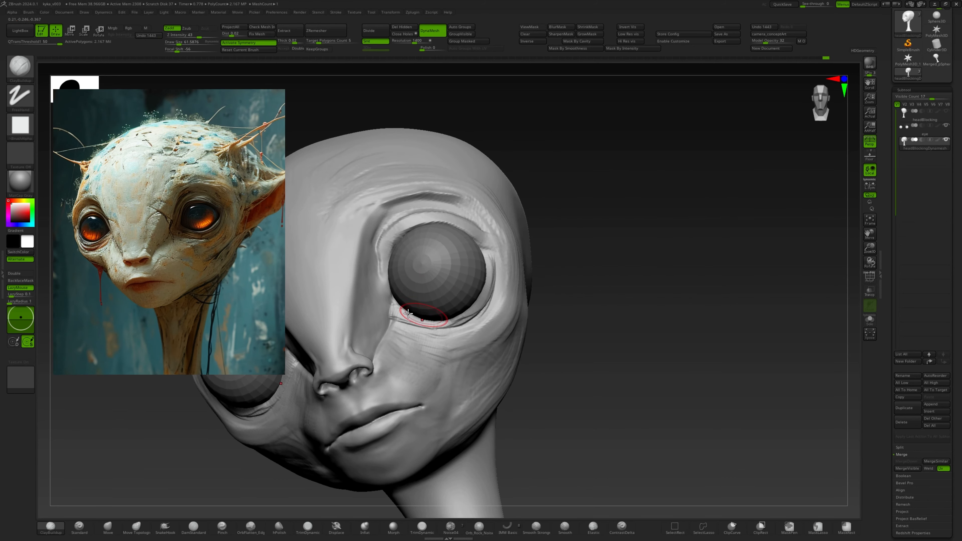
left_click_drag(488, 283, 460, 322)
mouse_move(462, 321)
left_mouse_down()
mouse_move(399, 312)
mouse_move(412, 322)
left_mouse_up()
key("s")
left_click(413, 315)
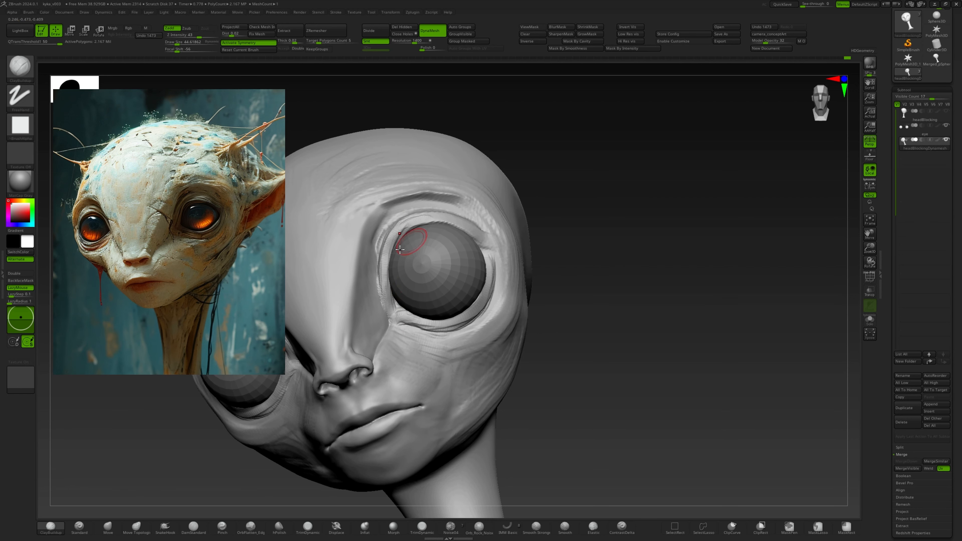
mouse_move(400, 249)
left_mouse_down()
mouse_move(431, 215)
mouse_move(405, 231)
left_mouse_up()
Build up the outer eyelid corner and continue the clay strokes down around the lower lid.
right_click_drag(503, 231, 468, 261)
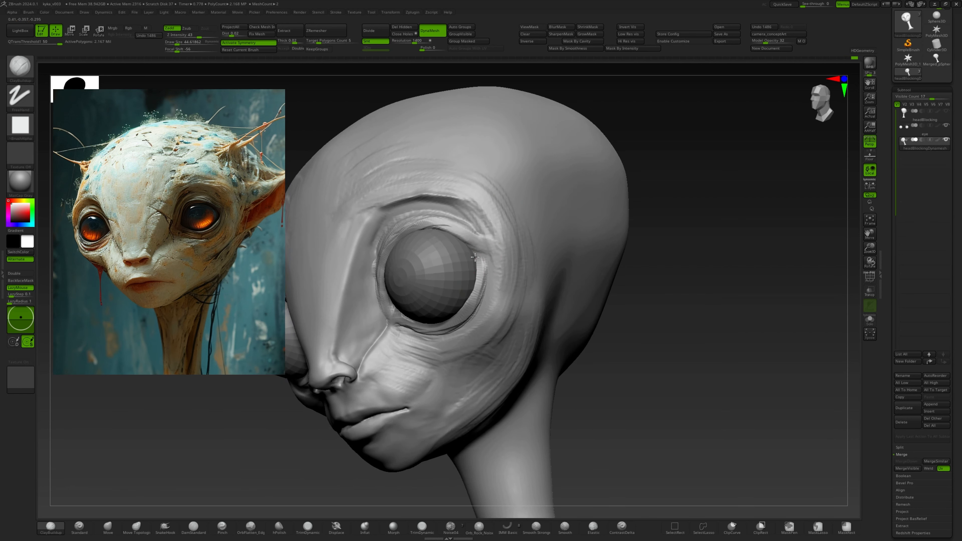
key("s")
left_click_drag(472, 256, 469, 322)
left_click(481, 283)
right_click_drag(456, 246, 472, 283)
left_click_drag(471, 283, 431, 347)
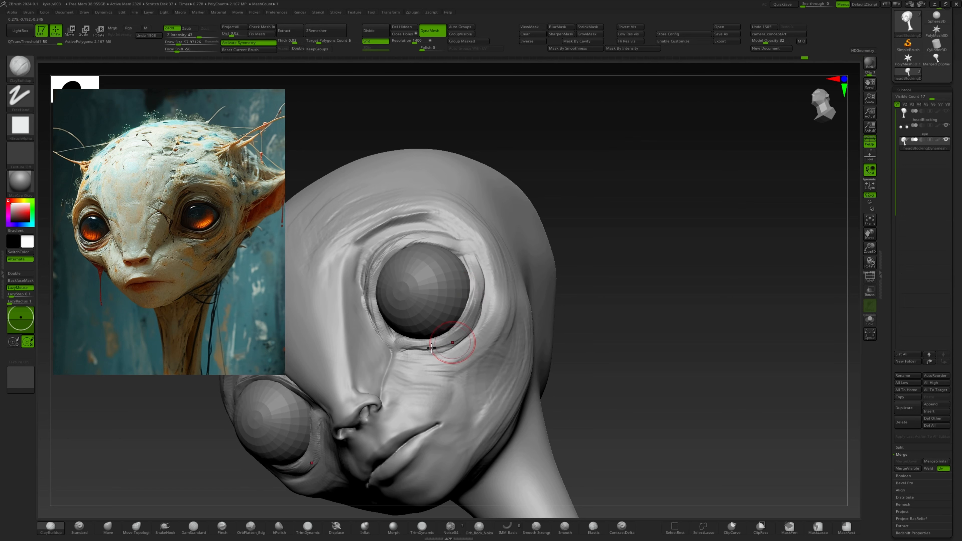
left_click_drag(476, 272, 475, 296)
mouse_move(476, 280)
right_mouse_down()
mouse_move(405, 277)
mouse_move(457, 322)
right_mouse_up()
left_click_drag(473, 316, 427, 353)
Layer clay strokes outside the eye and down onto the upper cheek to form the surrounding skin folds.
key("s")
left_click_drag(477, 317, 477, 317)
mouse_move(482, 261)
left_mouse_down()
mouse_move(470, 326)
mouse_move(429, 340)
left_mouse_up()
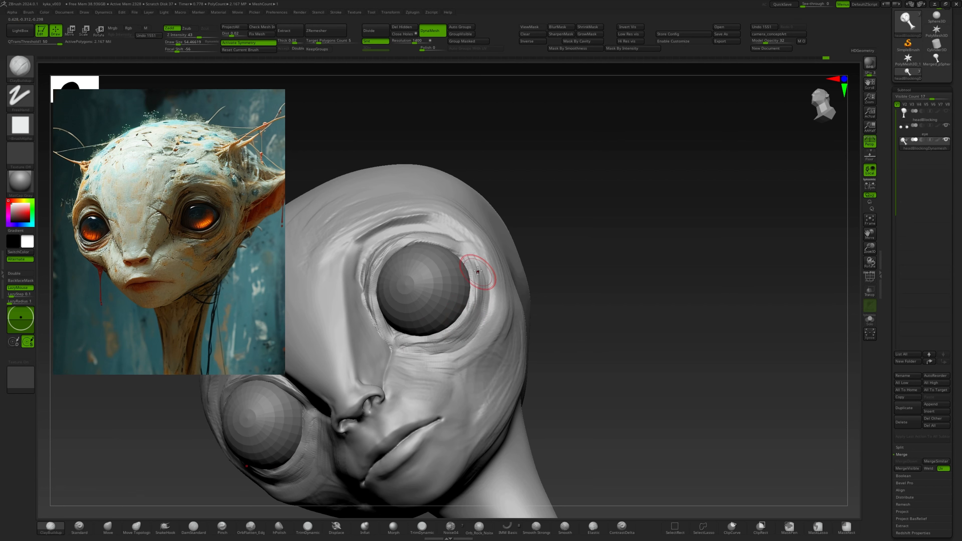
left_click_drag(478, 271, 489, 300)
left_click_drag(480, 335, 465, 369)
Resize the ClayBuildup brush and add volume to the cheek below the inner eye corner.
mouse_move(498, 340)
right_mouse_down()
mouse_move(489, 343)
mouse_move(499, 258)
right_mouse_up()
key("s")
left_click_drag(499, 256, 503, 256)
mouse_move(485, 278)
right_mouse_down("shift")
mouse_move(477, 262)
mouse_move(430, 254)
right_mouse_up("shift")
key("s")
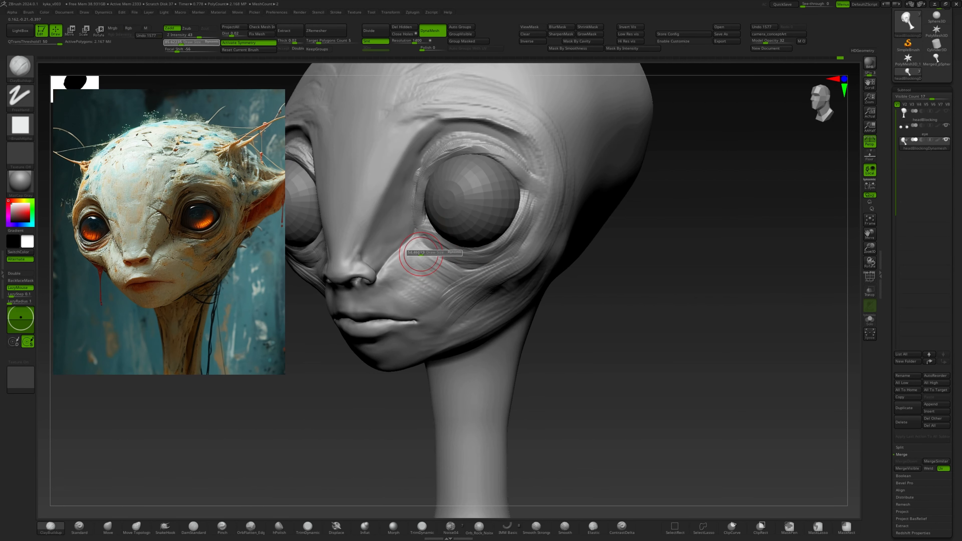
left_click_drag(431, 254, 429, 253)
right_click_drag(428, 253, 460, 246)
mouse_move(409, 272)
left_mouse_down()
mouse_move(397, 286)
mouse_move(427, 268)
left_mouse_up()
Smooth the area below the inner eye corner and build up the folds under the lower eyelid.
key("s")
left_click_drag(435, 246, 451, 223, "shift")
mouse_move(451, 223)
right_mouse_down()
mouse_move(493, 215)
mouse_move(513, 266)
right_mouse_up()
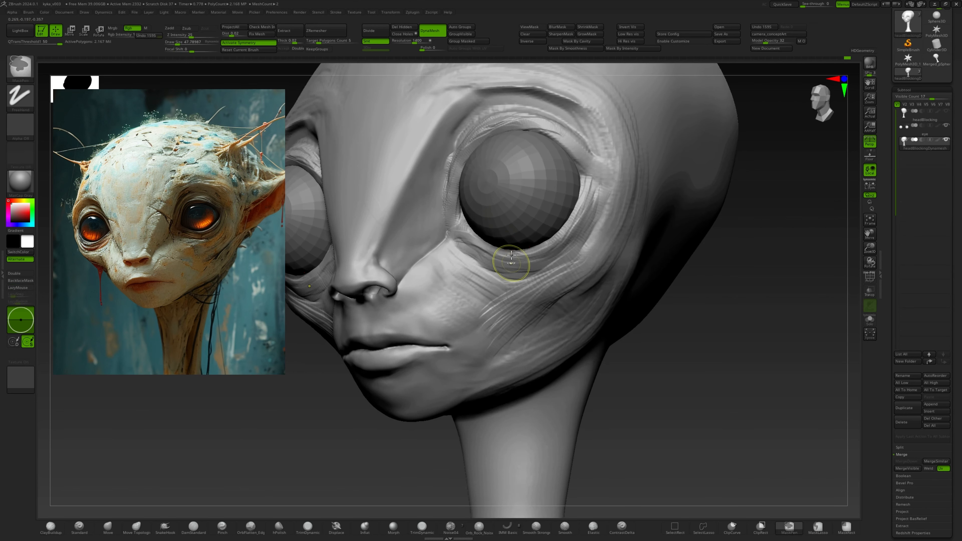
key("s")
left_click_drag(471, 273, 447, 256)
mouse_move(448, 256)
right_mouse_down()
mouse_move(498, 242)
mouse_move(461, 246)
right_mouse_up()
mouse_move(511, 260)
left_mouse_down()
mouse_move(493, 273)
mouse_move(463, 271)
mouse_move(460, 283)
left_mouse_up()
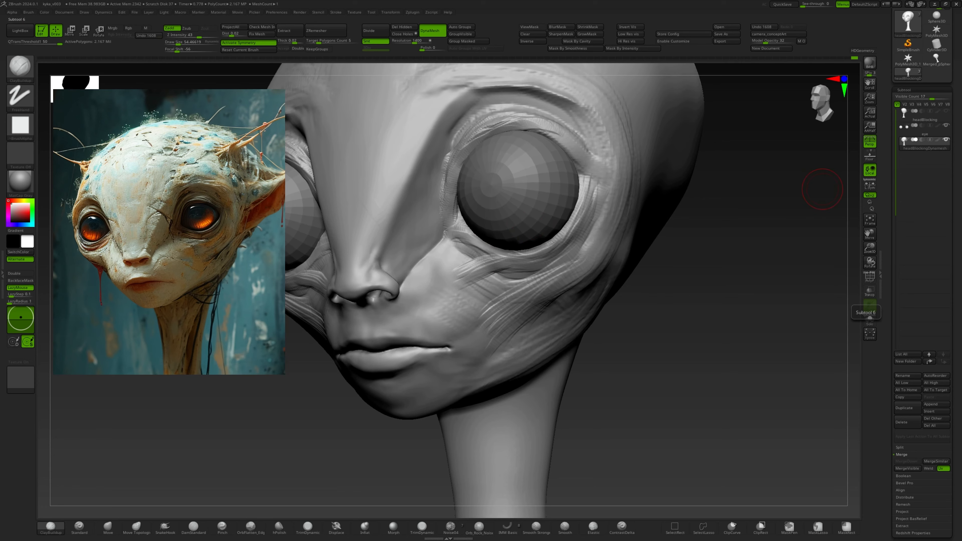
Resize the ClayBuildup brush and build up the side of the nose above the nostril.
right_click_drag(591, 163, 668, 183)
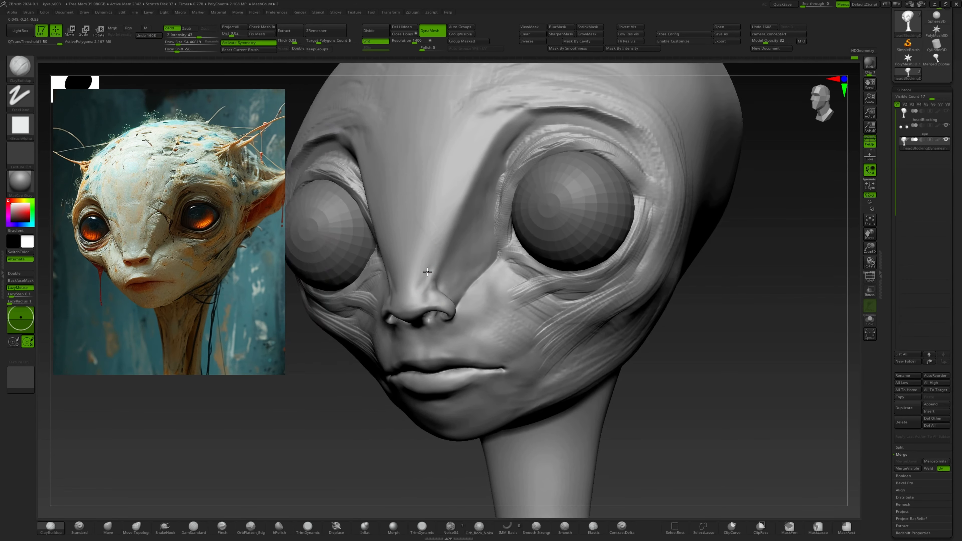
mouse_move(435, 234)
right_mouse_down("ctrl")
mouse_move(432, 273)
mouse_move(416, 282)
right_mouse_up("ctrl")
right_click_drag(467, 328, 450, 331)
key("s")
left_click_drag(450, 331, 447, 331)
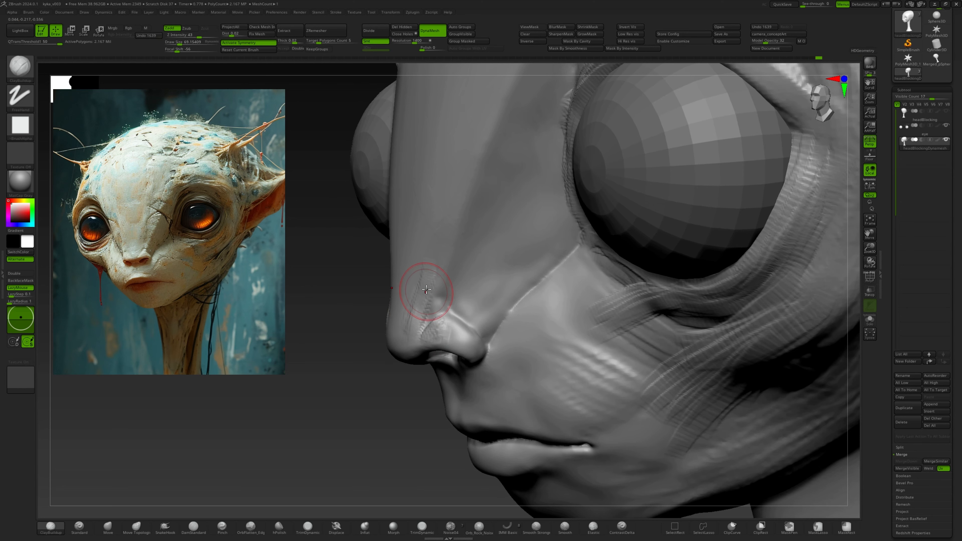
Carve the crease around the nostril wing with the DamStandard brush.
left_click(194, 527)
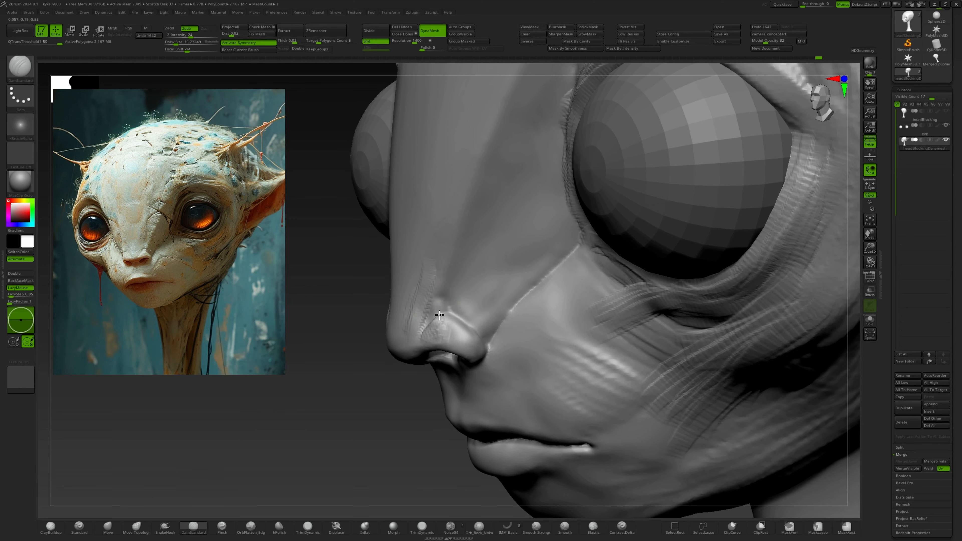
right_click_drag(462, 322, 483, 241)
key("s")
left_click_drag(477, 320, 488, 346)
right_click_drag(471, 237, 478, 280)
left_click_drag(454, 314, 489, 357)
mouse_move(478, 288)
right_mouse_down()
mouse_move(460, 282)
mouse_move(488, 303)
mouse_move(470, 303)
mouse_move(473, 324)
right_mouse_up()
Switch back to ClayBuildup, adjust the brush size and smooth the nostril wing.
left_click(50, 527)
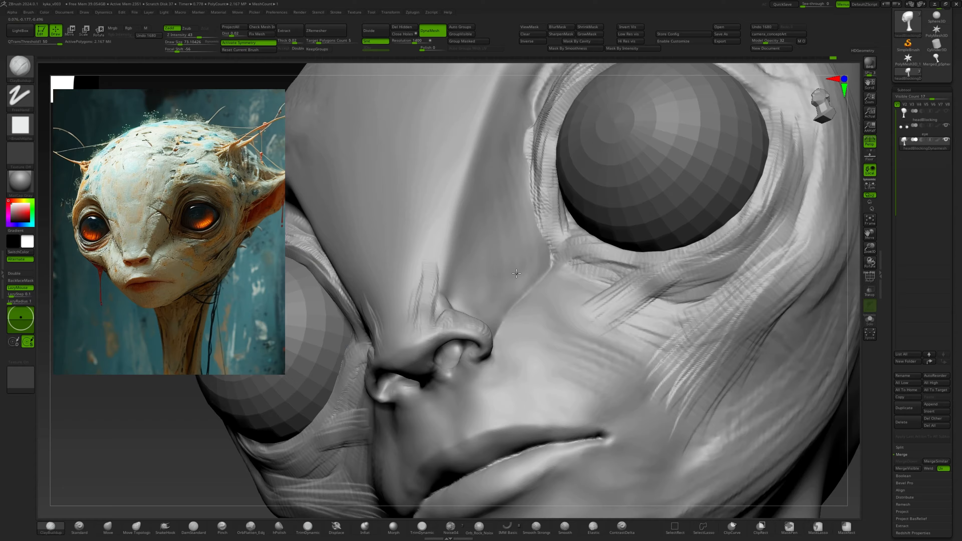
key("s")
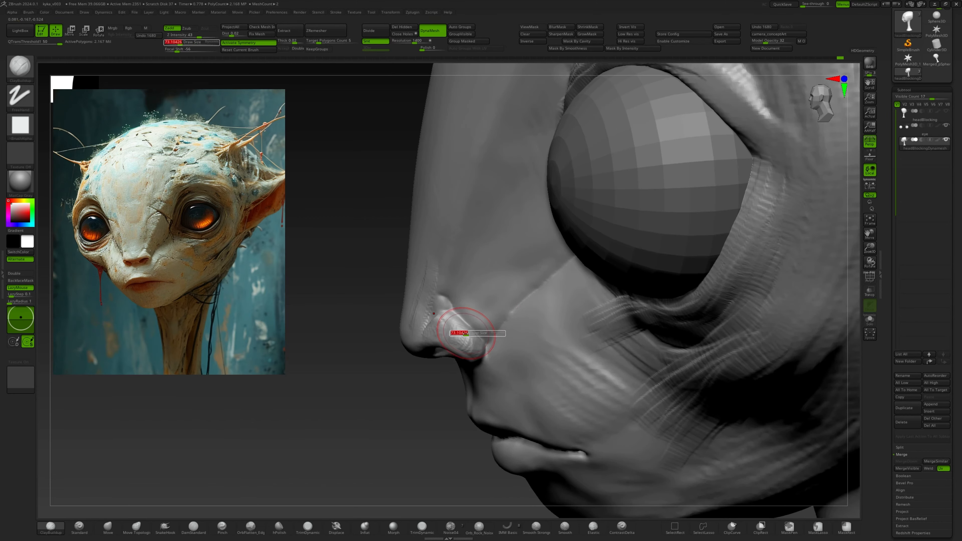
mouse_move(476, 311)
left_mouse_down("shift")
mouse_move(450, 318)
mouse_move(460, 332)
left_mouse_up("shift")
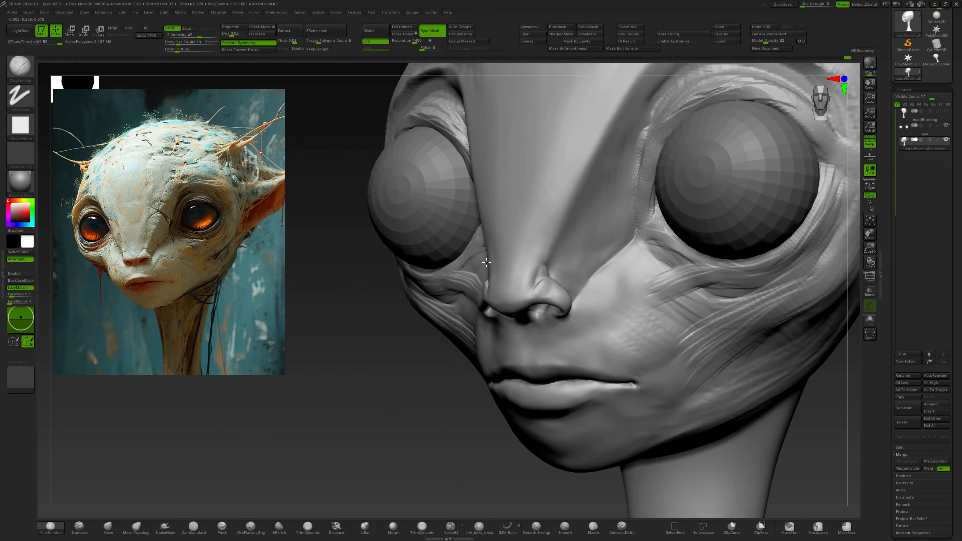
Build up the ridges beside the nose bridge and the underside of the nose, and smooth the nose tip.
right_click_drag(486, 262, 567, 278)
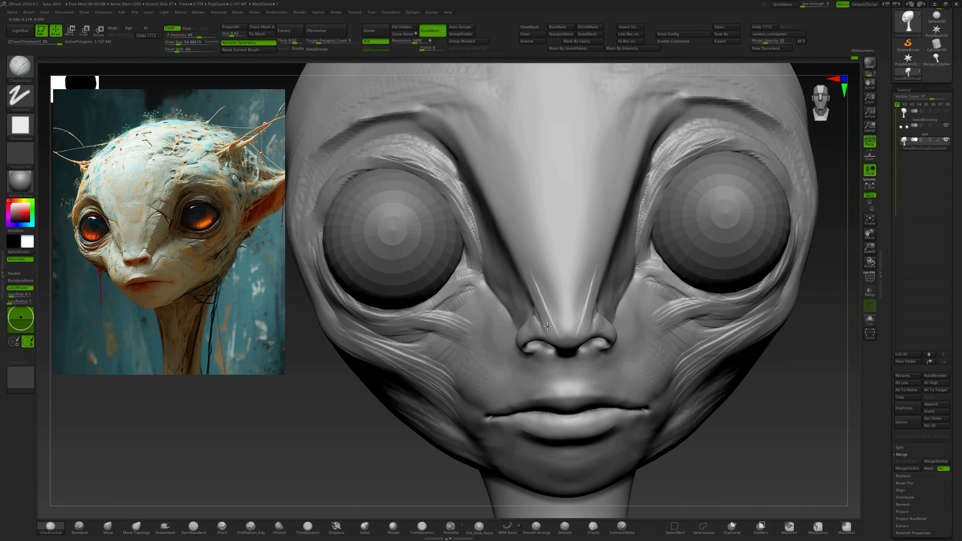
left_click_drag(548, 326, 541, 294)
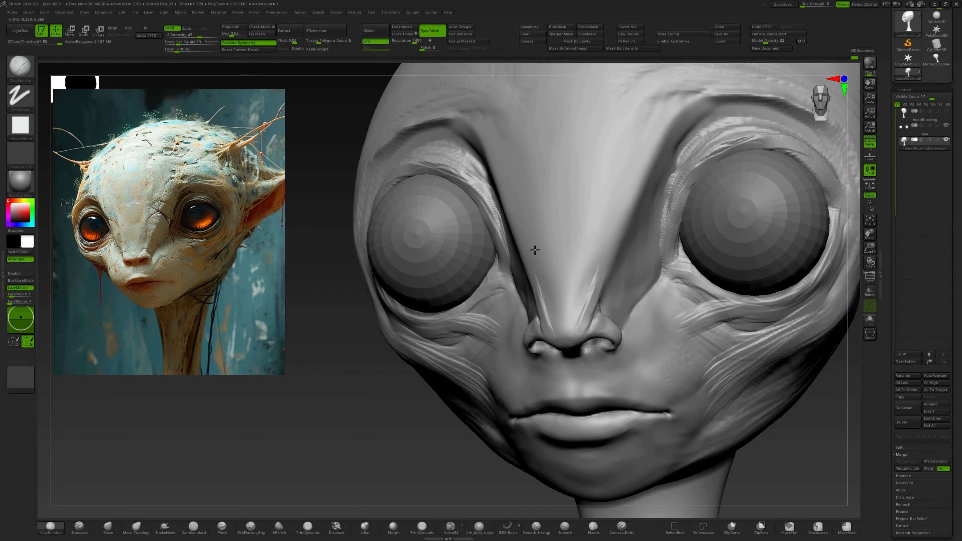
right_click_drag(564, 250, 545, 245)
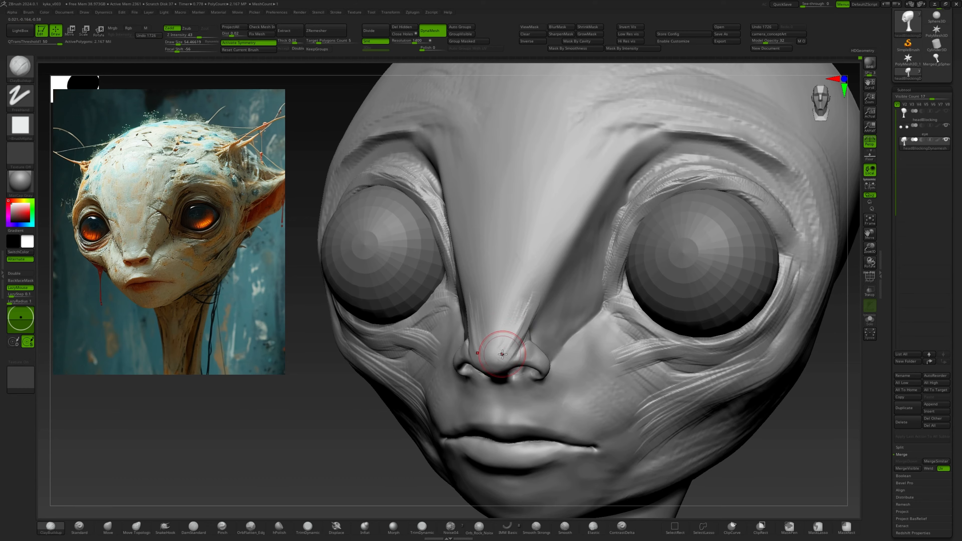
mouse_move(502, 354)
right_mouse_down()
mouse_move(507, 338)
mouse_move(516, 363)
right_mouse_up()
mouse_move(518, 381)
left_mouse_down()
mouse_move(519, 372)
mouse_move(506, 394)
left_mouse_up()
right_click_drag(470, 370, 436, 337)
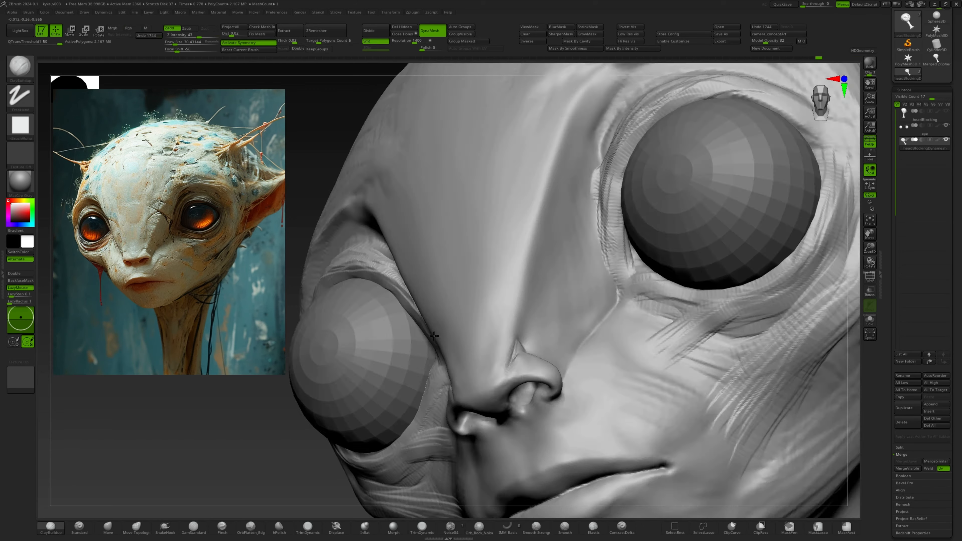
left_click_drag(492, 346, 500, 335, "shift")
Reshape the curve of the upper lip from below the chin with the Move brush.
mouse_move(500, 335)
right_mouse_down()
mouse_move(509, 301)
mouse_move(551, 280)
mouse_move(522, 303)
mouse_move(531, 315)
mouse_move(515, 311)
mouse_move(111, 504)
right_mouse_up()
left_click(107, 525)
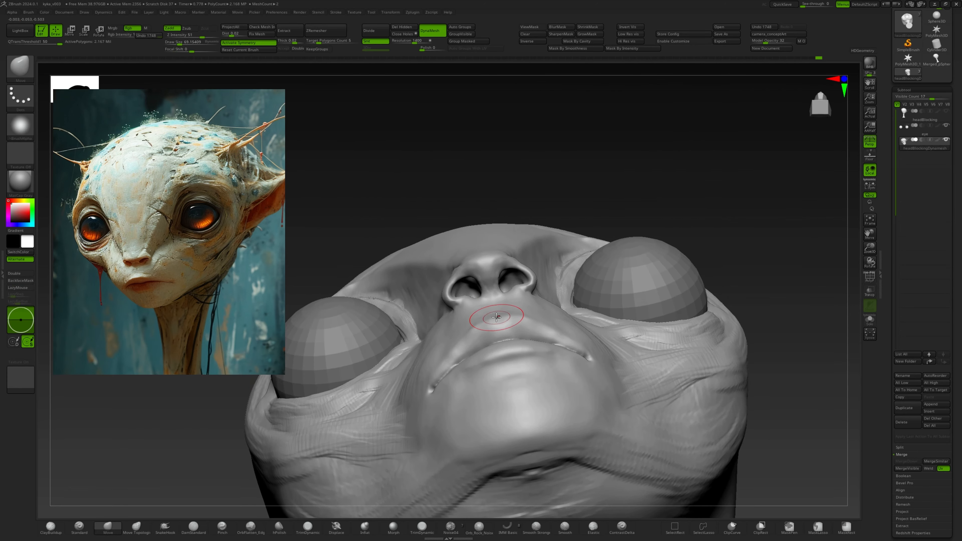
left_click_drag(499, 314, 499, 318)
right_click_drag(500, 319, 470, 336)
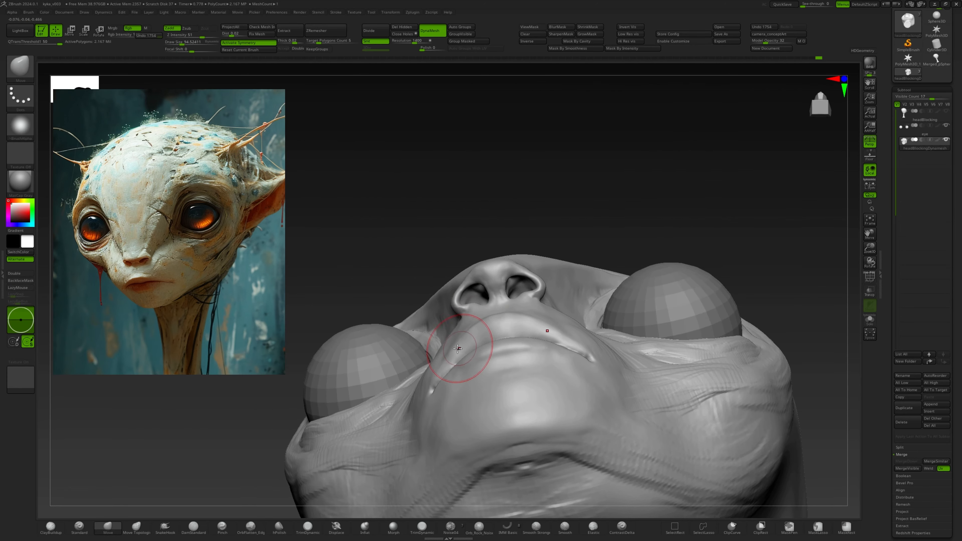
left_click_drag(457, 349, 456, 354)
Adjust the middle of the lip line and the mouth corners with the Move brush.
mouse_move(456, 353)
right_mouse_down()
mouse_move(500, 430)
mouse_move(476, 297)
right_mouse_up()
left_click_drag(477, 293, 479, 298)
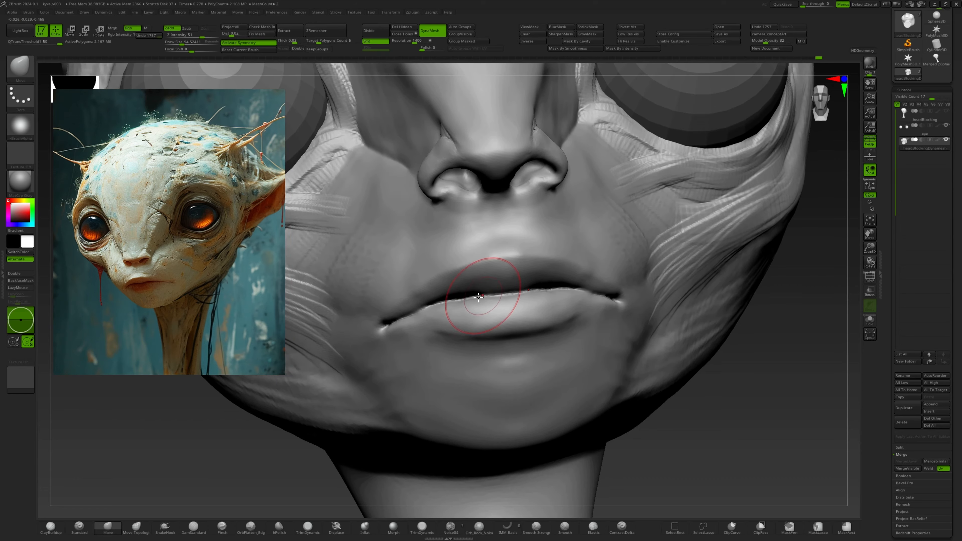
right_click_drag(455, 294, 465, 307)
left_click_drag(399, 312, 395, 308)
Select the eyeballs and subdivide them to give them a smooth surface.
mouse_move(461, 178)
right_mouse_down()
mouse_move(533, 320)
mouse_move(482, 325)
mouse_move(486, 337)
right_mouse_up()
right_click_drag(487, 337, 477, 316)
right_click_drag(674, 243, 552, 416)
left_click(639, 265, "alt")
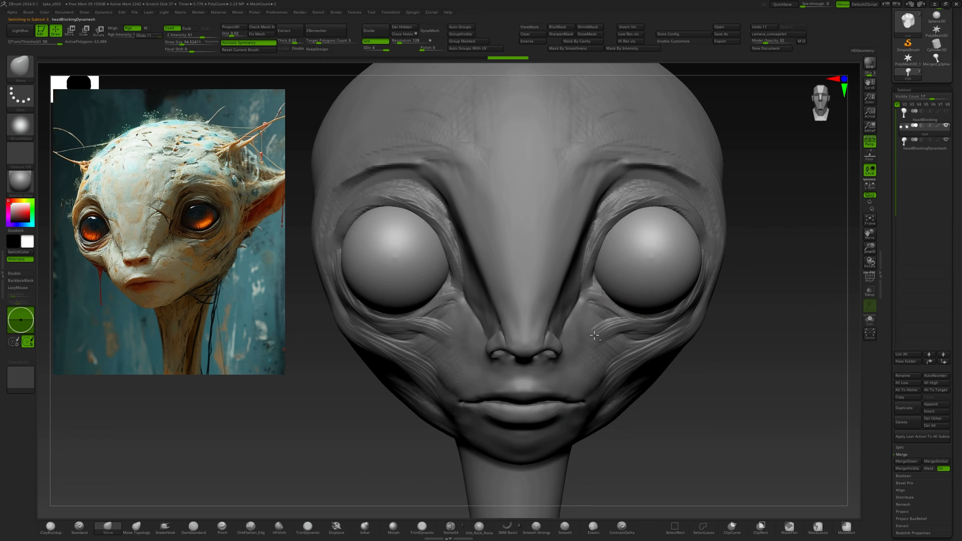
Build up the cheek below the inner eye corner with ClayBuildup and smooth the cheek and eyelid surfaces.
left_click(50, 528)
mouse_move(666, 250)
right_mouse_down()
mouse_move(610, 262)
mouse_move(633, 327)
right_mouse_up()
mouse_move(633, 327)
left_mouse_down()
mouse_move(621, 322)
mouse_move(604, 343)
mouse_move(599, 395)
left_mouse_up()
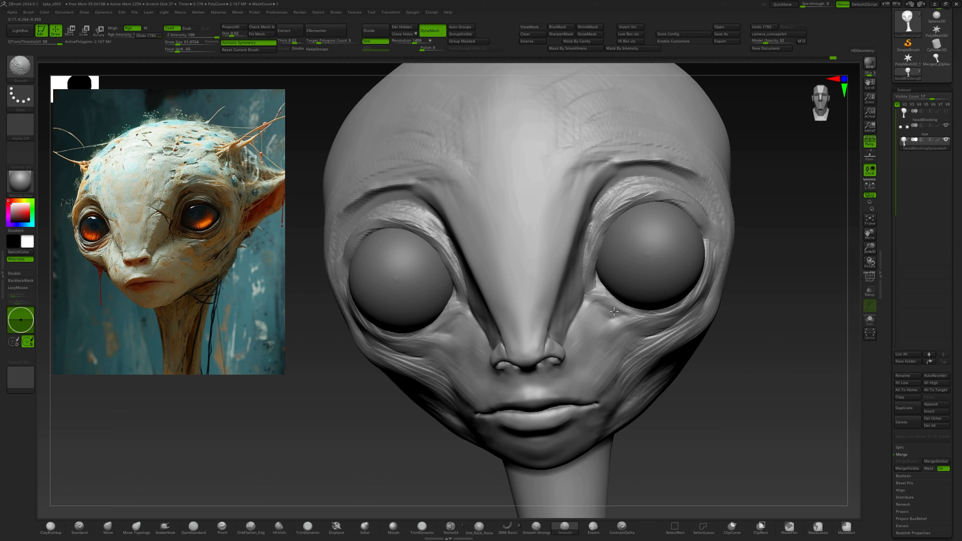
mouse_move(614, 311)
left_mouse_down("shift")
mouse_move(623, 314)
mouse_move(606, 322)
left_mouse_up("shift")
left_click_drag(606, 323, 617, 320, "shift")
mouse_move(663, 212)
right_mouse_down()
mouse_move(607, 208)
mouse_move(568, 272)
right_mouse_up()
mouse_move(629, 274)
left_mouse_down("shift")
mouse_move(583, 271)
mouse_move(548, 299)
left_mouse_up("shift")
Carve a crease along the upper eyelid fold with DamStandard, continuing towards the inner eye corner.
left_click(194, 527)
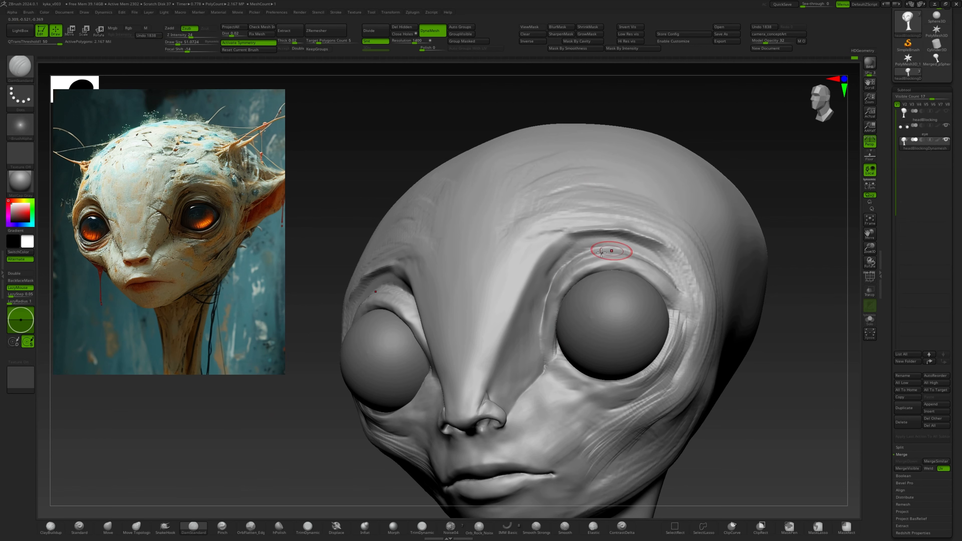
left_click_drag(601, 253, 637, 240)
mouse_move(638, 240)
right_mouse_down()
mouse_move(636, 223)
mouse_move(648, 224)
right_mouse_up()
right_click_drag(593, 167, 632, 195)
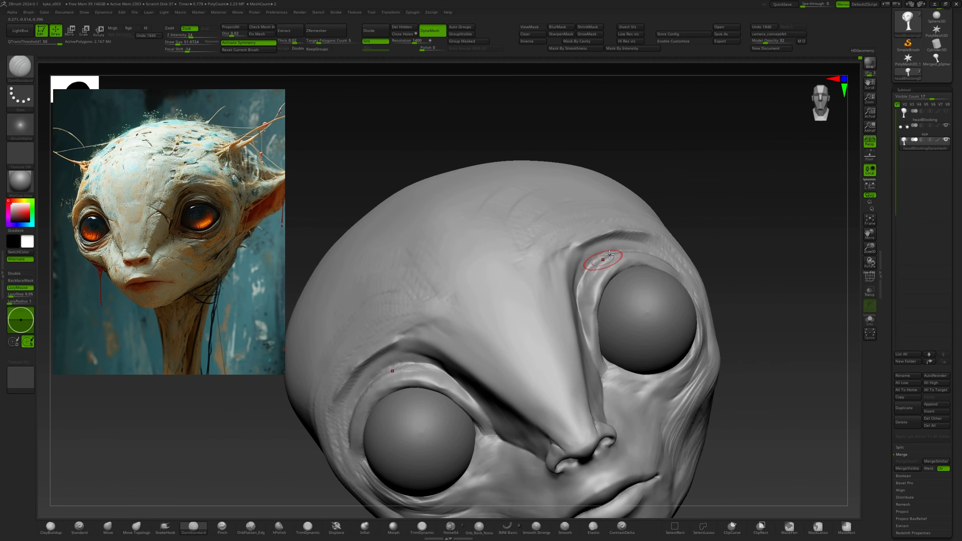
left_click_drag(607, 260, 594, 271)
mouse_move(595, 271)
right_mouse_down()
mouse_move(579, 261)
mouse_move(606, 252)
mouse_move(606, 303)
mouse_move(591, 197)
right_mouse_up()
Fit the lower eyelid against the eyeball from below with a resized Move brush.
left_click(108, 526)
key("s")
left_click_drag(564, 353, 573, 353)
left_click_drag(576, 359, 572, 353)
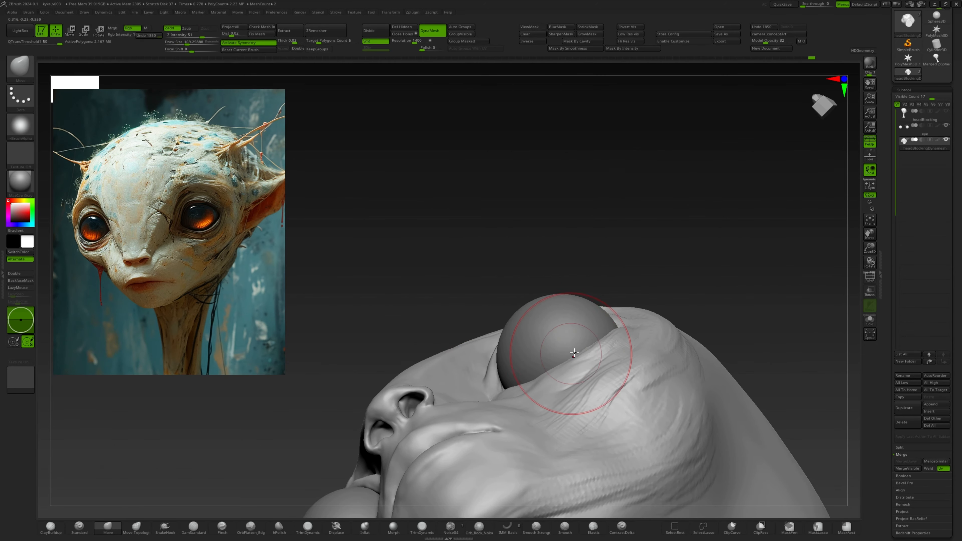
right_click_drag(598, 341, 607, 331)
left_click_drag(583, 351, 579, 344)
right_click_drag(579, 344, 511, 379)
left_click_drag(510, 380, 506, 371)
left_click_drag(534, 367, 532, 355)
Reshape the upper eyelid edge over the eyeball from above with the Move brush.
right_click_drag(534, 352, 568, 455)
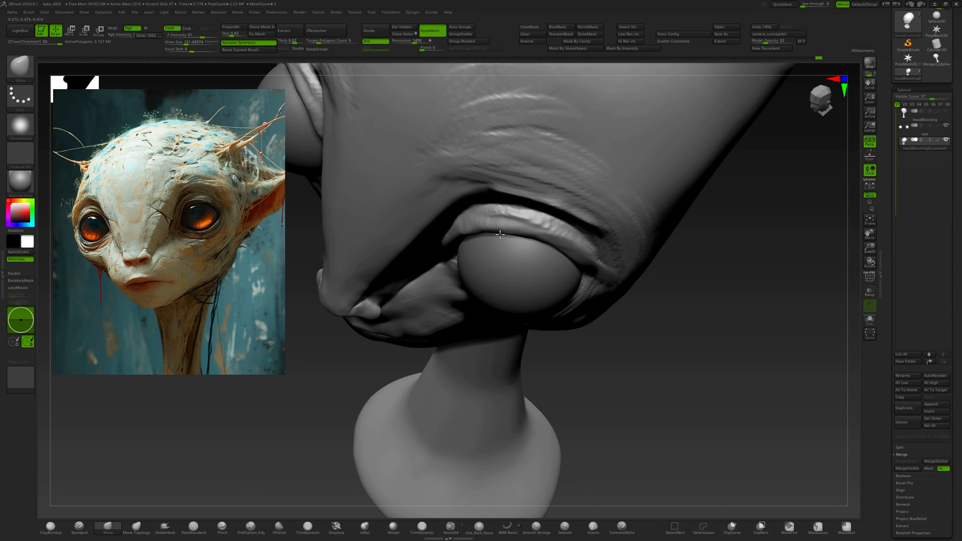
left_click_drag(500, 234, 504, 227)
left_click_drag(505, 229, 510, 221)
right_click_drag(573, 235, 553, 148)
Reshape the inner eyelid corner with a smaller Move brush and smooth along the upper lid.
key("s")
left_click_drag(463, 274, 444, 268)
left_click_drag(442, 289, 456, 243)
key("s")
left_click_drag(458, 247, 449, 250)
left_click_drag(461, 251, 458, 250)
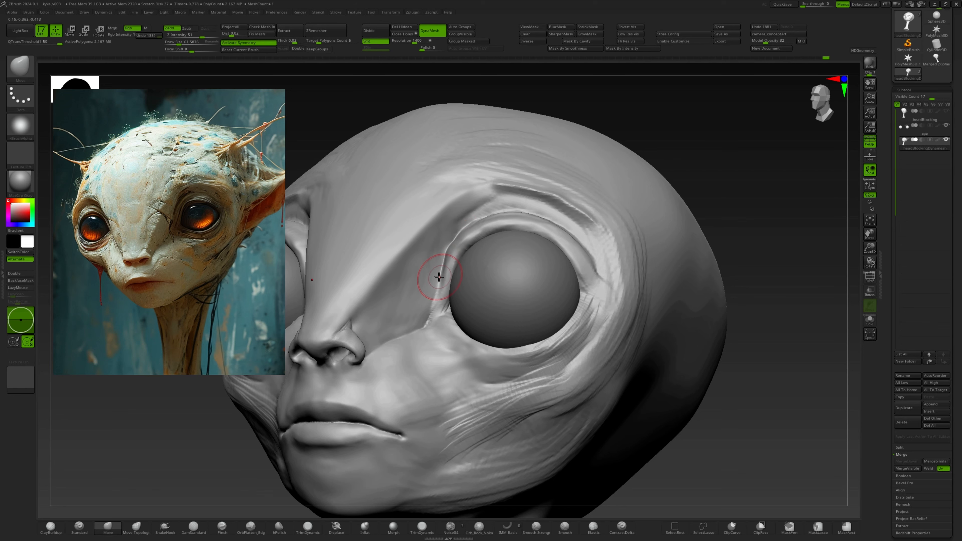
left_click_drag(449, 241, 509, 223, "shift")
Build up the inner part of the upper eyelid with ClayBuildup and smooth it.
right_click_drag(530, 176, 569, 351)
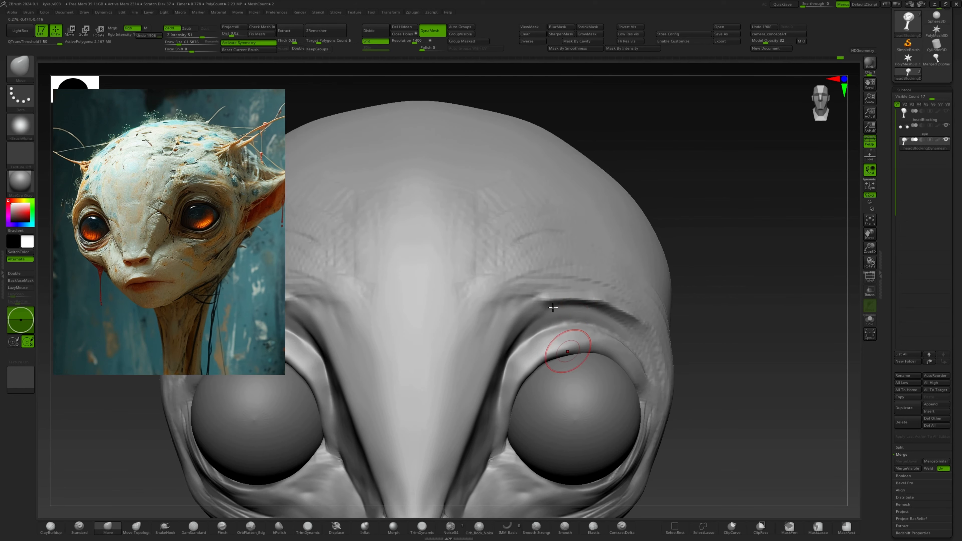
right_click_drag(519, 218, 503, 276)
key("b")
key("c")
key("b")
left_click_drag(548, 247, 510, 253)
left_click_drag(509, 253, 517, 241, "shift")
Carve a crease along the inner side of the eyelid with DamStandard.
right_click_drag(227, 478, 109, 479)
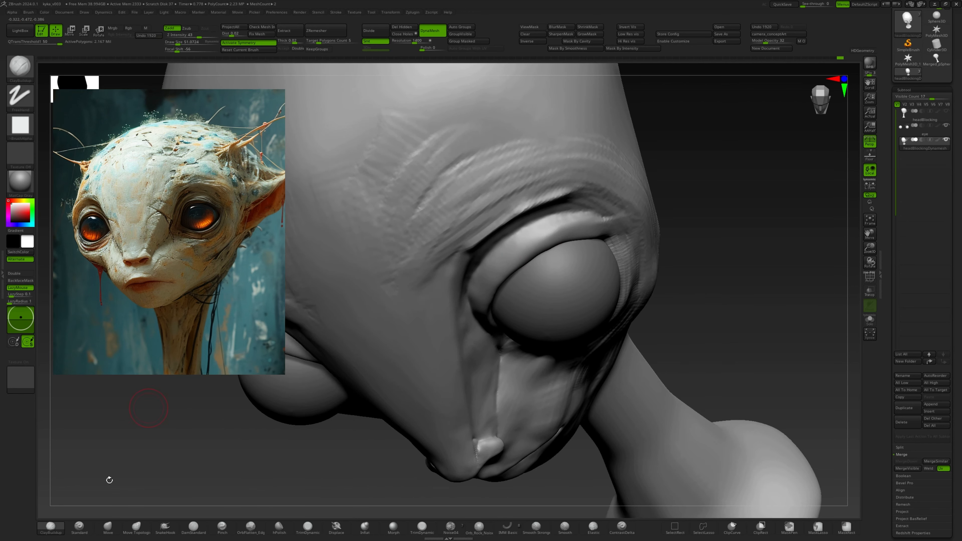
left_click(194, 527)
right_click_drag(201, 474, 611, 245)
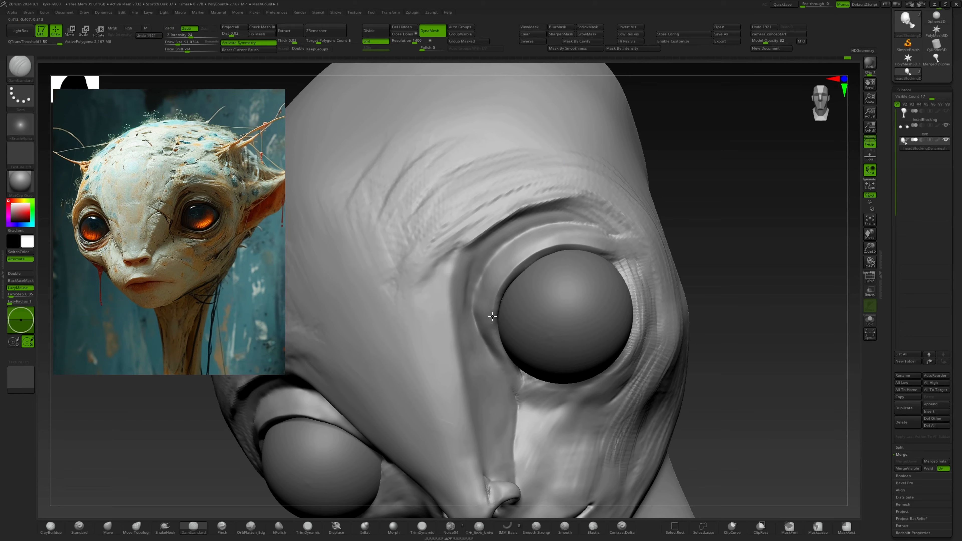
left_click_drag(492, 316, 497, 351)
Build up the outer part of the upper eyelid with ClayBuildup and smooth along the lid.
mouse_move(473, 288)
right_mouse_down()
mouse_move(511, 307)
mouse_move(520, 326)
right_mouse_up()
key("b")
key("c")
key("b")
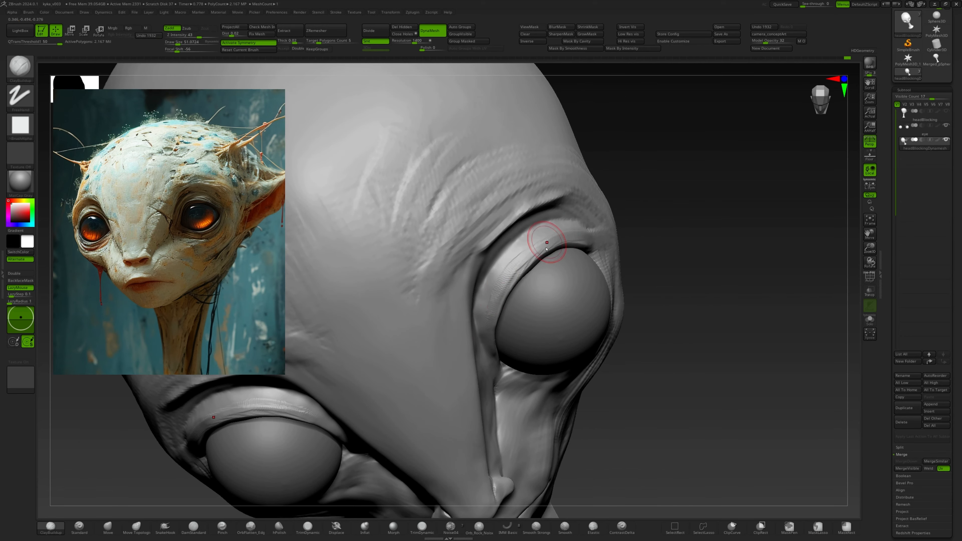
mouse_move(547, 249)
left_mouse_down()
mouse_move(511, 288)
mouse_move(538, 241)
left_mouse_up()
mouse_move(681, 341)
right_mouse_down()
mouse_move(531, 326)
mouse_move(599, 319)
right_mouse_up()
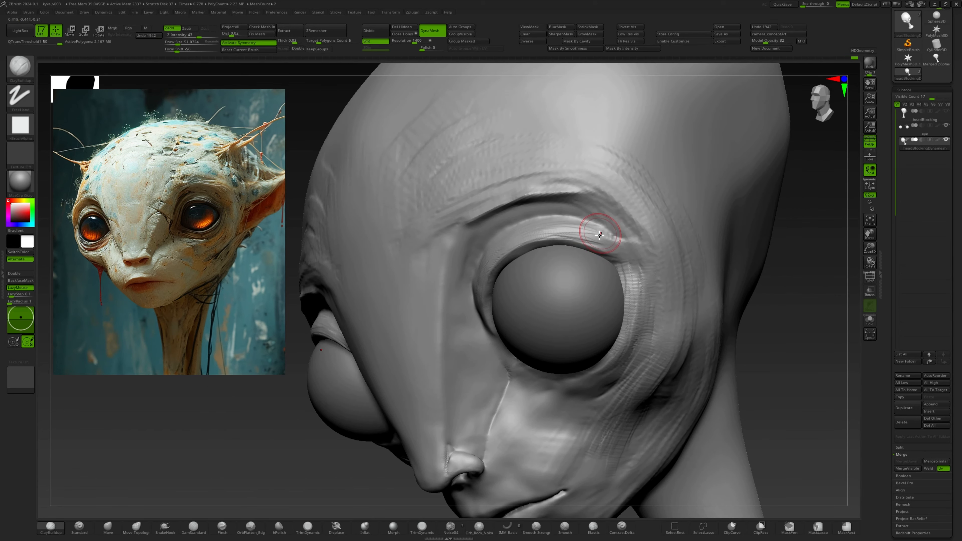
left_click_drag(600, 234, 573, 229, "shift")
Add volume along the upper eyelid from the inner corner over the eyeball with ClayBuildup.
mouse_move(583, 243)
right_mouse_down()
mouse_move(599, 224)
mouse_move(530, 308)
right_mouse_up()
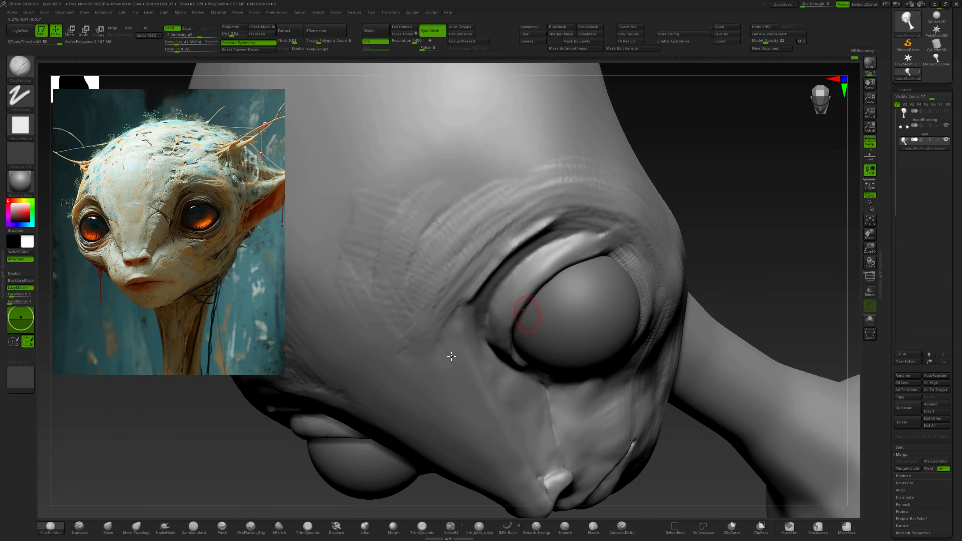
mouse_move(530, 308)
left_mouse_down()
mouse_move(603, 232)
mouse_move(583, 245)
left_mouse_up()
left_click_drag(514, 298, 550, 265)
right_click_drag(549, 265, 628, 284)
Adjust the inner eyelid edge against the eyeball with a resized Move brush.
left_click(108, 527)
mouse_move(574, 263)
right_mouse_down()
mouse_move(560, 280)
mouse_move(572, 227)
mouse_move(538, 284)
mouse_move(565, 322)
mouse_move(554, 275)
mouse_move(507, 296)
mouse_move(508, 284)
right_mouse_up()
key("s")
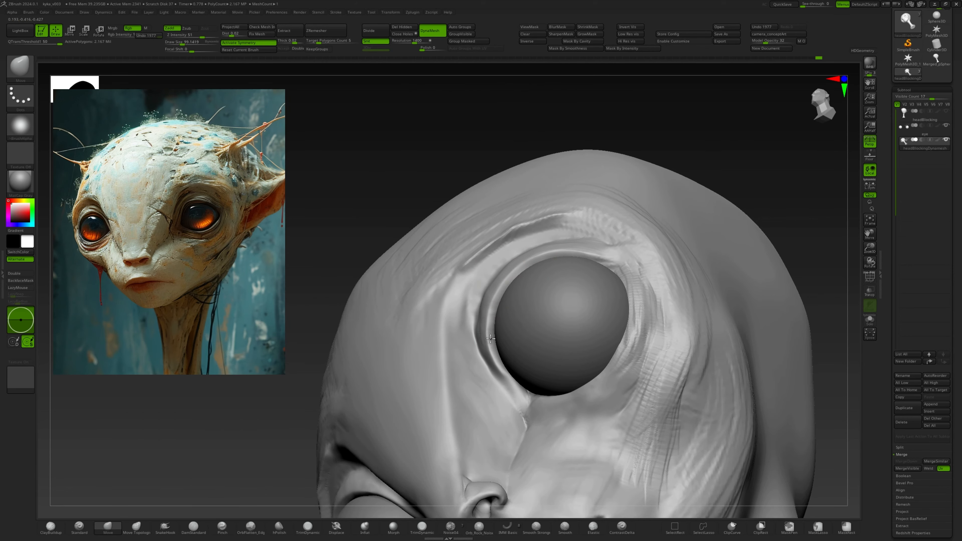
left_click_drag(491, 338, 494, 336)
right_click_drag(494, 335, 554, 303)
Switch to the concept art camera view and save the project as kyka_v004.
key("f")
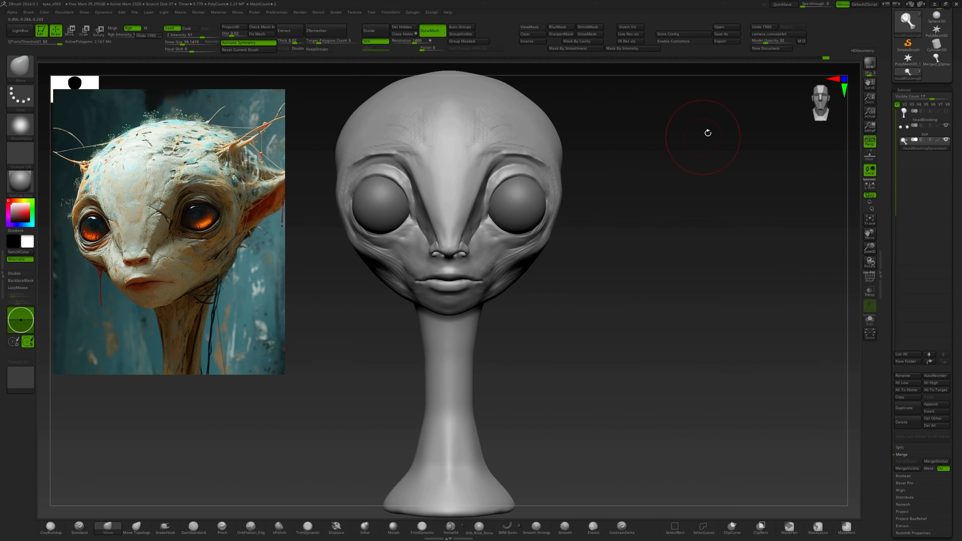
left_click(769, 34)
left_click(726, 34)
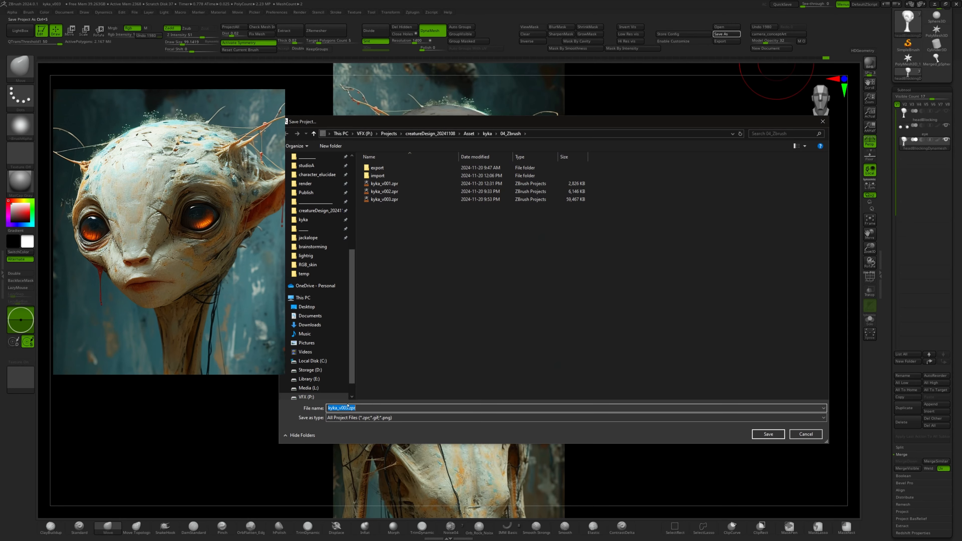
key("Delete")
type("4")
key("Return")
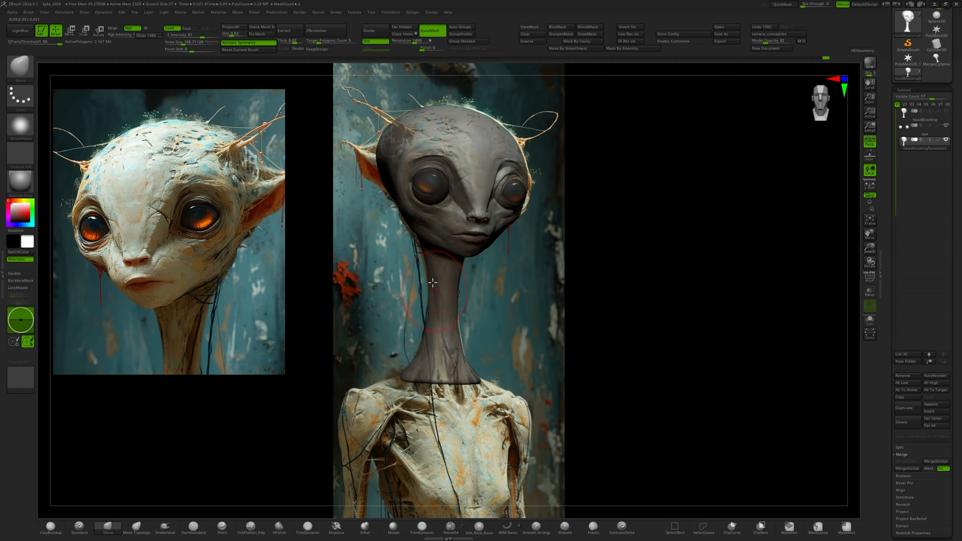
Nudge the jaw and crown outline toward the concept image with the Move brush and restore the concept art camera.
key("ctrl+z")
left_click_drag(409, 222, 405, 226)
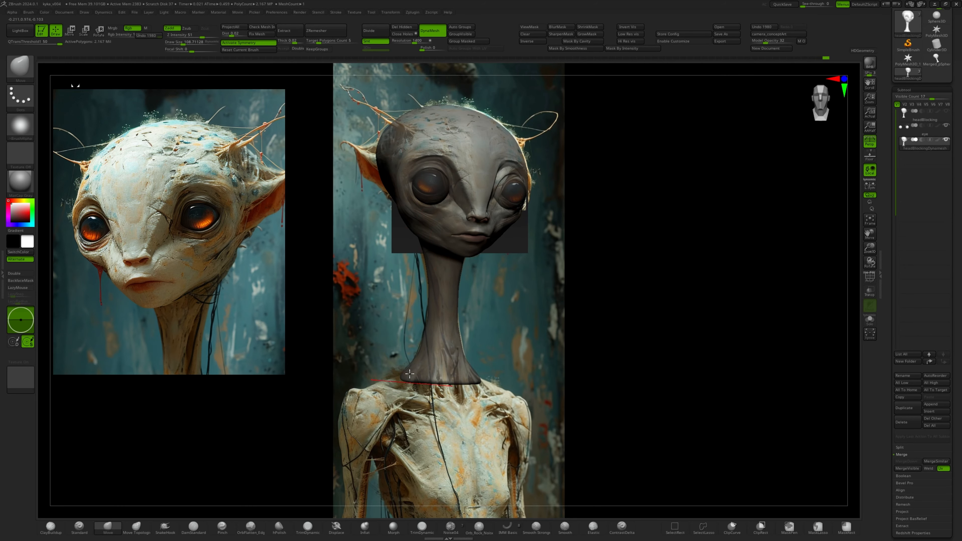
left_click_drag(487, 107, 489, 107)
left_click_drag(621, 114, 647, 110)
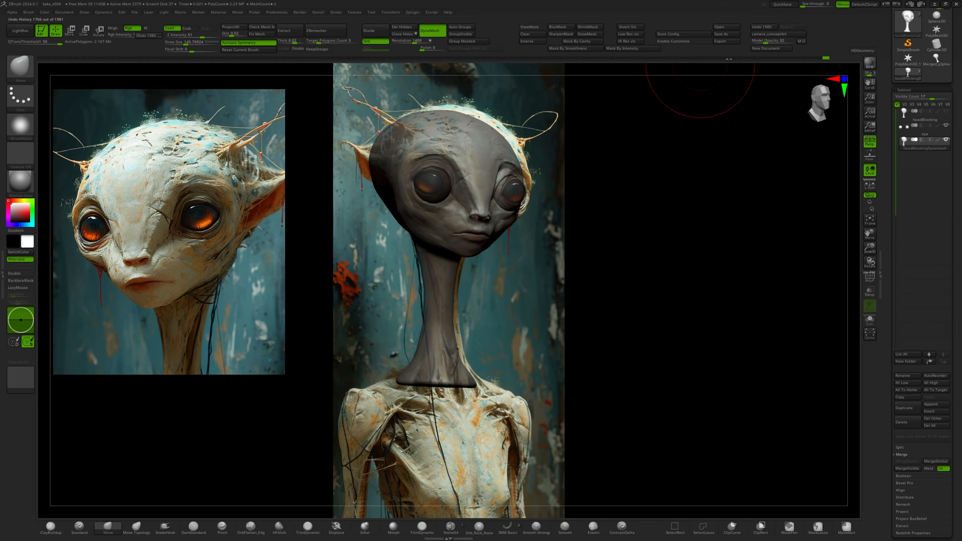
left_click(769, 35)
Fine-tune the head and neck silhouette against the concept image with the Move brush, undoing the last adjustment.
left_click_drag(483, 111, 482, 112)
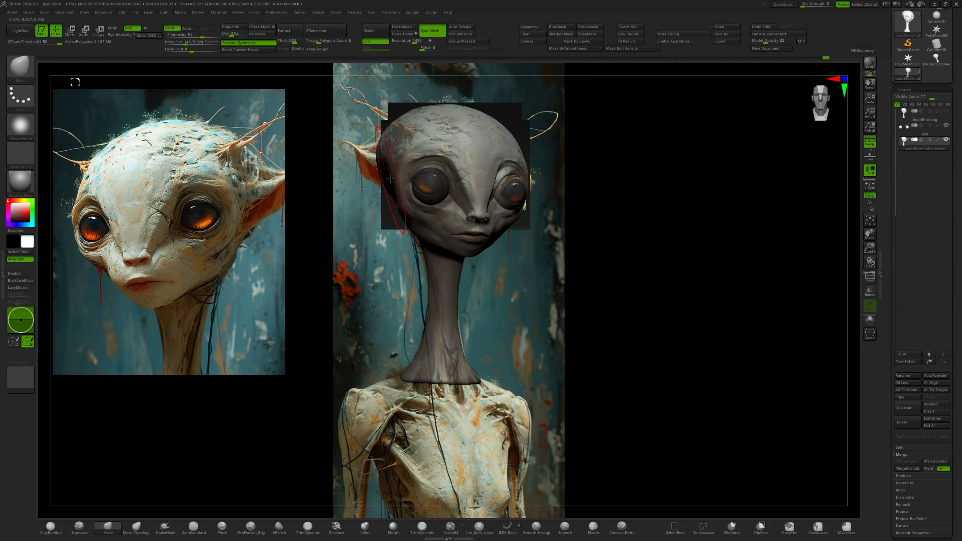
left_click_drag(486, 316, 521, 228)
left_click(773, 34)
left_click_drag(477, 347, 476, 350)
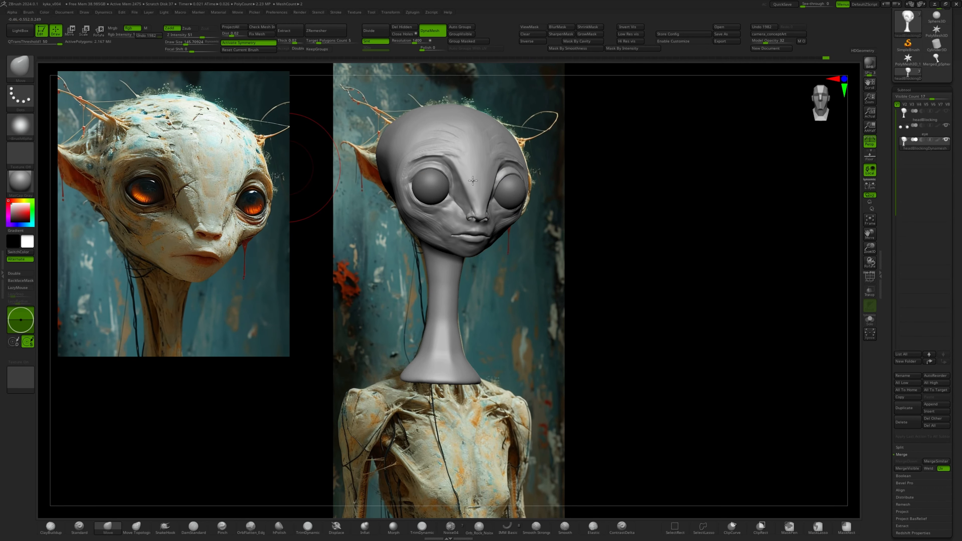
key("ctrl+z")
Reshape the lower eyelid and outer eye corner around the eyeball with the Move brush, checking the fit with transparency.
right_click_drag(474, 168, 472, 227)
mouse_move(472, 227)
right_mouse_down()
mouse_move(466, 212)
mouse_move(440, 225)
mouse_move(446, 205)
right_mouse_up()
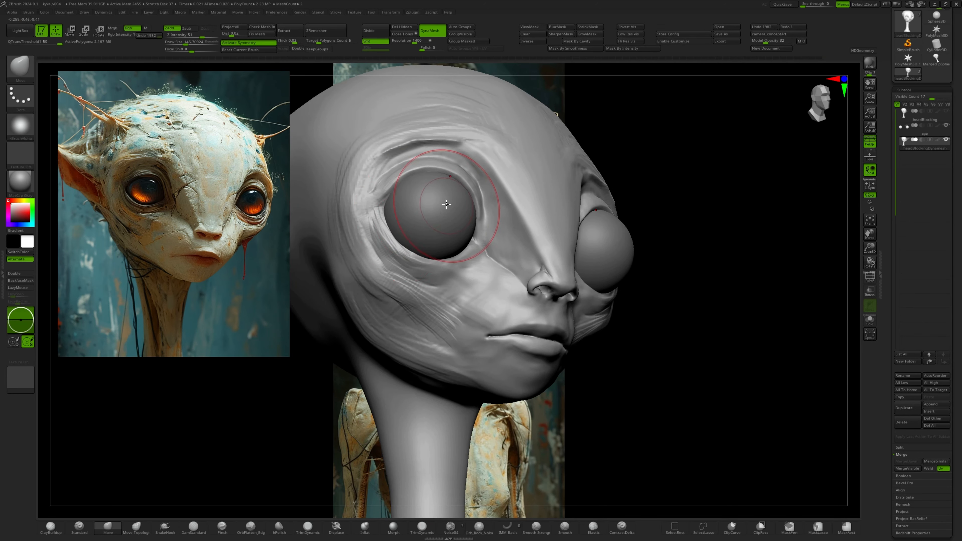
right_click_drag(409, 247, 421, 255)
left_click_drag(446, 233, 441, 238)
mouse_move(441, 238)
right_mouse_down()
mouse_move(386, 242)
mouse_move(393, 224)
mouse_move(390, 235)
right_mouse_up()
left_click_drag(373, 227, 367, 224)
mouse_move(393, 250)
right_mouse_down()
mouse_move(375, 265)
mouse_move(386, 297)
right_mouse_up()
left_click(870, 291)
left_click_drag(379, 232, 374, 232)
left_click(870, 291)
Isolate the head mesh, remesh it with DynaMesh and smooth the outer eyelid corner.
left_click(870, 320)
mouse_move(374, 232)
right_mouse_down()
mouse_move(333, 246)
mouse_move(368, 243)
right_mouse_up()
left_click_drag(766, 264, 780, 279, "ctrl")
left_click_drag(380, 230, 380, 219, "shift")
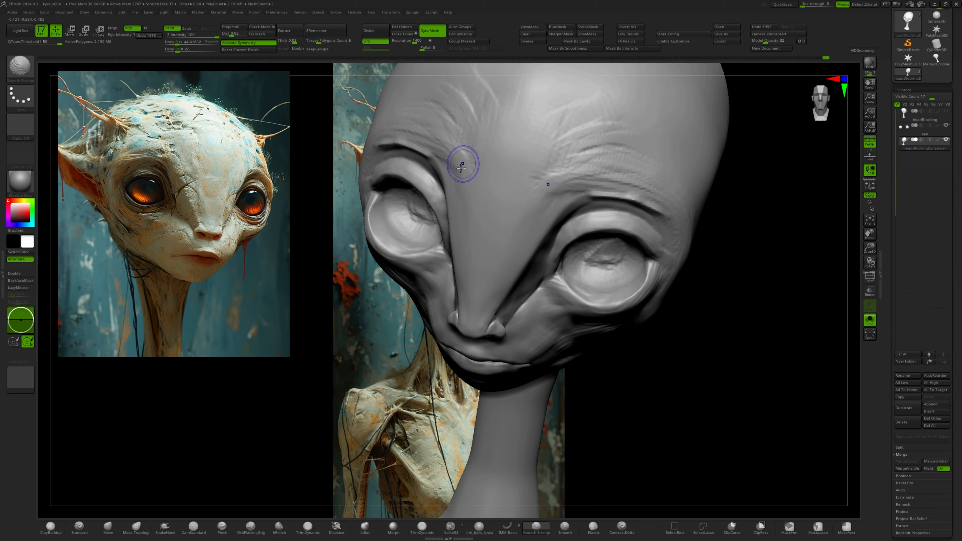
mouse_move(461, 168)
right_mouse_down()
mouse_move(386, 199)
mouse_move(372, 237)
right_mouse_up()
Rework the eyelid rim and the lower edge of the eye socket on the isolated head from several angles.
left_click_drag(373, 237, 375, 242)
mouse_move(376, 243)
right_mouse_down()
mouse_move(103, 386)
mouse_move(437, 284)
mouse_move(462, 178)
mouse_move(437, 262)
mouse_move(335, 255)
right_mouse_up()
left_click_drag(445, 320, 447, 320)
left_click_drag(436, 322, 429, 311)
mouse_move(430, 311)
right_mouse_down()
mouse_move(387, 279)
mouse_move(436, 299)
right_mouse_up()
left_click_drag(436, 299, 431, 292)
right_click_drag(431, 292, 402, 270)
left_click_drag(401, 270, 404, 266)
Build up the skin beside the outer eye corner with ClayBuildup and smooth it.
mouse_move(404, 266)
right_mouse_down()
mouse_move(463, 335)
mouse_move(505, 207)
mouse_move(545, 187)
right_mouse_up()
key("b")
key("c")
key("b")
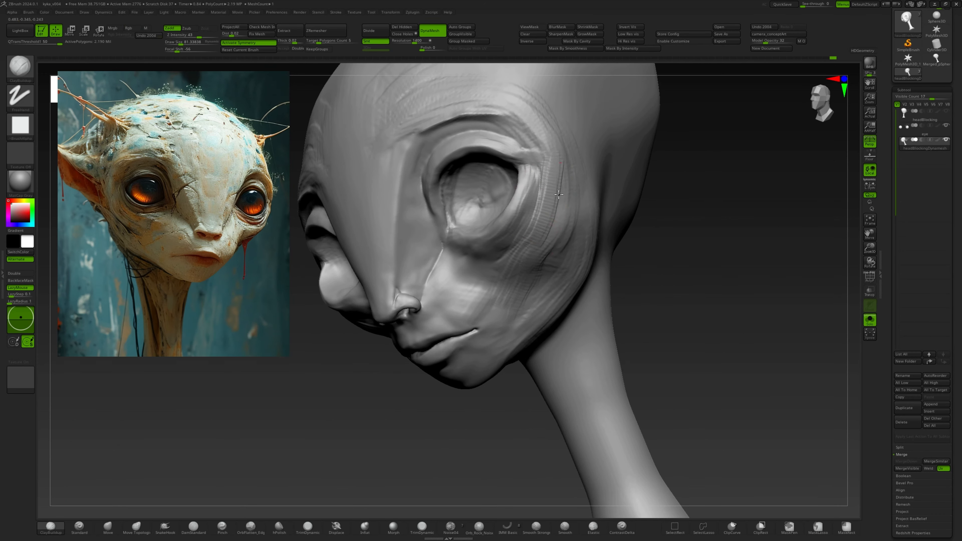
key("shift")
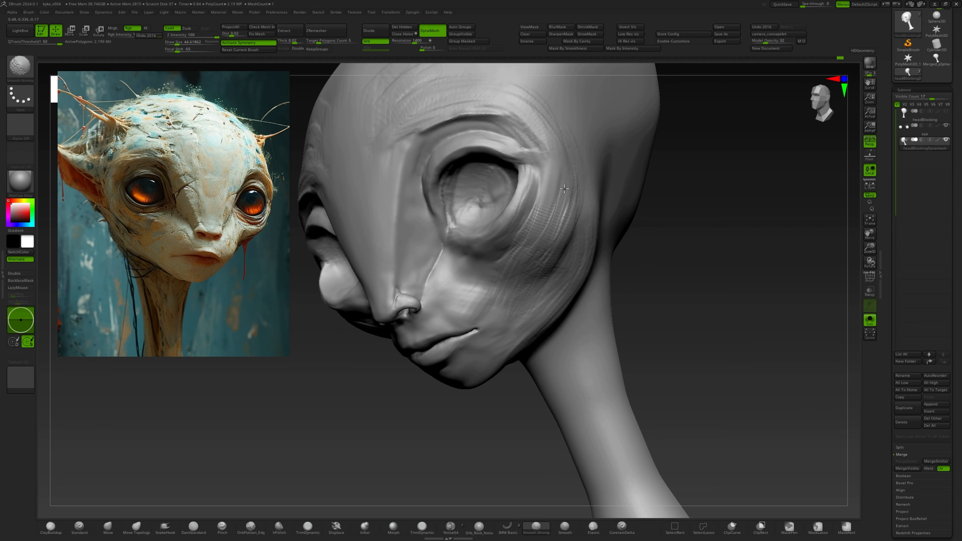
left_click_drag(525, 192, 524, 200, "shift")
mouse_move(524, 201)
right_mouse_down()
mouse_move(590, 201)
mouse_move(575, 230)
mouse_move(557, 151)
right_mouse_up()
Show the eyeballs again, then adjust the upper eyelid with the Move brush and smooth it.
key("alt+s")
right_click_drag(481, 257, 518, 229)
key("b")
key("m")
key("v")
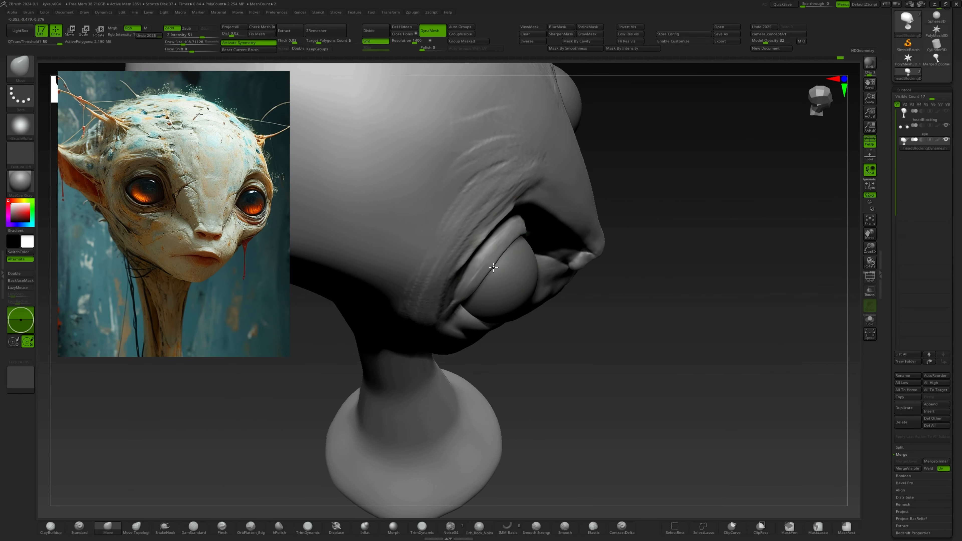
mouse_move(517, 170)
right_mouse_down()
mouse_move(530, 242)
mouse_move(502, 192)
mouse_move(519, 230)
right_mouse_up()
key("s")
left_click_drag(520, 230, 477, 260, "shift")
Reshape the lower eyelid from below with the Move brush.
mouse_move(477, 260)
right_mouse_down()
mouse_move(523, 259)
mouse_move(509, 333)
right_mouse_up()
left_click_drag(509, 334, 508, 353)
right_click_drag(507, 352, 491, 325)
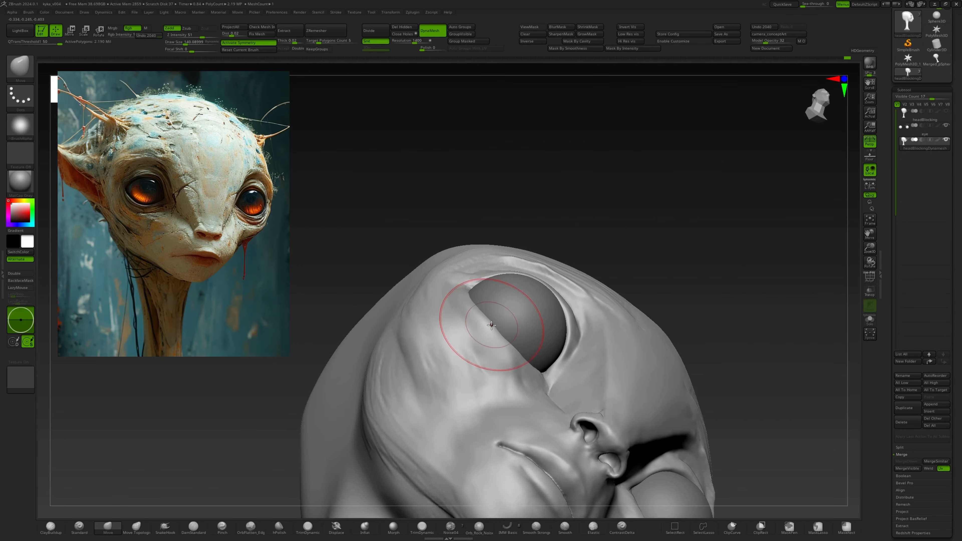
left_click_drag(505, 346, 496, 337)
mouse_move(496, 337)
right_mouse_down()
mouse_move(468, 327)
mouse_move(531, 292)
mouse_move(518, 242)
right_mouse_up()
Build up the brow fold above the eye with ClayBuildup and smooth it into the forehead.
mouse_move(526, 178)
left_mouse_down("shift")
mouse_move(498, 176)
mouse_move(563, 193)
left_mouse_up("shift")
mouse_move(563, 193)
right_mouse_down()
mouse_move(511, 260)
mouse_move(501, 212)
right_mouse_up()
key("b")
key("c")
key("b")
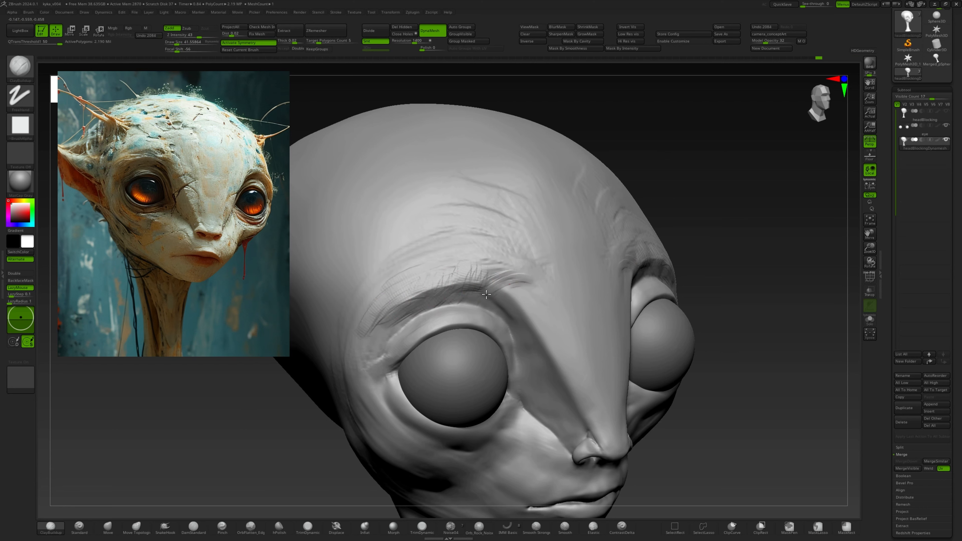
left_click_drag(486, 294, 522, 281, "shift")
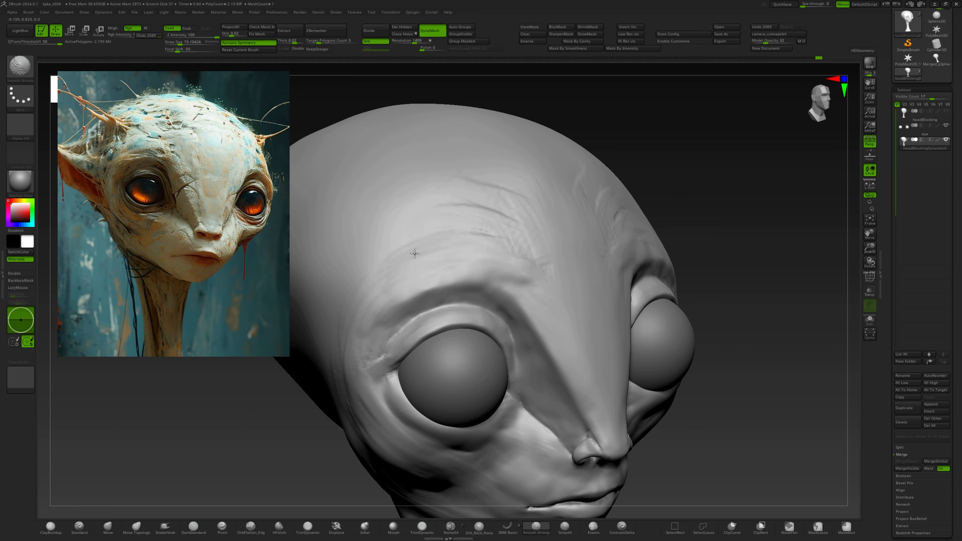
left_click_drag(414, 253, 473, 222, "shift")
Smooth out the wrinkle strokes across the forehead.
right_click_drag(509, 104, 507, 80, "ctrl")
right_click_drag(507, 79, 496, 182)
right_click_drag(496, 181, 530, 231, "ctrl")
left_click_drag(481, 193, 437, 225, "shift")
Smooth the cheek below the eye and the side of the jaw toward the chin.
left_click_drag(436, 403, 446, 351, "shift")
right_click_drag(492, 383, 471, 250, "alt")
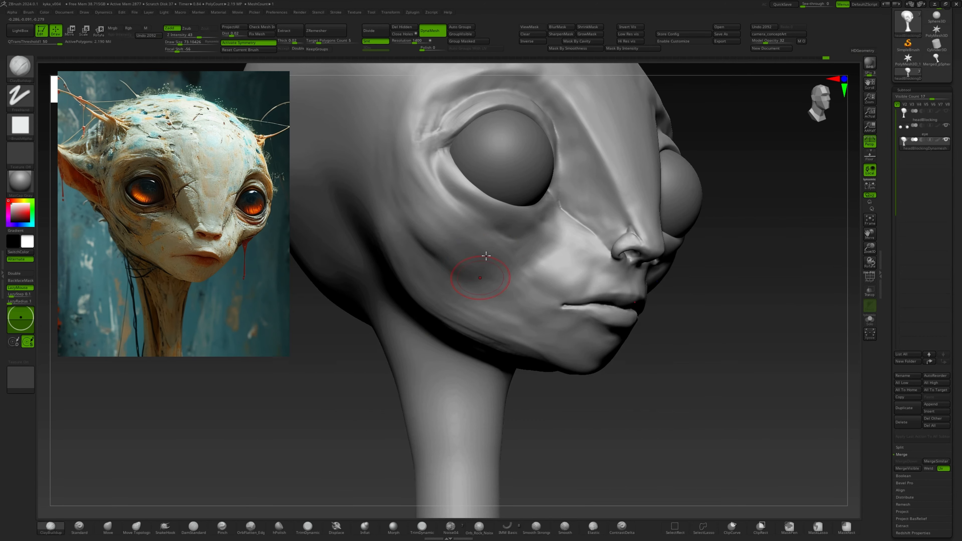
left_click_drag(487, 255, 473, 280, "shift")
right_click_drag(494, 257, 488, 151)
right_click_drag(454, 356, 453, 318, "alt")
left_click_drag(448, 322, 583, 301, "shift")
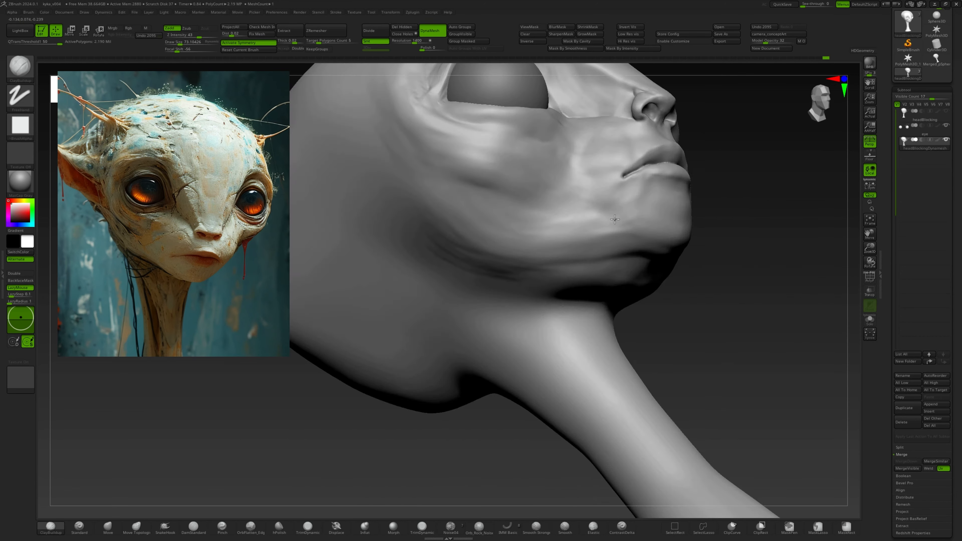
Build up the underside of the jaw where it meets the neck with ClayBuildup.
right_click_drag(606, 341, 625, 288)
mouse_move(644, 273)
left_mouse_down()
mouse_move(674, 307)
mouse_move(583, 245)
left_mouse_up()
right_click_drag(682, 228, 613, 303)
mouse_move(614, 303)
right_mouse_down("ctrl")
mouse_move(616, 272)
mouse_move(621, 322)
right_mouse_up("ctrl")
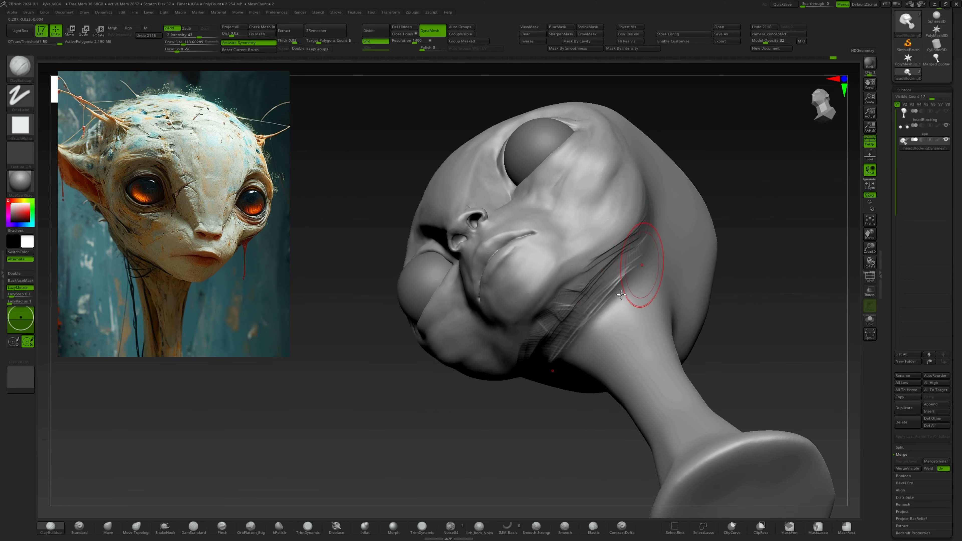
mouse_move(605, 341)
right_mouse_down()
mouse_move(643, 303)
mouse_move(640, 272)
right_mouse_up()
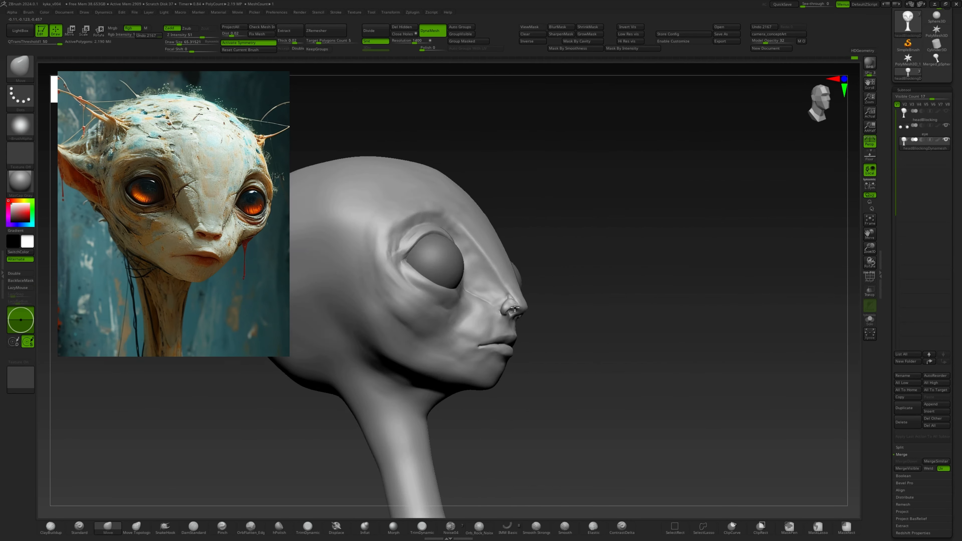
Adjust the lower eyelid and inner eye corner with the Move brush.
left_click_drag(606, 227, 634, 209)
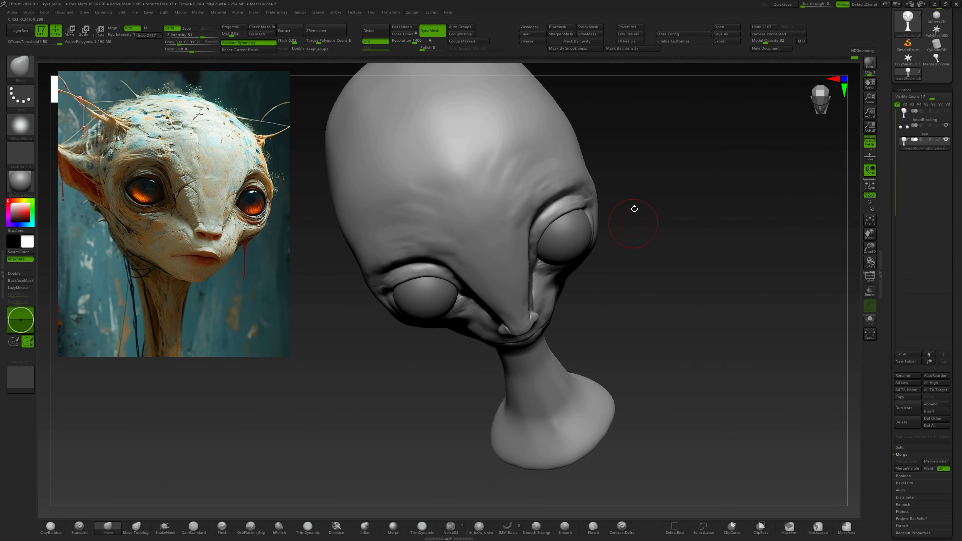
left_click_drag(562, 287, 565, 281)
mouse_move(564, 280)
right_mouse_down()
mouse_move(520, 210)
mouse_move(562, 332)
mouse_move(592, 337)
mouse_move(569, 333)
right_mouse_up()
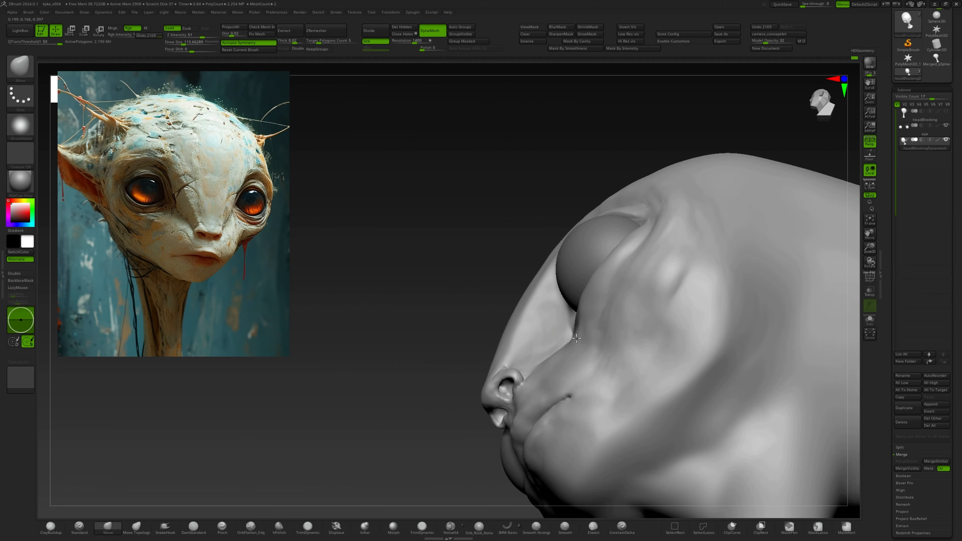
left_click_drag(576, 338, 578, 336)
right_click_drag(578, 336, 591, 322)
Build up the cheek beneath the inner eye with ClayBuildup and carve in the outer cheek.
key("b")
key("c")
key("b")
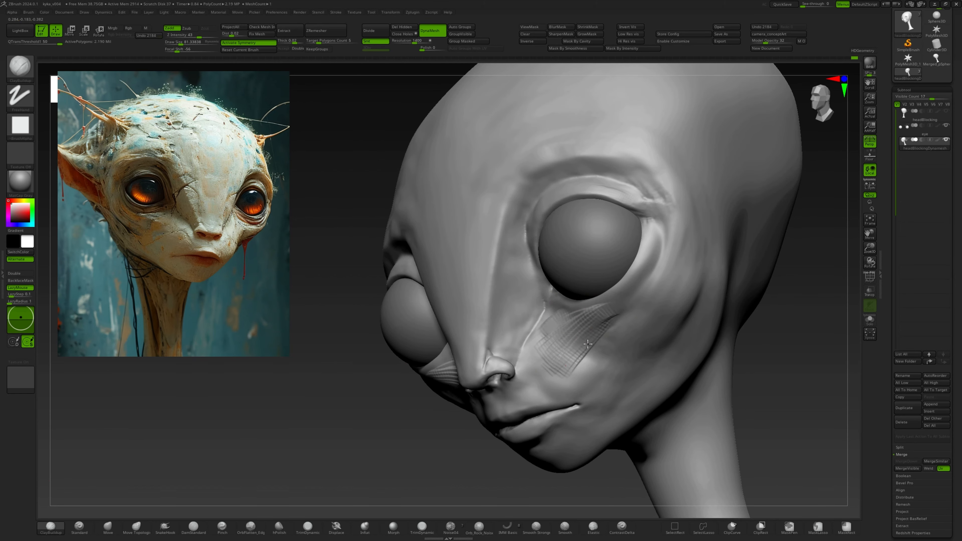
mouse_move(600, 320)
right_mouse_down()
mouse_move(661, 303)
mouse_move(653, 357)
mouse_move(592, 333)
mouse_move(609, 309)
mouse_move(571, 327)
mouse_move(644, 305)
right_mouse_up()
mouse_move(654, 308)
left_mouse_down("alt")
mouse_move(624, 299)
mouse_move(605, 329)
left_mouse_up("alt")
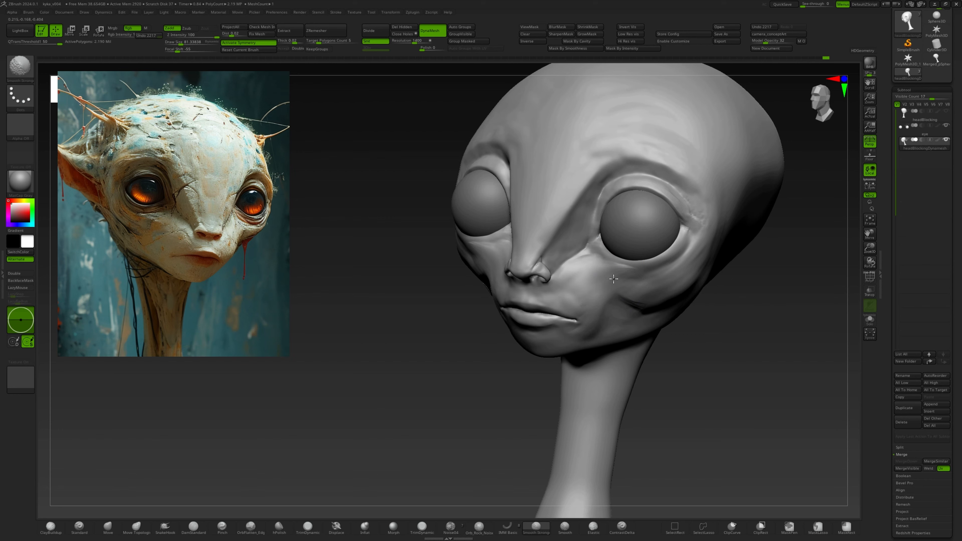
Refine the outer cheek and the temple beside the eye, smoothing them into the head.
mouse_move(613, 297)
right_mouse_down()
mouse_move(636, 290)
mouse_move(596, 279)
right_mouse_up()
mouse_move(676, 250)
left_mouse_down()
mouse_move(641, 274)
mouse_move(668, 247)
left_mouse_up()
right_click_drag(669, 246, 639, 277)
left_click_drag(653, 278, 675, 214, "shift")
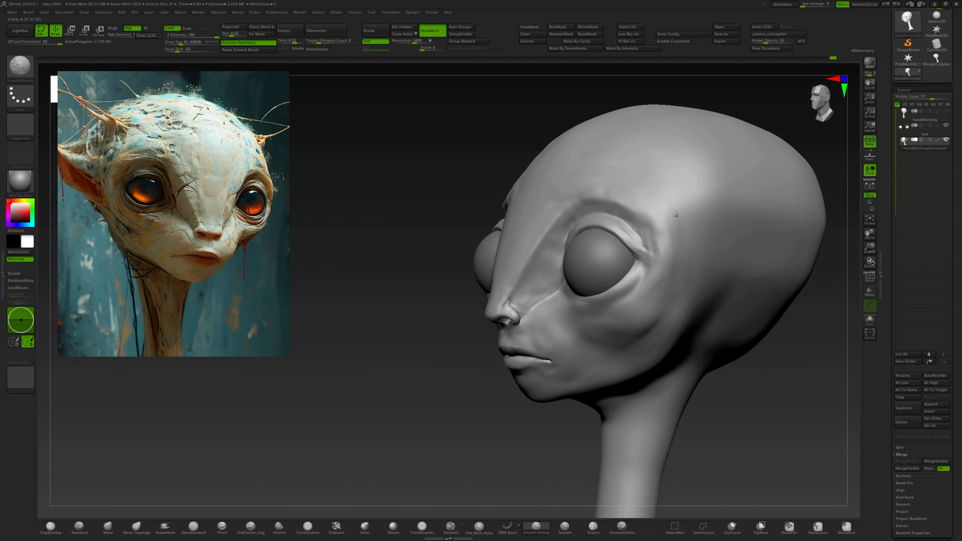
mouse_move(675, 215)
right_mouse_down()
mouse_move(674, 229)
mouse_move(656, 189)
right_mouse_up()
mouse_move(657, 189)
left_mouse_down()
mouse_move(655, 273)
mouse_move(645, 217)
left_mouse_up()
right_click_drag(646, 216, 697, 231)
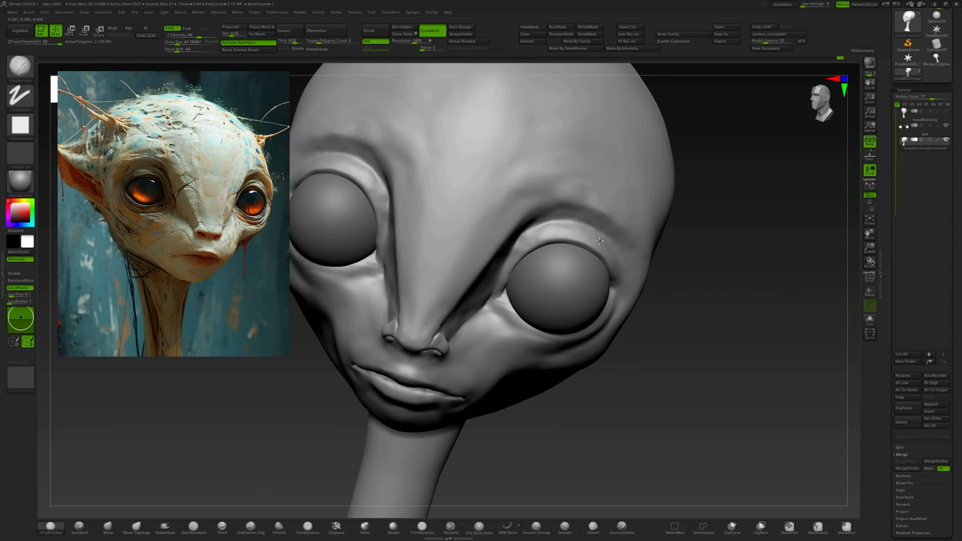
Smooth the area above the upper eyelid and refine the lid crease with the Move brush.
right_click_drag(583, 242, 591, 235)
left_click_drag(591, 235, 568, 231, "shift")
right_click_drag(568, 231, 572, 276, "ctrl")
right_click_drag(572, 276, 549, 265)
left_click(108, 527)
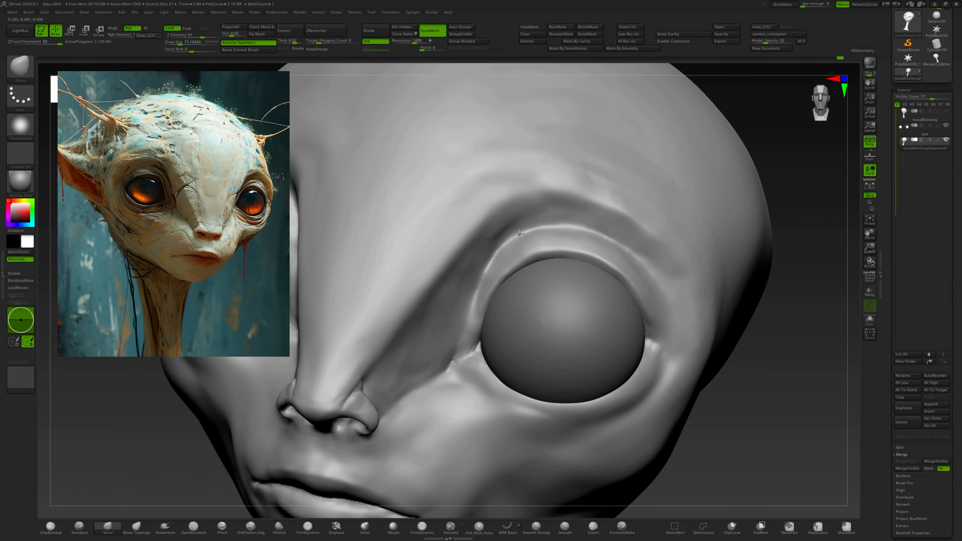
right_click_drag(517, 216, 459, 421, "ctrl")
mouse_move(448, 345)
right_mouse_down()
mouse_move(486, 328)
mouse_move(467, 303)
mouse_move(488, 331)
mouse_move(454, 364)
mouse_move(471, 253)
mouse_move(549, 303)
right_mouse_up()
Build up the chin below the lower lip with a resized ClayBuildup brush.
left_click(50, 527)
right_click_drag(549, 303, 525, 318)
key("s")
left_click_drag(525, 318, 528, 318)
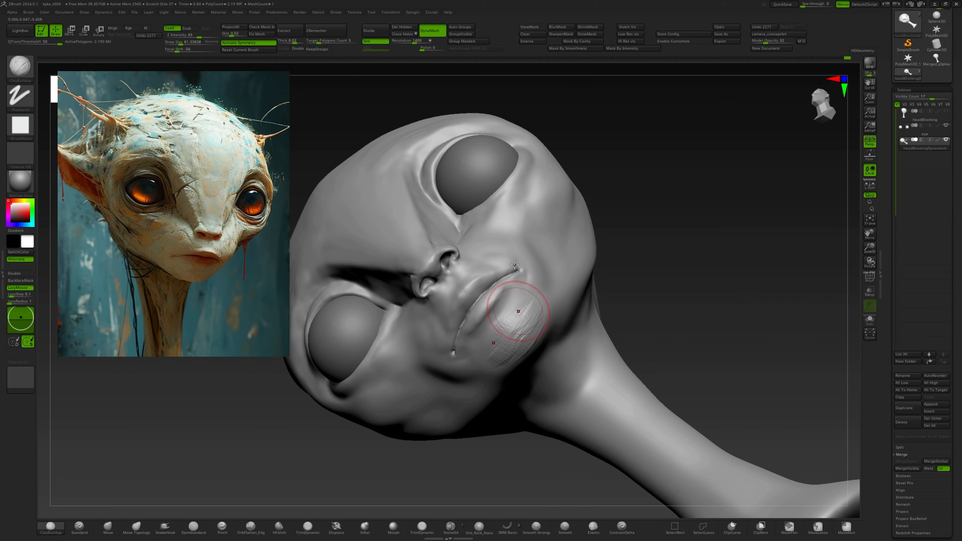
right_click_drag(515, 265, 549, 250)
mouse_move(510, 355)
right_mouse_down()
mouse_move(526, 322)
mouse_move(544, 324)
mouse_move(537, 295)
mouse_move(595, 264)
right_mouse_up()
Sculpt the hollow of the outer cheek with ClayBuildup and smooth it.
key("s")
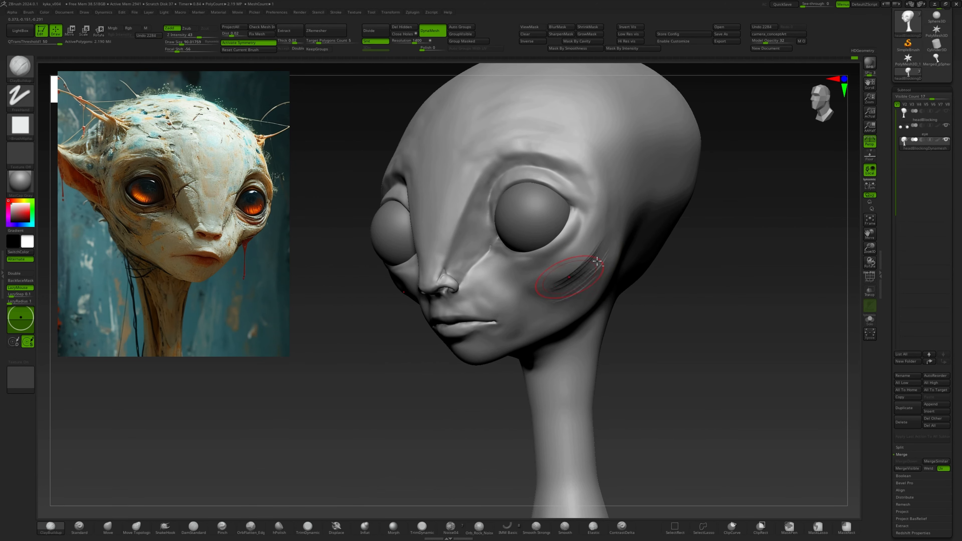
left_click_drag(597, 261, 560, 282)
mouse_move(560, 283)
left_mouse_down("shift")
mouse_move(579, 271)
mouse_move(571, 273)
left_mouse_up("shift")
mouse_move(576, 271)
right_mouse_down()
mouse_move(659, 261)
mouse_move(622, 250)
right_mouse_up()
Sculpt the rear of the jaw below the temple with a larger ClayBuildup brush and smooth it.
key("s")
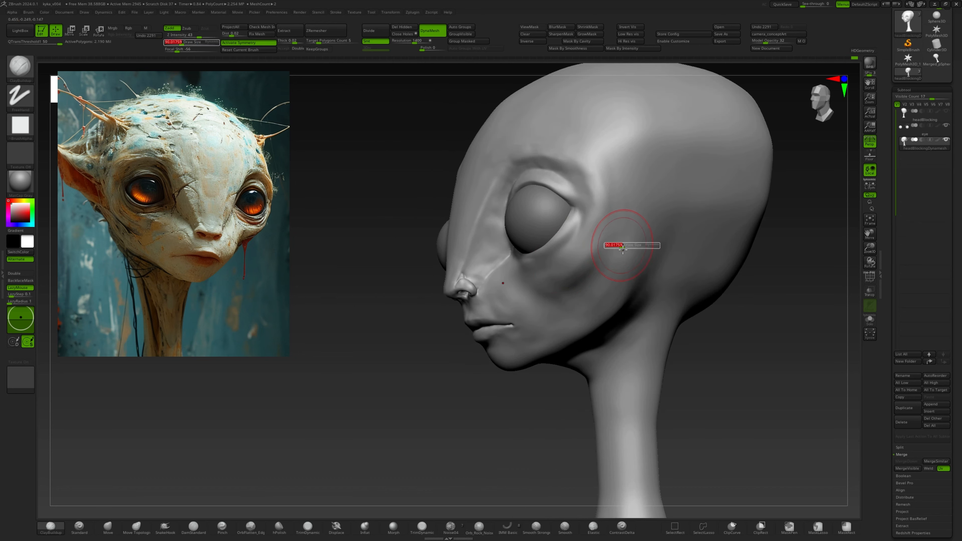
mouse_move(638, 220)
left_mouse_down("shift")
mouse_move(610, 296)
mouse_move(629, 288)
left_mouse_up("shift")
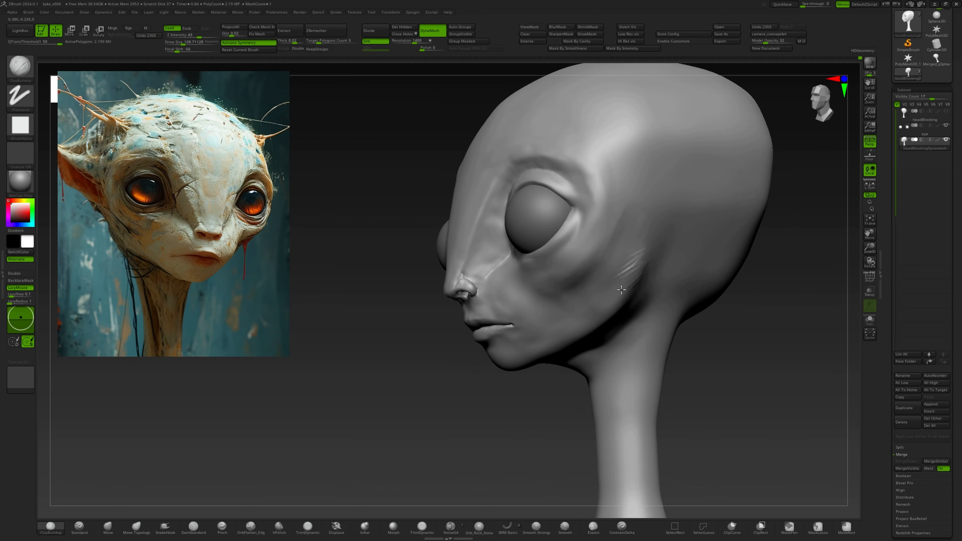
left_click_drag(636, 250, 623, 306, "shift")
right_click_drag(686, 117, 677, 181, "ctrl")
right_click_drag(640, 228, 665, 237)
Add volume to the side of the head and reshape its outline from behind with the Move brush.
mouse_move(545, 258)
right_mouse_down()
mouse_move(587, 276)
mouse_move(605, 345)
right_mouse_up()
key("s")
left_click_drag(431, 277, 435, 278)
left_click(108, 527)
mouse_move(447, 293)
right_mouse_down()
mouse_move(481, 299)
mouse_move(489, 282)
right_mouse_up()
left_click_drag(444, 280, 435, 280)
right_click_drag(456, 290, 488, 273)
left_click_drag(485, 265, 477, 267)
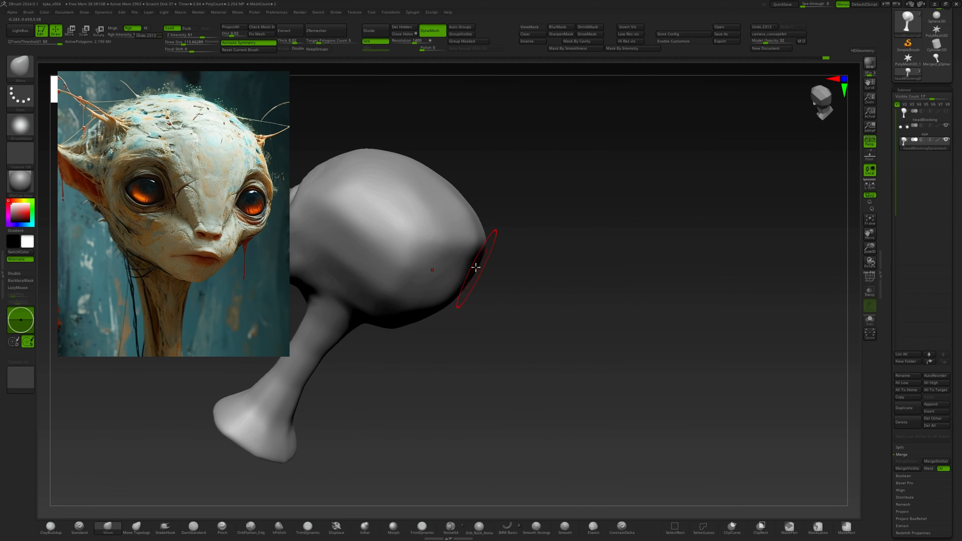
Reshape the back and side contours of the skull with the Move brush from several angles, smoothing between adjustments.
mouse_move(477, 266)
right_mouse_down()
mouse_move(453, 273)
mouse_move(473, 261)
right_mouse_up()
left_click_drag(460, 242, 466, 240)
mouse_move(466, 240)
right_mouse_down()
mouse_move(488, 261)
mouse_move(466, 241)
right_mouse_up()
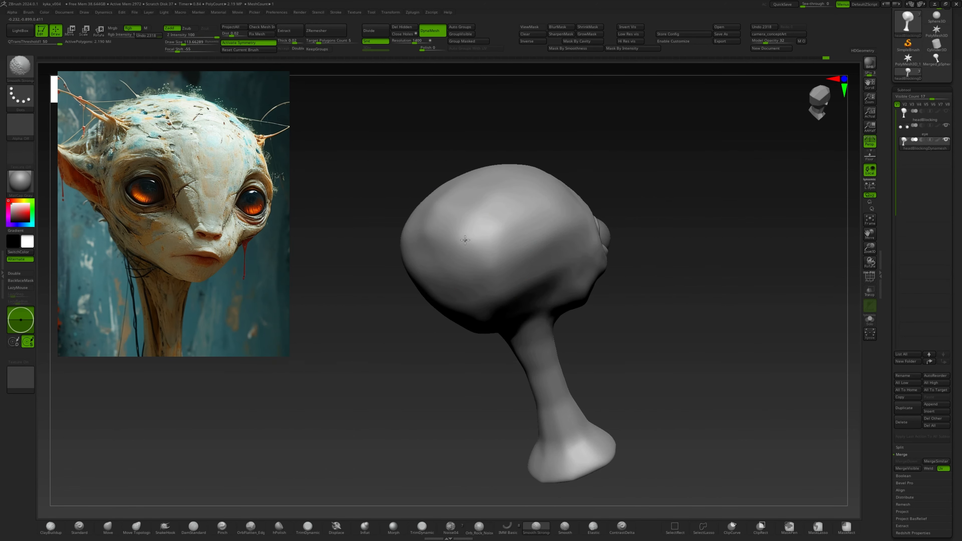
left_click_drag(466, 241, 471, 246)
mouse_move(478, 252)
right_mouse_down()
mouse_move(500, 209)
mouse_move(435, 248)
right_mouse_up()
left_click_drag(461, 269, 459, 274)
mouse_move(458, 275)
right_mouse_down()
mouse_move(446, 328)
mouse_move(440, 228)
right_mouse_up()
left_click_drag(440, 228, 447, 226)
Smooth the back of the skull and adjust the upper outline of the head with a larger Move brush.
right_click_drag(451, 205, 467, 276)
left_click_drag(467, 276, 439, 327, "shift")
mouse_move(481, 275)
right_mouse_down()
mouse_move(538, 270)
mouse_move(498, 317)
mouse_move(502, 270)
right_mouse_up()
left_click_drag(532, 269, 538, 273)
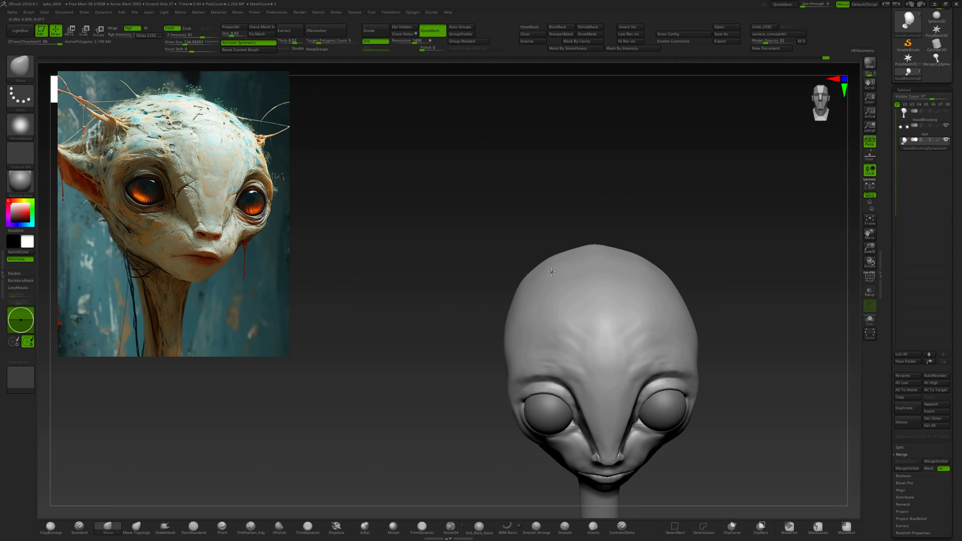
Smooth the flared base of the neck from the front and the side.
right_click_drag(511, 325, 509, 214, "alt")
mouse_move(509, 215)
right_mouse_down()
mouse_move(583, 220)
mouse_move(530, 242)
right_mouse_up()
left_click_drag(569, 390, 568, 416, "shift")
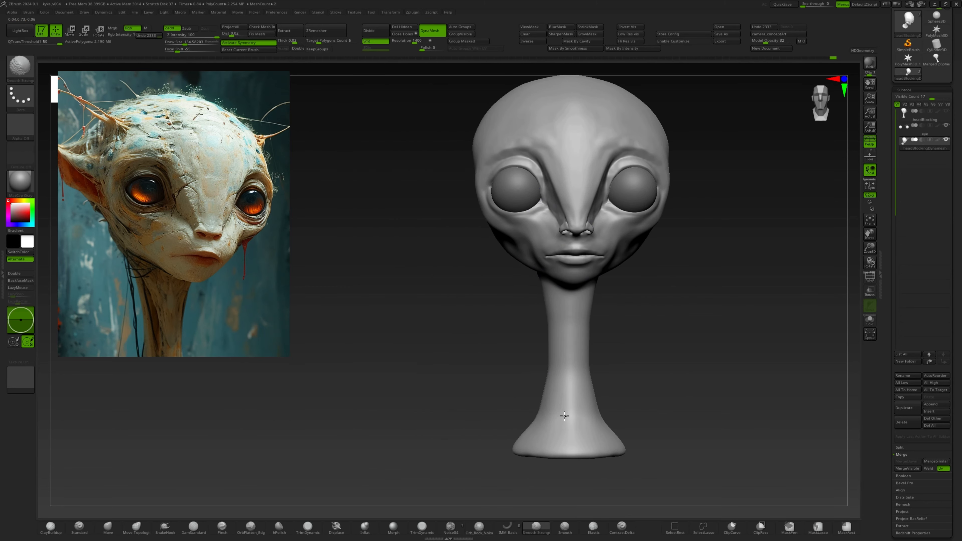
mouse_move(549, 388)
right_mouse_down()
mouse_move(613, 379)
mouse_move(636, 364)
right_mouse_up()
left_click_drag(546, 428, 582, 418, "shift")
mouse_move(541, 326)
right_mouse_down()
mouse_move(588, 309)
mouse_move(571, 317)
right_mouse_up()
Adjust the outer cheek below the eye with the Move brush and smooth the rear of the jaw.
mouse_move(521, 273)
right_mouse_down()
mouse_move(560, 329)
mouse_move(488, 384)
right_mouse_up()
right_click_drag(488, 385, 524, 374)
left_click_drag(441, 322, 456, 318)
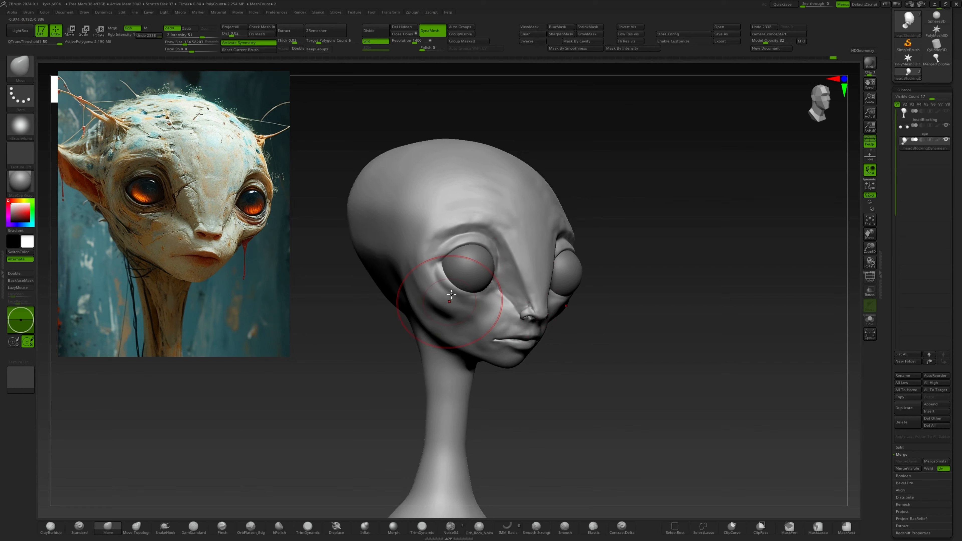
mouse_move(435, 250)
right_mouse_down()
mouse_move(414, 233)
mouse_move(402, 236)
right_mouse_up()
left_click_drag(399, 303, 420, 328, "shift")
right_click_drag(489, 243, 447, 228)
Smooth the forehead above the brows and the cheek beneath the eye with a smaller brush.
right_click_drag(462, 205, 538, 173, "alt")
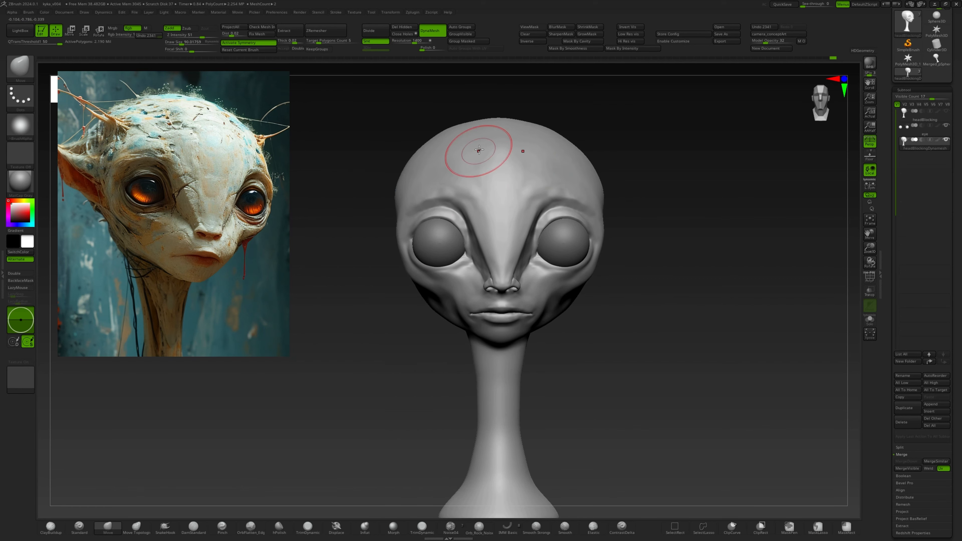
left_click_drag(479, 150, 478, 197, "shift")
left_click_drag(444, 167, 460, 199, "shift")
mouse_move(496, 176)
right_mouse_down()
mouse_move(505, 147)
mouse_move(480, 182)
right_mouse_up()
right_click_drag(481, 182, 463, 303, "ctrl")
left_click_drag(452, 300, 421, 292, "shift")
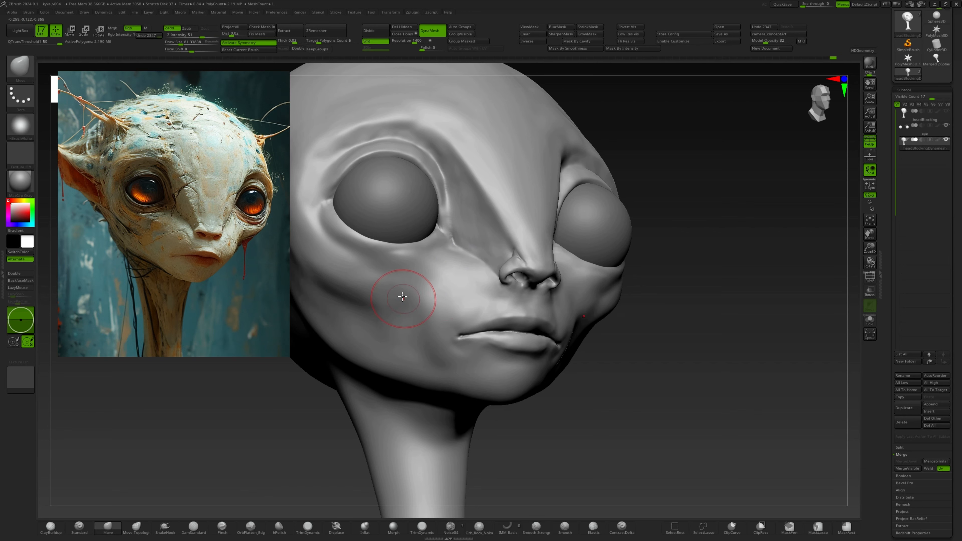
Build up the side of the nose bridge with ClayBuildup and smooth the surface around the nose.
left_click(60, 523)
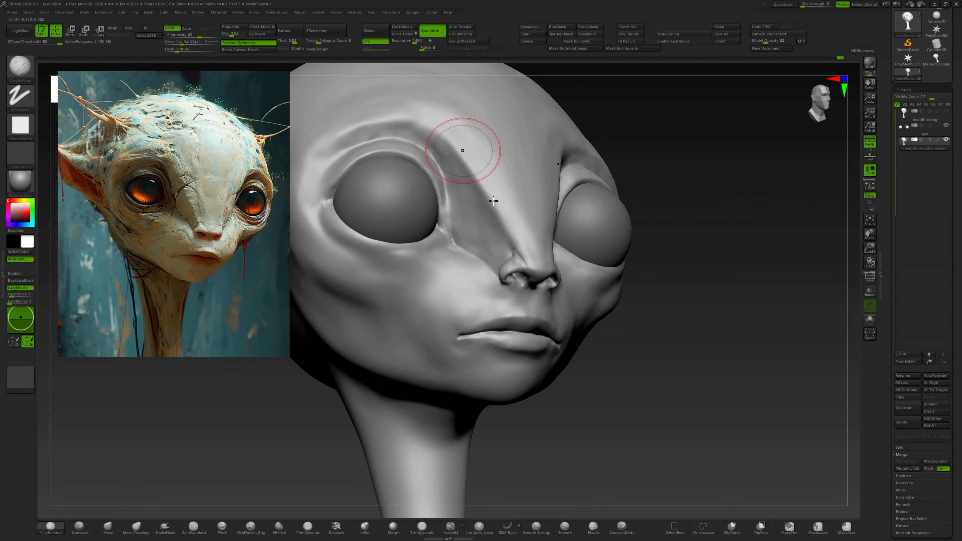
left_click_drag(461, 151, 602, 254)
mouse_move(498, 315)
left_mouse_down("shift")
mouse_move(475, 316)
mouse_move(474, 294)
mouse_move(483, 316)
left_mouse_up("shift")
right_click_drag(482, 316, 503, 303)
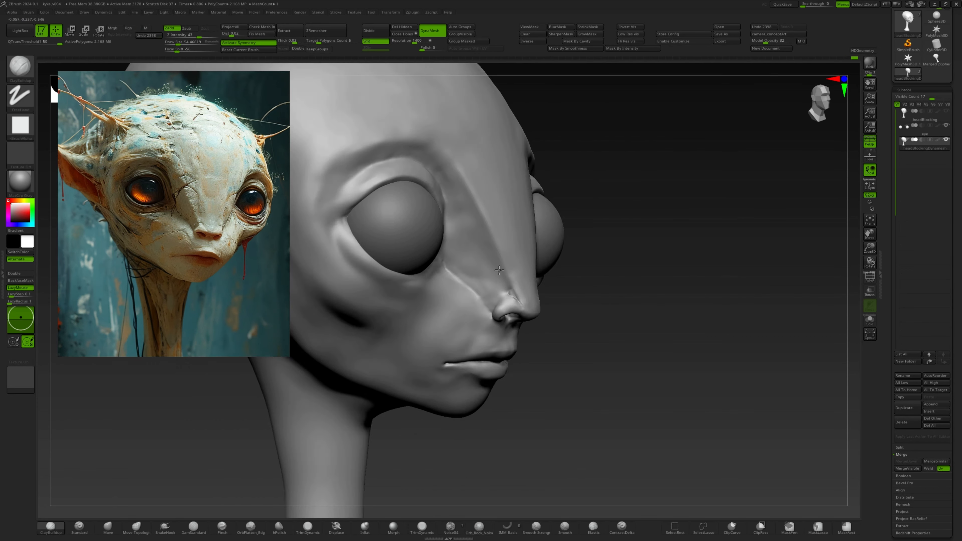
left_click_drag(494, 310, 484, 313, "shift")
right_click_drag(484, 313, 475, 262)
left_click_drag(474, 262, 455, 273, "shift")
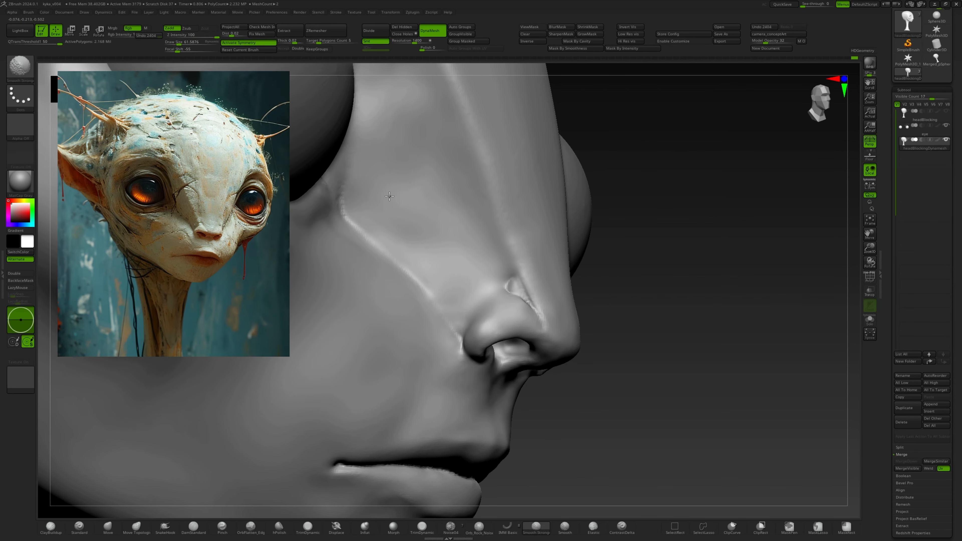
Nudge the nostril wing with the Move brush and smooth the transition beside the nose.
right_click_drag(451, 170, 448, 125, "ctrl")
mouse_move(530, 243)
right_mouse_down()
mouse_move(409, 235)
mouse_move(466, 242)
right_mouse_up()
mouse_move(466, 242)
right_mouse_down("ctrl")
mouse_move(469, 212)
mouse_move(489, 327)
mouse_move(515, 329)
right_mouse_up("ctrl")
key("b")
key("m")
key("v")
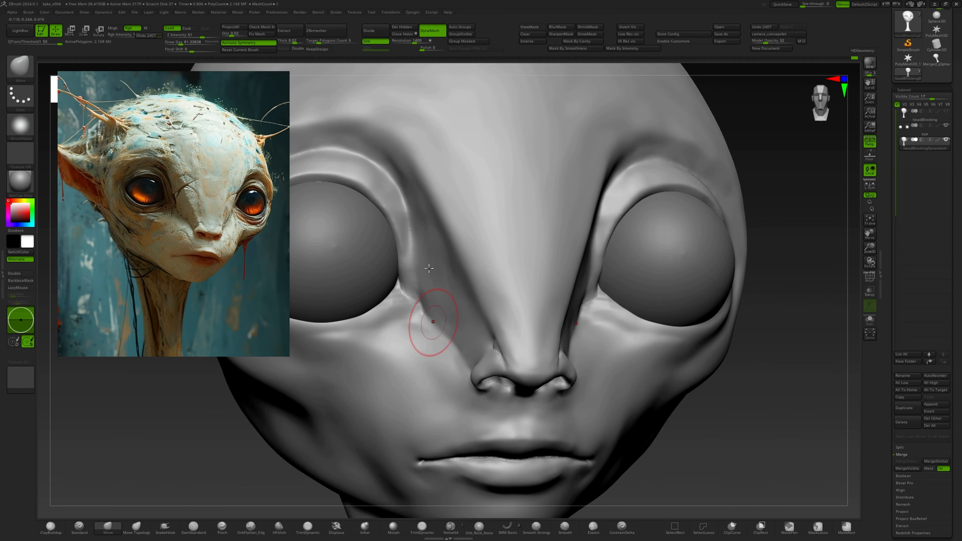
left_click_drag(485, 352, 487, 355)
right_click_drag(542, 303, 525, 299, "shift")
right_click_drag(524, 299, 522, 260, "ctrl")
right_click_drag(522, 228, 511, 262, "ctrl")
right_click_drag(417, 262, 470, 253)
mouse_move(470, 235)
right_mouse_down("ctrl")
mouse_move(452, 266)
mouse_move(530, 256)
right_mouse_up("ctrl")
left_click_drag(471, 256, 466, 253, "shift")
Adjust the nostril rim near the nose tip in a side view with a resized Move brush.
right_click_drag(531, 284, 488, 242)
left_click_drag(481, 275, 487, 279)
mouse_move(561, 265)
right_mouse_down("shift")
mouse_move(515, 279)
mouse_move(547, 239)
mouse_move(536, 263)
mouse_move(579, 262)
right_mouse_up("shift")
key("s")
left_click_drag(500, 261, 507, 266)
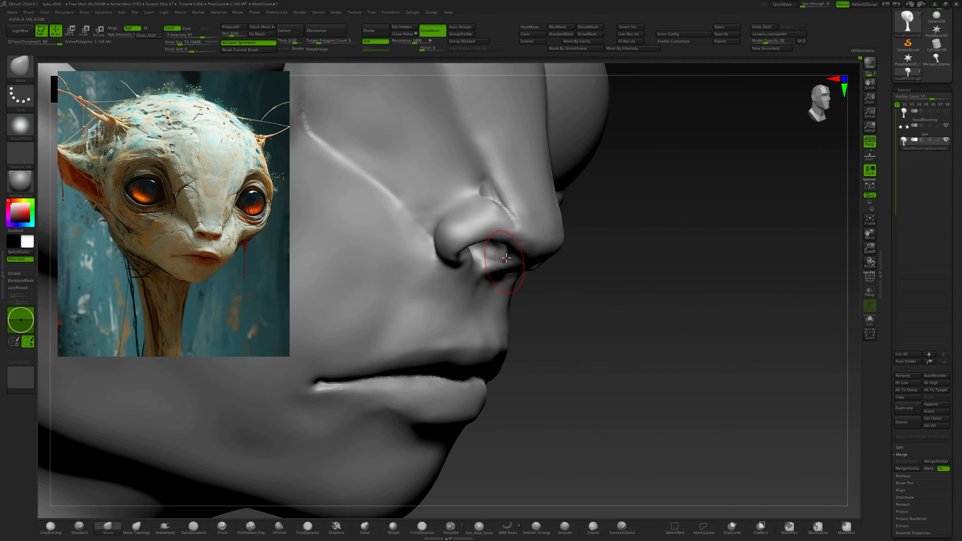
mouse_move(579, 277)
right_mouse_down()
mouse_move(535, 235)
mouse_move(519, 296)
mouse_move(531, 330)
right_mouse_up()
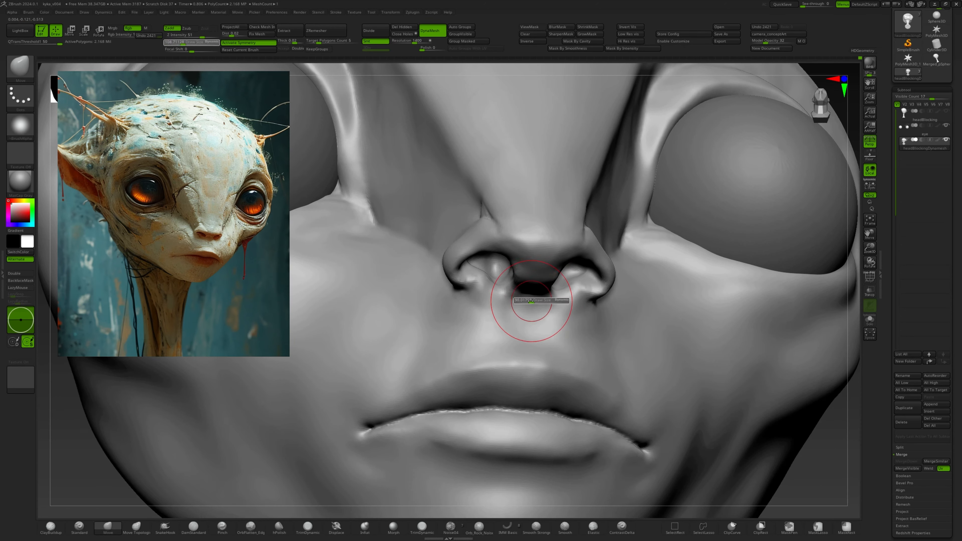
Reshape the septum and nostril openings from below with the Move brush, resizing it as needed.
key("s")
left_click_drag(529, 302, 526, 292)
mouse_move(526, 292)
right_mouse_down()
mouse_move(564, 284)
mouse_move(555, 258)
mouse_move(492, 261)
mouse_move(526, 273)
right_mouse_up()
left_click_drag(512, 280, 518, 276)
mouse_move(526, 273)
right_mouse_down()
mouse_move(545, 299)
mouse_move(550, 261)
mouse_move(548, 296)
right_mouse_up()
right_click_drag(548, 295, 538, 298)
key("s")
left_click_drag(538, 298, 531, 298)
Smooth the nostril base and the skin between the nose and the upper lip.
right_click_drag(537, 280, 564, 250)
right_click_drag(565, 250, 546, 299, "ctrl")
left_click_drag(546, 307, 522, 305, "shift")
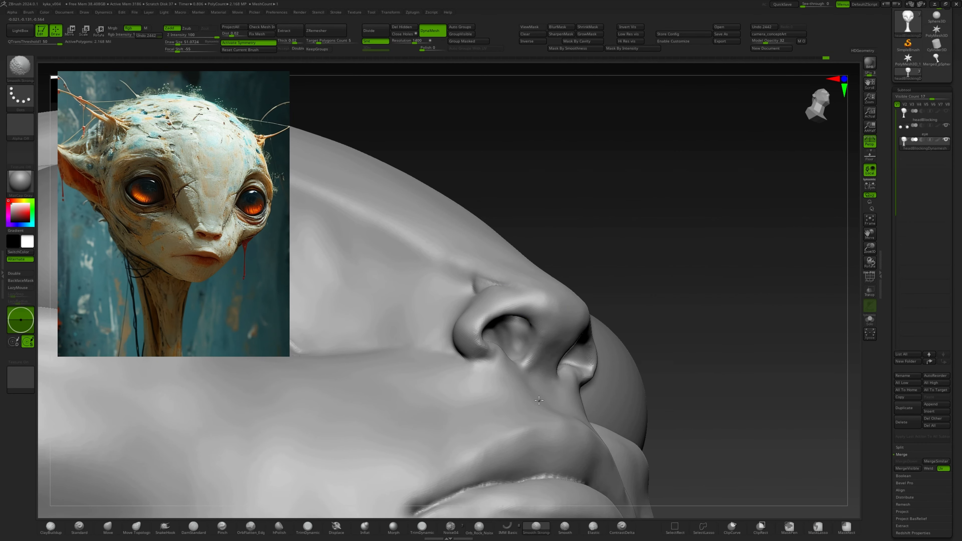
left_click_drag(538, 400, 528, 384, "shift")
Add volume beside the nostril above the mouth corner with ClayBuildup and smooth the strokes.
right_click_drag(545, 379, 549, 266, "ctrl")
right_click_drag(549, 265, 606, 296)
right_click_drag(788, 228, 850, 221, "shift")
mouse_move(645, 240)
right_mouse_down()
mouse_move(612, 190)
mouse_move(498, 269)
mouse_move(473, 272)
right_mouse_up()
left_click(51, 527)
left_click(53, 529)
left_click_drag(575, 310, 561, 320)
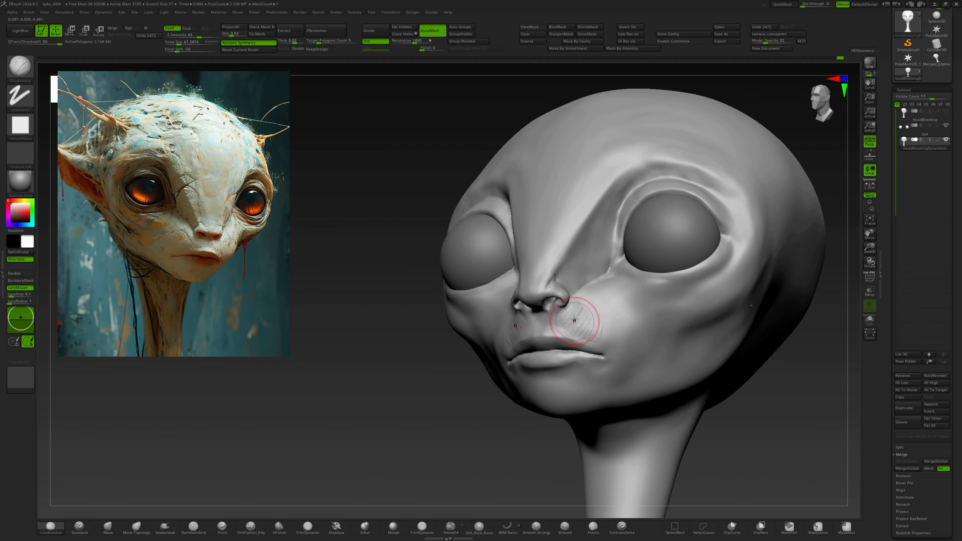
key("shift")
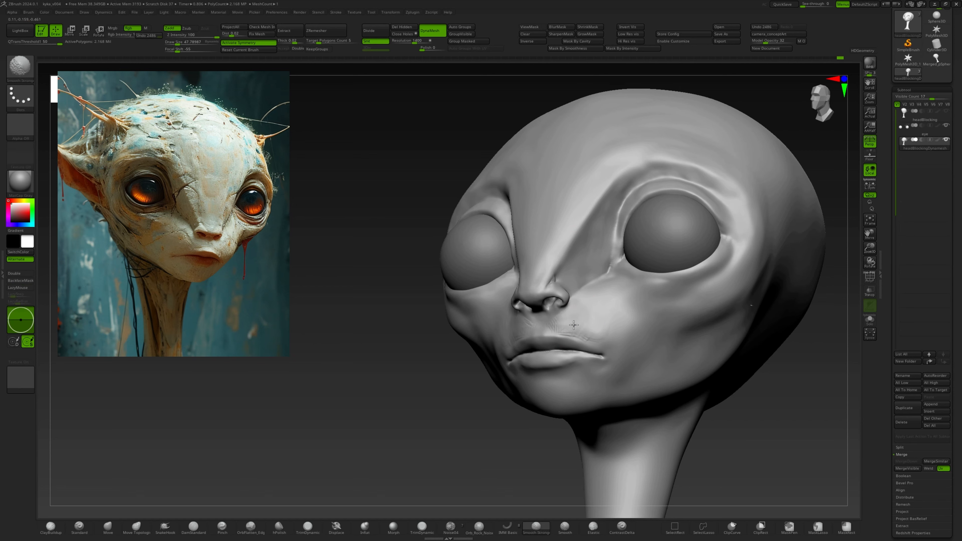
left_click_drag(586, 315, 580, 319, "shift")
mouse_move(581, 320)
right_mouse_down()
mouse_move(504, 301)
mouse_move(596, 340)
mouse_move(592, 313)
mouse_move(552, 310)
right_mouse_up()
Reshape the sides of the upper lip area from below with the Move brush and smooth the upper lip.
left_click(109, 526)
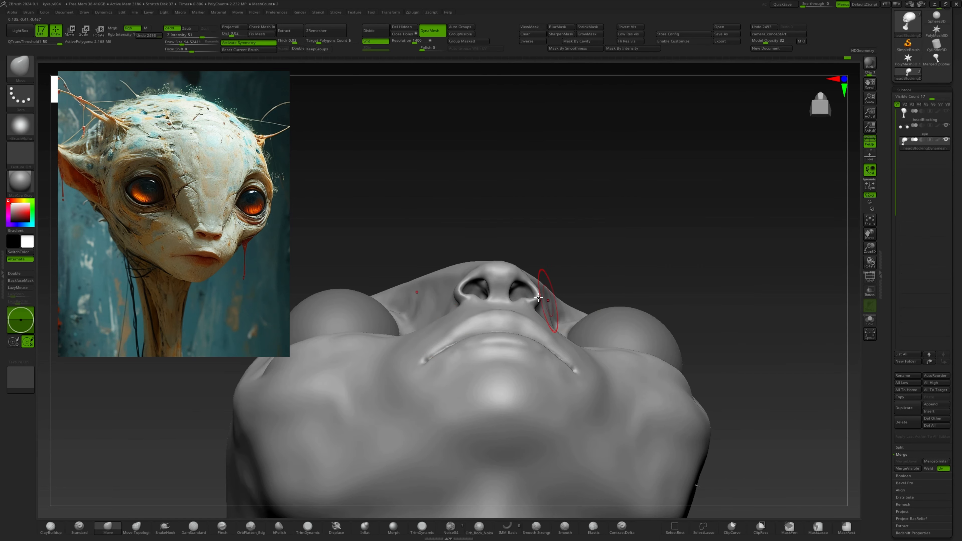
left_click_drag(552, 310, 548, 317)
left_click_drag(450, 322, 453, 319)
mouse_move(454, 319)
right_mouse_down()
mouse_move(496, 350)
mouse_move(470, 361)
mouse_move(474, 341)
right_mouse_up()
right_click_drag(473, 341, 468, 318)
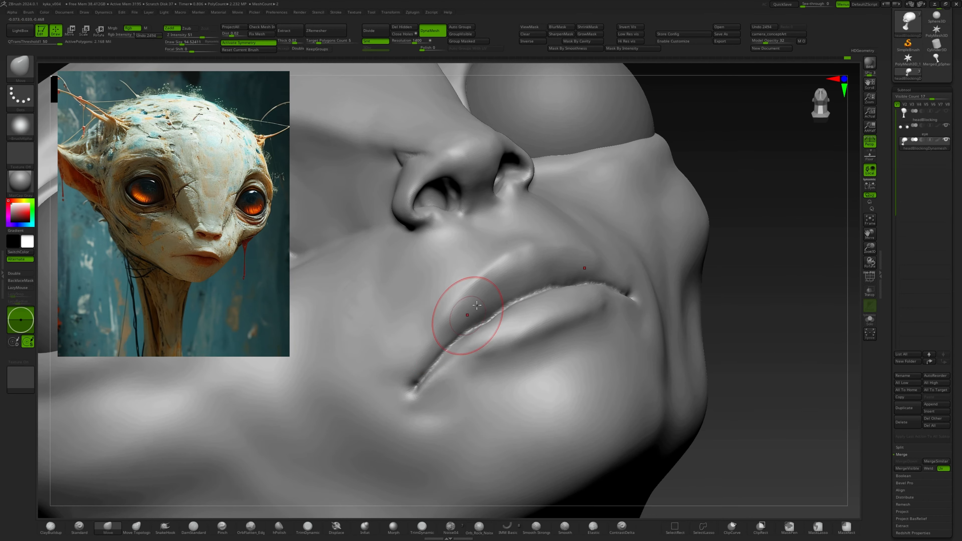
left_click_drag(468, 318, 445, 317, "shift")
Mask the upper lip, hide the mask display and smooth the surface around the mouth corner.
mouse_move(421, 354)
left_mouse_down("ctrl")
mouse_move(478, 288)
mouse_move(406, 368)
mouse_move(514, 267)
left_mouse_up("ctrl")
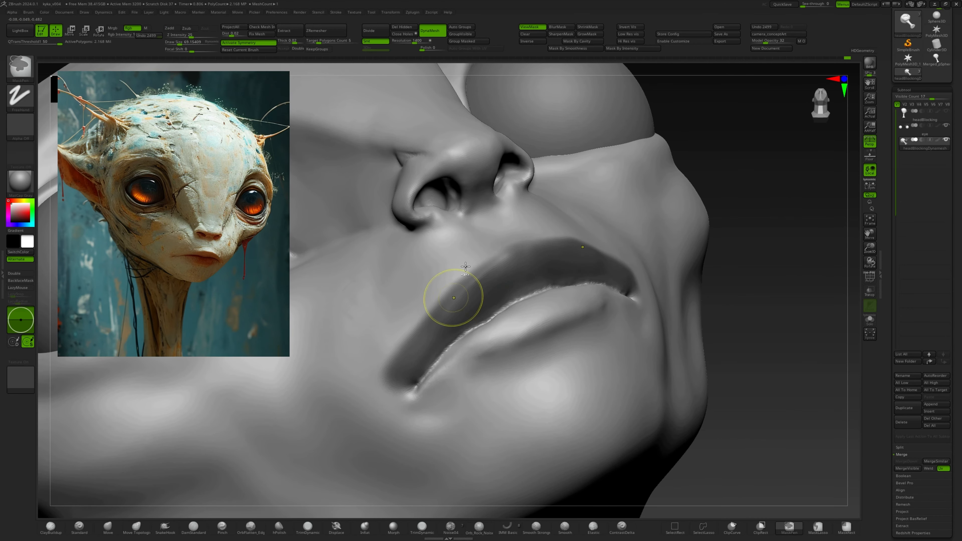
right_click_drag(453, 296, 481, 309)
mouse_move(446, 386)
left_mouse_down("shift")
mouse_move(432, 380)
mouse_move(460, 384)
mouse_move(464, 340)
mouse_move(434, 366)
left_mouse_up("shift")
left_click(193, 527)
key("ctrl+h")
left_click_drag(436, 374, 429, 387, "shift")
Adjust the centre of the upper lip beneath the nose with the Move brush.
mouse_move(429, 386)
right_mouse_down("ctrl")
mouse_move(497, 289)
mouse_move(493, 335)
mouse_move(541, 265)
right_mouse_up("ctrl")
mouse_move(541, 266)
right_mouse_down("ctrl")
mouse_move(532, 288)
mouse_move(568, 283)
mouse_move(551, 242)
mouse_move(527, 314)
right_mouse_up("ctrl")
left_click(107, 527)
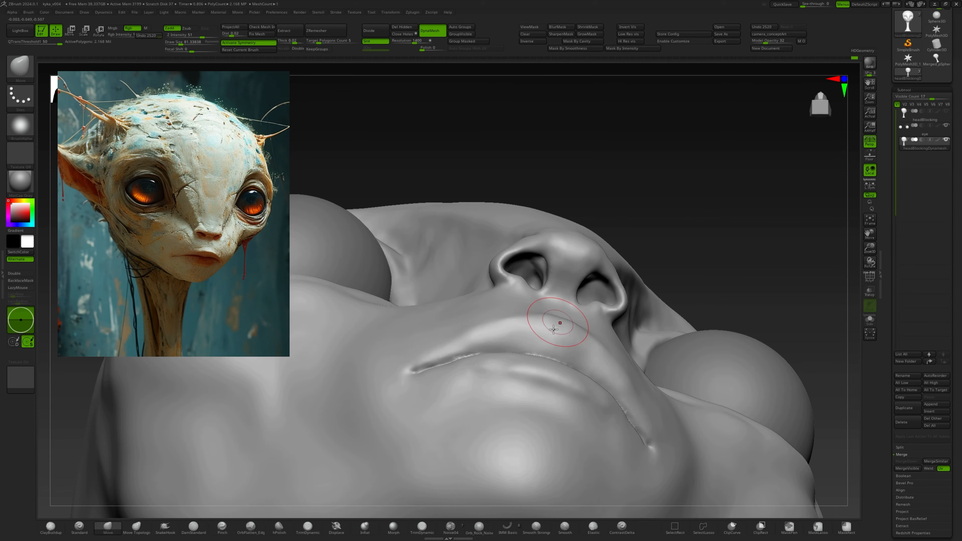
left_click_drag(553, 330, 554, 322)
mouse_move(554, 322)
right_mouse_down()
mouse_move(538, 333)
mouse_move(522, 382)
right_mouse_up()
right_click_drag(590, 322, 575, 318)
mouse_move(575, 318)
right_mouse_down("ctrl")
mouse_move(575, 273)
mouse_move(597, 275)
right_mouse_up("ctrl")
mouse_move(597, 275)
right_mouse_down("ctrl")
mouse_move(604, 307)
mouse_move(649, 314)
right_mouse_up("ctrl")
Build up the upper lip area with ClayBuildup strokes and smooth them into the surrounding skin.
left_click(51, 527)
left_click_drag(572, 334, 546, 338)
left_click_drag(573, 320, 525, 336)
mouse_move(573, 318)
left_mouse_down()
mouse_move(524, 335)
mouse_move(575, 319)
mouse_move(568, 323)
left_mouse_up()
mouse_move(578, 317)
right_mouse_down()
mouse_move(595, 284)
mouse_move(584, 346)
right_mouse_up()
left_click_drag(580, 317, 572, 315, "shift")
right_click_drag(572, 315, 579, 323)
mouse_move(579, 322)
right_mouse_down("ctrl")
mouse_move(573, 282)
mouse_move(552, 259)
mouse_move(564, 273)
mouse_move(569, 317)
mouse_move(584, 294)
mouse_move(565, 288)
mouse_move(580, 278)
mouse_move(596, 300)
right_mouse_up("ctrl")
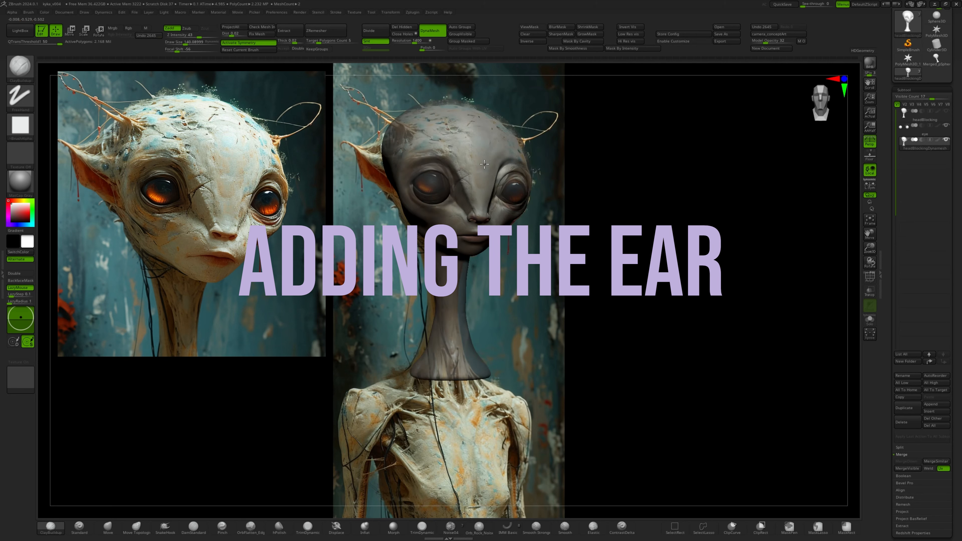
Align the head with the concept-art camera view and set a smaller ClayBuildup brush for locating the ear.
right_click_drag(484, 163, 674, 71)
left_click(764, 36)
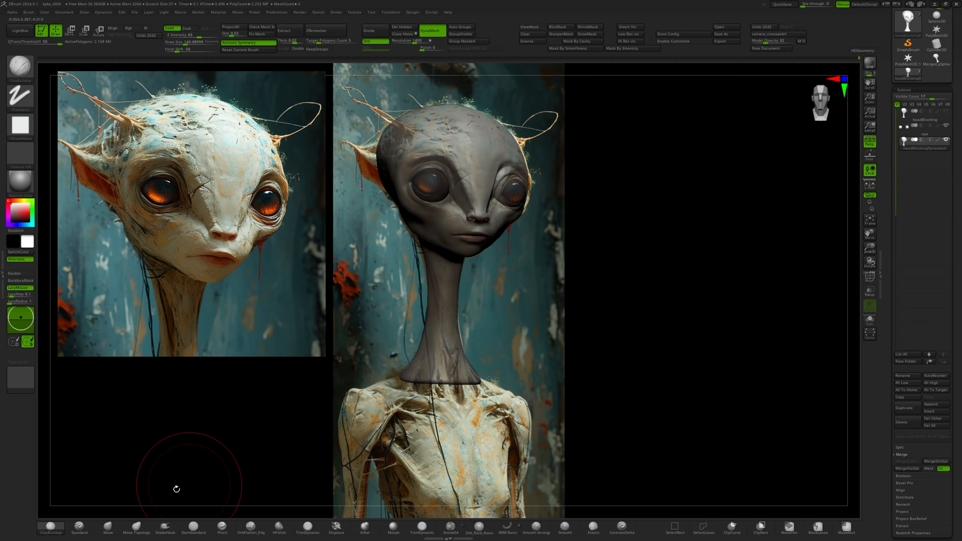
left_click(108, 525)
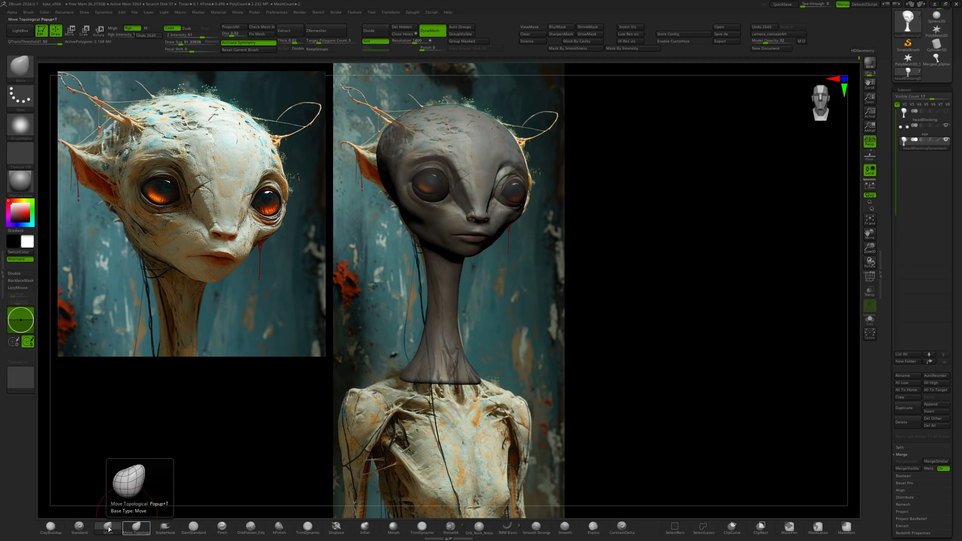
left_click(51, 527)
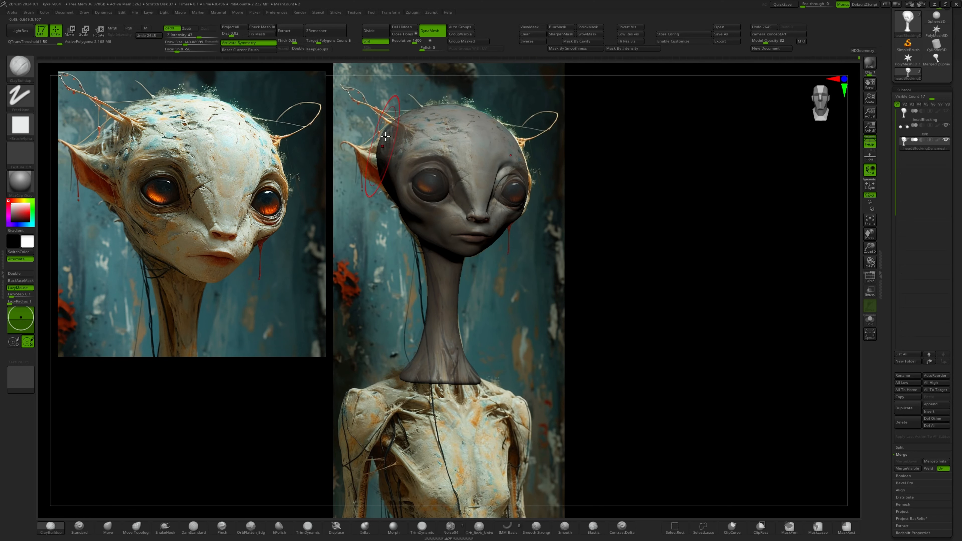
key("s")
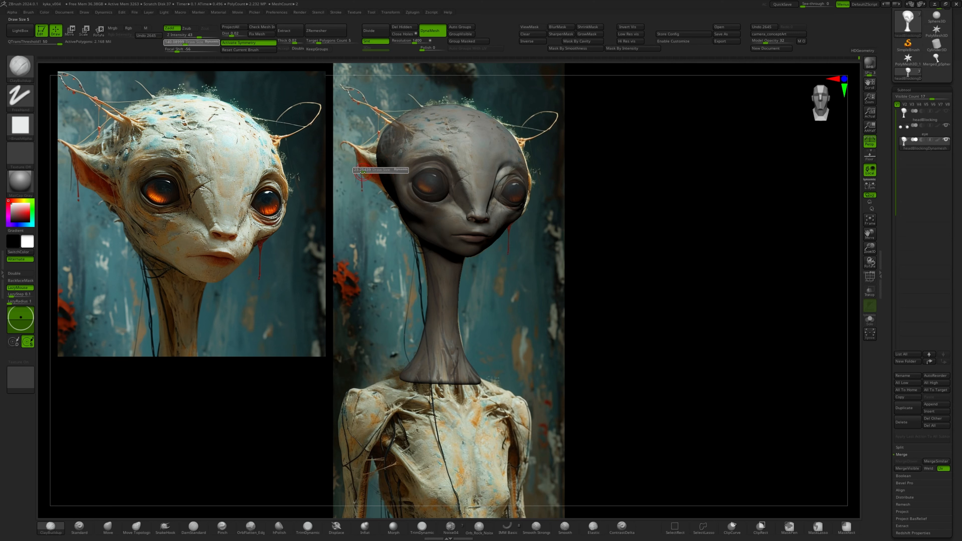
left_click_drag(362, 170, 364, 170)
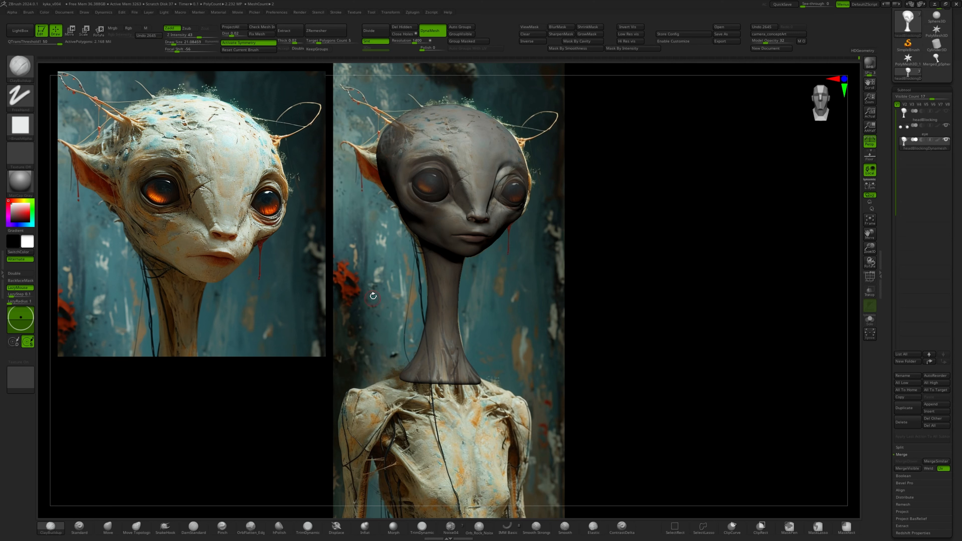
Mark the ear's attachment area on the side of the head with a mask, checking its position against the concept.
left_click(803, 41)
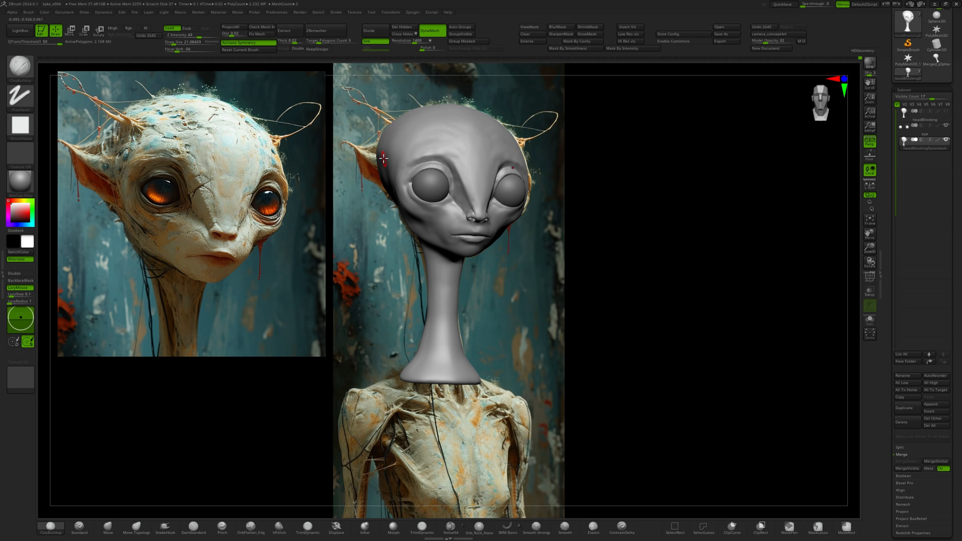
key("bracketright")
key("ctrl")
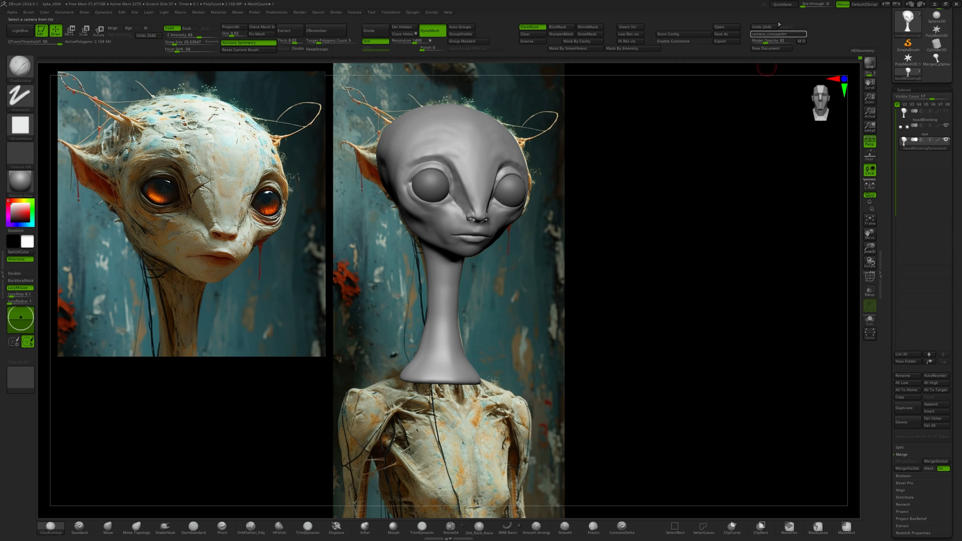
left_click(802, 41)
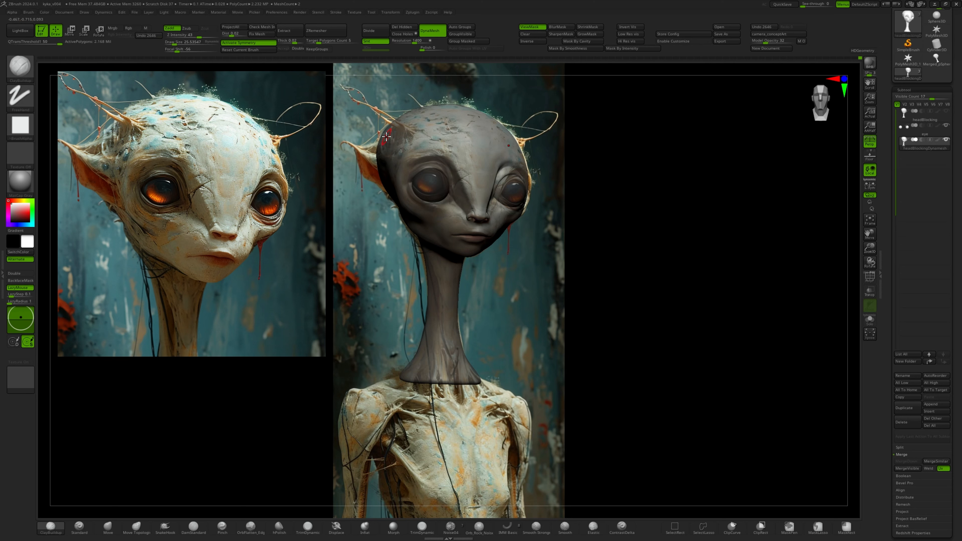
key("shift+f")
key("shift+f")
key("ctrl")
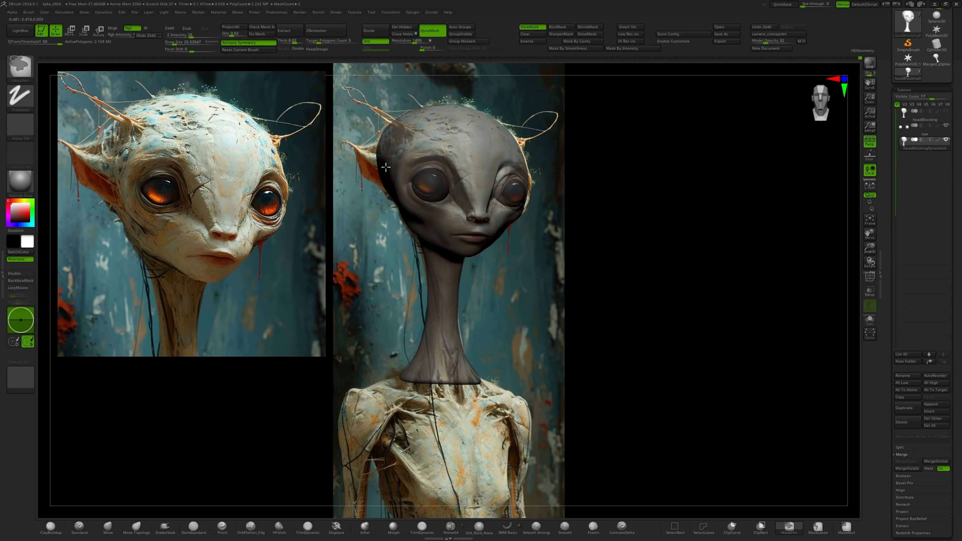
left_click(385, 167, "ctrl")
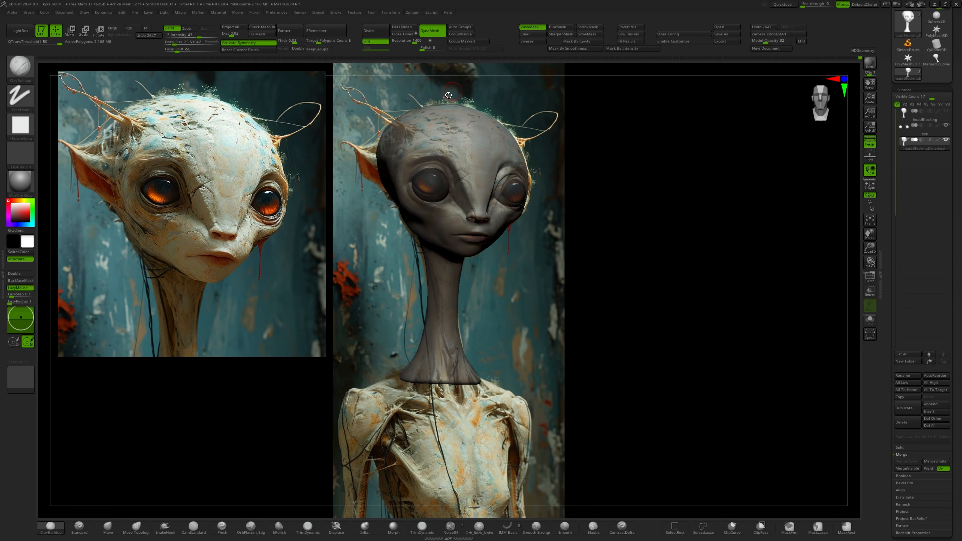
key("ctrl")
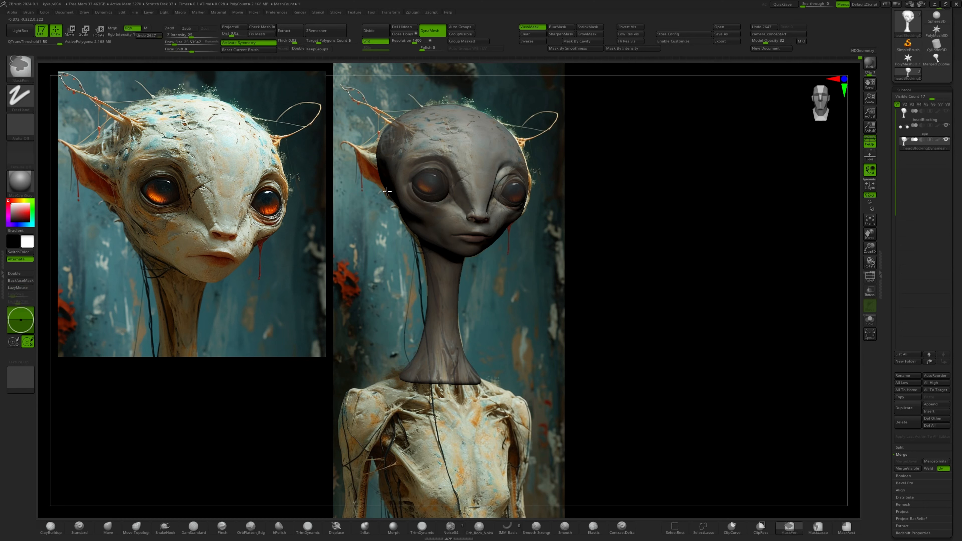
Mask the ear area on the side of the head with the MaskLasso brush, following the see-through reference.
left_click(384, 191, "ctrl")
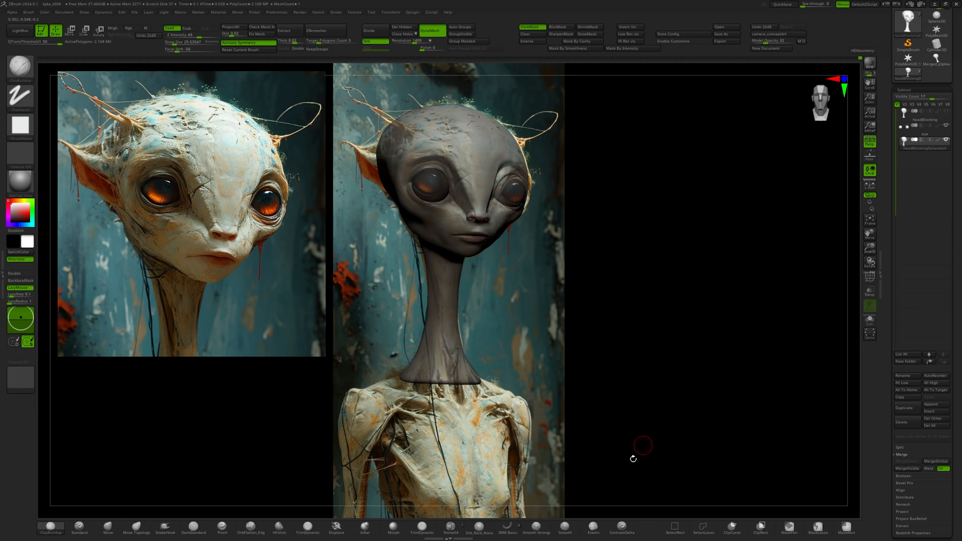
left_click(813, 527)
left_click(807, 532)
key("ctrl")
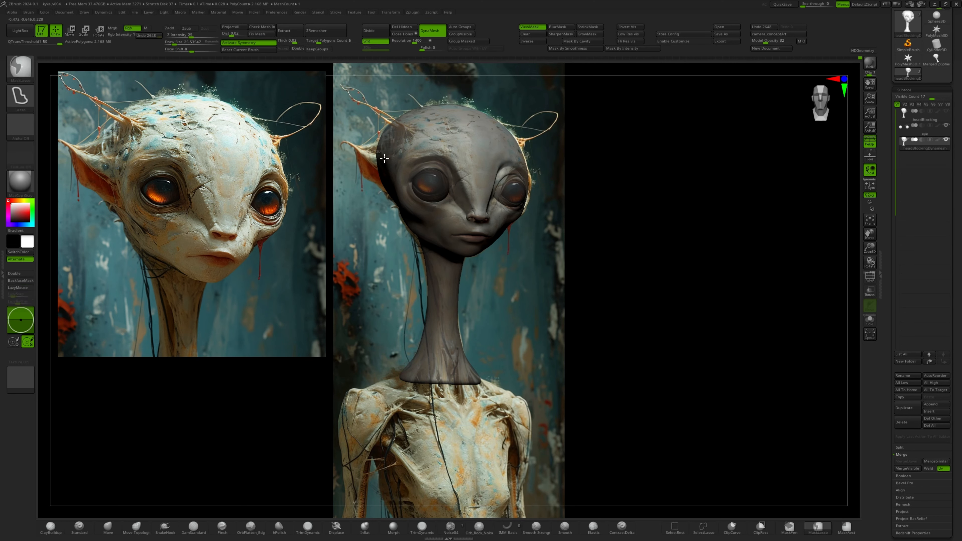
left_click_drag(371, 178, 414, 106, "ctrl")
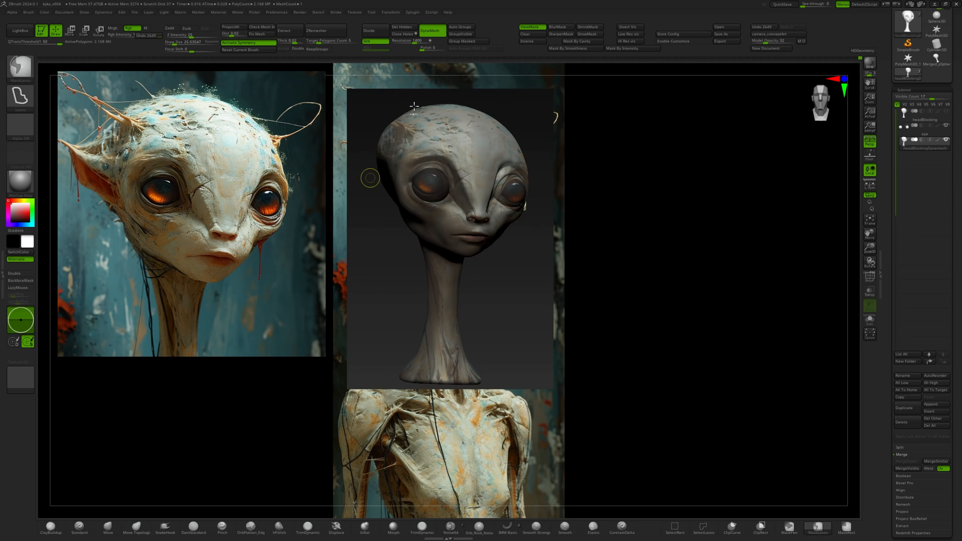
mouse_move(436, 141)
right_mouse_down()
mouse_move(450, 153)
mouse_move(447, 166)
mouse_move(721, 217)
mouse_move(708, 202)
mouse_move(715, 197)
mouse_move(699, 198)
mouse_move(697, 218)
mouse_move(697, 208)
mouse_move(662, 184)
mouse_move(683, 175)
mouse_move(656, 185)
mouse_move(641, 217)
right_mouse_up()
left_click(803, 43)
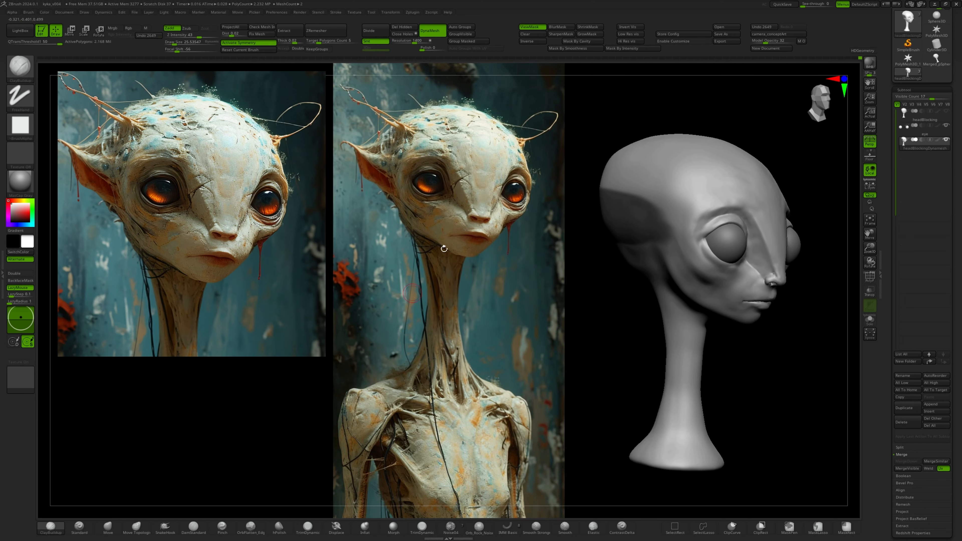
Insert a sphere on the masked side of the head with the IMM Basic brush and display the polygroups.
right_click_drag(643, 261, 434, 247, "alt")
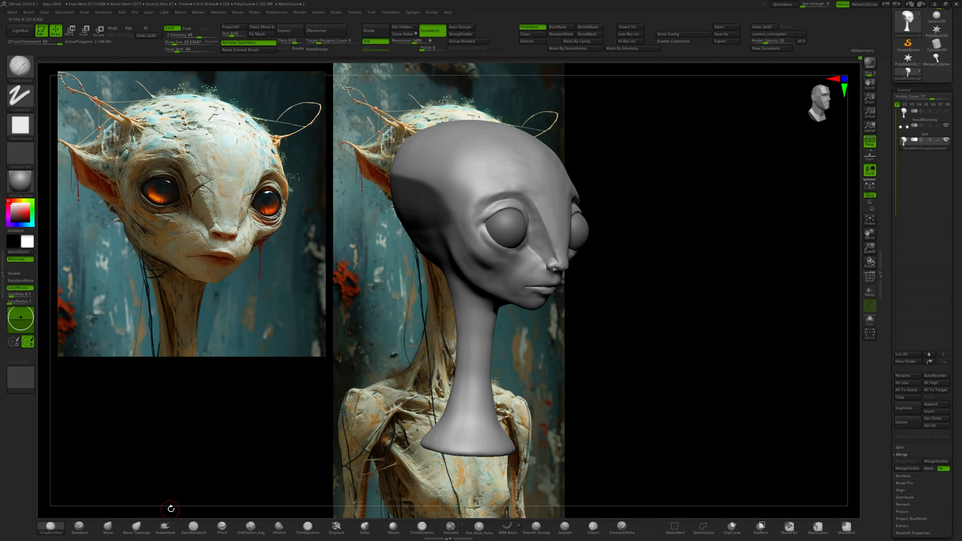
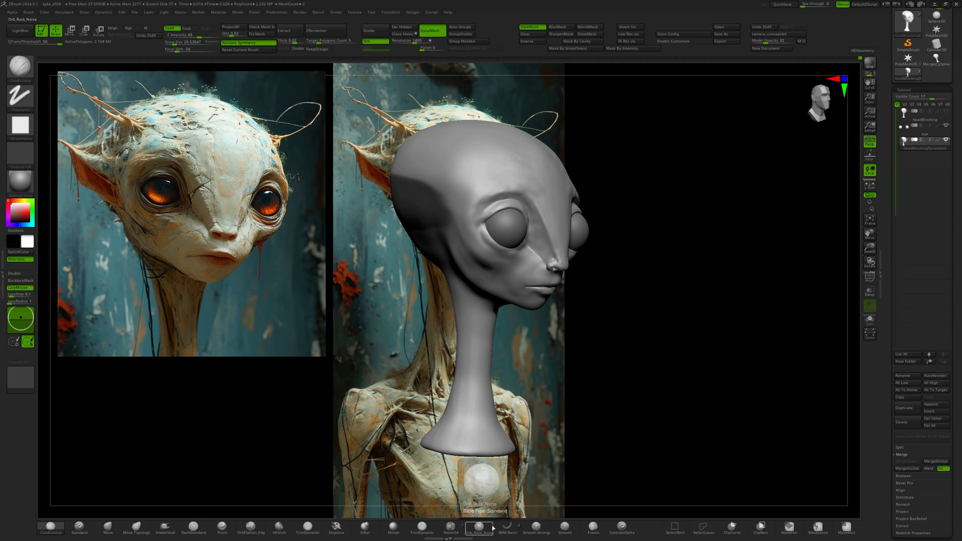
left_click(507, 526)
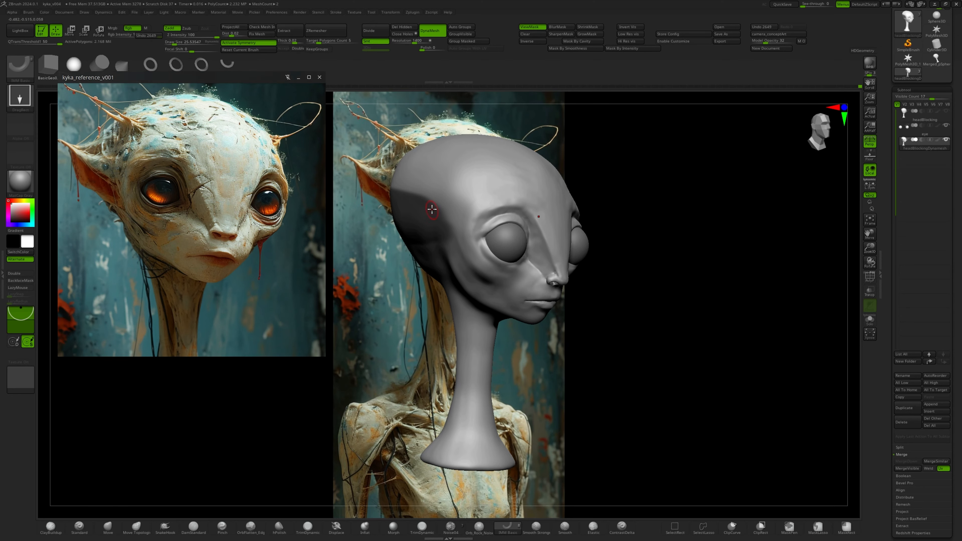
right_click_drag(426, 189, 442, 174)
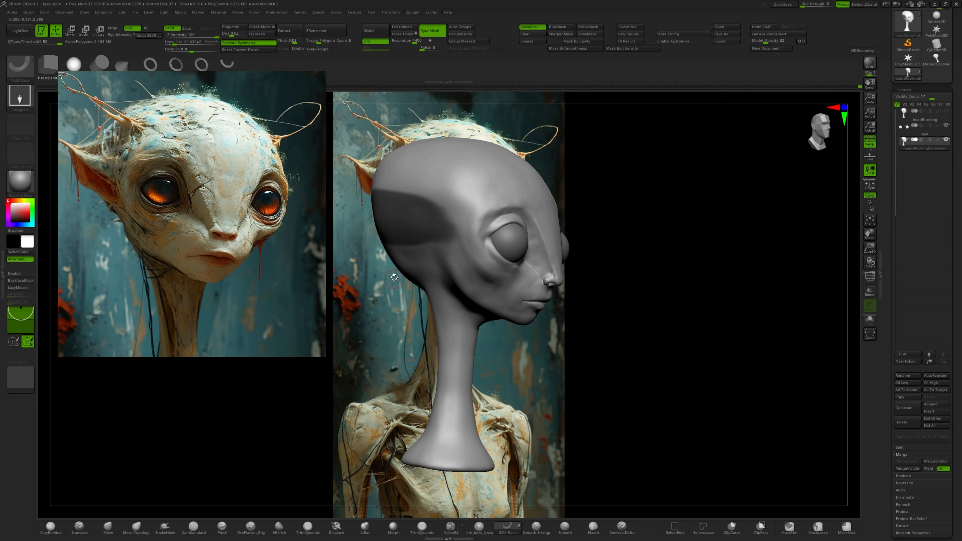
left_click_drag(396, 212, 397, 233)
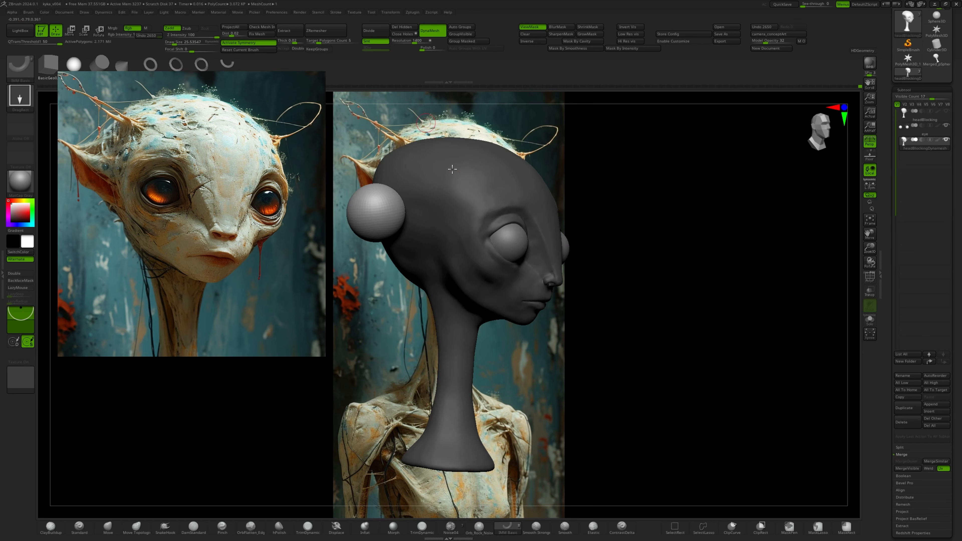
mouse_move(450, 172)
right_mouse_down()
mouse_move(418, 175)
mouse_move(416, 210)
mouse_move(451, 190)
right_mouse_up()
key("shift+f")
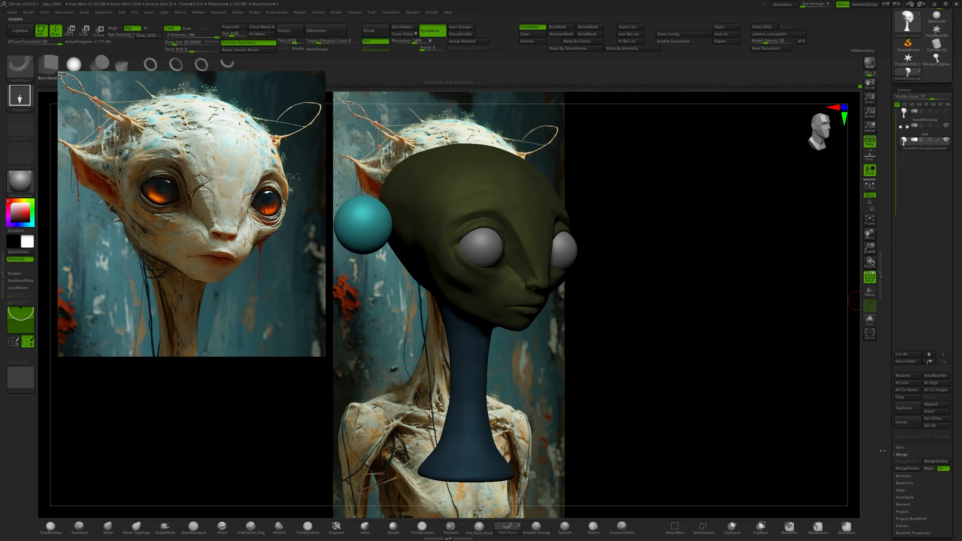
Split the unmasked spheres into a separate subtool, select it and face the head from the front.
left_click(894, 447)
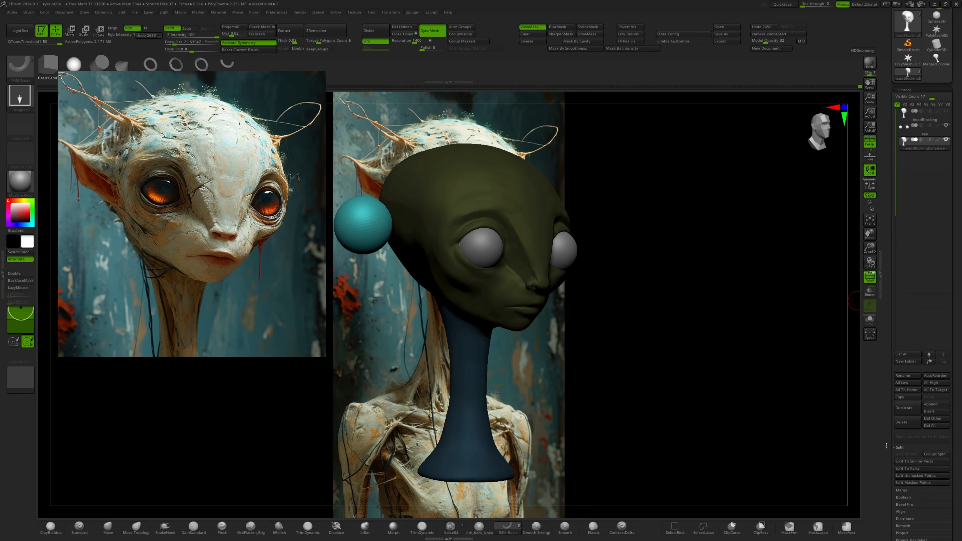
left_click(907, 482)
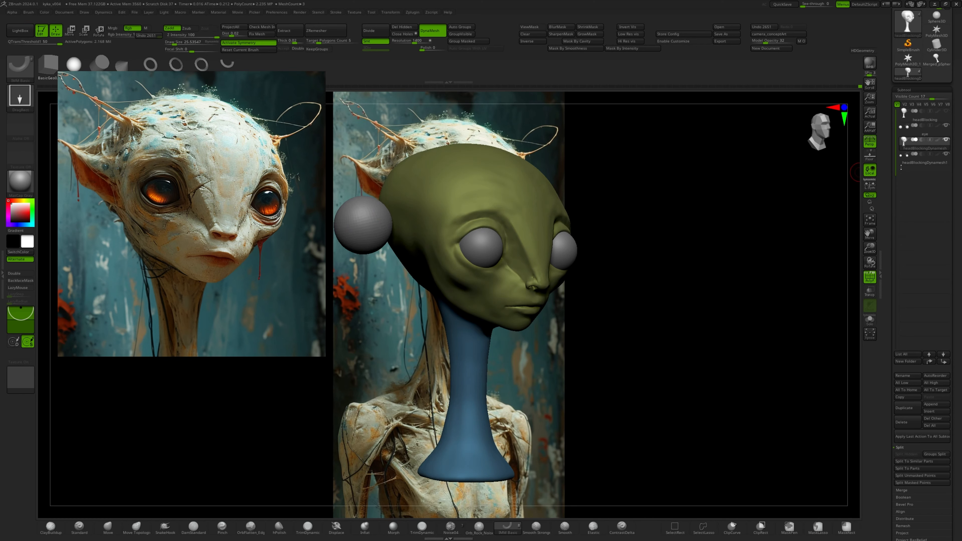
left_click(902, 162)
right_click_drag(370, 217, 416, 174, "shift")
Reset the transform gizmo's orientation and centre it on the ear sphere.
key("w")
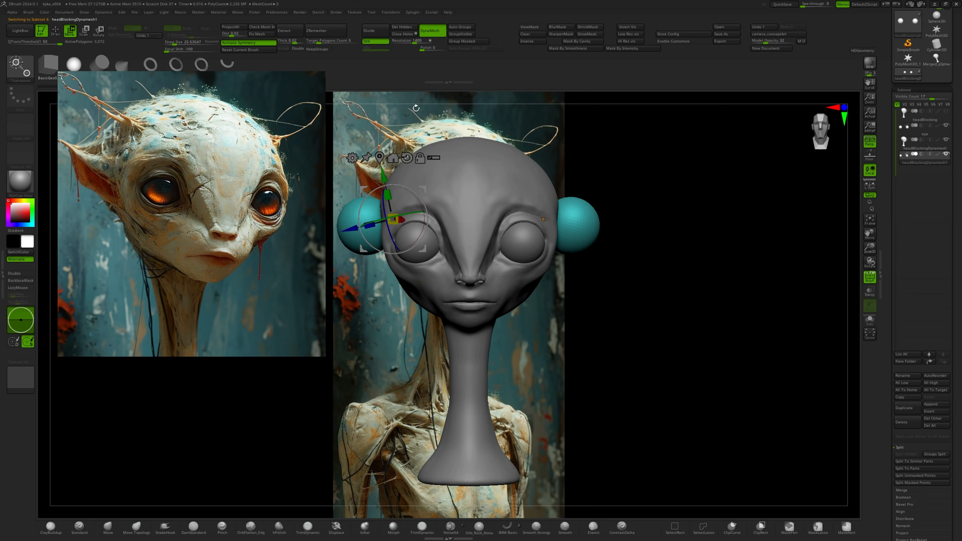
left_click(406, 158)
left_click(380, 156)
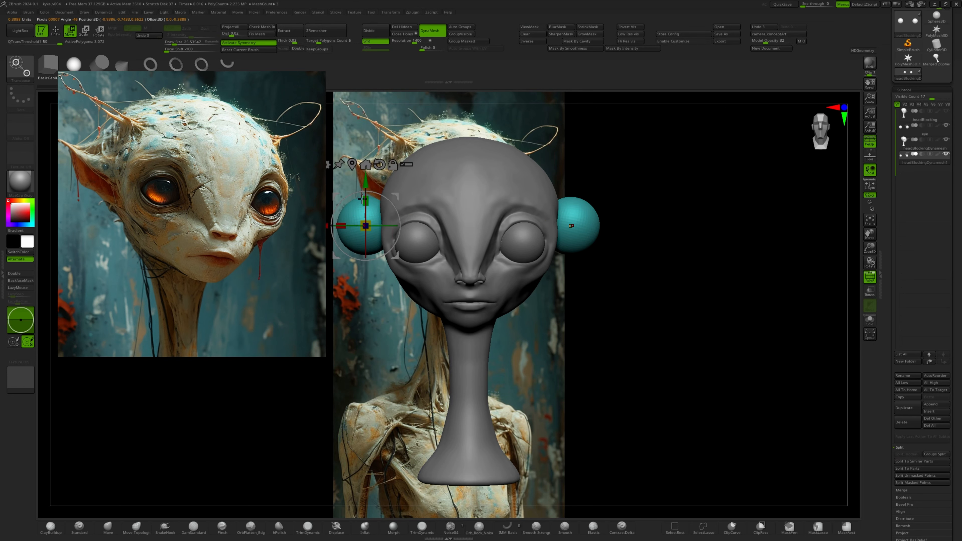
right_click_drag(444, 157, 516, 148, "alt")
left_click_drag(464, 188, 494, 160)
right_click_drag(502, 98, 505, 152)
Select the head subtool, hide the ear spheres and return to Draw mode.
left_click(527, 207, "alt")
left_click(946, 155)
key("b")
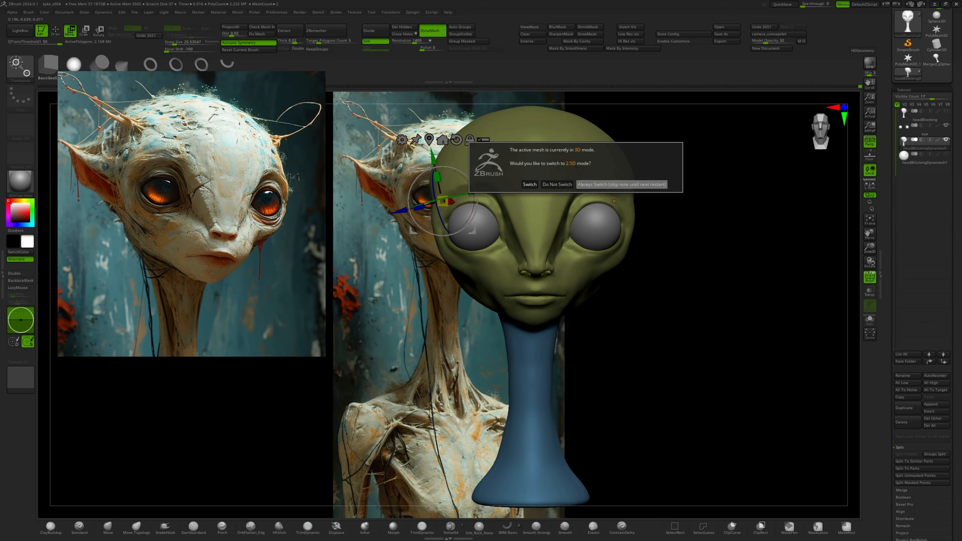
left_click(591, 185)
Recall the reference camera and mask the ear area of the head again with MaskLasso against the see-through image.
left_click(776, 34)
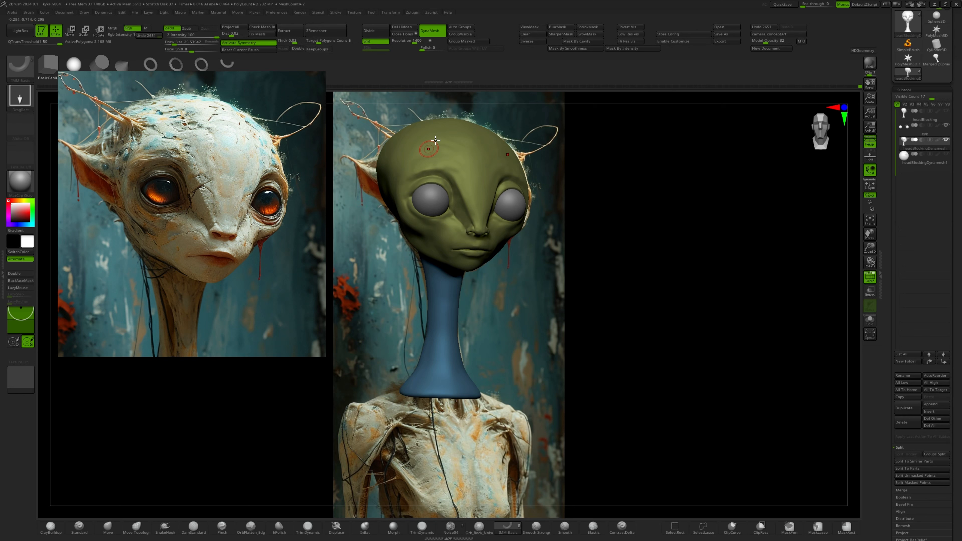
left_click(801, 41)
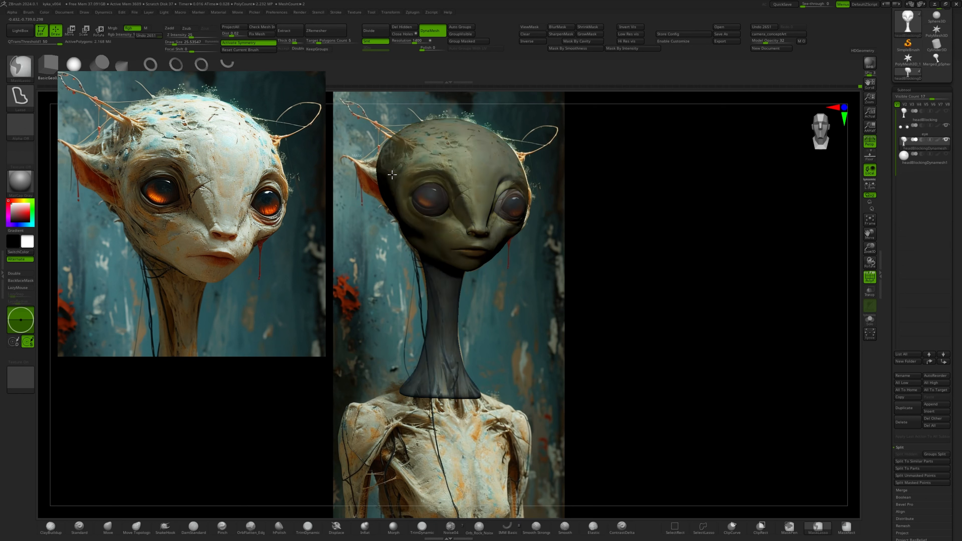
mouse_move(388, 195)
left_mouse_down("ctrl")
mouse_move(343, 203)
mouse_move(338, 189)
left_mouse_up("ctrl")
right_click_drag(402, 182, 530, 197)
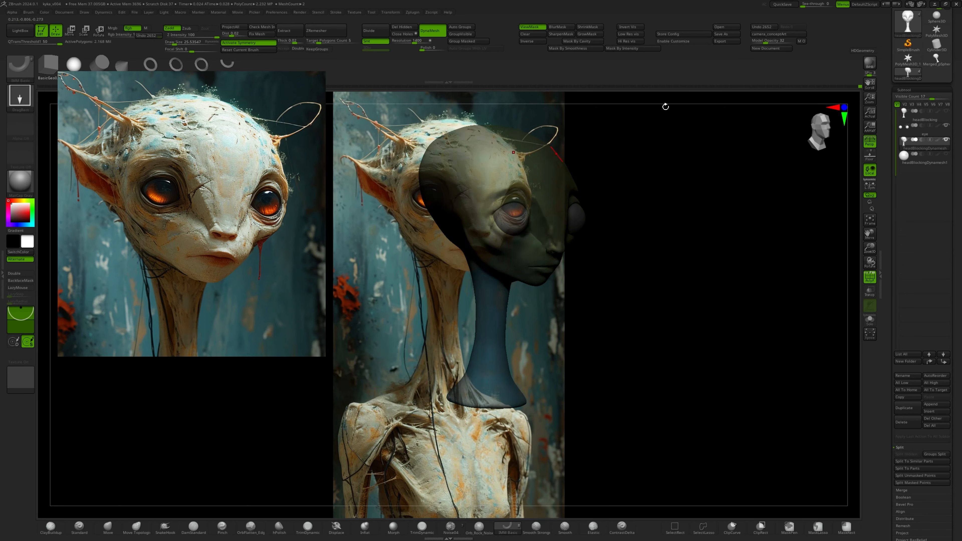
left_click(801, 42)
left_click(945, 155)
left_click(946, 140)
left_click(935, 143)
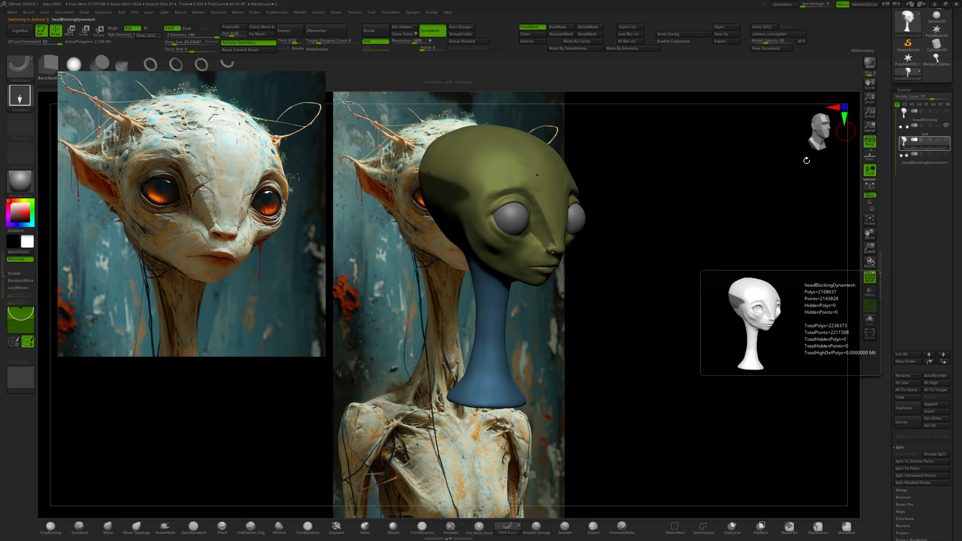
Mark the ear's upper and lower attachment points on the side of the head with the ClayBuildup brush.
right_click_drag(420, 183, 467, 186)
right_click_drag(468, 186, 517, 202, "alt")
key("b")
key("c")
key("b")
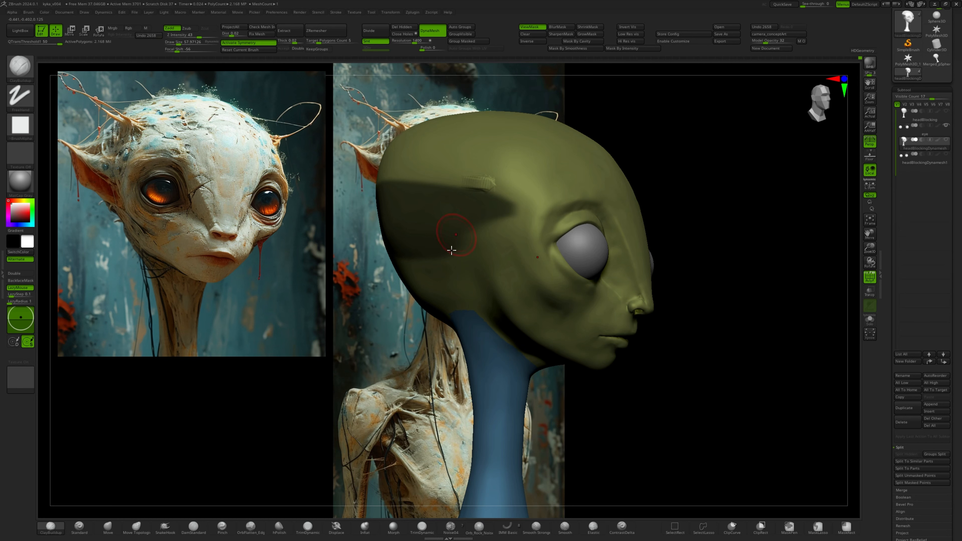
left_click(472, 256)
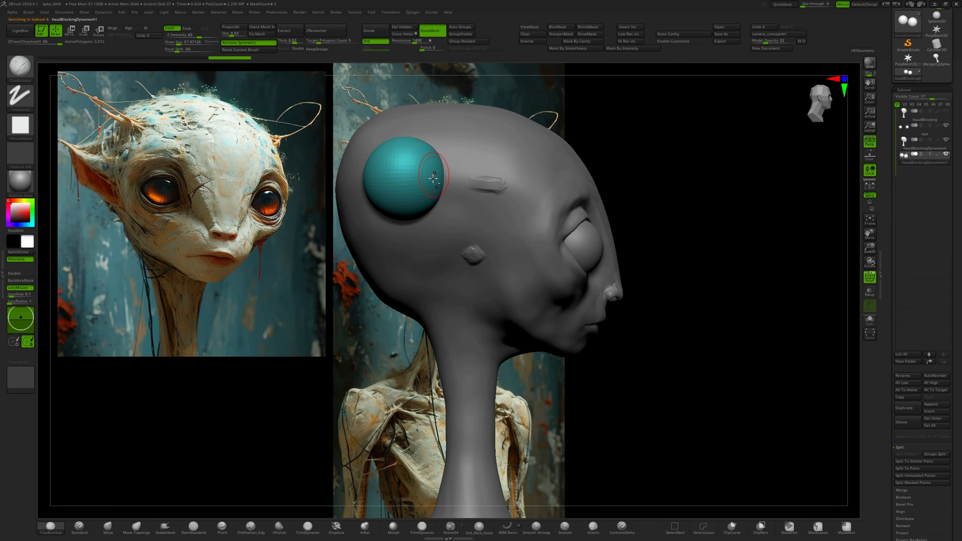
Move the ear sphere forward and down along the side of the head towards the two clay marks.
key("w")
left_click_drag(397, 172, 462, 182)
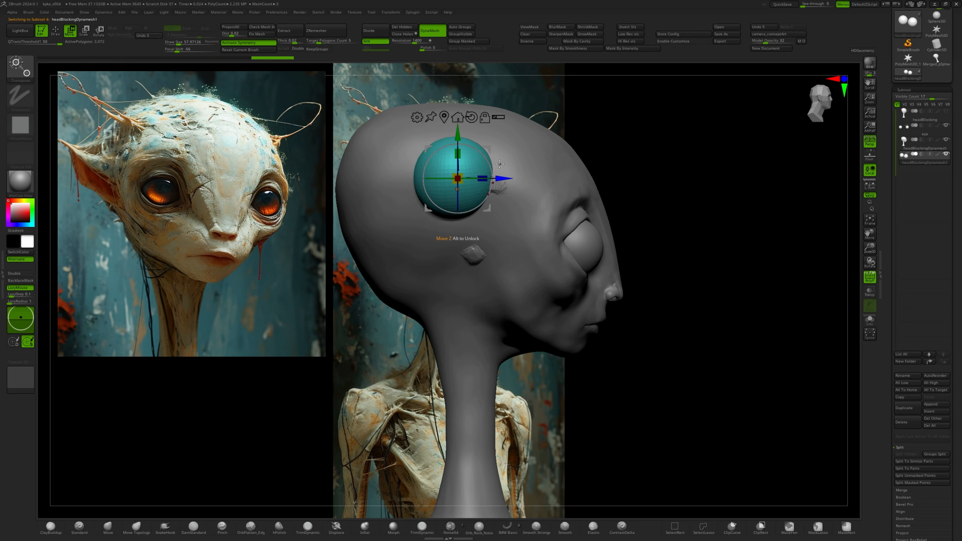
left_click_drag(460, 135, 459, 167)
right_click_drag(528, 138, 482, 167)
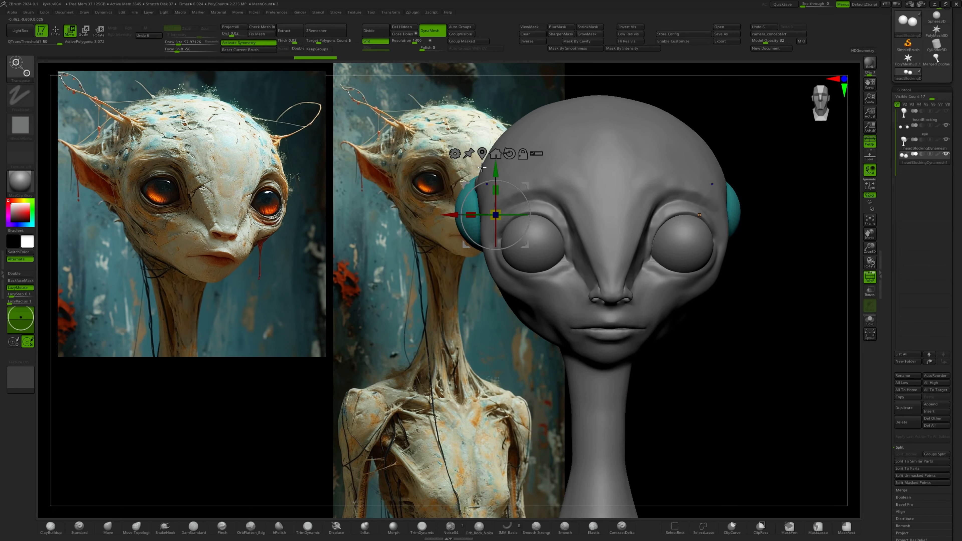
Fine-tune the ear spheres' sideways position and height so they sit partly embedded in the head between the marks.
left_click(483, 152, "alt")
mouse_move(449, 213)
left_mouse_down()
mouse_move(377, 225)
mouse_move(430, 218)
left_mouse_up()
right_click_drag(700, 265, 773, 272, "shift")
mouse_move(449, 164)
left_mouse_down()
mouse_move(449, 136)
mouse_move(449, 159)
left_mouse_up()
right_click_drag(488, 158, 441, 172)
left_click_drag(428, 208, 442, 207)
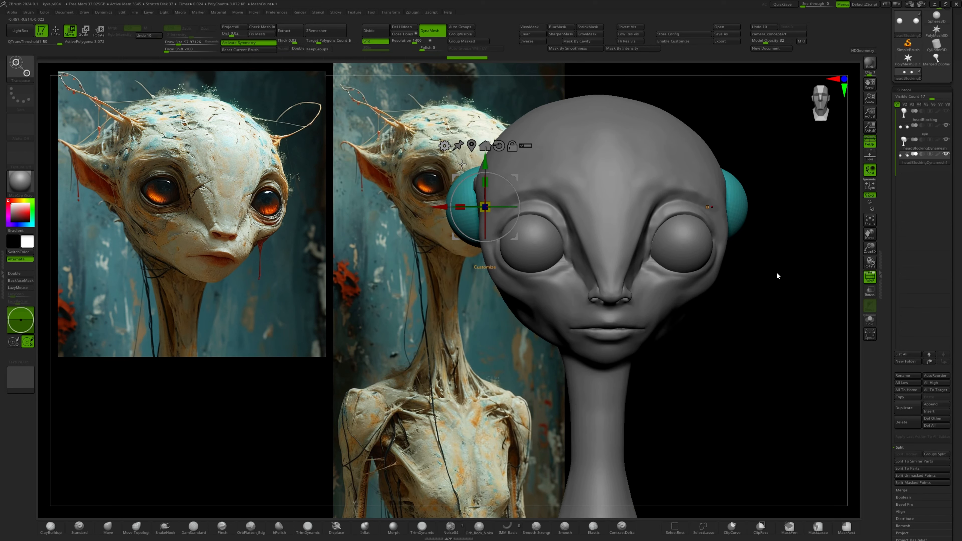
right_click_drag(424, 185, 454, 172, "shift")
right_click_drag(534, 163, 435, 175, "shift")
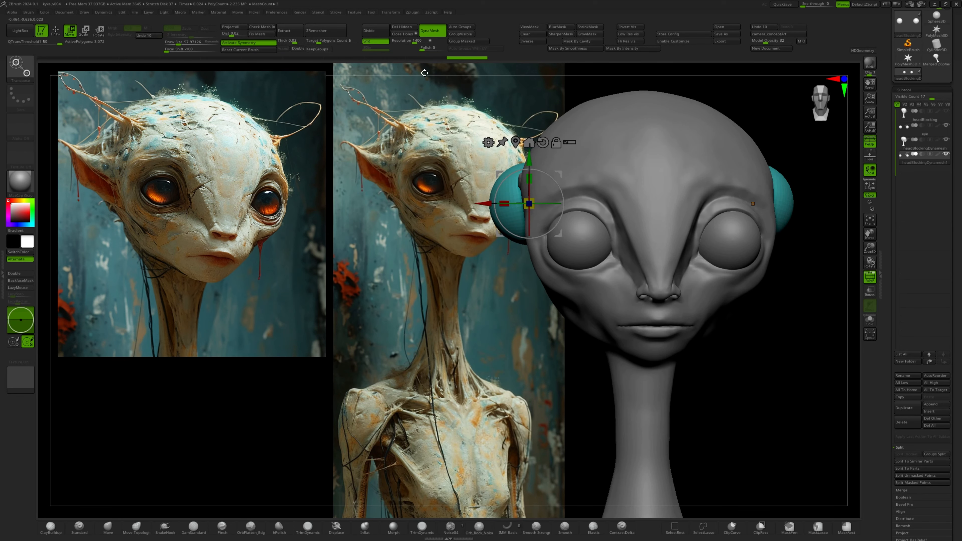
right_click_drag(828, 153, 820, 158, "shift")
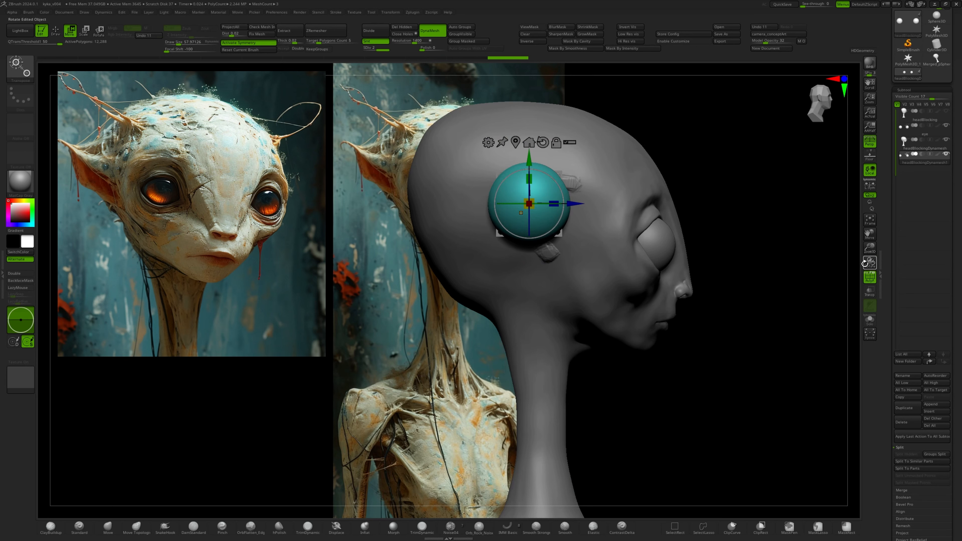
Convert the ear spheres to a dense mesh with DynaMesh.
left_click(867, 273)
key("q")
mouse_move(579, 193)
right_mouse_down()
mouse_move(519, 192)
mouse_move(515, 218)
right_mouse_up()
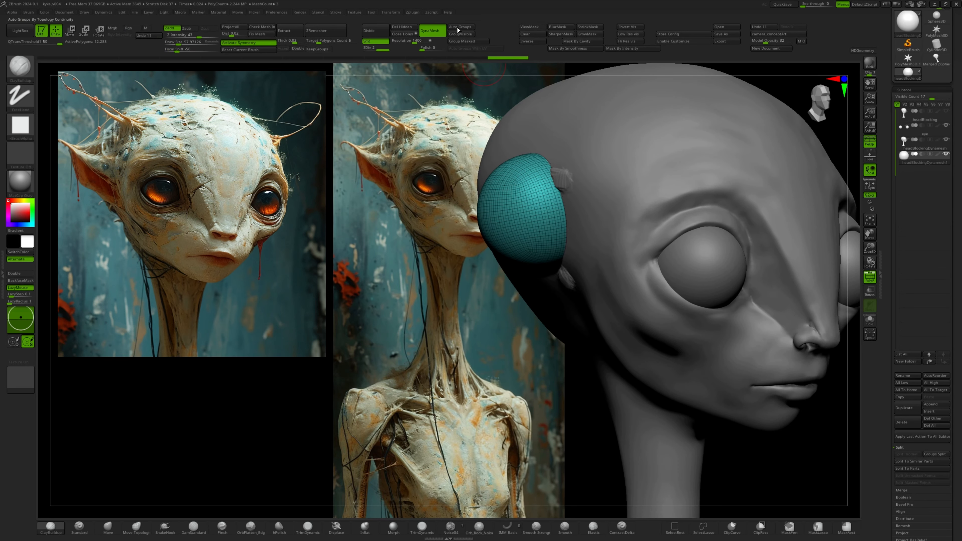
left_click(432, 33)
left_click(411, 50)
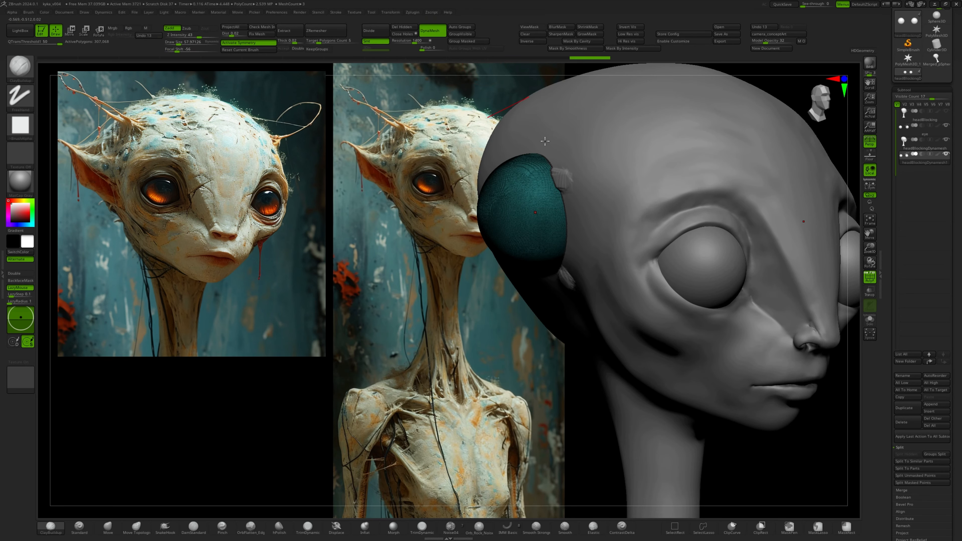
right_click_drag(545, 172, 607, 174)
Pull a pointed ear tip out of the sphere towards the back of the head with the SnakeHook brush.
left_click(109, 526)
right_click_drag(476, 197, 473, 183, "ctrl")
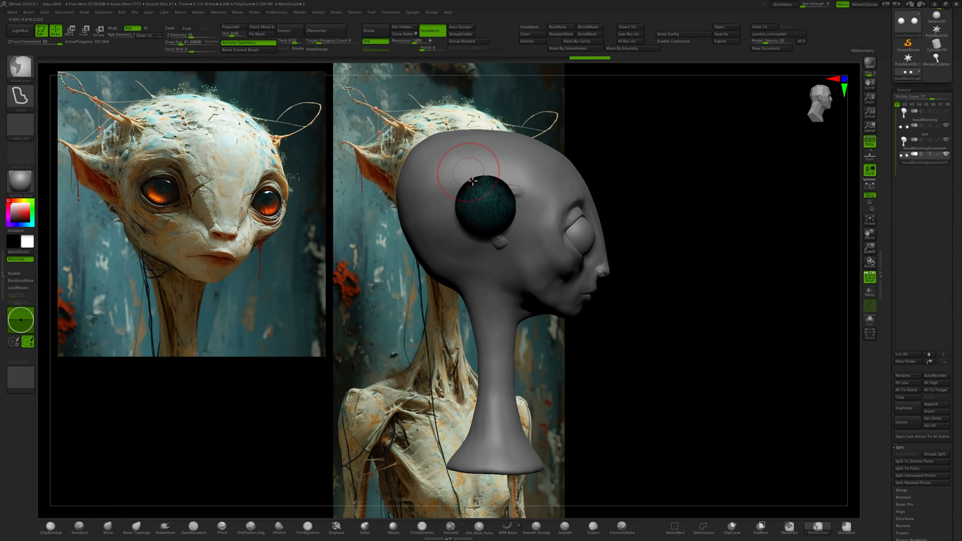
key("s")
mouse_move(468, 186)
left_mouse_down()
mouse_move(478, 186)
mouse_move(416, 170)
left_mouse_up()
key("shift+f")
left_click(165, 526)
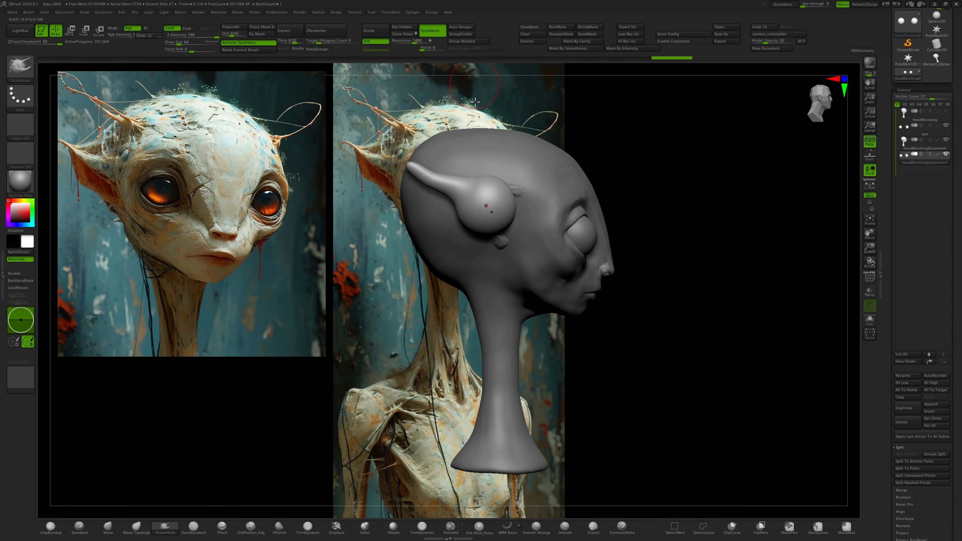
Remesh the stretched ears with DynaMesh at a resolution of 488.
right_click_drag(471, 104, 428, 104)
left_click_drag(418, 102, 389, 58, "ctrl")
left_click_drag(616, 111, 599, 114, "ctrl")
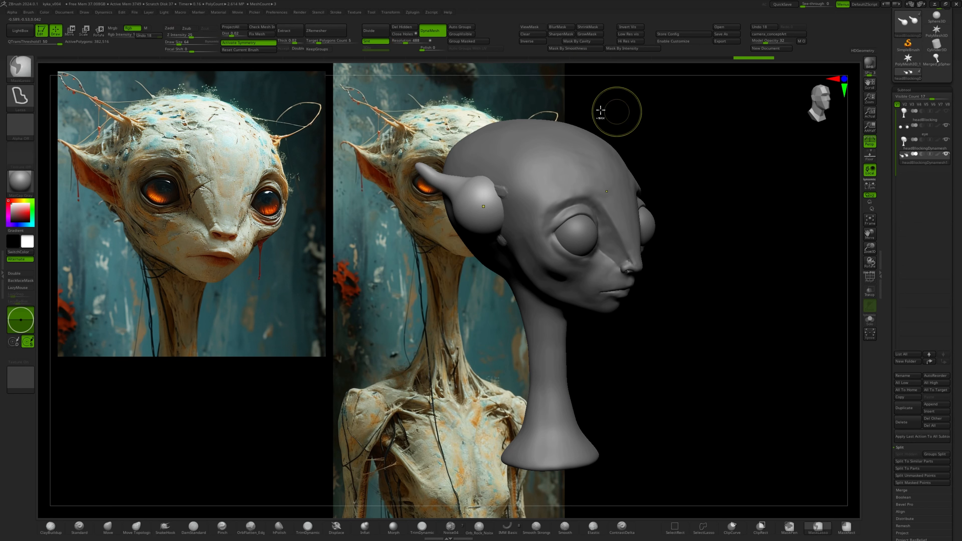
left_click_drag(408, 41, 405, 40)
left_click_drag(653, 109, 672, 107, "ctrl")
Smooth the ear along the transition from its tip to the round base.
key("shift+f")
right_click_drag(534, 140, 486, 169, "ctrl")
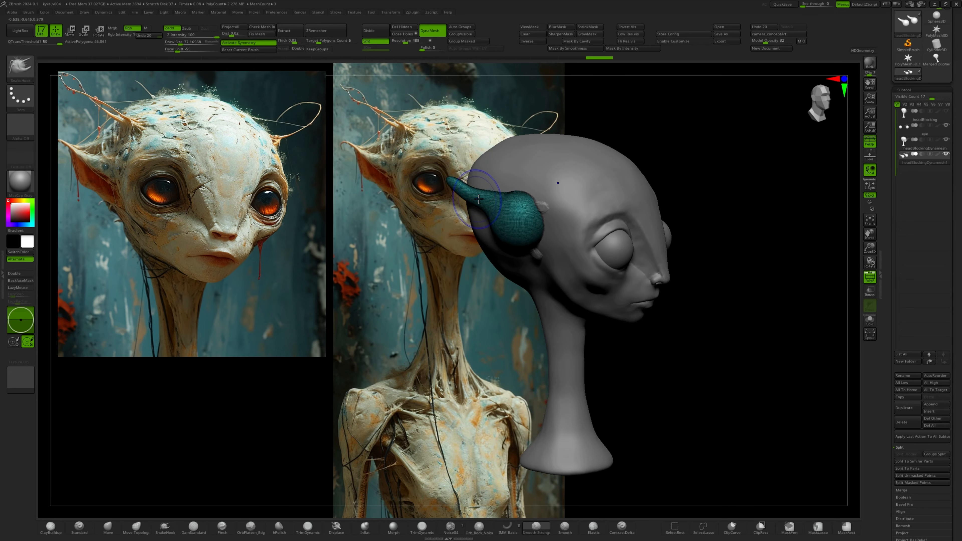
key("shift+f")
mouse_move(471, 185)
left_mouse_down("shift")
mouse_move(509, 185)
mouse_move(505, 197)
left_mouse_up("shift")
Shape the ear with the Move brush, stretching its upper edge and lower lobe to the two clay marks.
mouse_move(511, 144)
right_mouse_down()
mouse_move(496, 225)
mouse_move(508, 212)
right_mouse_up()
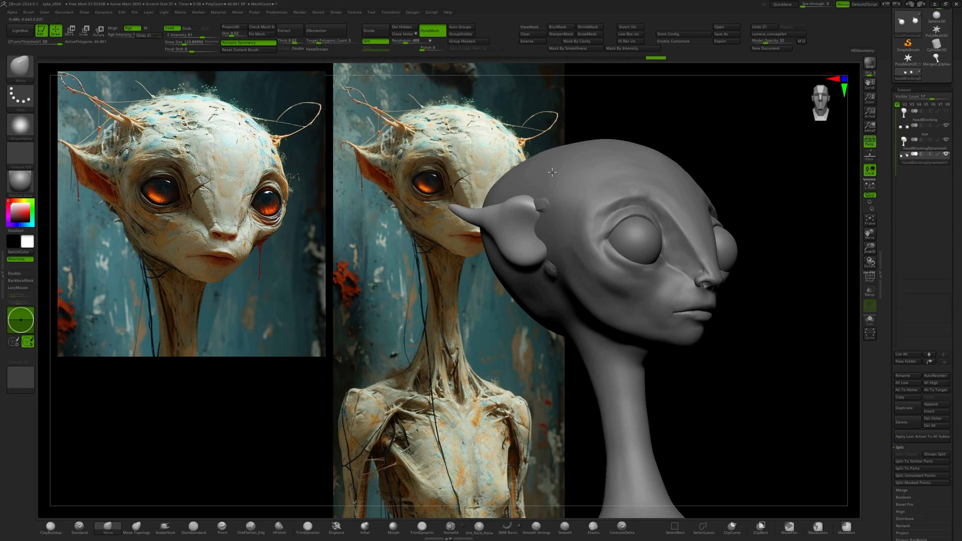
right_click_drag(552, 172, 558, 152)
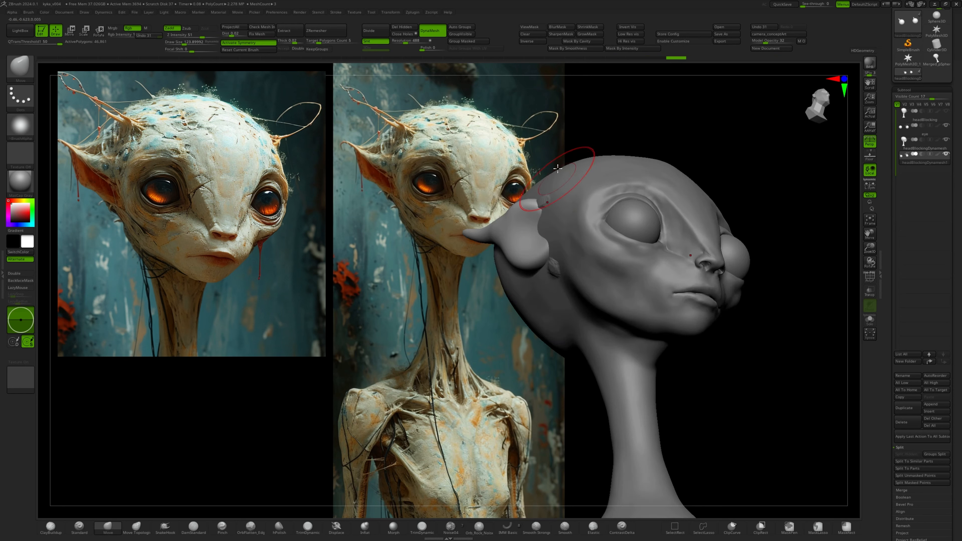
left_click_drag(538, 212, 547, 209)
right_click_drag(560, 167, 527, 189)
left_click_drag(542, 190, 535, 195)
right_click_drag(504, 182, 561, 190)
left_click_drag(552, 199, 562, 196)
left_click_drag(543, 264, 546, 272)
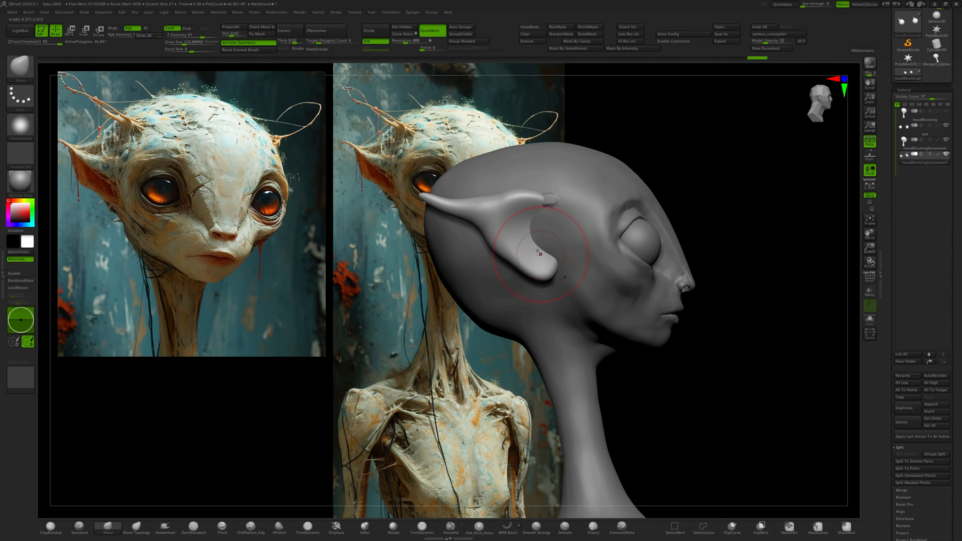
Broaden the ear's rear edge down to the lower lobe and reshape the area near the tip with the Move brush.
right_click_drag(568, 243, 536, 241)
left_click_drag(549, 259, 543, 259)
right_click_drag(538, 135, 583, 152)
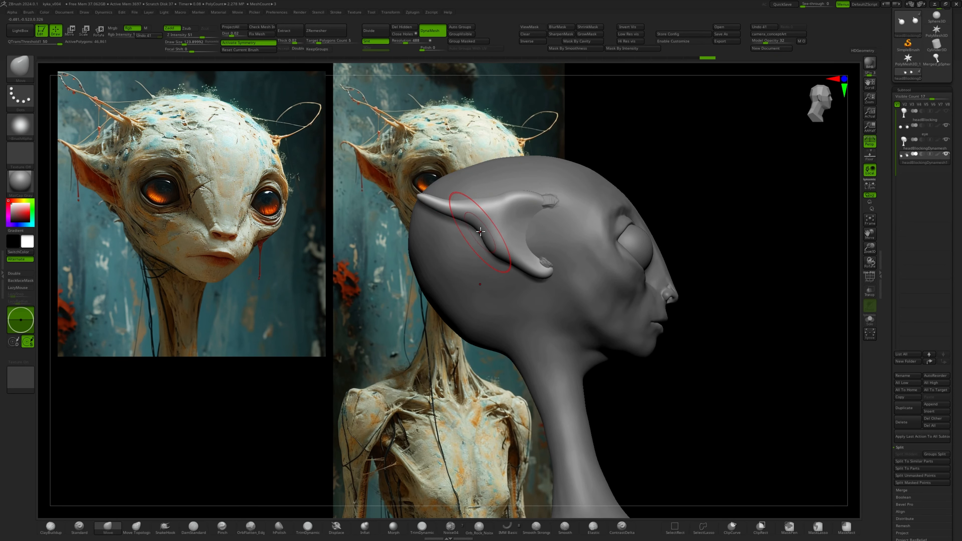
left_click_drag(492, 231, 480, 241)
mouse_move(486, 197)
left_mouse_down()
mouse_move(484, 204)
mouse_move(490, 196)
left_mouse_up()
left_click_drag(505, 237, 505, 258)
key("bracketleft")
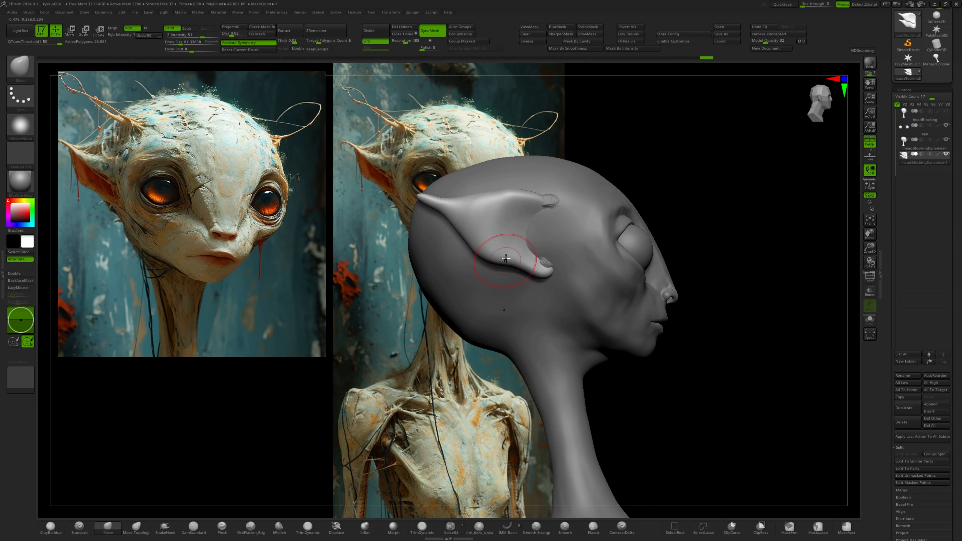
key("shift")
mouse_move(447, 208)
left_mouse_down()
mouse_move(427, 198)
mouse_move(443, 207)
mouse_move(461, 194)
left_mouse_up()
mouse_move(502, 96)
left_mouse_down()
mouse_move(413, 100)
mouse_move(436, 167)
mouse_move(467, 125)
left_mouse_up()
Enable backface masking and sculpt the rim and inner hollow of the ear with ClayBuildup.
left_click(51, 527)
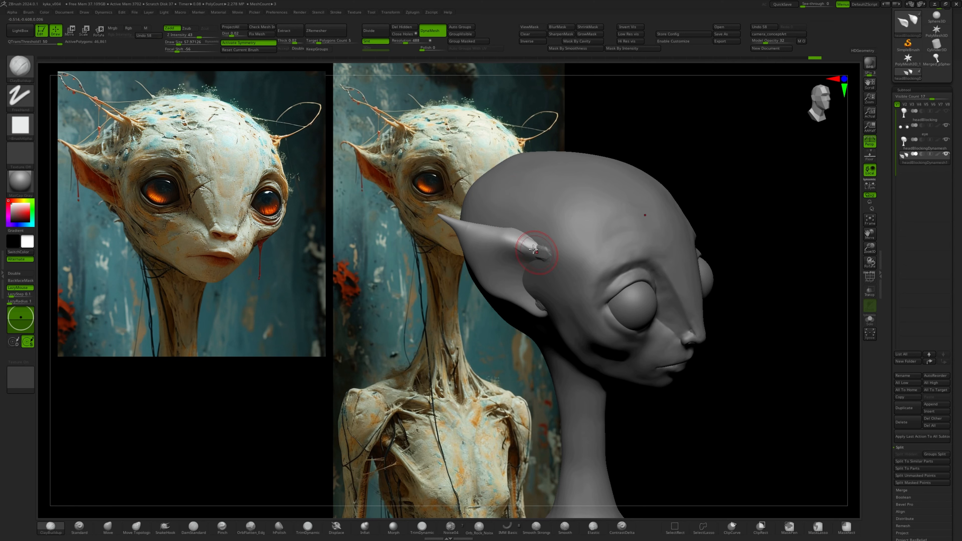
right_click_drag(498, 216, 504, 255)
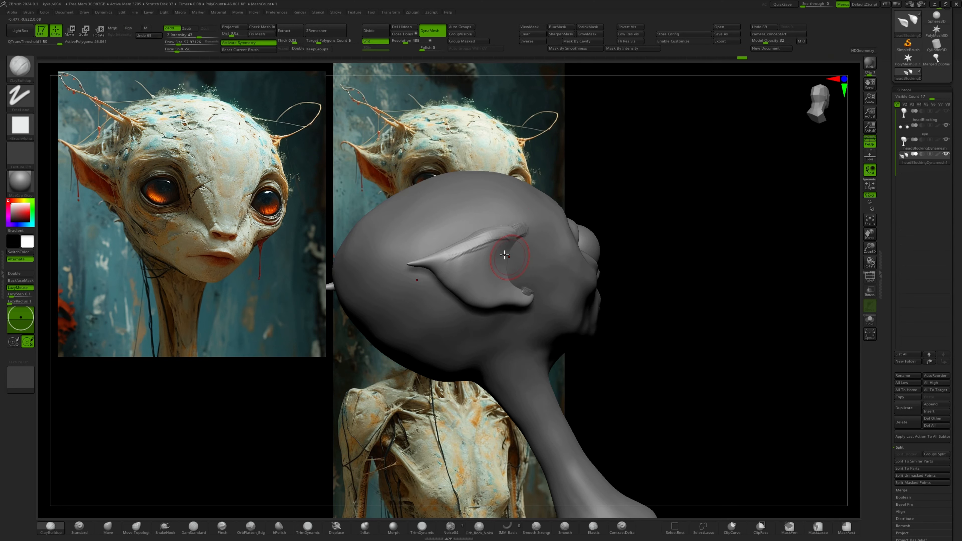
left_click(21, 281)
left_click_drag(472, 269, 507, 252)
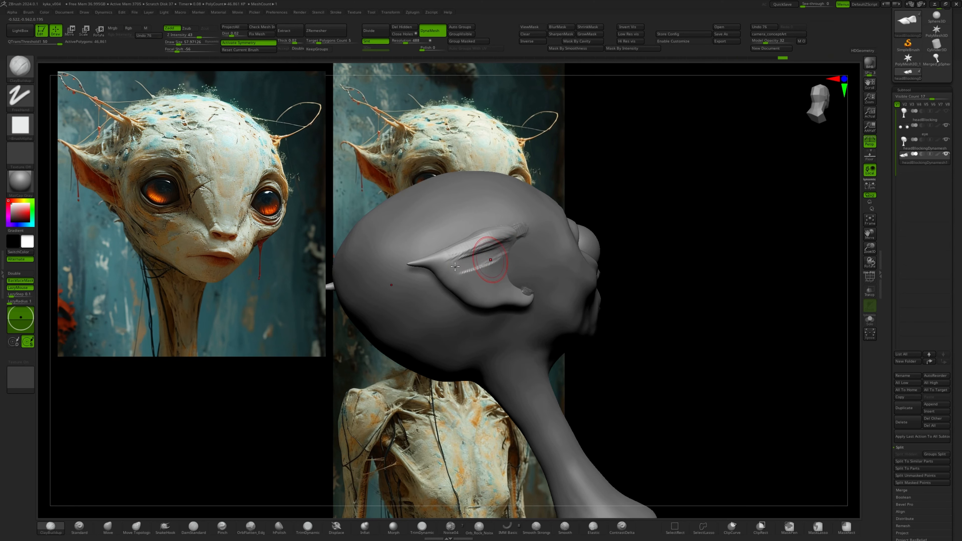
mouse_move(455, 266)
left_mouse_down()
mouse_move(512, 259)
mouse_move(484, 289)
mouse_move(460, 261)
mouse_move(499, 287)
left_mouse_up()
left_click_drag(486, 251, 462, 267)
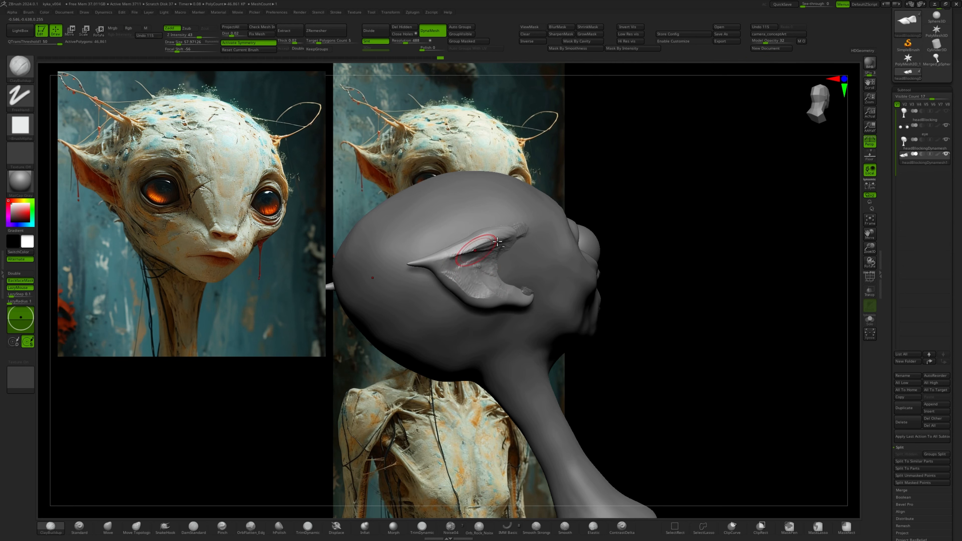
left_click_drag(497, 241, 478, 254, "alt")
mouse_move(489, 291)
right_mouse_down()
mouse_move(494, 249)
mouse_move(481, 219)
right_mouse_up()
left_click_drag(469, 235, 468, 275)
left_click_drag(467, 262, 490, 279)
Shift the gizmo pivot to the ear's attachment, then rotate and scale the ears to match the see-through concept art.
mouse_move(490, 272)
right_mouse_down()
mouse_move(452, 231)
mouse_move(521, 216)
mouse_move(517, 199)
right_mouse_up()
key("r")
right_click_drag(440, 231, 470, 226)
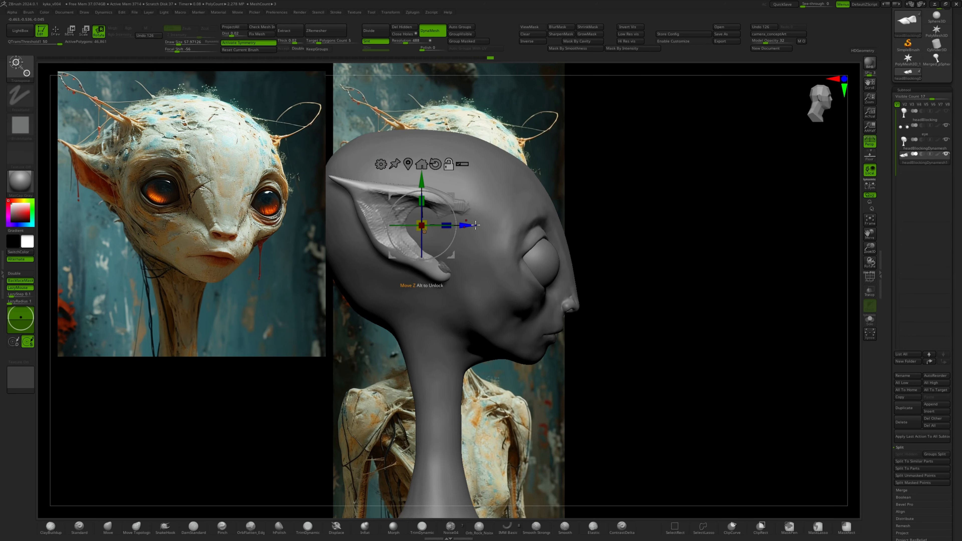
left_click_drag(469, 226, 492, 226, "alt")
left_click_drag(446, 180, 445, 189, "alt")
left_click(773, 35)
left_click(801, 41)
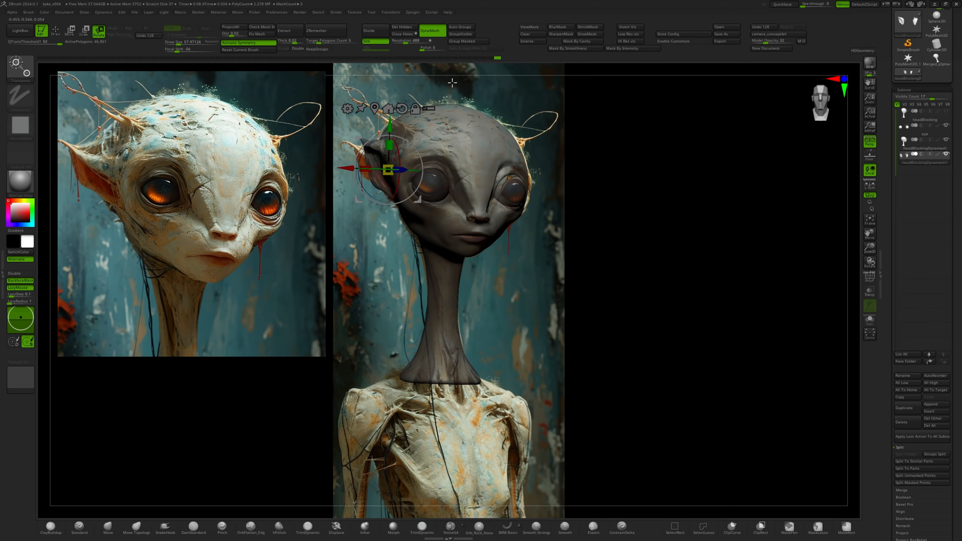
left_click_drag(379, 169, 391, 267)
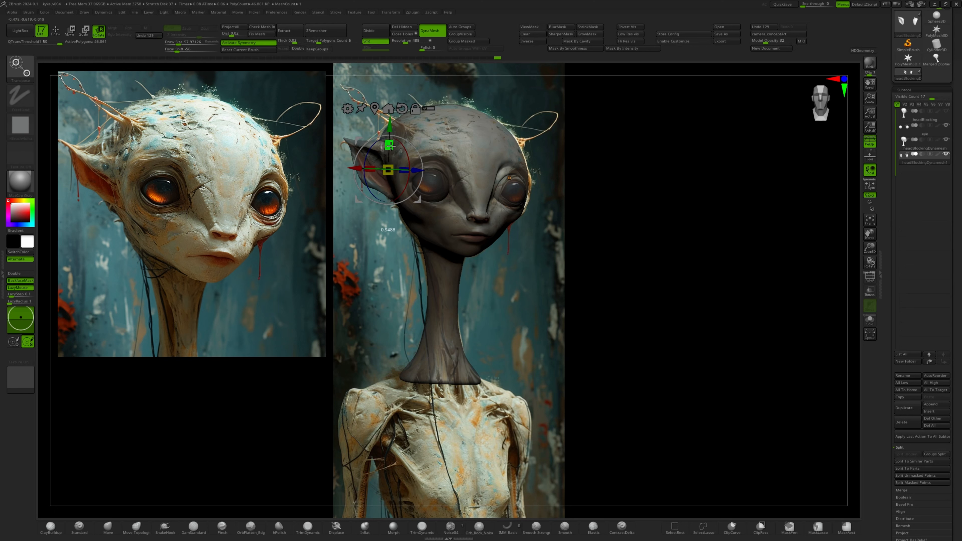
left_click_drag(390, 146, 388, 157)
Build up the inside of the ear with ClayBuildup strokes between the upper rim and the lower lobe.
key("q")
right_click_drag(439, 113, 701, 99)
left_click(802, 41)
right_click_drag(509, 198, 506, 227, "ctrl")
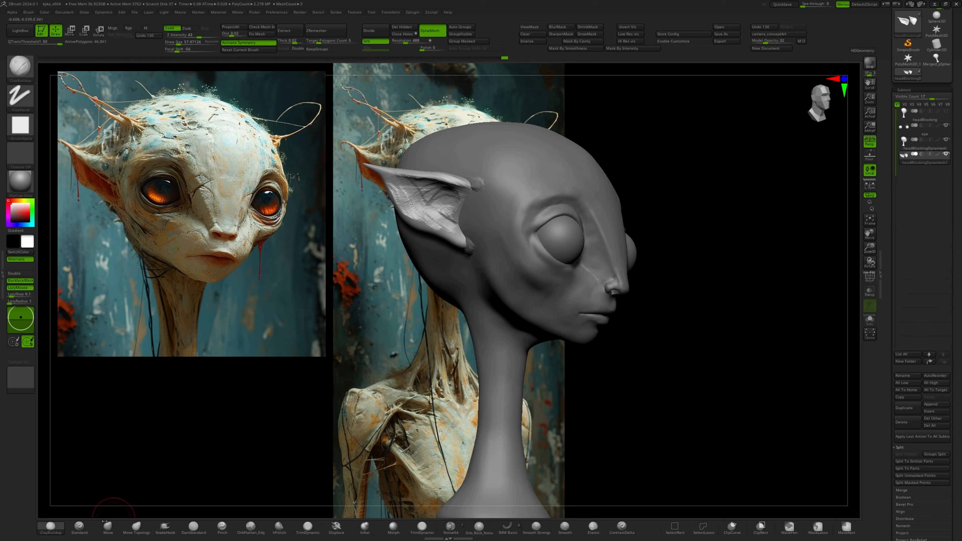
right_click_drag(428, 189, 479, 187)
left_click_drag(421, 199, 443, 219)
mouse_move(435, 201)
right_mouse_down()
mouse_move(523, 193)
mouse_move(434, 192)
mouse_move(443, 227)
right_mouse_up()
left_click_drag(466, 193, 427, 212)
left_click_drag(451, 194, 412, 219)
mouse_move(427, 189)
left_mouse_down()
mouse_move(398, 205)
mouse_move(394, 186)
mouse_move(391, 222)
left_mouse_up()
left_click_drag(386, 186, 424, 252)
left_click_drag(403, 212, 449, 253)
left_click_drag(386, 197, 420, 239)
left_click_drag(397, 208, 430, 235)
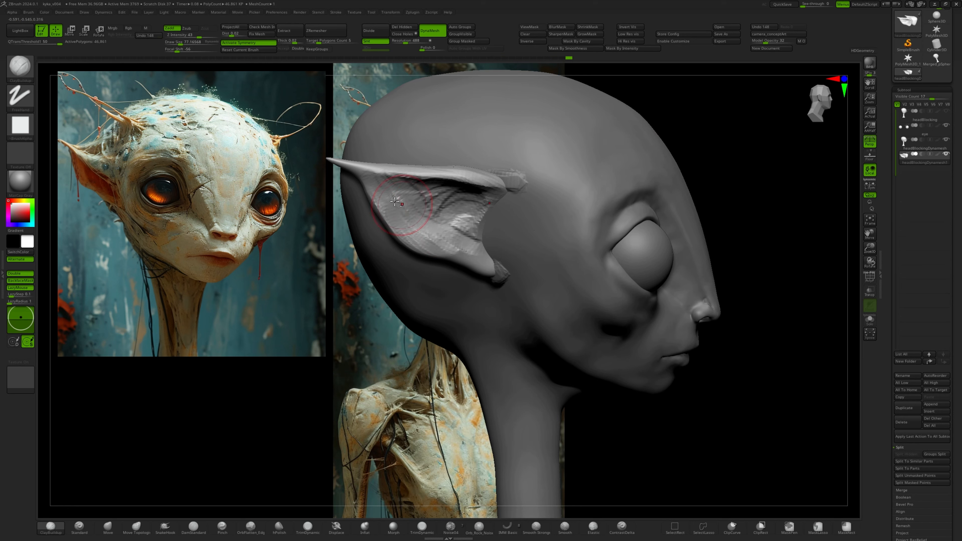
left_click_drag(390, 190, 430, 235)
left_click_drag(409, 189, 436, 221)
Build up the back of the ear with ClayBuildup strokes from the upper edge down to the base.
right_click_drag(464, 192, 549, 190)
left_click_drag(439, 205, 419, 227)
left_click_drag(441, 182, 421, 227)
left_click_drag(454, 197, 433, 233)
left_click_drag(447, 196, 428, 227)
left_click_drag(427, 201, 409, 237)
left_click_drag(448, 171, 428, 205)
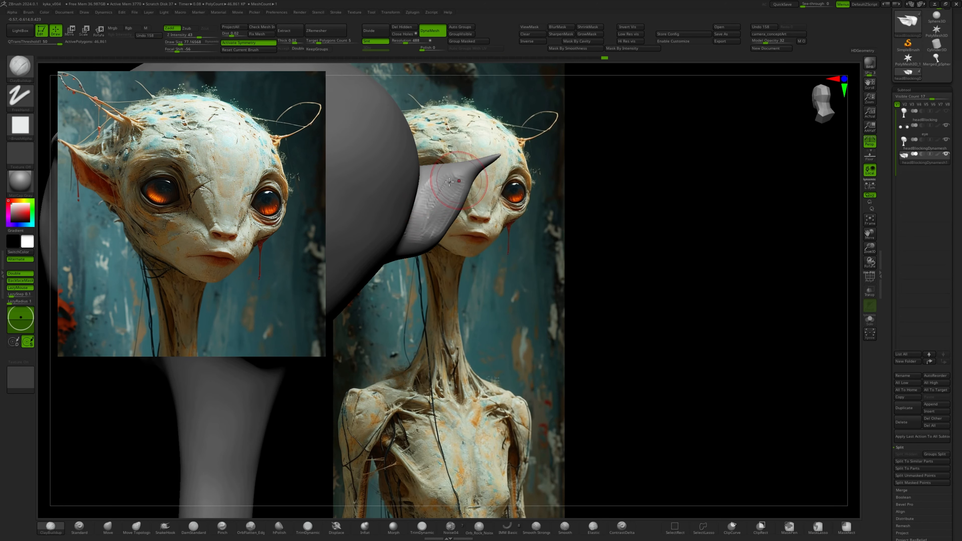
mouse_move(466, 178)
right_mouse_down()
mouse_move(429, 170)
mouse_move(488, 174)
right_mouse_up()
left_click_drag(447, 182, 422, 235)
left_click_drag(435, 194, 413, 242)
left_click_drag(446, 178, 413, 235)
mouse_move(445, 189)
left_mouse_down()
mouse_move(420, 227)
mouse_move(430, 227)
left_mouse_up()
mouse_move(456, 176)
left_mouse_down()
mouse_move(433, 232)
mouse_move(417, 227)
left_mouse_up()
left_click_drag(464, 169, 441, 188)
Layer ClayBuildup strokes down the ear's inner surface and carve into the hollow.
right_click_drag(496, 170, 401, 175)
left_click_drag(451, 186, 492, 250)
left_click_drag(449, 182, 475, 239)
left_click_drag(457, 182, 483, 239)
left_click_drag(460, 184, 488, 242)
left_click_drag(466, 190, 490, 240)
left_click_drag(456, 201, 475, 243)
left_click_drag(460, 209, 477, 246, "alt")
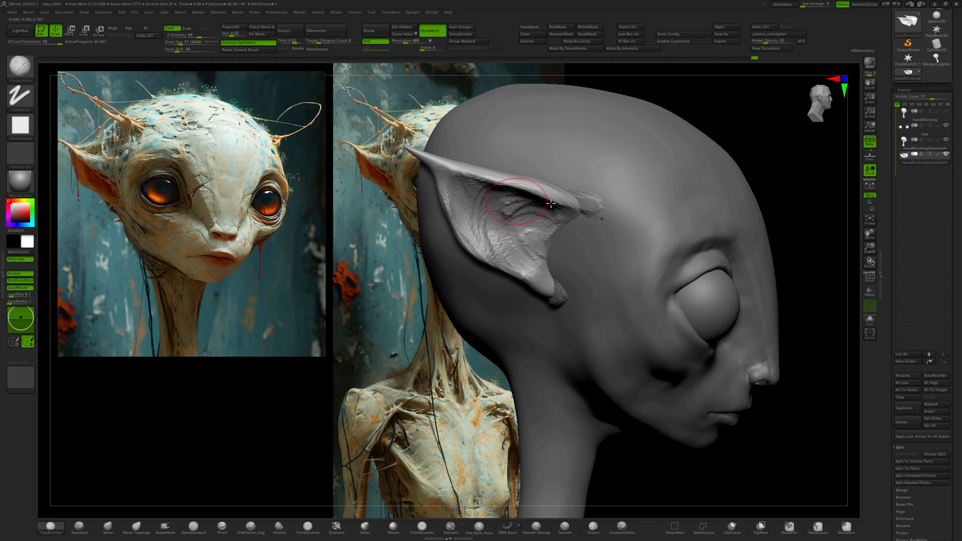
Remesh the ears with DynaMesh, then refine the lower lobe and carve the hollow beside the head with ClayBuildup.
right_click_drag(551, 204, 568, 193)
left_click_drag(693, 103, 716, 125, "ctrl")
right_click_drag(583, 212, 539, 183, "alt")
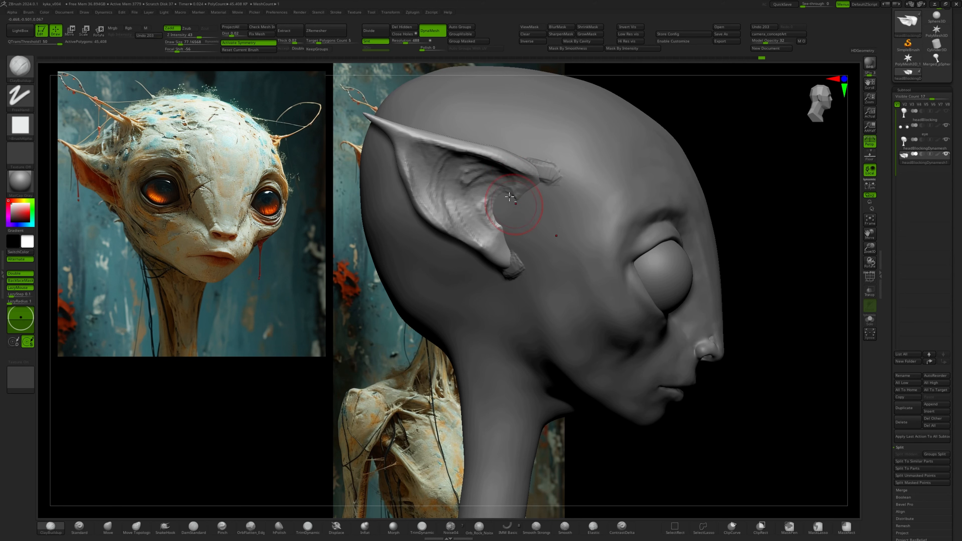
left_click_drag(490, 241, 502, 252)
right_click_drag(530, 243, 470, 243)
left_click_drag(479, 224, 503, 246)
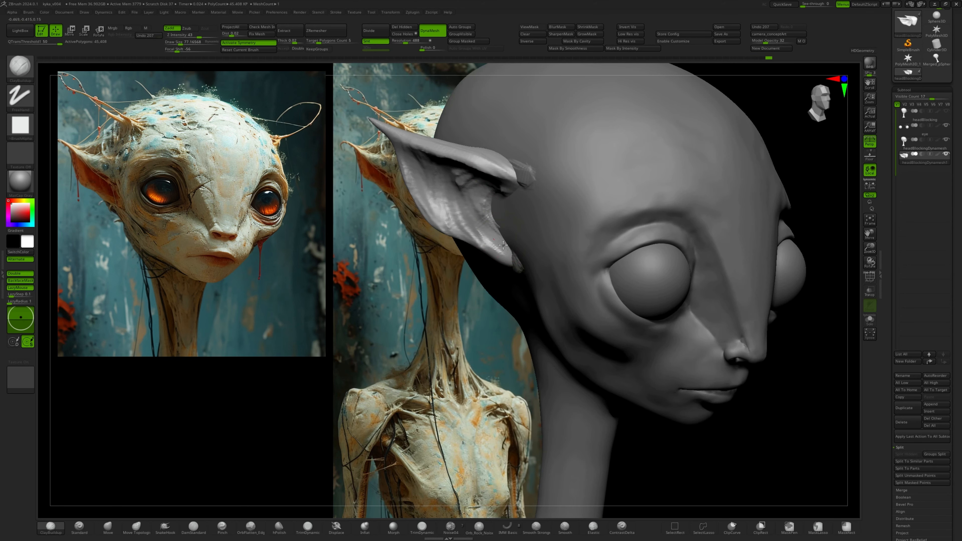
left_click_drag(495, 209, 497, 224, "alt")
Build up the head surface at the ear opening with ClayBuildup and smooth the transition in front of the ear.
right_click_drag(503, 216, 568, 190)
left_click(569, 189, "alt")
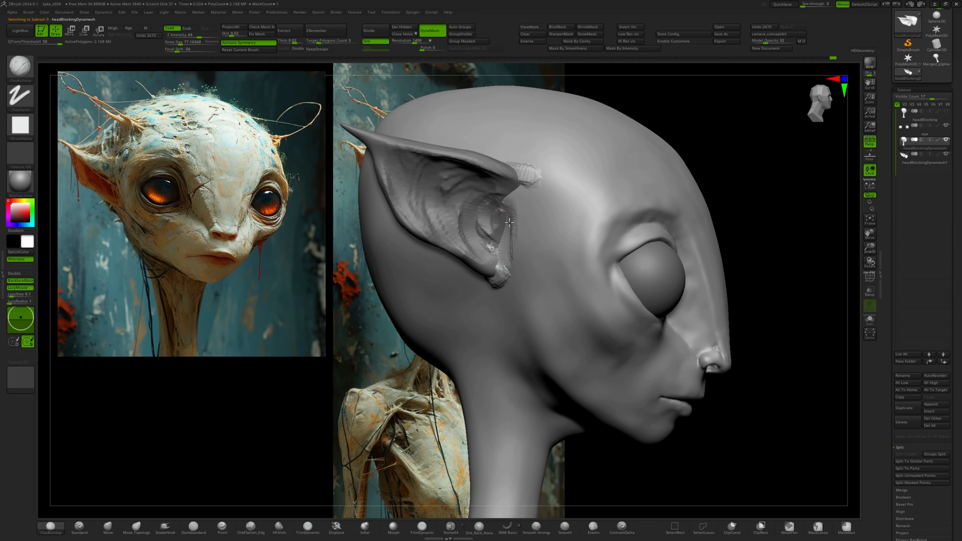
mouse_move(530, 236)
left_mouse_down()
mouse_move(528, 212)
mouse_move(528, 222)
left_mouse_up()
key("shift")
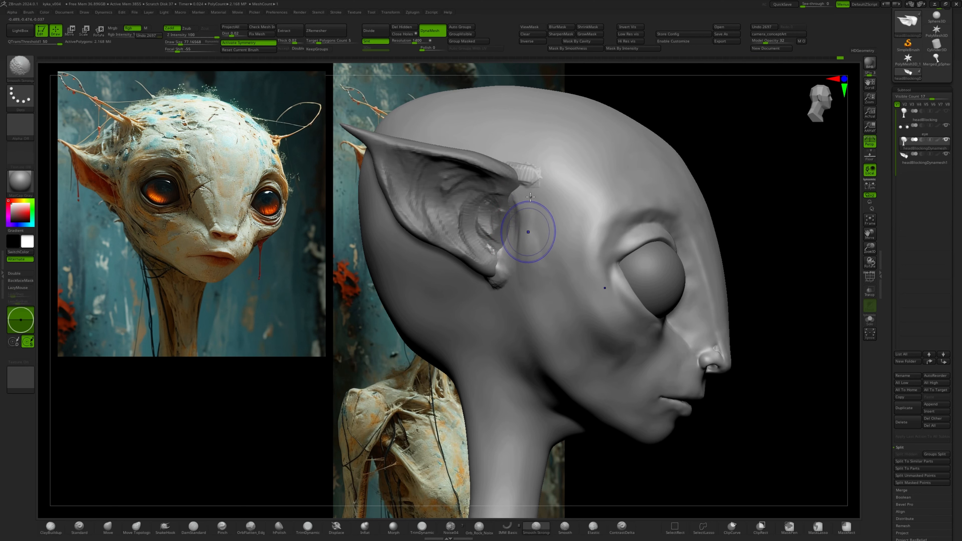
left_click_drag(538, 246, 537, 231, "shift")
mouse_move(539, 231)
right_mouse_down("ctrl")
mouse_move(543, 161)
mouse_move(530, 162)
mouse_move(572, 161)
mouse_move(556, 154)
mouse_move(576, 165)
mouse_move(526, 178)
mouse_move(553, 199)
mouse_move(591, 183)
mouse_move(585, 176)
right_mouse_up("ctrl")
right_click_drag(515, 181, 522, 208, "ctrl")
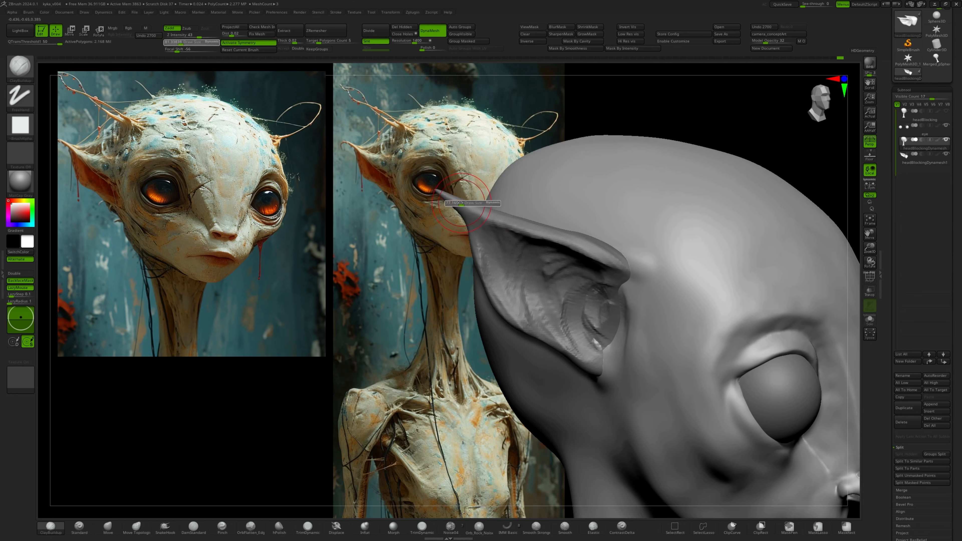
Smooth the thin tip of the ear and thicken it with the Inflate brush.
left_click(450, 199, "alt")
right_click_drag(446, 197, 498, 187)
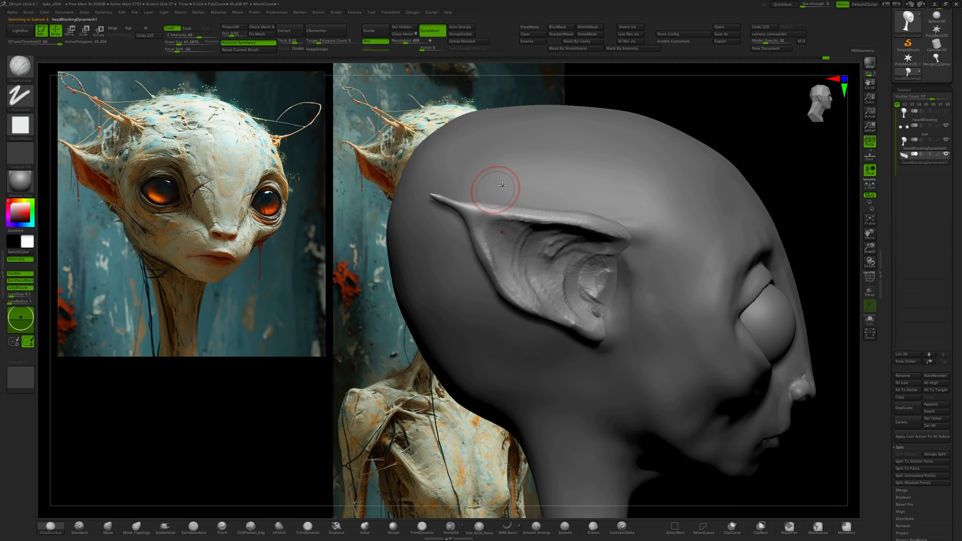
mouse_move(443, 199)
left_mouse_down("shift")
mouse_move(464, 206)
mouse_move(440, 197)
left_mouse_up("shift")
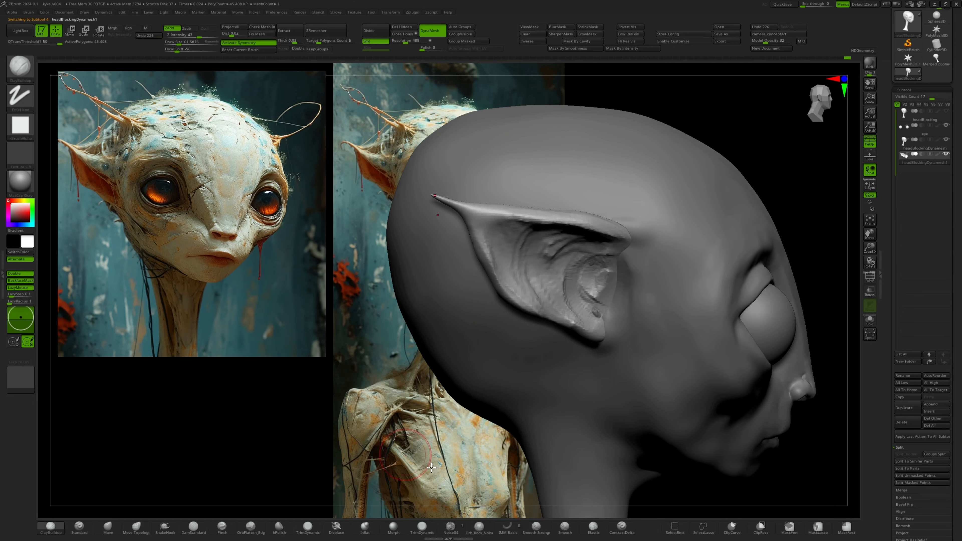
key("b")
key("i")
key("n")
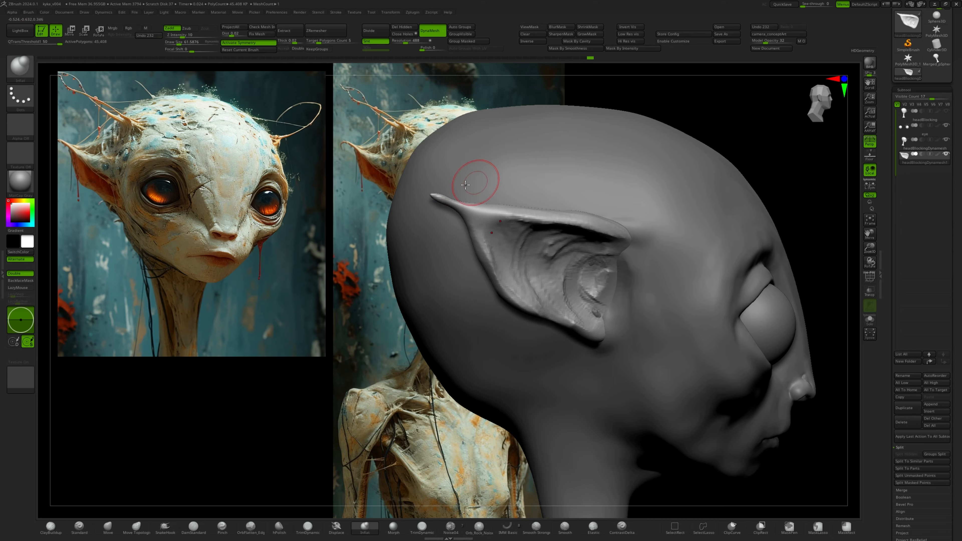
right_click_drag(465, 185, 482, 201)
Remesh the ears with DynaMesh and smooth the pointed tip.
left_click_drag(681, 142, 693, 158, "ctrl")
right_click_drag(548, 131, 483, 182)
left_click_drag(456, 198, 423, 191, "shift")
Fill the ear's inner surface and the back of the ear with ClayBuildup strokes.
mouse_move(481, 174)
right_mouse_down()
mouse_move(461, 219)
mouse_move(496, 167)
right_mouse_up()
mouse_move(496, 167)
right_mouse_down()
mouse_move(539, 208)
mouse_move(519, 187)
right_mouse_up()
right_click_drag(378, 265, 111, 458, "ctrl")
key("b")
key("c")
key("b")
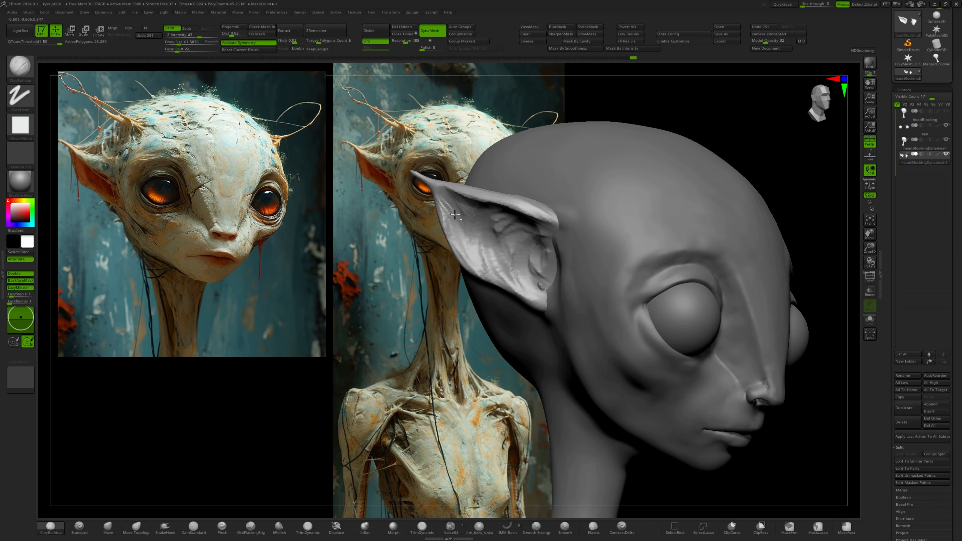
left_click_drag(455, 215, 478, 227)
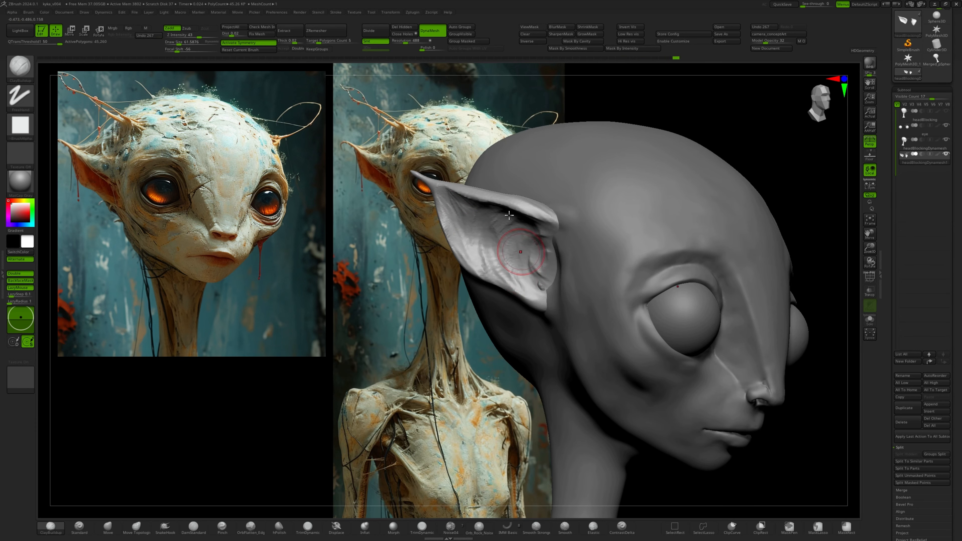
right_click_drag(509, 215, 569, 208)
mouse_move(551, 202)
left_mouse_down()
mouse_move(540, 262)
mouse_move(531, 224)
left_mouse_up()
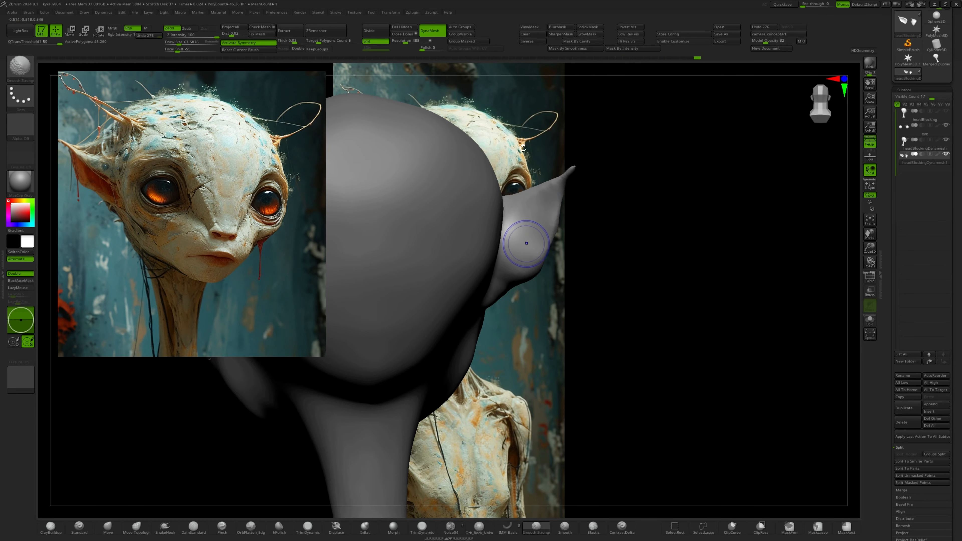
Smooth the inside of the ear, carve near the lower lobe, and blend the head surface around it.
right_click_drag(523, 148, 469, 175)
mouse_move(500, 232)
left_mouse_down("shift")
mouse_move(495, 222)
mouse_move(556, 252)
mouse_move(585, 220)
left_mouse_up("shift")
mouse_move(582, 271)
left_mouse_down("alt")
mouse_move(594, 261)
mouse_move(579, 276)
mouse_move(579, 266)
mouse_move(605, 294)
mouse_move(596, 319)
left_mouse_up("alt")
left_click(609, 266, "alt")
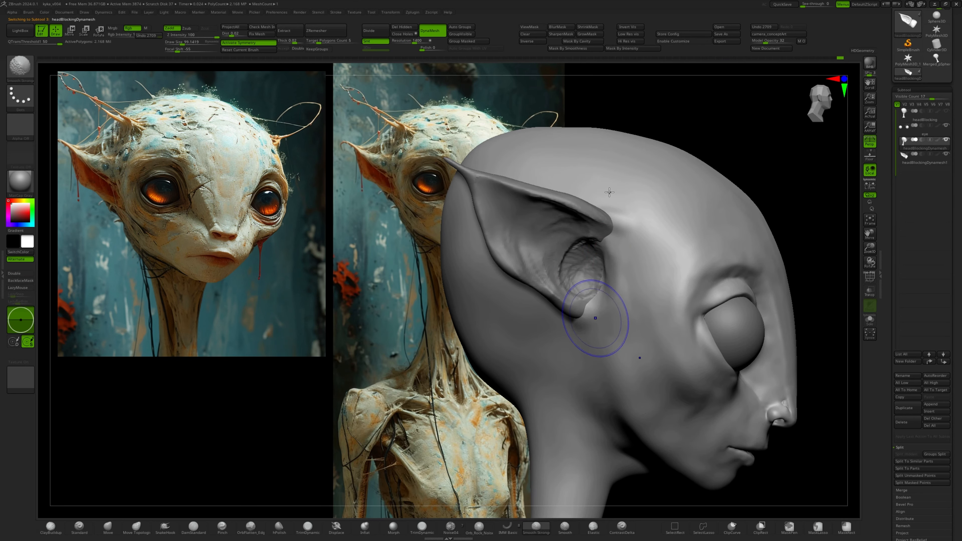
right_click_drag(597, 318, 590, 266)
right_click_drag(590, 265, 538, 189, "ctrl")
right_click_drag(538, 189, 601, 180)
Adjust the ear's lower rear edge with the Move brush to follow the ear outline in the concept art.
left_click(776, 34)
left_click(801, 41)
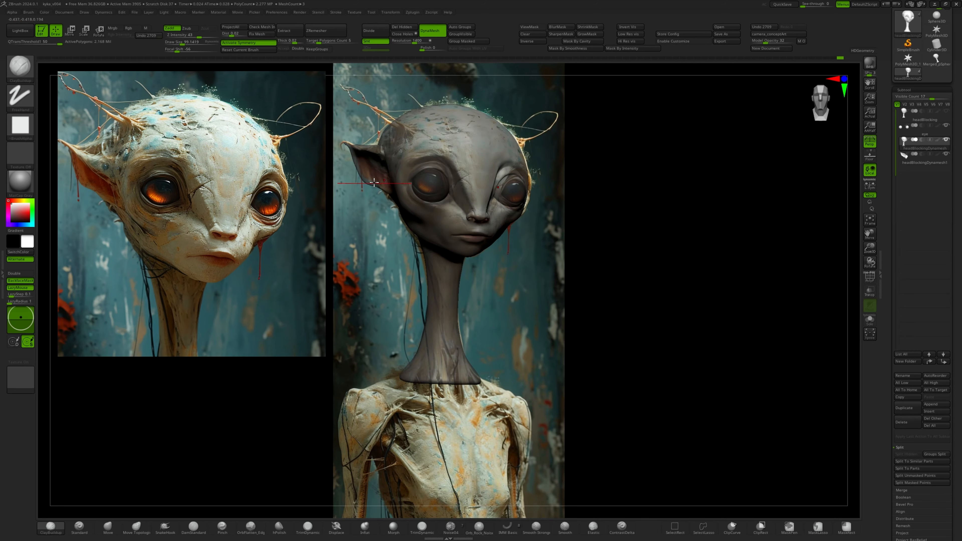
right_click_drag(427, 172, 446, 163)
mouse_move(447, 163)
right_mouse_down("alt")
mouse_move(623, 215)
mouse_move(591, 243)
right_mouse_up("alt")
left_click(801, 42)
left_click(108, 527)
key("s")
left_click_drag(491, 236, 489, 237)
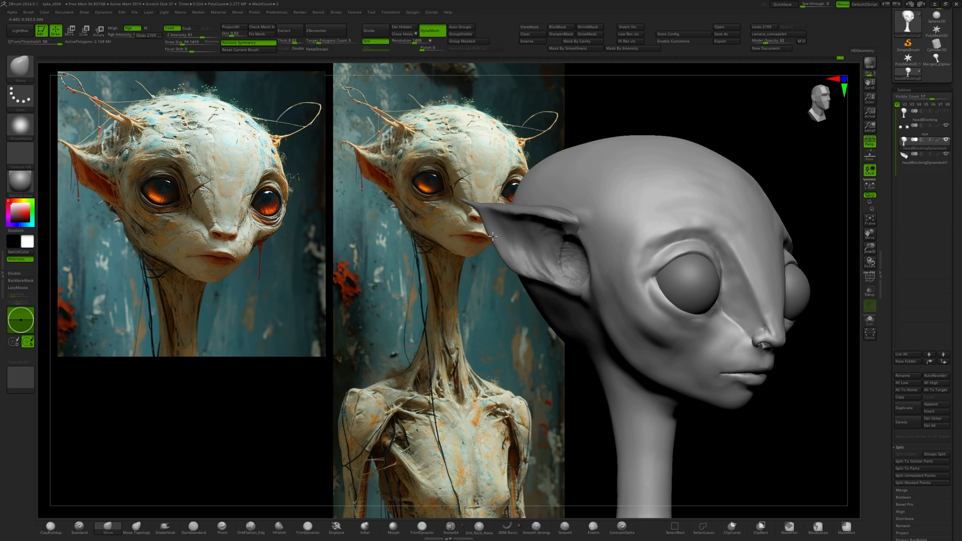
left_click(496, 239, "alt")
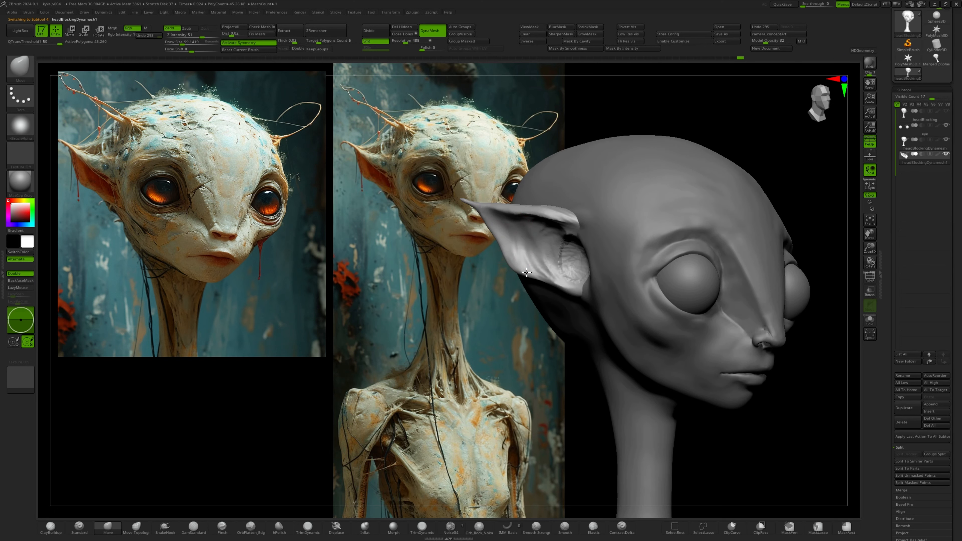
left_click_drag(526, 272, 521, 269)
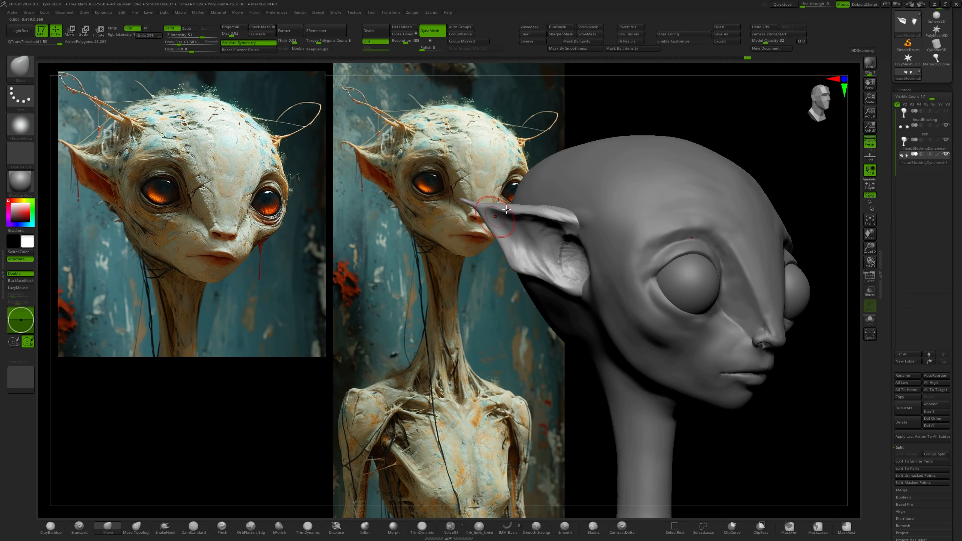
Smooth the ear's upper rim and the rough inner hollow.
left_click_drag(512, 203, 505, 235, "shift")
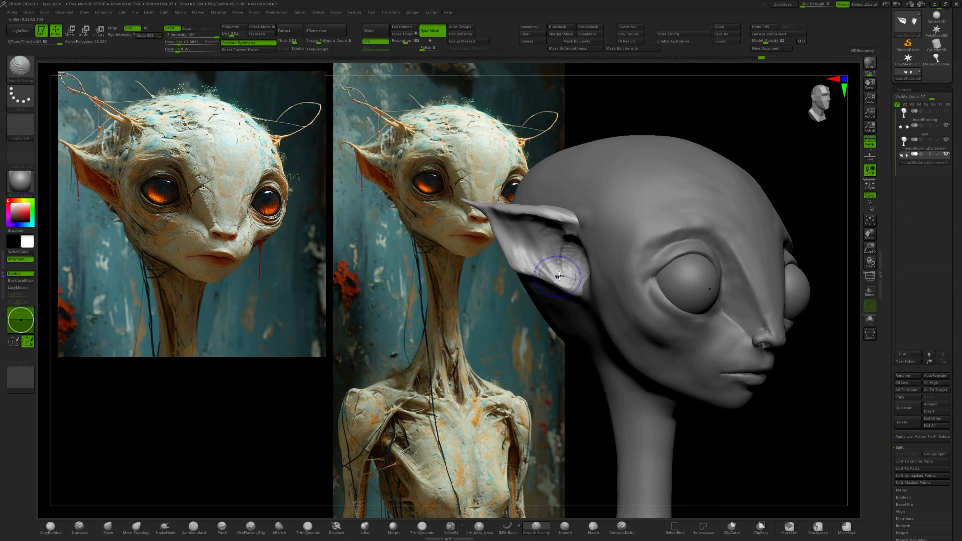
left_click_drag(558, 276, 565, 261, "shift")
right_click_drag(563, 171, 595, 197)
left_click_drag(554, 225, 577, 217, "shift")
mouse_move(577, 217)
right_mouse_down()
mouse_move(550, 215)
mouse_move(561, 226)
right_mouse_up()
left_click_drag(561, 226, 565, 212, "shift")
Isolate the ears and thicken the upper inner rim with ClayBuildup, smoothing the added strokes.
mouse_move(544, 159)
right_mouse_down()
mouse_move(580, 152)
mouse_move(562, 223)
mouse_move(644, 164)
right_mouse_up()
left_click(870, 320)
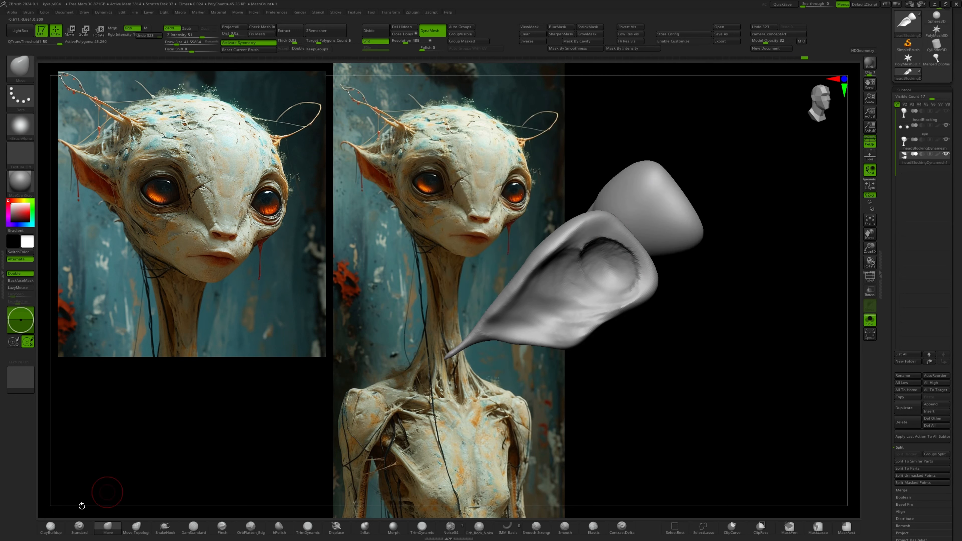
left_click(51, 527)
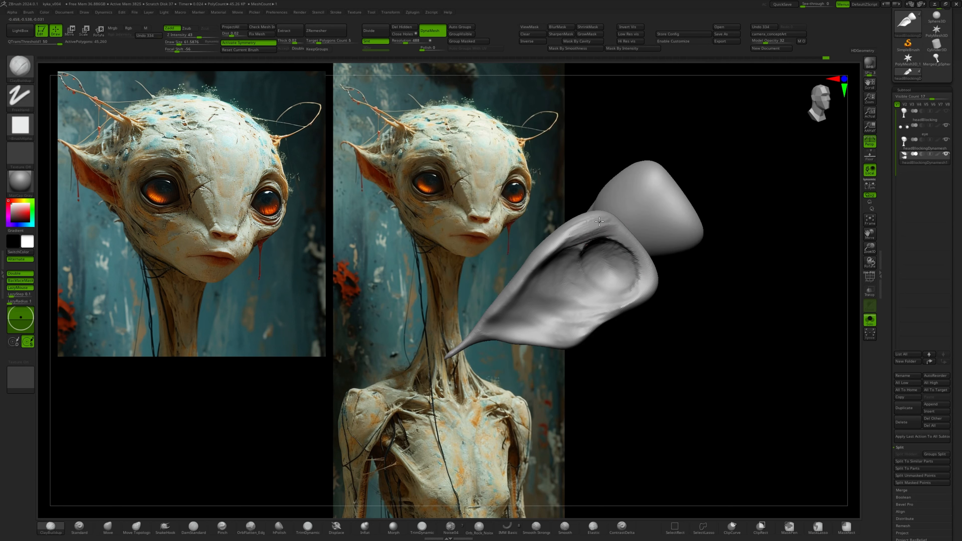
right_click_drag(570, 142, 586, 220)
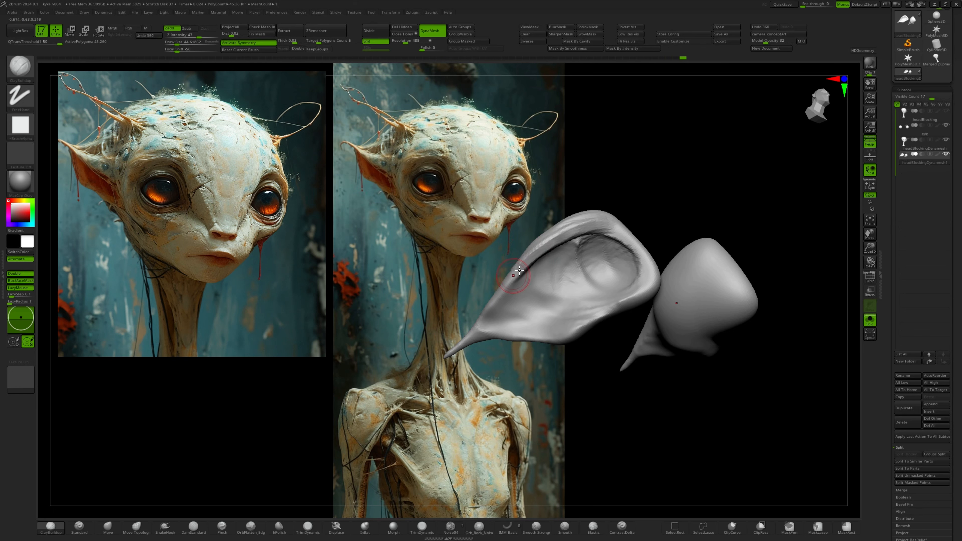
left_click_drag(545, 244, 579, 227)
mouse_move(546, 197)
right_mouse_down()
mouse_move(549, 243)
mouse_move(538, 231)
right_mouse_up()
left_click_drag(599, 203, 560, 220)
mouse_move(521, 288)
right_mouse_down()
mouse_move(509, 253)
mouse_move(552, 193)
mouse_move(536, 212)
right_mouse_up()
left_click_drag(541, 236, 560, 224, "shift")
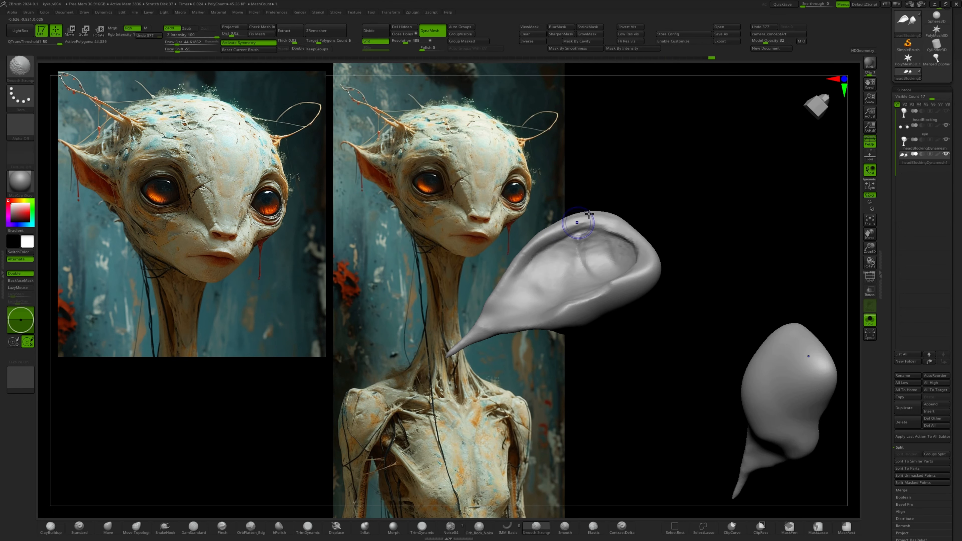
mouse_move(583, 189)
right_mouse_down()
mouse_move(579, 262)
mouse_move(553, 289)
mouse_move(568, 212)
right_mouse_up()
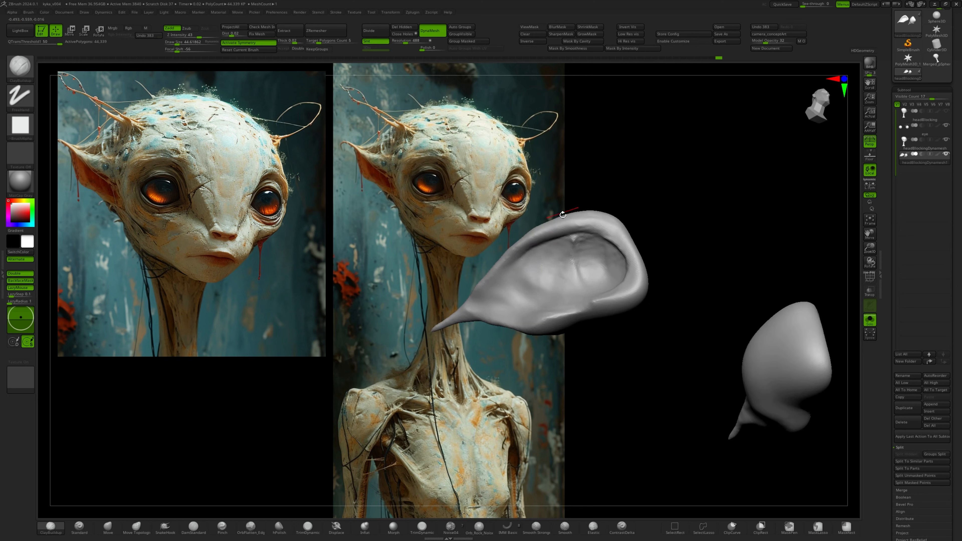
Build up the ear's inner upper rim and hollow with ClayBuildup strokes.
left_click_drag(591, 224, 566, 221)
right_click_drag(567, 215, 584, 237)
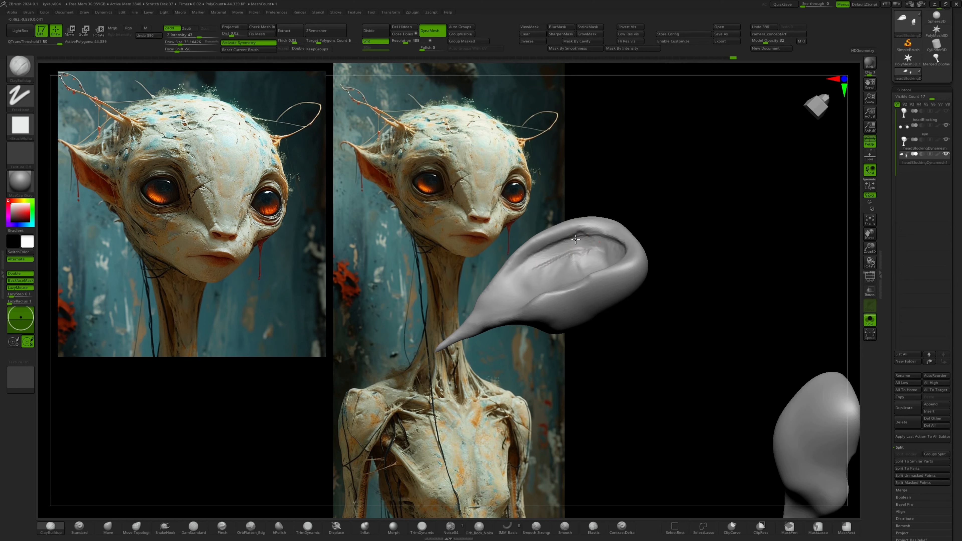
left_click_drag(594, 246, 578, 246)
right_click_drag(535, 271, 532, 282)
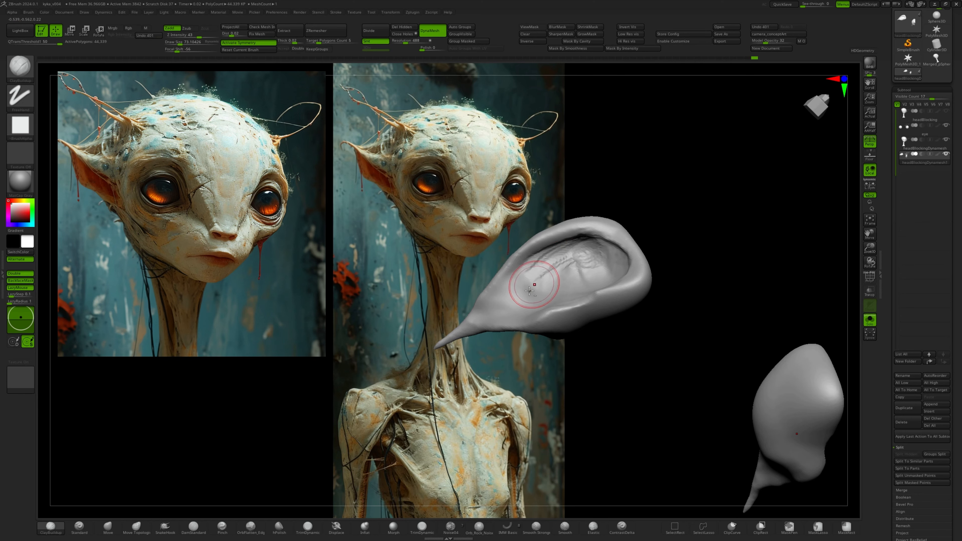
mouse_move(530, 277)
left_mouse_down()
mouse_move(553, 292)
mouse_move(568, 283)
left_mouse_up()
Smooth the pointed rear part of the ear and the fresh clay strokes in its inner hollow.
mouse_move(613, 138)
right_mouse_down("ctrl")
mouse_move(591, 289)
mouse_move(603, 212)
right_mouse_up("ctrl")
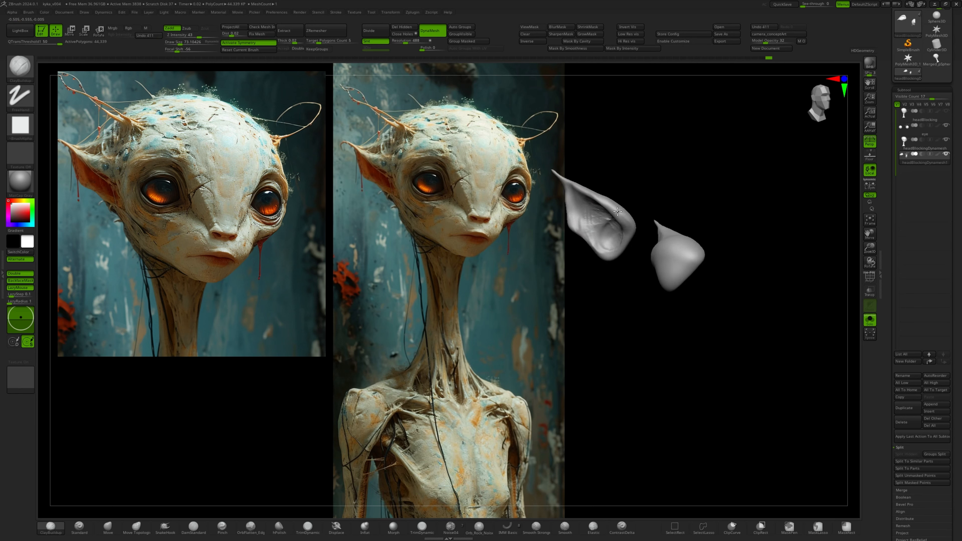
right_click_drag(602, 322, 575, 225, "ctrl")
left_click_drag(534, 216, 543, 213, "shift")
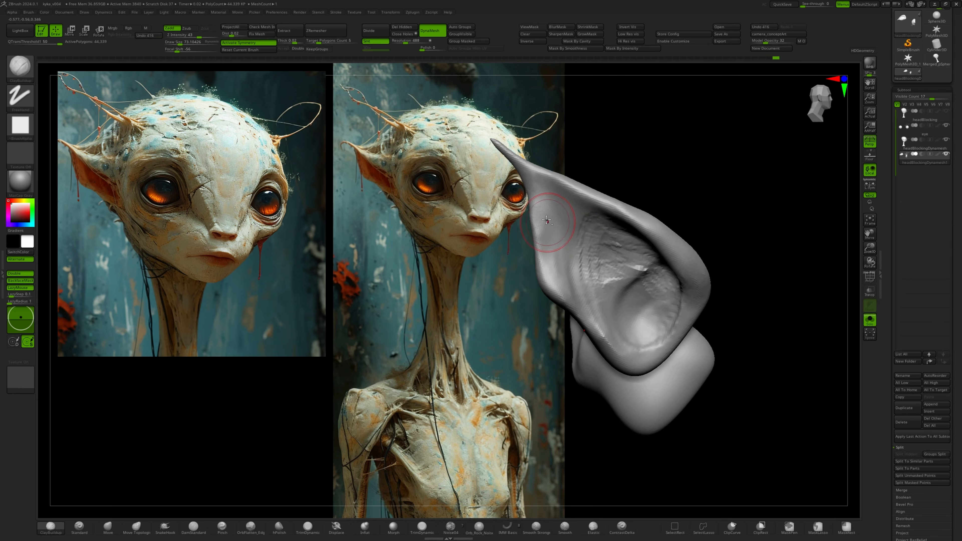
mouse_move(546, 219)
right_mouse_down("ctrl")
mouse_move(586, 198)
mouse_move(610, 212)
right_mouse_up("ctrl")
key("s")
left_click_drag(615, 254, 607, 254)
left_click_drag(602, 243, 633, 262, "shift")
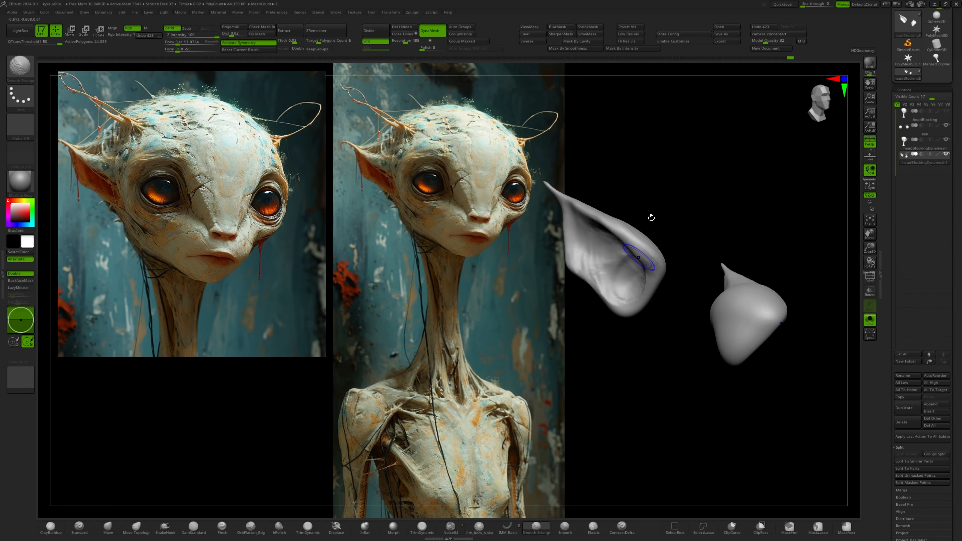
Show the whole model, select the head, and build up and smooth its surface at the front of the ear.
left_click(870, 320)
left_click(647, 246, "alt")
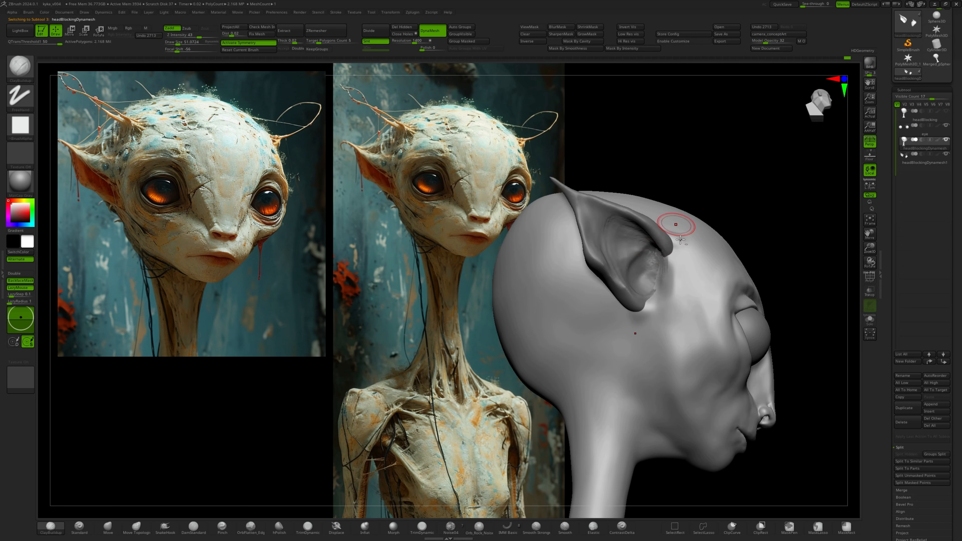
right_click_drag(650, 286, 686, 149)
left_click_drag(662, 290, 664, 289)
left_click_drag(658, 288, 663, 312)
left_click_drag(661, 289, 667, 309)
left_click_drag(658, 286, 667, 318)
mouse_move(659, 291)
left_mouse_down("shift")
mouse_move(672, 320)
mouse_move(665, 329)
left_mouse_up("shift")
Select the ears subtool and smooth the ear's upper front edge where it meets the head.
mouse_move(685, 218)
right_mouse_down()
mouse_move(659, 215)
mouse_move(672, 209)
mouse_move(682, 232)
mouse_move(649, 228)
mouse_move(643, 216)
mouse_move(674, 254)
right_mouse_up()
left_click(923, 158)
left_click(869, 320)
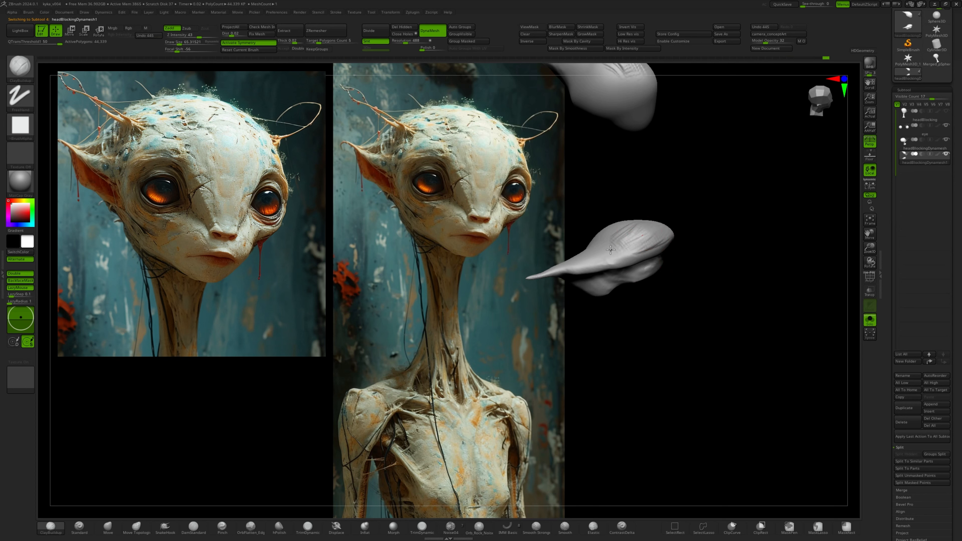
left_click(869, 320)
right_click_drag(655, 221, 665, 193)
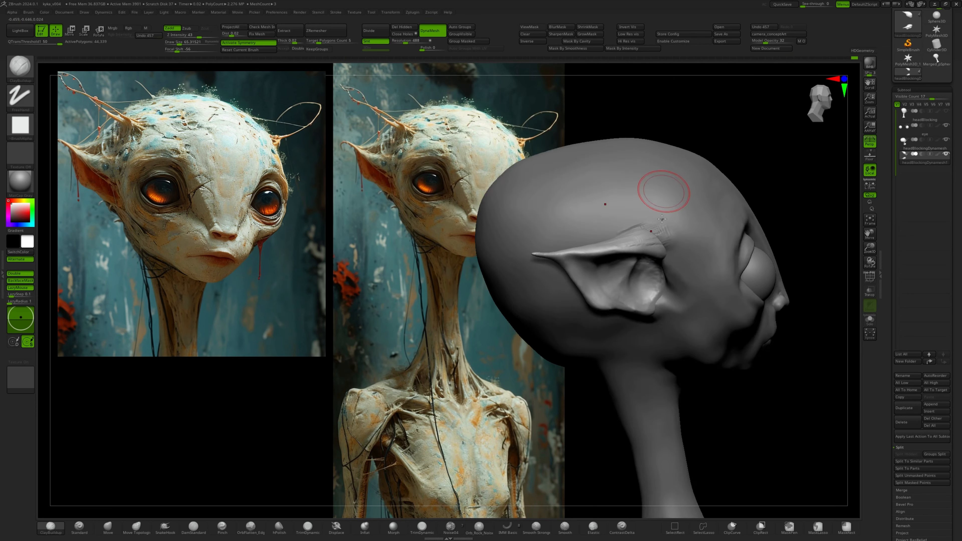
left_click(666, 193, "alt")
left_click(636, 238, "alt")
left_click_drag(636, 238, 645, 243, "shift")
Compare the ear with the concept art from the saved camera view with the model see-through.
right_click_drag(646, 243, 666, 205)
right_click_drag(666, 204, 657, 201)
left_click(779, 35)
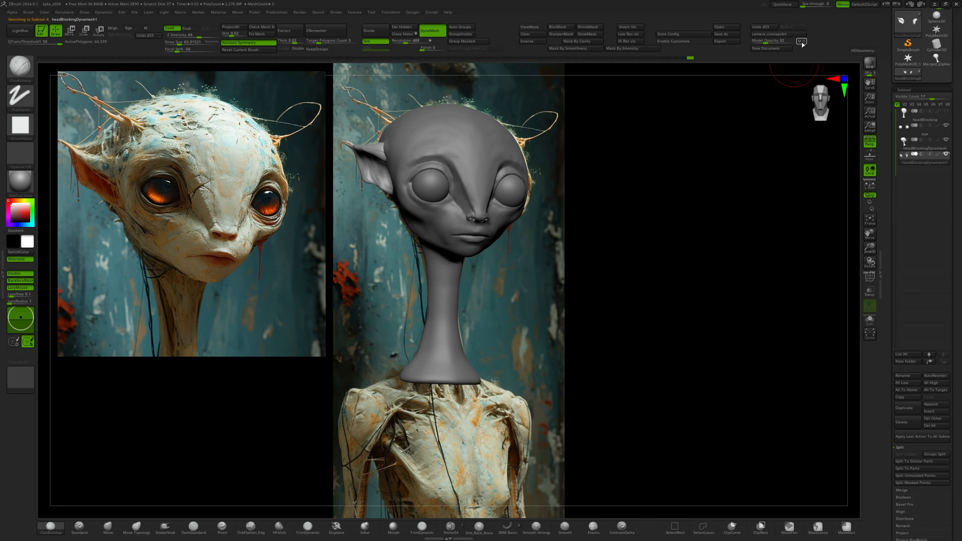
left_click(801, 41)
right_click_drag(472, 151, 608, 195, "alt")
mouse_move(607, 195)
right_mouse_down()
mouse_move(658, 211)
mouse_move(663, 261)
mouse_move(685, 263)
right_mouse_up()
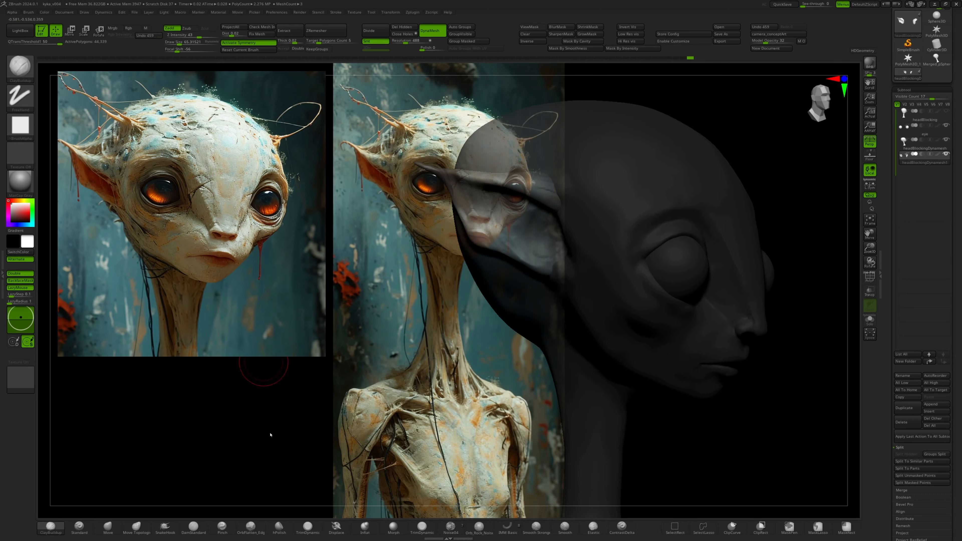
Restore the model's opacity and reshape the ear's lower rear edge from several angles with an enlarged Move brush.
left_click(107, 528)
left_click(801, 41)
key("bracketright")
key("bracketright")
left_click_drag(462, 234, 476, 238)
left_click_drag(467, 227, 471, 222)
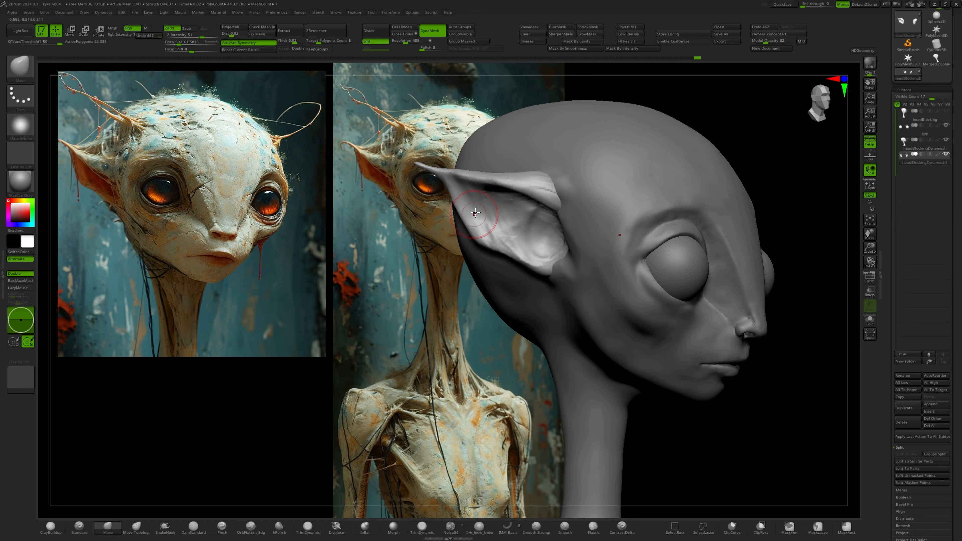
right_click_drag(481, 226, 510, 243)
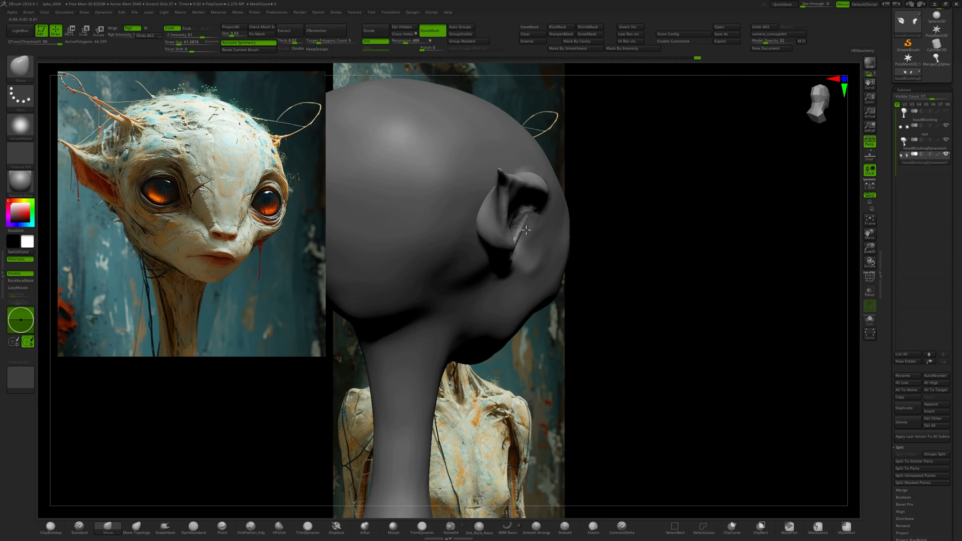
left_click_drag(509, 243, 505, 240)
right_click_drag(507, 241, 447, 234)
left_click_drag(520, 239, 515, 232)
mouse_move(512, 229)
right_mouse_down()
mouse_move(486, 201)
mouse_move(492, 232)
mouse_move(548, 253)
right_mouse_up()
Smooth the ear's lower rim and inner hollow and check the shape from the concept art camera.
left_click_drag(547, 253, 551, 268, "shift")
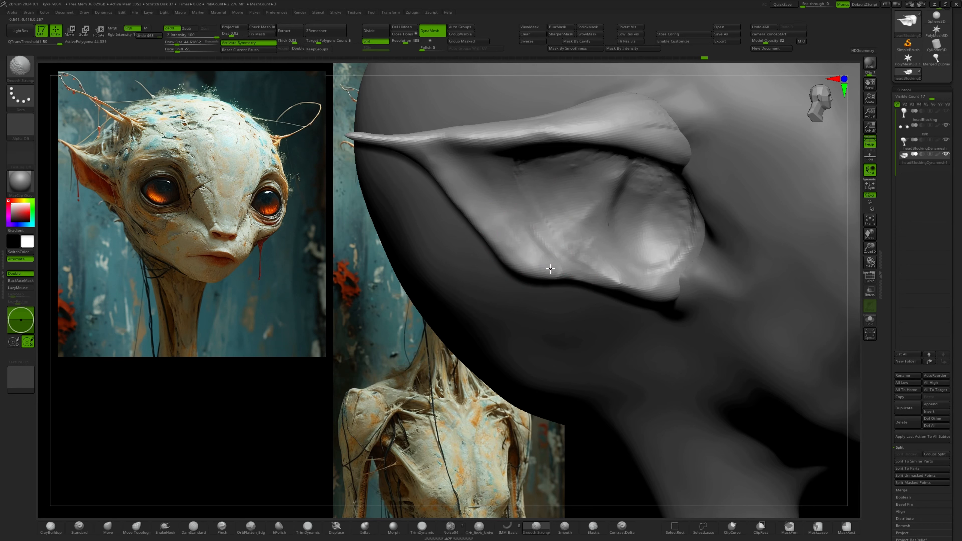
mouse_move(569, 272)
right_mouse_down("ctrl")
mouse_move(568, 228)
mouse_move(618, 253)
right_mouse_up("ctrl")
left_click_drag(626, 254, 642, 235, "shift")
mouse_move(642, 235)
right_mouse_down("ctrl")
mouse_move(627, 181)
mouse_move(585, 182)
right_mouse_up("ctrl")
left_click(766, 34)
right_click_drag(347, 258, 393, 255)
right_click_drag(394, 254, 470, 216, "ctrl")
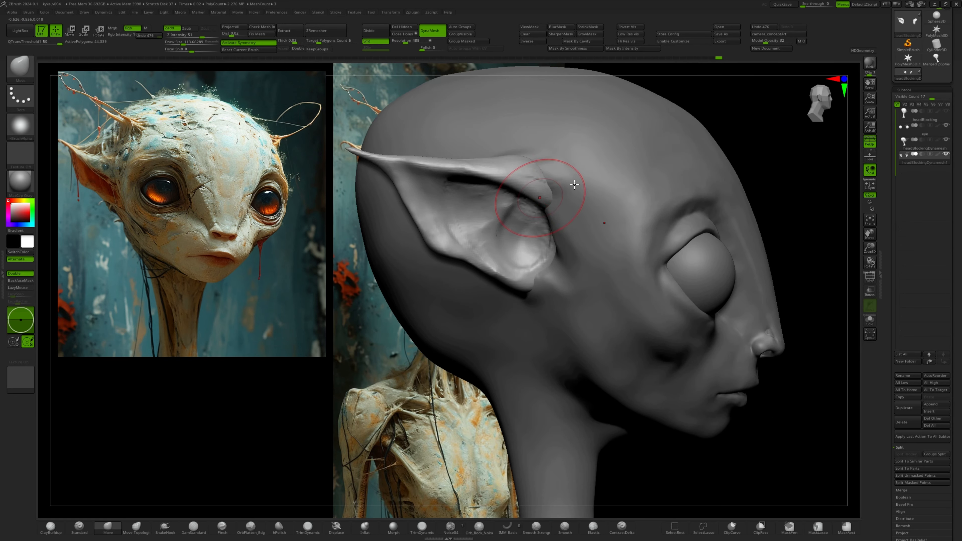
Isolate the head, carve a deeper ear socket with ClayBuildup, and remesh the head with DynaMesh.
left_click(567, 186, "alt")
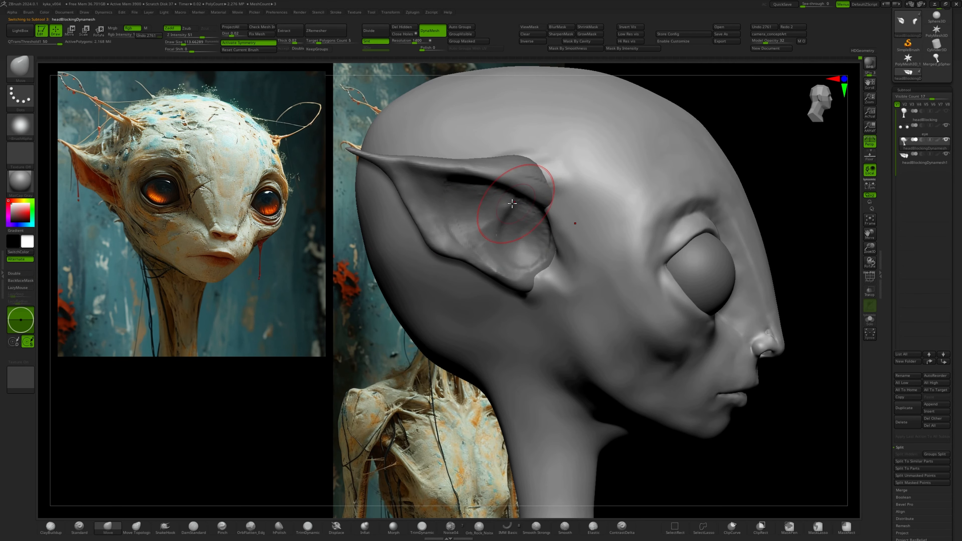
key("b")
key("c")
key("b")
left_click(874, 321)
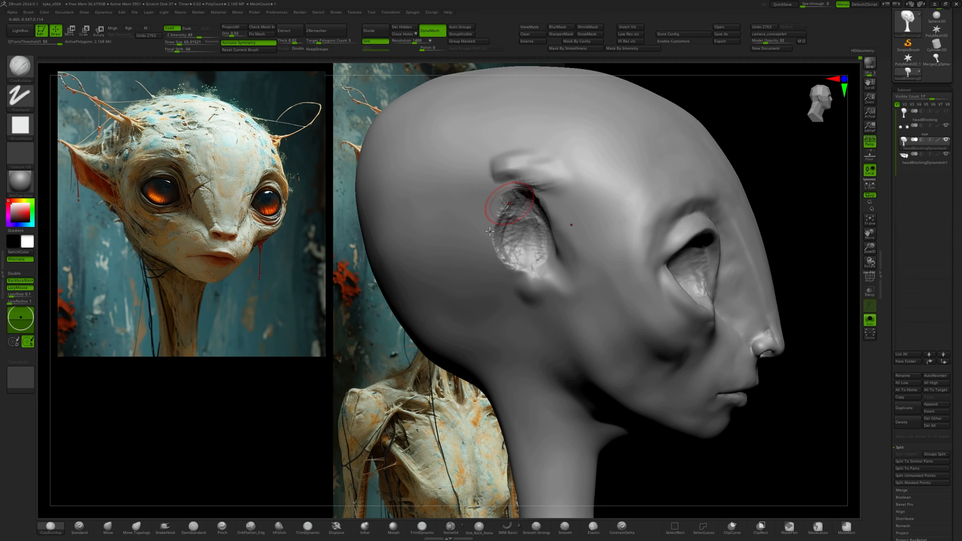
left_click_drag(518, 193, 501, 245)
mouse_move(524, 203)
left_mouse_down()
mouse_move(512, 253)
mouse_move(530, 255)
mouse_move(536, 238)
left_mouse_up()
key("s")
left_click_drag(743, 137, 751, 144, "ctrl")
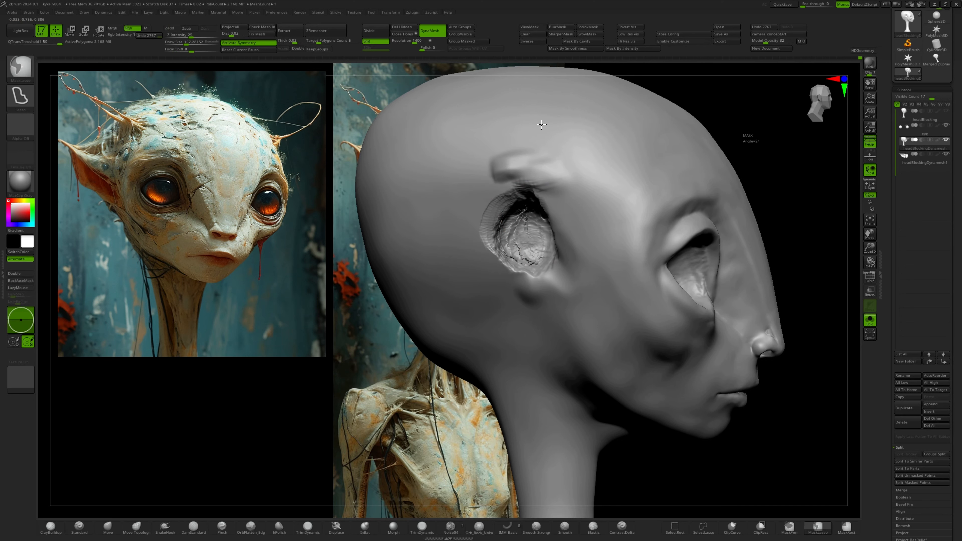
Smooth the rough floor and edges of the ear socket and update the head's DynaMesh again.
left_click_drag(525, 229, 520, 254, "shift")
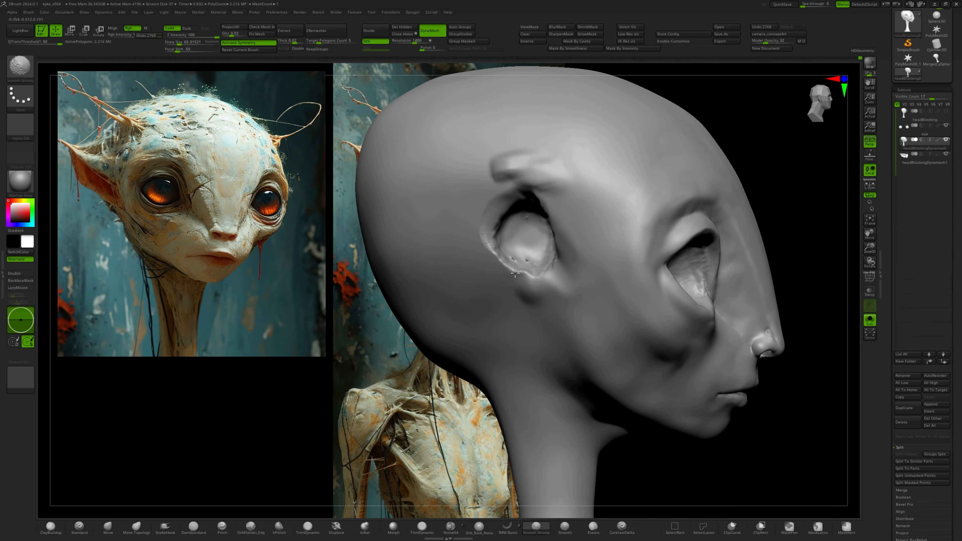
left_click_drag(755, 143, 766, 150, "ctrl")
left_click_drag(516, 258, 524, 257, "shift")
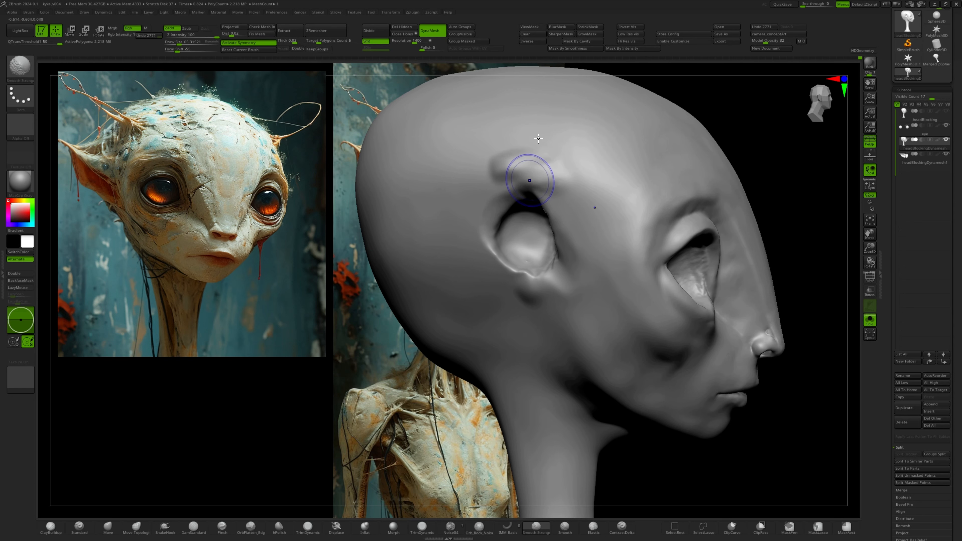
Soften the bump above the ear socket with ClayBuildup and smooth the head surface below the socket.
left_click_drag(544, 168, 492, 180)
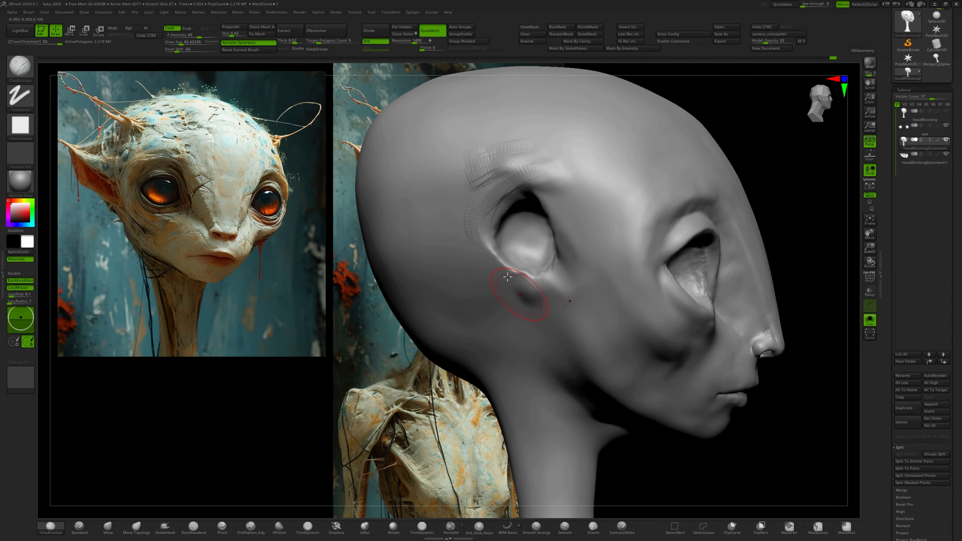
mouse_move(507, 277)
left_mouse_down("shift")
mouse_move(487, 164)
mouse_move(511, 288)
left_mouse_up("shift")
right_click_drag(562, 185, 519, 189)
right_click_drag(519, 189, 515, 243, "ctrl")
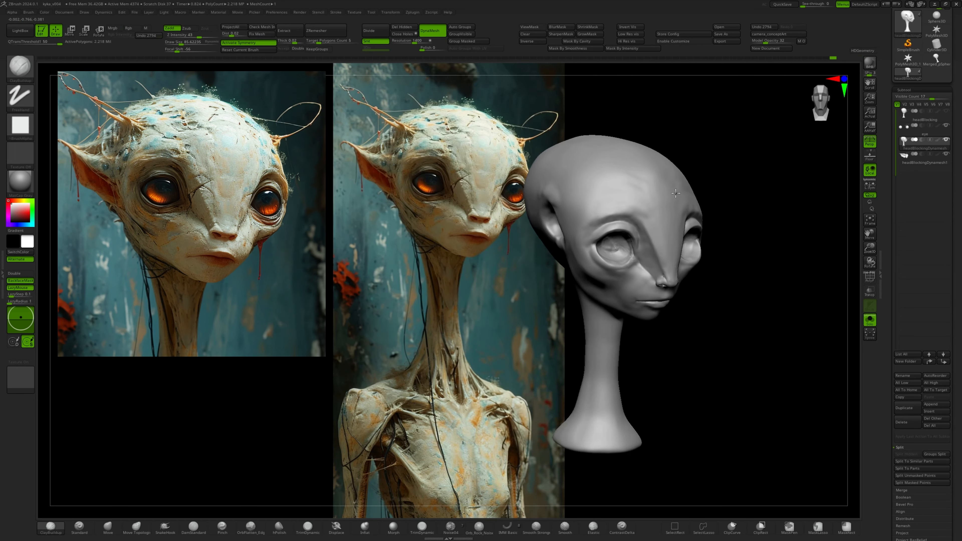
Show all subtools again, select the ears, and restore the concept art camera view.
left_click(870, 320)
mouse_move(507, 202)
right_mouse_down()
mouse_move(573, 199)
mouse_move(530, 206)
right_mouse_up()
left_click(529, 209, "alt")
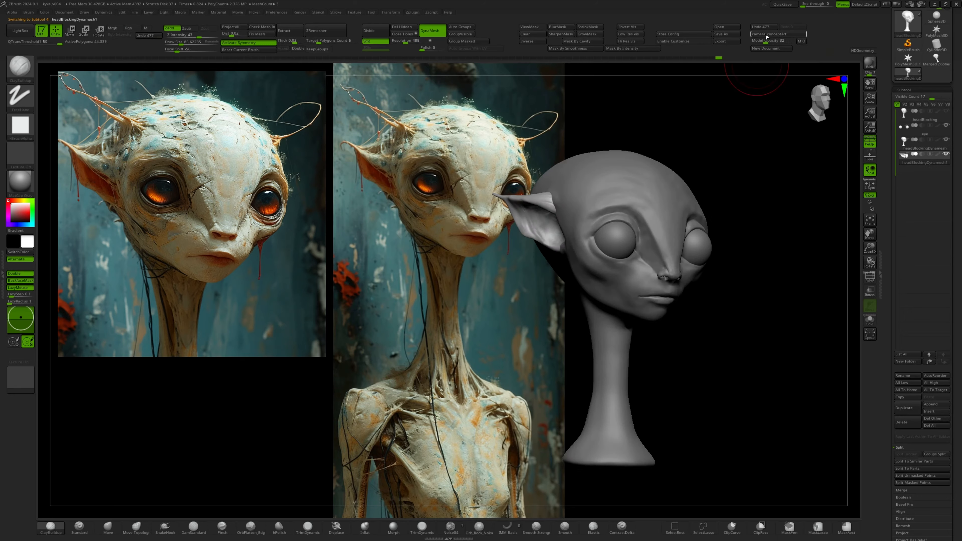
left_click(776, 35)
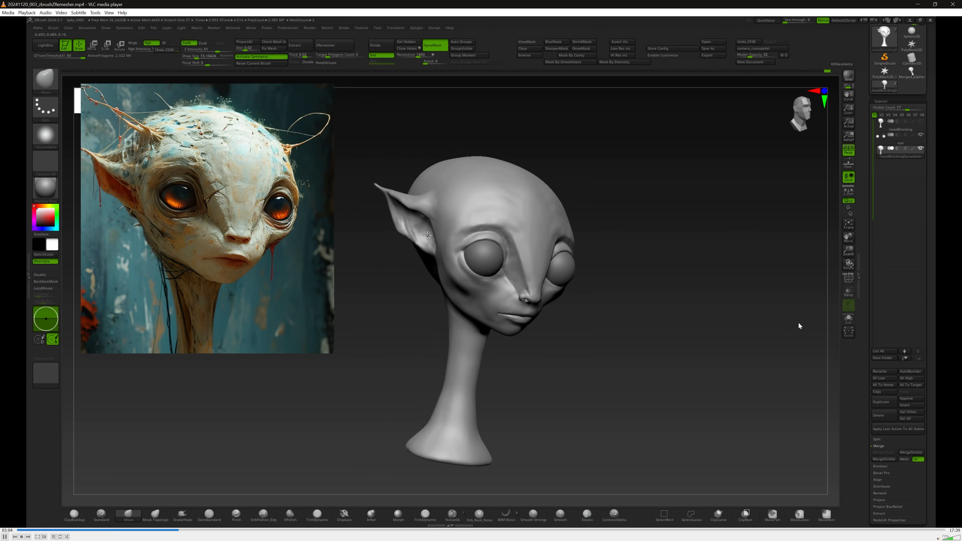
Put the ZRemesher video full screen and compare the remeshed head's wireframe with the dense sculpt through the undo history.
key("f")
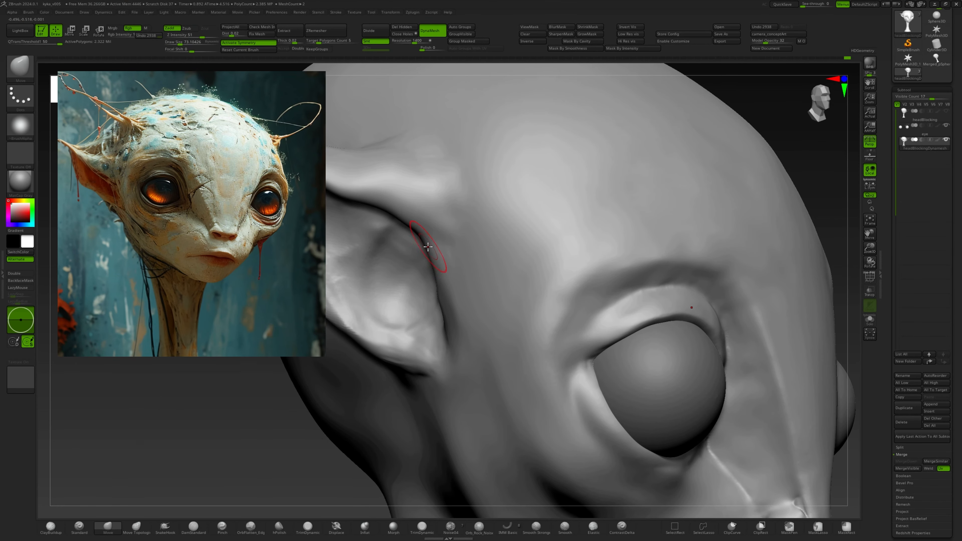
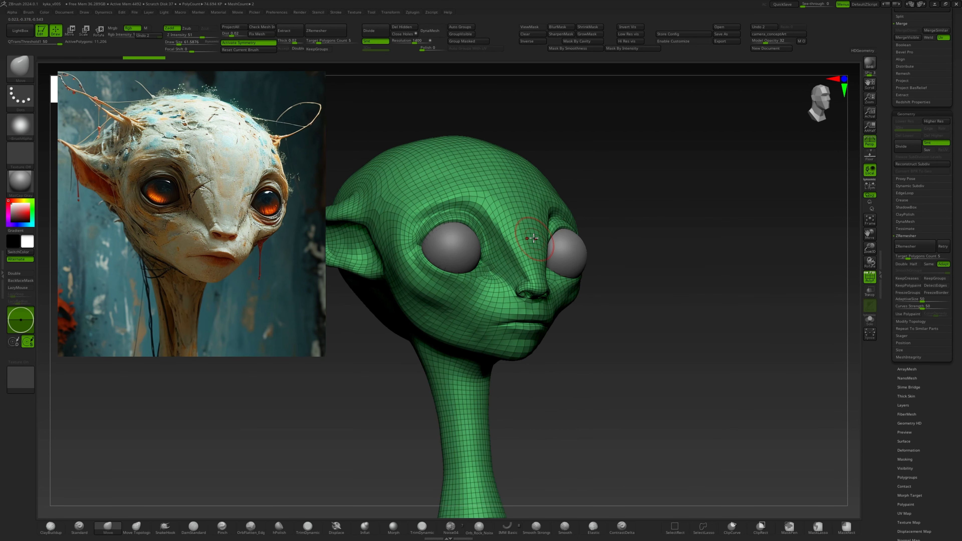
key("ctrl+z")
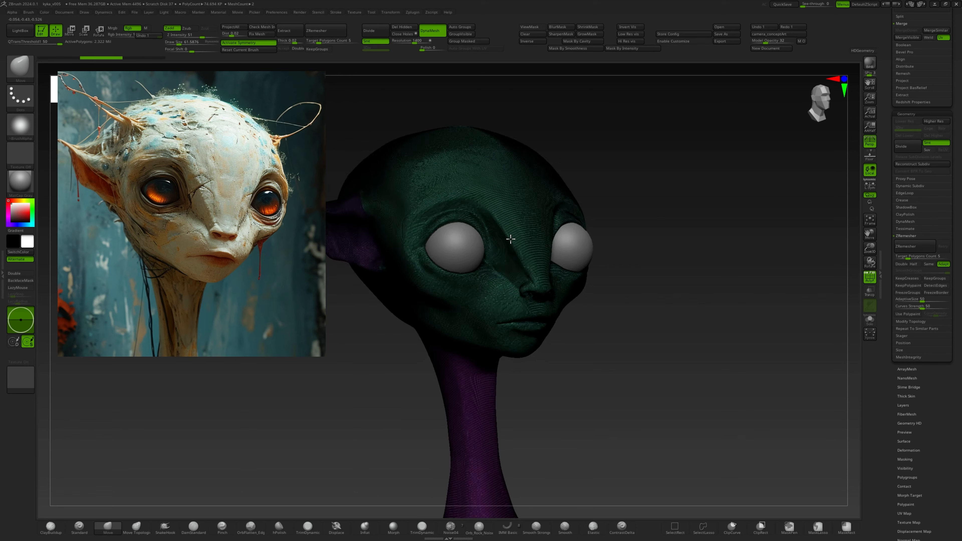
key("shift+f")
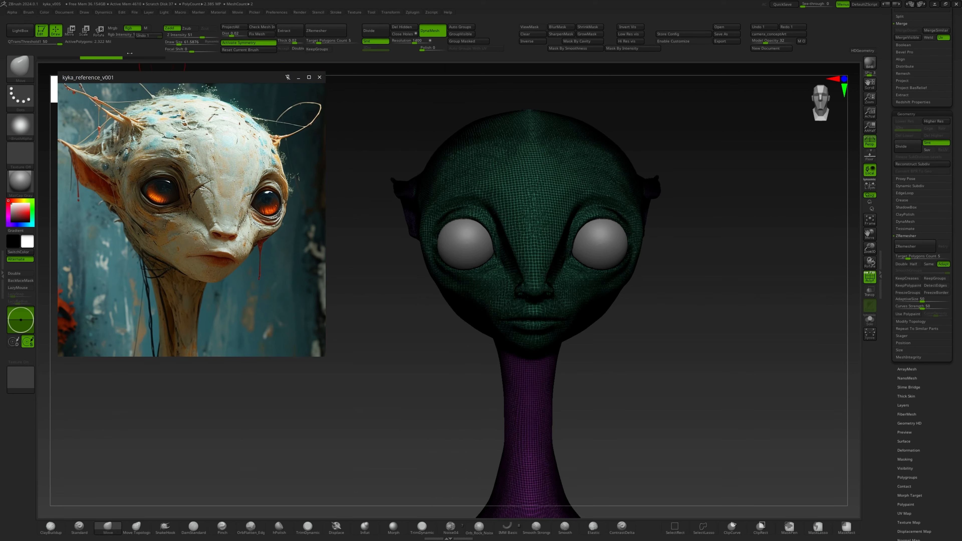
left_click(133, 59)
mouse_move(173, 79)
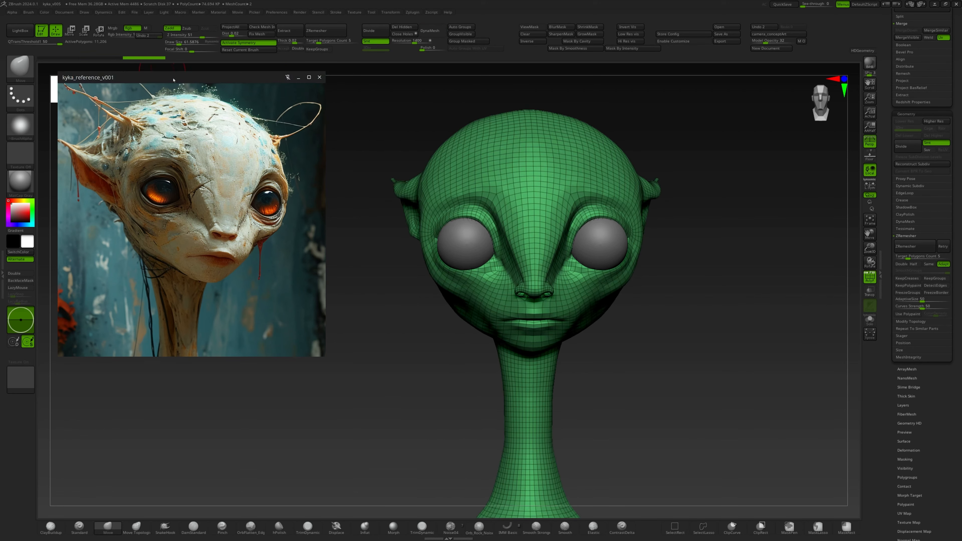
left_click_drag(460, 91, 509, 69)
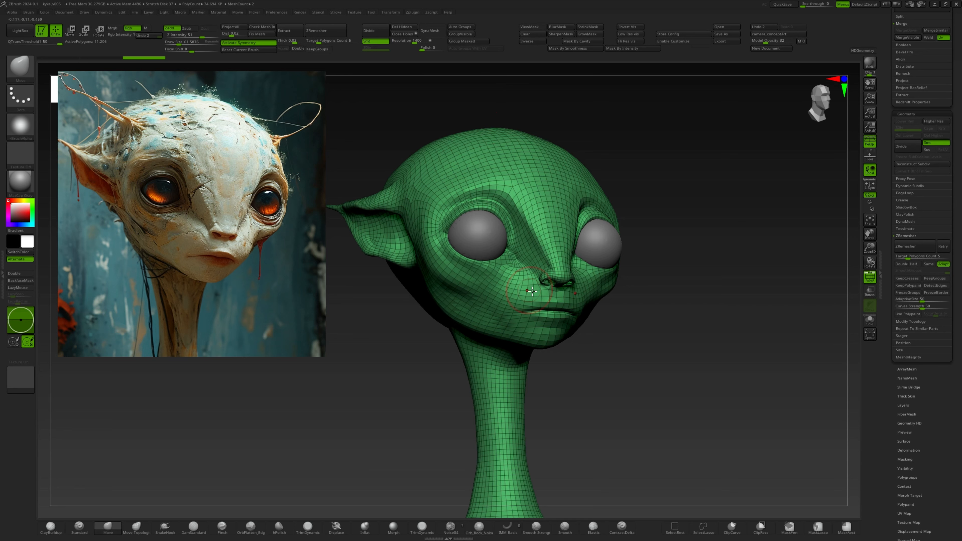
left_click_drag(403, 259, 437, 204)
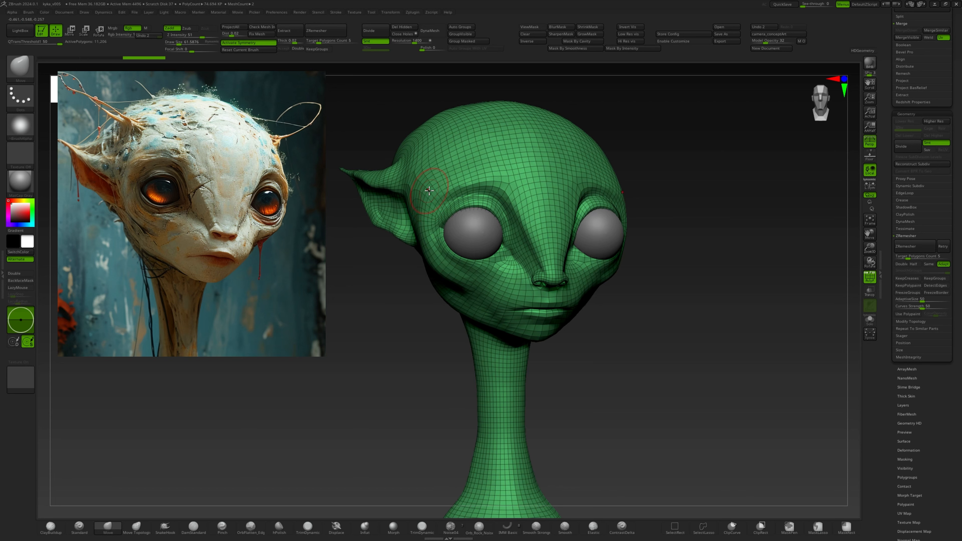
left_click_drag(427, 181, 435, 185)
right_click_drag(443, 170, 451, 169)
Undo the ZRemesher result and examine the dense sculpt around the nose and mouth with and without the wireframe.
key("shift+f")
key("ctrl+z")
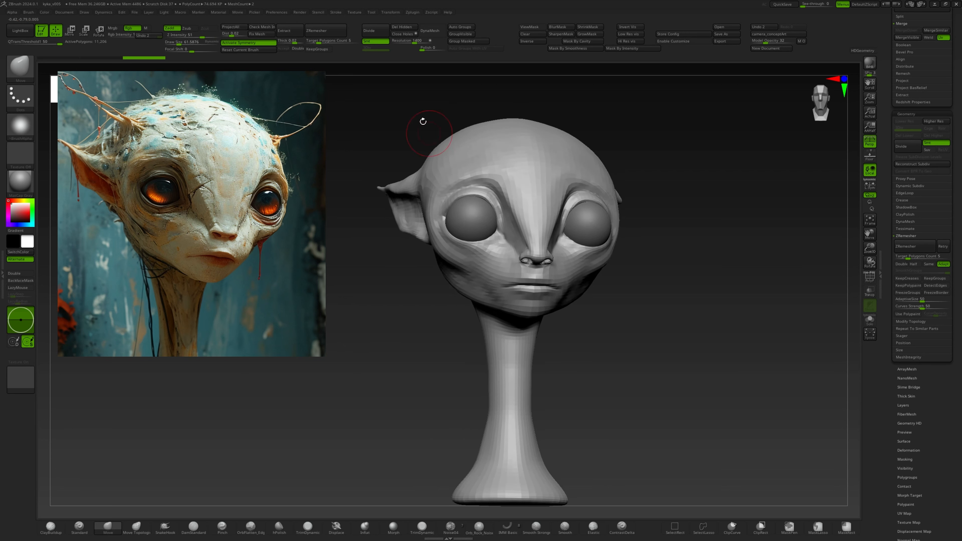
key("shift+f")
right_click_drag(508, 215, 531, 237)
mouse_move(531, 237)
right_mouse_down("ctrl")
mouse_move(585, 272)
mouse_move(542, 251)
right_mouse_up("ctrl")
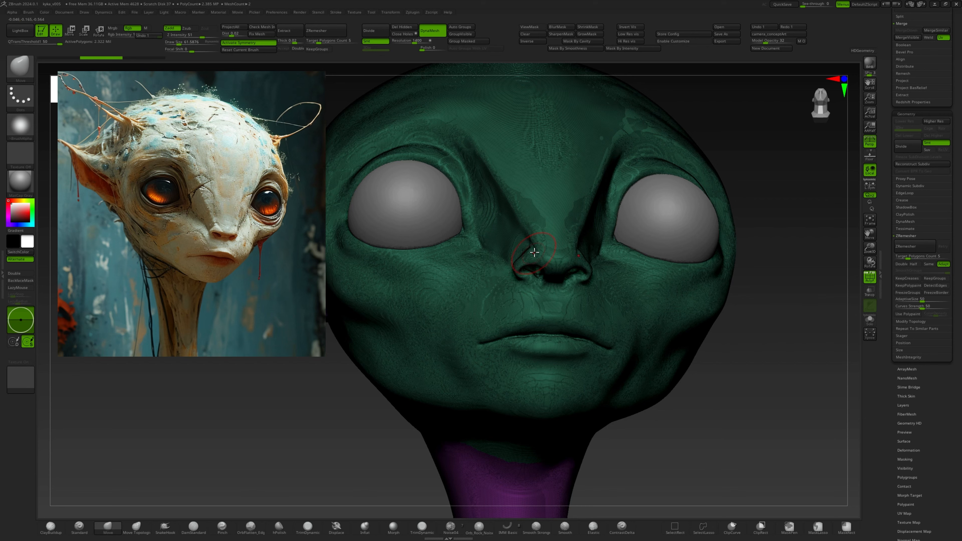
right_click_drag(535, 250, 558, 267)
key("shift+f")
key("shift+f")
key("shift+f")
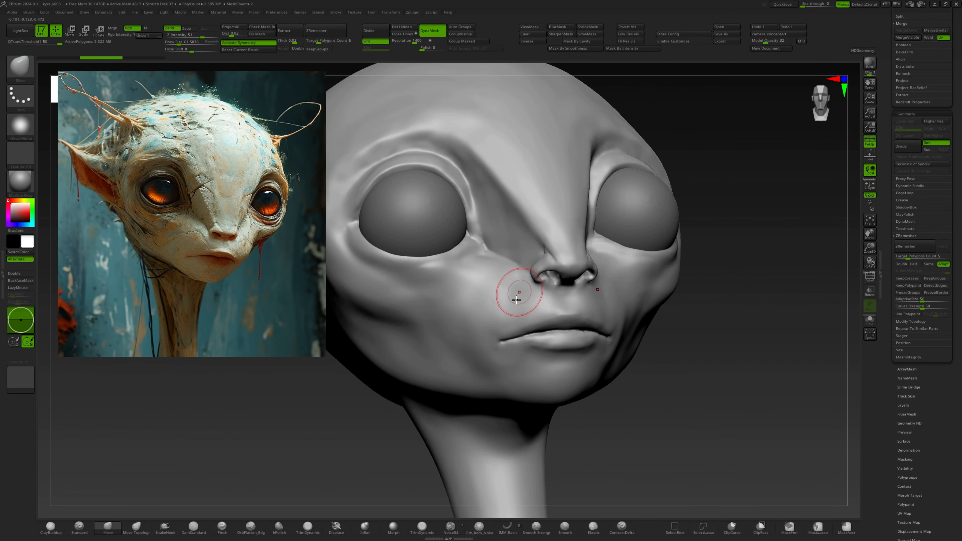
Hide the floating kyka_reference_v001 image to uncover the viewport around the ear.
right_click_drag(467, 305, 494, 281)
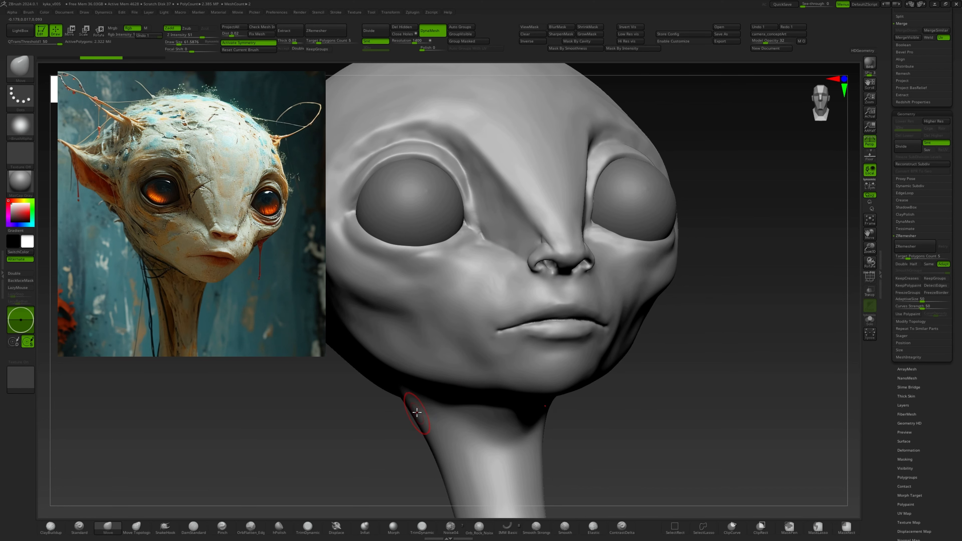
left_click(20, 68)
left_click(298, 77)
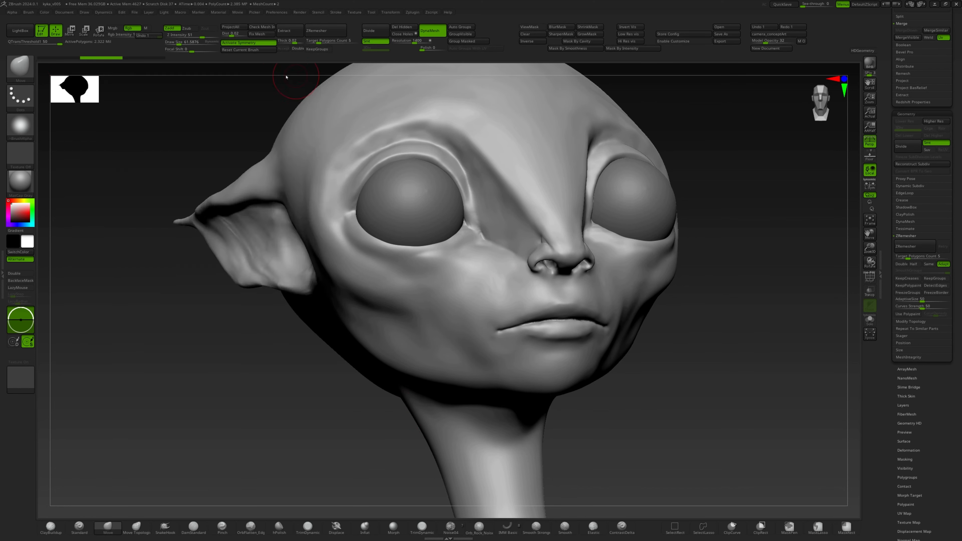
Choose the ZRemesherGuides brush and accept the Dynamic Draw Size note.
left_click(21, 69)
key("z")
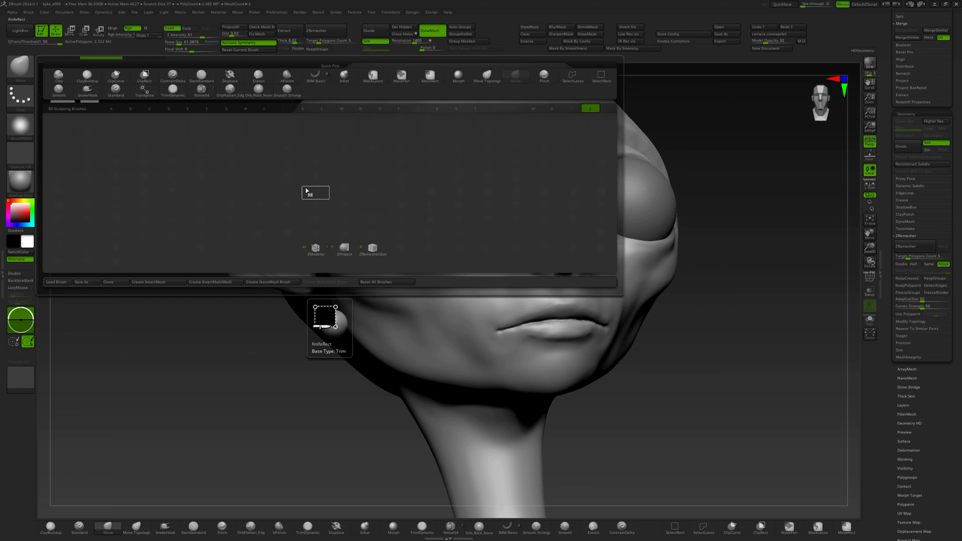
key("r")
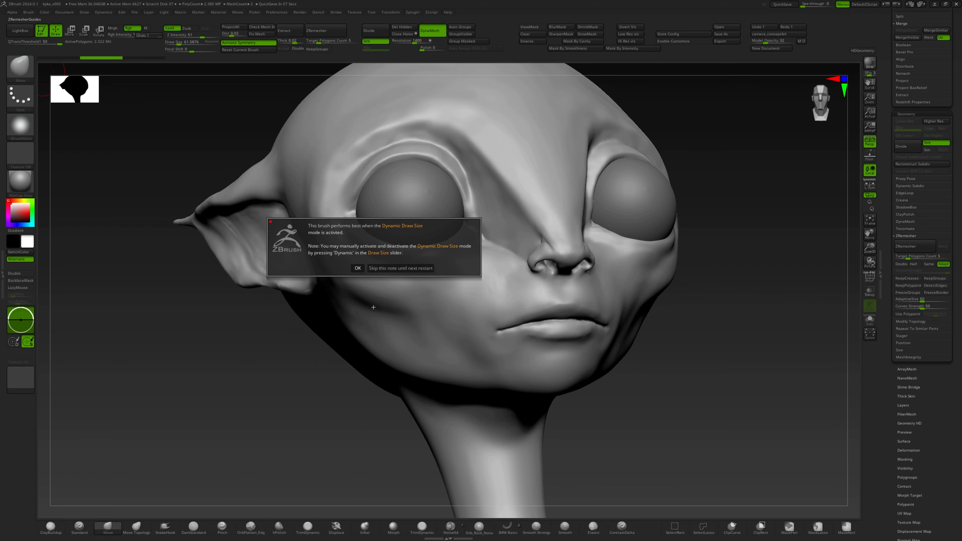
left_click(358, 268)
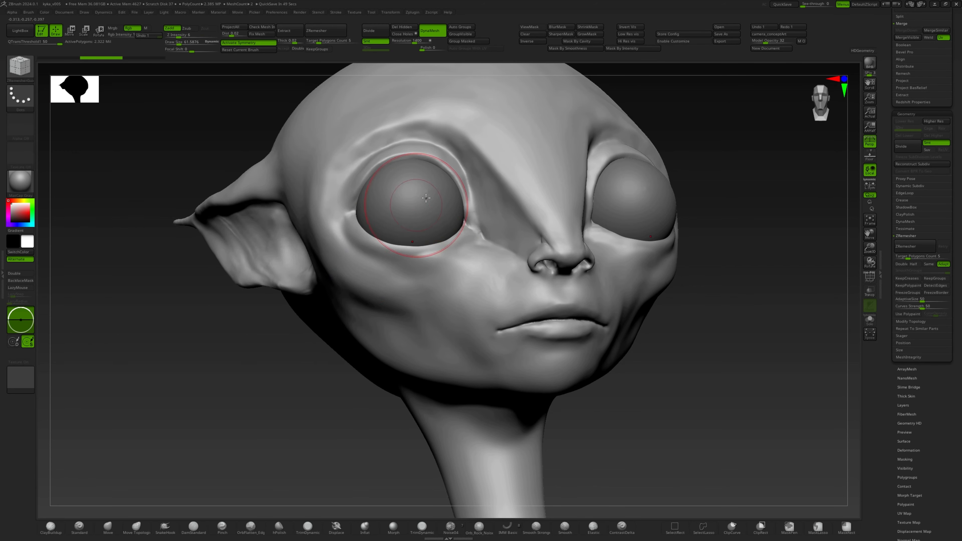
Reduce the brush's draw size and draw a closed-in guide curve around the lips.
key("space")
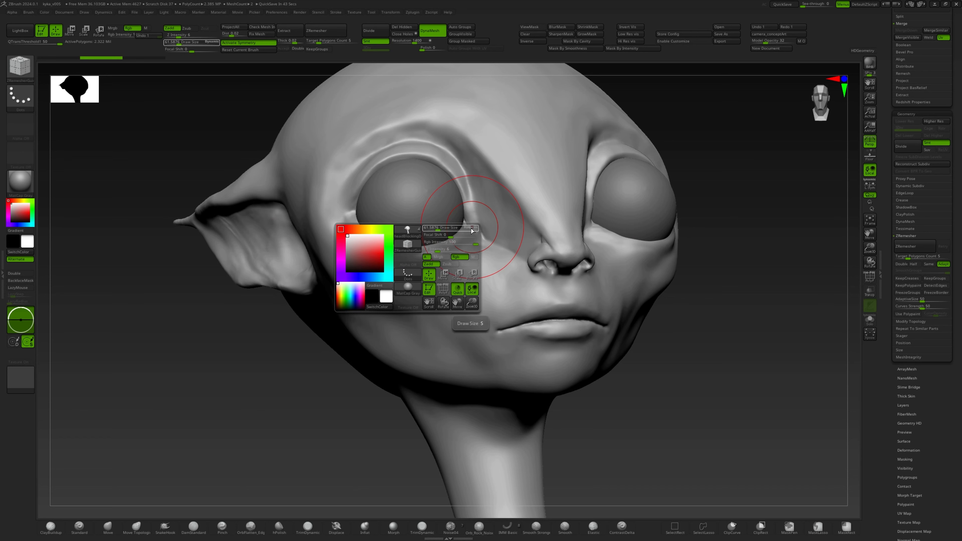
key("s")
left_click_drag(541, 295, 533, 296)
right_click_drag(535, 237, 503, 195, "alt")
right_click_drag(503, 195, 539, 252, "ctrl")
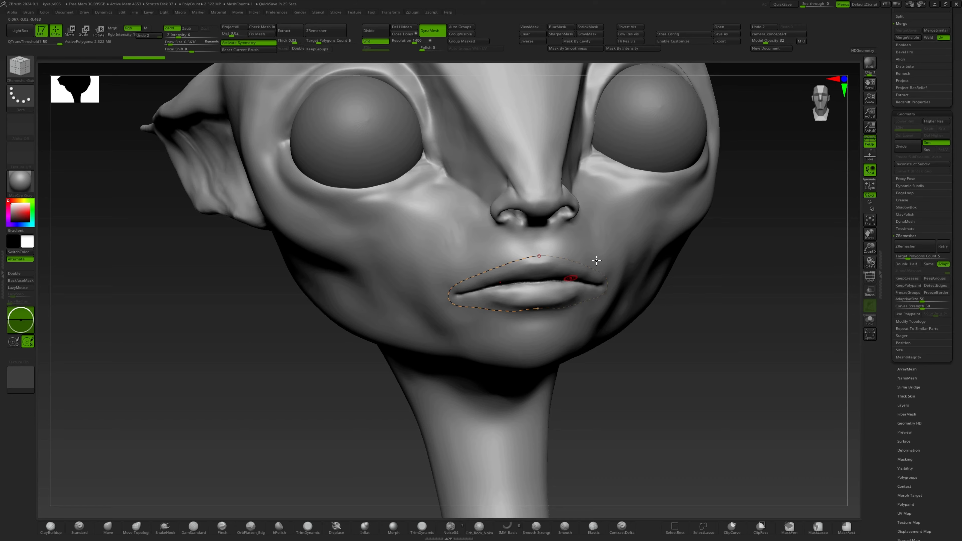
Draw guide curves from the side of the nose down past the mouth corner and around the nostril rim.
right_click_drag(493, 236, 486, 211)
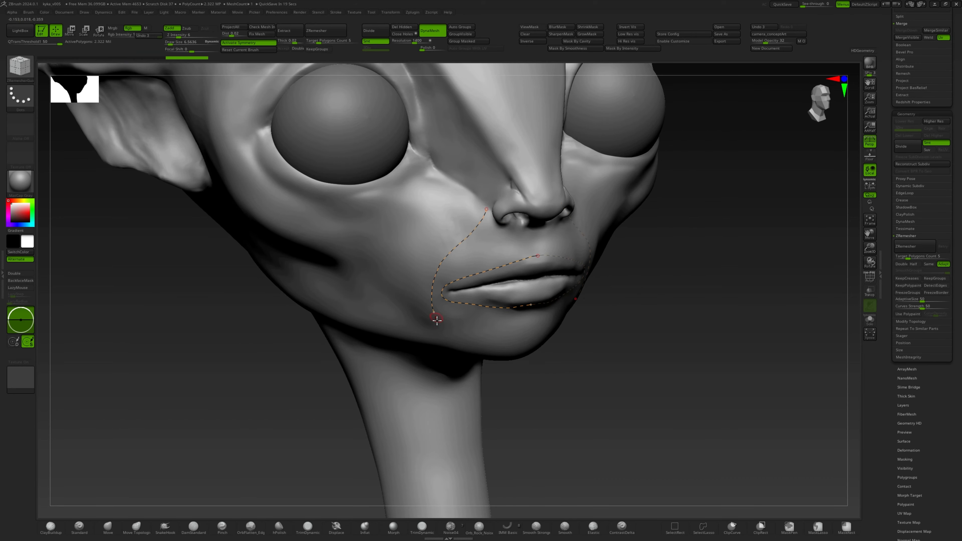
right_click_drag(517, 244, 509, 216)
right_click_drag(509, 215, 468, 245, "alt")
right_click_drag(519, 267, 503, 291, "ctrl")
right_click_drag(495, 252, 505, 225)
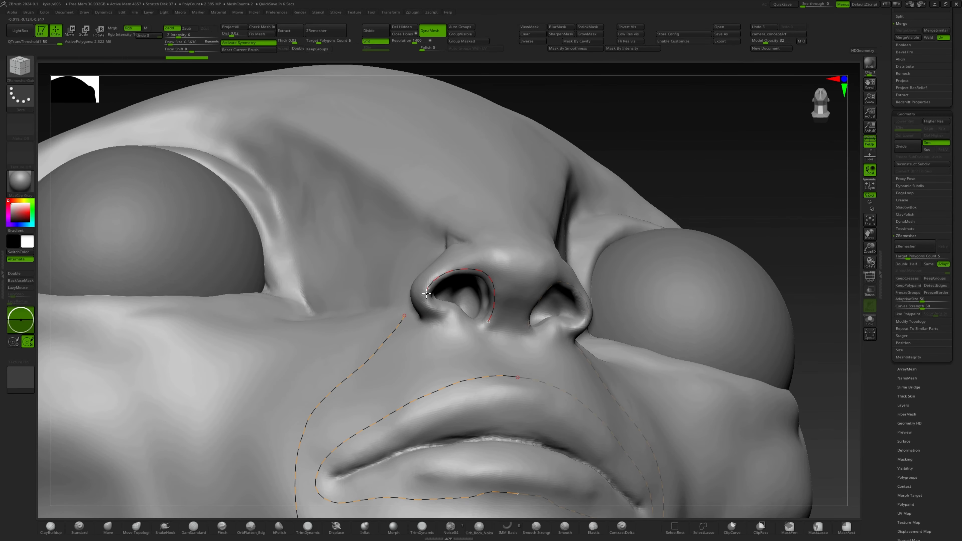
left_click_drag(457, 314, 458, 315)
Draw guide curves along the jawline, over the brow and beside the nose bridge.
mouse_move(469, 278)
right_mouse_down()
mouse_move(452, 307)
mouse_move(461, 261)
right_mouse_up()
right_click_drag(460, 262, 432, 230)
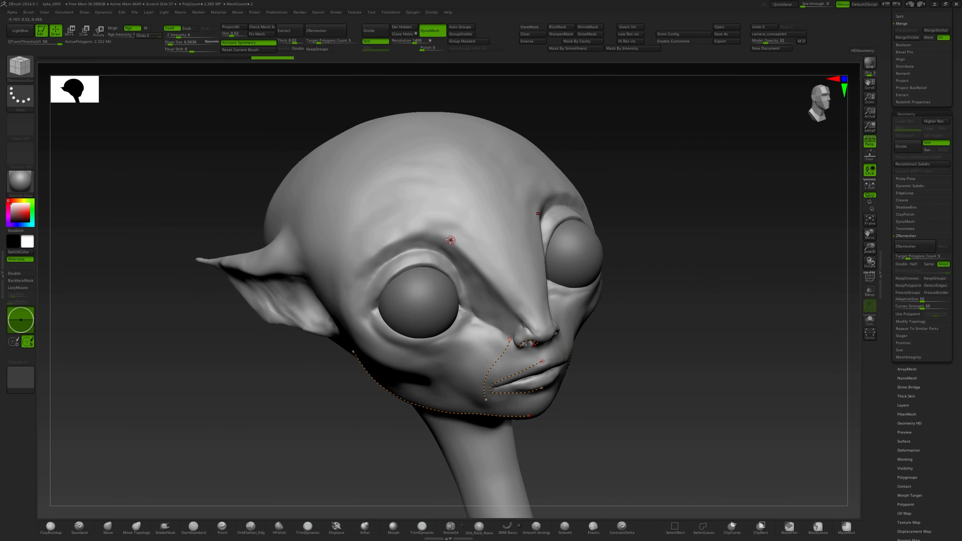
right_click_drag(540, 205, 541, 234)
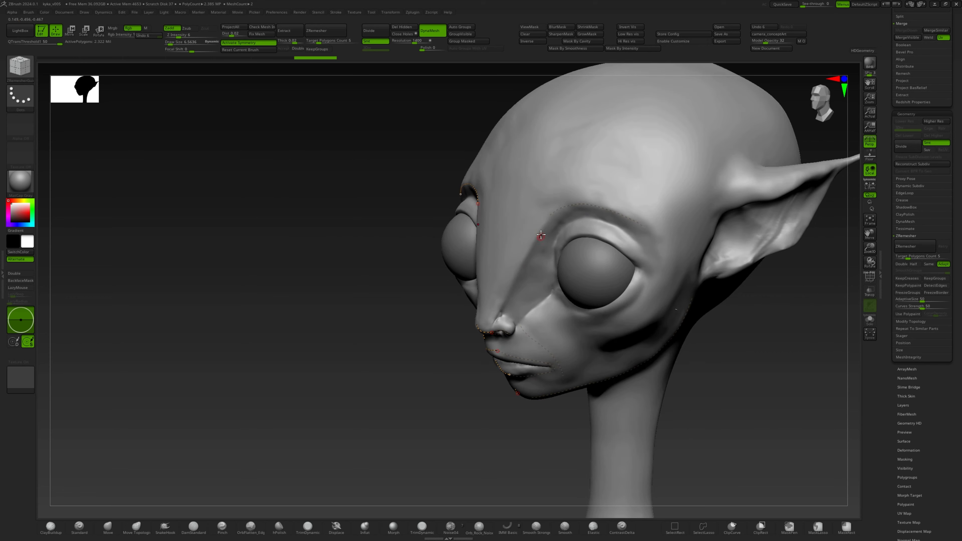
left_click_drag(505, 297, 501, 303)
mouse_move(509, 293)
right_mouse_down()
mouse_move(575, 275)
mouse_move(661, 271)
mouse_move(680, 246)
right_mouse_up()
Turn on the wireframe display and save the project.
key("shift+f")
left_click_drag(892, 364, 898, 291)
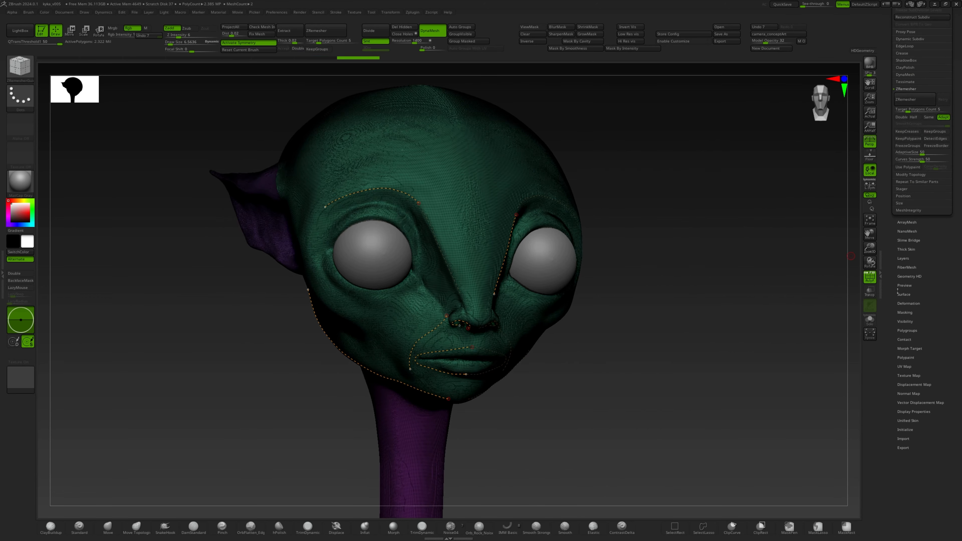
left_click(740, 35)
key("Return")
left_click(499, 275)
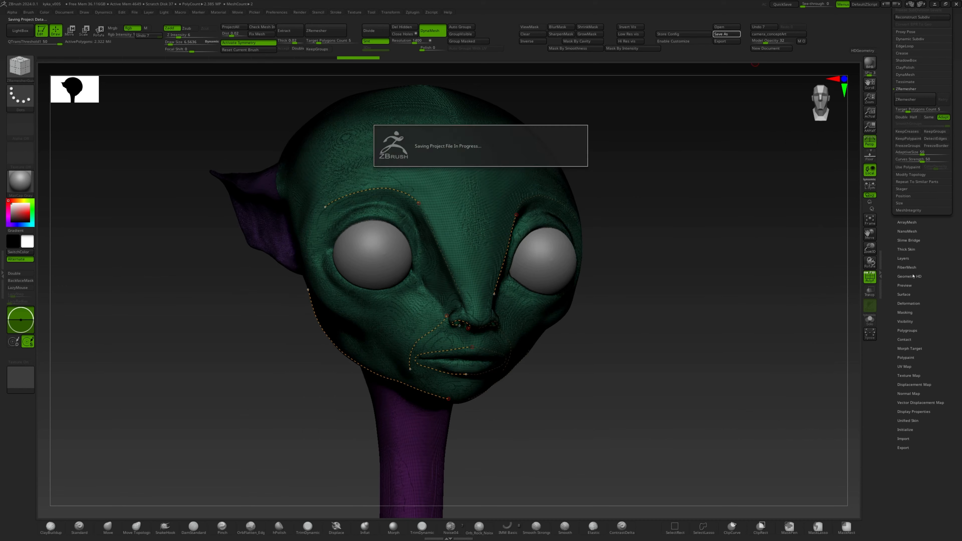
Try a ZRemesher pass that follows the drawn guides, inspect the face, and undo the pass.
scroll(917, 235, "up", 3)
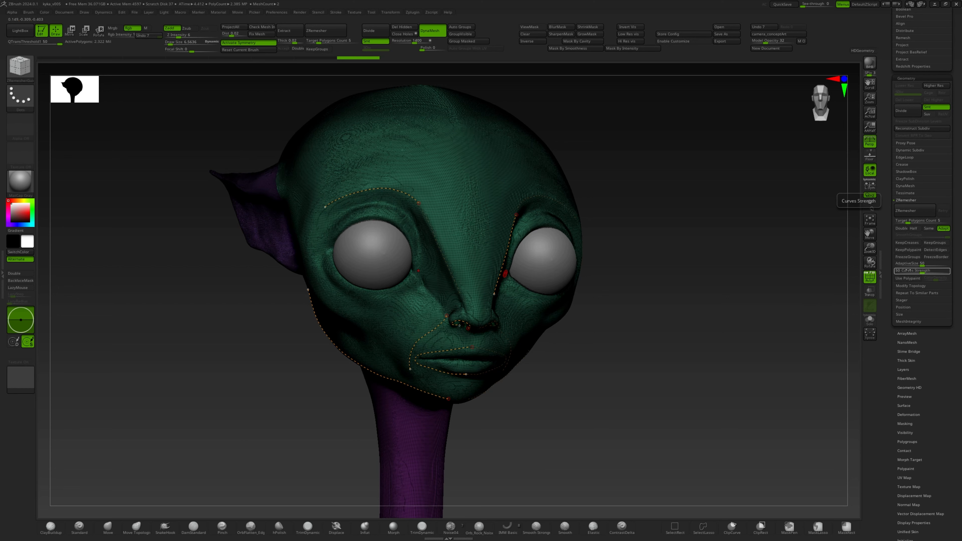
key("ctrl")
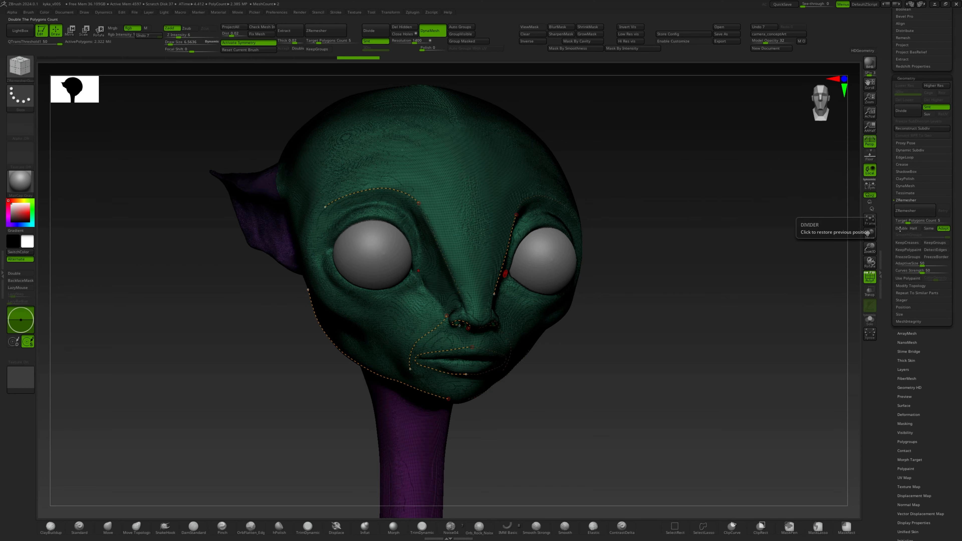
left_click(914, 210)
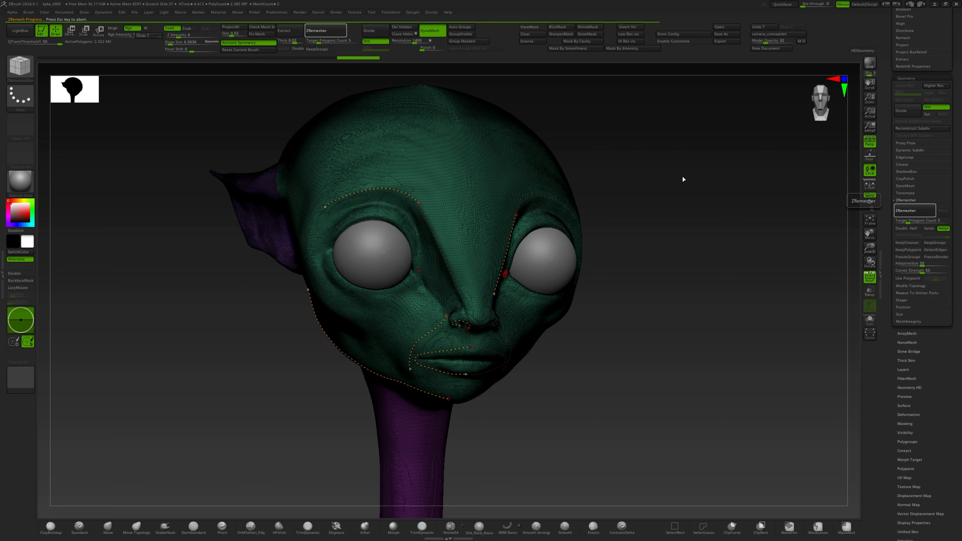
right_click_drag(489, 194, 439, 358)
key("ctrl+z")
Try to remove the guide curve that runs from the nose past the mouth corner.
key("ctrl")
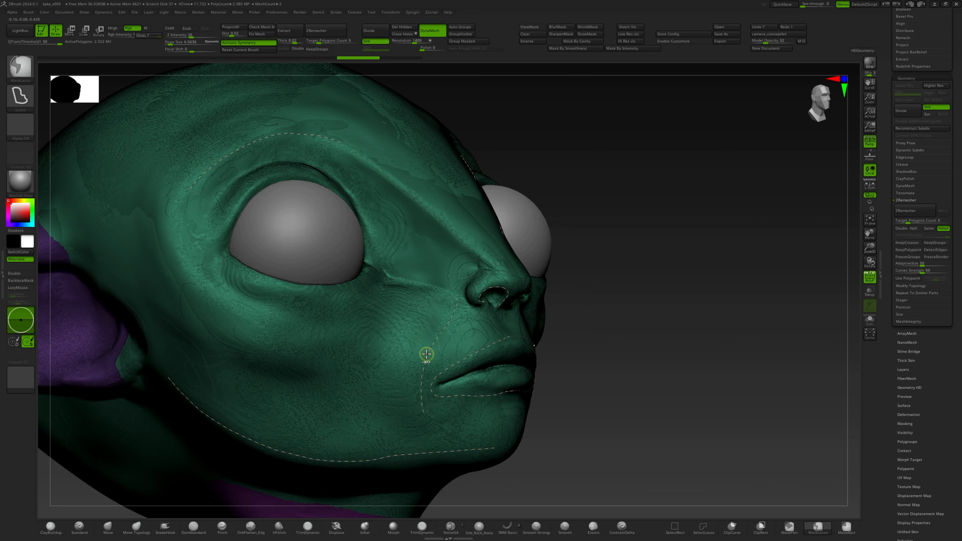
left_click(456, 325, "ctrl")
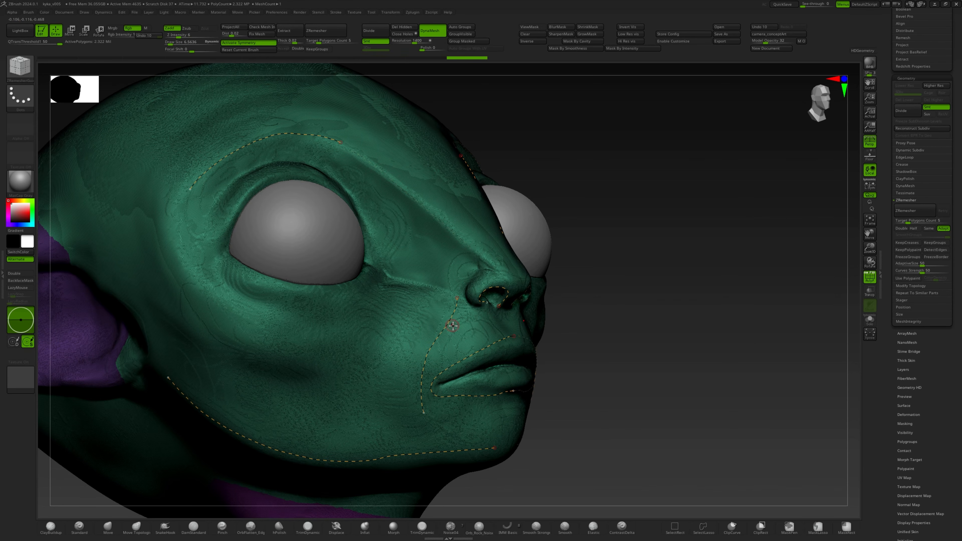
left_click_drag(456, 300, 454, 300)
Read how to delete guide curves on the browser's ZRemesher Using Curves page and return to ZBrush.
key("alt+Tab")
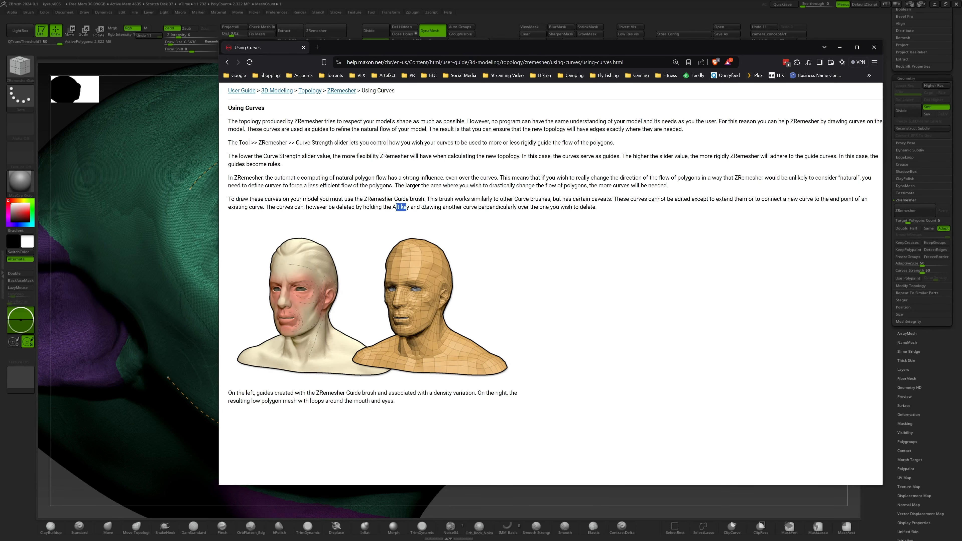
left_click_drag(425, 207, 597, 207)
key("alt+Tab")
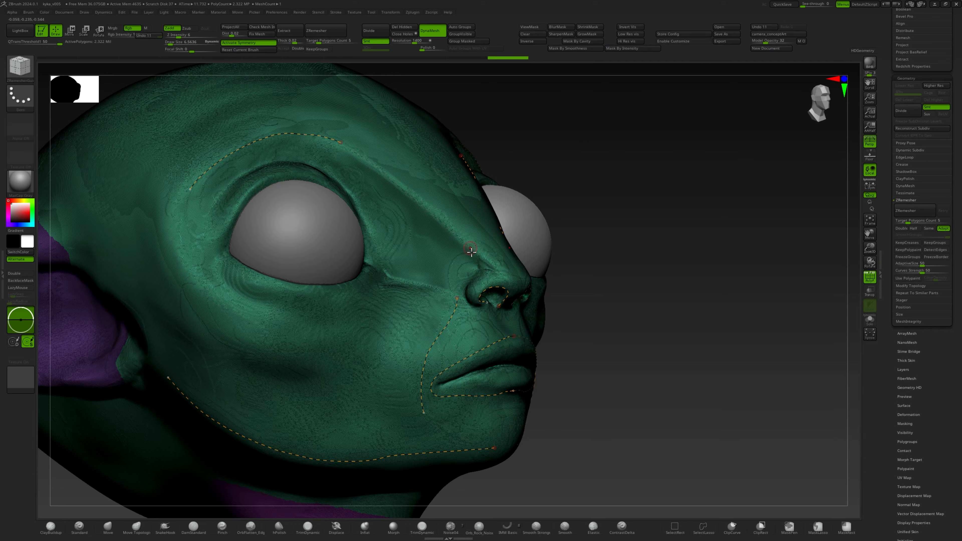
Delete the guide curve beside the mouth and undo the stray curve drawn at the mouth corner.
right_click_drag(471, 251, 416, 318)
right_click_drag(414, 353, 397, 314)
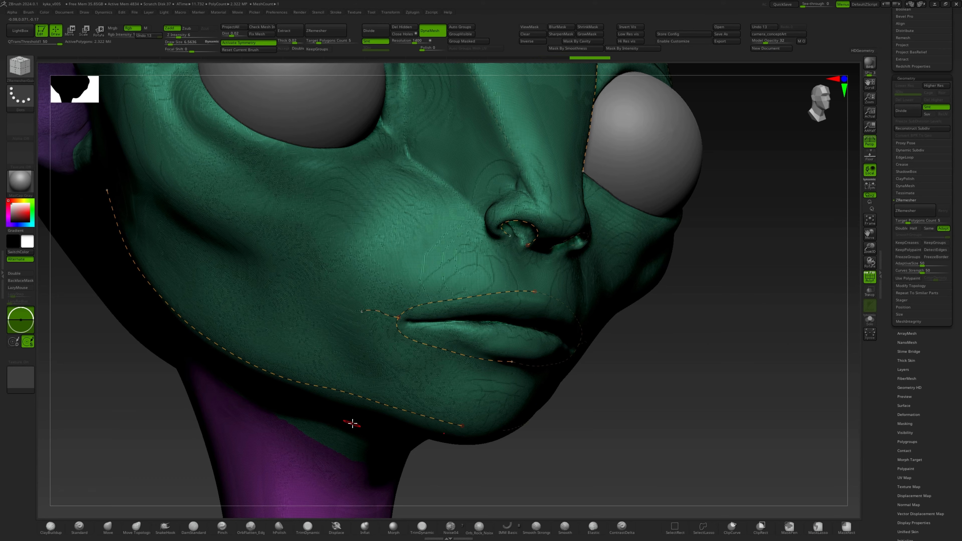
key("ctrl+z")
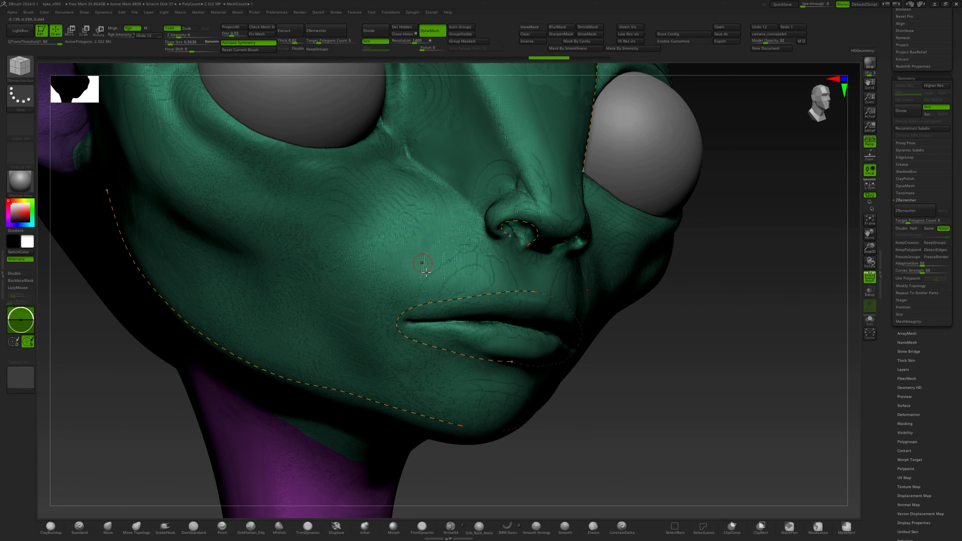
Try another ZRemesher pass with the remaining guides and undo it after examining the mouth.
right_click_drag(427, 272, 509, 254)
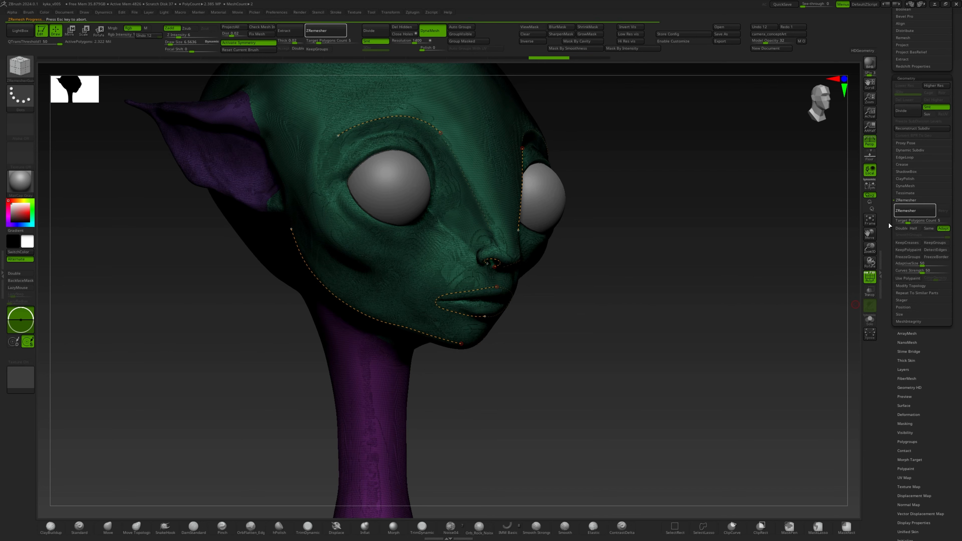
right_click_drag(505, 257, 470, 294)
key("ctrl+z")
Replace the tight guide around the lips with a wider loop around the mouth.
left_click_drag(469, 299, 501, 268, "alt")
right_click_drag(506, 269, 502, 222)
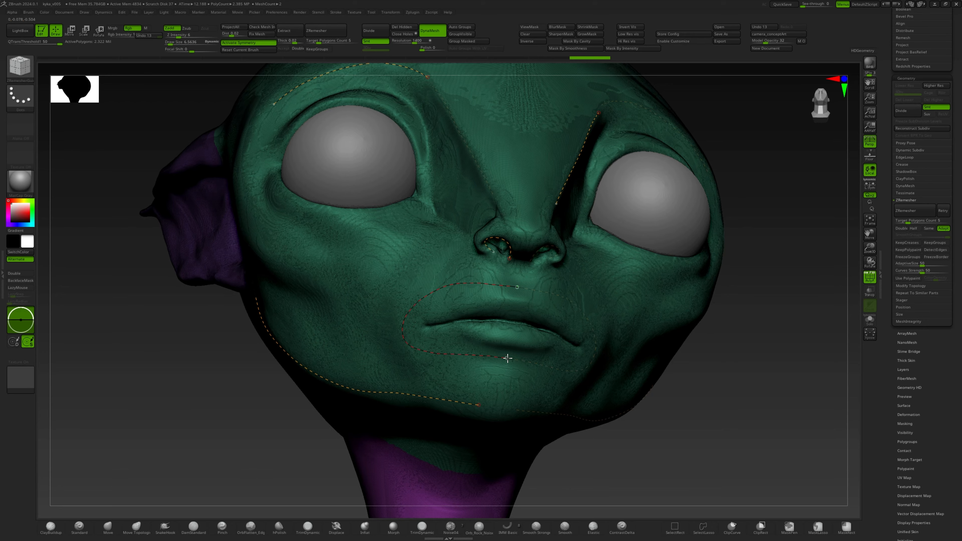
left_click_drag(507, 358, 508, 358)
Run ZRemesher on the head with the wider mouth guide.
right_click_drag(518, 165, 511, 131, "ctrl")
right_click_drag(417, 216, 426, 261)
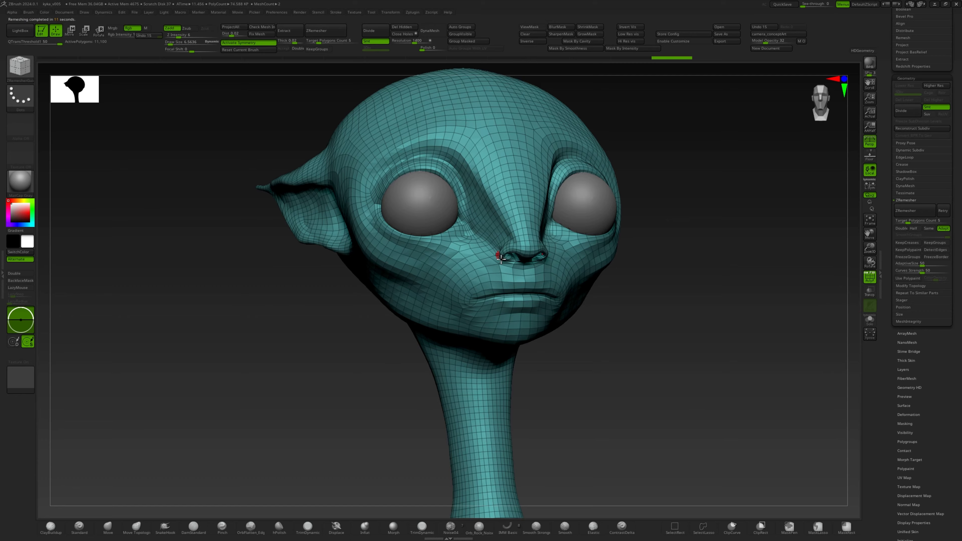
right_click_drag(504, 256, 569, 157)
Isolate the active subtool and compare the remeshed head's wireframe with the dense headBlockingDynamesh subtool.
key("Up")
left_click(869, 320)
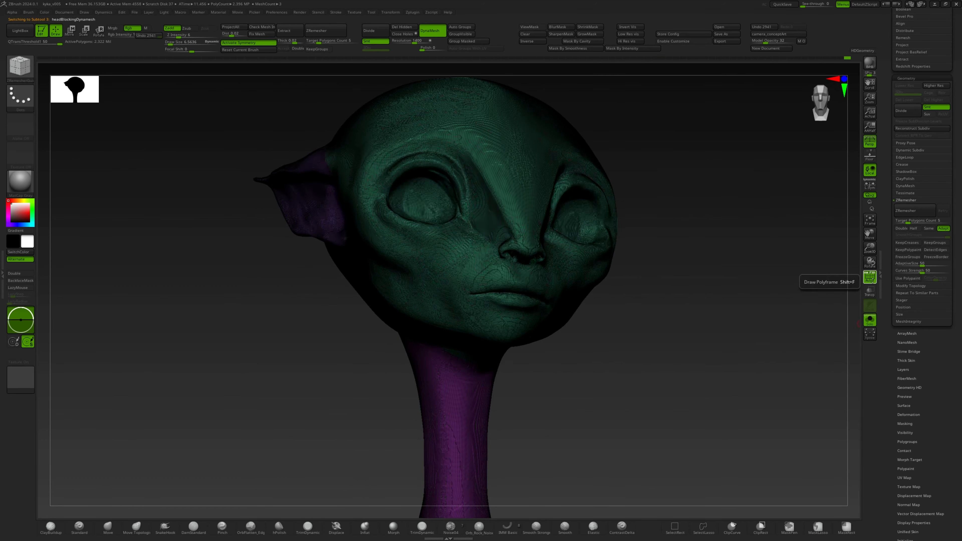
left_click(869, 277)
left_click(869, 277)
key("Down")
key("Up")
key("Down")
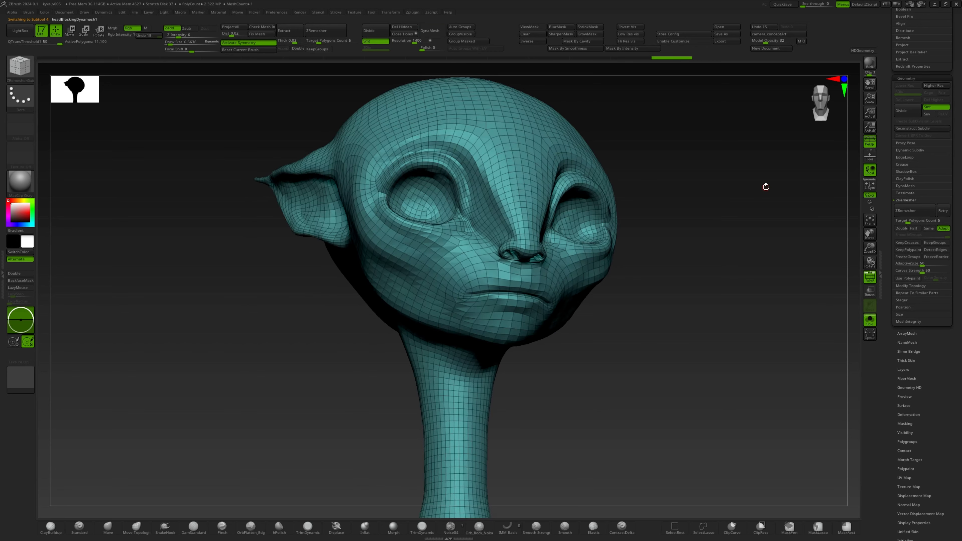
key("Up")
key("Down")
key("Up")
key("Down")
Return the head to its dense state in the undo history and remove the mouth guide.
left_click(641, 58)
right_click_drag(542, 178, 547, 214)
key("ctrl+shift+z")
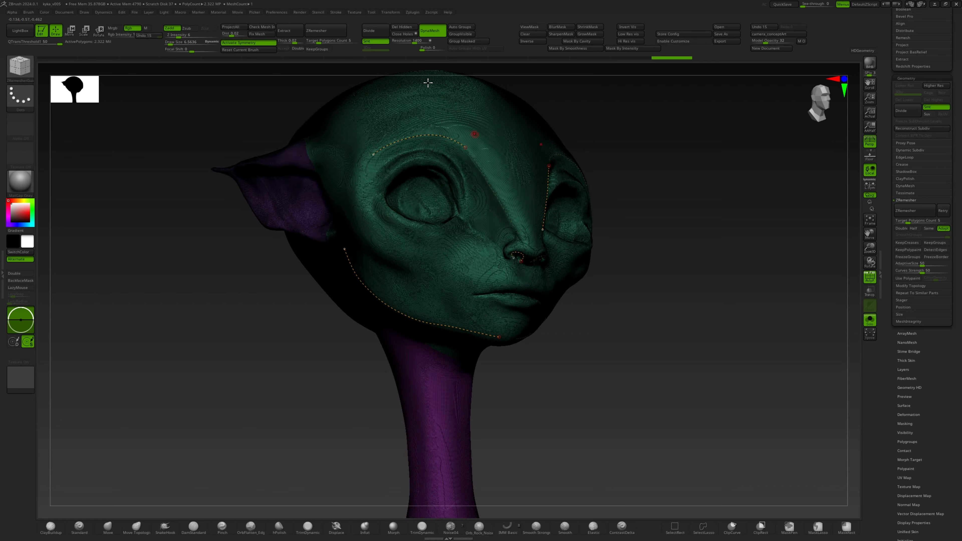
Regroup the head's polygroups with Auto Groups and select the Move brush.
left_click(465, 29)
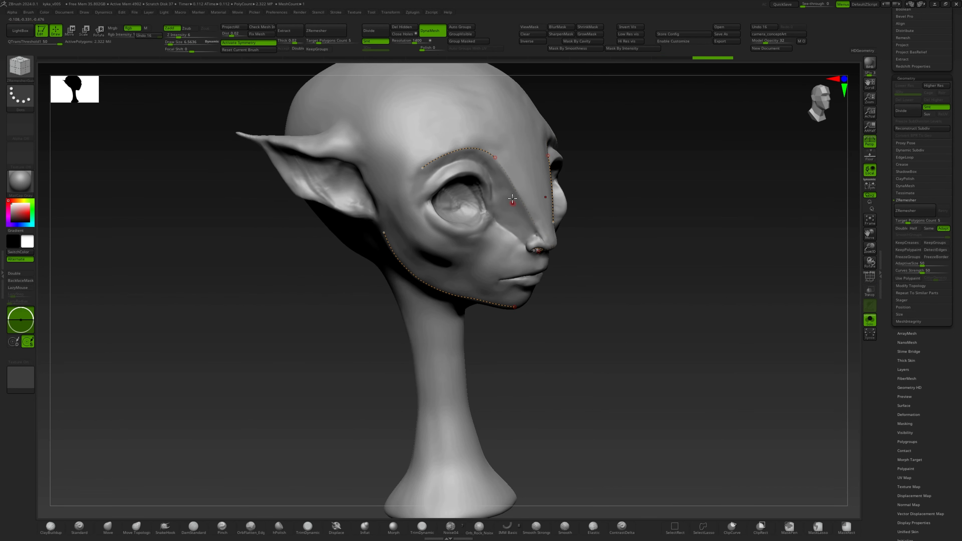
left_click(108, 527)
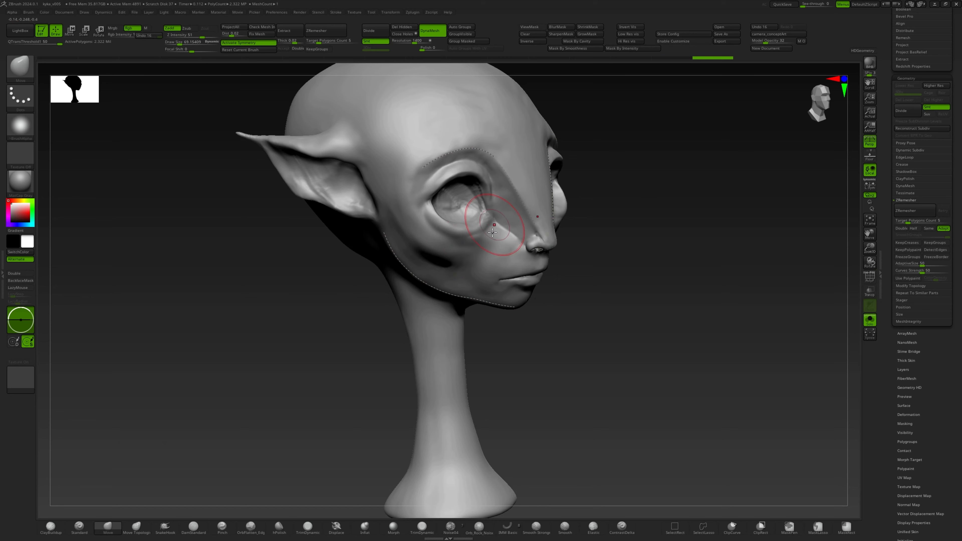
mouse_move(483, 216)
right_mouse_down()
mouse_move(536, 174)
mouse_move(506, 245)
right_mouse_up()
key("shift+f")
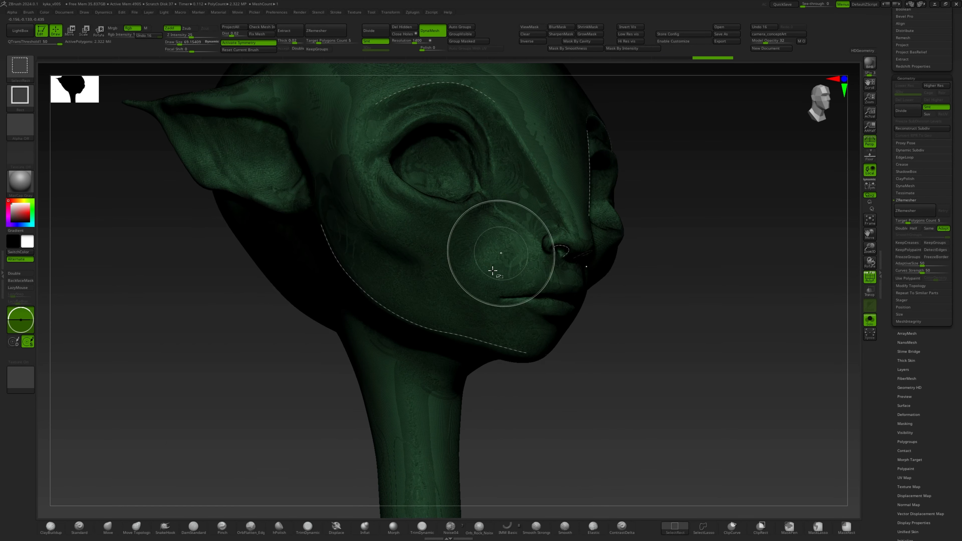
Check the head's polygroups by toggling their visibility at the neck.
right_click_drag(473, 293, 464, 234, "ctrl")
left_click(441, 374, "ctrl+shift")
left_click(456, 376, "ctrl+shift")
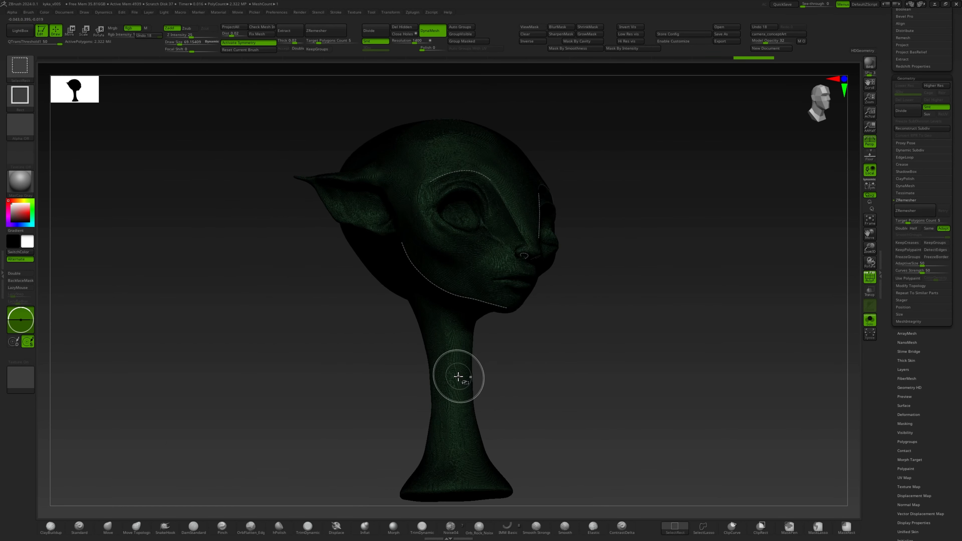
right_click_drag(501, 206, 477, 215)
left_click(628, 177, "ctrl+shift")
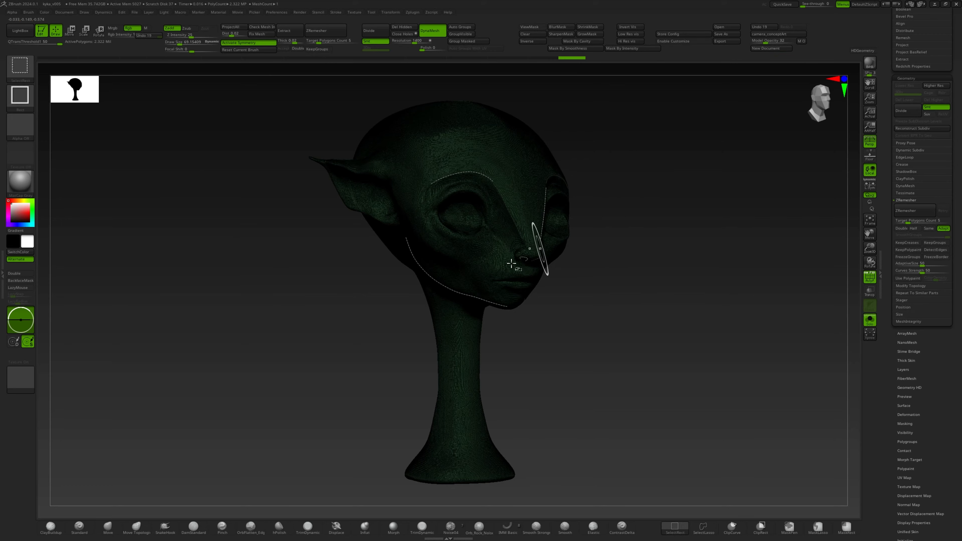
Turn off the wireframe display for a close view of the lips.
right_click_drag(516, 148, 545, 292, "ctrl")
right_click_drag(545, 292, 527, 279)
right_click_drag(526, 278, 529, 167, "alt")
key("shift+f")
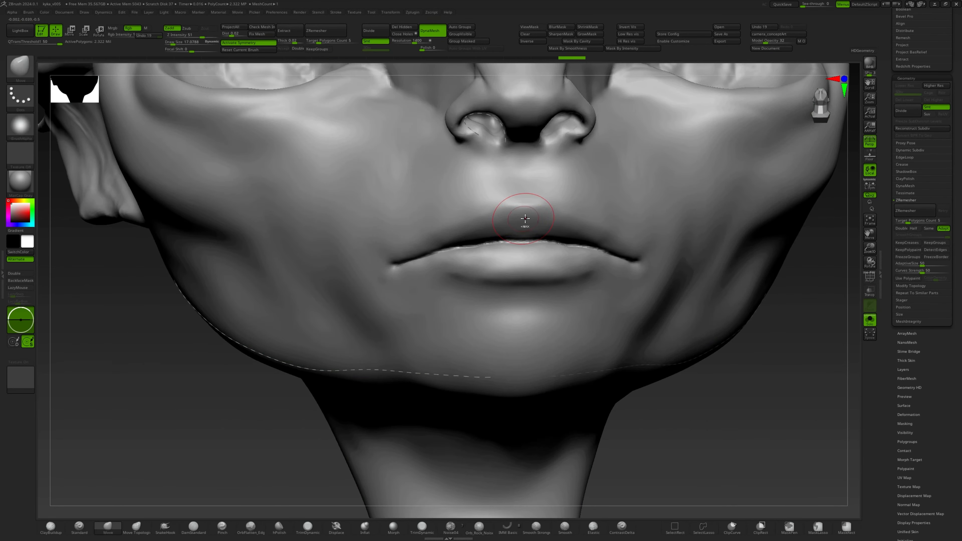
Clear the test mask stroke above the lips and open the brush's Tablet Pressure settings.
mouse_move(526, 219)
left_mouse_down("ctrl")
mouse_move(479, 234)
mouse_move(525, 227)
left_mouse_up("ctrl")
left_click_drag(746, 409, 777, 423, "ctrl")
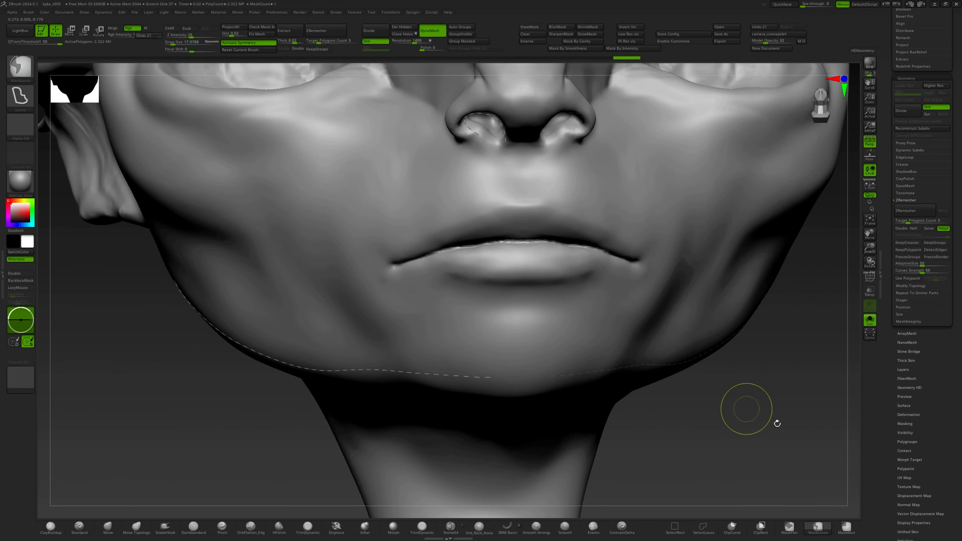
left_click(3, 274)
left_click(29, 346)
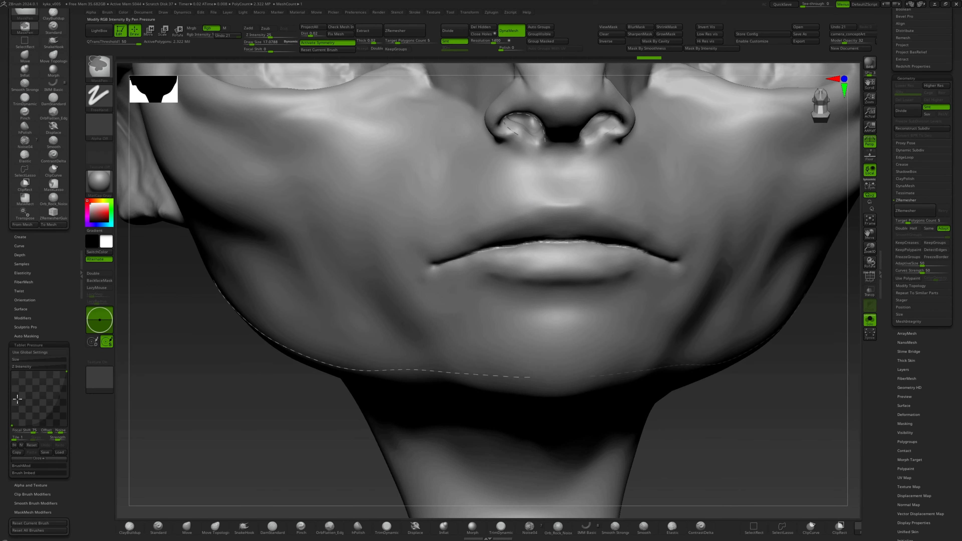
Paint a mask over the upper and lower lips, extending it around both mouth corners.
mouse_move(553, 219)
left_mouse_down("ctrl")
mouse_move(490, 238)
mouse_move(559, 214)
left_mouse_up("ctrl")
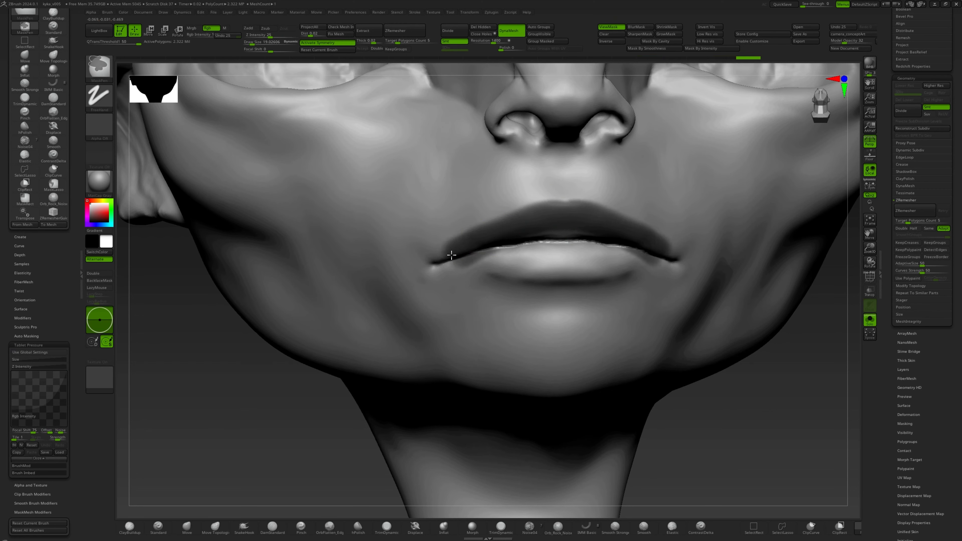
left_click_drag(451, 255, 437, 259, "ctrl")
left_click_drag(463, 266, 578, 267, "ctrl")
mouse_move(508, 269)
left_mouse_down("ctrl")
mouse_move(437, 266)
mouse_move(488, 254)
left_mouse_up("ctrl")
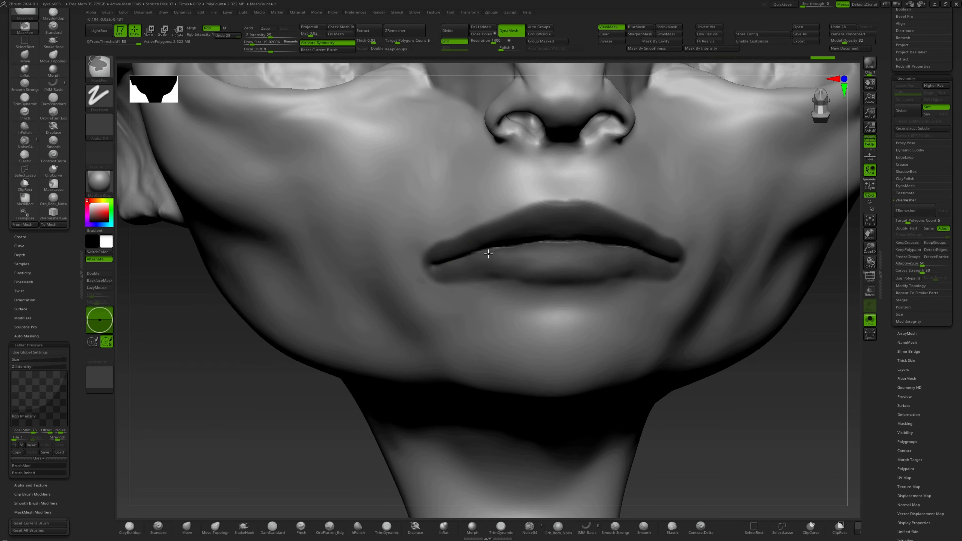
left_click_drag(539, 218, 464, 244, "ctrl")
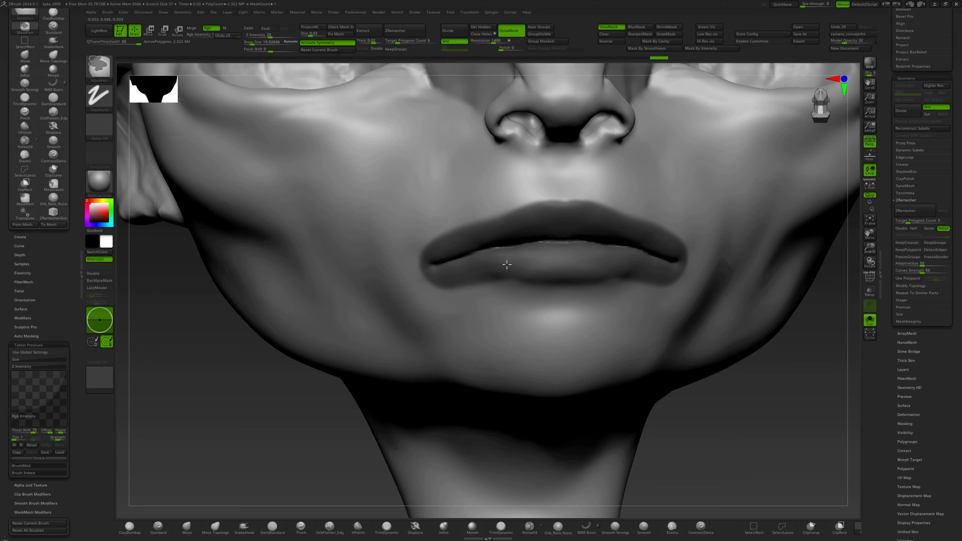
Assign the masked lips to their own polygroup with Group Masked.
right_click_drag(540, 135, 542, 95, "ctrl")
right_click_drag(542, 95, 569, 223)
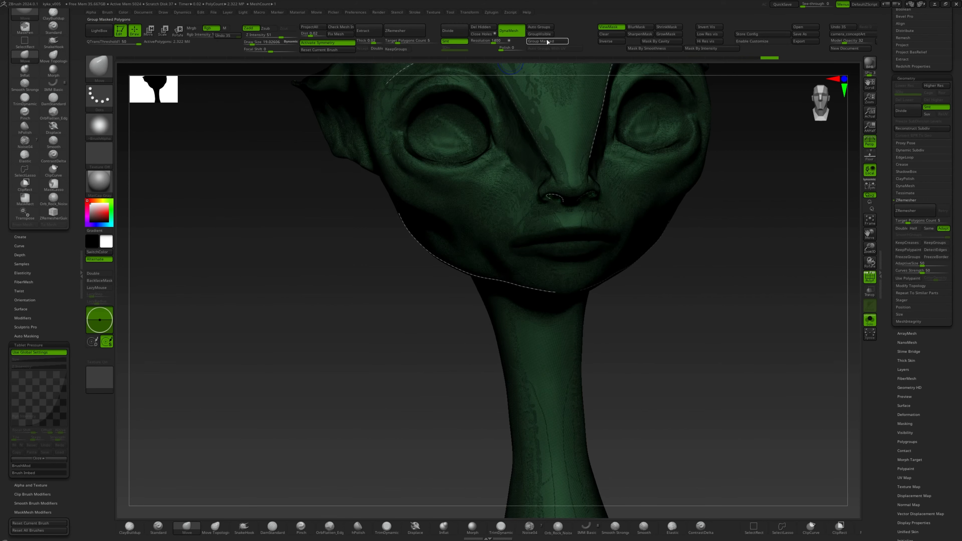
mouse_move(565, 227)
right_mouse_down()
mouse_move(547, 237)
mouse_move(552, 219)
mouse_move(561, 241)
mouse_move(555, 211)
right_mouse_up()
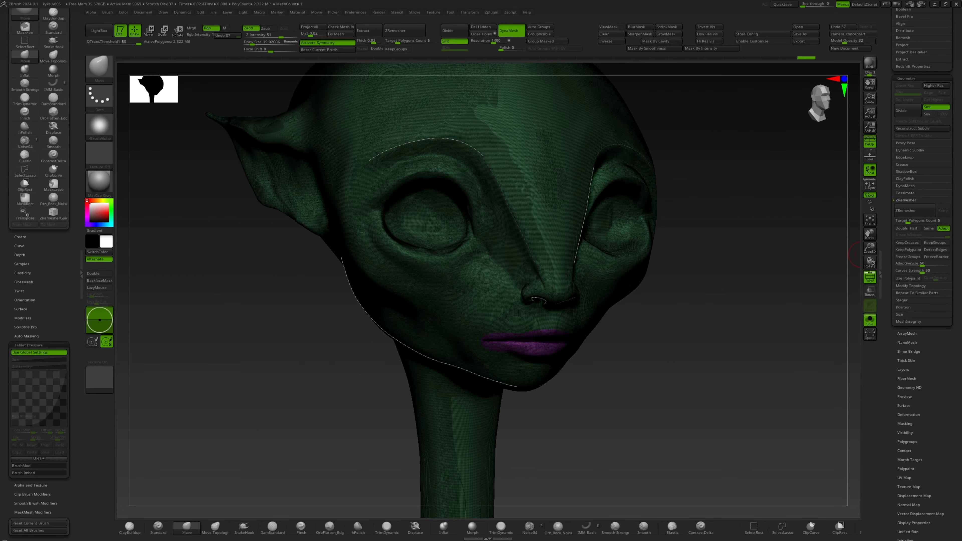
Turn on KeepGroups, then try remeshing the head with ZRemesher and undo the result.
left_click_drag(922, 353, 922, 224)
scroll(918, 193, "up", 3)
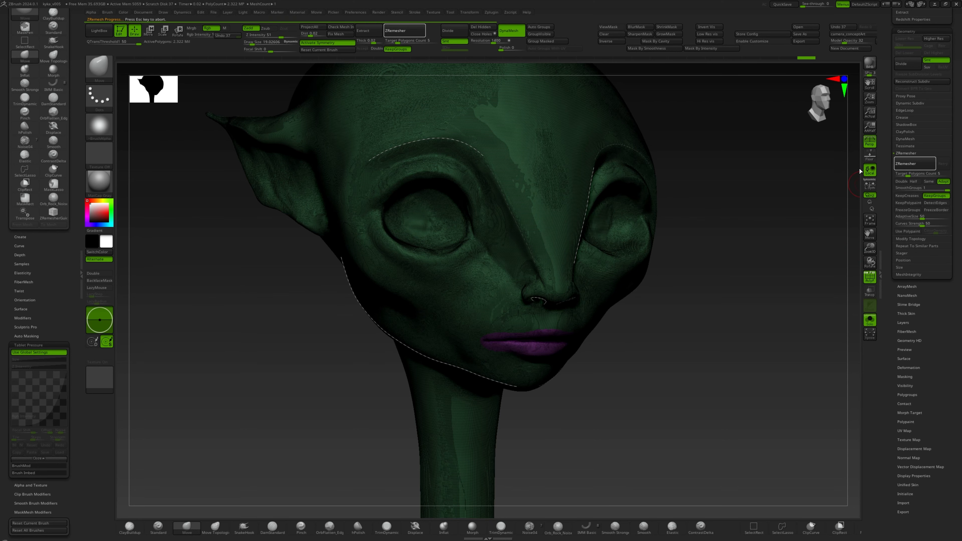
mouse_move(564, 267)
right_mouse_down()
mouse_move(509, 227)
mouse_move(546, 234)
mouse_move(530, 242)
mouse_move(561, 243)
mouse_move(553, 228)
mouse_move(535, 262)
mouse_move(520, 251)
mouse_move(575, 286)
mouse_move(555, 280)
mouse_move(547, 253)
right_mouse_up()
key("ctrl+z")
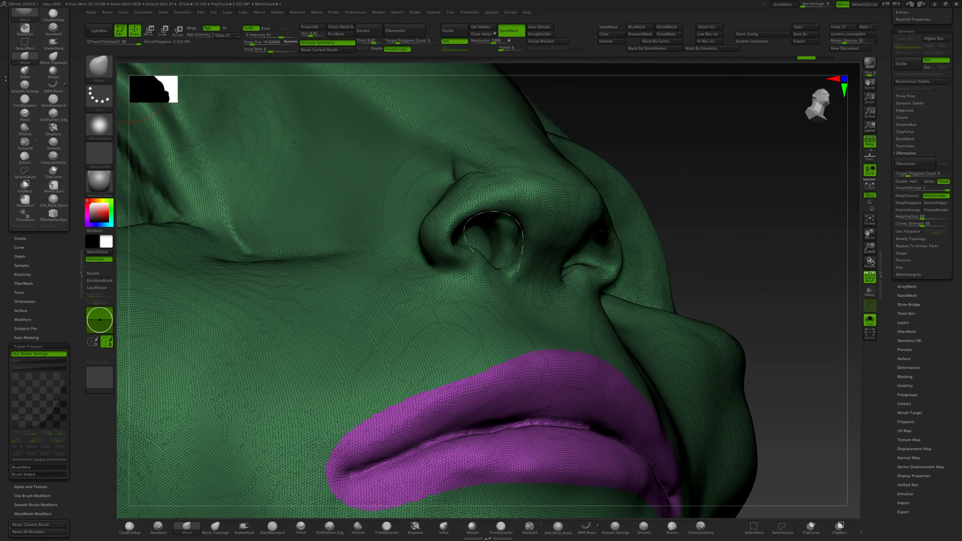
Erase the brow and nostril guide curves with the ZRemesherGuides brush and remesh the head.
left_click_drag(75, 212, 75, 362)
left_click(53, 364)
mouse_move(509, 163)
right_mouse_down("ctrl")
mouse_move(490, 230)
mouse_move(500, 215)
mouse_move(505, 145)
right_mouse_up("ctrl")
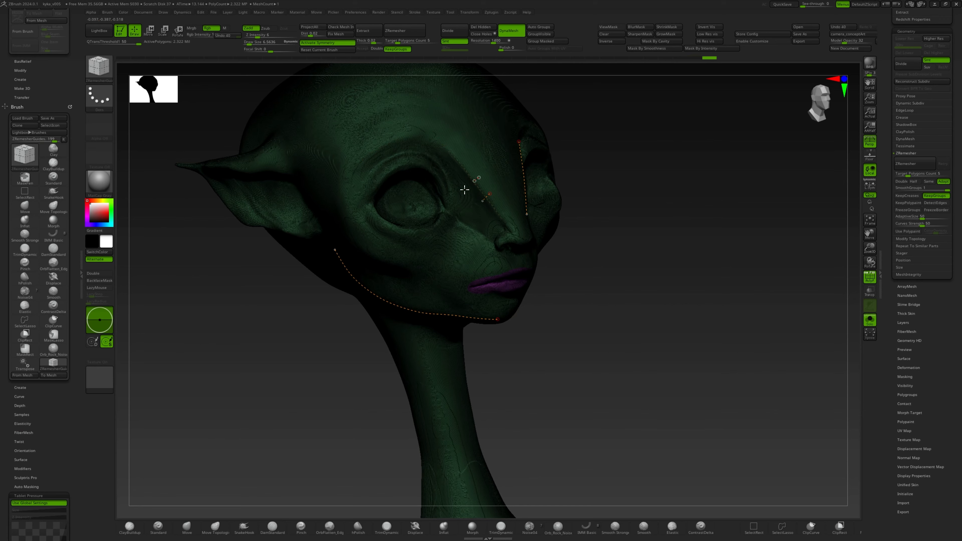
left_click_drag(464, 190, 463, 191)
right_click_drag(496, 197, 850, 164)
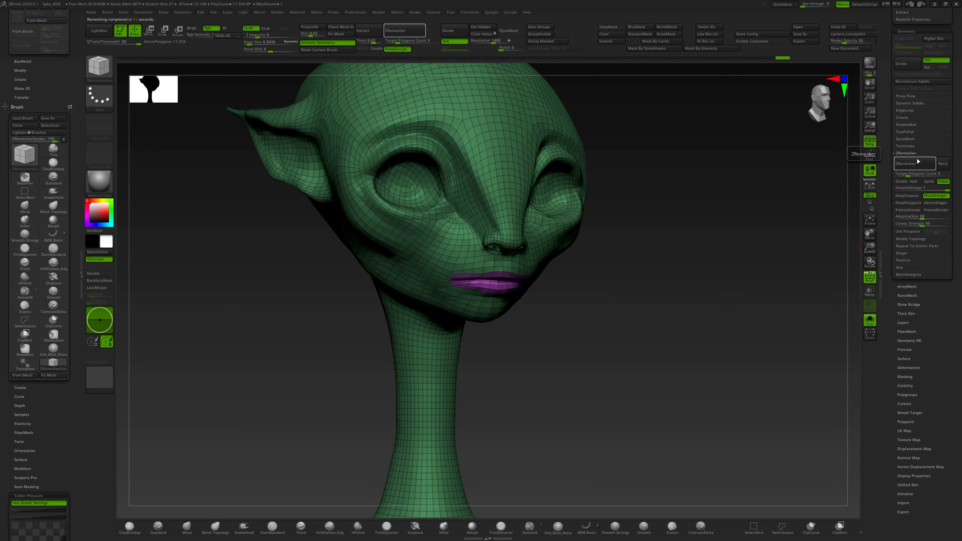
Undo the remesh, draw one guide curve from the outer brow down to the side of the nose, and run ZRemesher again.
right_click_drag(472, 182, 463, 230)
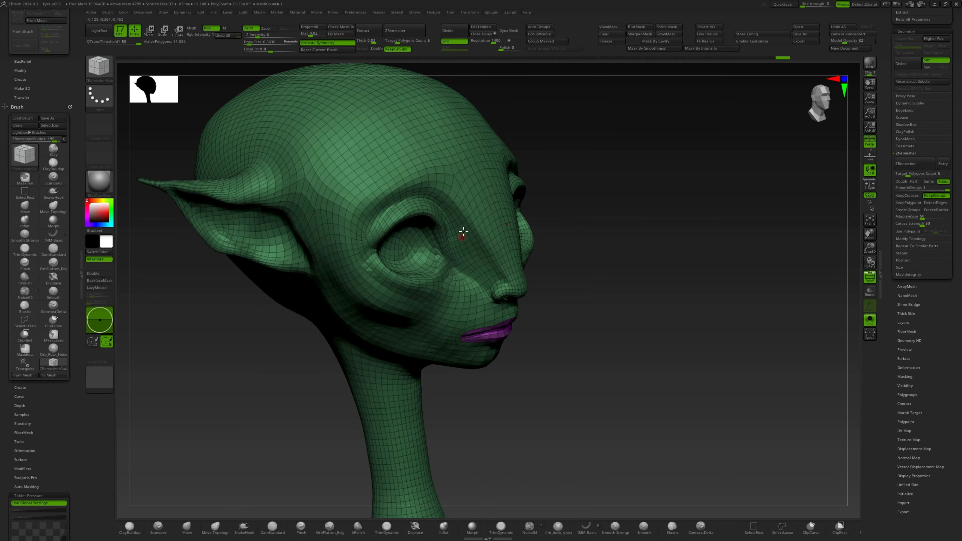
key("ctrl+z")
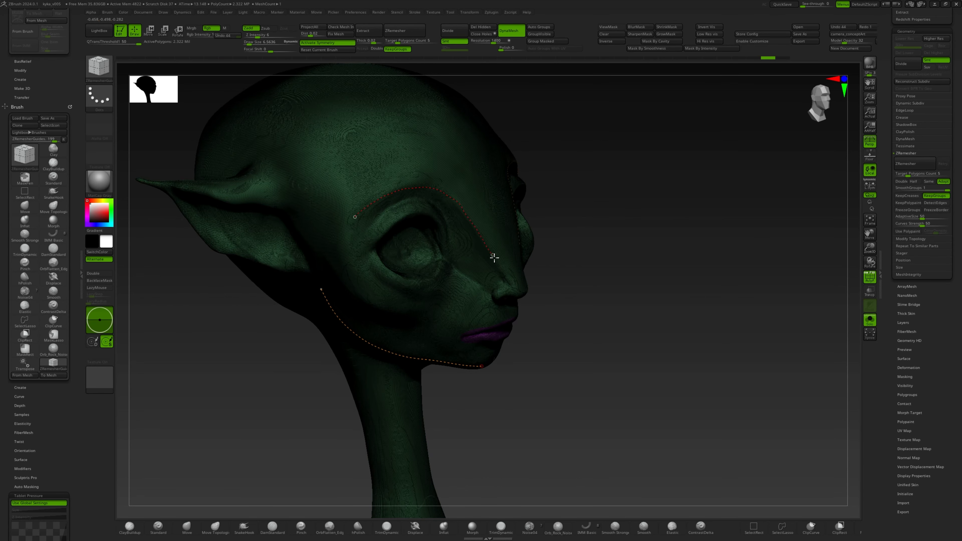
right_click_drag(436, 230, 420, 218)
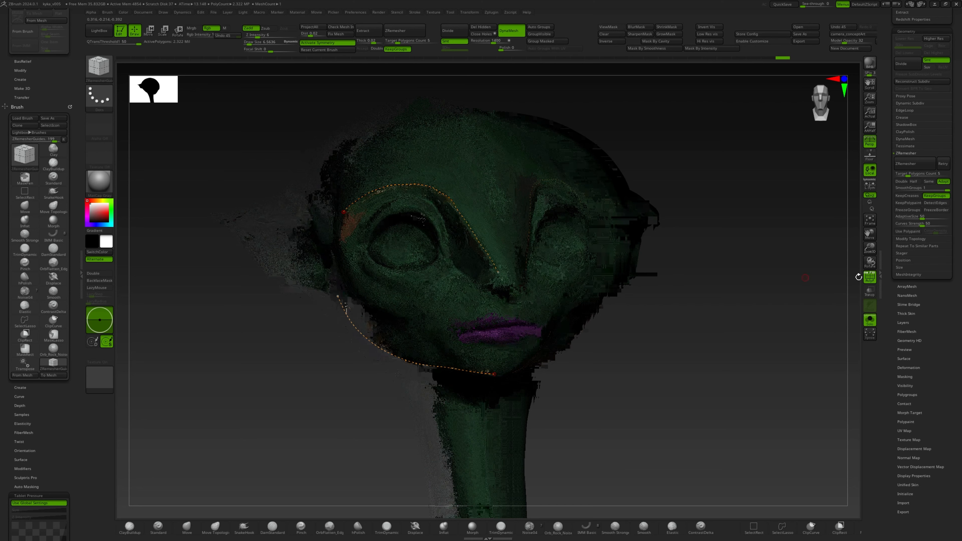
left_click(914, 164)
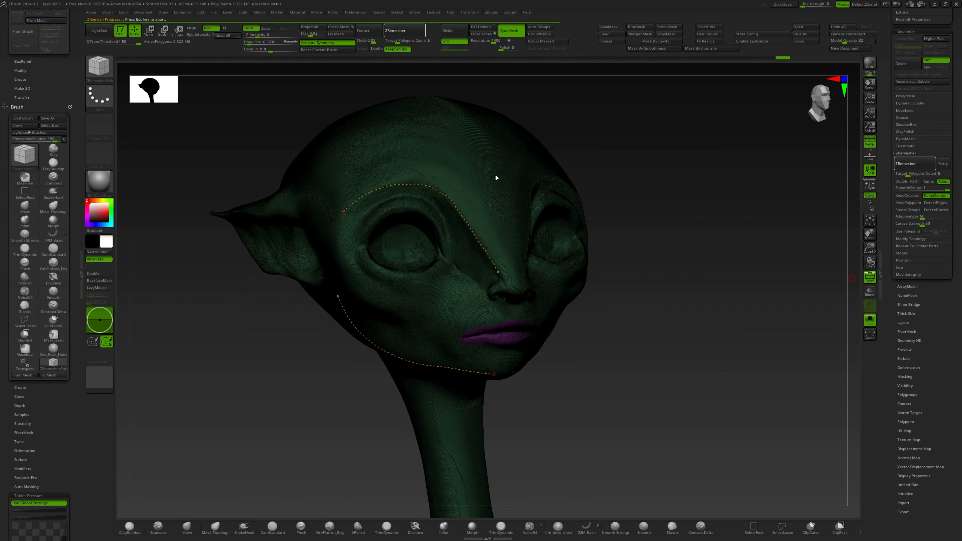
right_click_drag(495, 175, 504, 299)
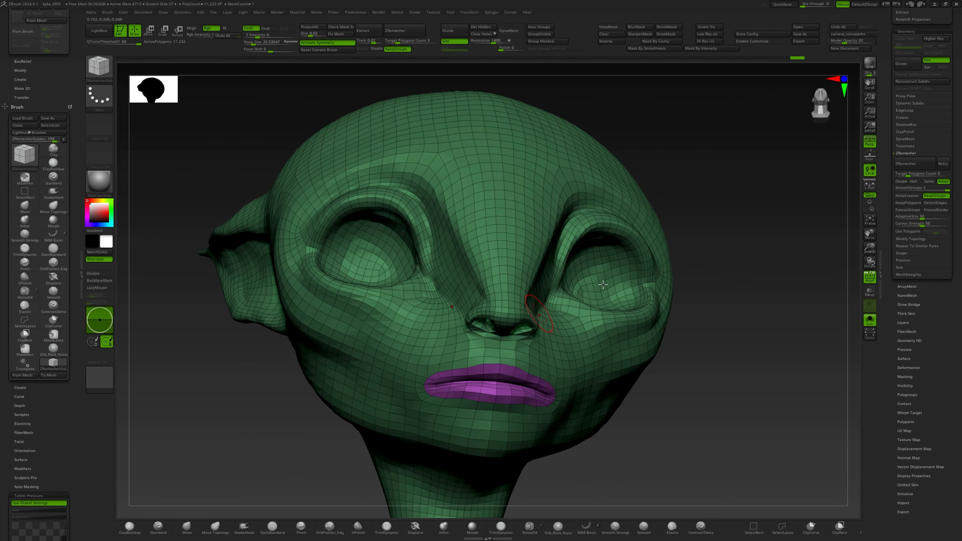
Select the remeshed head and smooth the topology around its mouth and lips with the Smooth brush.
scroll(917, 203, "up", 10)
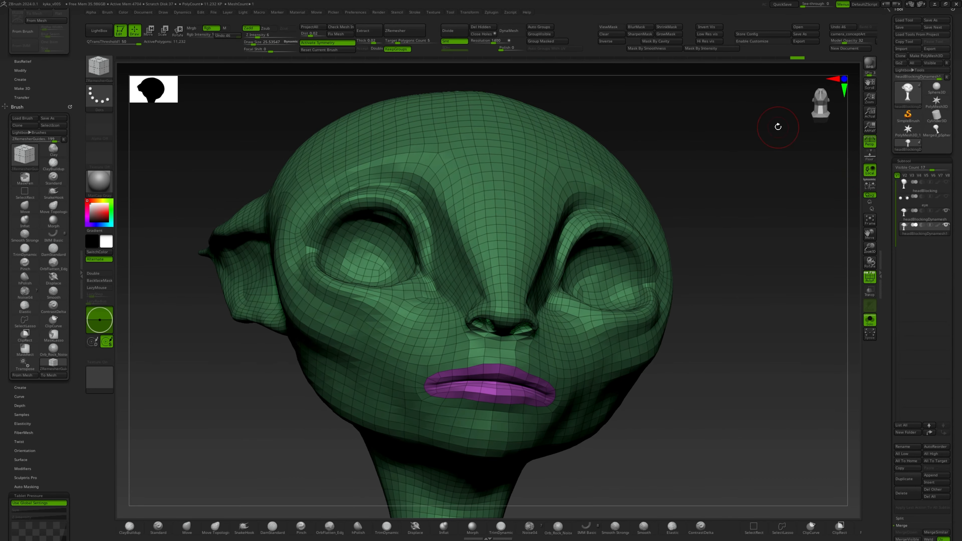
left_click(470, 258, "alt")
right_click_drag(469, 257, 509, 202)
left_click(643, 528)
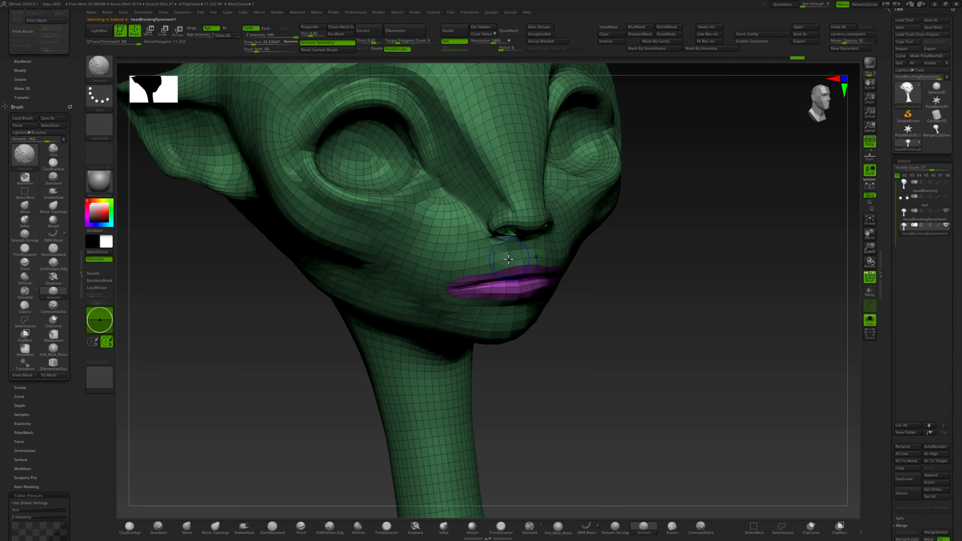
left_click_drag(462, 277, 470, 273, "shift")
mouse_move(469, 273)
right_mouse_down()
mouse_move(398, 246)
mouse_move(421, 303)
mouse_move(473, 281)
right_mouse_up()
mouse_move(501, 254)
left_mouse_down("shift")
mouse_move(471, 256)
mouse_move(470, 243)
left_mouse_up("shift")
mouse_move(469, 242)
right_mouse_down("ctrl")
mouse_move(543, 251)
mouse_move(473, 265)
right_mouse_up("ctrl")
right_click_drag(474, 265, 492, 322, "ctrl")
left_click_drag(447, 353, 531, 341, "shift")
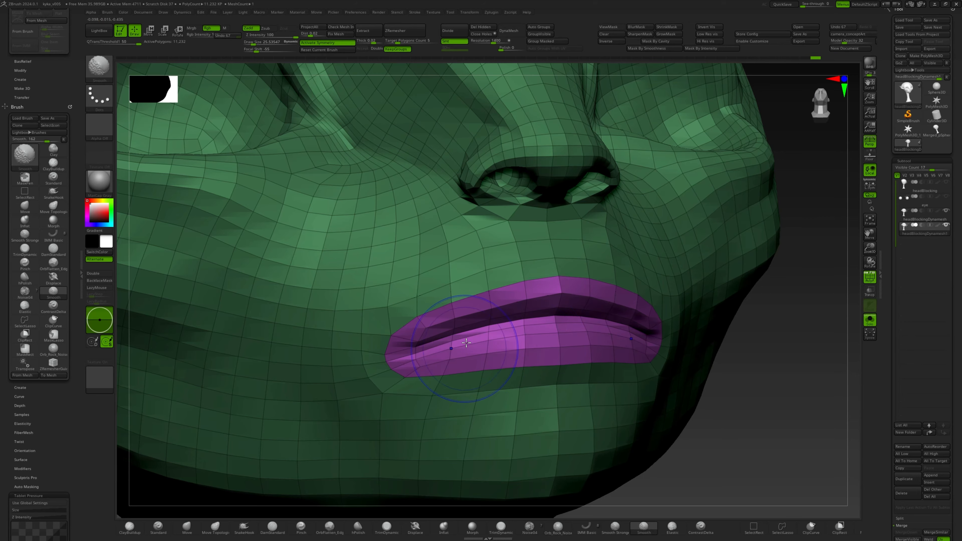
Mask the upper and lower lips on the dense sculpt, adjusting the brush size to stay within the lip edges.
right_click_drag(466, 343, 512, 293, "ctrl")
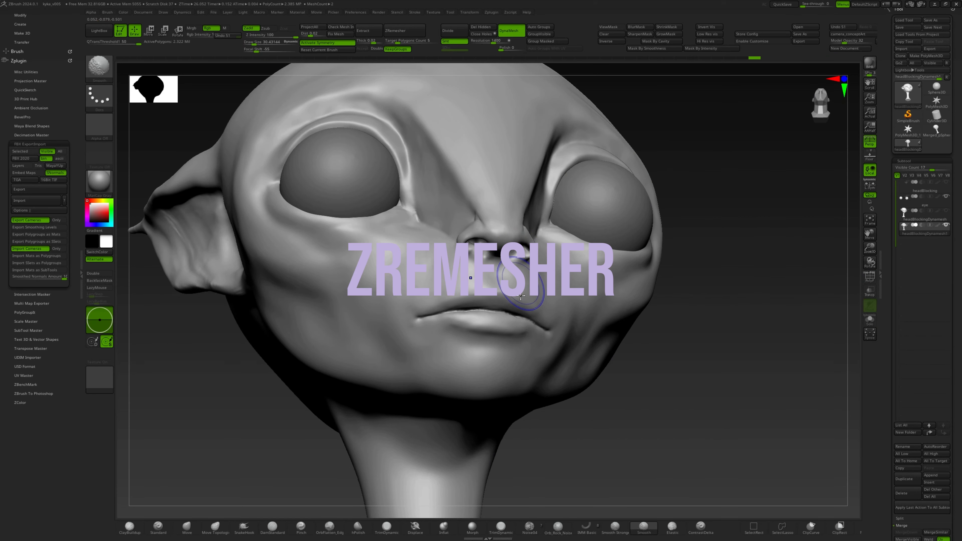
mouse_move(493, 265)
right_mouse_down()
mouse_move(519, 296)
mouse_move(579, 155)
mouse_move(524, 235)
right_mouse_up()
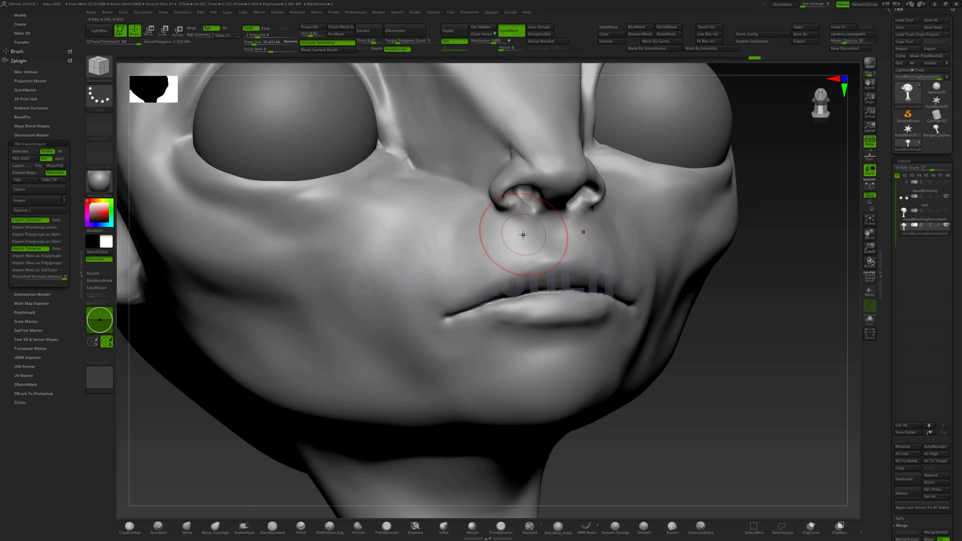
key("ctrl")
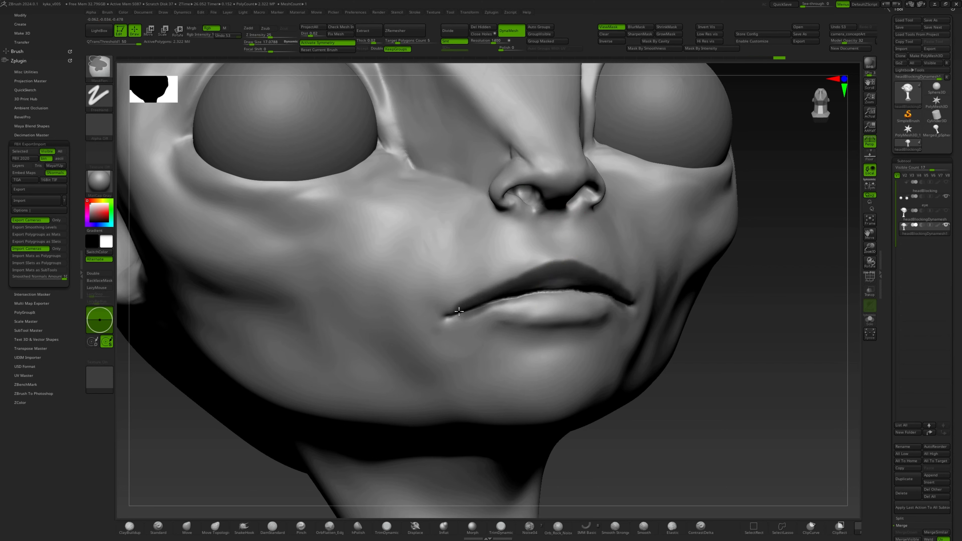
key("s")
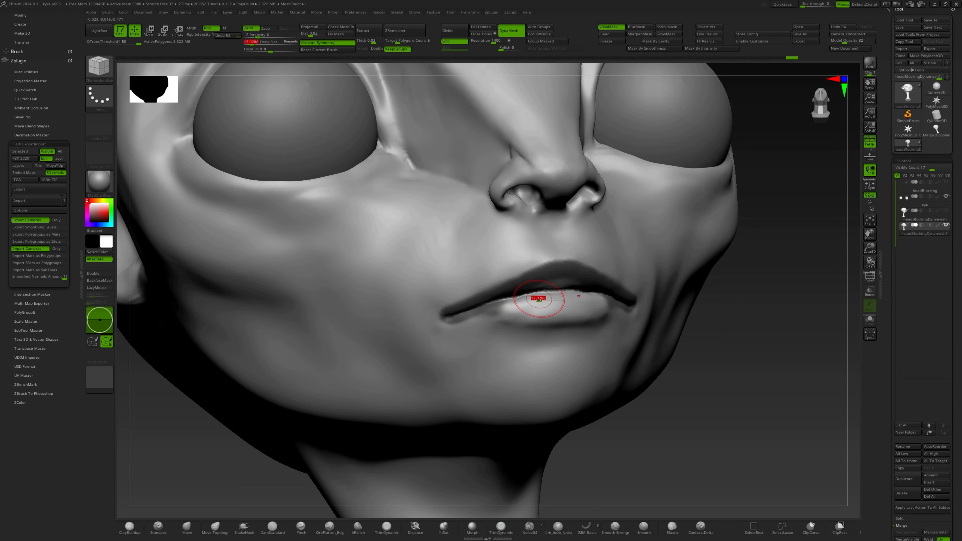
key("ctrl")
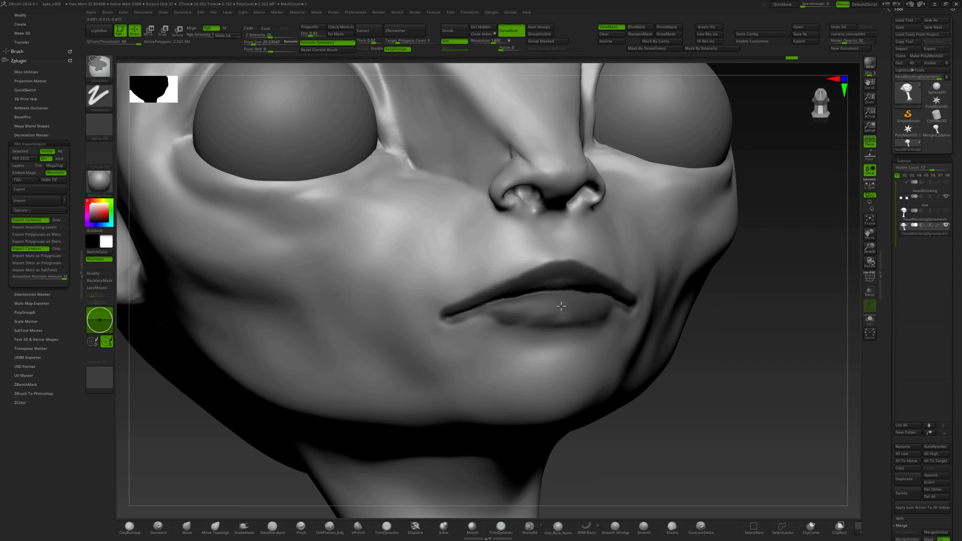
left_click_drag(525, 305, 497, 304, "ctrl")
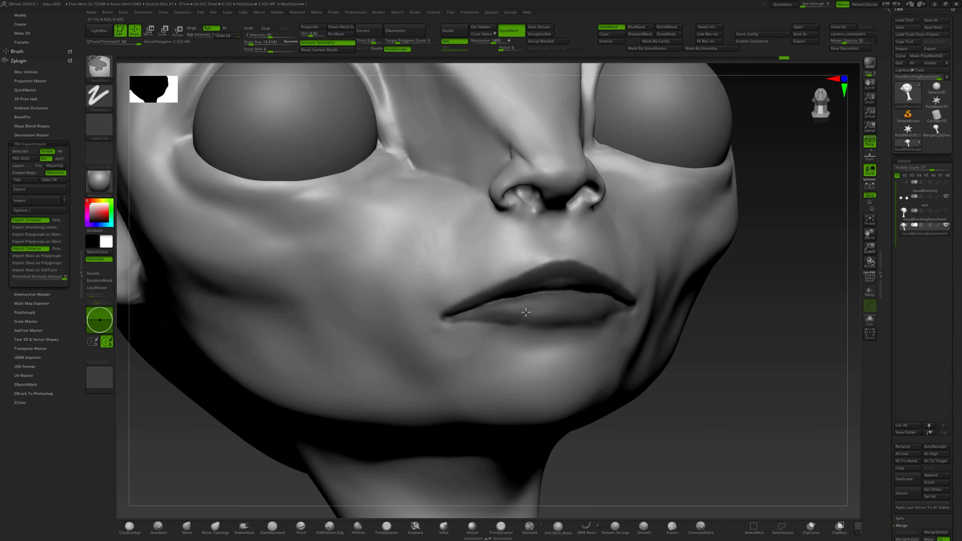
Refine the lower edge of the lip mask from a low angle, out to the mouth corner.
mouse_move(525, 312)
right_mouse_down()
mouse_move(550, 254)
mouse_move(579, 286)
mouse_move(599, 283)
right_mouse_up()
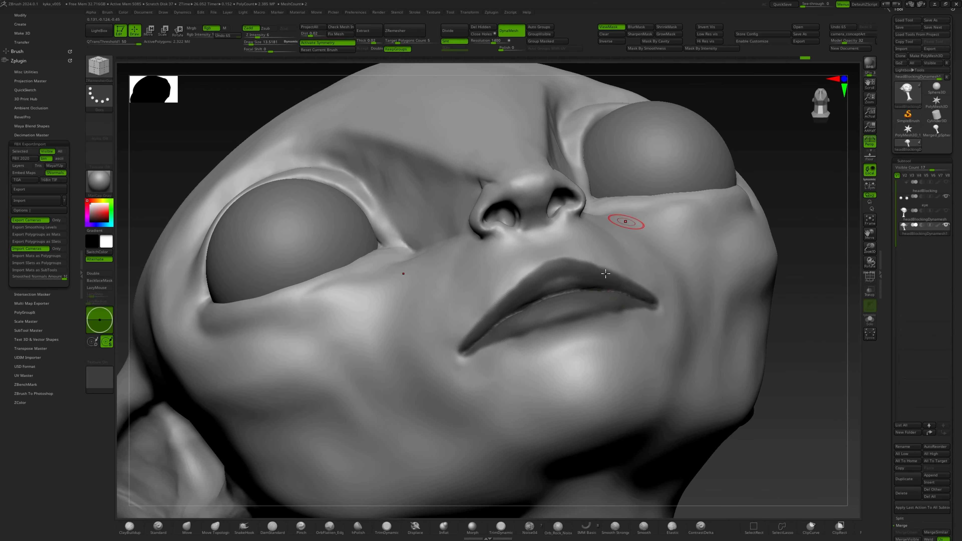
key("ctrl")
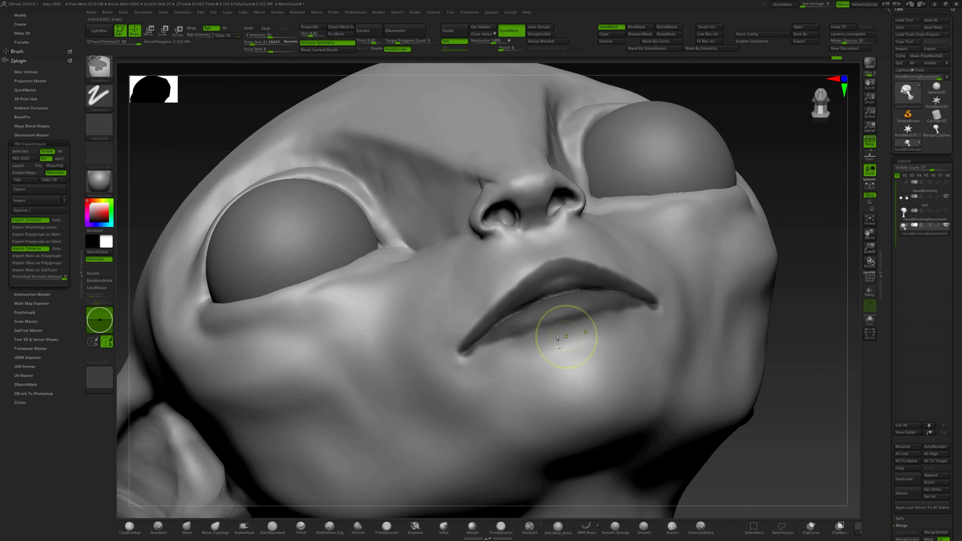
left_click_drag(557, 340, 545, 341)
key("s")
left_click_drag(485, 340, 482, 339)
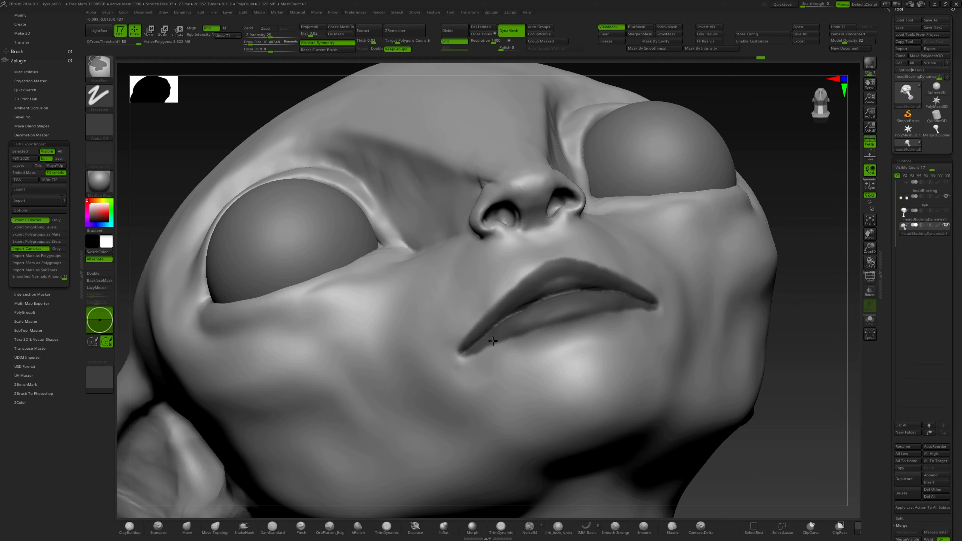
Convert the masked lips of the dense sculpt into a separate polygroup with Group Masked and clear the mask.
mouse_move(518, 178)
right_mouse_down("ctrl")
mouse_move(554, 235)
mouse_move(587, 259)
right_mouse_up("ctrl")
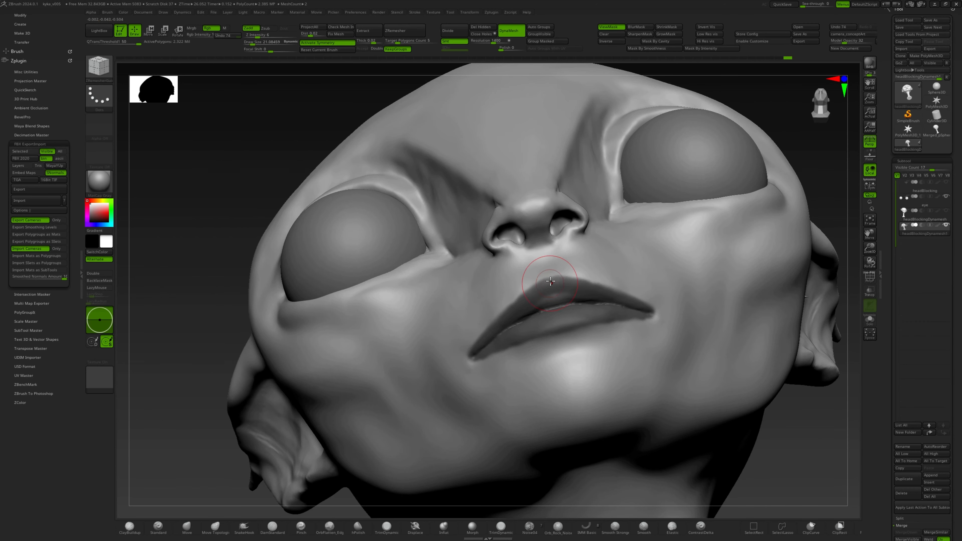
key("ctrl")
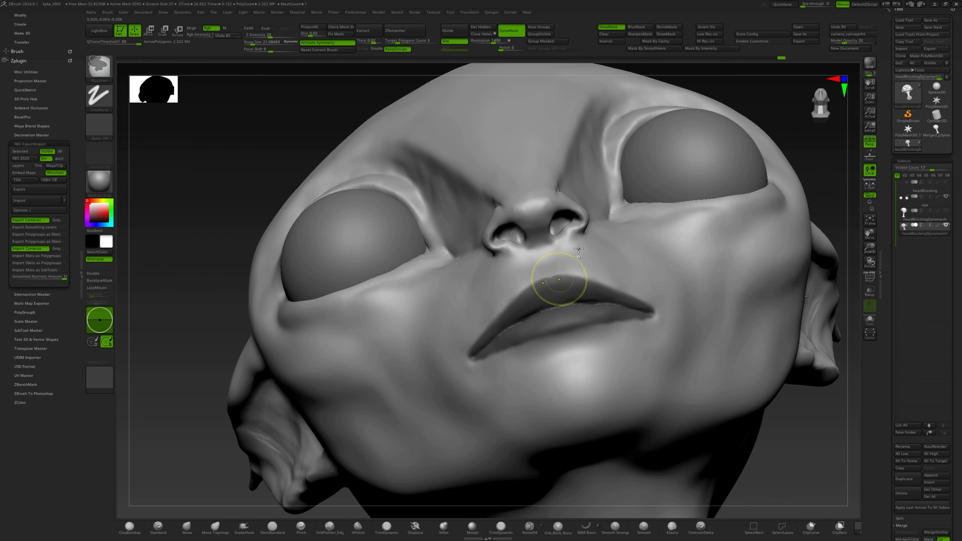
key("shift+f")
left_click(549, 41)
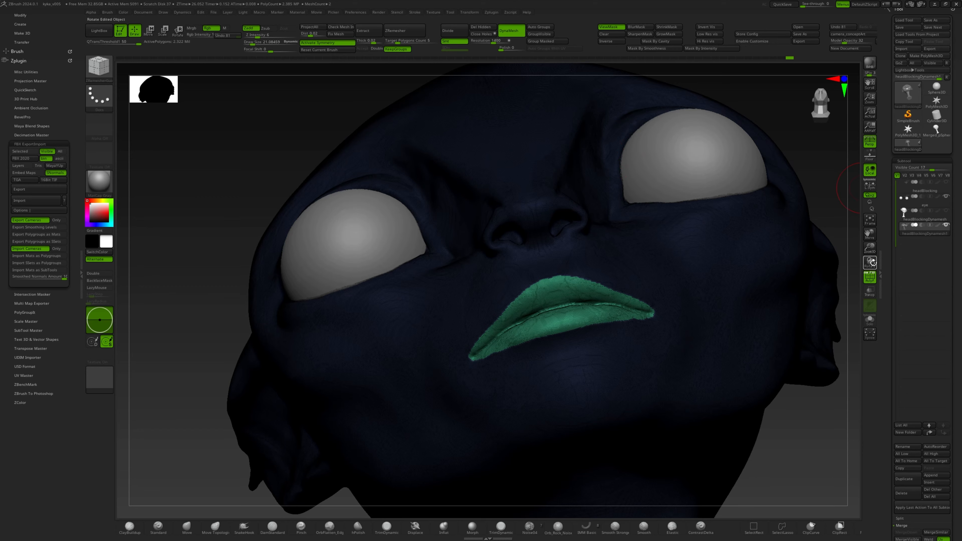
left_click(866, 273)
right_click_drag(624, 222, 575, 257)
key("shift+f")
right_click_drag(575, 256, 599, 249)
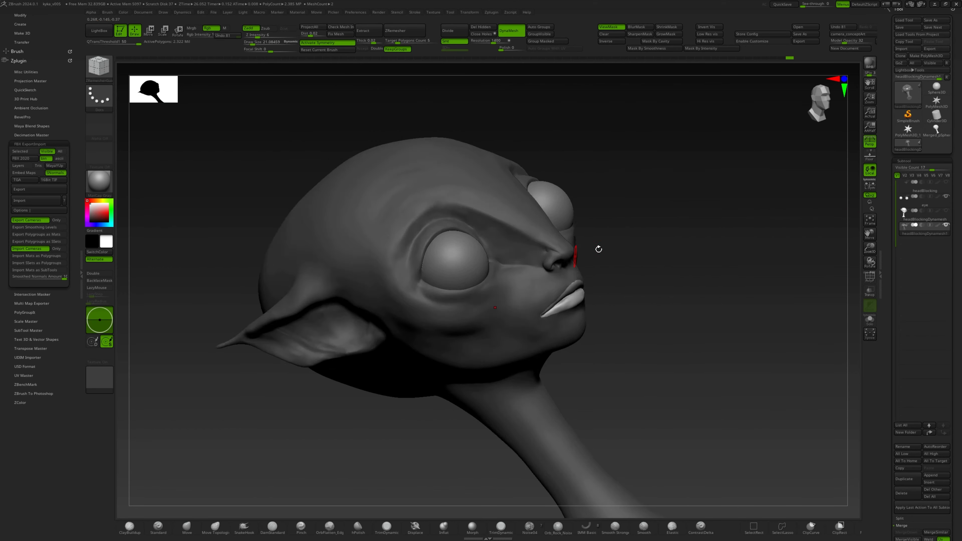
left_click_drag(599, 249, 606, 257, "ctrl")
key("shift+f")
mouse_move(583, 252)
right_mouse_down()
mouse_move(503, 265)
mouse_move(568, 246)
mouse_move(583, 266)
mouse_move(544, 273)
mouse_move(548, 280)
mouse_move(550, 267)
mouse_move(563, 281)
mouse_move(551, 273)
right_mouse_up()
key("shift+f")
Reduce the draw size to about 15 and start masking the inside of the nostrils.
key("s")
left_click_drag(507, 297, 517, 300)
key("s")
right_click_drag(521, 312, 532, 331)
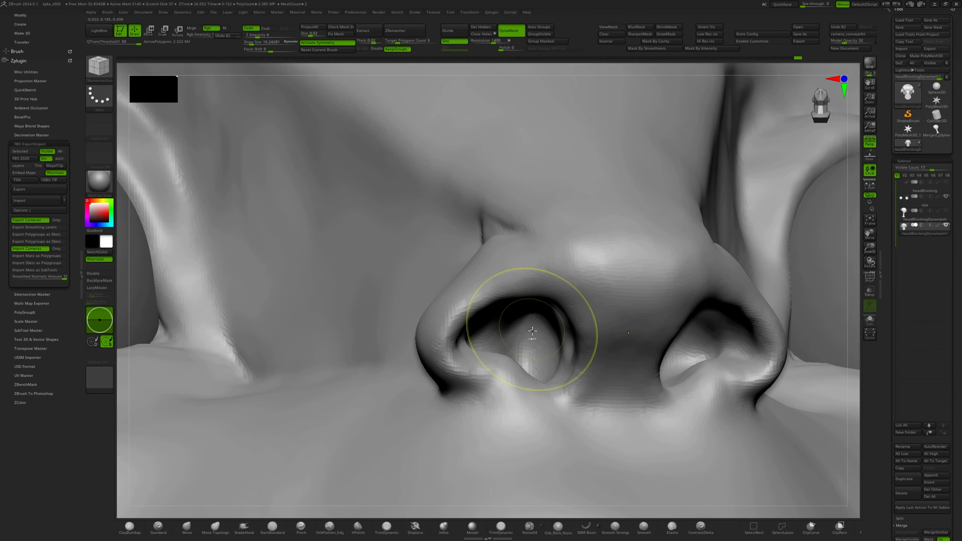
left_click_drag(542, 341, 568, 353, "ctrl")
right_click_drag(561, 269, 545, 247)
left_click_drag(534, 347, 560, 331, "ctrl")
mouse_move(560, 330)
right_mouse_down()
mouse_move(520, 354)
mouse_move(520, 386)
right_mouse_up()
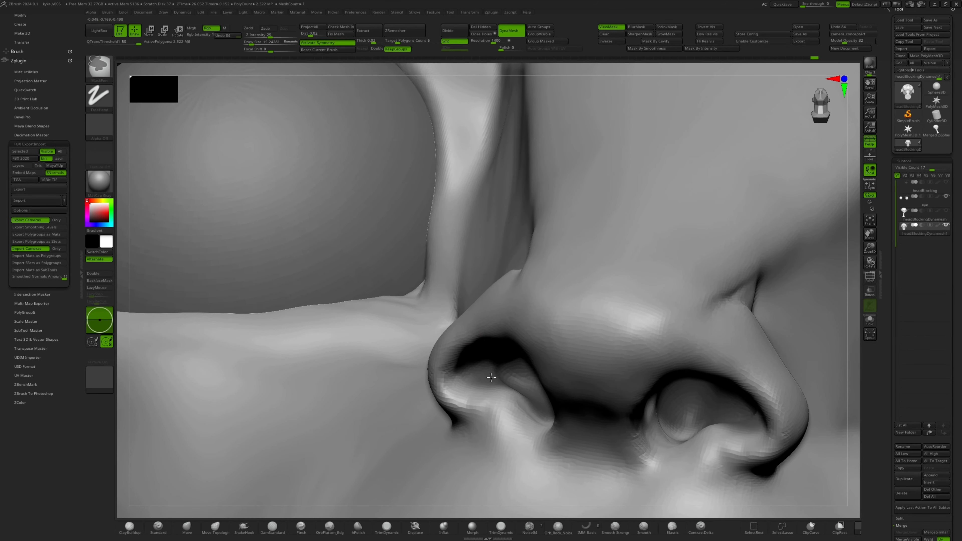
Extend the symmetrical mask over the inner walls of both nostrils, working from several viewing angles.
left_click_drag(529, 401, 538, 415, "ctrl")
right_click_drag(667, 351, 669, 243)
left_click_drag(678, 356, 660, 407, "ctrl")
right_click_drag(602, 269, 562, 316)
left_click_drag(691, 341, 678, 360, "ctrl")
right_click_drag(643, 328, 550, 304)
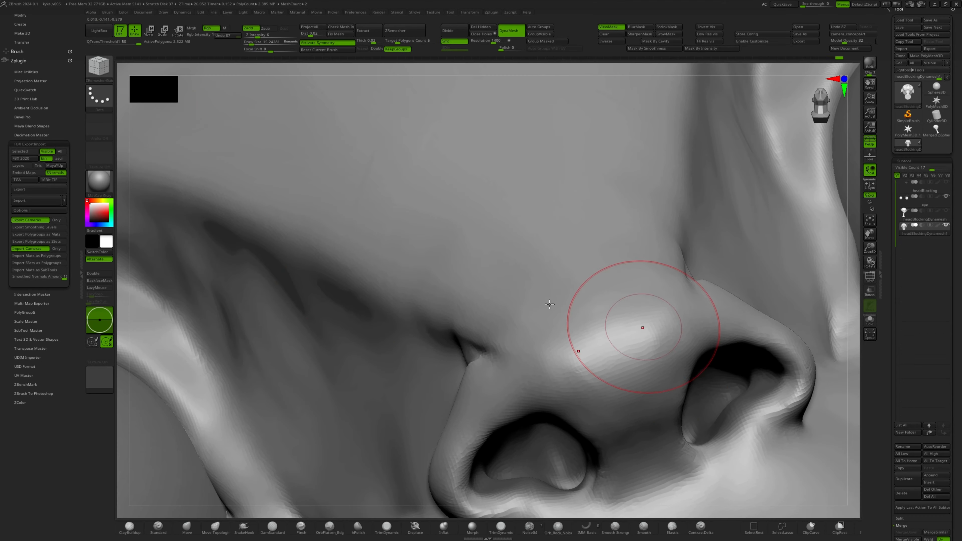
Apply a lighter, white shaded material to the sculpt.
left_click(102, 184)
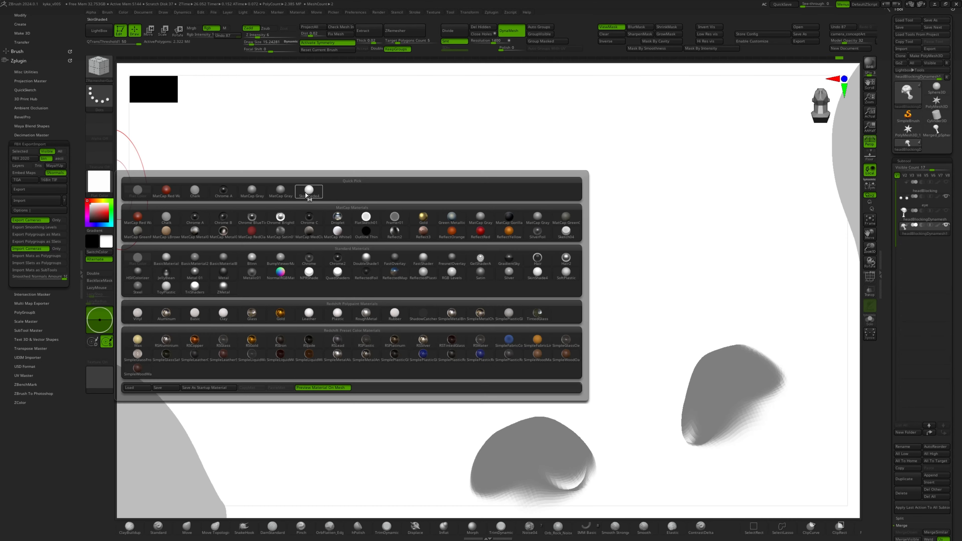
left_click(306, 194)
right_click_drag(597, 328, 503, 253, "ctrl")
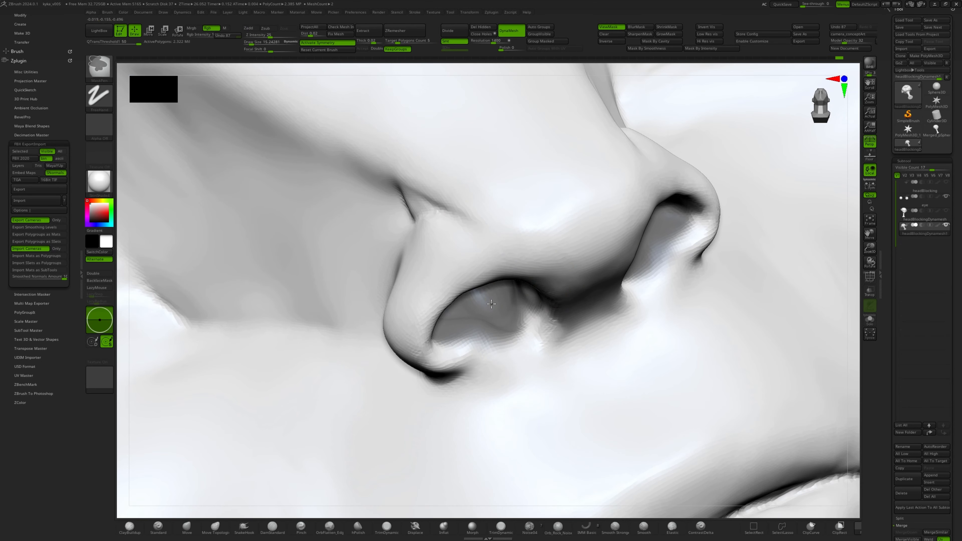
Enlarge the brush slightly and complete the mask inside both nostrils from low and oblique angles.
key("s")
left_click_drag(523, 318, 529, 282)
right_click_drag(528, 282, 470, 241)
mouse_move(469, 240)
left_mouse_down()
mouse_move(421, 290)
mouse_move(450, 215)
left_mouse_up()
right_click_drag(450, 215, 501, 187)
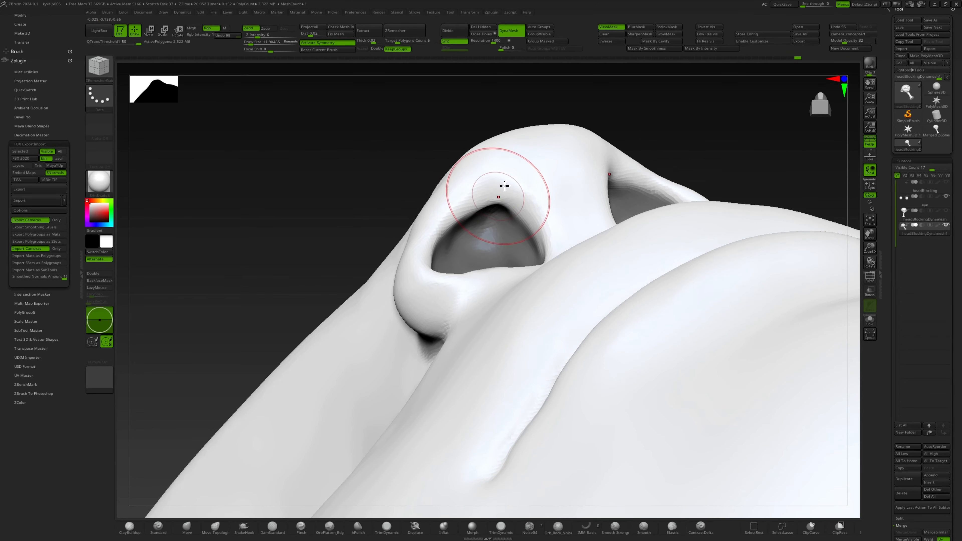
mouse_move(502, 187)
left_mouse_down()
mouse_move(454, 235)
mouse_move(499, 221)
mouse_move(480, 183)
mouse_move(479, 223)
left_mouse_up()
mouse_move(479, 223)
right_mouse_down()
mouse_move(478, 295)
mouse_move(560, 243)
right_mouse_up()
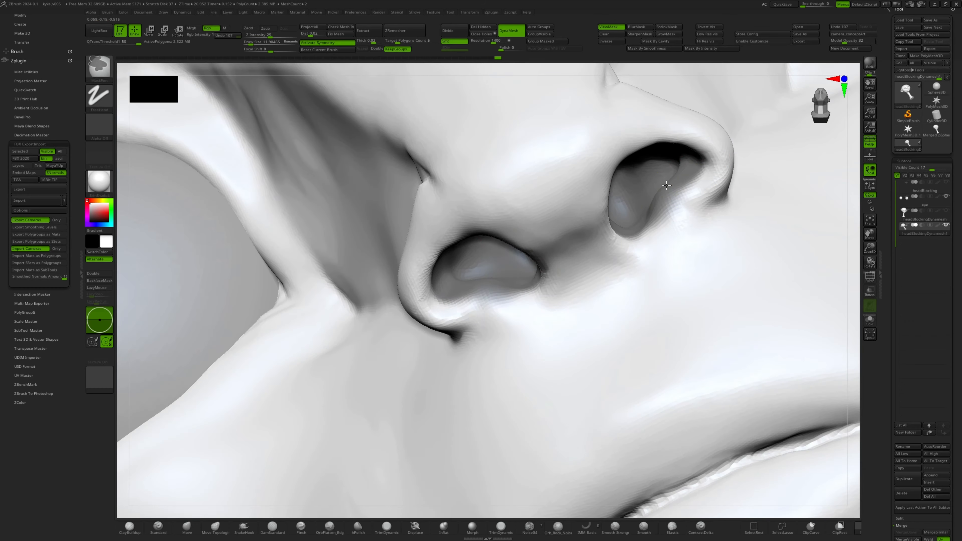
left_click_drag(683, 190, 658, 175)
right_click_drag(659, 175, 574, 74)
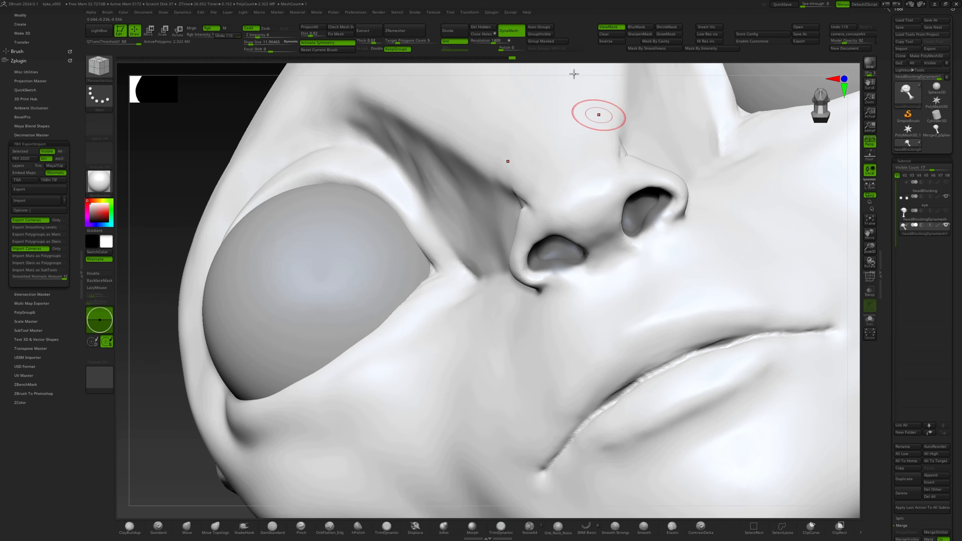
Convert the masked nostrils into a polygroup and isolate it with polygroup colours displayed.
left_click(554, 42)
key("shift+f")
left_click(566, 251, "ctrl+shift")
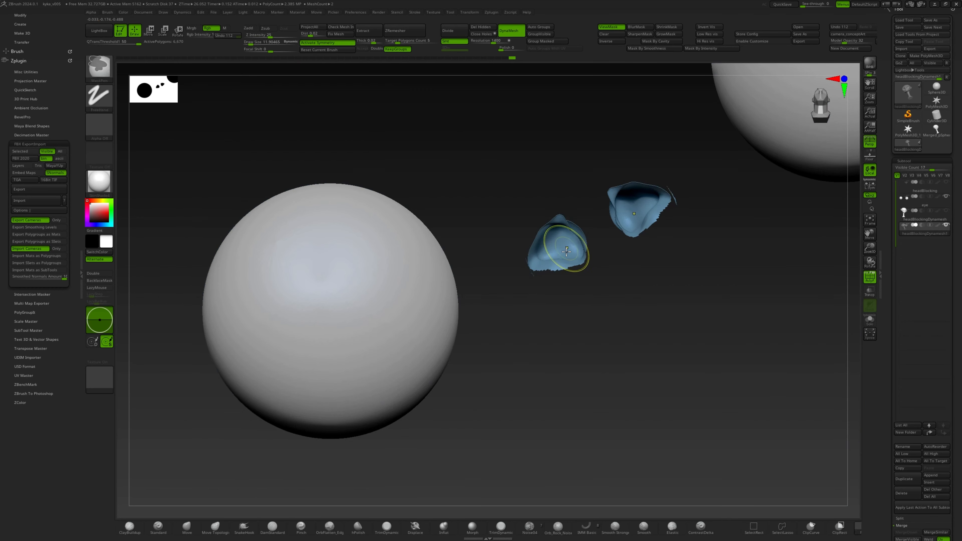
right_click_drag(566, 252, 583, 191)
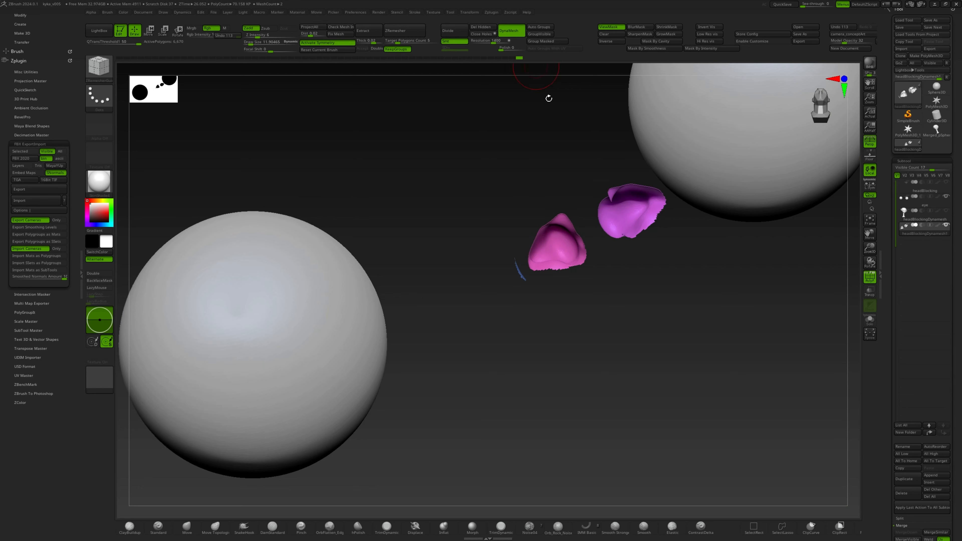
Hide the two nostril pieces to isolate the stray slivers beside them, and bring the full head back into view.
key("ctrl+shift")
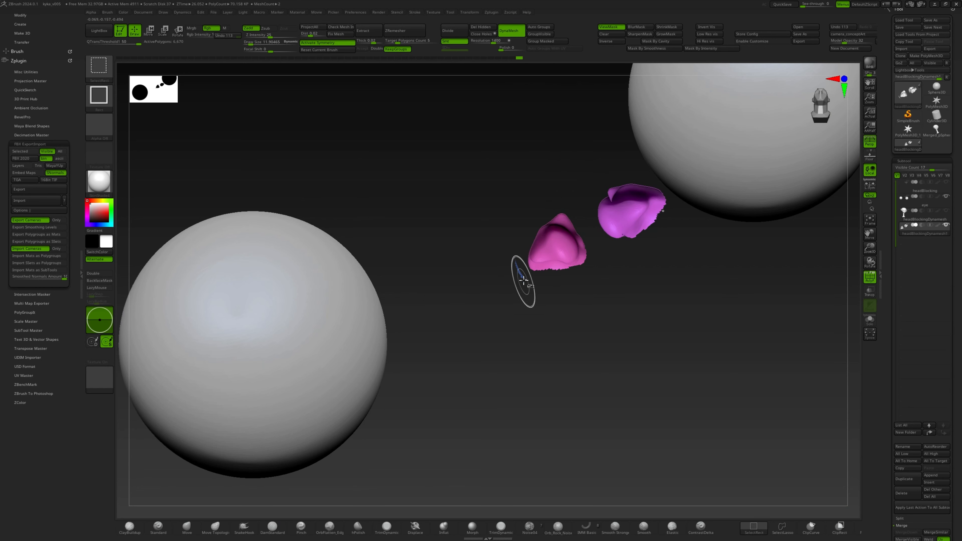
left_click(548, 222, "ctrl+shift")
left_click(636, 213, "ctrl+shift")
left_click(586, 252, "ctrl+shift")
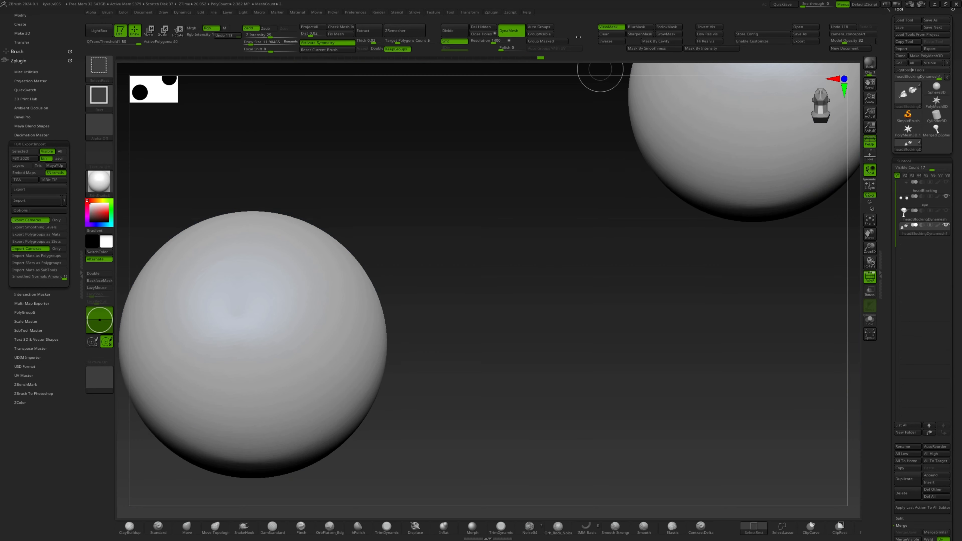
right_click_drag(608, 178, 657, 238, "ctrl")
left_click(655, 245, "ctrl+shift")
left_click(600, 230, "ctrl+shift")
left_click(624, 225, "ctrl+shift")
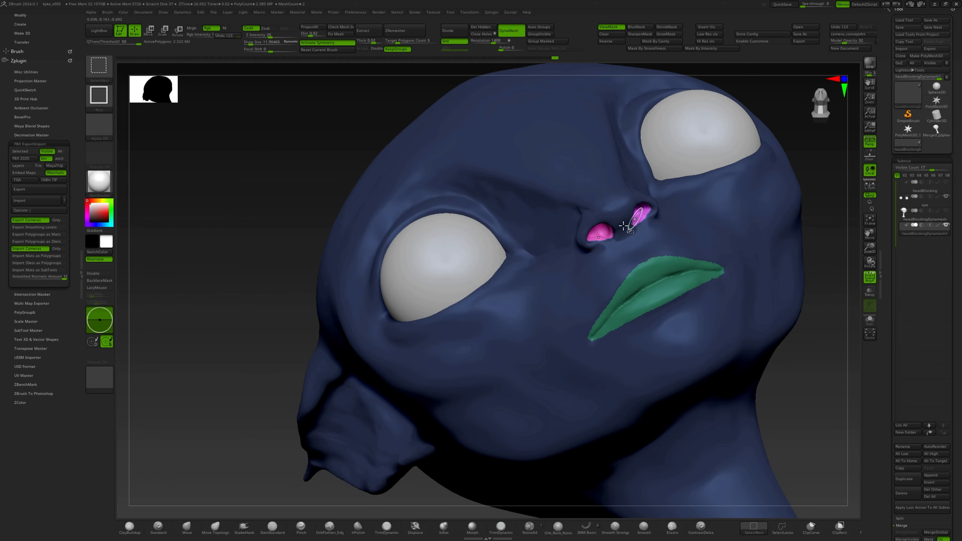
Isolate both nostrils, combine them into one polygroup with Group Visible, and show the whole head again.
left_click(605, 233, "ctrl+shift")
left_click(604, 233, "ctrl+shift")
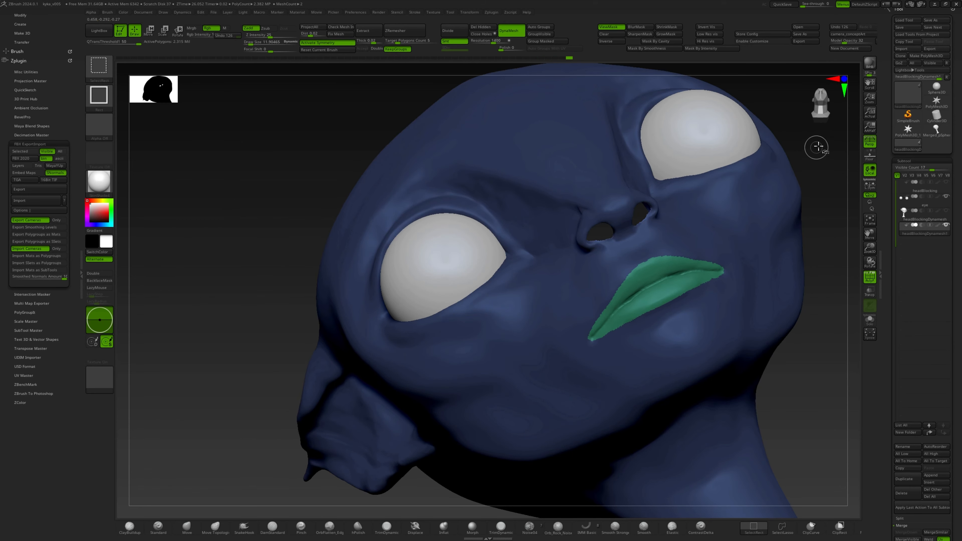
left_click_drag(818, 147, 808, 147, "ctrl+shift")
left_click(540, 34)
left_click(559, 84, "ctrl+shift")
right_click_drag(602, 171, 627, 183, "ctrl")
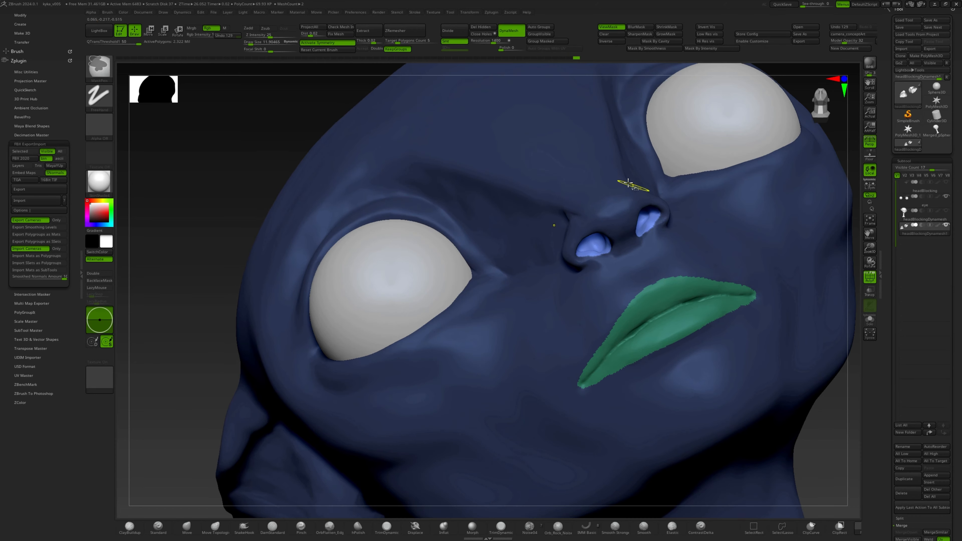
Hide the nostrils and lips, assign the remaining head to its own polygroup with Group Visible, and clear the mask.
left_click(599, 250, "ctrl+shift")
left_click(599, 240, "ctrl+shift")
left_click(649, 318, "ctrl+shift")
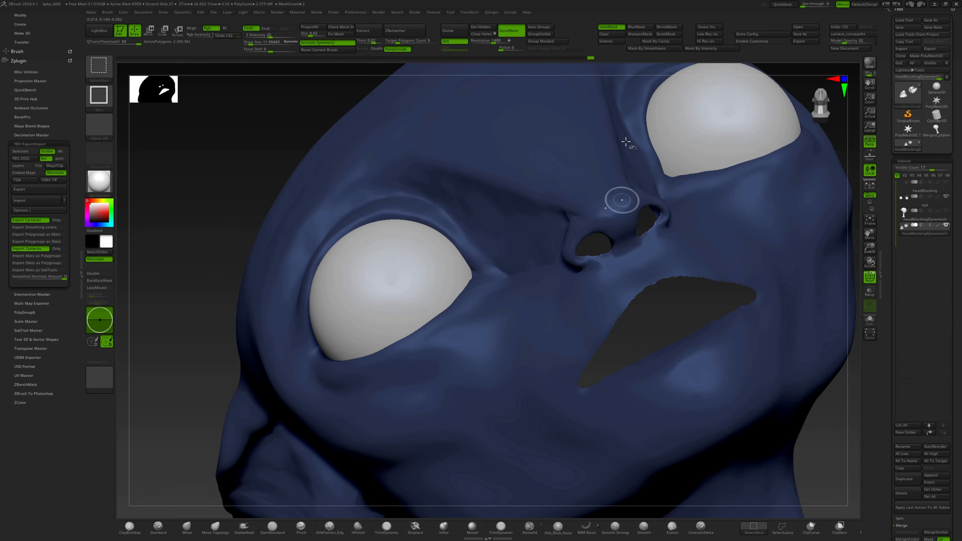
left_click(541, 35)
left_click_drag(264, 159, 276, 169, "ctrl")
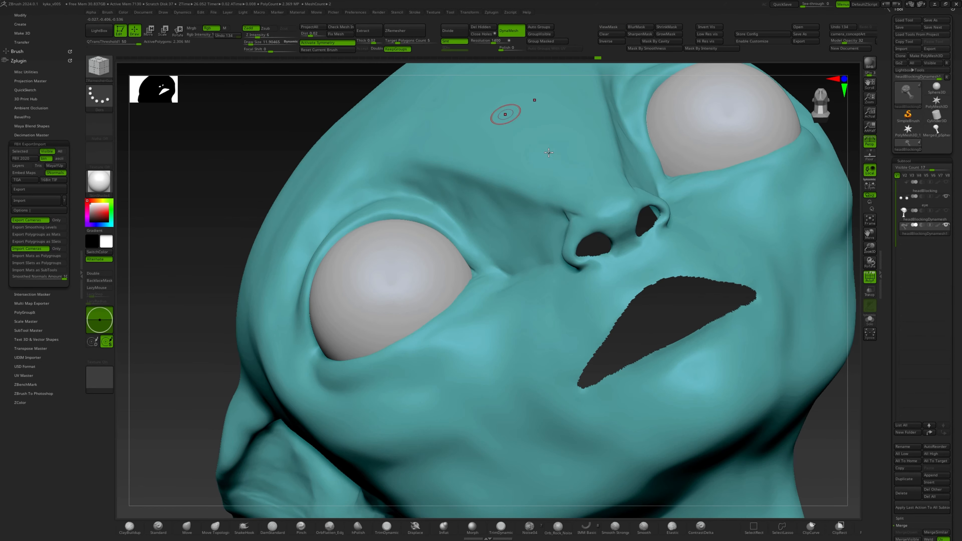
mouse_move(530, 102)
right_mouse_down()
mouse_move(576, 185)
mouse_move(606, 197)
mouse_move(580, 179)
mouse_move(564, 182)
right_mouse_up()
left_click(629, 173, "ctrl+shift")
Solo the head subtool without the eyeballs and mask the inside of the eye sockets with a larger brush.
left_click(871, 324)
right_click_drag(560, 125, 454, 141, "alt")
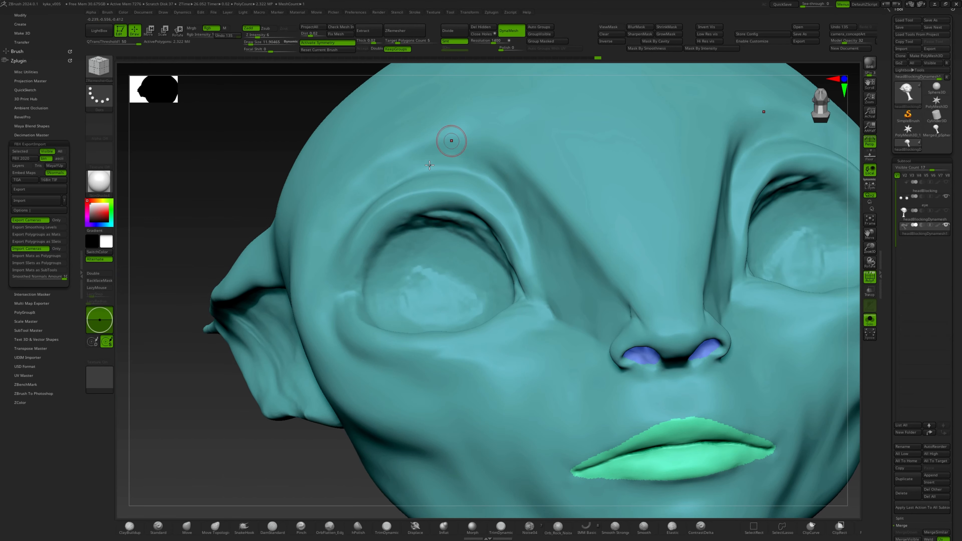
mouse_move(444, 244)
left_mouse_down("ctrl")
mouse_move(413, 242)
mouse_move(451, 277)
mouse_move(386, 274)
left_mouse_up("ctrl")
right_click_drag(383, 163, 473, 260)
key("s")
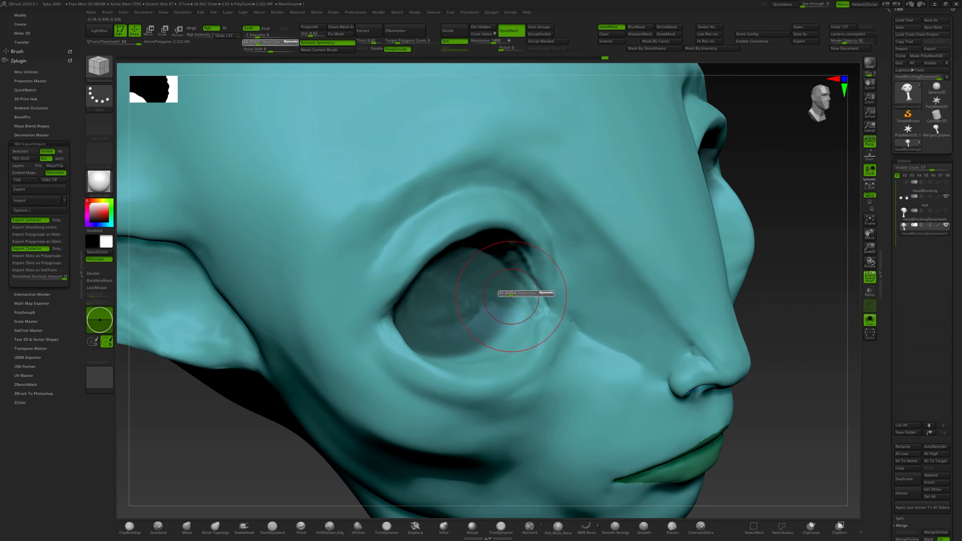
left_click(509, 296)
left_click_drag(528, 292, 530, 267, "ctrl")
mouse_move(530, 267)
left_mouse_down("ctrl")
mouse_move(520, 264)
mouse_move(525, 330)
left_mouse_up("ctrl")
left_click_drag(525, 329, 499, 333, "ctrl")
right_click_drag(471, 324, 379, 344)
mouse_move(376, 330)
left_mouse_down("ctrl")
mouse_move(387, 366)
mouse_move(462, 354)
left_mouse_up("ctrl")
Complete the eye-socket mask up to the rims from low angles and convert it into a polygroup with Group Masked.
mouse_move(456, 340)
right_mouse_down()
mouse_move(402, 256)
mouse_move(407, 201)
right_mouse_up()
left_click_drag(407, 202, 354, 271, "ctrl")
right_click_drag(447, 242, 382, 163)
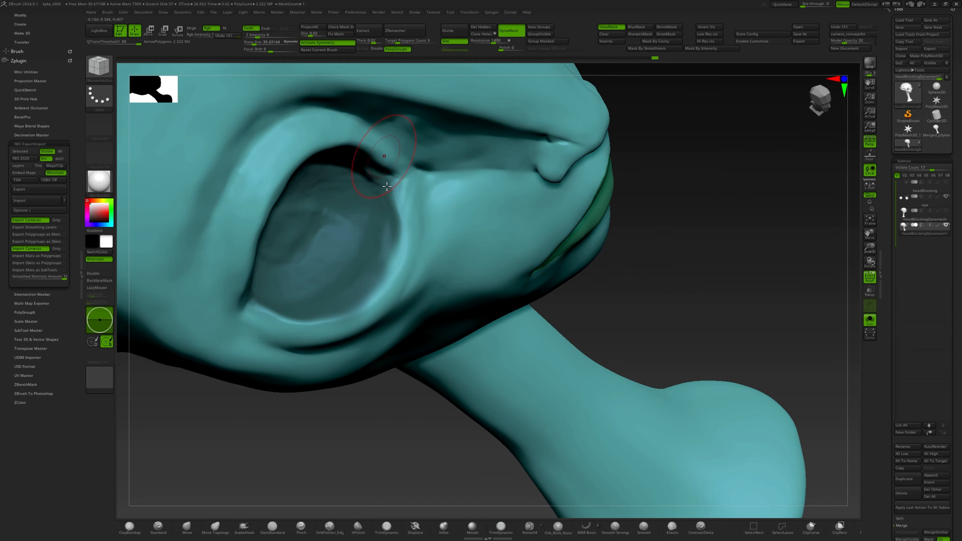
left_click_drag(379, 163, 387, 231, "ctrl")
mouse_move(340, 218)
right_mouse_down()
mouse_move(321, 273)
mouse_move(350, 215)
mouse_move(439, 214)
mouse_move(446, 194)
right_mouse_up()
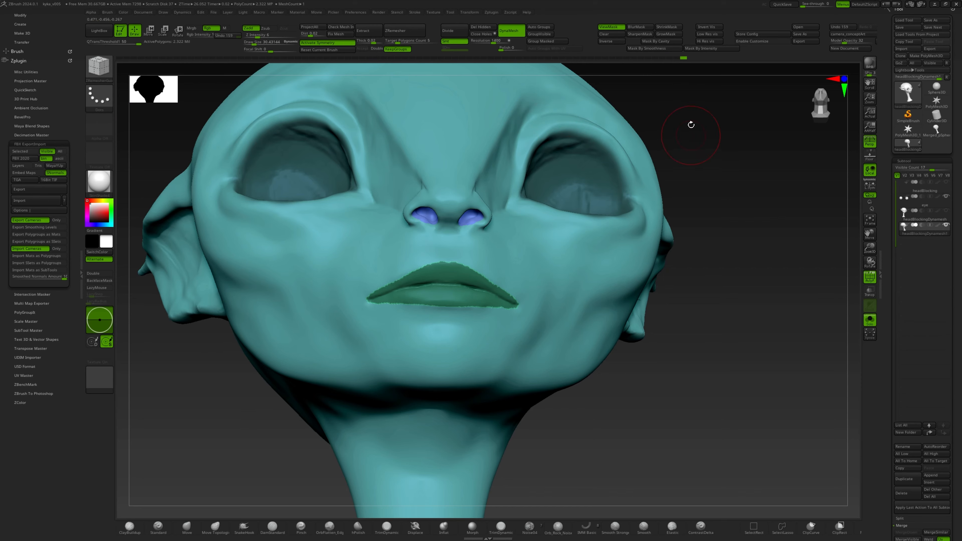
left_click(547, 41)
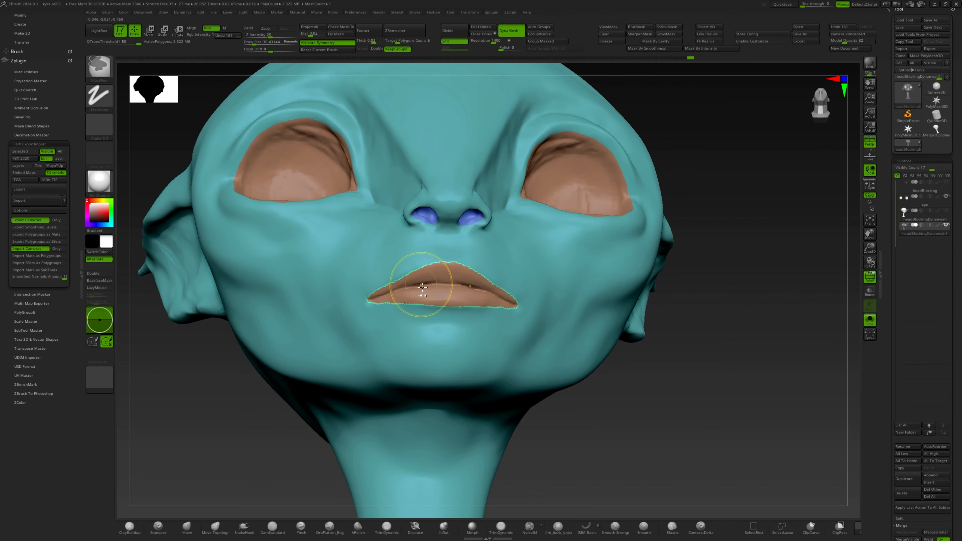
Inspect the jagged lip border, isolate the head without eye sockets, nostrils and lips, and give it its own polygroup.
right_click_drag(422, 288, 447, 318, "ctrl")
right_click_drag(454, 252, 457, 300, "ctrl")
left_click(533, 144, "ctrl+shift")
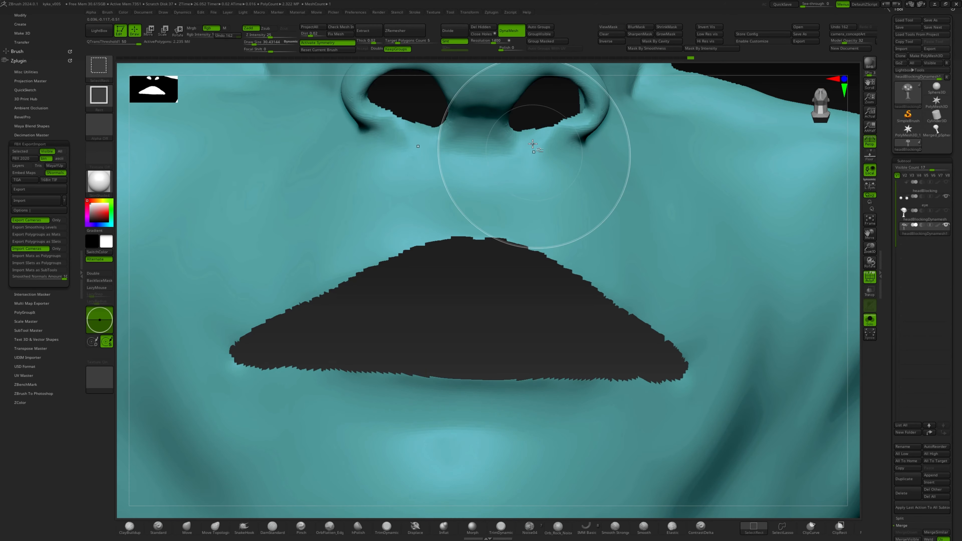
left_click_drag(472, 287, 488, 267, "ctrl+shift")
left_click(478, 236, "ctrl+shift")
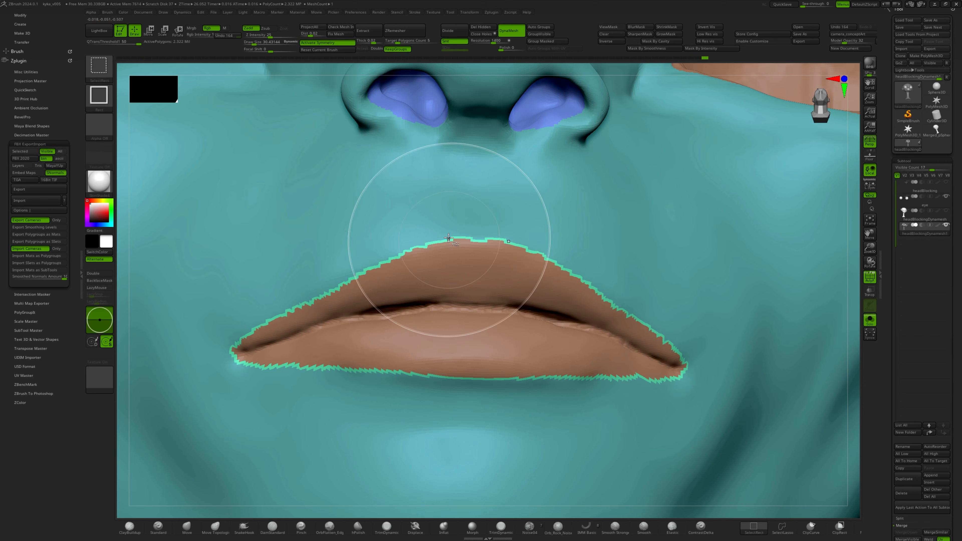
left_click(487, 201, "ctrl+shift")
key("f")
key("ctrl+w")
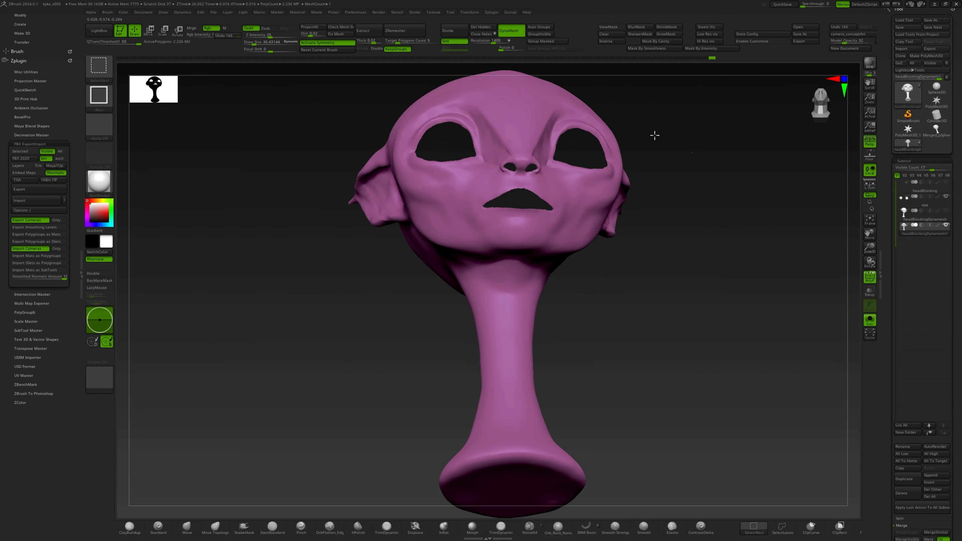
Isolate the eye sockets and lips by hiding the head and nostrils, and split them into separate polygroups with Auto Groups.
left_click(654, 135, "ctrl+shift")
left_click(563, 189, "ctrl+shift")
left_click_drag(532, 205, 525, 168)
left_click(545, 27)
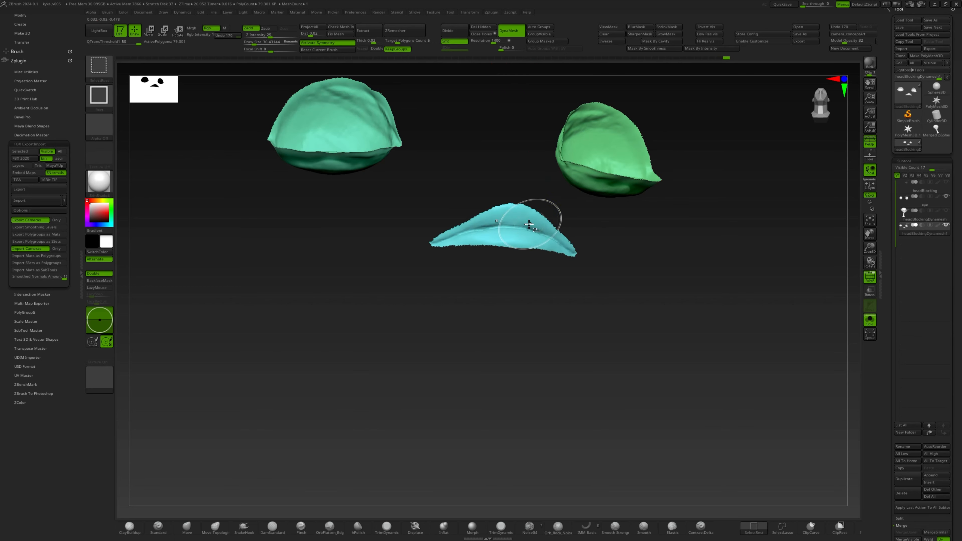
Hide the lips, merge both eye sockets into one polygroup with Group Visible, and show the whole head.
left_click(531, 224, "ctrl+shift")
left_click(541, 34)
left_click(513, 129, "ctrl+shift")
right_click_drag(511, 155, 454, 161)
left_click(558, 142, "ctrl+shift")
left_click(521, 99, "ctrl+shift")
Try out brow masks freehand above the eyes at a draw size of about 48, clearing them after each attempt.
right_click_drag(511, 100, 512, 202, "alt")
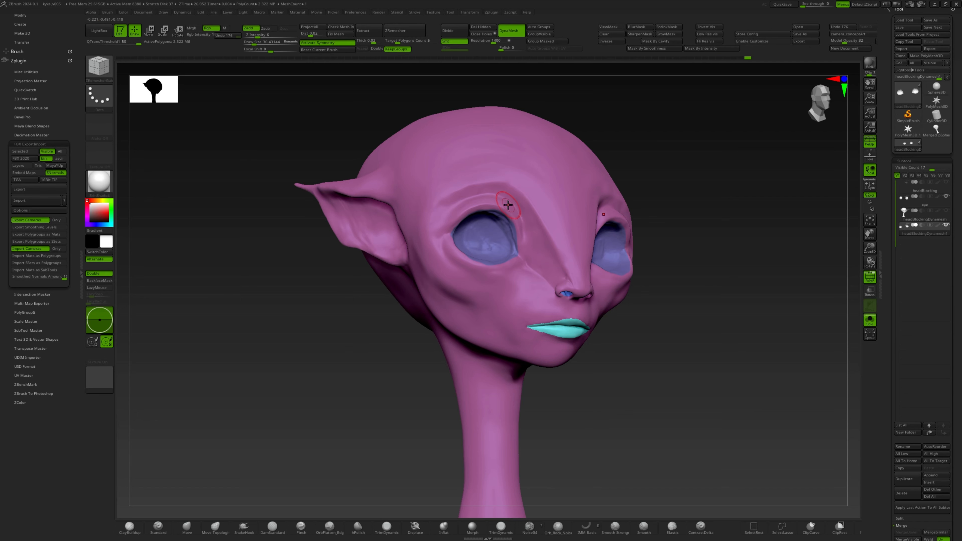
right_click_drag(565, 158, 552, 196, "ctrl")
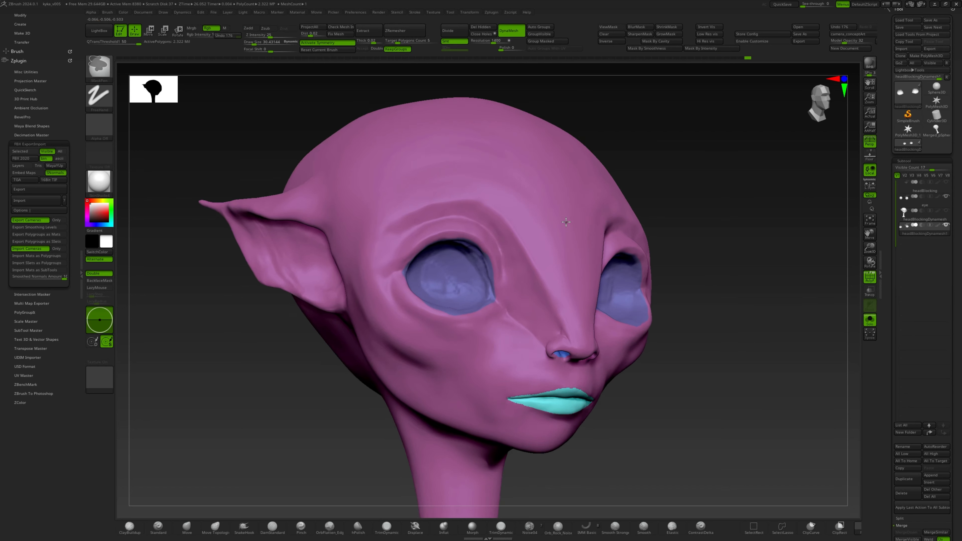
key("s")
left_click_drag(485, 191, 432, 193)
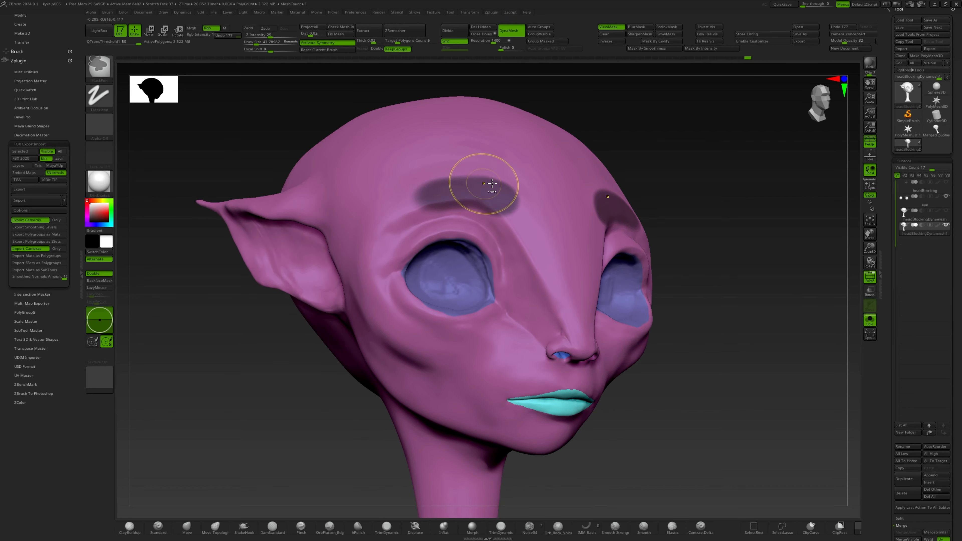
left_click_drag(672, 141, 678, 148, "ctrl")
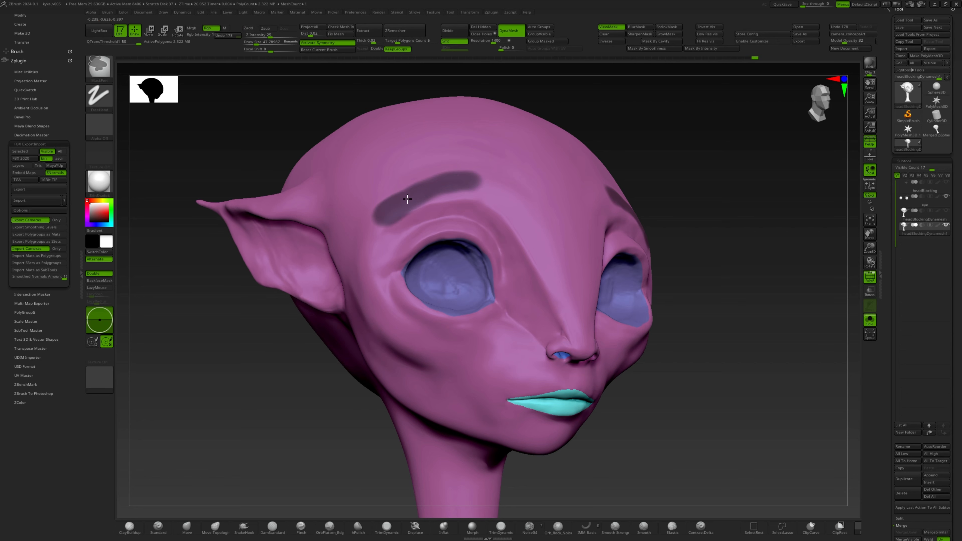
left_click_drag(437, 194, 427, 200, "ctrl")
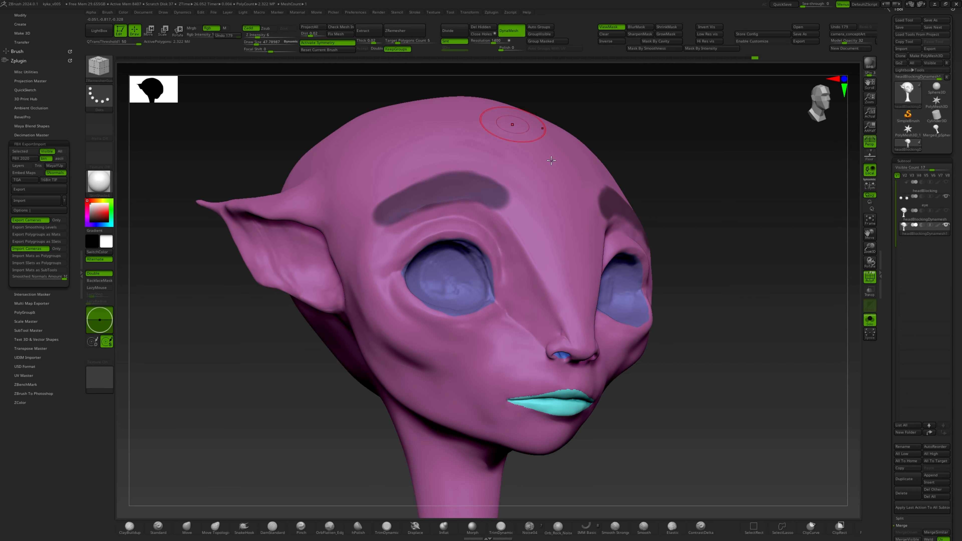
right_click_drag(514, 123, 539, 184, "shift")
left_click_drag(495, 190, 545, 267, "ctrl")
left_click(736, 155, "ctrl")
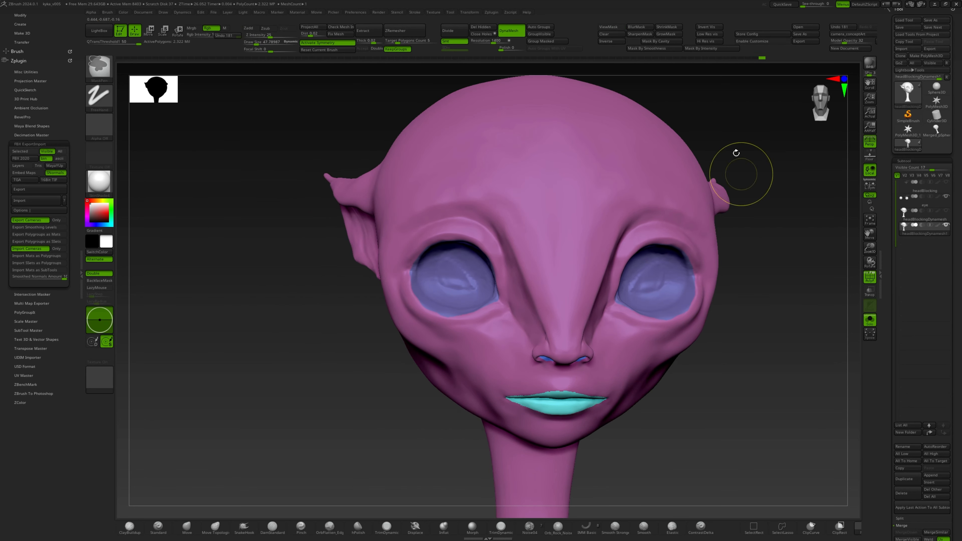
Collapse the plugin tray to widen the canvas and isolate the main head polygroup from a three-quarter view.
left_click(81, 274)
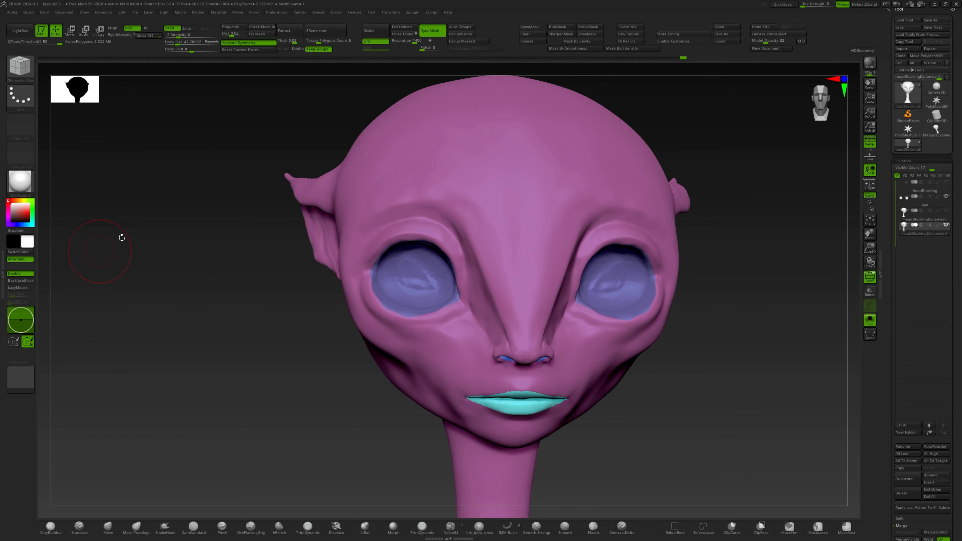
mouse_move(483, 253)
right_mouse_down()
mouse_move(556, 303)
mouse_move(440, 280)
mouse_move(520, 252)
mouse_move(567, 362)
right_mouse_up()
left_click(520, 253, "ctrl+shift")
Lasso-mask both brow areas symmetrically from the outer brow ends down along the sides of the nose.
key("ctrl")
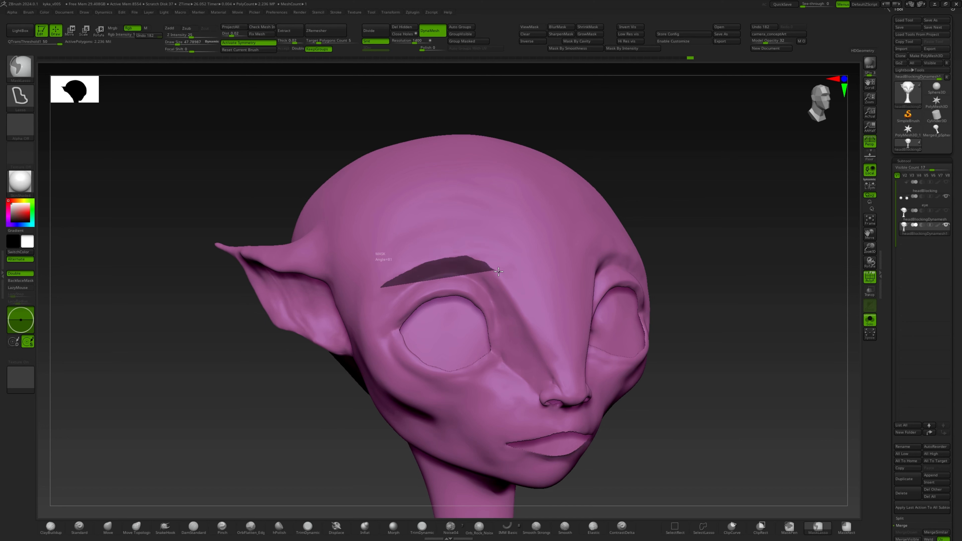
mouse_move(499, 271)
left_mouse_down("ctrl")
mouse_move(568, 370)
mouse_move(401, 265)
left_mouse_up("ctrl")
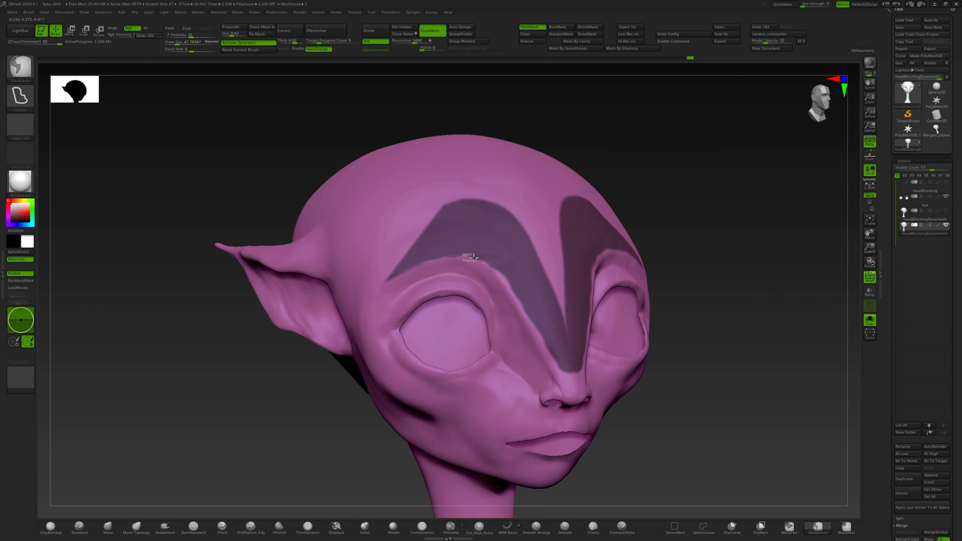
mouse_move(546, 357)
left_mouse_down("ctrl")
mouse_move(534, 261)
mouse_move(512, 200)
left_mouse_up("ctrl")
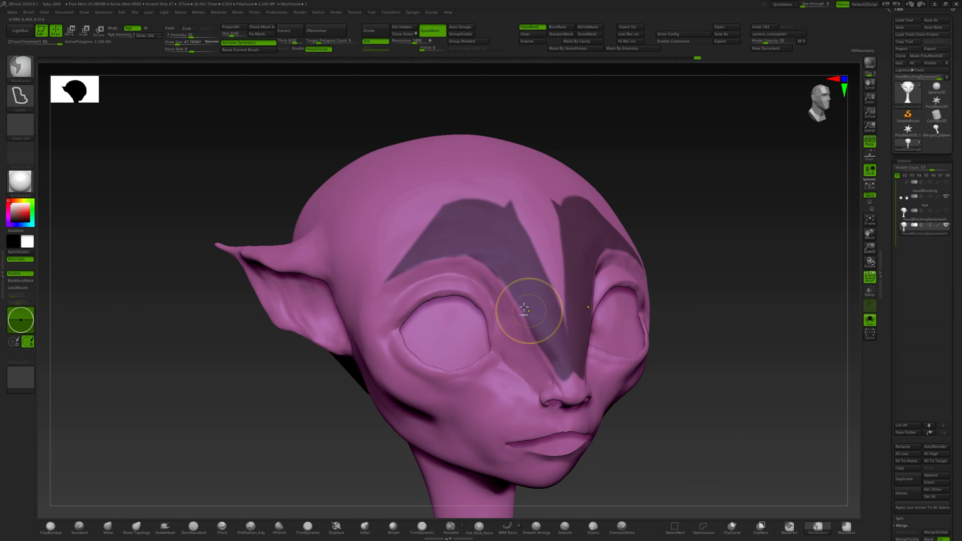
left_click_drag(534, 387, 537, 384, "ctrl")
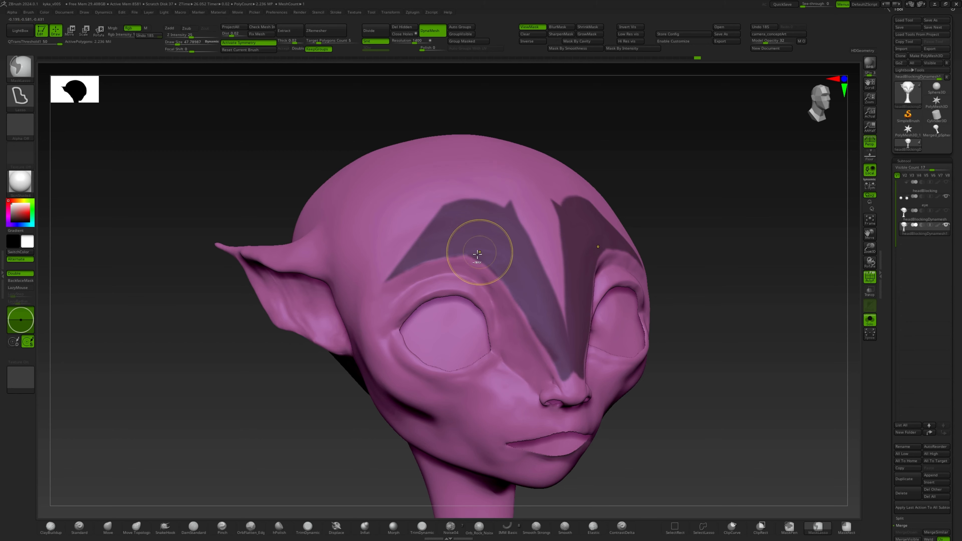
right_click_drag(499, 210, 830, 466)
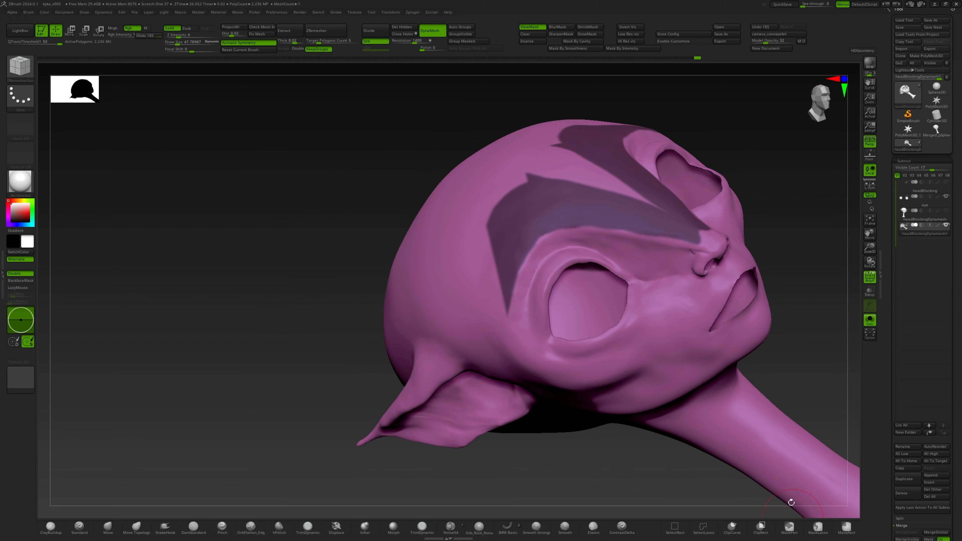
Paint the mask down the nose bridge with the mask pen, rounding off its lower end just above the nose tip.
right_click_drag(589, 233, 541, 210, "ctrl")
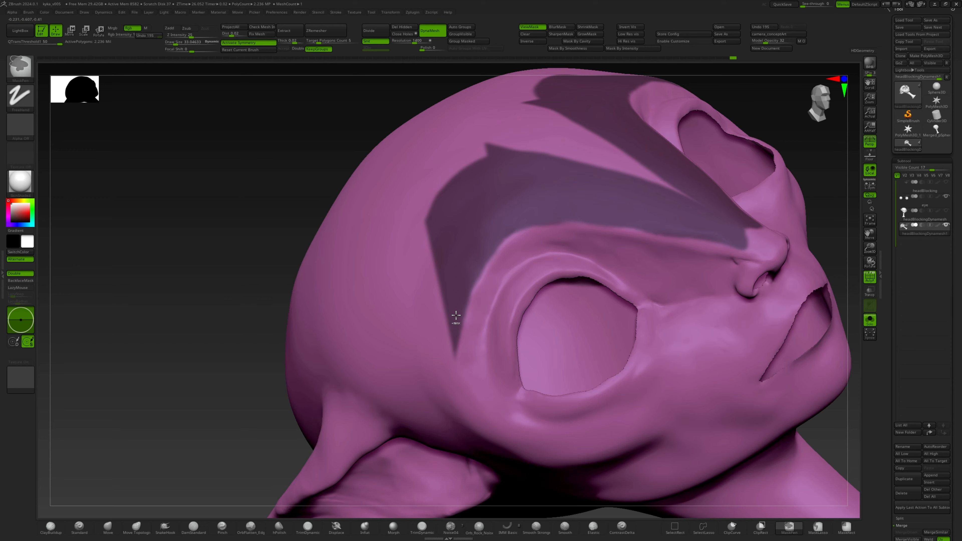
mouse_move(722, 224)
right_mouse_down()
mouse_move(720, 269)
mouse_move(631, 238)
right_mouse_up()
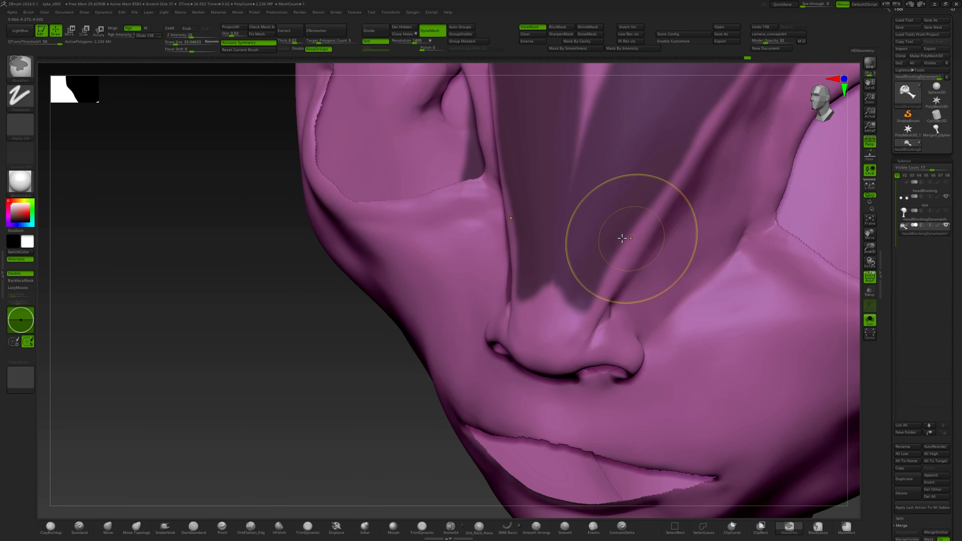
mouse_move(558, 317)
left_mouse_down("ctrl")
mouse_move(543, 322)
mouse_move(568, 303)
left_mouse_up("ctrl")
right_click_drag(606, 200, 538, 194)
mouse_move(538, 193)
right_mouse_down("ctrl")
mouse_move(599, 219)
mouse_move(681, 117)
right_mouse_up("ctrl")
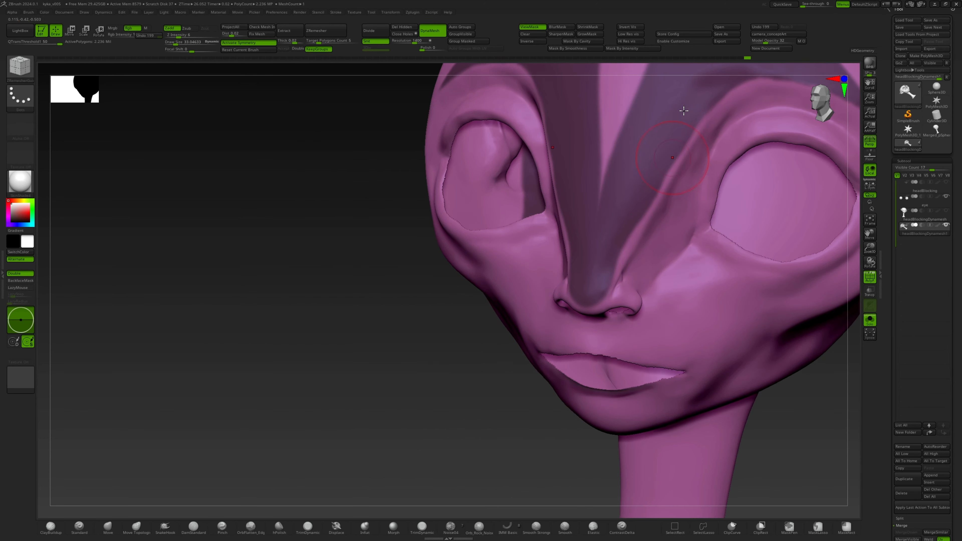
left_click_drag(648, 177, 664, 150, "ctrl")
mouse_move(664, 150)
left_mouse_down("ctrl")
mouse_move(638, 195)
mouse_move(654, 177)
left_mouse_up("ctrl")
Refine the mask along the side of the nose and near its tip at a draw size of about 28.
right_click_drag(644, 217, 655, 227)
key("s")
left_click_drag(656, 228, 652, 227)
left_click_drag(646, 185, 653, 167, "ctrl")
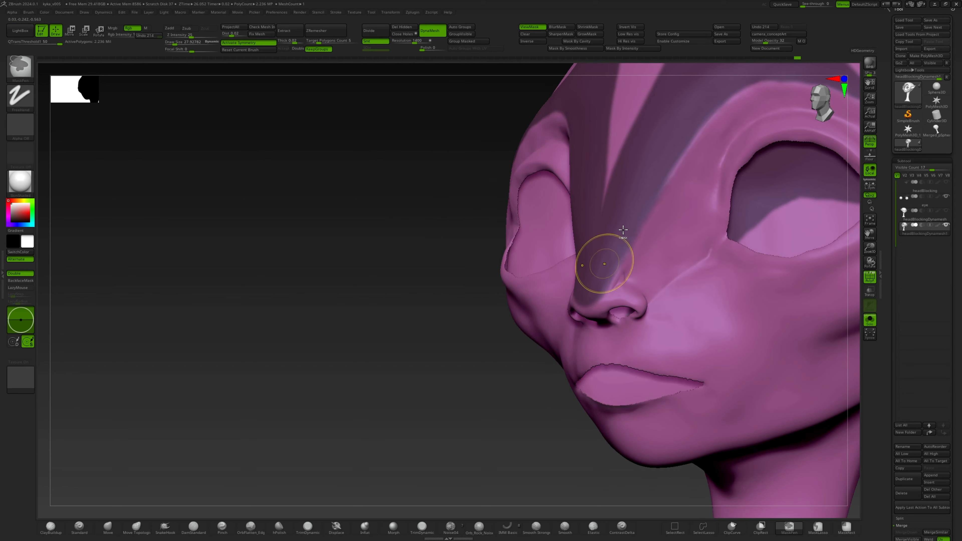
left_click_drag(624, 274, 657, 215, "ctrl")
Fill the unmasked gap between the two brow masks on the lower forehead with a larger mask brush.
right_click_drag(651, 209, 610, 247, "ctrl")
mouse_move(609, 246)
right_mouse_down()
mouse_move(642, 263)
mouse_move(648, 252)
right_mouse_up()
key("s")
mouse_move(641, 244)
left_mouse_down()
mouse_move(650, 244)
mouse_move(626, 271)
mouse_move(633, 222)
left_mouse_up()
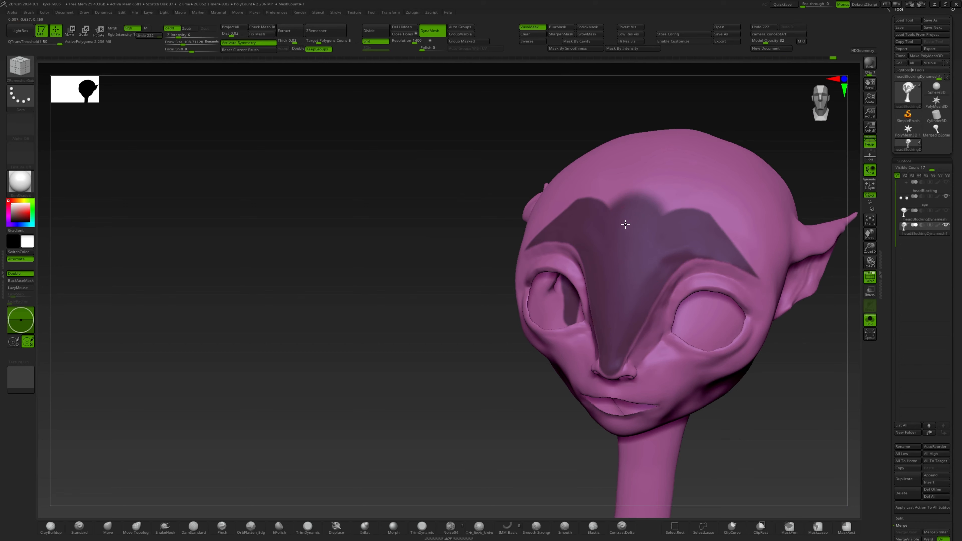
right_click_drag(627, 224, 672, 204)
key("ctrl+z")
key("s")
mouse_move(626, 264)
left_mouse_down("ctrl")
mouse_move(628, 225)
mouse_move(643, 206)
left_mouse_up("ctrl")
Extend the mask outward to the temples and up over the forehead, filling it into one rounded area.
mouse_move(644, 207)
right_mouse_down()
mouse_move(693, 232)
mouse_move(679, 242)
mouse_move(683, 262)
right_mouse_up()
left_click_drag(382, 155, 527, 337, "ctrl+alt")
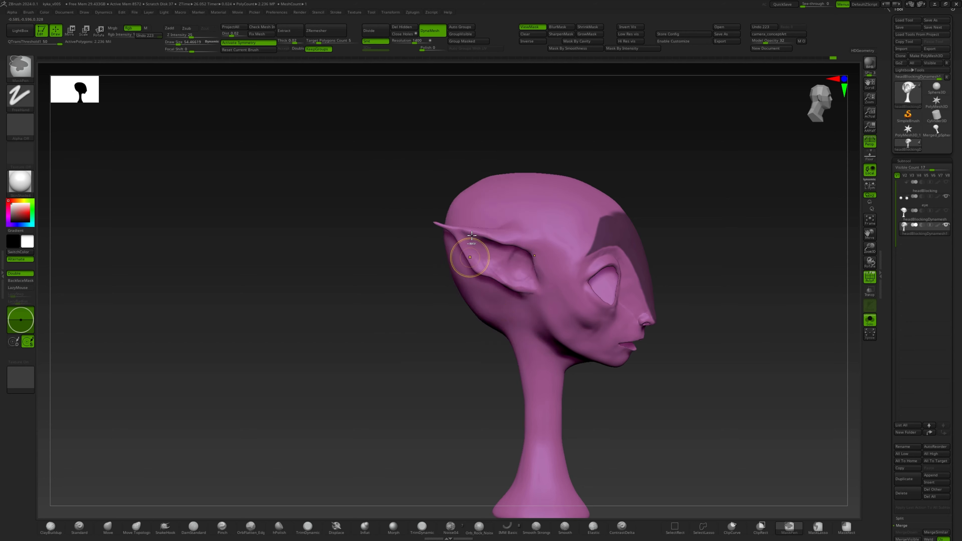
right_click_drag(470, 245, 621, 282)
right_click_drag(621, 283, 568, 313, "ctrl")
left_click_drag(428, 233, 427, 252, "ctrl")
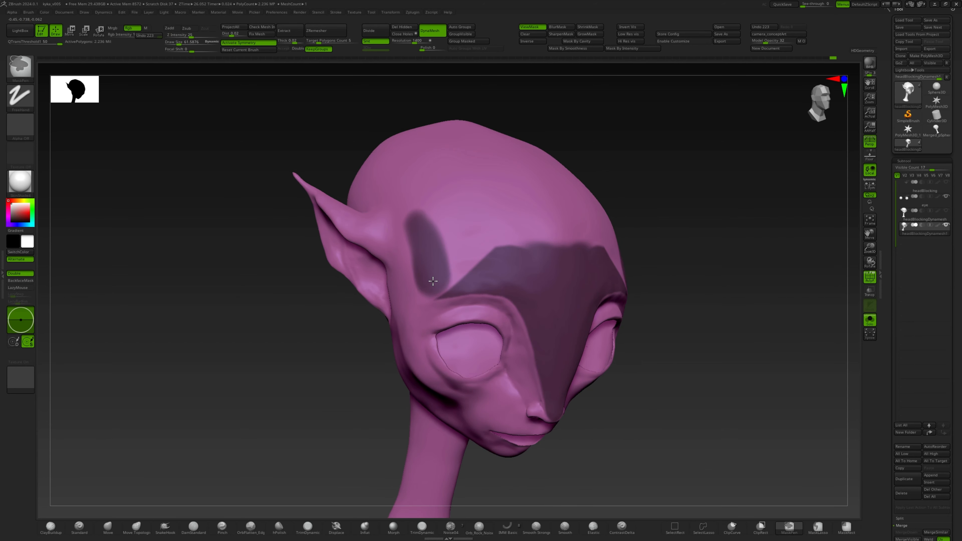
mouse_move(492, 246)
left_mouse_down("ctrl")
mouse_move(455, 272)
mouse_move(556, 237)
mouse_move(463, 240)
left_mouse_up("ctrl")
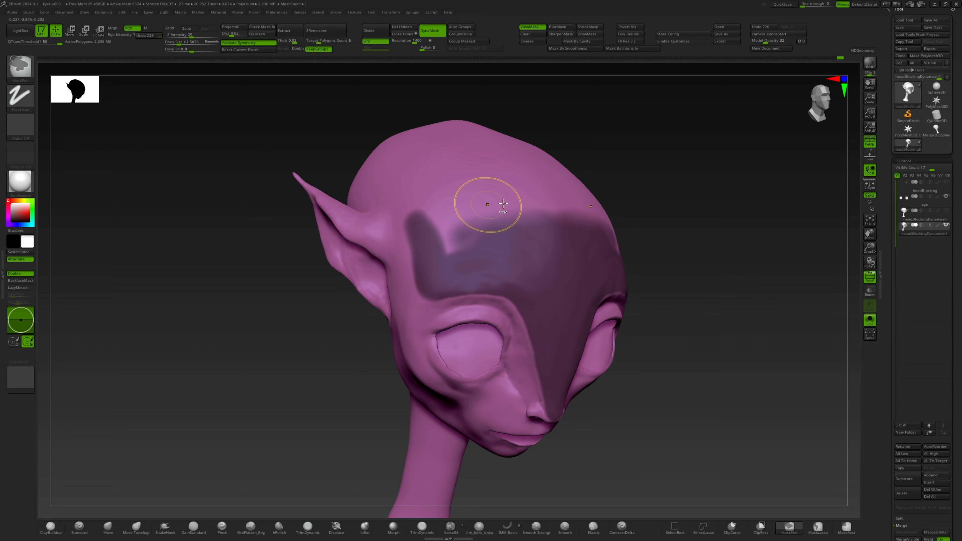
mouse_move(542, 205)
left_mouse_down("ctrl")
mouse_move(434, 218)
mouse_move(552, 193)
left_mouse_up("ctrl")
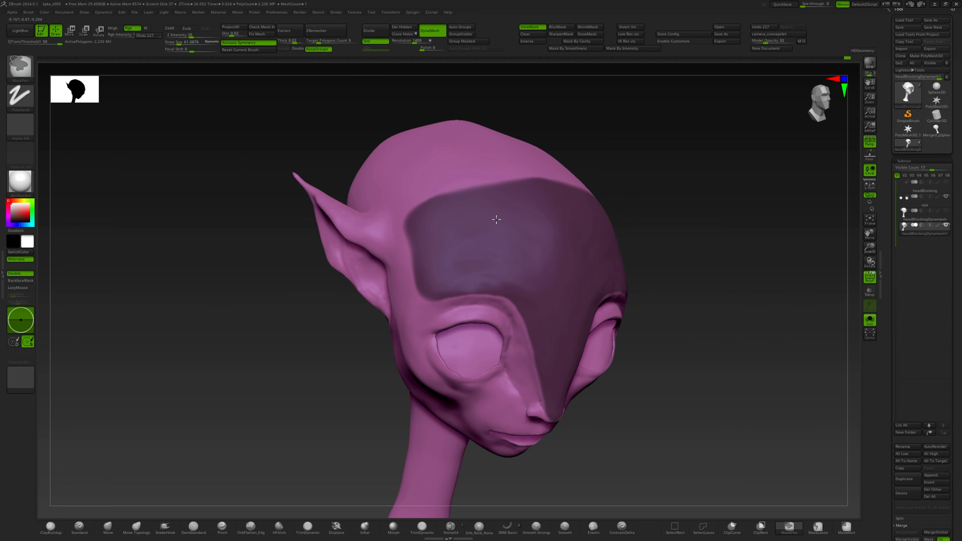
left_click_drag(496, 219, 454, 223, "ctrl")
Turn the masked forehead and nose bridge into their own polygroup with Group Masked and clear the mask.
mouse_move(562, 232)
right_mouse_down()
mouse_move(514, 217)
mouse_move(530, 183)
mouse_move(549, 243)
mouse_move(571, 72)
right_mouse_up()
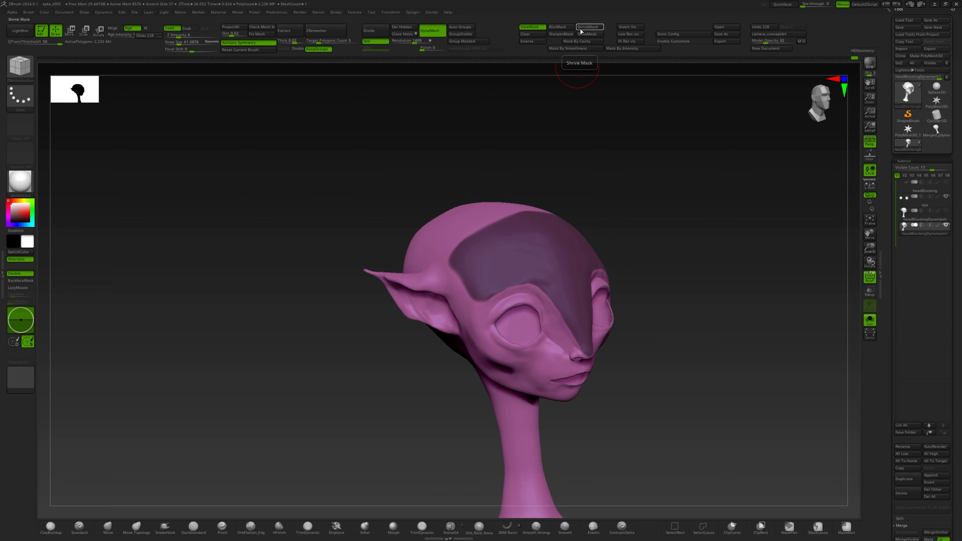
left_click(467, 42)
left_click(607, 185, "ctrl")
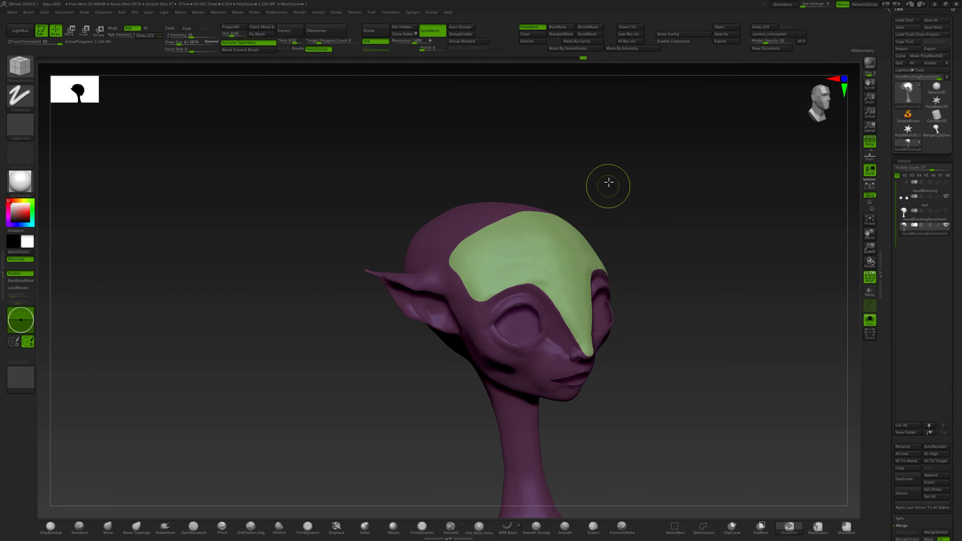
left_click_drag(608, 185, 624, 207, "ctrl")
Isolate the main head polygroup and mask a curved upper eyelid band over both eyes at a draw size of about 23.
right_click_drag(590, 230, 630, 244)
right_click_drag(566, 206, 569, 247, "ctrl")
right_click_drag(439, 227, 520, 218)
left_click(543, 194, "ctrl+shift")
key("s")
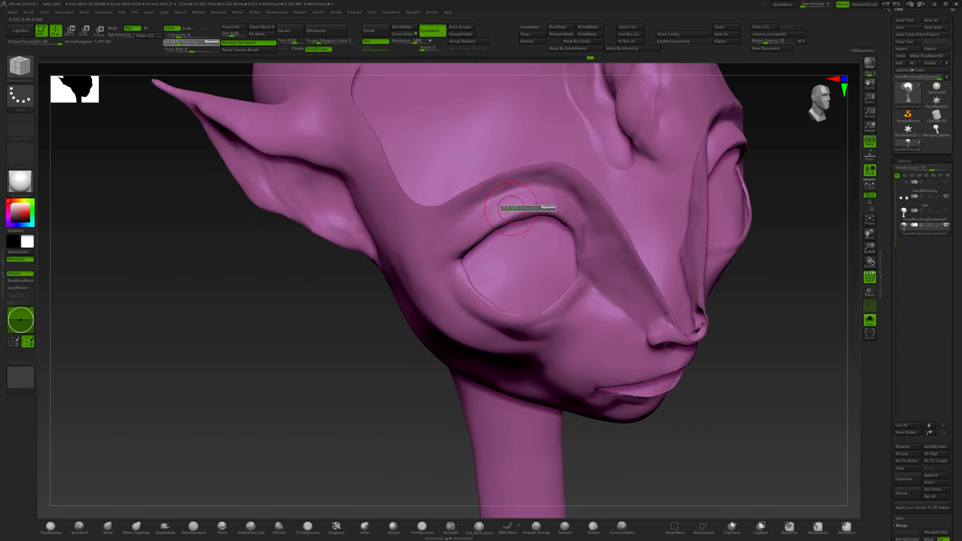
left_click_drag(526, 208, 511, 208)
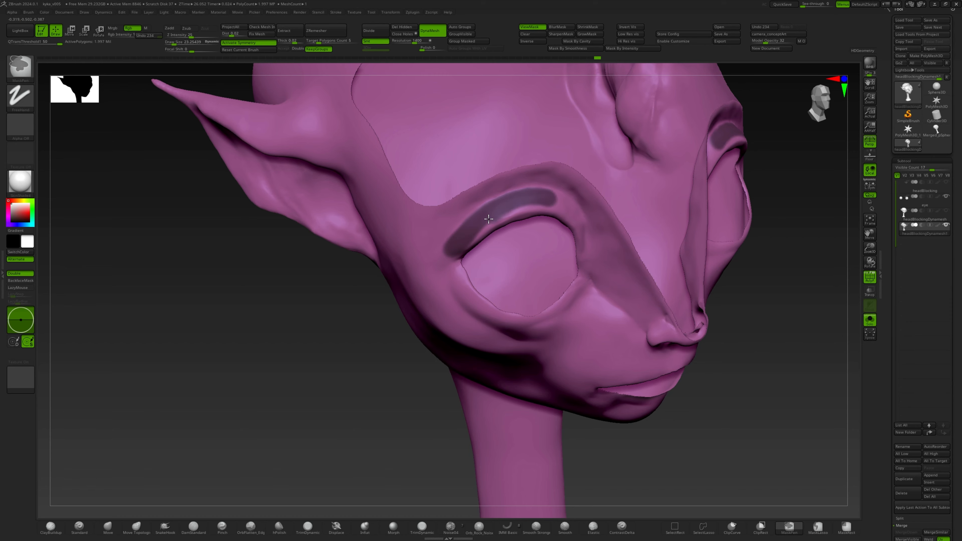
right_click_drag(489, 219, 569, 203)
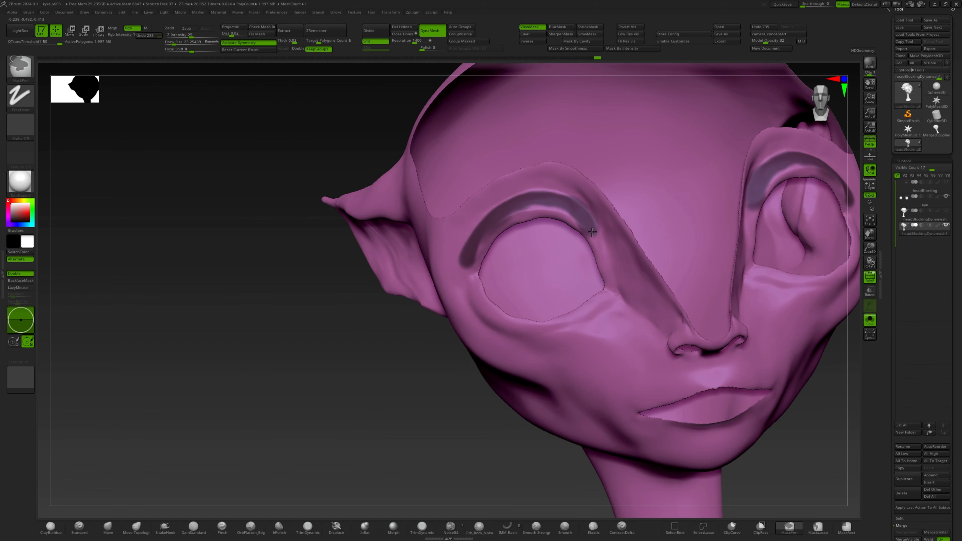
right_click_drag(542, 130, 568, 210)
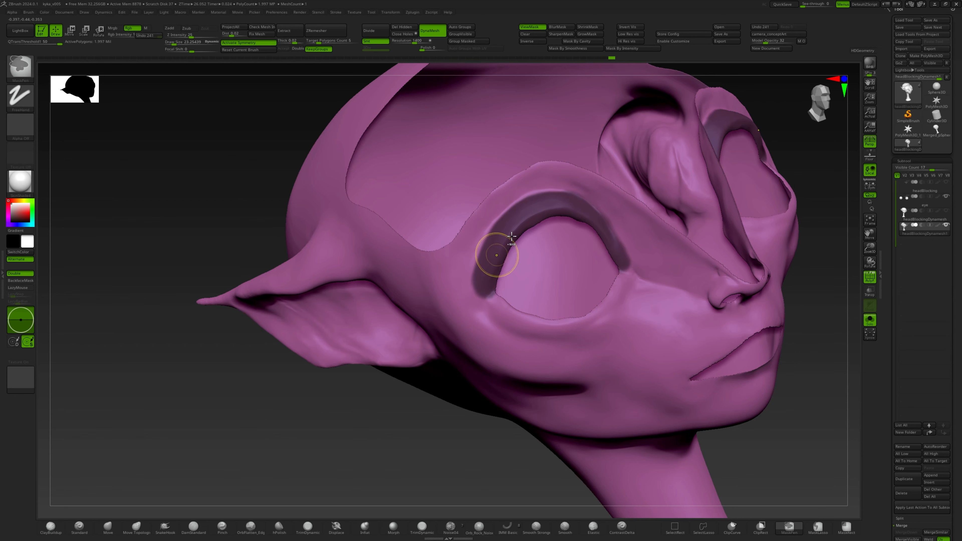
right_click_drag(511, 237, 436, 304)
right_click_drag(435, 303, 492, 266, "ctrl")
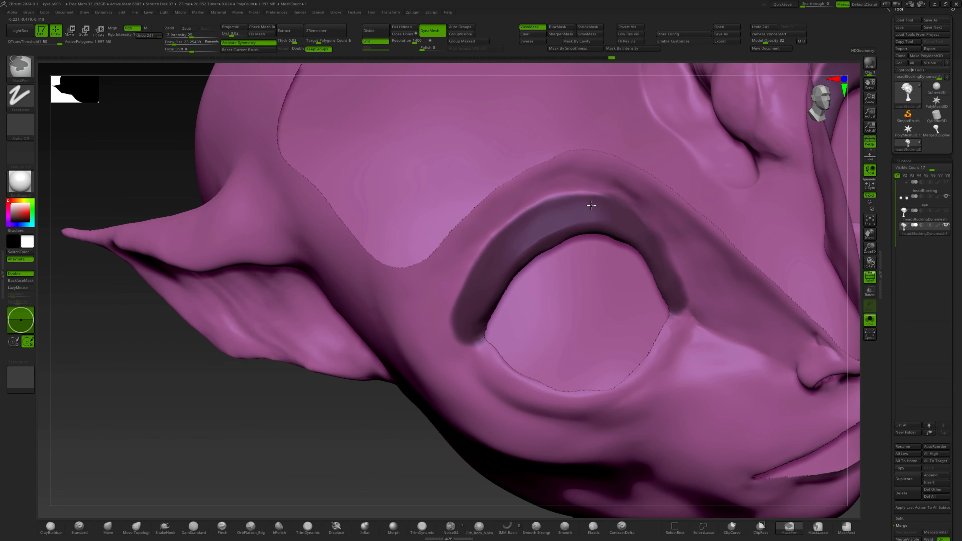
right_click_drag(570, 207, 626, 159)
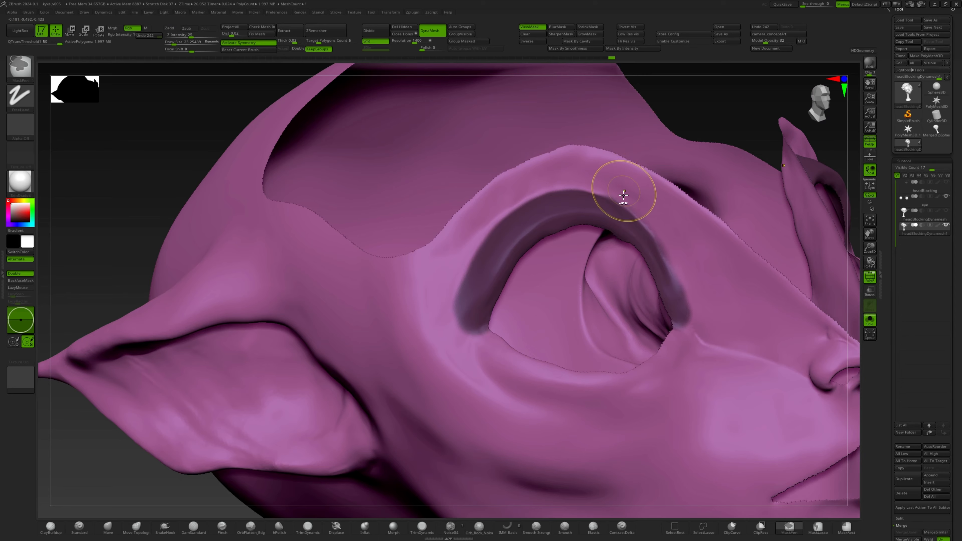
Clean up the end of the upper eyelid mask at the outer eye corner with a smaller brush.
right_click_drag(654, 84, 652, 57, "ctrl")
mouse_move(652, 56)
right_mouse_down()
mouse_move(530, 114)
mouse_move(562, 241)
right_mouse_up()
right_click_drag(562, 240, 556, 340, "ctrl")
key("s")
key("ctrl")
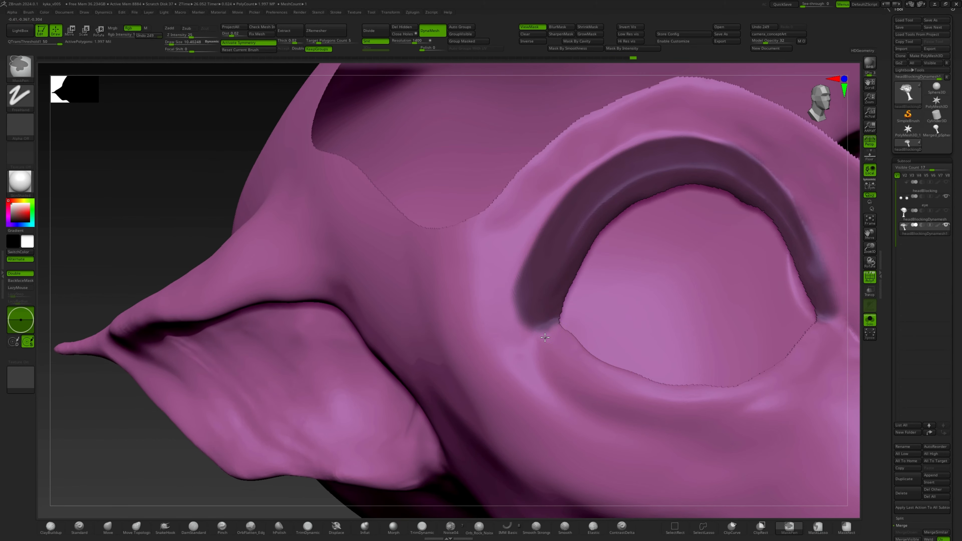
left_click_drag(554, 328, 587, 292, "ctrl+alt")
Turn the masked upper eyelids into a separate polygroup with Group Masked and clear the mask.
mouse_move(587, 292)
right_mouse_down("ctrl")
mouse_move(532, 241)
mouse_move(562, 251)
mouse_move(575, 232)
mouse_move(541, 236)
mouse_move(538, 222)
right_mouse_up("ctrl")
left_click(468, 40)
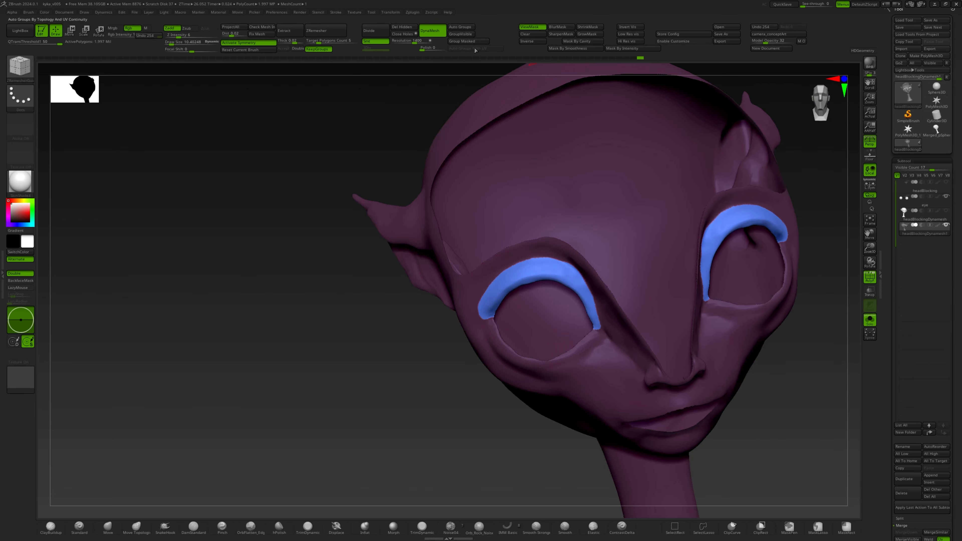
left_click_drag(421, 322, 436, 337, "ctrl")
Isolate the main head polygroup and mask a lower eyelid band beneath both eyes, from outer to inner corner.
left_click(519, 276, "ctrl+shift")
right_click_drag(519, 276, 577, 264)
mouse_move(578, 255)
left_mouse_down("ctrl")
mouse_move(547, 269)
mouse_move(574, 247)
left_mouse_up("ctrl")
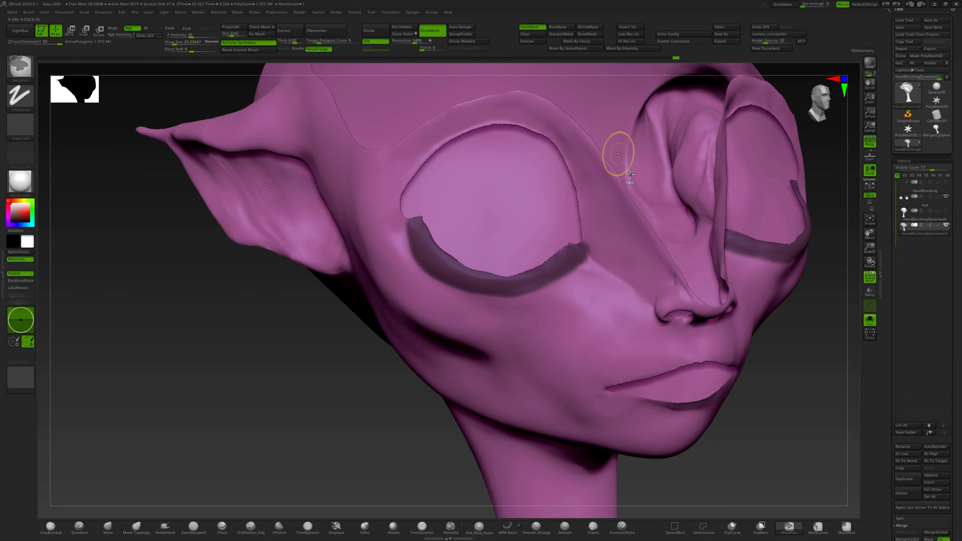
right_click_drag(629, 174, 605, 185)
left_click_drag(593, 252, 577, 250, "ctrl")
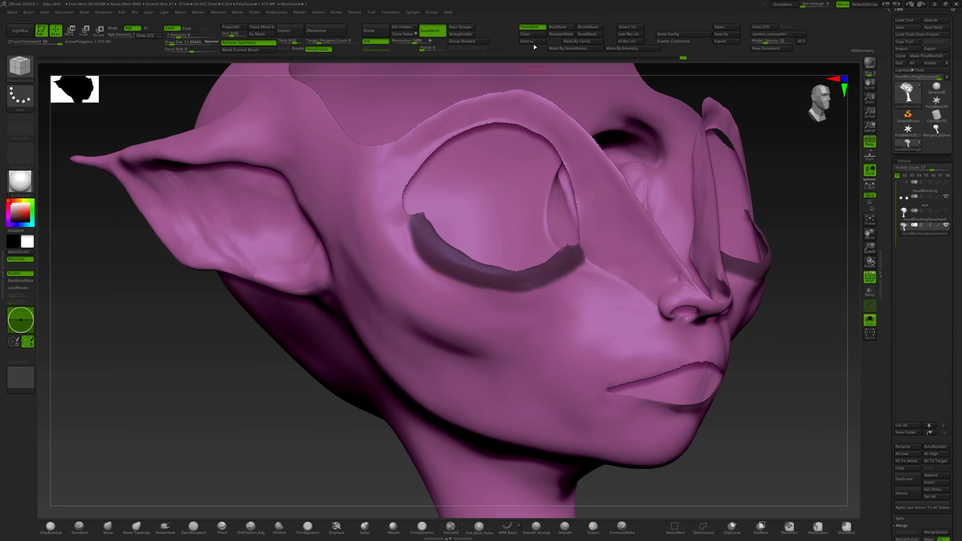
Turn the masked lower eyelids into their own polygroup with Group Masked and clear the mask.
left_click(470, 41)
right_click_drag(599, 215, 408, 348)
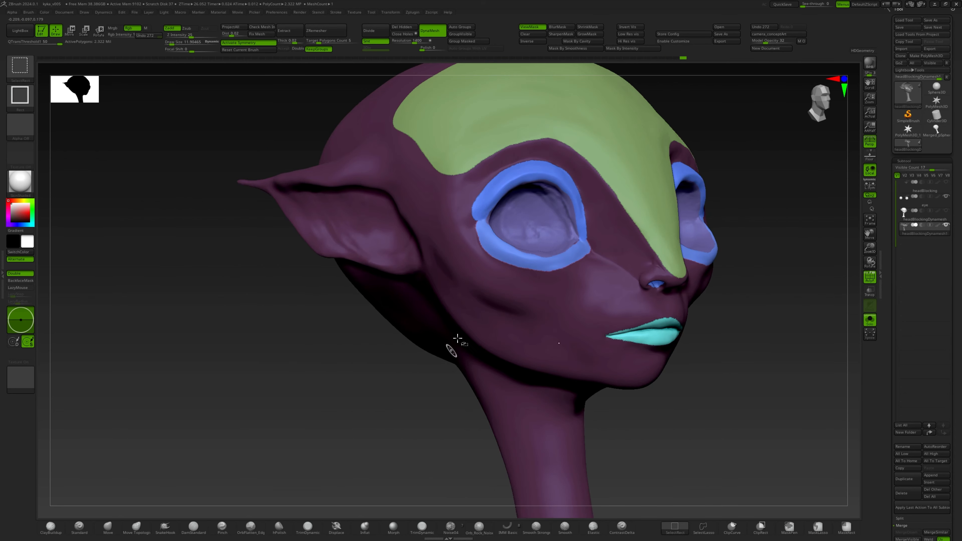
right_click_drag(530, 249, 551, 304, "ctrl")
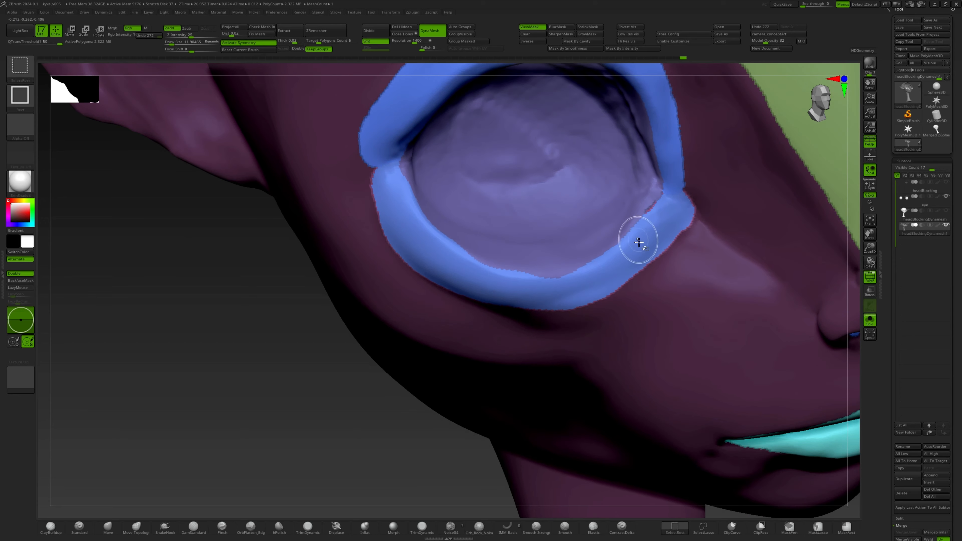
left_click(613, 286, "ctrl+shift")
left_click_drag(664, 284, 648, 302, "ctrl+shift")
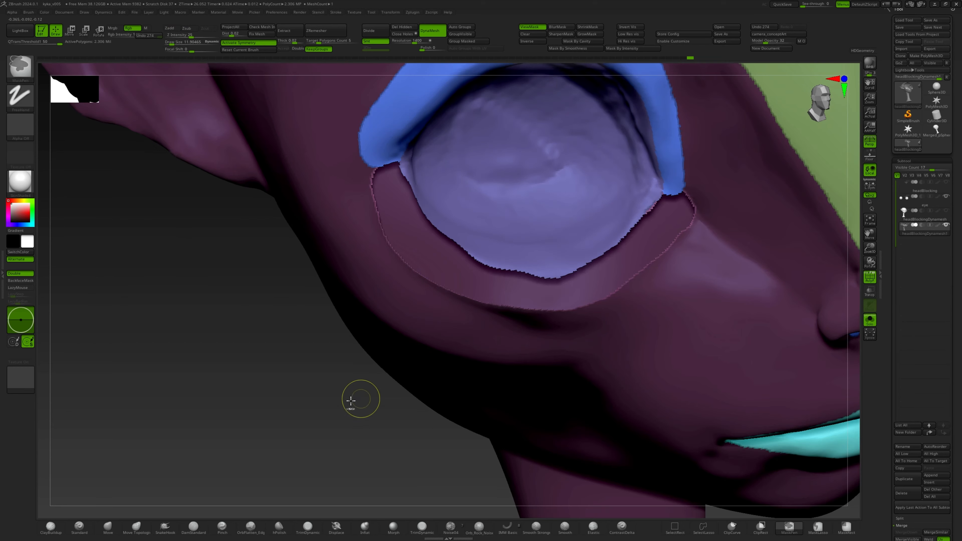
left_click_drag(351, 401, 338, 410, "ctrl")
Examine the eyelid, eye socket and head polygroups for stray polygons by hiding, isolating and reshowing them.
left_click(353, 373, "ctrl+shift")
mouse_move(644, 200)
right_mouse_down("ctrl")
mouse_move(658, 226)
mouse_move(579, 217)
mouse_move(507, 180)
right_mouse_up("ctrl")
left_click(653, 253, "ctrl+shift")
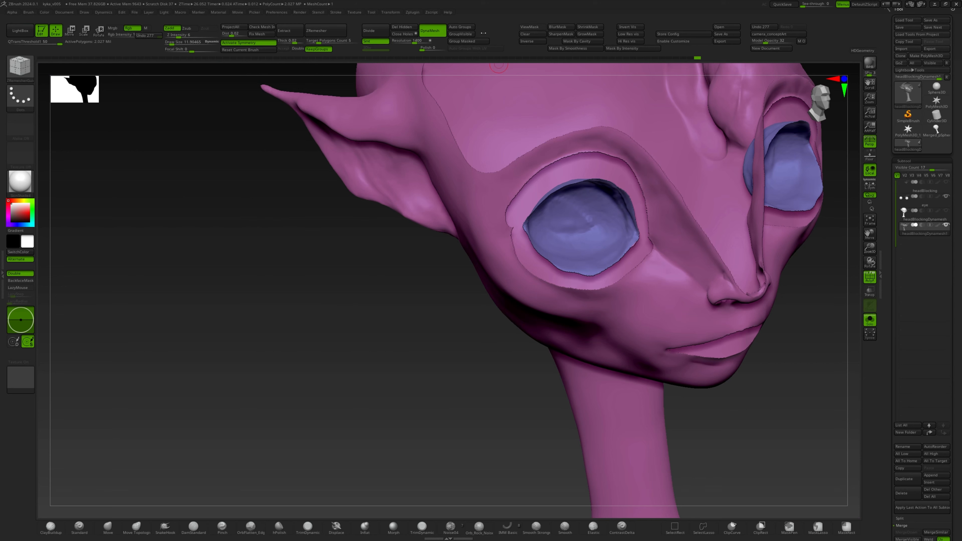
left_click(664, 219, "ctrl+shift")
key("ctrl+z")
right_click_drag(545, 285, 503, 285, "alt")
left_click(574, 312, "ctrl+shift")
left_click(640, 304, "ctrl+shift")
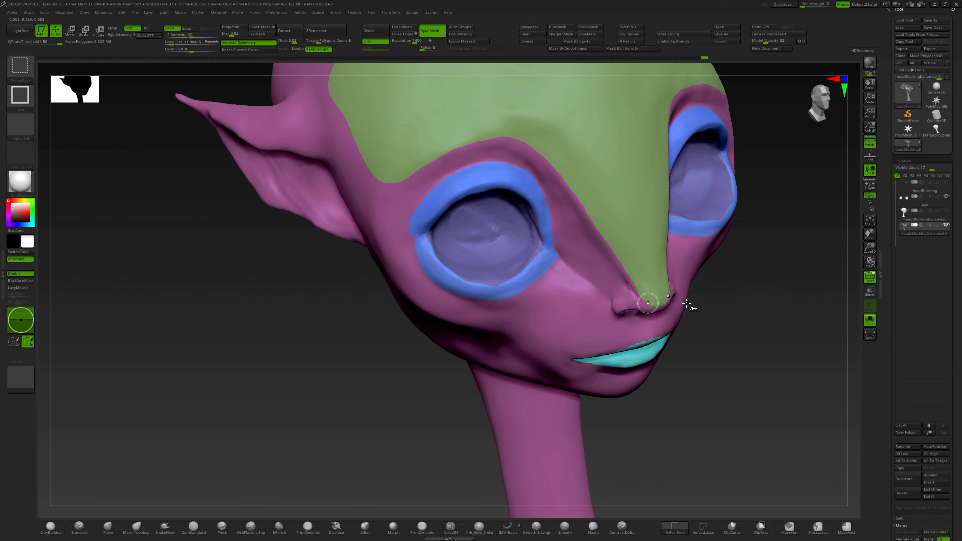
left_click(564, 326, "ctrl+shift")
right_click_drag(551, 208, 467, 94)
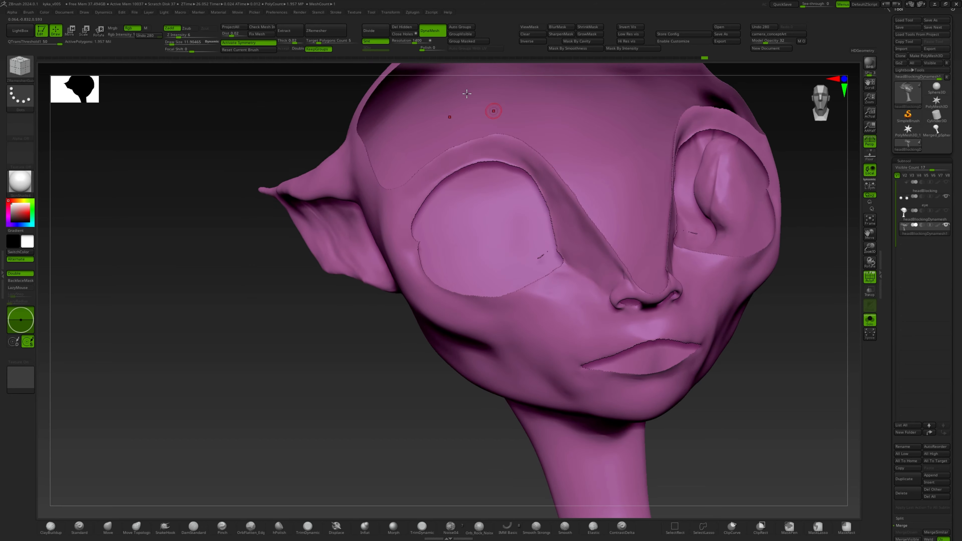
Isolate the lower eyelids with their stray edge polygons, merge them using Group Visible, and show the surrounding polygroups.
left_click(526, 186, "ctrl+shift")
right_click_drag(506, 245, 515, 332)
left_click(516, 332, "ctrl+shift")
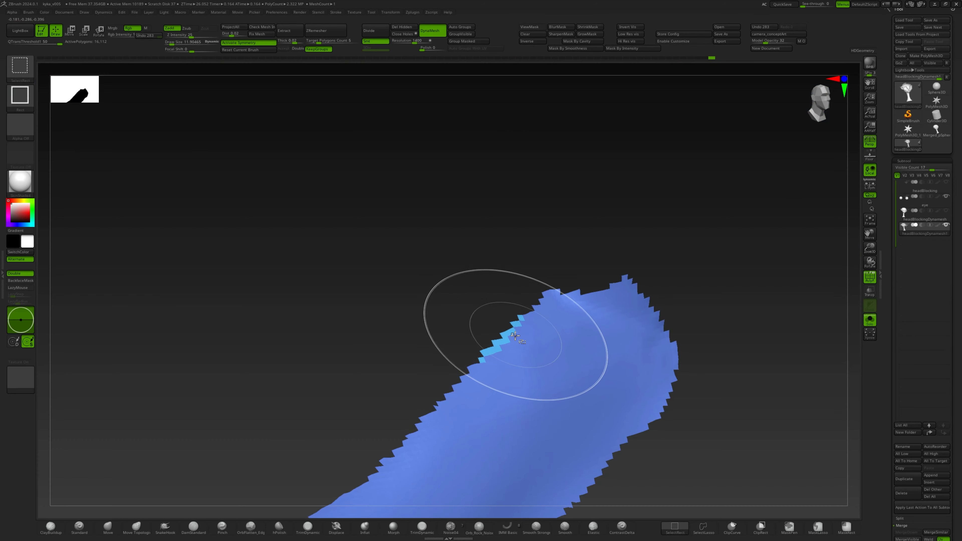
left_click(469, 34)
left_click(575, 193, "ctrl+shift")
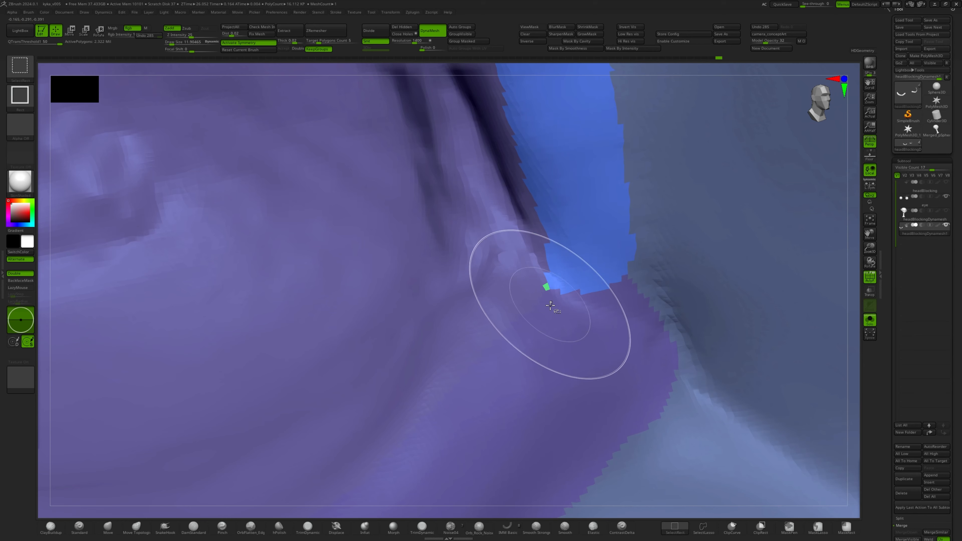
Merge the stray polygon at the inner eye corner into the lower eyelid polygroup with Group Visible and show the surrounding polygroups.
left_click(545, 291, "ctrl+shift")
right_click_drag(545, 291, 494, 244, "ctrl")
left_click(463, 287, "ctrl+shift")
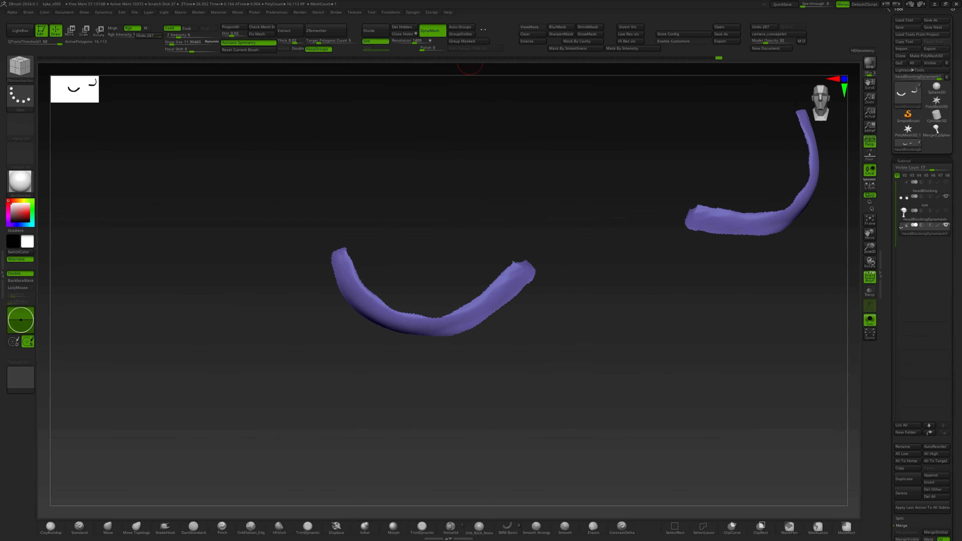
left_click(462, 34)
left_click(564, 194, "ctrl+shift")
Flatten the small bump on the side of the head with smoothing and the TrimDynamic brush.
right_click_drag(643, 209, 591, 216)
right_click_drag(738, 193, 591, 162)
right_click_drag(590, 163, 588, 215, "ctrl")
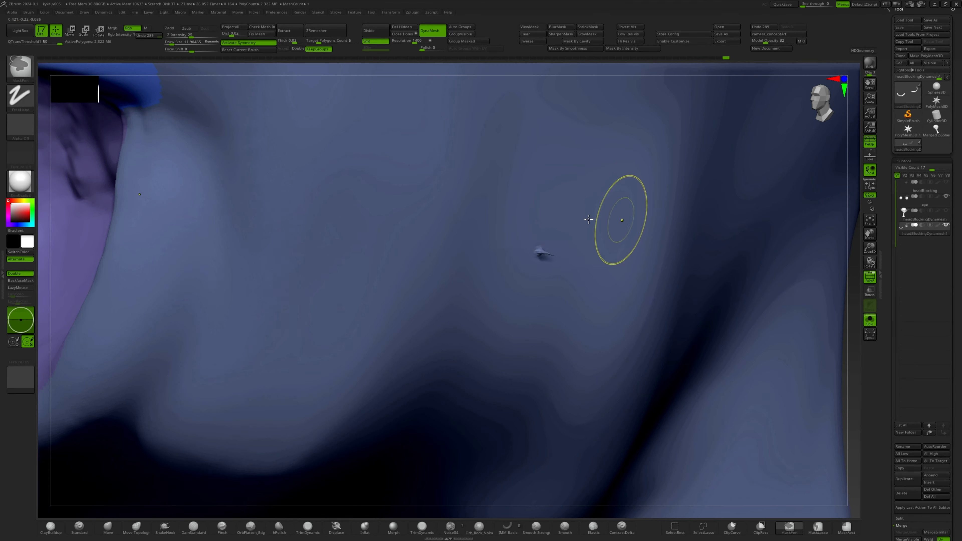
left_click_drag(544, 248, 544, 250, "shift")
right_click_drag(558, 240, 542, 228)
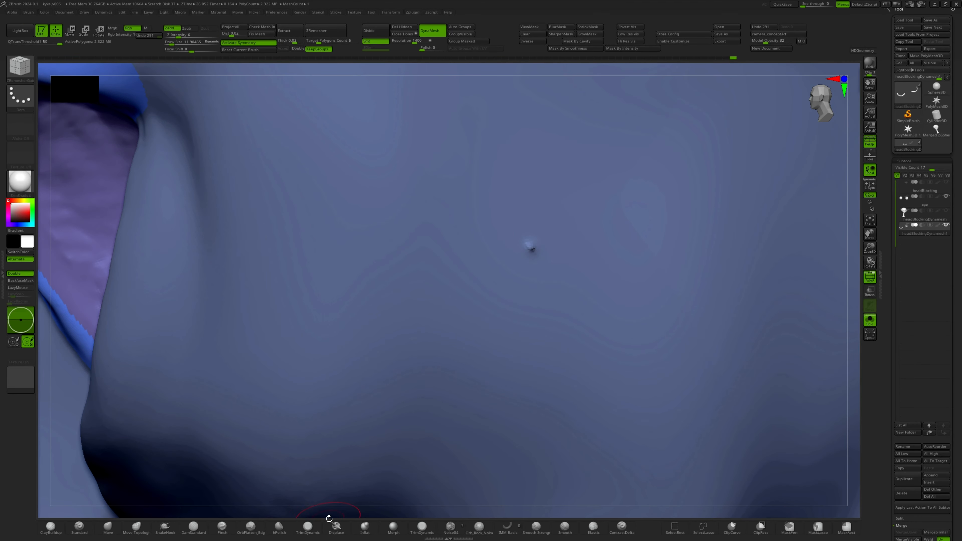
left_click(308, 527)
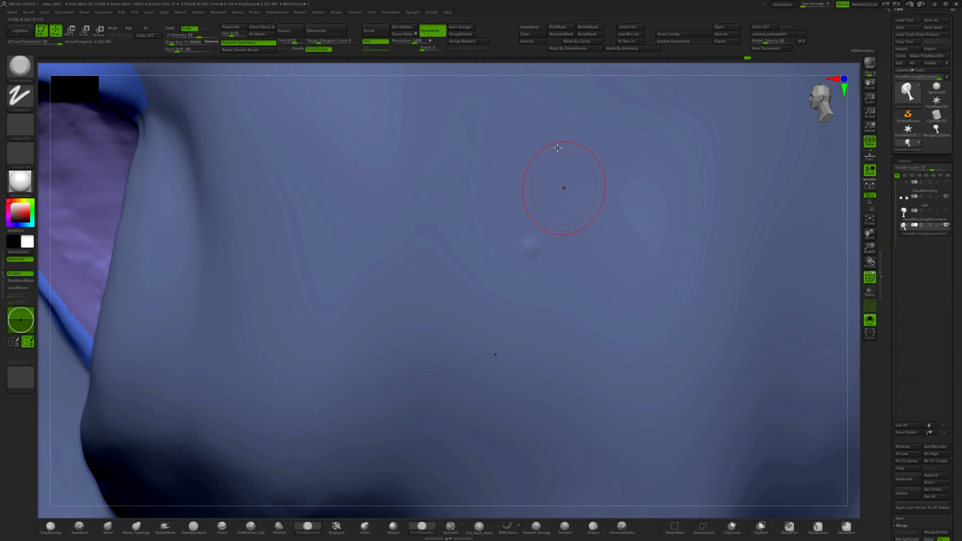
left_click_drag(538, 249, 530, 249)
Isolate the lower eyelids with the stray polygons along their inner edge, merge them using Group Visible, and show the surrounding polygroups.
mouse_move(530, 272)
right_mouse_down("ctrl")
mouse_move(513, 256)
mouse_move(567, 204)
mouse_move(397, 279)
mouse_move(434, 274)
mouse_move(414, 322)
right_mouse_up("ctrl")
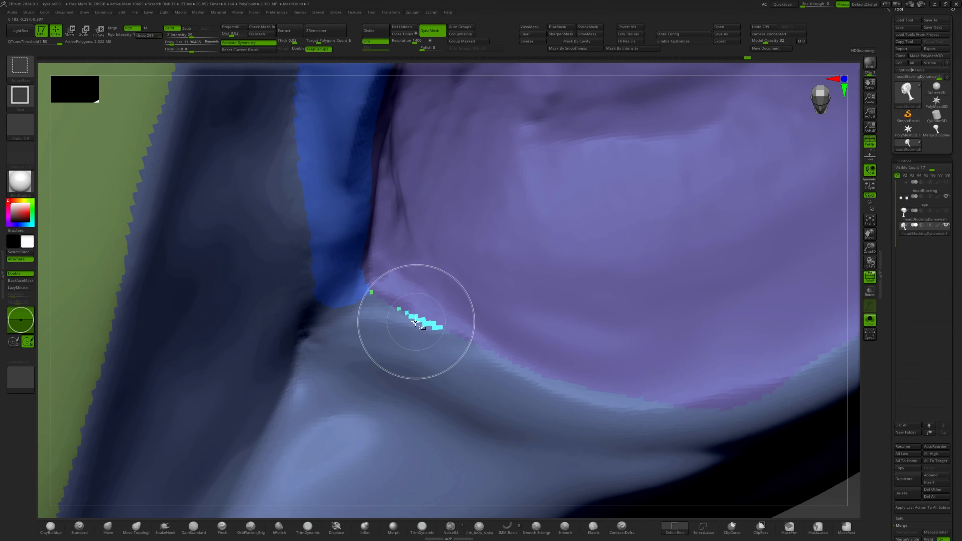
left_click(416, 323, "ctrl+shift")
key("ctrl+w")
left_click(372, 292, "ctrl+shift")
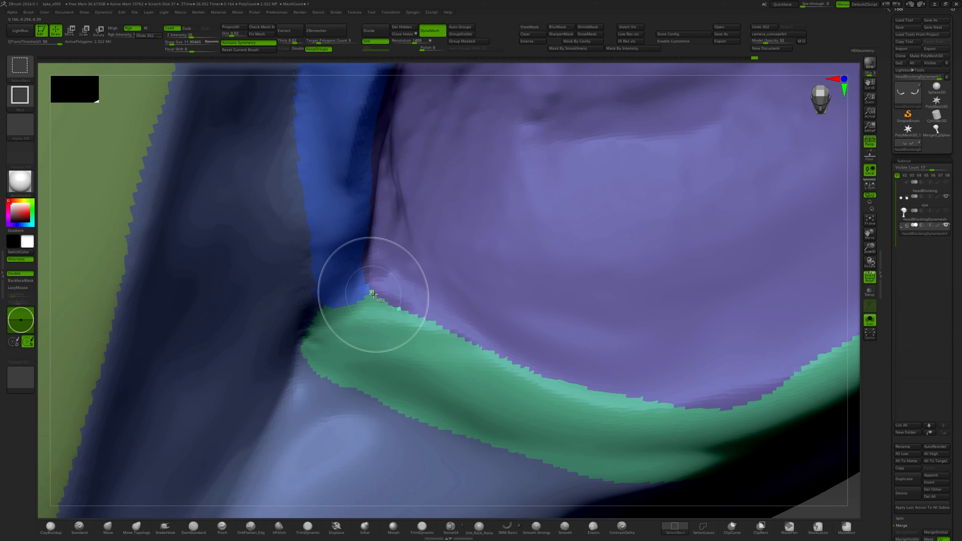
left_click(373, 295, "ctrl+shift")
left_click(394, 280, "ctrl+shift")
left_click(453, 34)
left_click(440, 146, "ctrl+shift")
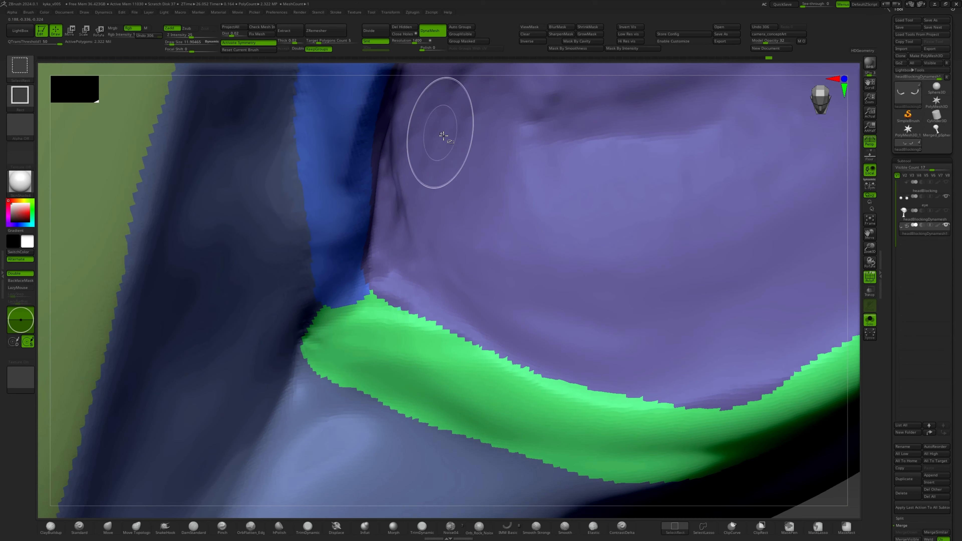
Isolate the main head polygroup and mask a brow band around the upper edge of both eye openings.
mouse_move(443, 135)
right_mouse_down("ctrl")
mouse_move(445, 207)
mouse_move(427, 216)
mouse_move(489, 186)
mouse_move(479, 235)
mouse_move(449, 264)
mouse_move(489, 222)
mouse_move(580, 267)
mouse_move(504, 260)
right_mouse_up("ctrl")
left_click(483, 303, "ctrl+shift")
right_click_drag(483, 302, 334, 181)
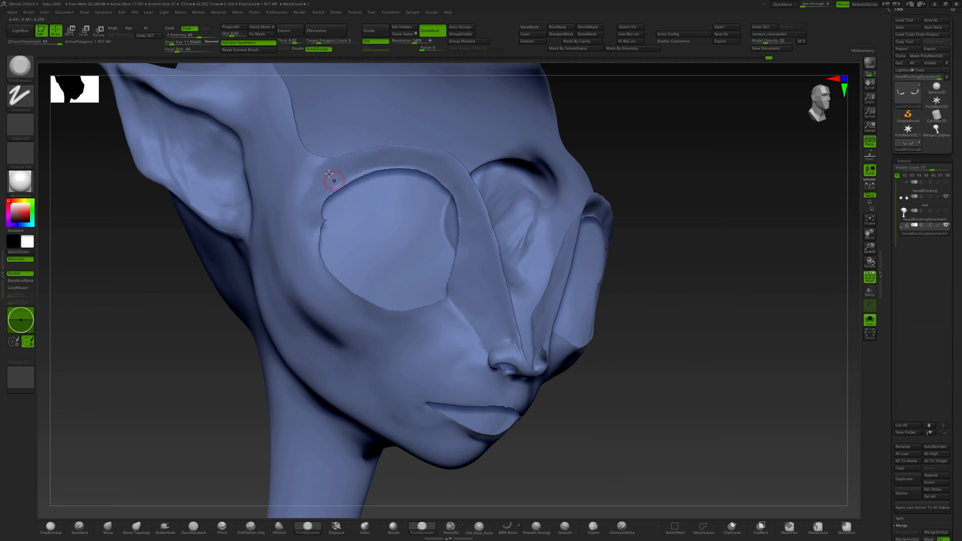
left_click_drag(326, 176, 327, 176)
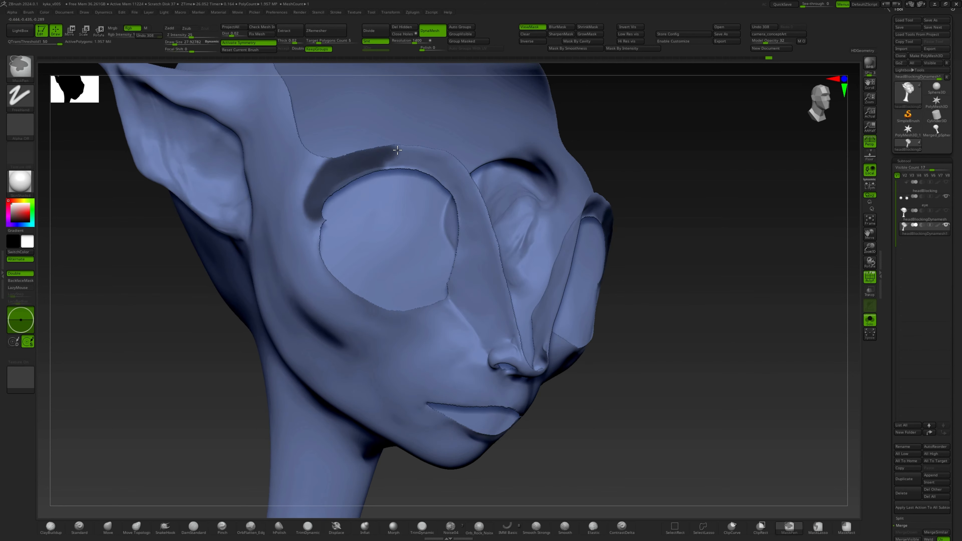
left_click_drag(429, 169, 438, 176, "ctrl")
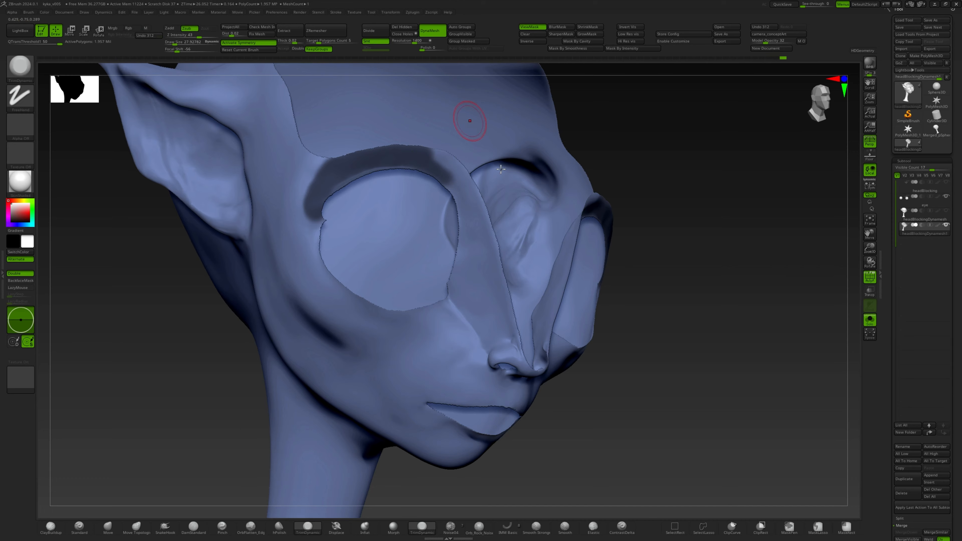
Extend the mask from the brow along the strip between the eye openings and the nose bridge.
mouse_move(468, 120)
right_mouse_down()
mouse_move(500, 204)
mouse_move(508, 178)
right_mouse_up()
left_click_drag(532, 115, 442, 231, "ctrl")
left_click_drag(515, 182, 430, 280, "ctrl")
left_click_drag(515, 220, 427, 298, "ctrl")
right_click_drag(515, 299, 464, 280)
Continue the mask from the inner eye corners down the sides of the nose to the nostril wings, using a smaller brush.
key("ctrl")
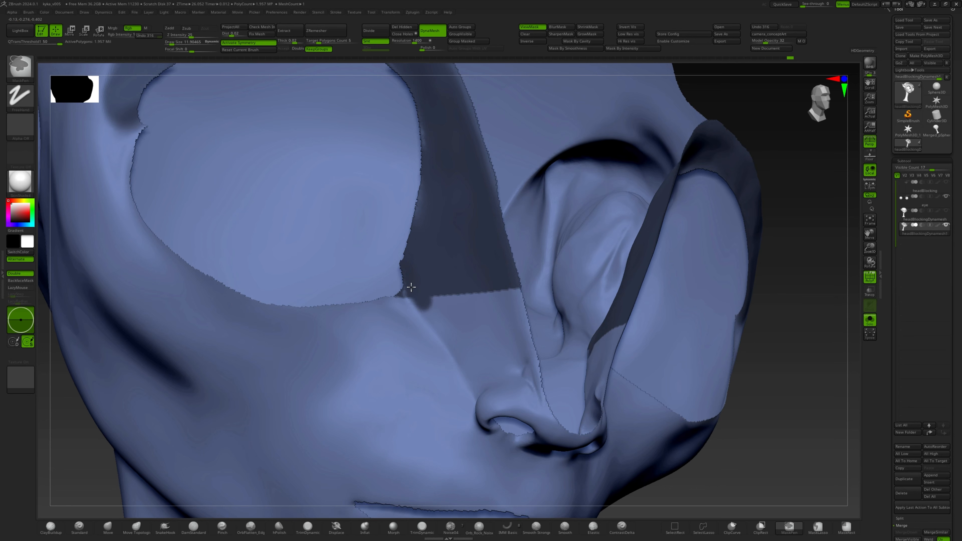
key("s")
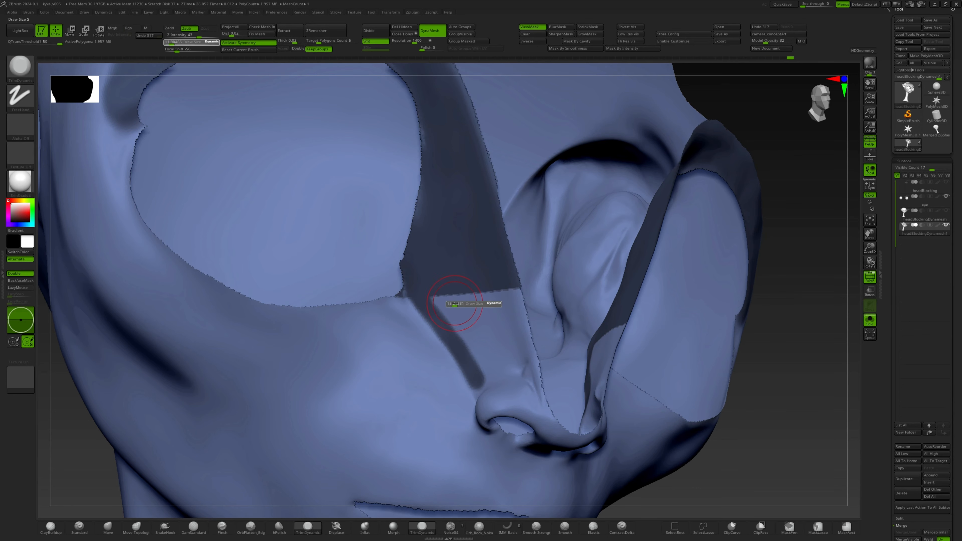
left_click_drag(453, 305, 457, 305)
mouse_move(449, 297)
left_mouse_down("ctrl")
mouse_move(483, 311)
mouse_move(506, 282)
left_mouse_up("ctrl")
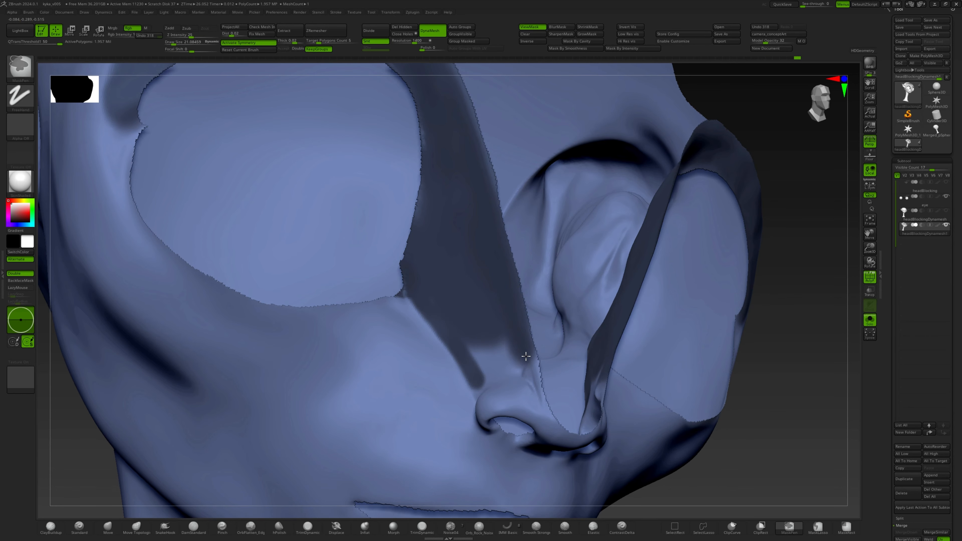
right_click_drag(418, 262, 382, 251)
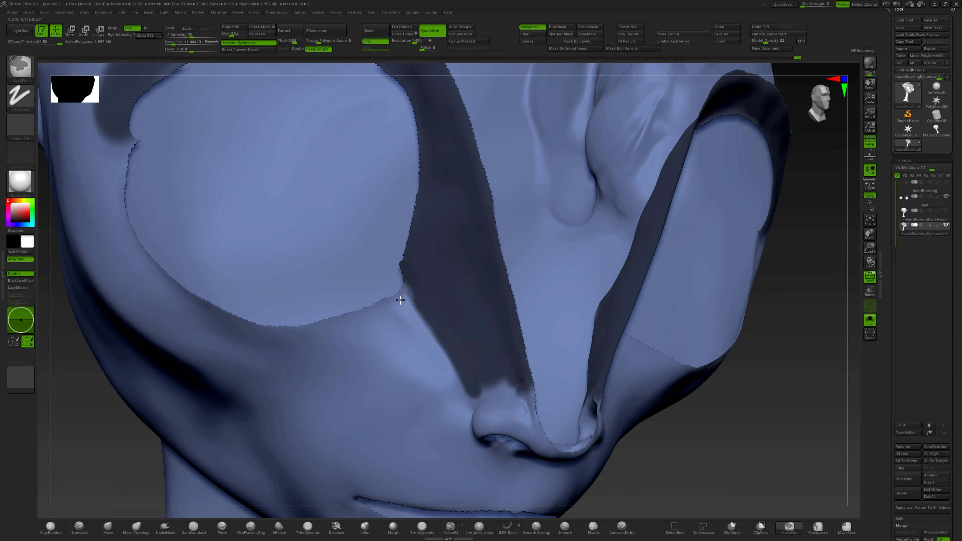
left_click_drag(418, 295, 421, 290, "ctrl")
right_click_drag(489, 327, 504, 280)
left_click_drag(526, 281, 475, 271, "ctrl")
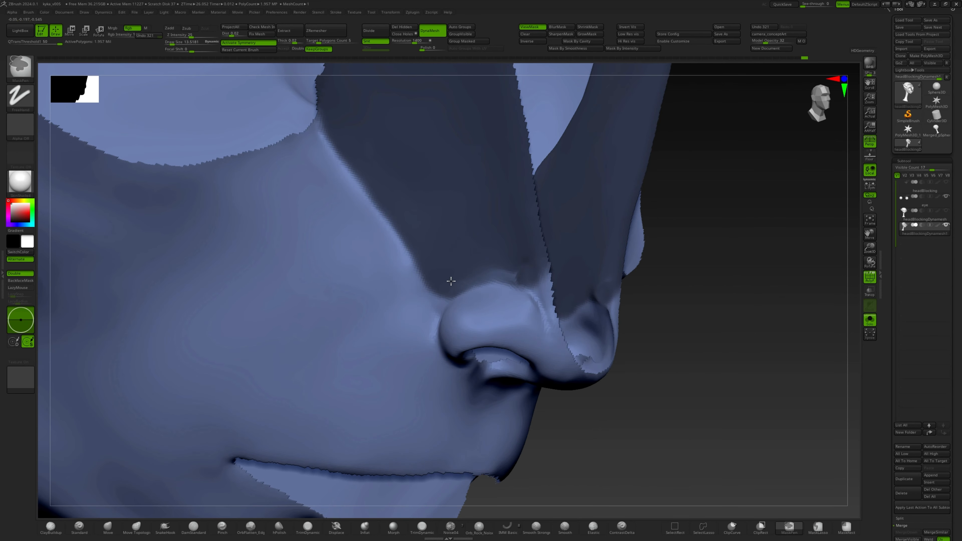
Refine the mask edge above the nostril wings and fill the gaps beside the nose bridge.
right_click_drag(515, 224, 538, 267)
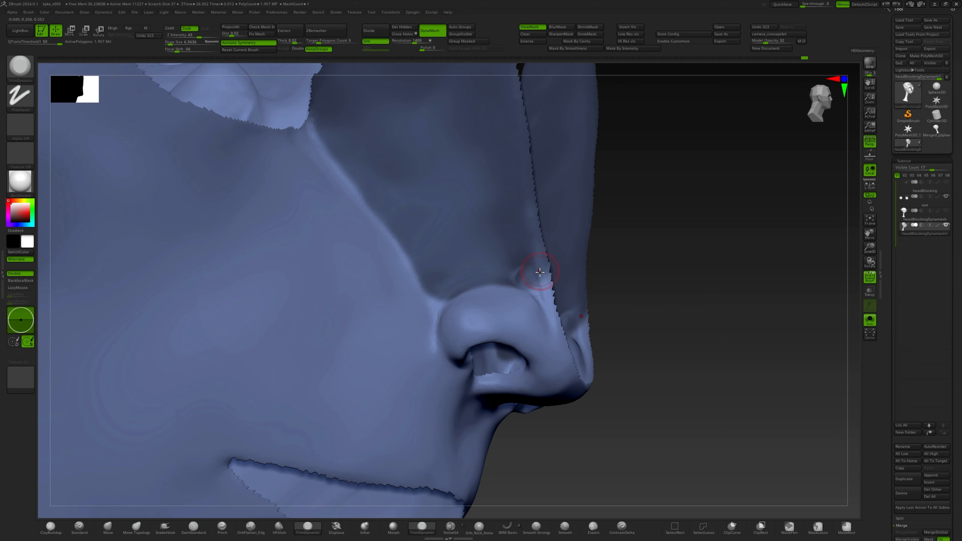
key("ctrl")
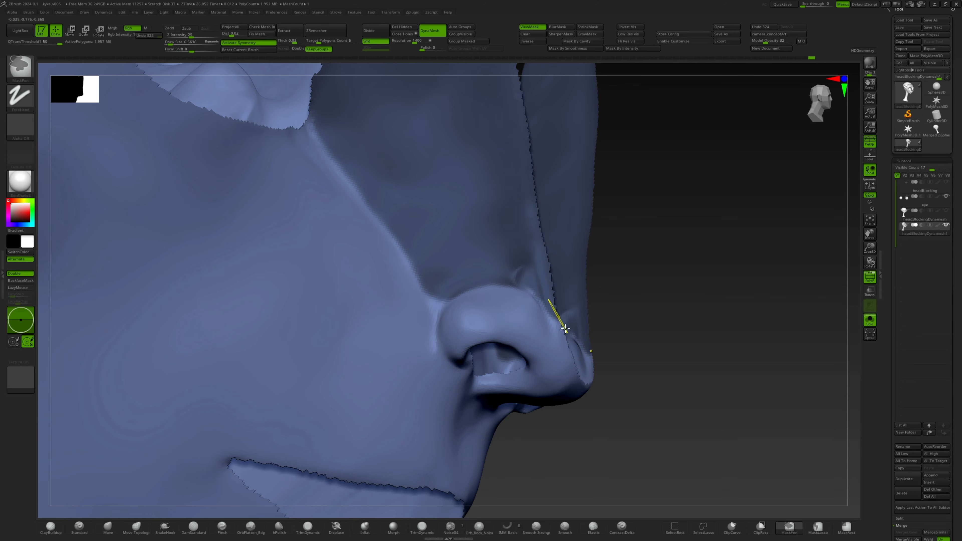
right_click_drag(523, 246, 503, 267)
left_click_drag(455, 281, 439, 301, "ctrl")
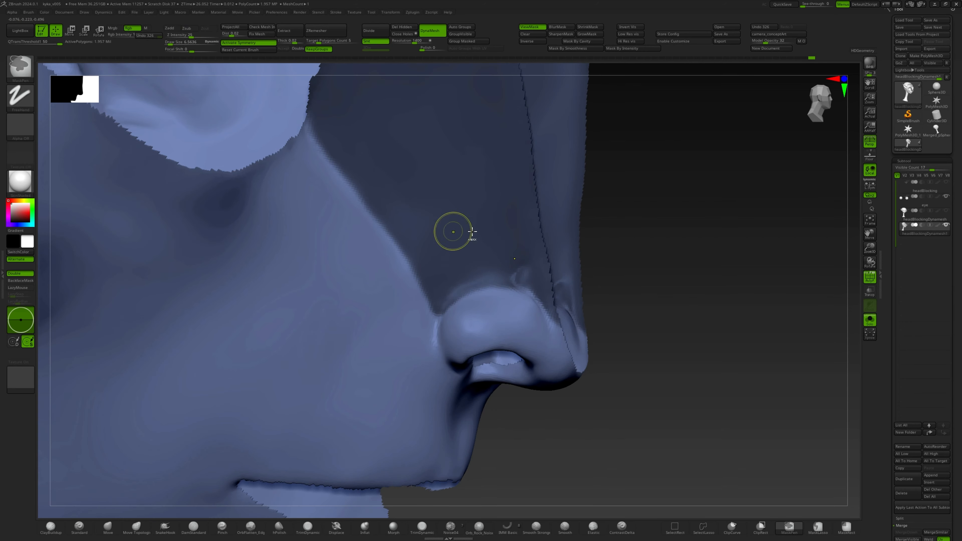
mouse_move(472, 231)
right_mouse_down("ctrl")
mouse_move(502, 251)
mouse_move(436, 258)
mouse_move(479, 220)
right_mouse_up("ctrl")
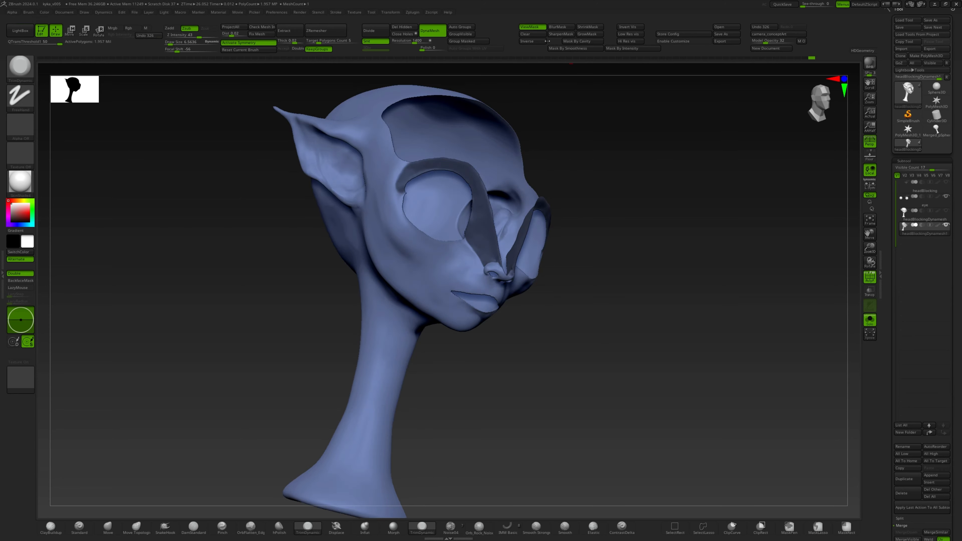
Turn the masked brow and nose sides into their own polygroup with Group Masked, clear the mask, and show the whole head.
left_click(470, 42)
left_click(600, 217, "ctrl")
left_click_drag(601, 217, 612, 227, "ctrl")
right_click_drag(606, 224, 593, 186, "ctrl")
left_click(592, 184, "ctrl+shift")
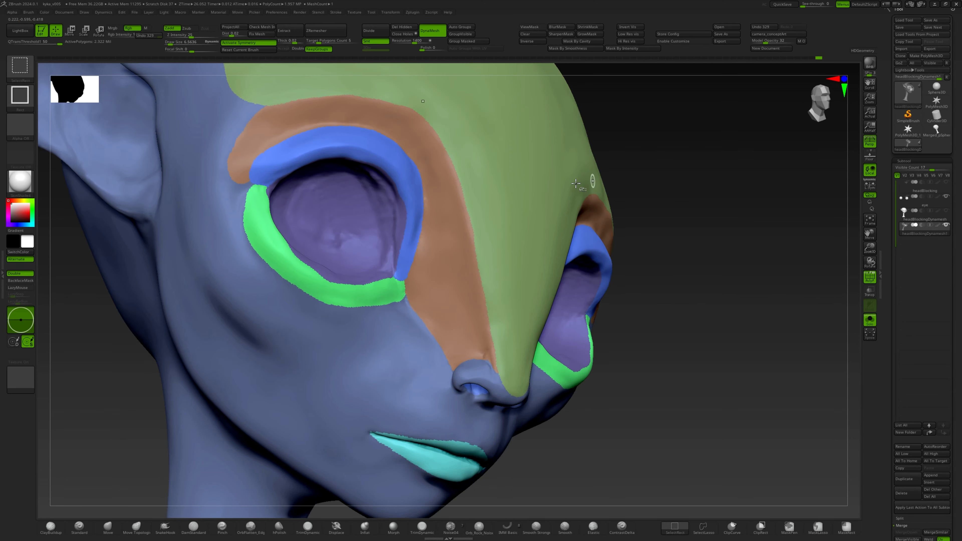
Inspect the brow and nose-side polygroup in isolation, and examine the head with the eye-area polygroups hidden.
right_click_drag(466, 195, 471, 281)
left_click(471, 281, "ctrl+shift")
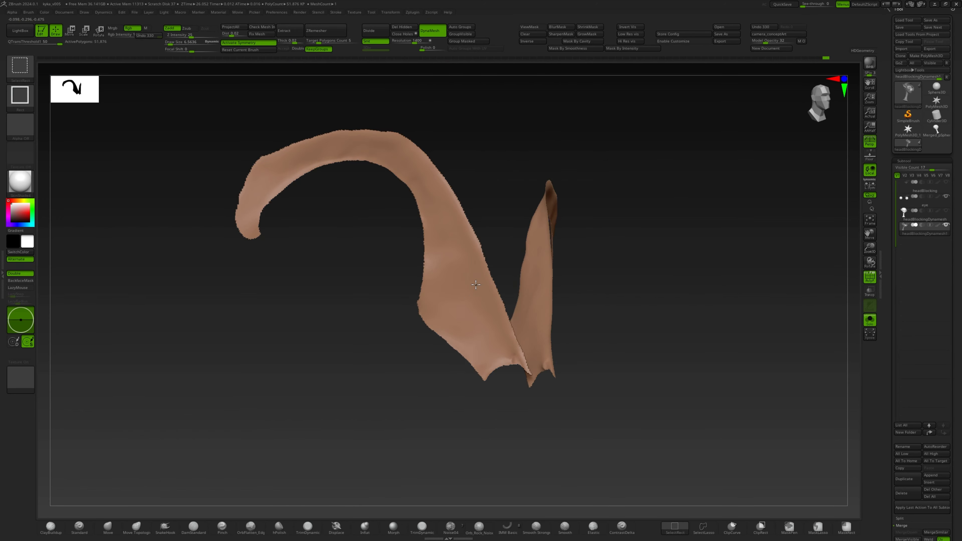
left_click(444, 294, "ctrl+shift")
left_click(412, 248, "ctrl+shift")
left_click(396, 297, "ctrl+shift")
left_click(402, 319, "ctrl+shift")
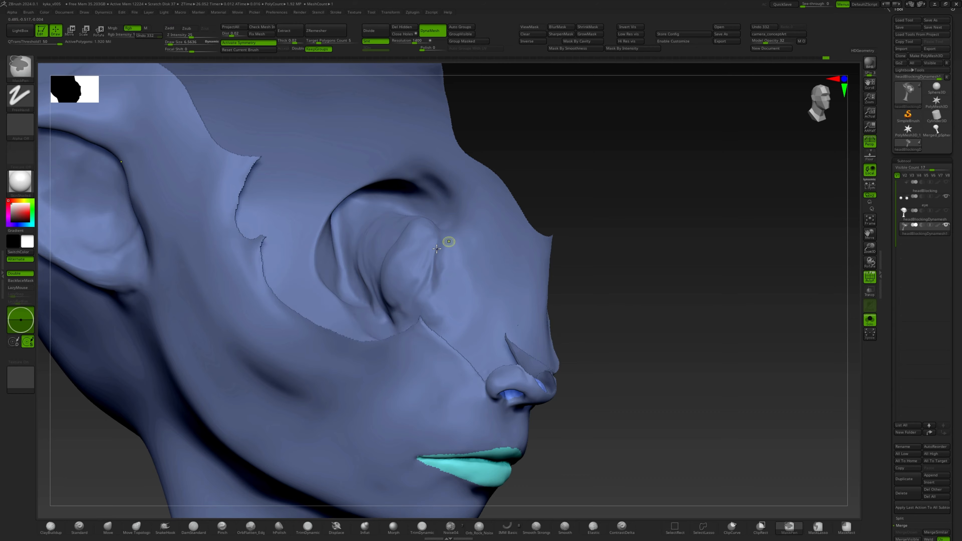
right_click_drag(449, 242, 479, 294, "ctrl")
mouse_move(479, 294)
right_mouse_down()
mouse_move(422, 303)
mouse_move(406, 258)
mouse_move(371, 214)
right_mouse_up()
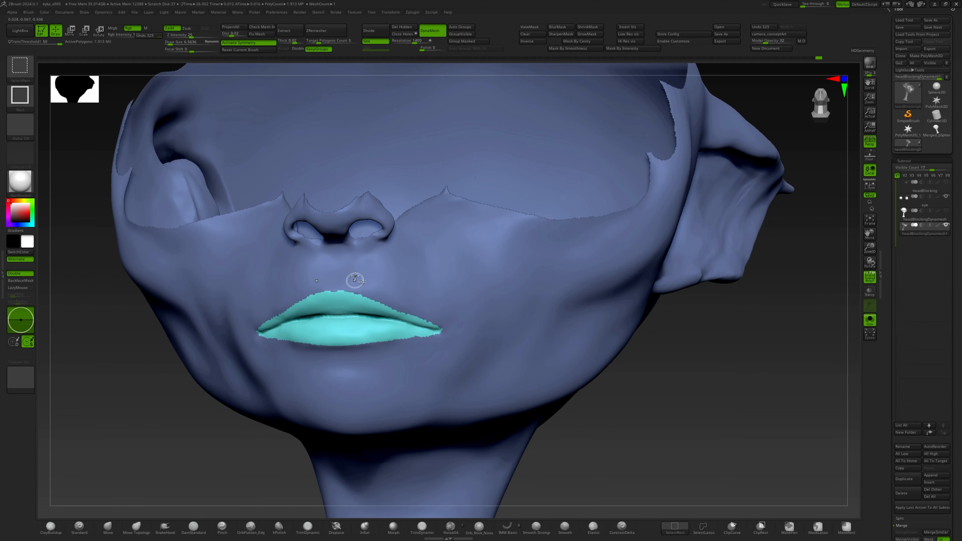
Hide the lips and nostrils to check the main head polygroup, and inspect the polygroup borders at the inner eye corner.
left_click(355, 326, "ctrl+shift")
right_click_drag(396, 149, 352, 227, "ctrl")
right_click_drag(352, 227, 402, 265)
left_click(396, 274, "ctrl+shift")
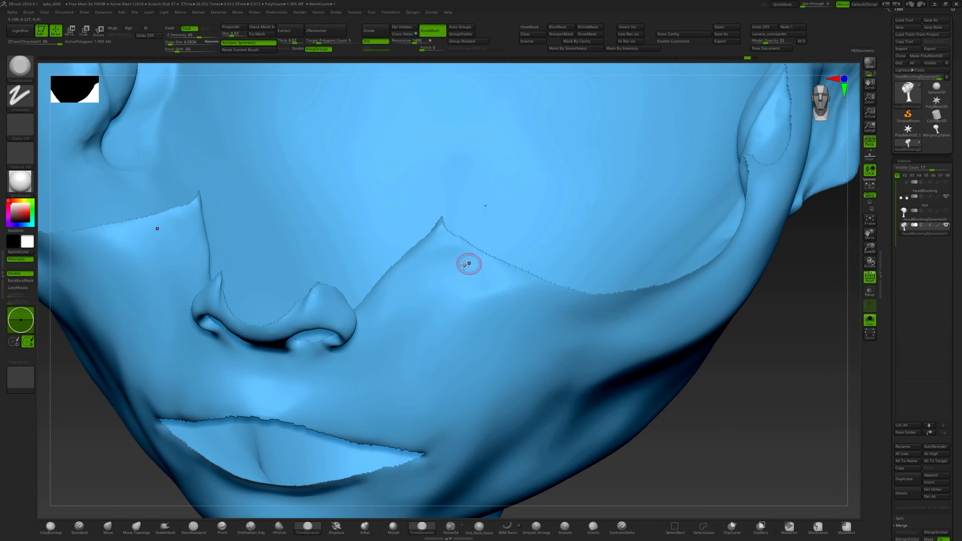
right_click_drag(464, 266, 451, 262)
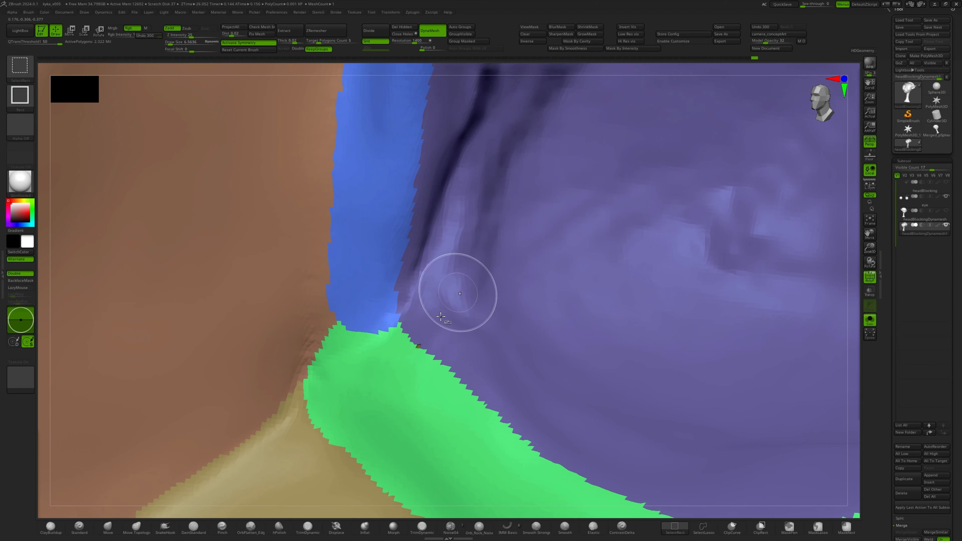
right_click_drag(455, 294, 319, 269)
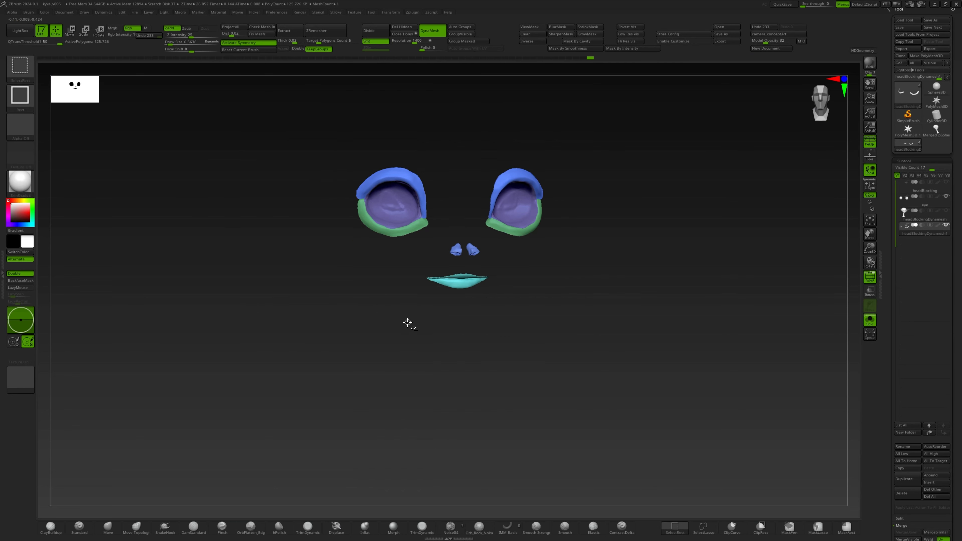
Check the isolated eye, nostril and lip polygroups, toggle the surrounding groups, and bring the complete head back into view.
left_click_drag(408, 322, 375, 381, "ctrl+shift")
left_click(463, 191, "ctrl+shift")
left_click(446, 224, "ctrl+shift")
left_click_drag(370, 320, 377, 337, "ctrl+shift")
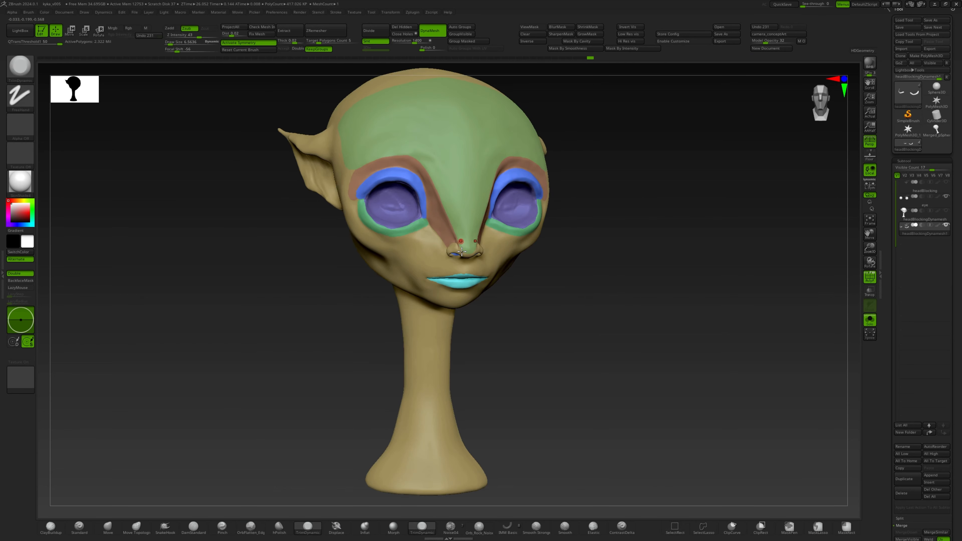
Save the project as a new version named kyka_v006.zpr.
mouse_move(530, 227)
left_mouse_down()
mouse_move(471, 228)
mouse_move(514, 163)
left_mouse_up()
left_click(723, 36)
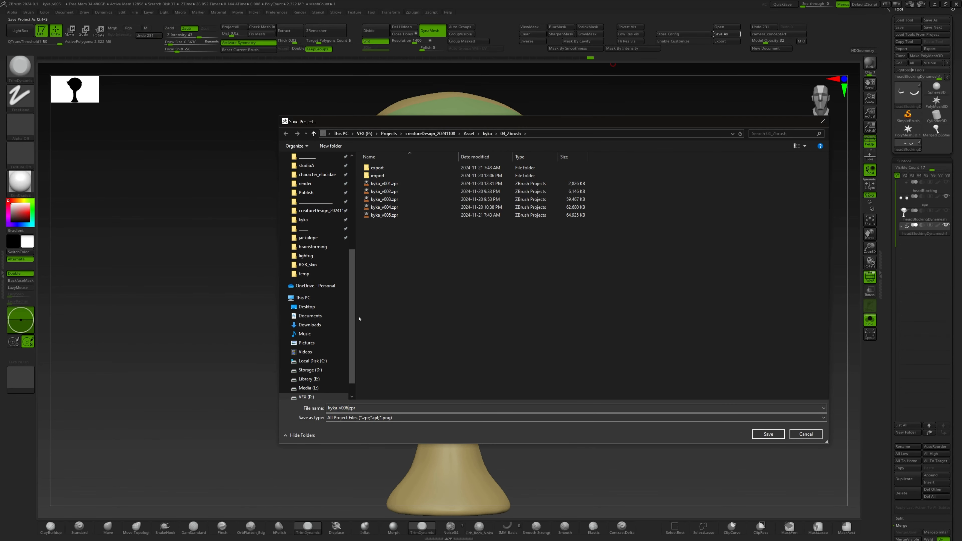
key("Return")
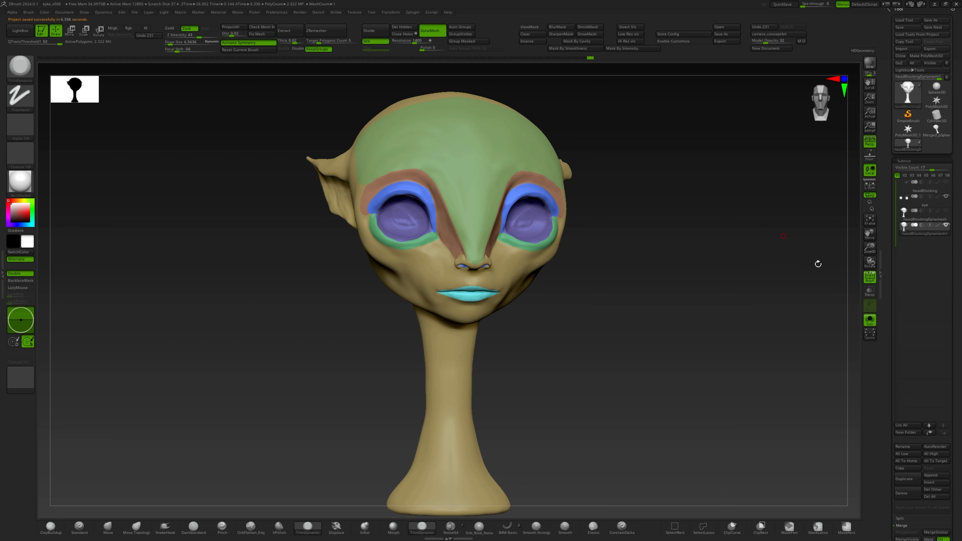
Remesh the head with ZRemesher using KeepGroups and a target polygon count of 5, and inspect its topology with the polyframe shown.
scroll(890, 295, "down", 5)
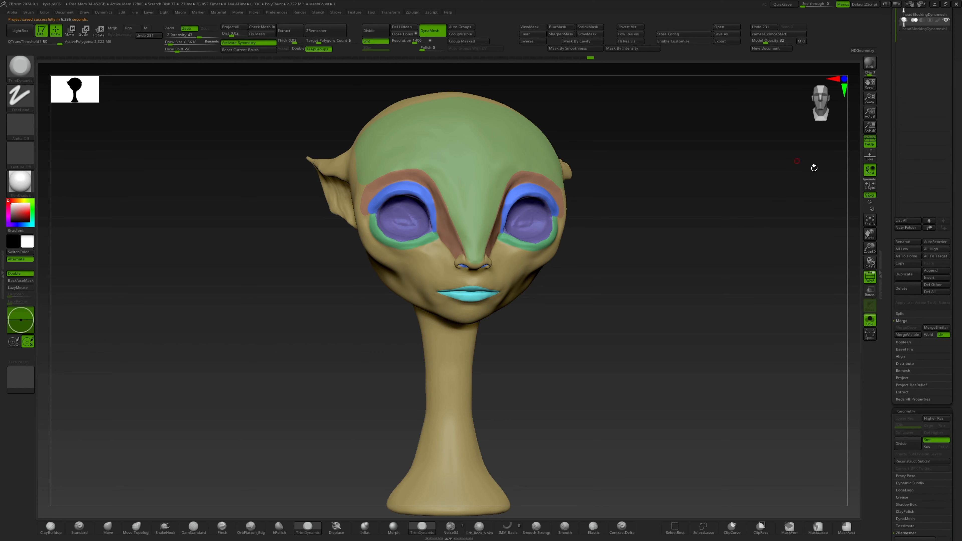
scroll(924, 379, "down", 5)
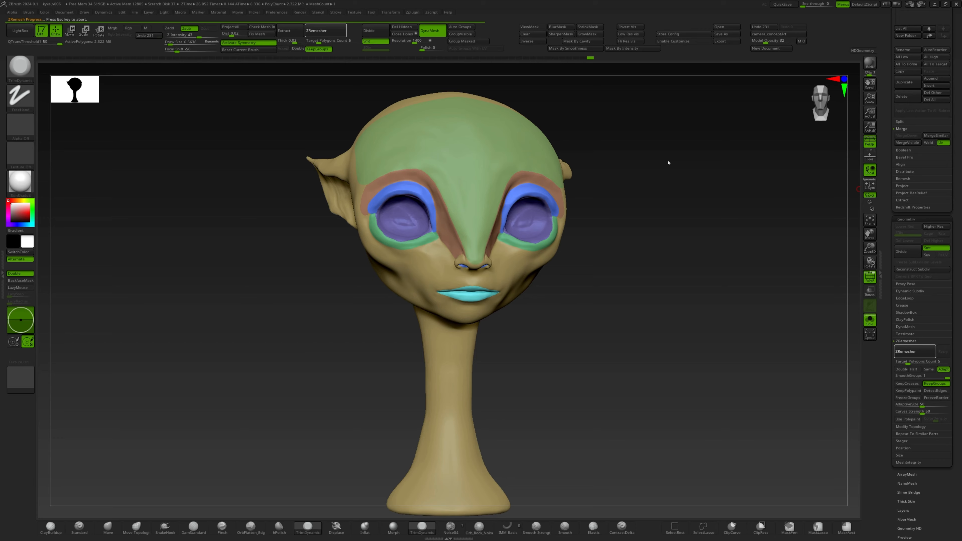
left_click(867, 275)
right_click_drag(469, 212, 477, 150)
right_click_drag(465, 255, 472, 318, "ctrl")
right_click_drag(472, 318, 539, 190)
right_click_drag(455, 235, 394, 344, "ctrl")
right_click_drag(487, 333, 467, 341, "ctrl")
right_click_drag(474, 302, 438, 221)
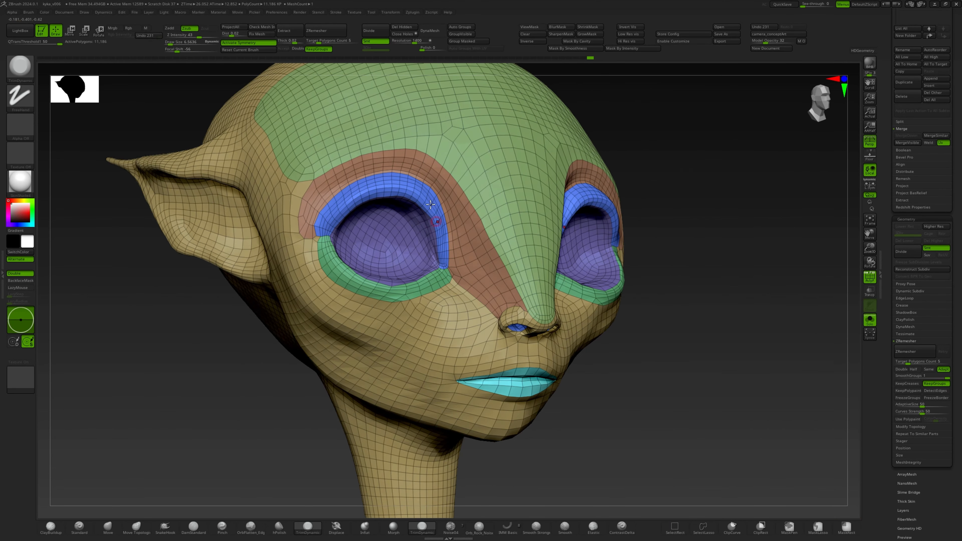
Try smoothing the remeshed head and undo the smoothing strokes.
key("shift")
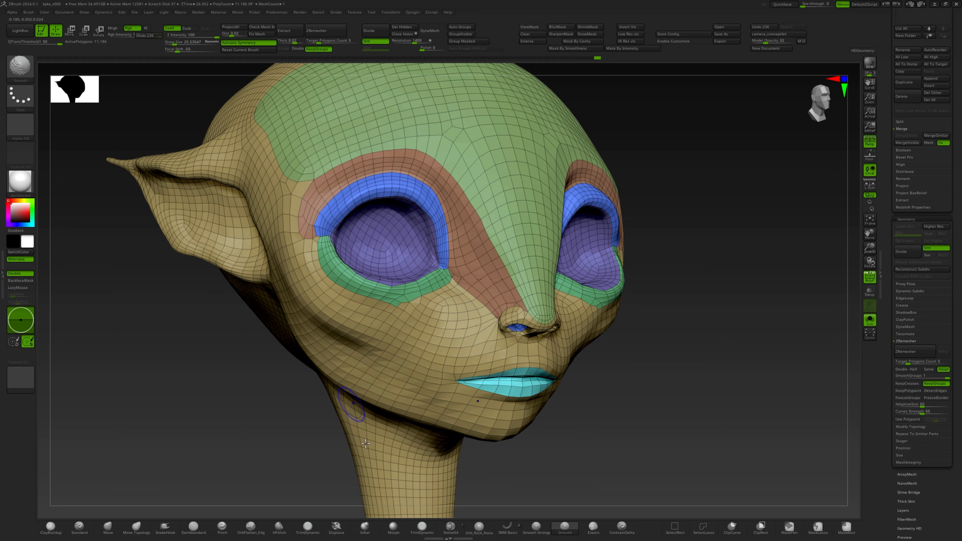
key("ctrl+z")
key("ctrl+z")
key("ctrl+z")
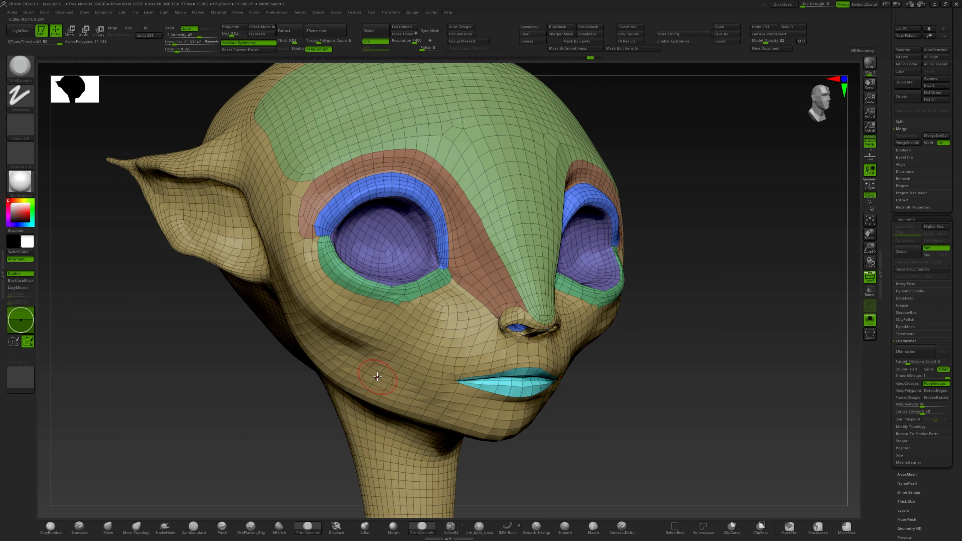
key("ctrl+z")
key("ctrl+z")
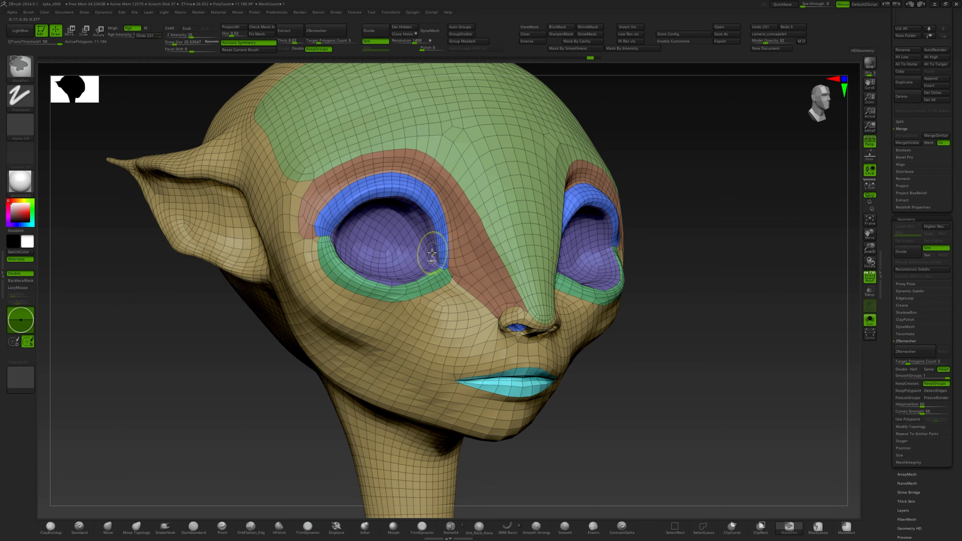
Bring the plugin palettes into view and save the remeshed head's project, overwriting the existing kyka_v006 file.
right_click_drag(488, 259, 473, 302)
right_click_drag(473, 301, 482, 258, "ctrl")
right_click_drag(483, 258, 481, 198, "alt")
left_click(3, 274)
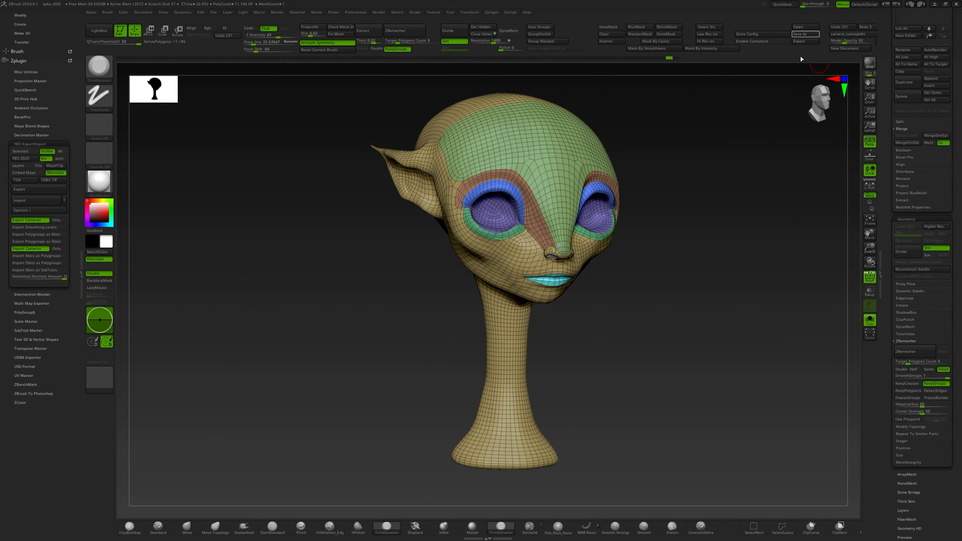
left_click(769, 434)
left_click(498, 274)
right_click_drag(289, 237, 459, 163)
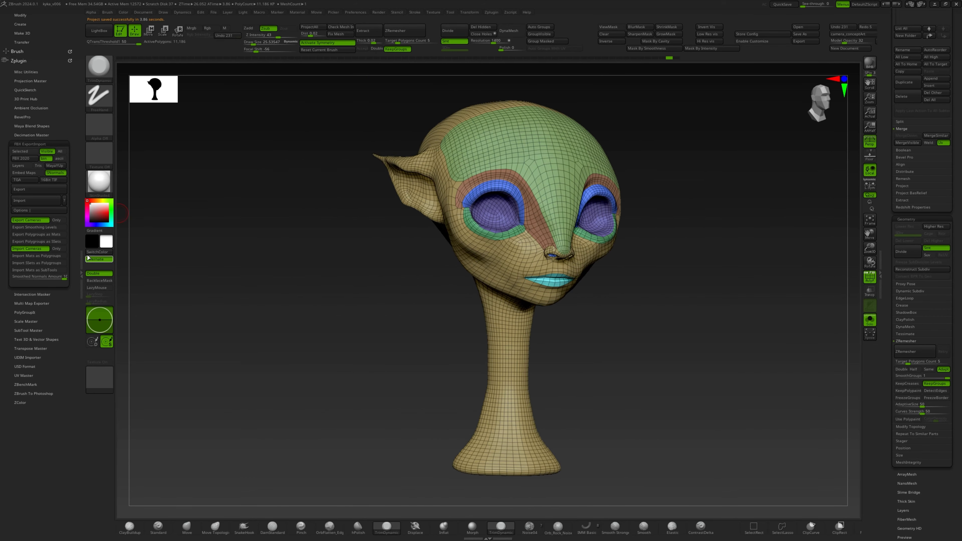
Unwrap the head's UVs with UV Master, using the Symmetry and Polygroups options.
left_click(27, 375)
left_click(30, 397)
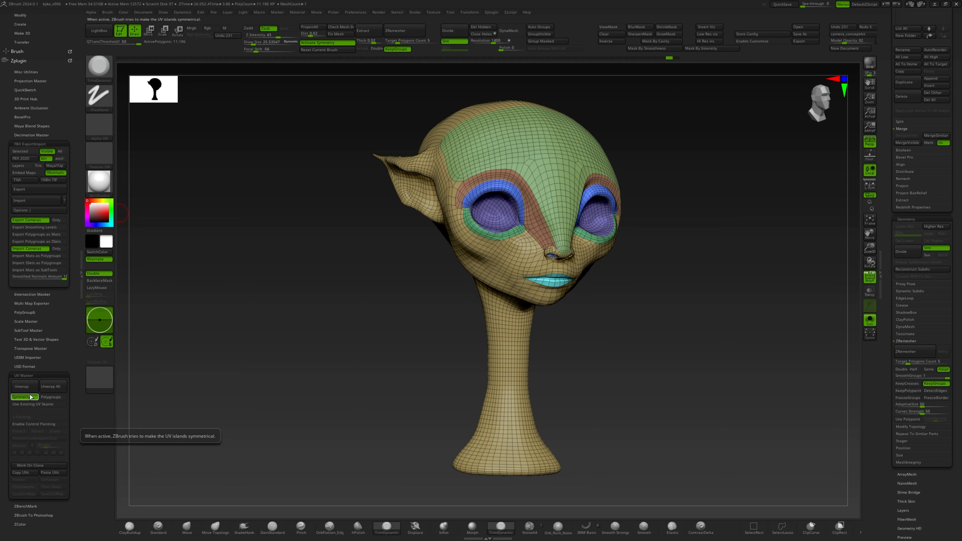
left_click(50, 396)
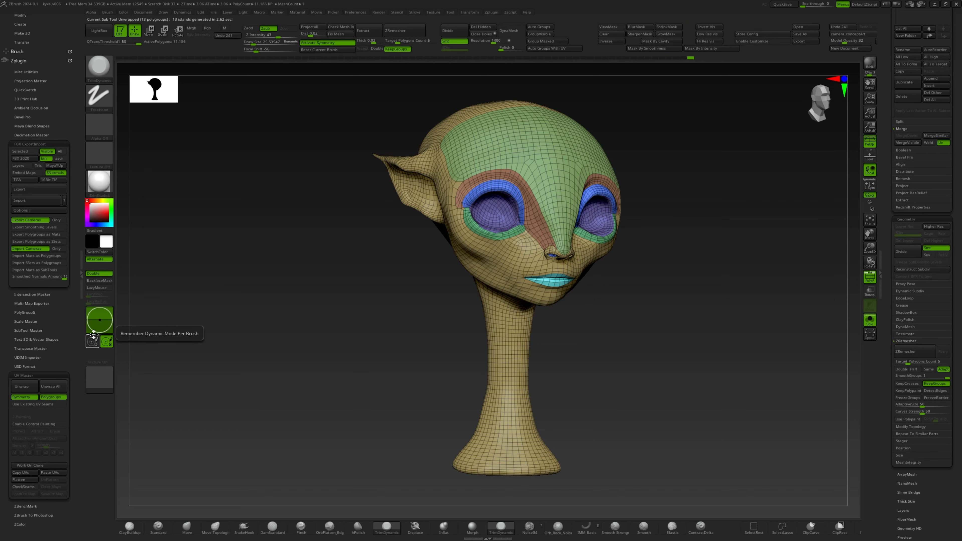
Flatten the head to check its UV island layout and return it to the 3D shape.
left_click(19, 479)
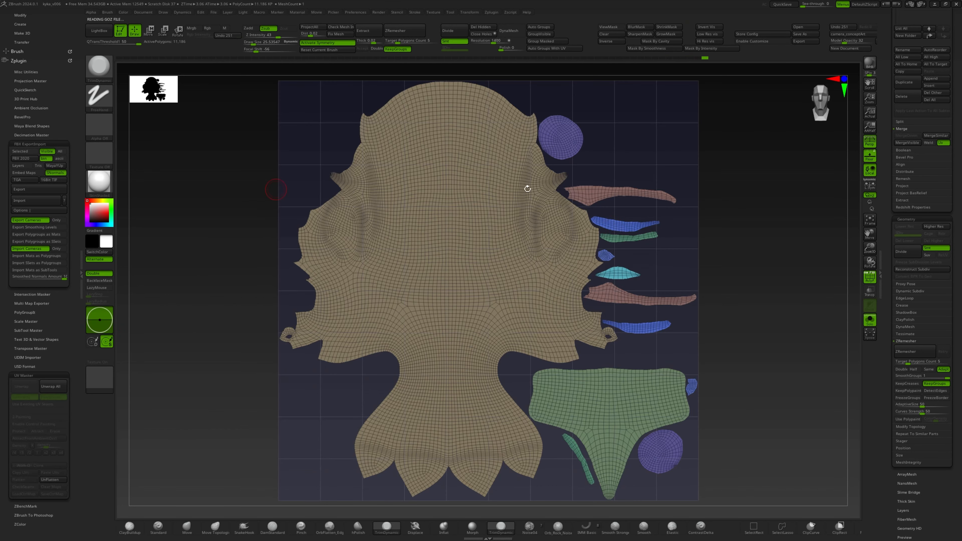
right_click_drag(559, 284, 551, 291, "alt")
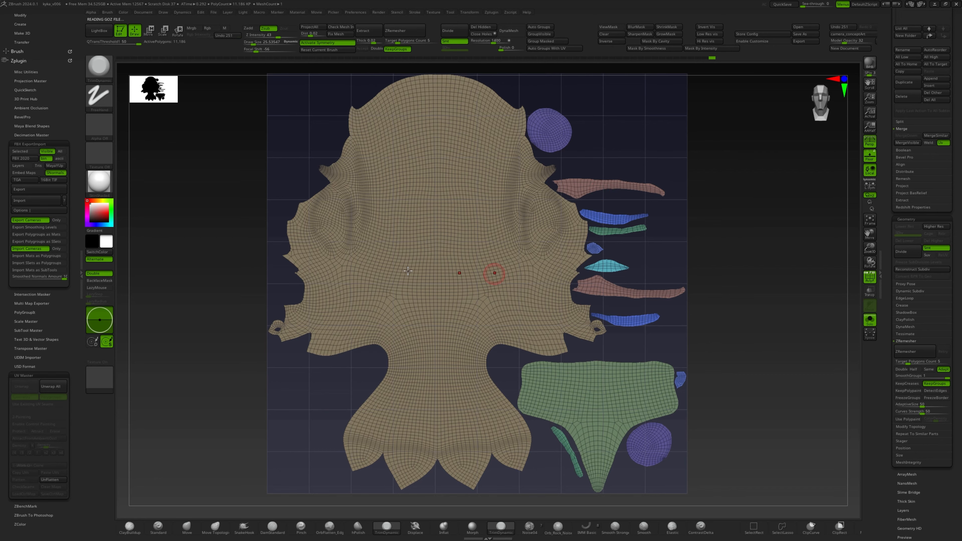
left_click(53, 480)
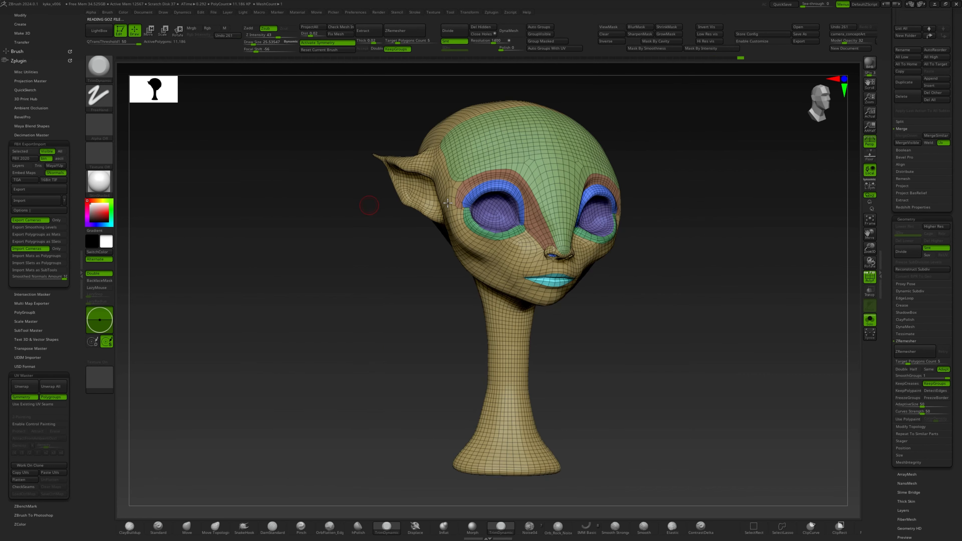
Save the project with the new UVs, overwriting the existing project file.
left_click(808, 36)
left_click(768, 434)
left_click(500, 275)
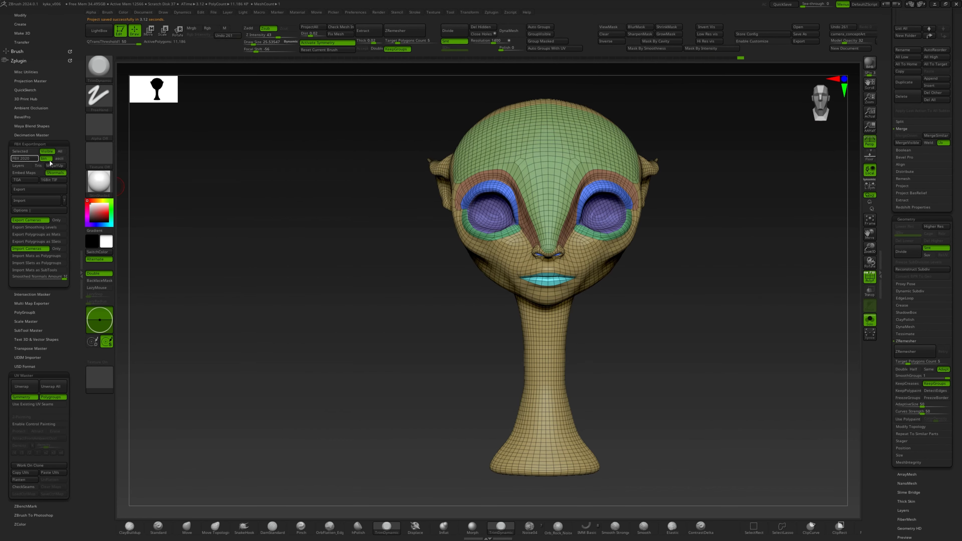
Start an FBX export with Export Cameras switched off and create a folder named 003 in the export directory.
left_click_drag(881, 140, 879, 202)
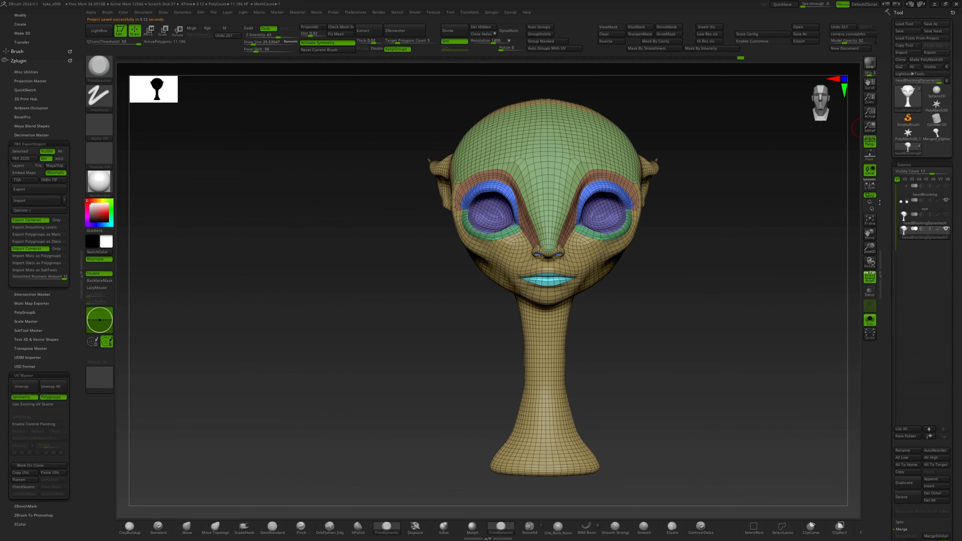
left_click(33, 221)
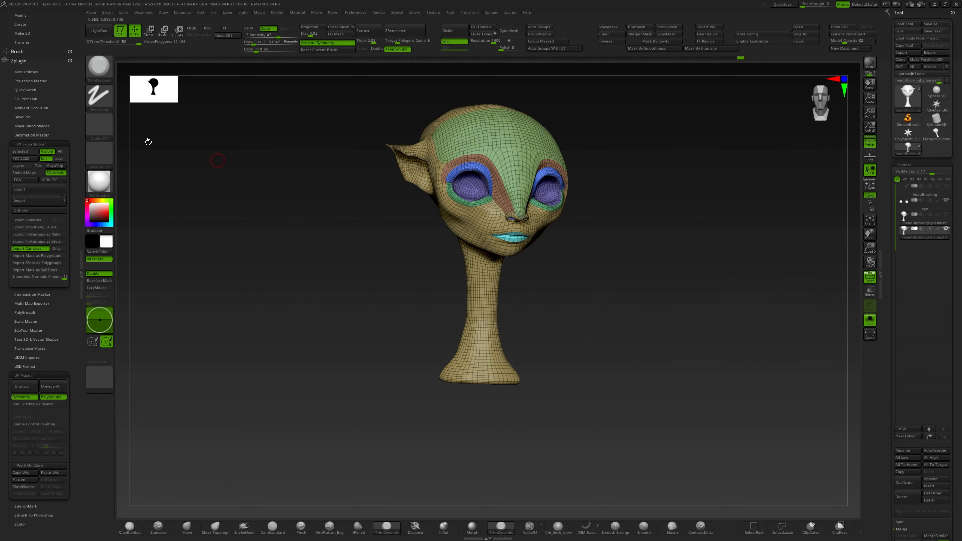
left_click(40, 189)
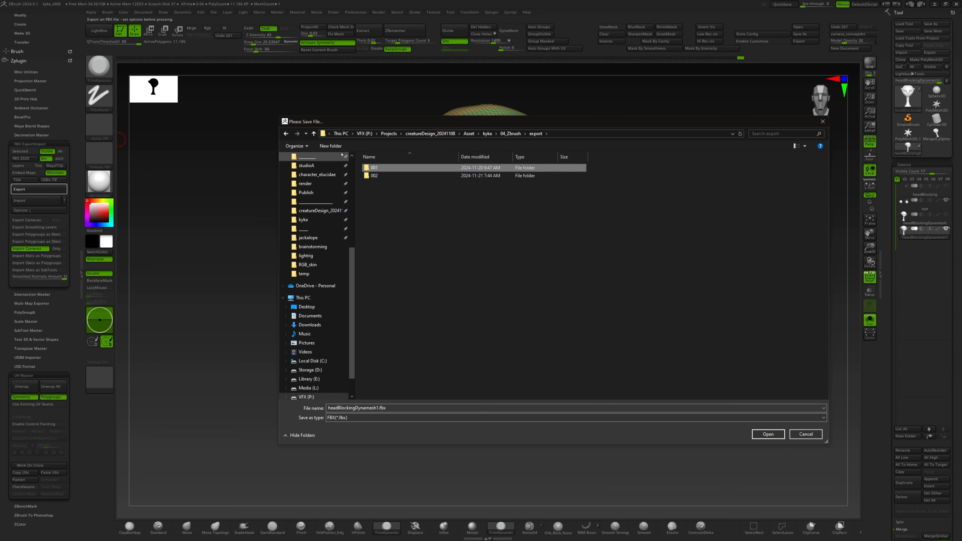
left_click(330, 145)
key("BackSpace")
left_click(431, 210)
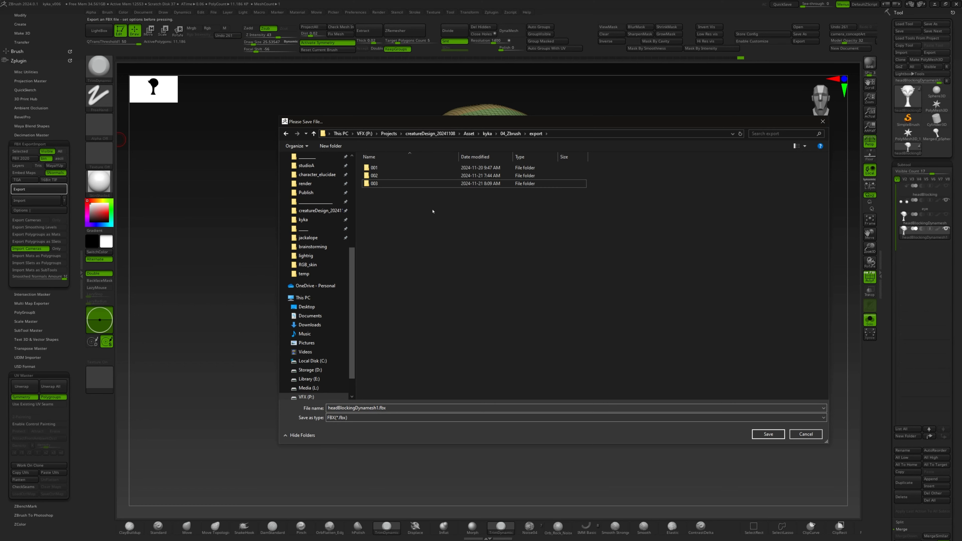
Reuse the earlier export's file name and export the model into folder 003 as kyka_zbrushBlocking_v002.fbx.
double_click(382, 168)
left_click(531, 133)
double_click(376, 176)
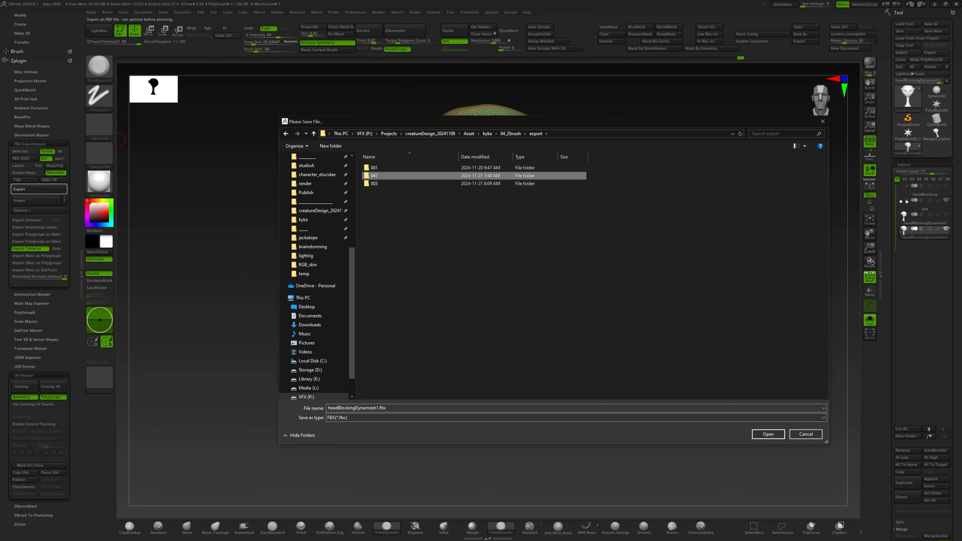
left_click(380, 168)
left_click(535, 134)
double_click(374, 185)
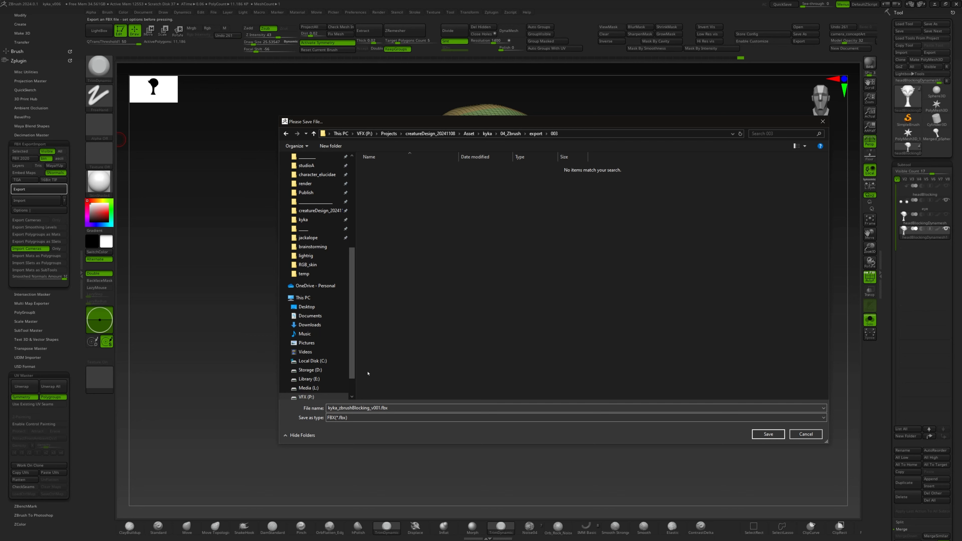
left_click(379, 408)
key("Return")
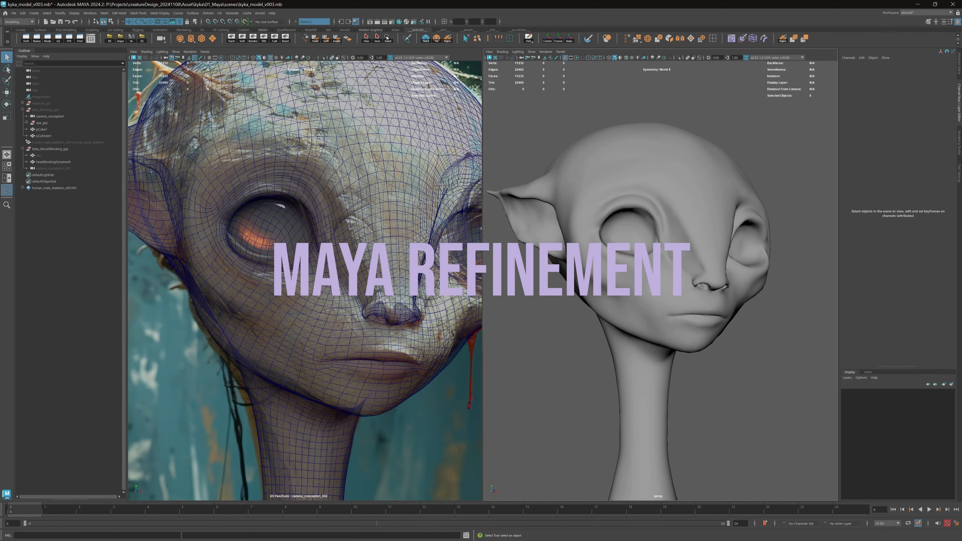
Switch to the kyka_model_v003 scene in Maya and reference kyka_zbrushBlocking_v002.fbx from export folder 003.
left_click(667, 303)
scroll(624, 282, "down", 3)
scroll(643, 268, "up", 2)
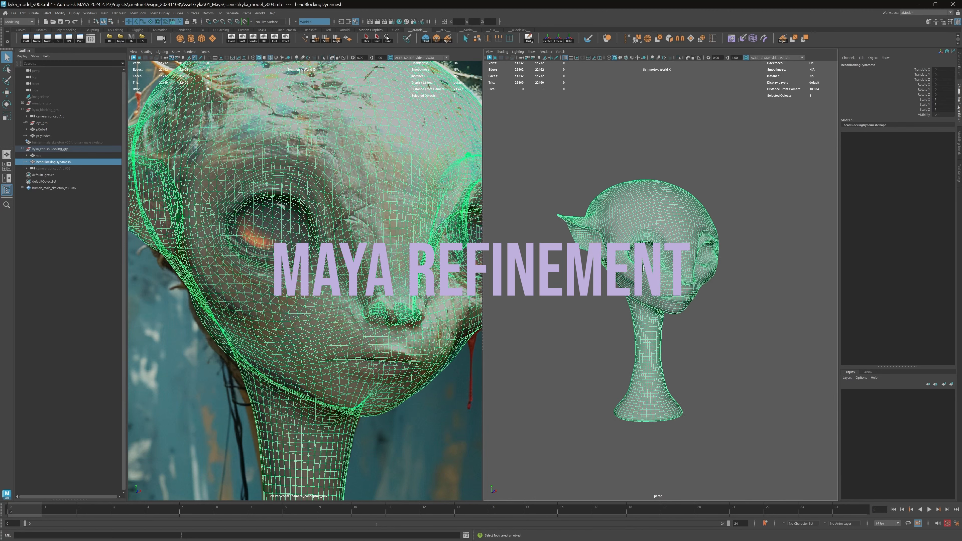
middle_click_drag(643, 268, 611, 232, "alt")
left_click(580, 303)
key("ctrl+r")
left_click_drag(846, 111, 679, 99)
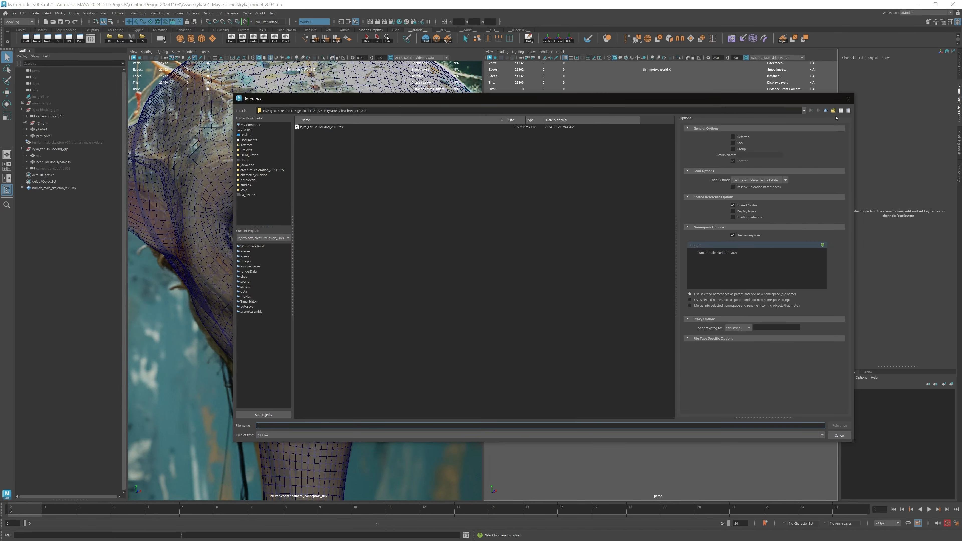
left_click(825, 111)
double_click(302, 138)
double_click(311, 127)
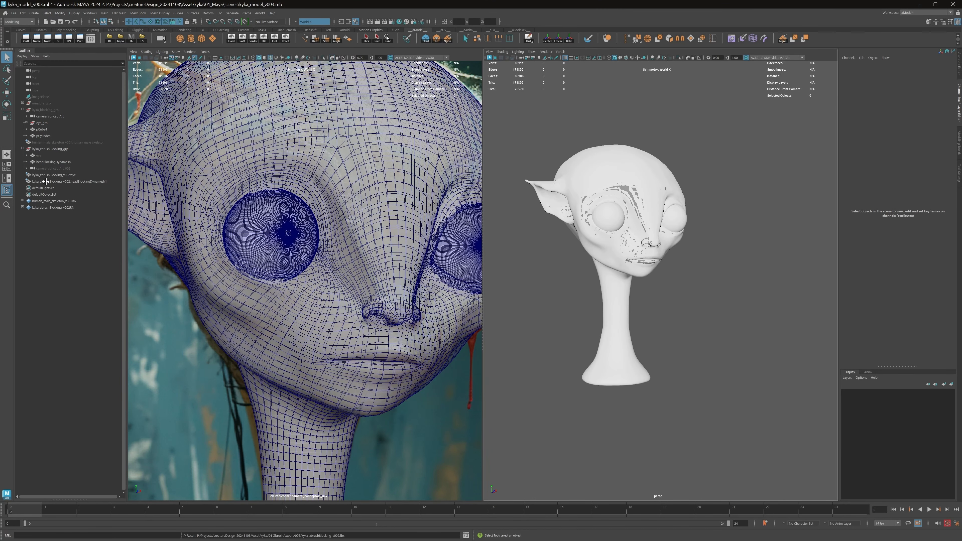
Import the objects from the kyka_zbrushBlocking_v002 reference into the scene.
left_click(64, 175)
right_click(64, 175)
mouse_move(95, 208)
left_click(145, 241)
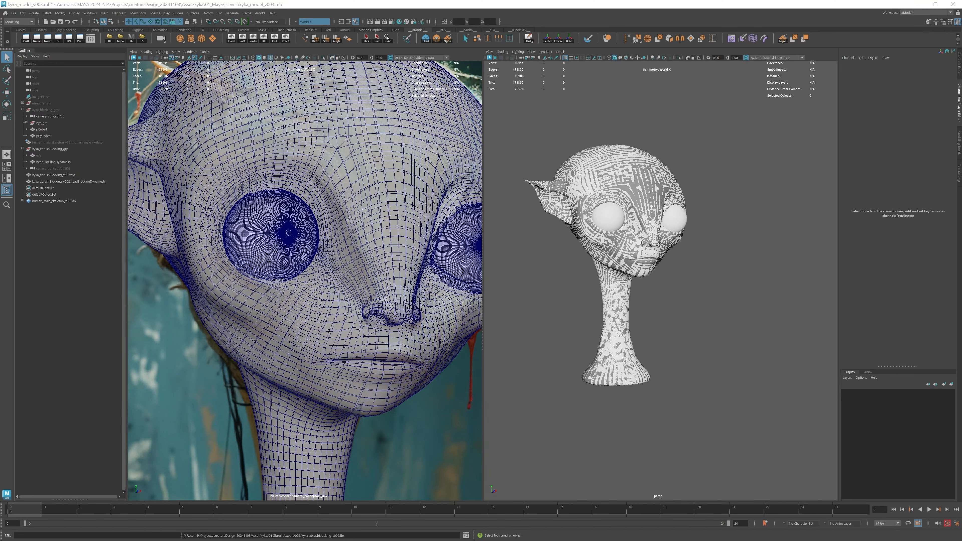
Delete the imported eye mesh that came with the new ZBrush export.
left_click(64, 175)
left_click(67, 177)
key("Delete")
Delete the kyka_zbrushBlocking_v002 namespace and move its contents to the root.
left_click(70, 177)
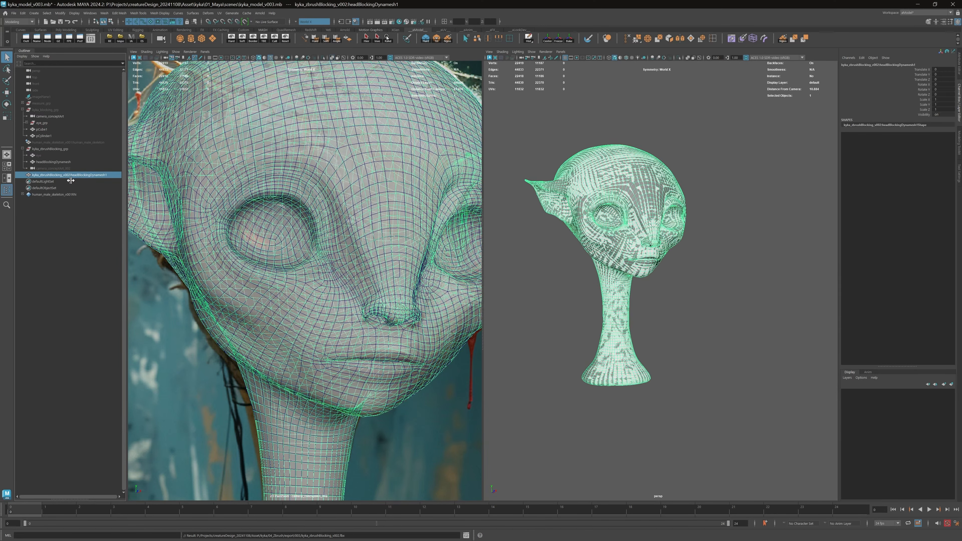
left_click(36, 38)
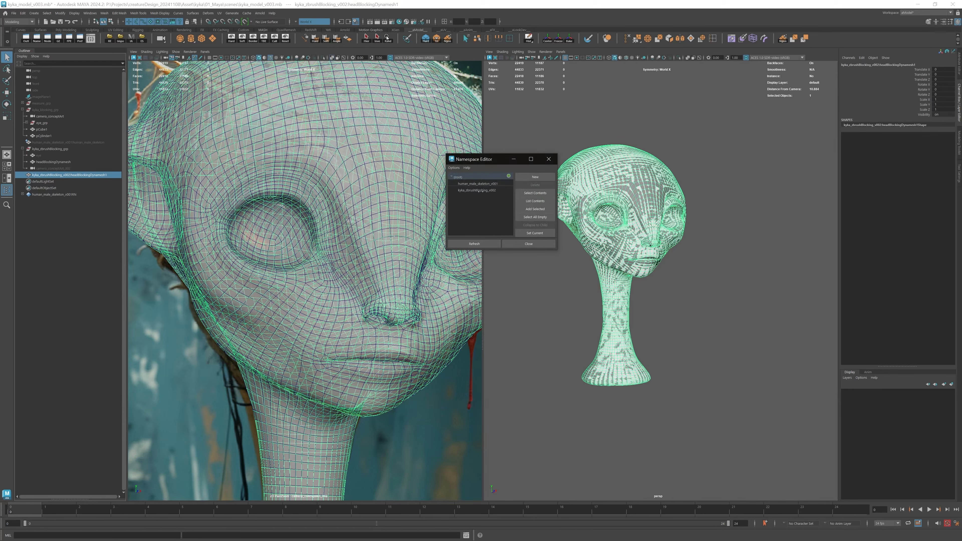
left_click(476, 190)
left_click(534, 185)
left_click(437, 276)
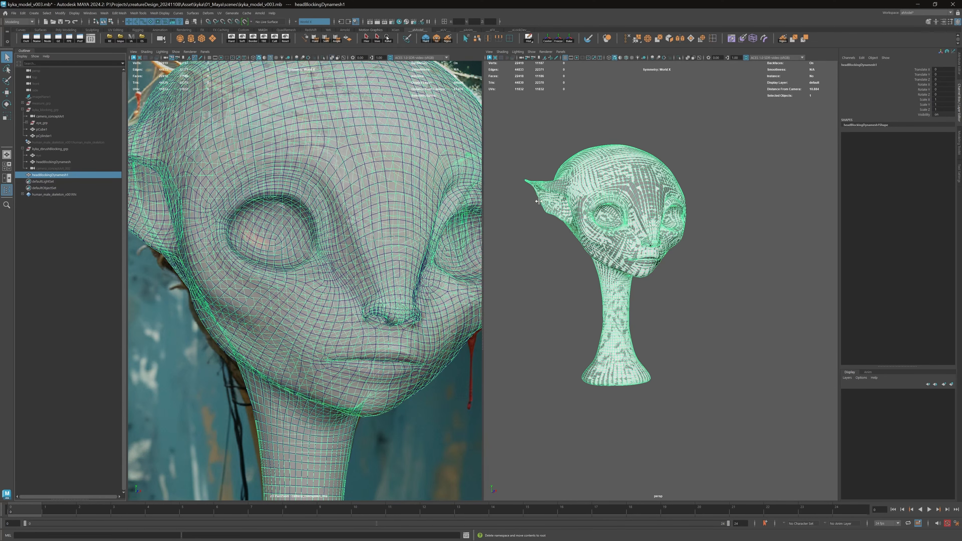
Hide the old headBlockingDynamesh and move headBlockingDynamesh1 into kyka_zbrushBlocking_grp.
left_click(65, 163)
key("h")
left_click(56, 174)
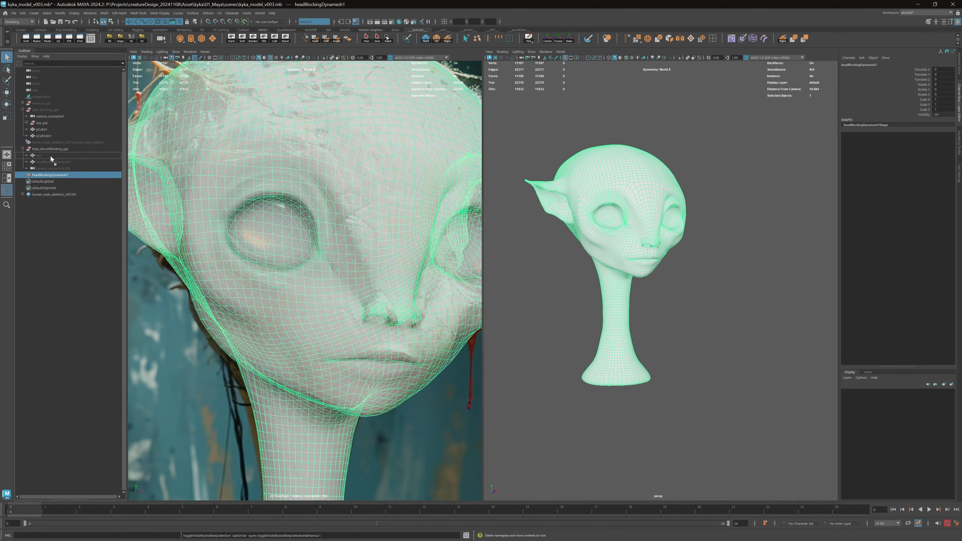
left_click_drag(50, 167, 52, 167)
Replace the imported head's material with an existing default grey material and inspect the mesh in the perspective view.
key("f")
left_click_drag(549, 213, 608, 221, "alt")
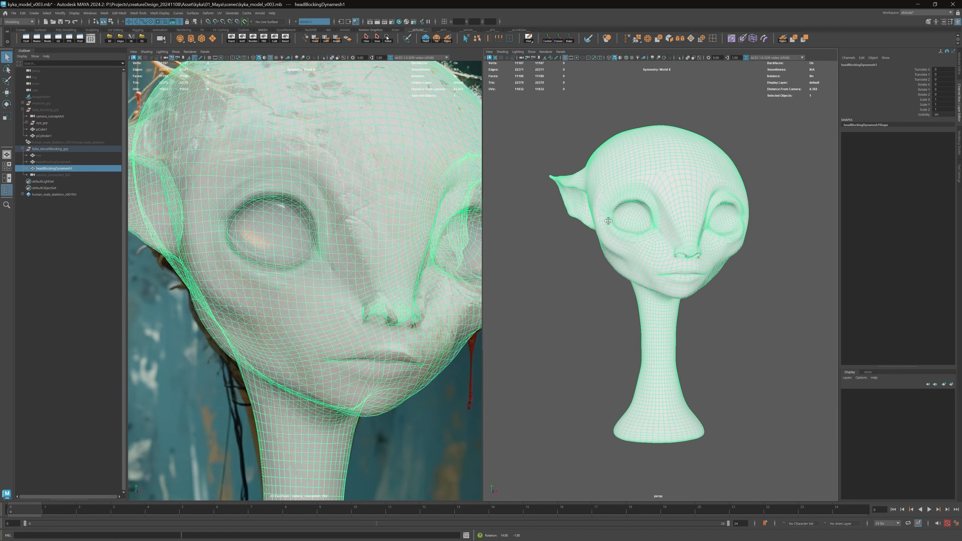
right_click_drag(600, 185, 648, 367)
left_click(632, 317)
left_click_drag(632, 317, 641, 261, "alt")
scroll(649, 296, "up", 3)
left_click(644, 287)
right_click_drag(642, 262, 602, 250, "alt")
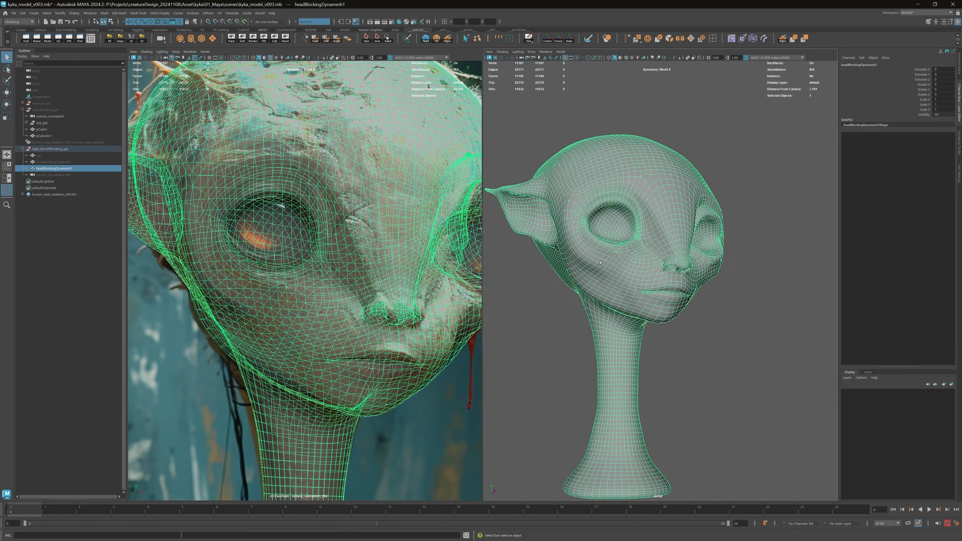
left_click_drag(602, 250, 596, 257, "alt")
Toggle backface culling on the head mesh and leave it with its back faces culled.
left_click(274, 38)
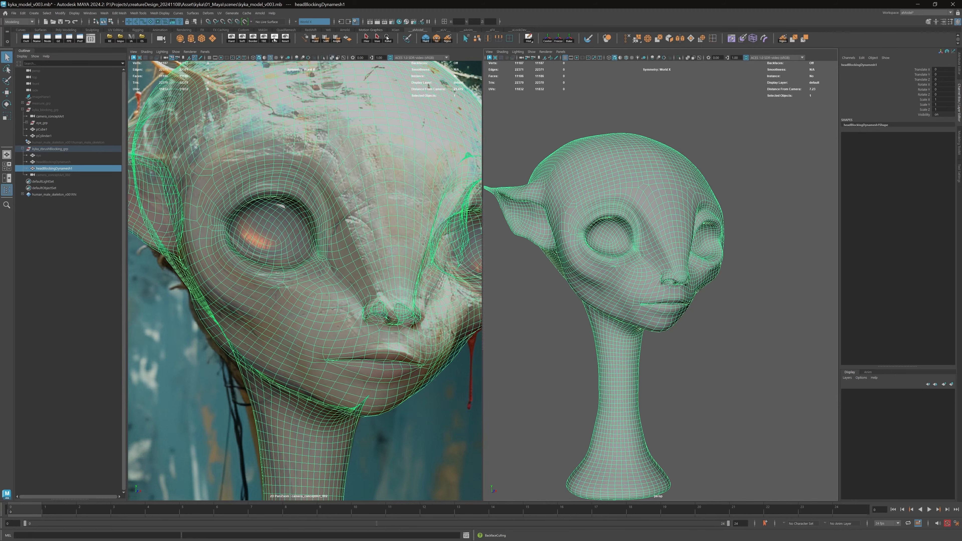
left_click(275, 38)
left_click(274, 38)
left_click(274, 39)
left_click(275, 38)
left_click(275, 39)
left_click(275, 38)
Open Hypershade beside the head and delete the unused nodes, including the imported eye and head materials.
left_click_drag(526, 141, 546, 127, "alt")
left_click(399, 22)
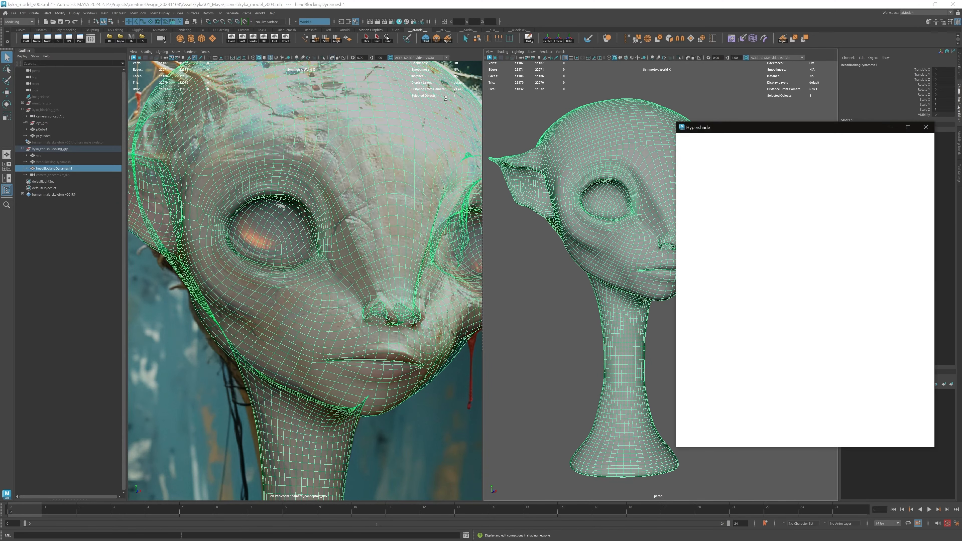
left_click_drag(758, 125, 358, 120)
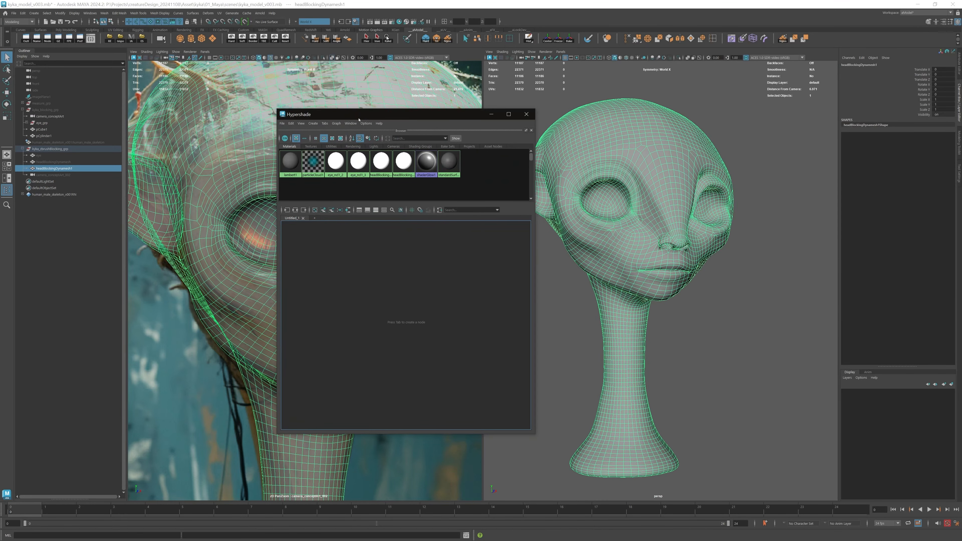
left_click(291, 123)
left_click(311, 138)
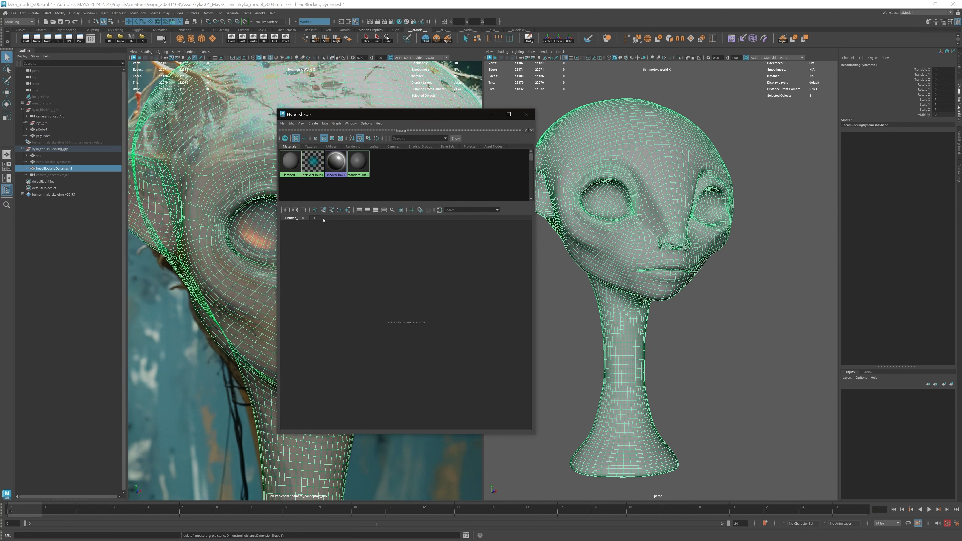
Create a Lambert material and name it color_01.
left_click(314, 124)
mouse_move(319, 135)
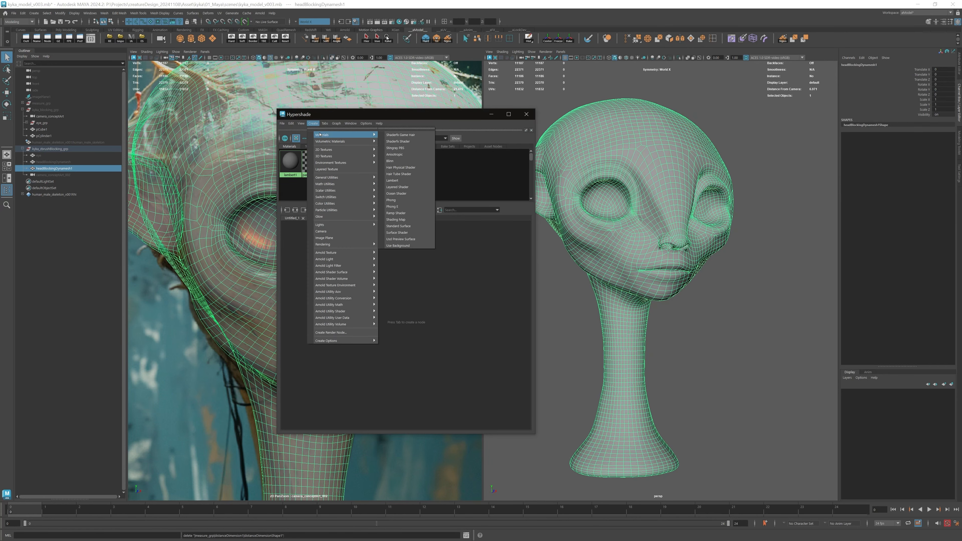
left_click(392, 180)
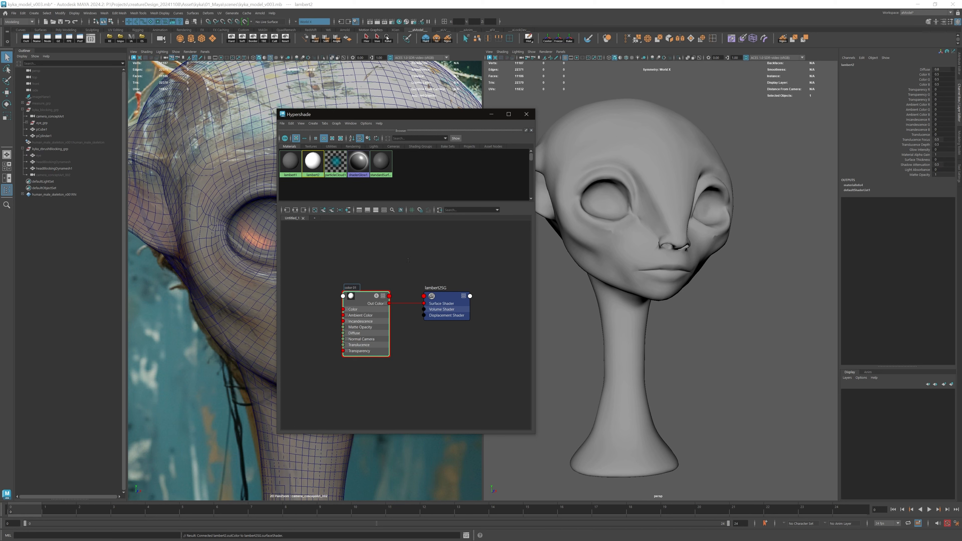
key("Return")
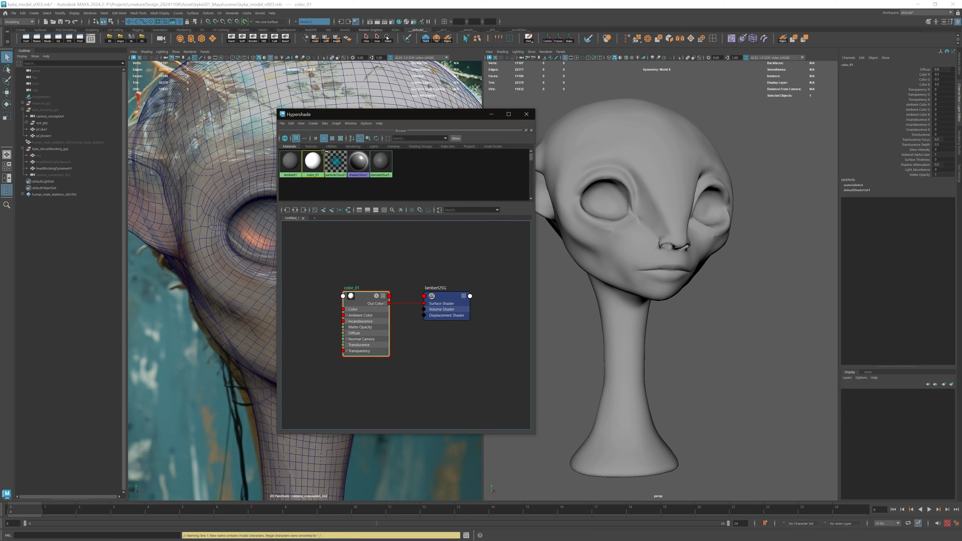
Duplicate the color_01 material repeatedly to make color_02 through color_06.
left_click(290, 123)
mouse_move(334, 193)
left_click(389, 192)
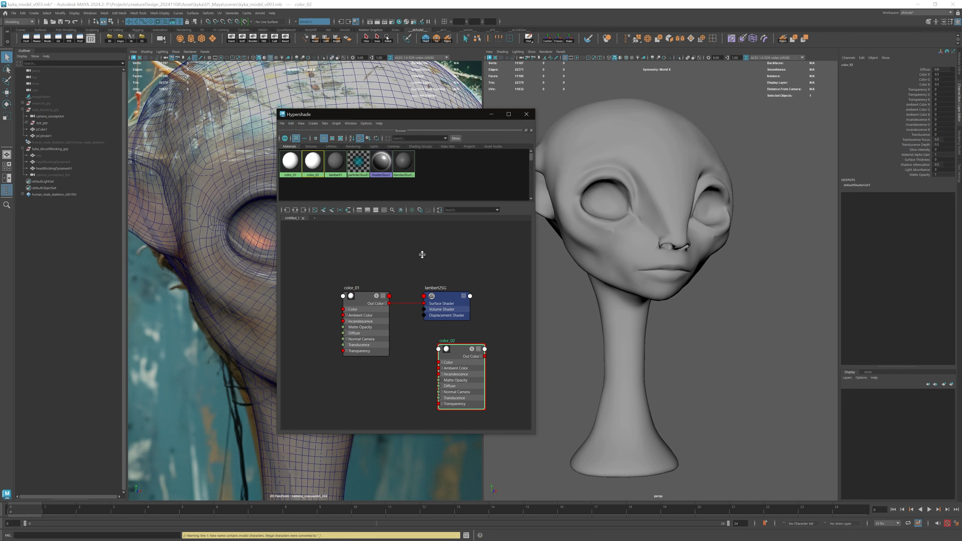
key("ctrl+d")
key("ctrl+d")
key("ctrl+d")
key("ctrl+d")
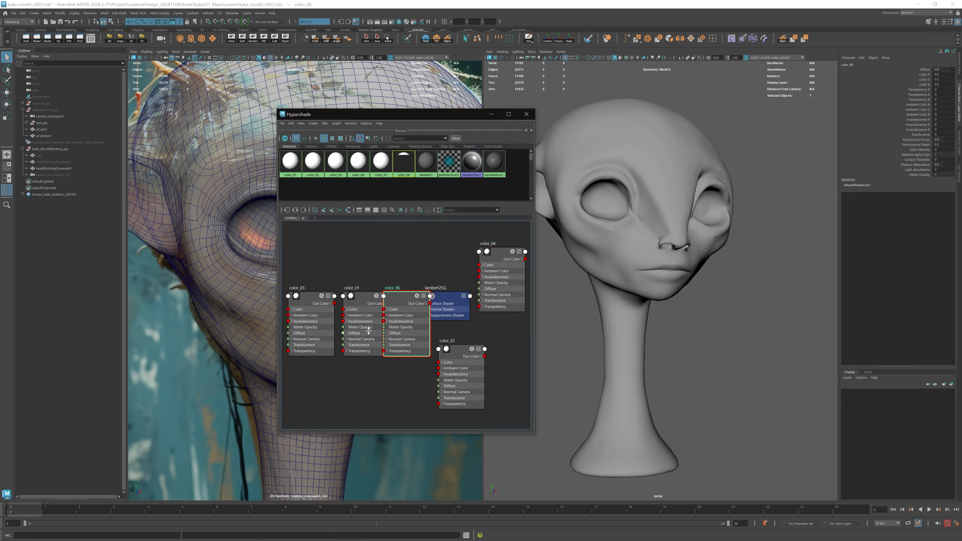
Spread out the overlapping color material nodes in the Hypershade graph, stack them in a column and select color_01.
left_click_drag(393, 306, 374, 253)
left_click(342, 237)
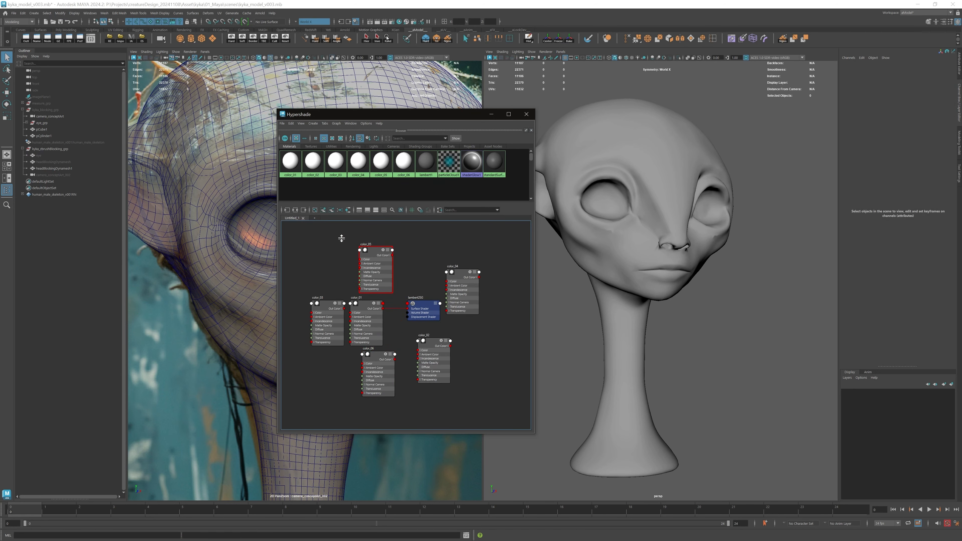
left_click(340, 211)
middle_click_drag(401, 244, 398, 254, "alt")
mouse_move(440, 233)
left_mouse_down()
mouse_move(388, 255)
mouse_move(418, 254)
left_mouse_up()
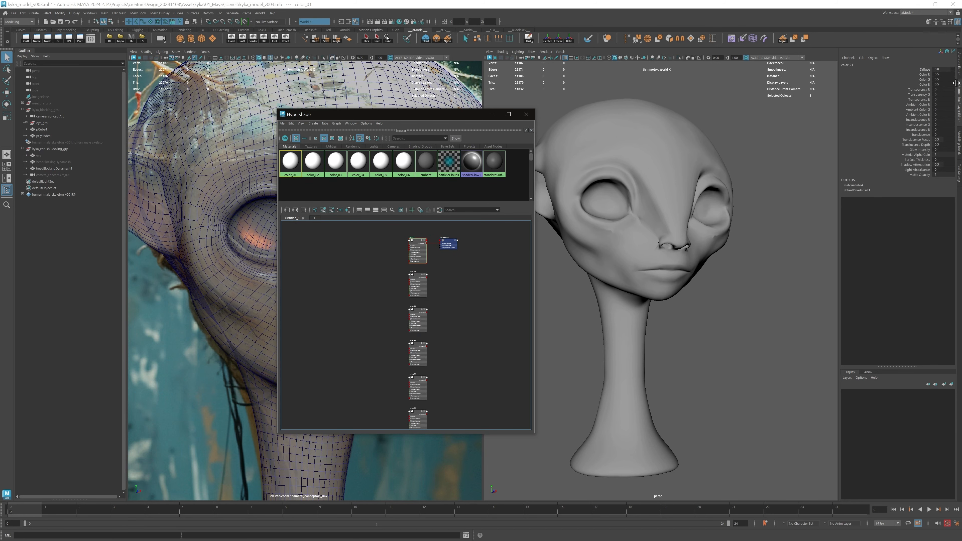
Show the attributes of the color_01 material and set its color to orange.
left_click(958, 71)
middle_click_drag(624, 138, 636, 143, "alt")
right_click_drag(637, 143, 647, 146, "alt")
left_click_drag(646, 145, 662, 157, "alt")
left_click(809, 133)
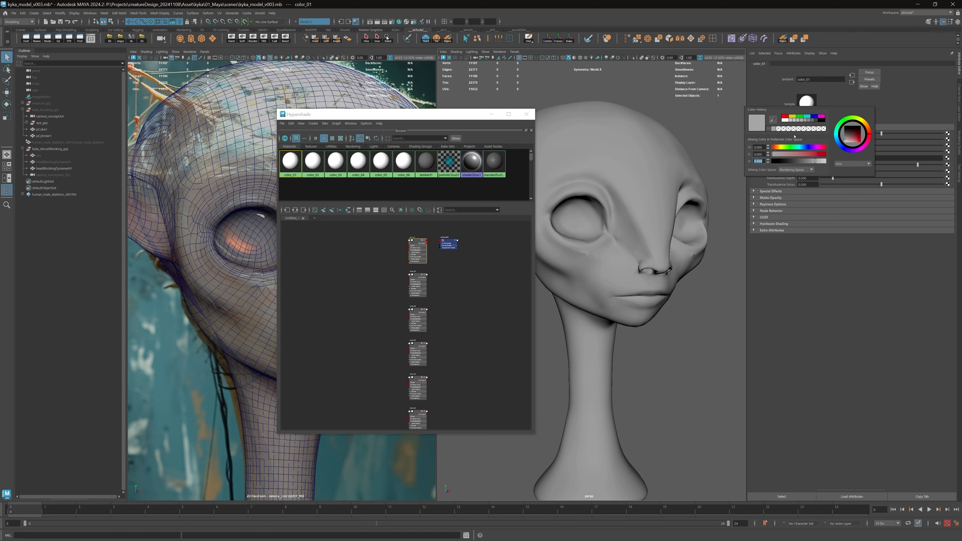
left_click_drag(864, 130, 867, 126)
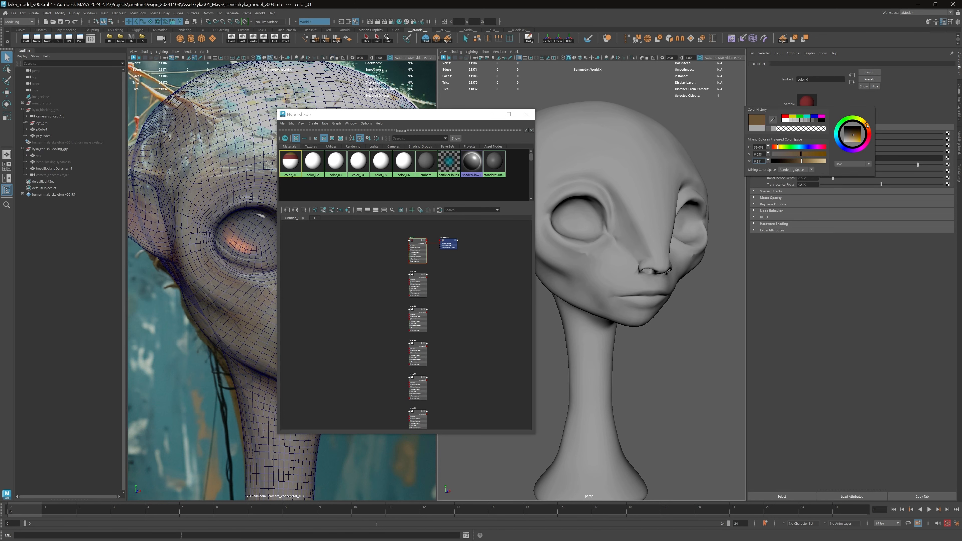
left_click(855, 139)
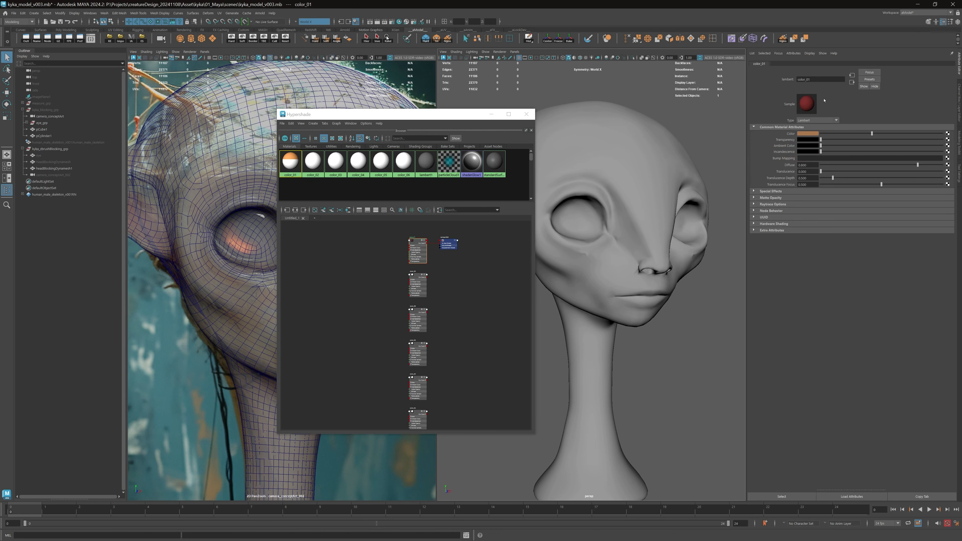
Select the lip faces of the head as a UV shell and assign the color_01 material to them.
left_click_drag(420, 114, 378, 113)
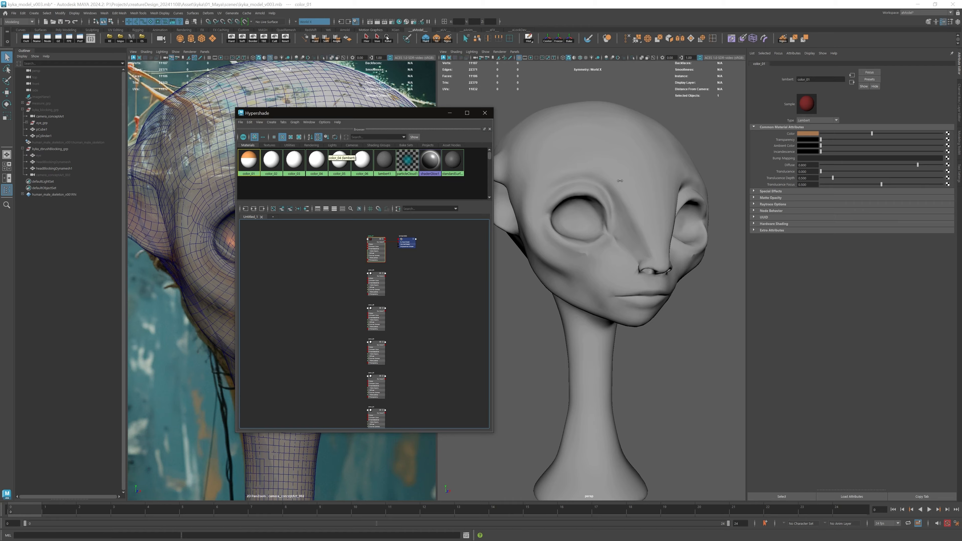
left_click(647, 201)
right_click_drag(648, 202, 692, 223)
left_click_drag(653, 210, 645, 201, "alt")
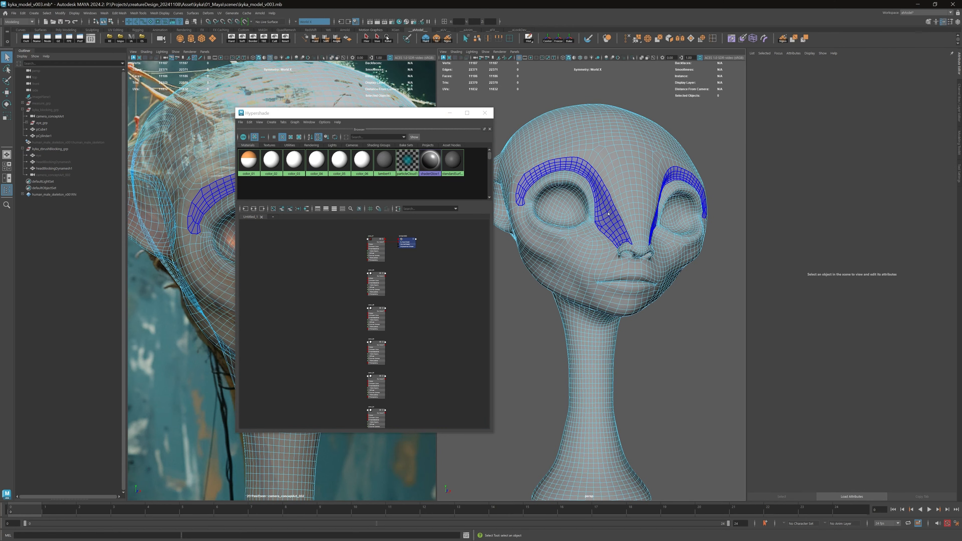
left_click(636, 281)
right_click_drag(251, 159, 250, 143)
left_click(262, 138)
left_click(254, 138)
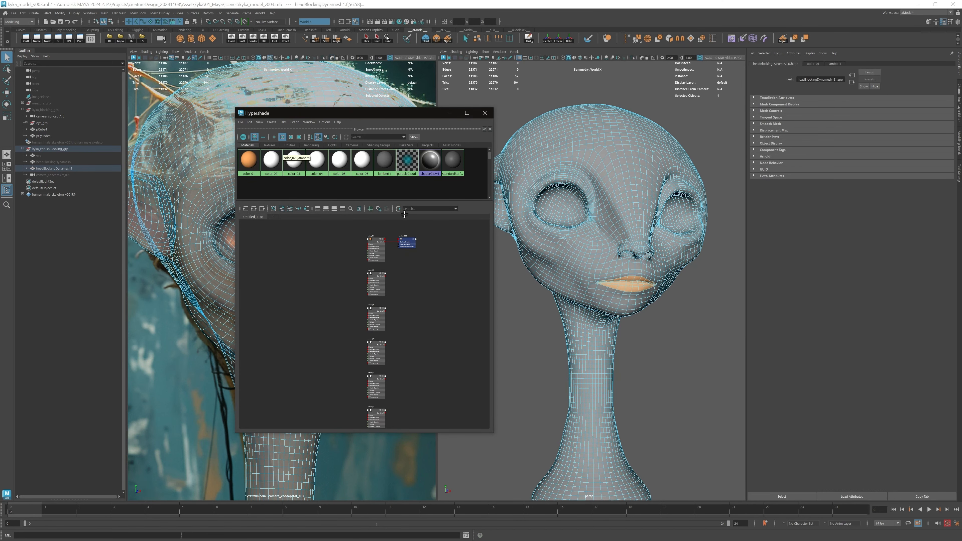
left_click(530, 330)
left_click_drag(537, 322, 591, 289, "alt")
right_click_drag(590, 289, 652, 259, "alt")
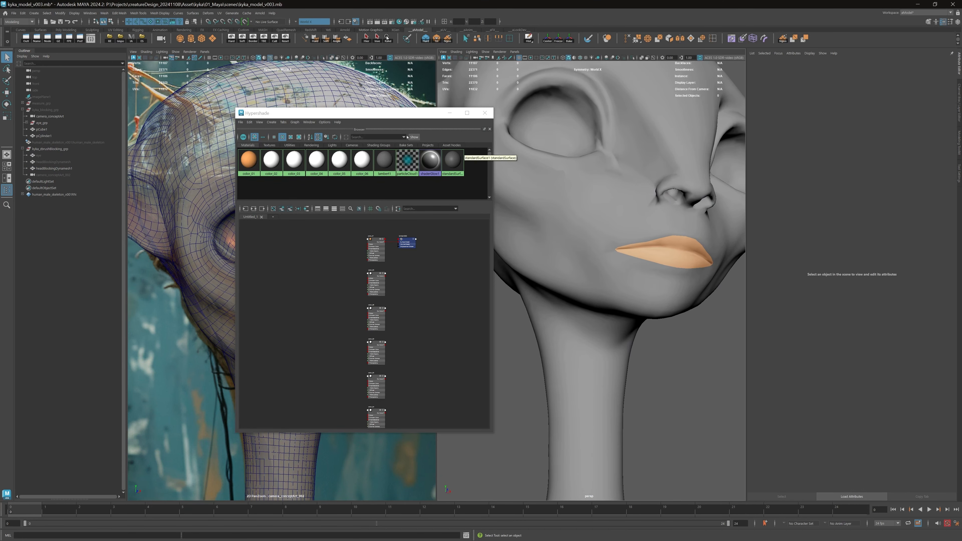
Assign the color_02 material to the brow shells running over the eyes and down the sides of the nose.
mouse_move(387, 119)
left_mouse_down()
mouse_move(582, 119)
mouse_move(369, 119)
left_mouse_up()
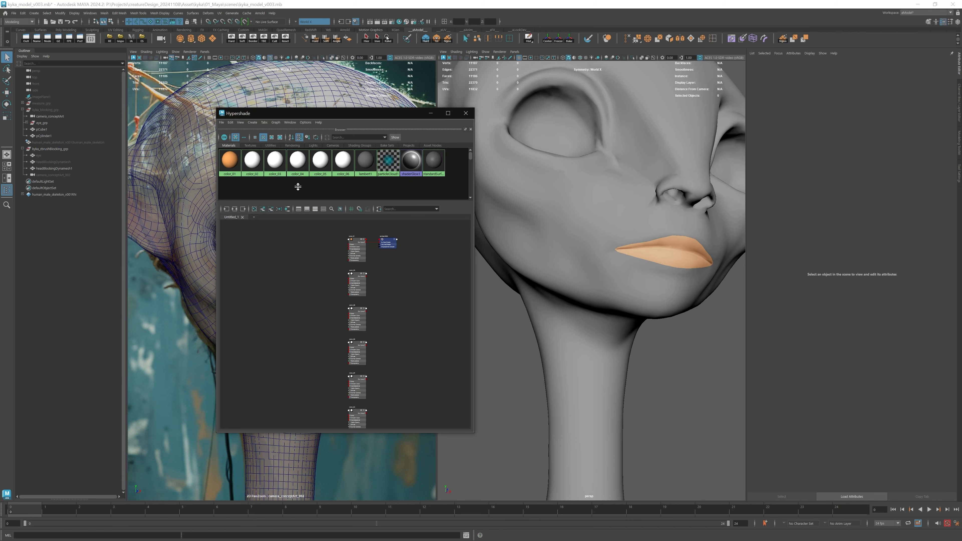
left_click_drag(640, 190, 644, 203, "alt")
mouse_move(643, 203)
right_mouse_down("alt")
mouse_move(627, 189)
mouse_move(657, 204)
right_mouse_up("alt")
left_click(645, 191)
right_click_drag(253, 167, 254, 145)
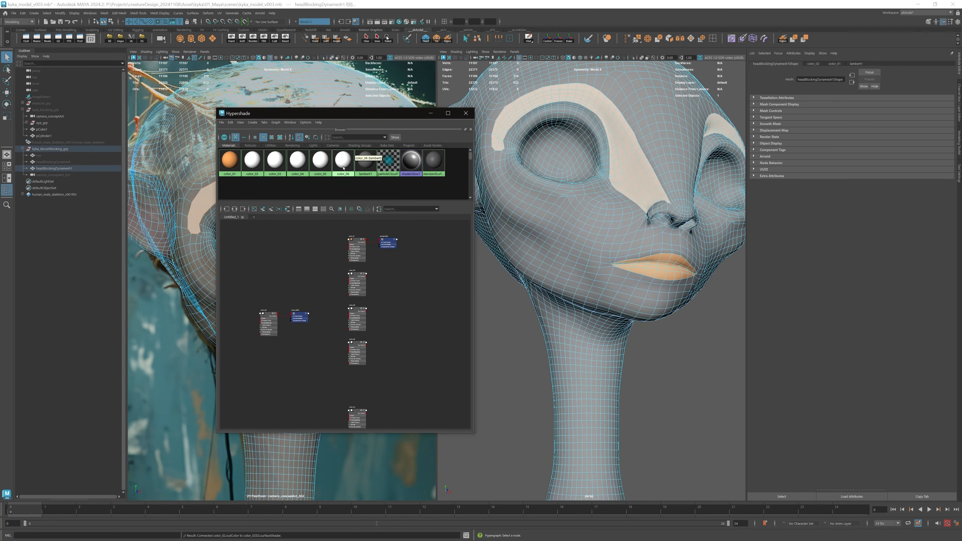
Set the color of the color_02 material to a muted blue.
left_click(245, 171)
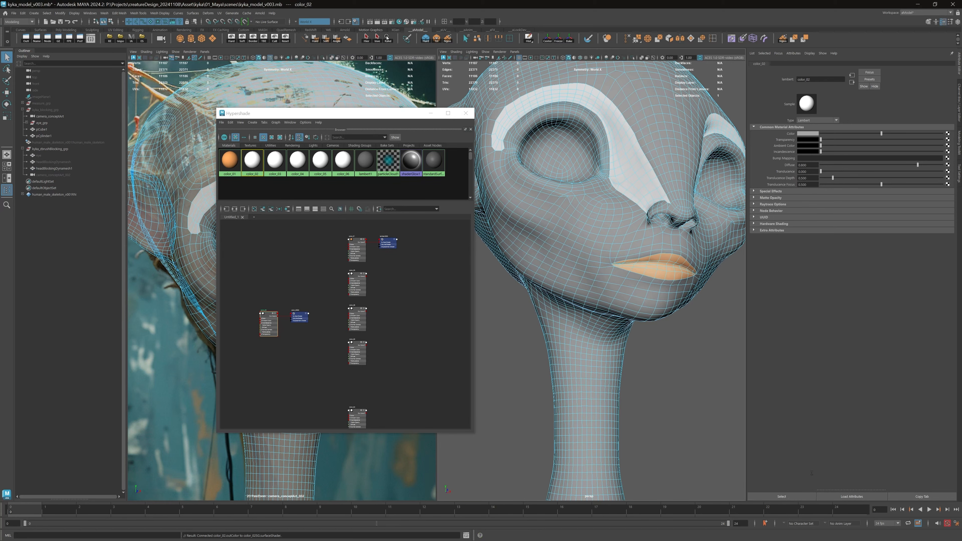
left_click(806, 133)
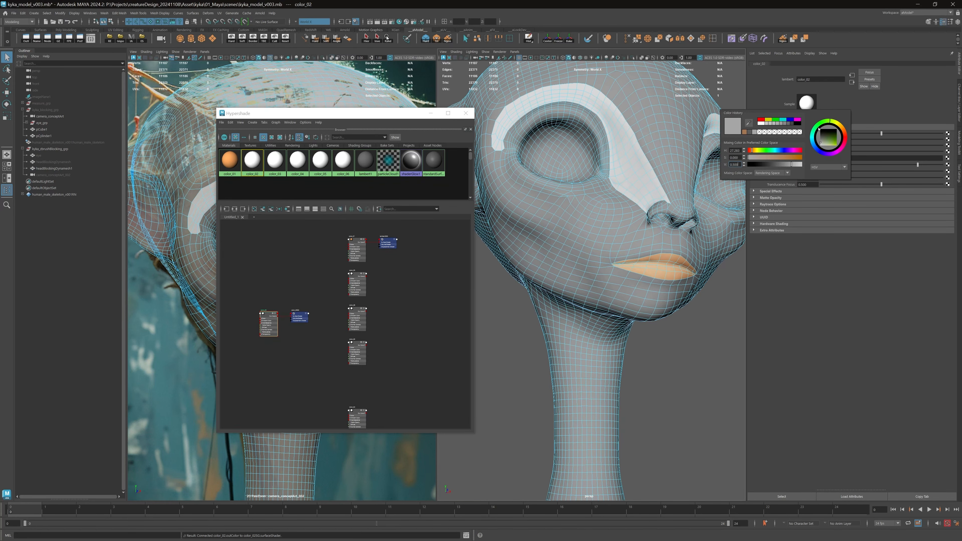
left_click_drag(820, 142, 828, 141)
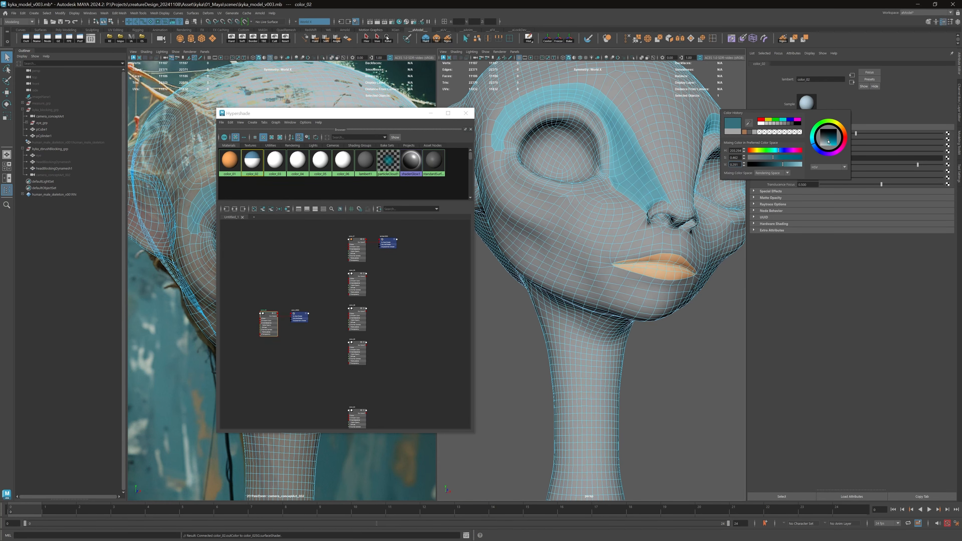
left_click(697, 296)
Select the upper eyelid shells of the head and assign the color_03 material to them.
middle_click_drag(676, 164, 659, 217, "alt")
left_click(659, 217)
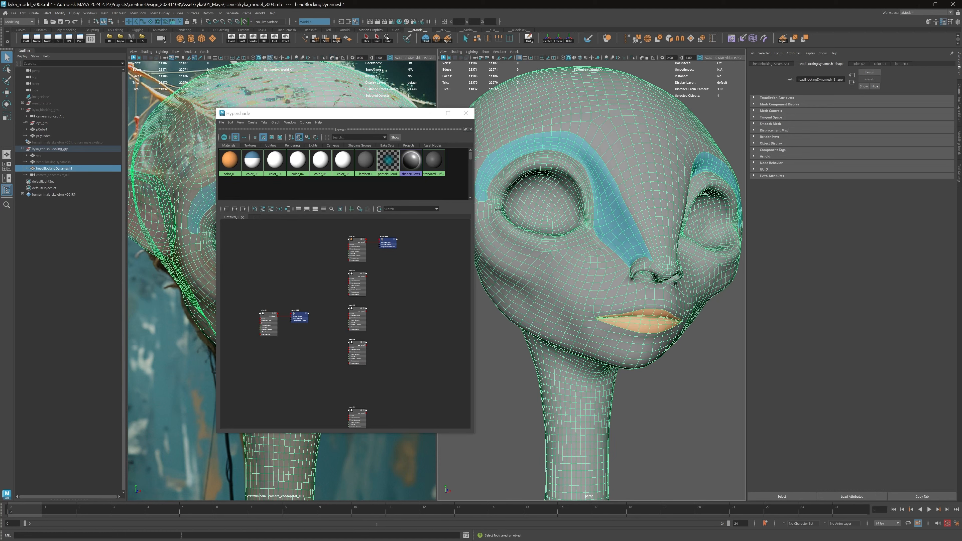
right_click_drag(582, 177, 625, 193)
left_click(577, 167)
right_click_drag(277, 164, 277, 144)
Set the color of the color_03 material to magenta.
left_click(276, 162)
left_click(805, 134)
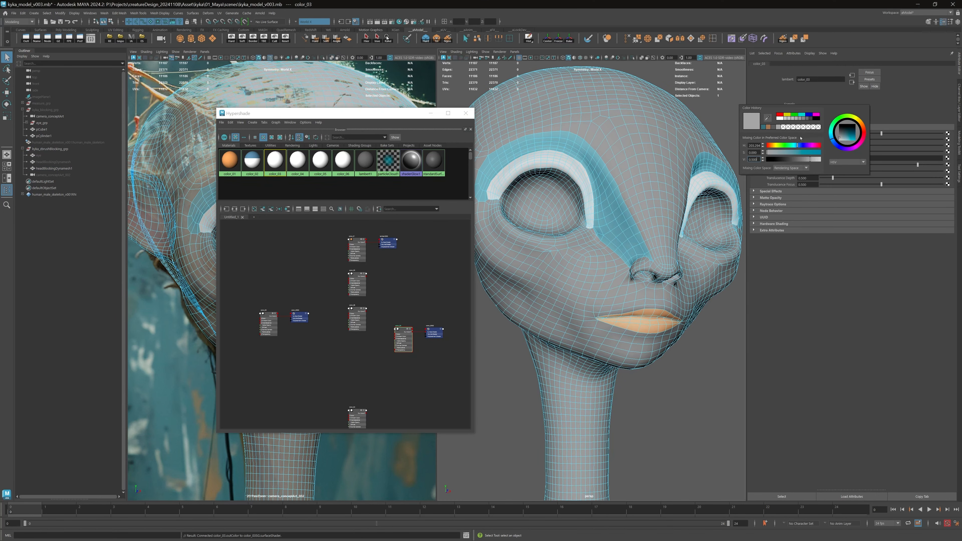
left_click(857, 130)
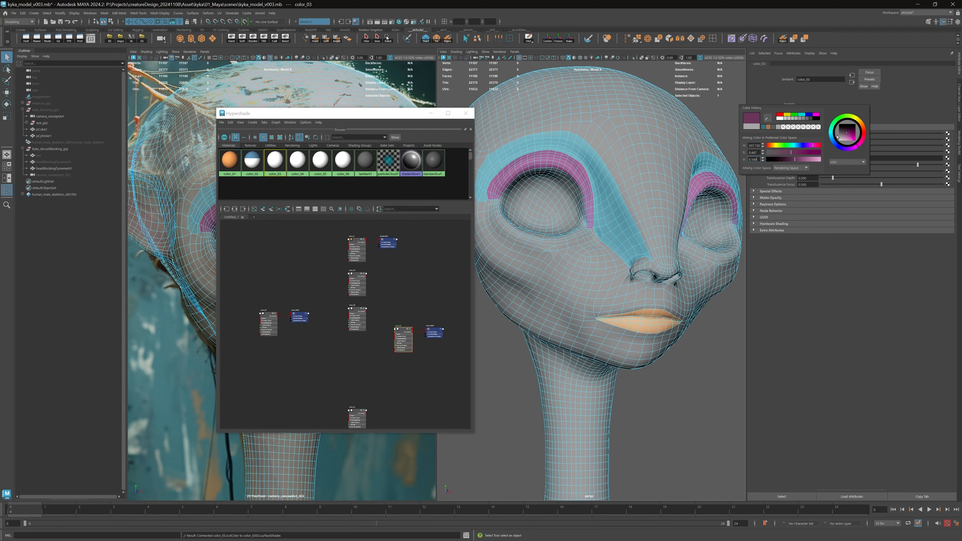
left_click_drag(837, 137, 847, 136)
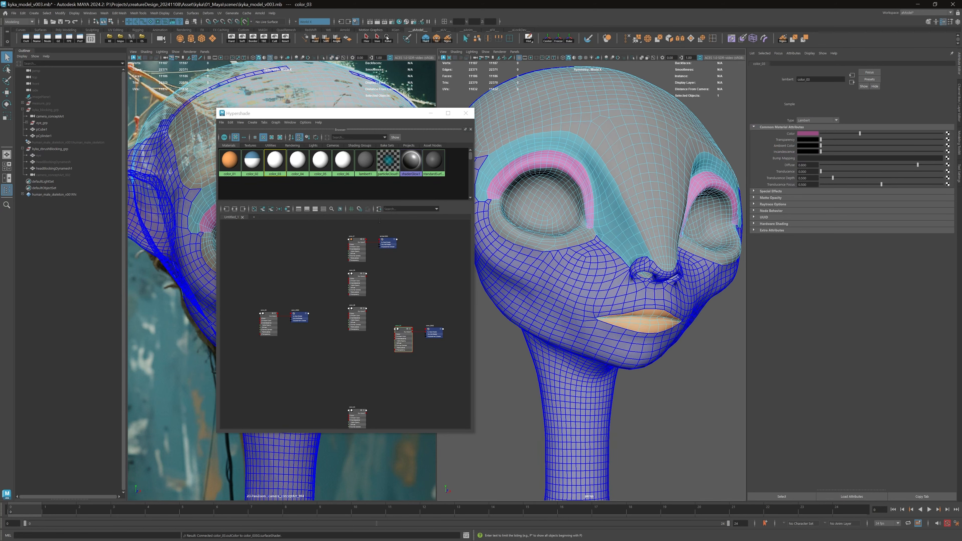
Select the forehead and nose bridge shell and assign the color_04 material to it.
left_click(424, 276)
right_click_drag(567, 255, 589, 272)
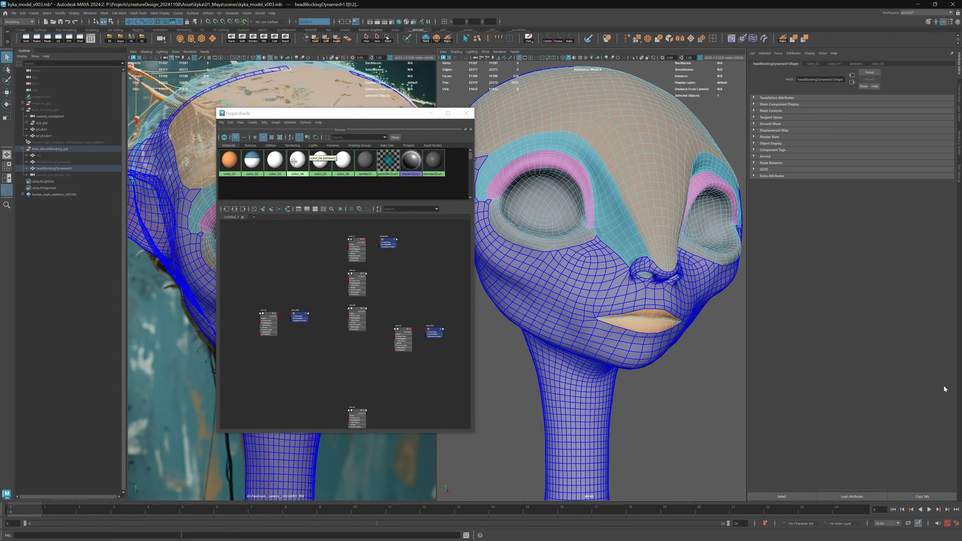
right_click_drag(293, 162, 294, 143)
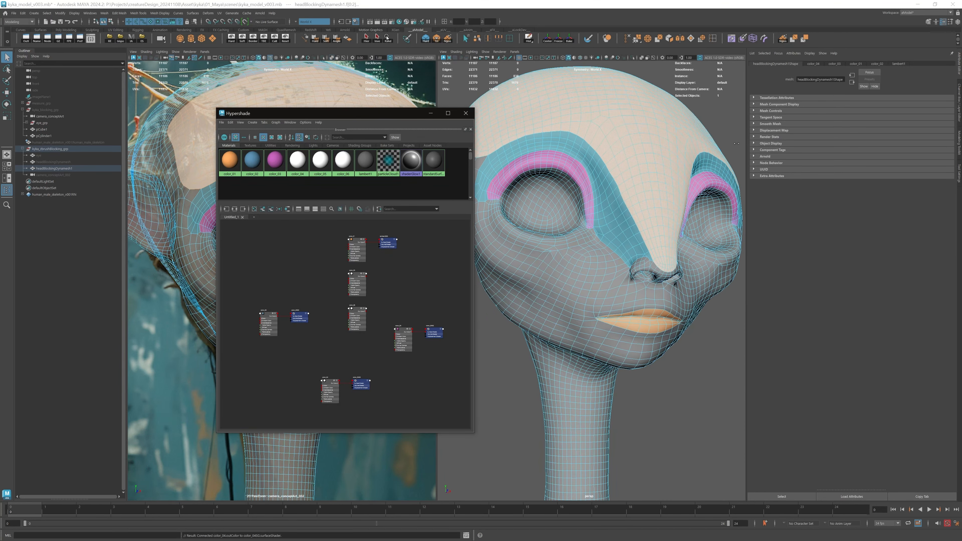
Set the color of the color_04 material to green.
left_click(496, 341)
left_click(297, 162)
left_click(807, 133)
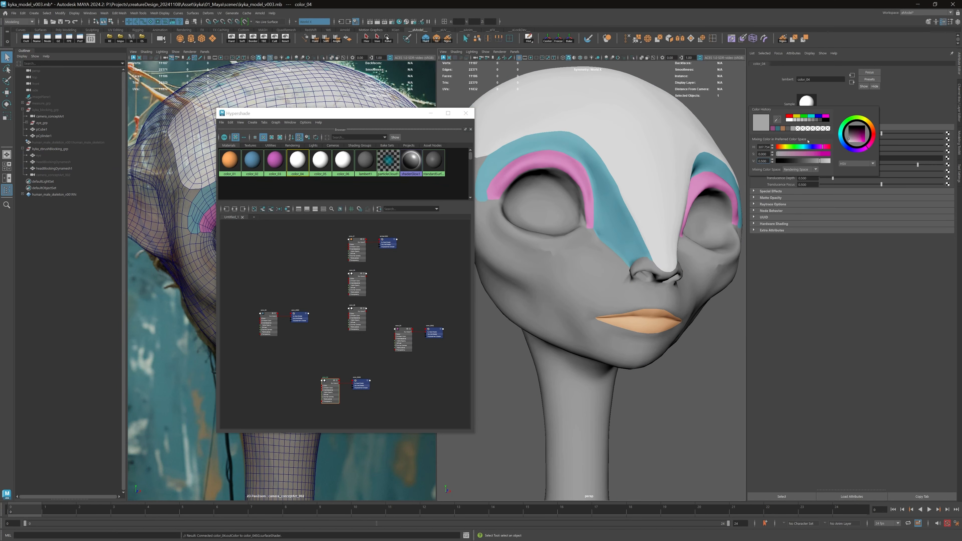
left_click(855, 135)
left_click_drag(870, 123, 845, 122)
left_click_drag(681, 143, 664, 148, "alt")
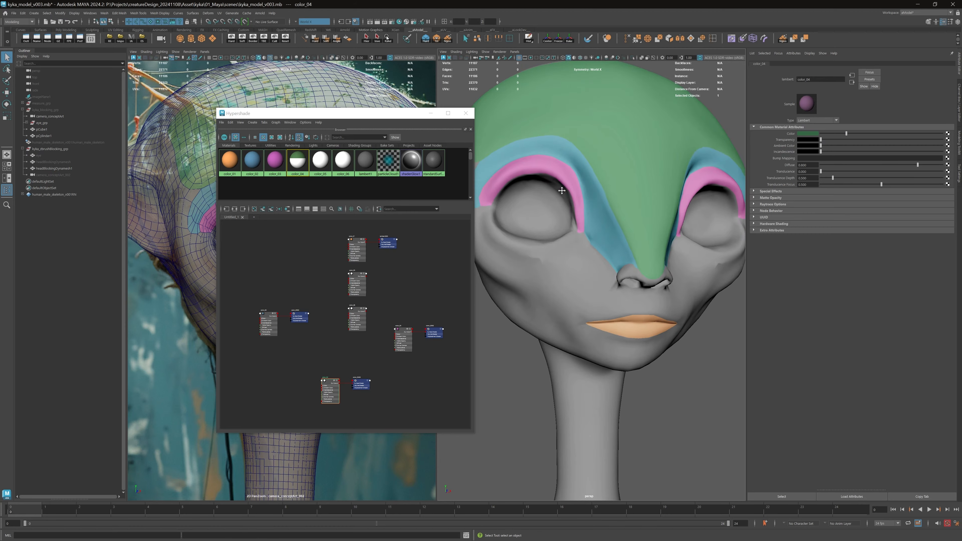
Select the inner eye socket faces and assign the color_05 material to them.
right_click_drag(547, 191, 548, 207)
left_click(548, 207)
right_click_drag(321, 158, 321, 141)
left_click_drag(531, 288, 548, 284, "alt")
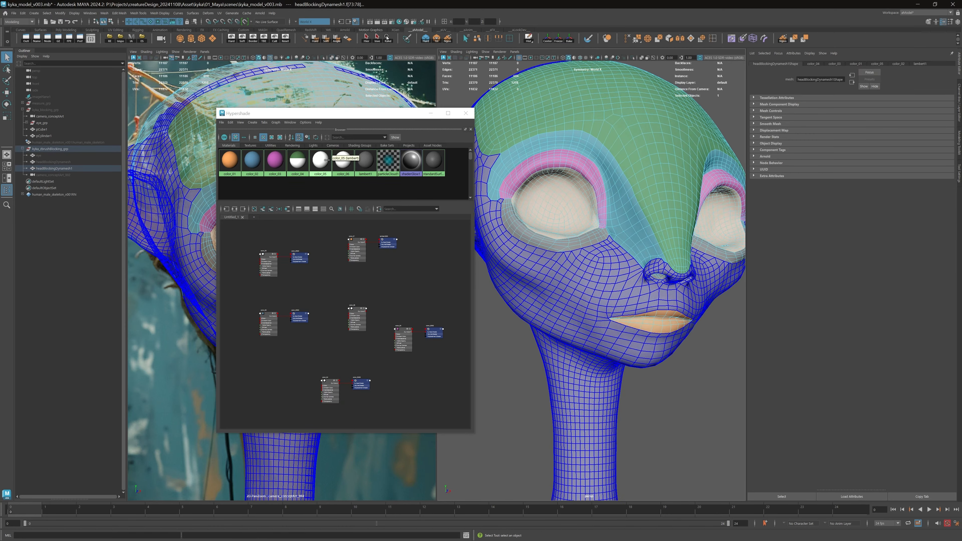
Set the color of the color_05 material to a muted yellow.
left_click(321, 159)
left_click(808, 134)
left_click(860, 137)
left_click(666, 191)
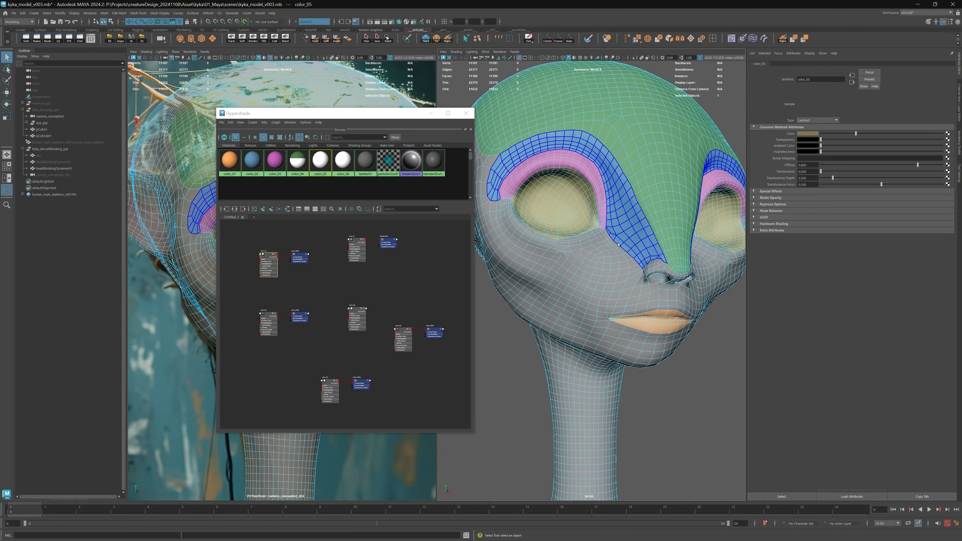
Close the Hypershade and examine the color assignments around the eye socket up close.
right_click_drag(666, 191, 606, 171, "alt")
left_click(606, 159)
mouse_move(590, 159)
left_mouse_down("alt")
mouse_move(620, 159)
mouse_move(579, 159)
left_mouse_up("alt")
left_click_drag(418, 114, 752, 136)
left_click_drag(639, 131, 384, 121)
left_click(513, 125)
right_click_drag(576, 195, 649, 235, "alt")
left_click_drag(649, 235, 610, 261, "alt")
right_click_drag(610, 262, 669, 274, "alt")
key("ctrl+z")
key("shift+z")
left_click_drag(682, 284, 669, 278, "alt")
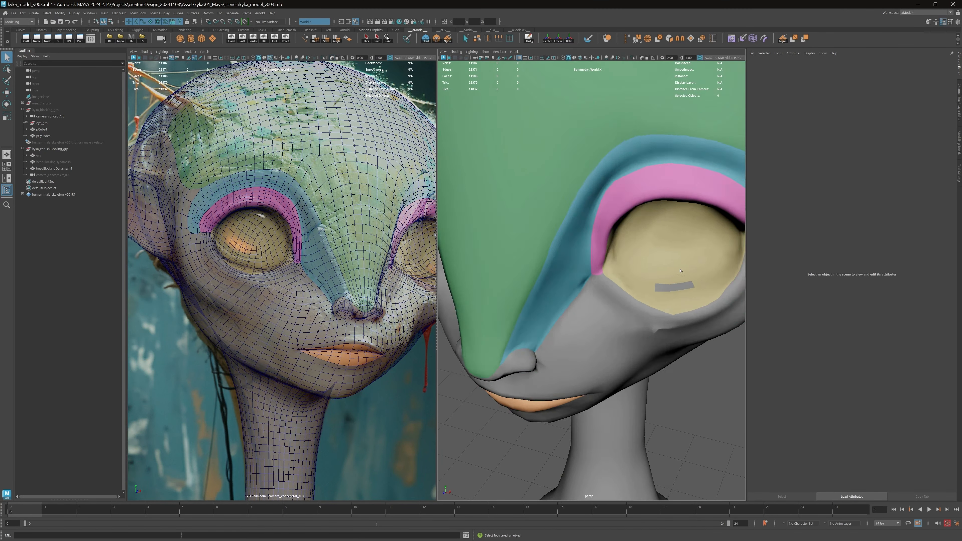
Switch the reference viewport to the UV Editor and display the head's UV shells.
left_click(672, 289)
key("F11")
left_click(671, 289)
left_click(205, 51)
mouse_move(227, 85)
left_click(282, 153)
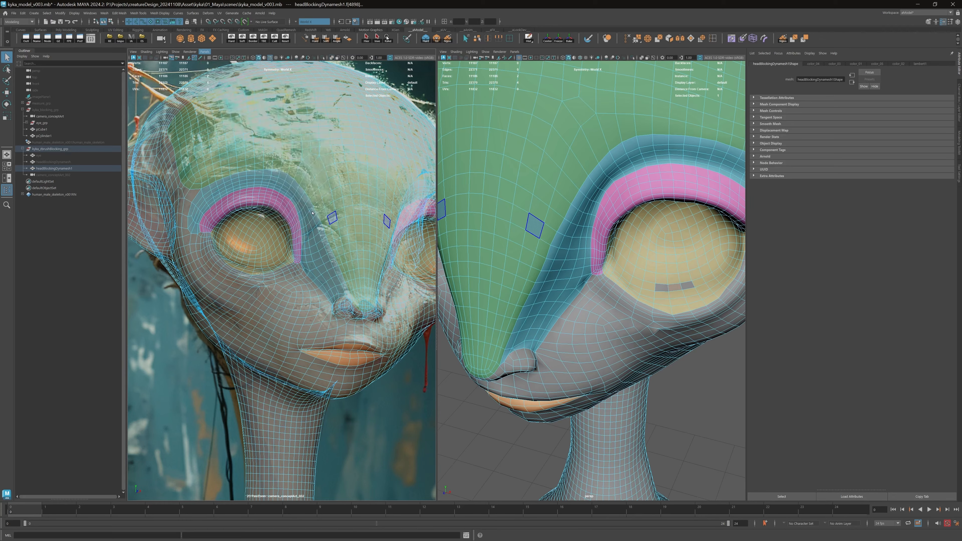
double_click(657, 265)
middle_click_drag(350, 281, 314, 295, "alt")
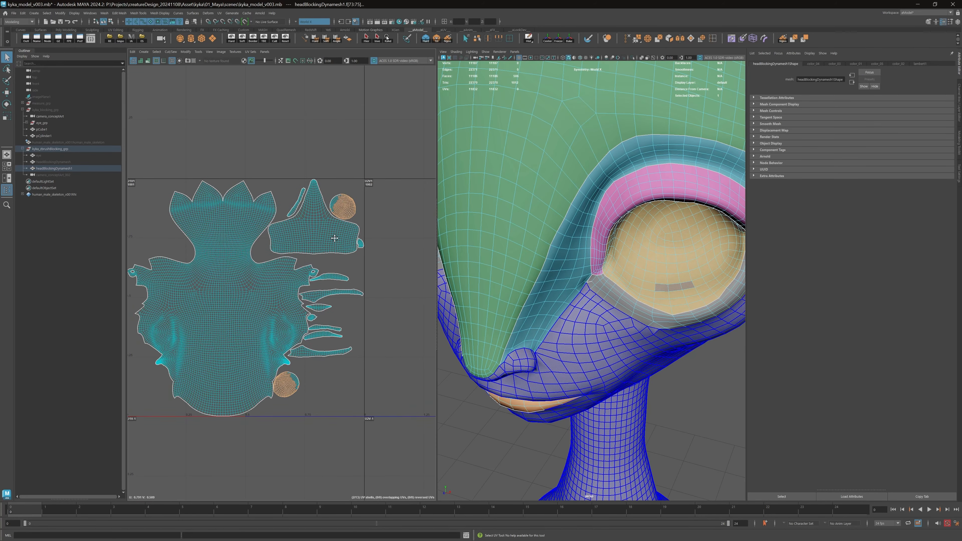
Select all faces of the inner eye socket shells and reassign the color_05 material to cover the gray patch.
left_click_drag(492, 266, 581, 248, "alt")
right_click_drag(340, 211, 383, 329, "alt")
key("ctrl+F12")
key("ctrl+F11")
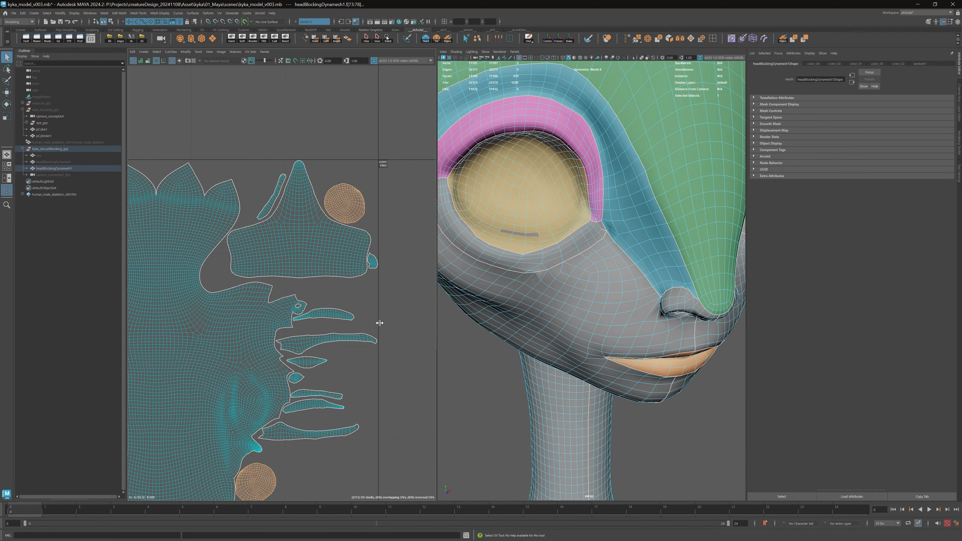
left_click(398, 296)
left_click_drag(519, 266, 501, 279, "alt")
double_click(517, 244)
key("shift+period")
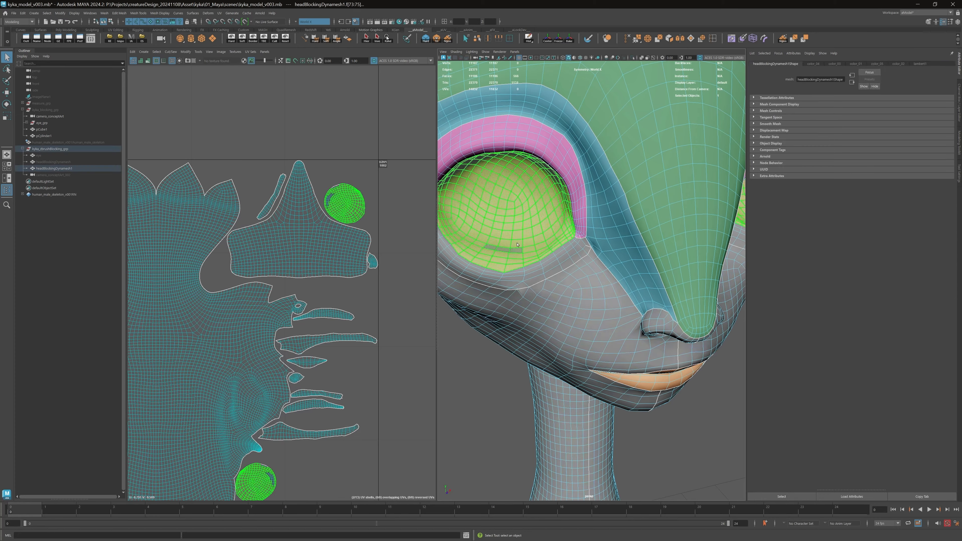
right_click_drag(518, 244, 496, 224, "alt")
left_click(399, 21)
right_click_drag(401, 172, 402, 151)
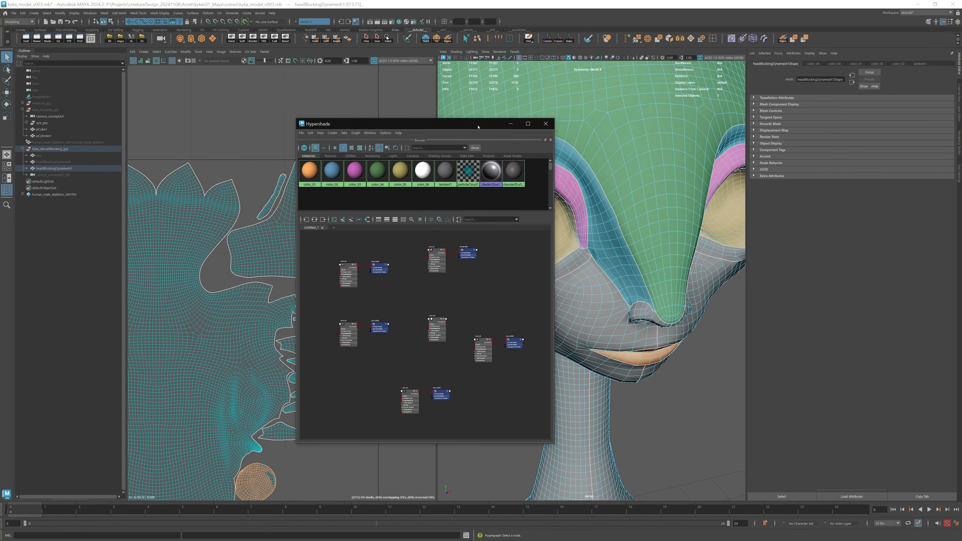
Move the Hypershade aside, close it and examine the colored eye area and UV borders on the head.
left_click_drag(478, 127, 296, 124)
left_click(484, 386)
left_click_drag(549, 178, 534, 161, "alt")
left_click(364, 121)
left_click(483, 183)
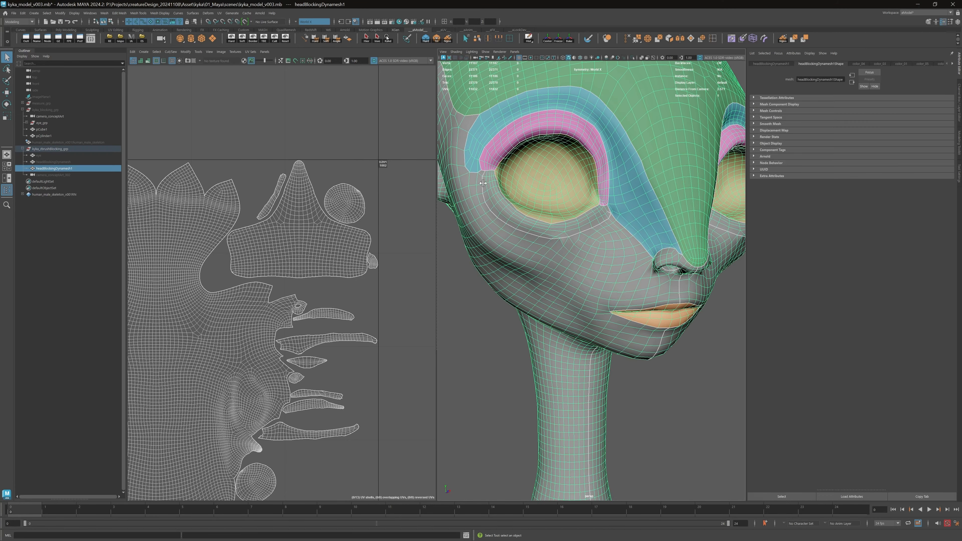
left_click(483, 379)
right_click_drag(561, 258, 579, 249, "alt")
left_click(576, 242)
left_click_drag(576, 237, 595, 241, "alt")
right_click_drag(595, 241, 568, 219, "alt")
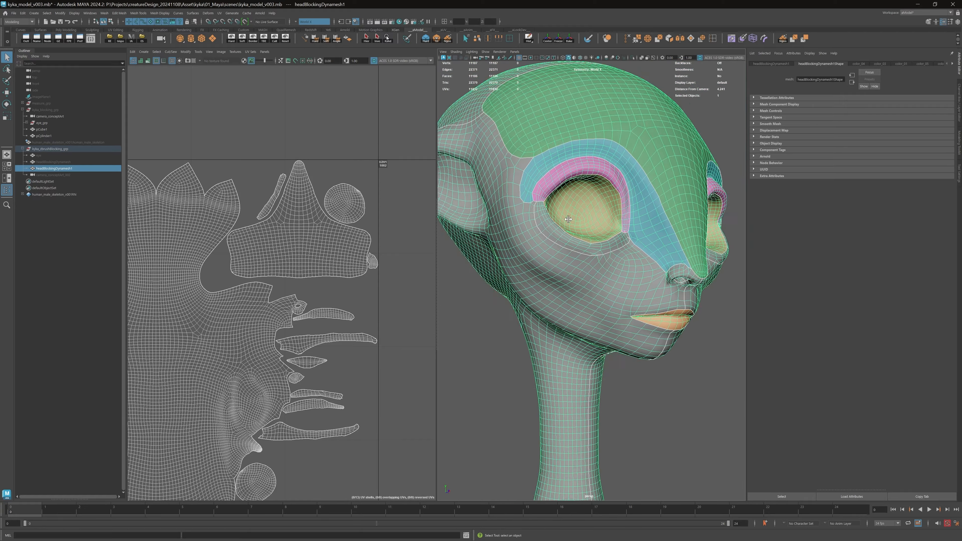
Select the lower eyelid shells of the head and assign the color_06 material to them.
left_click_drag(571, 220, 560, 226, "alt")
right_click_drag(526, 229, 549, 231)
left_click(523, 236)
left_click(399, 21)
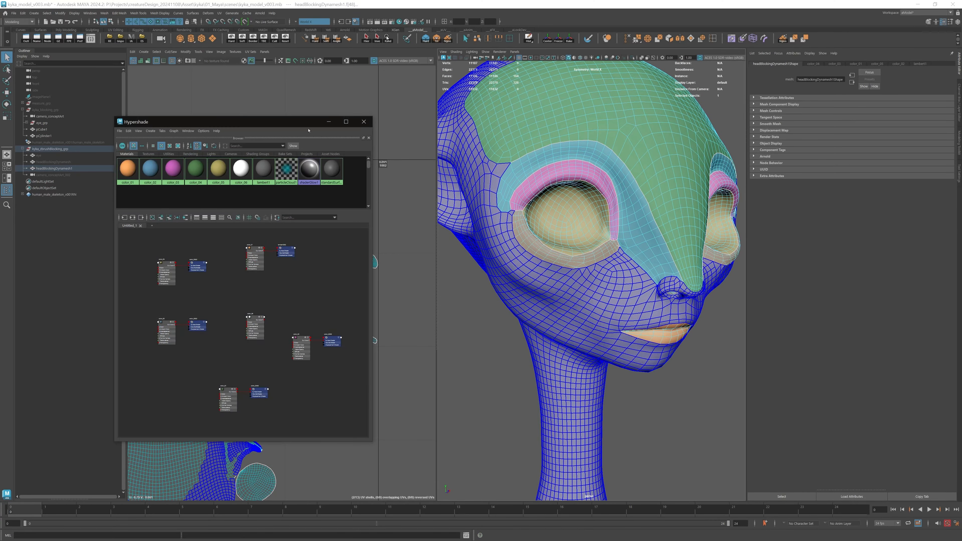
right_click_drag(238, 167, 239, 153)
Set the color of the color_06 material to violet and clear the selection.
left_click(241, 168)
left_click(807, 133)
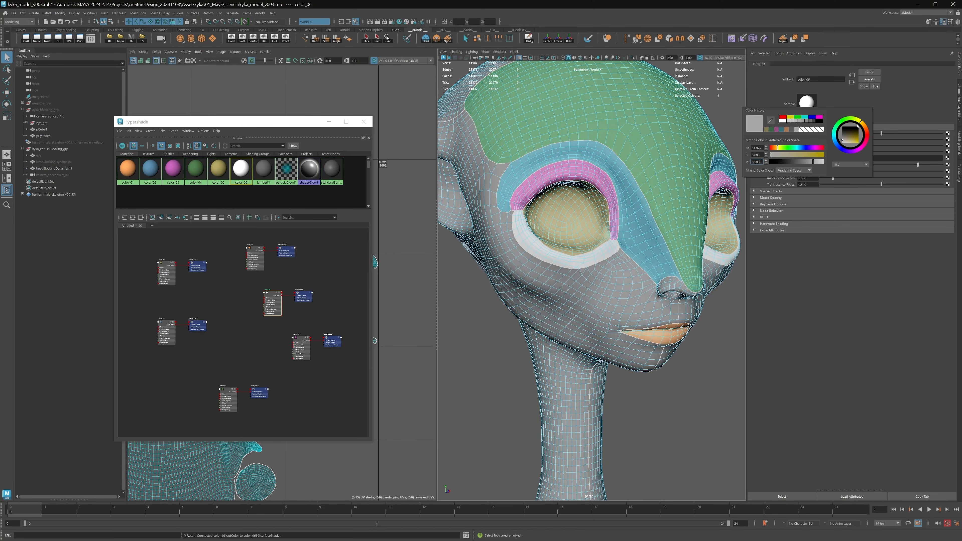
left_click_drag(864, 130, 867, 136)
left_click_drag(844, 139, 850, 133)
left_click(728, 131)
left_click_drag(620, 151, 644, 155, "alt")
left_click(616, 138)
left_click(726, 131)
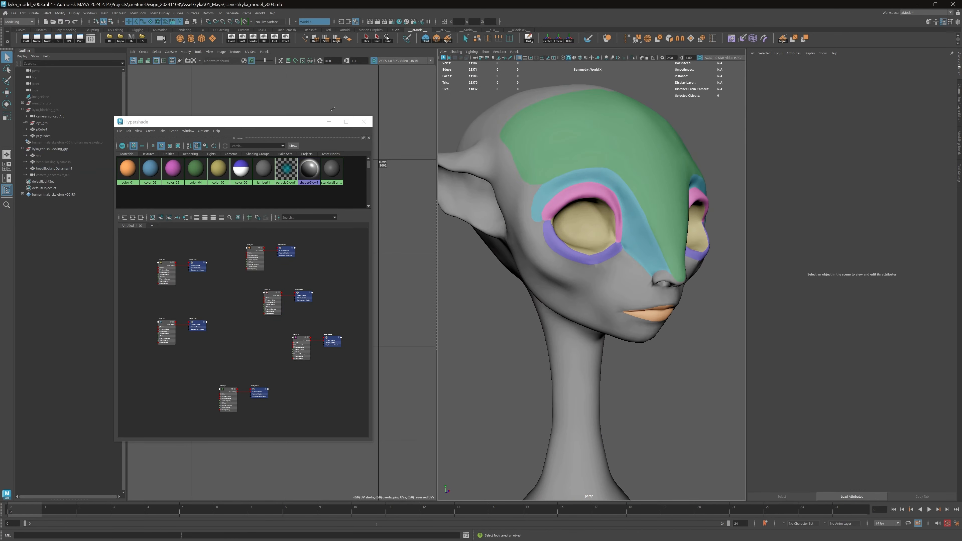
Close the Hypershade, select the head mesh and replace the UV Editor panel with the concept-art camera view.
left_click(364, 122)
right_click_drag(568, 224, 522, 189, "alt")
left_click(624, 244)
left_click(492, 151)
left_click_drag(562, 203, 529, 186, "alt")
left_click(527, 182)
left_click(264, 51)
mouse_move(280, 58)
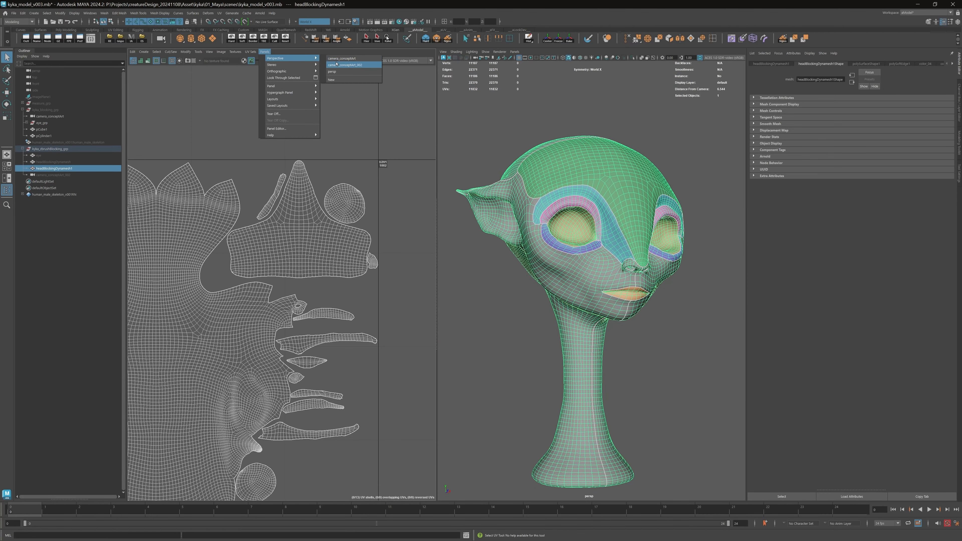
left_click(336, 64)
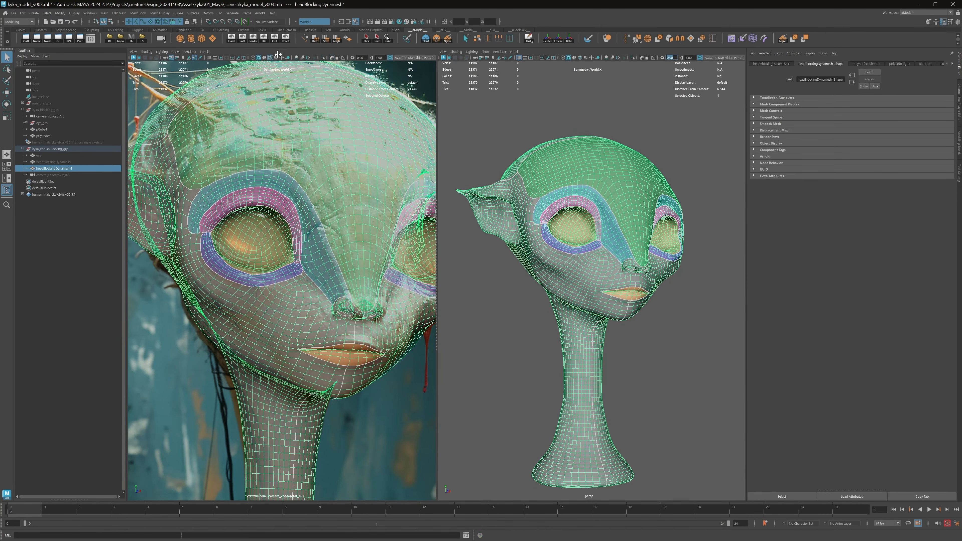
Turn off Selection Highlighting in the concept-art camera viewport, keeping its display options as a separate floating list.
left_click(175, 51)
mouse_move(197, 79)
left_click(262, 67)
left_click_drag(262, 66, 78, 178)
left_click(80, 455)
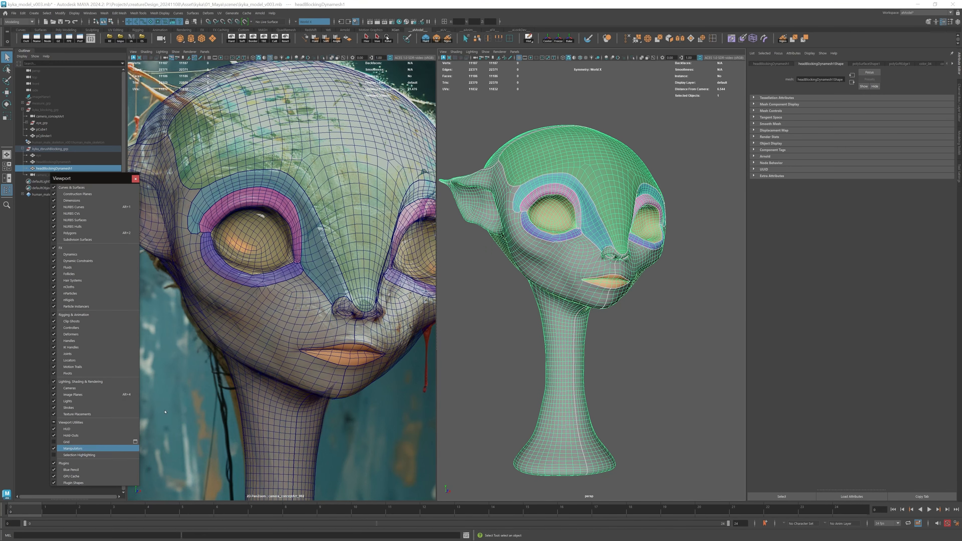
left_click(519, 238)
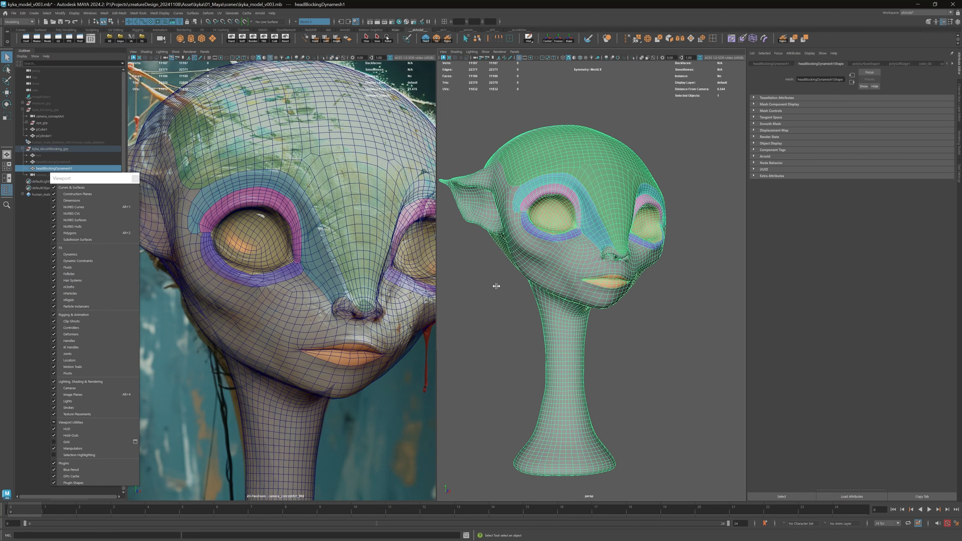
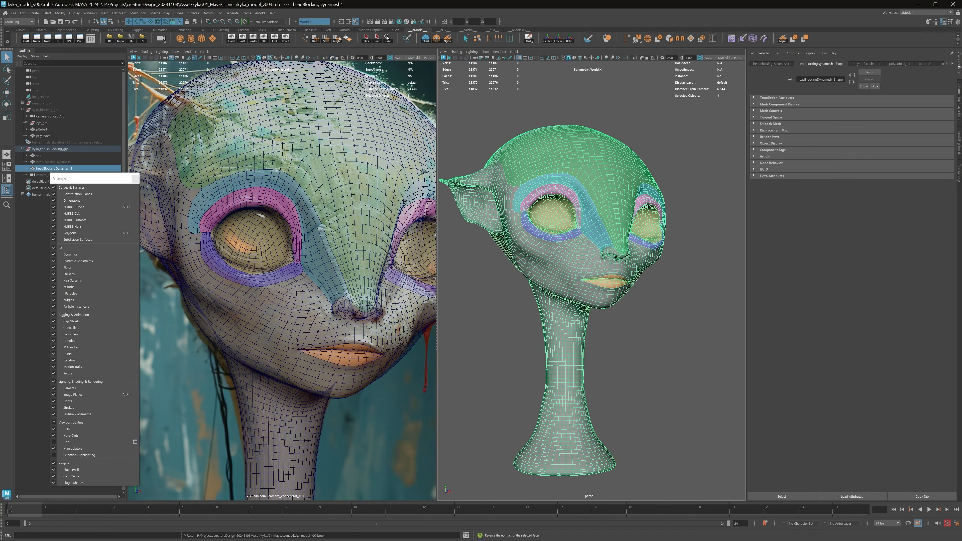
Activate the Grab sculpting tool and pull the upper eyelid edge upward to match the eye in the concept art.
right_click_drag(302, 232, 348, 220)
middle_click_drag(312, 189, 318, 242)
left_click(572, 184)
left_click(955, 137)
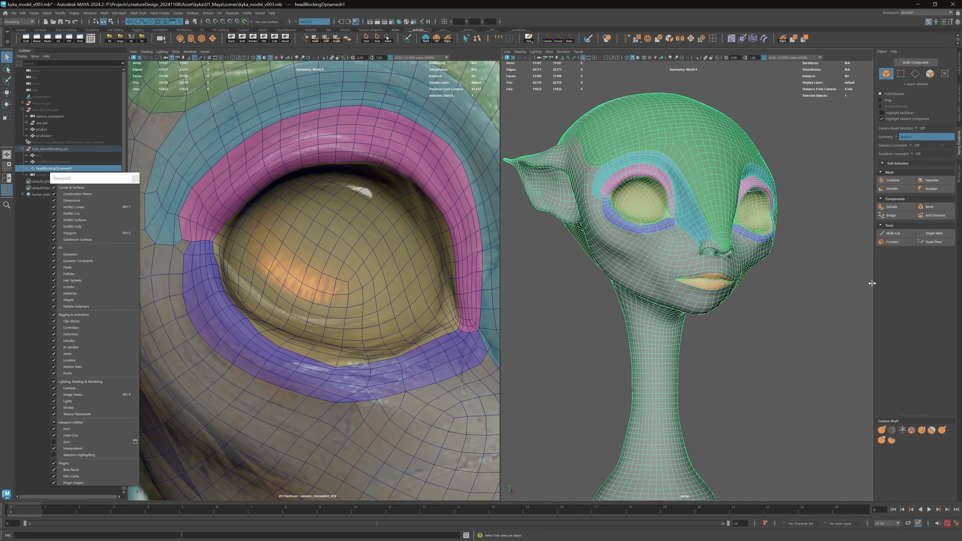
left_click(881, 429)
right_click_drag(640, 180, 701, 182, "alt")
middle_click_drag(620, 99, 688, 224, "alt")
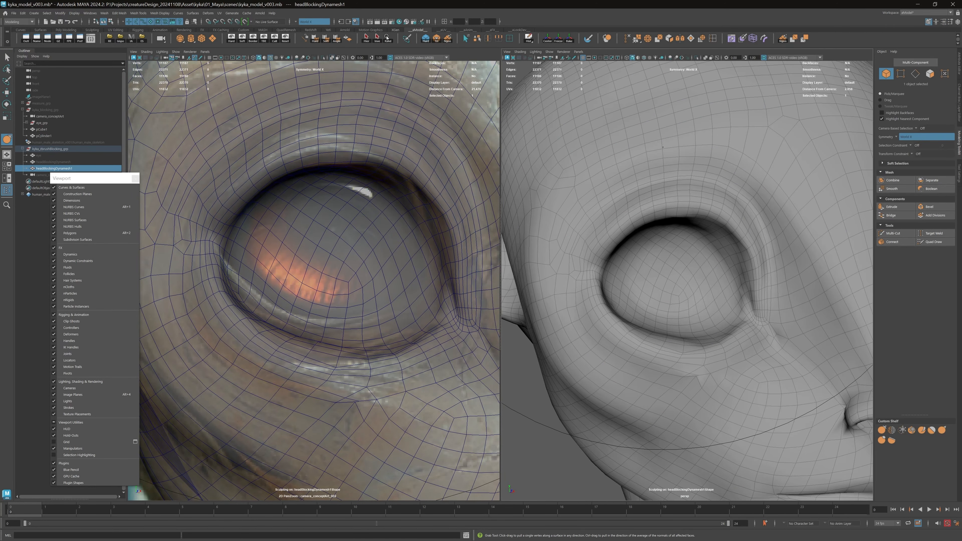
left_click_drag(299, 169, 298, 155)
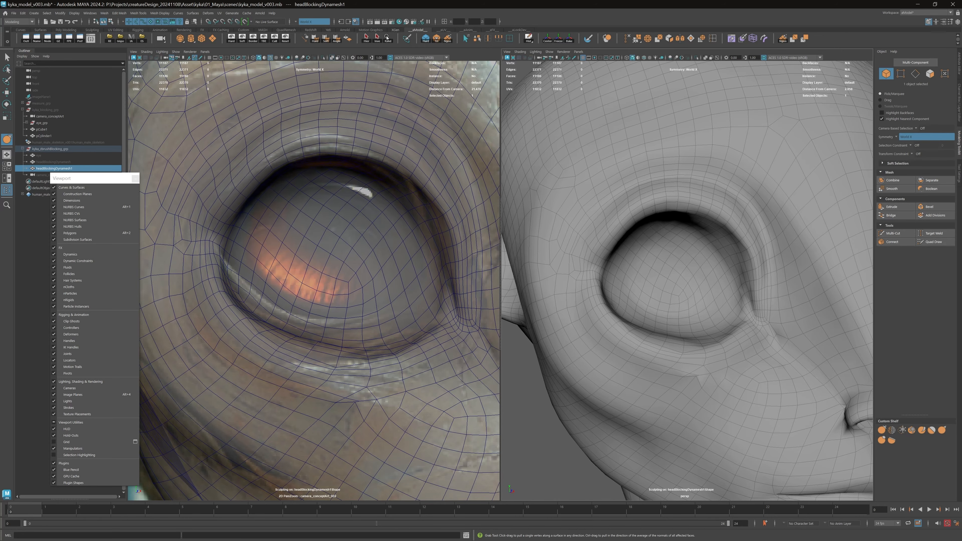
Detach the Grab tool's settings window and turn off the display of frozen/masked areas so the material colors show while sculpting.
right_click_drag(735, 170, 713, 169, "alt")
left_click(958, 173)
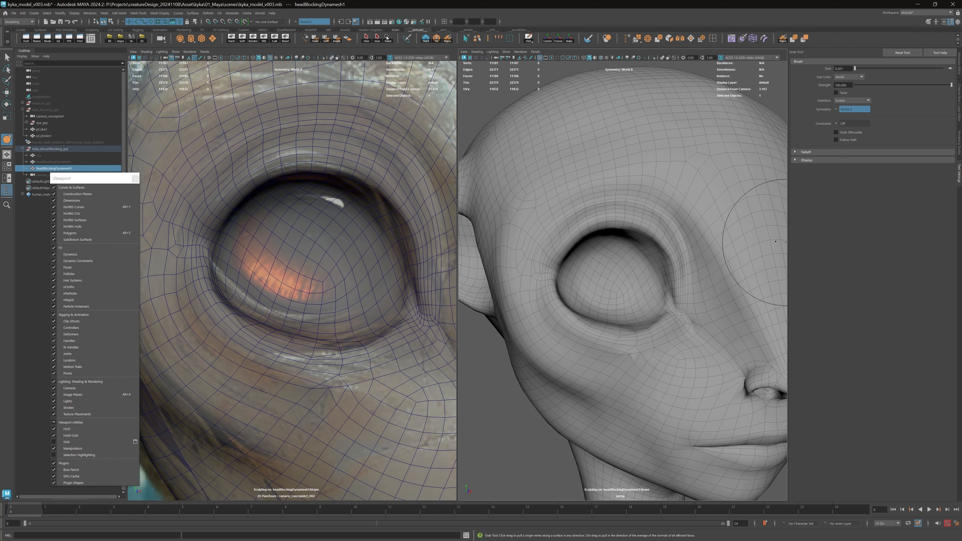
left_click_drag(934, 173, 722, 176)
left_click_drag(566, 162, 744, 84)
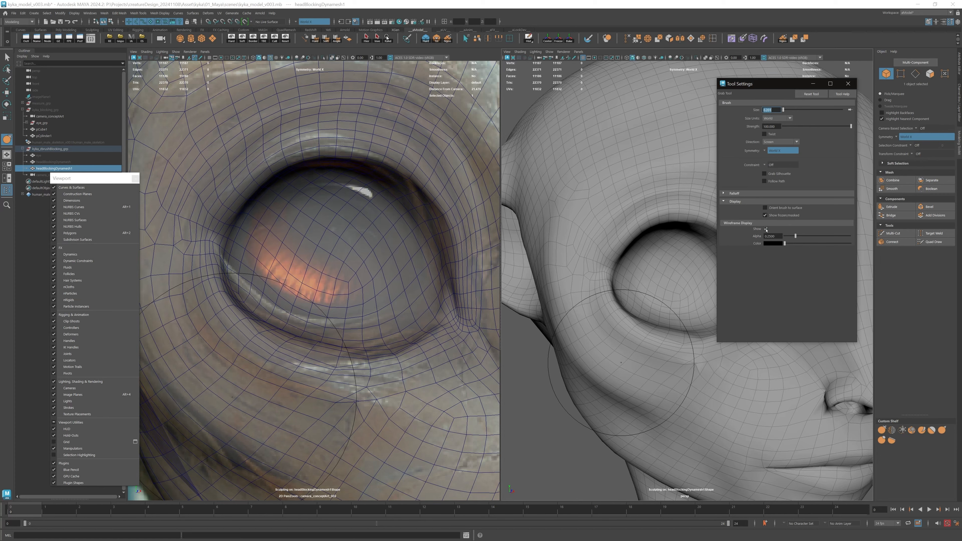
left_click_drag(762, 217, 776, 206)
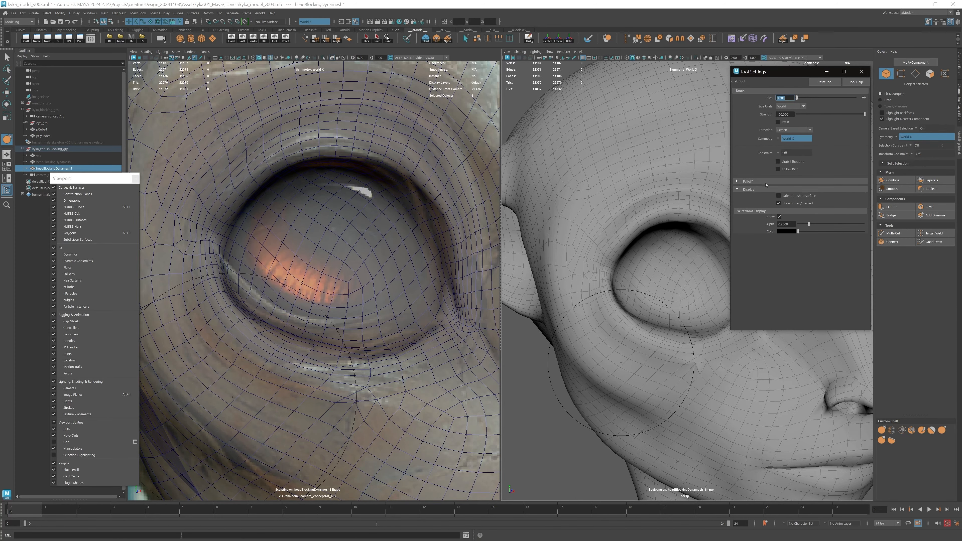
left_click(778, 203)
left_click(861, 71)
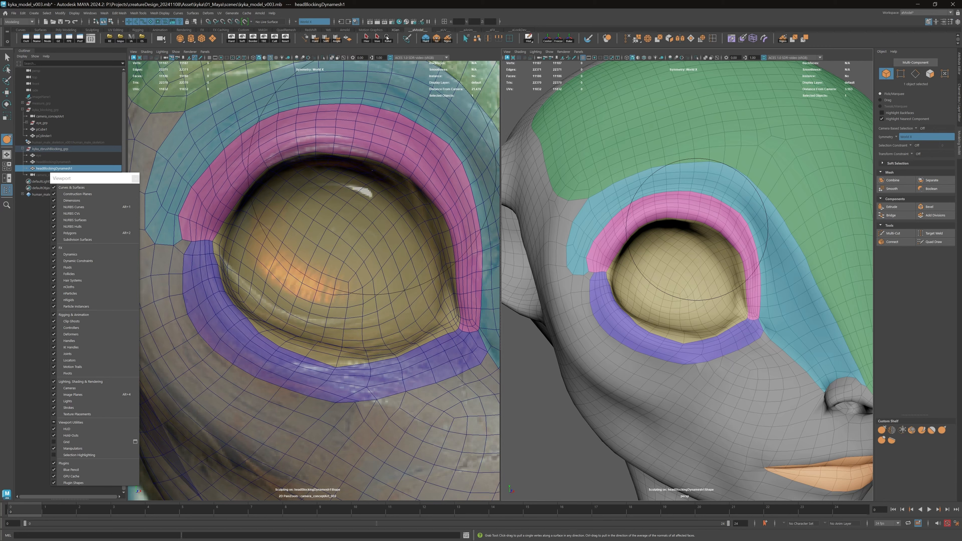
Toggle the head mesh's visibility repeatedly to compare its eye shape with the concept art.
scroll(689, 214, "down", 1)
left_click_drag(709, 214, 710, 228, "alt")
key("h")
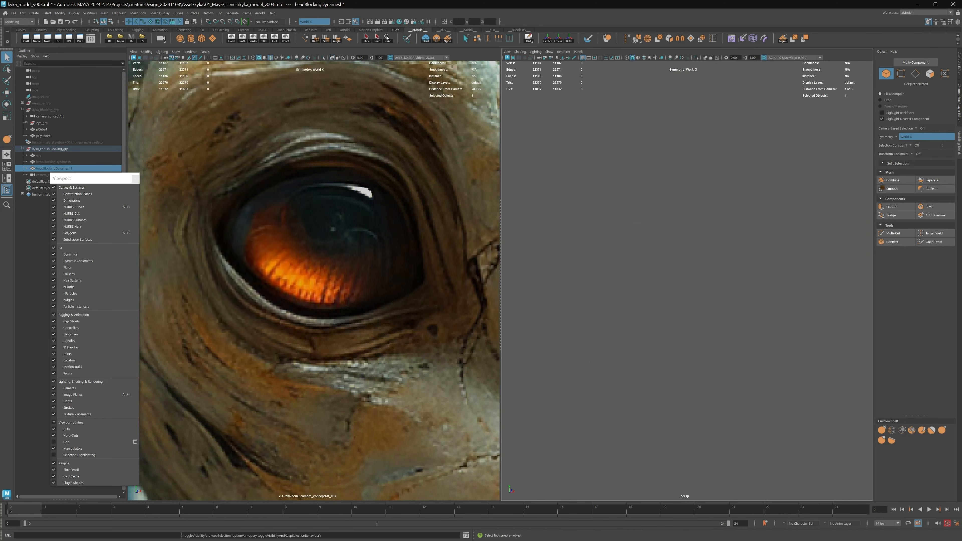
key("h")
key("h")
key("h")
key("h")
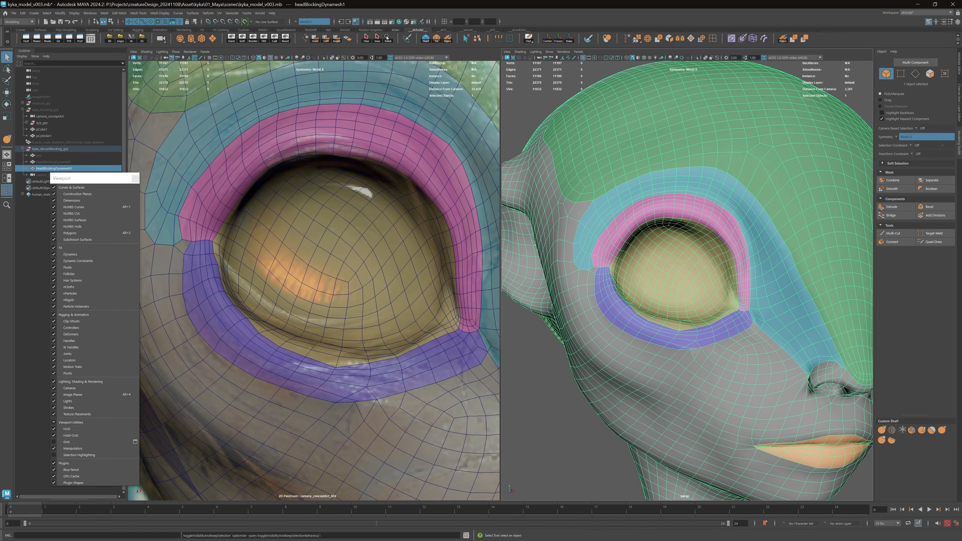
key("h")
Reshape the upper and lower eyelid contours with the Grab tool to follow the eye in the concept art.
left_click(885, 430)
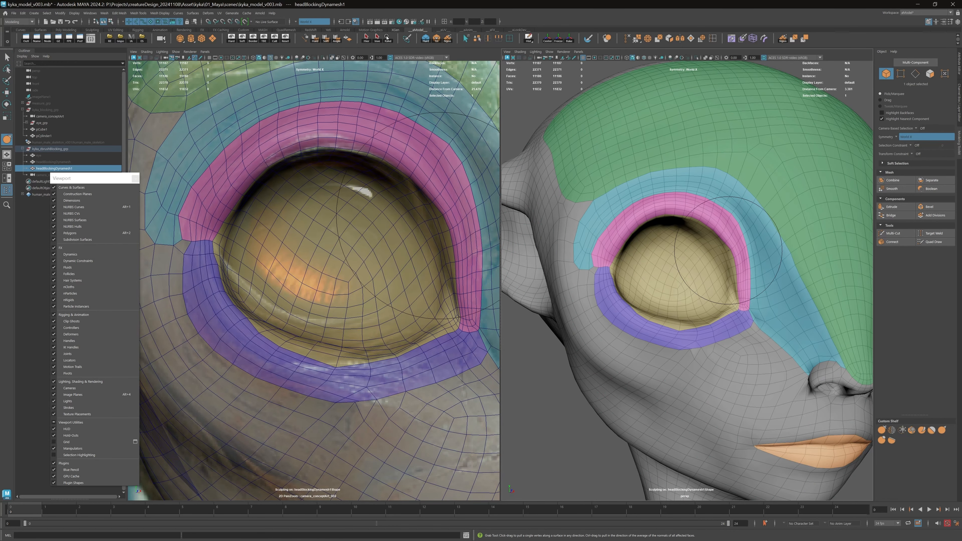
left_click_drag(729, 251, 723, 249)
mouse_move(676, 312)
left_mouse_down("alt")
mouse_move(681, 269)
mouse_move(697, 241)
mouse_move(638, 278)
left_mouse_up("alt")
right_click_drag(725, 179, 708, 193, "alt")
left_click_drag(707, 193, 666, 231, "alt")
right_click_drag(665, 231, 695, 250, "alt")
left_click_drag(695, 250, 706, 242, "alt")
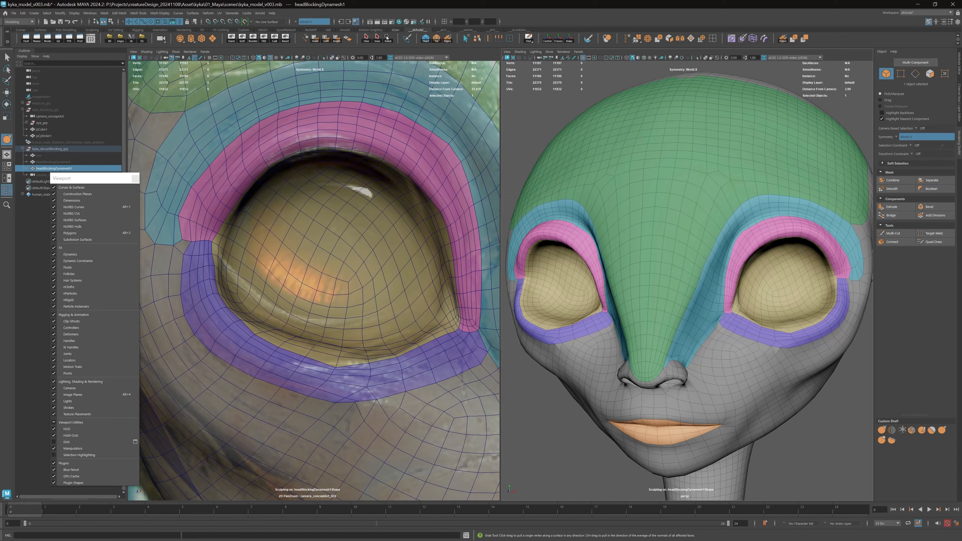
Widen the nose bridge between the eyes with Grab strokes, working from the front view against the concept art.
middle_click_drag(466, 189, 280, 201)
right_click_drag(379, 197, 356, 197)
middle_click_drag(432, 203, 360, 175)
left_click_drag(699, 233, 716, 242, "alt")
left_click_drag(734, 295, 763, 291)
left_click_drag(731, 347, 732, 344)
left_click_drag(718, 383, 737, 348)
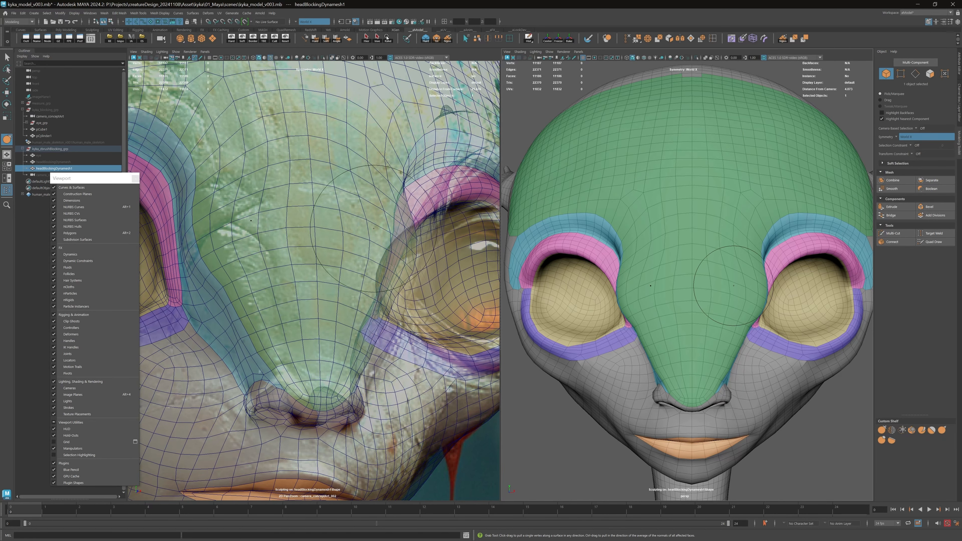
Pull the brow area beside the nose bridge outward and smooth the surface above the eye.
mouse_move(726, 286)
left_mouse_down("alt")
mouse_move(712, 378)
mouse_move(742, 325)
left_mouse_up("alt")
scroll(337, 275, "down", 3)
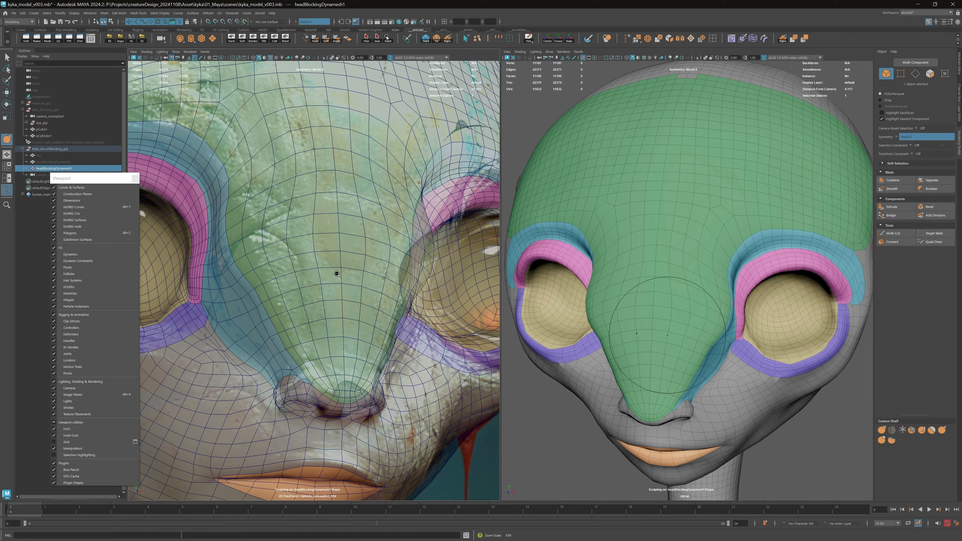
left_click_drag(730, 252, 754, 242)
mouse_move(737, 277)
left_mouse_down()
mouse_move(742, 283)
mouse_move(696, 184)
left_mouse_up()
left_click_drag(651, 230, 649, 236, "shift")
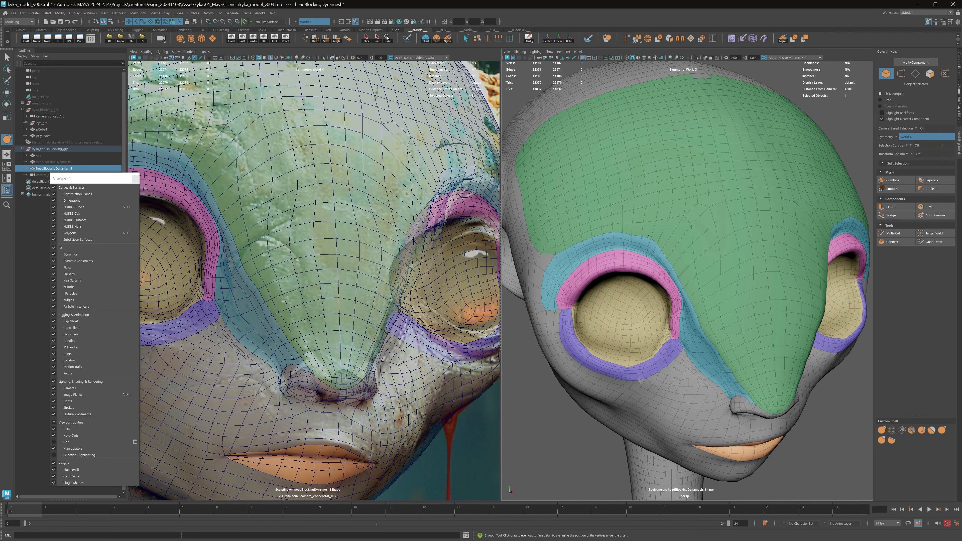
Check the Smooth tool's brush settings, return to the Grab tool and refine the transition from brow to nose bridge.
double_click(906, 432)
double_click(931, 429)
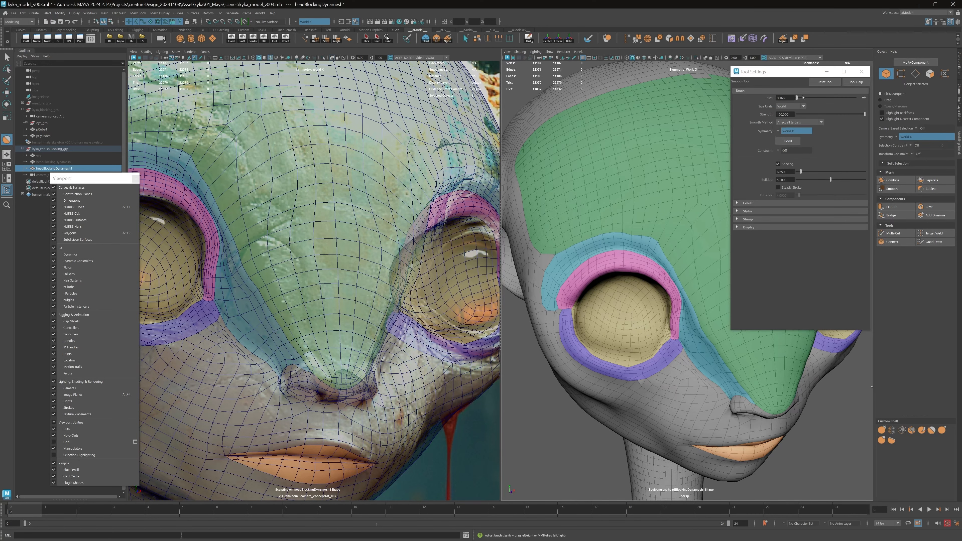
left_click(820, 73)
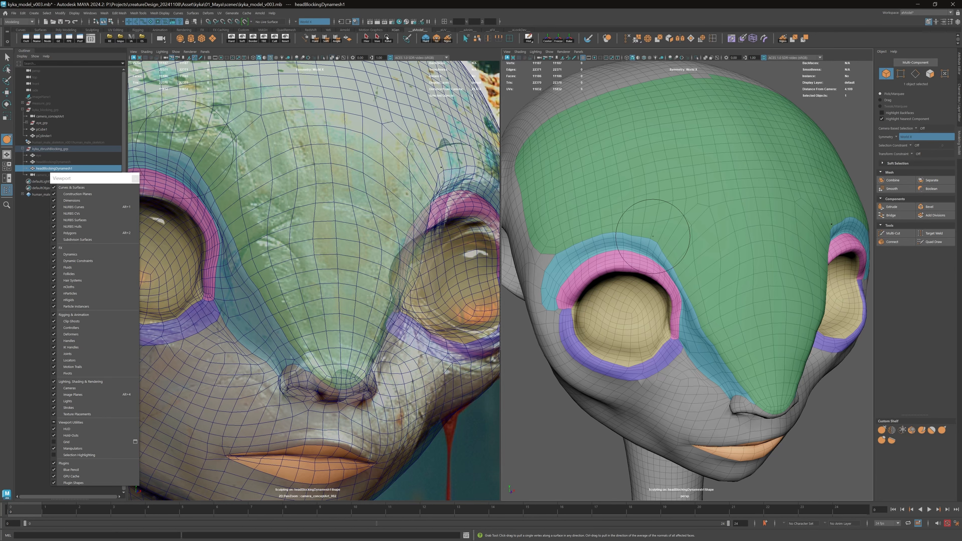
mouse_move(655, 233)
left_mouse_down()
mouse_move(661, 253)
mouse_move(677, 242)
left_mouse_up()
mouse_move(690, 320)
left_mouse_down()
mouse_move(734, 237)
mouse_move(687, 250)
mouse_move(640, 246)
mouse_move(727, 260)
left_mouse_up()
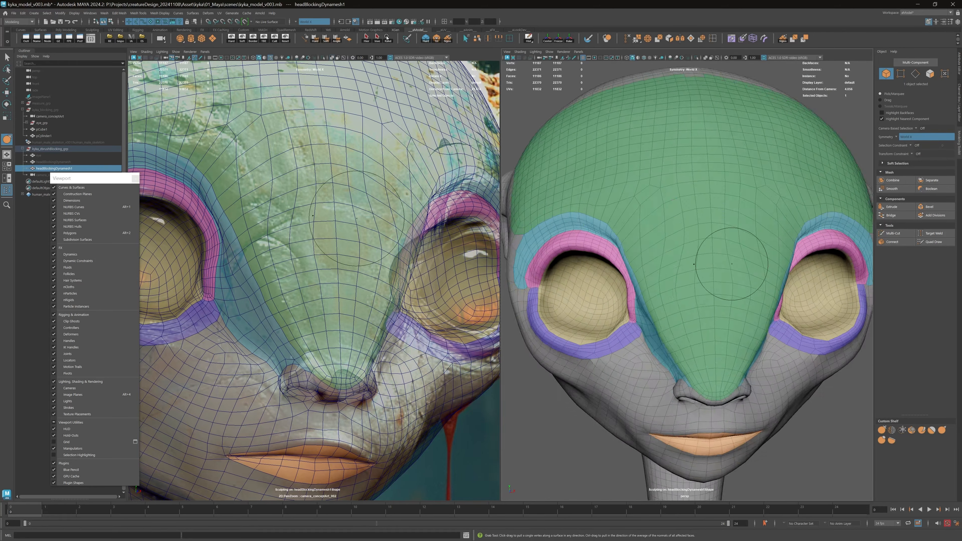
Smooth the center of the forehead above the nose bridge on the head.
right_click_drag(741, 258, 682, 261, "alt")
mouse_move(682, 261)
left_mouse_down("alt")
mouse_move(706, 267)
mouse_move(694, 252)
left_mouse_up("alt")
right_click_drag(695, 252, 730, 266, "alt")
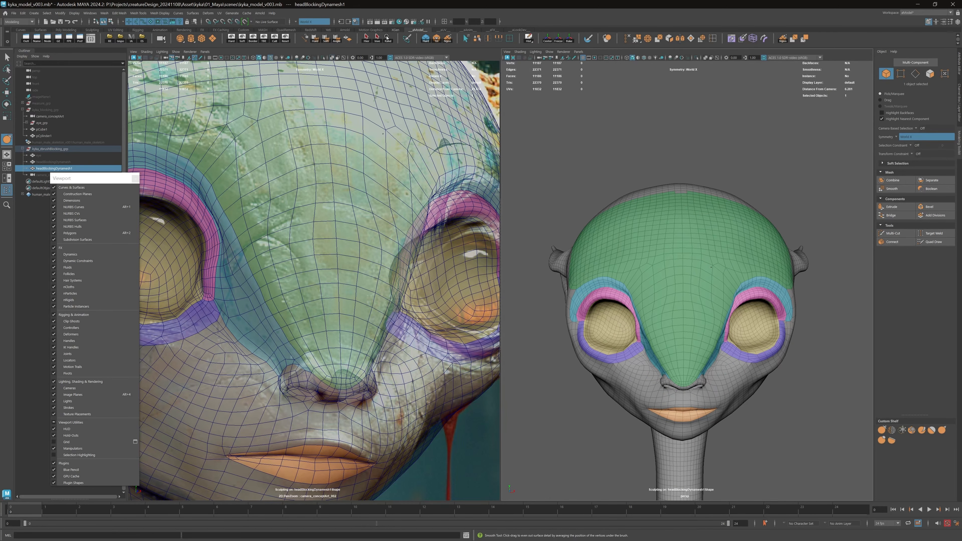
mouse_move(706, 294)
left_mouse_down()
mouse_move(706, 269)
mouse_move(695, 269)
mouse_move(720, 261)
mouse_move(695, 259)
left_mouse_up()
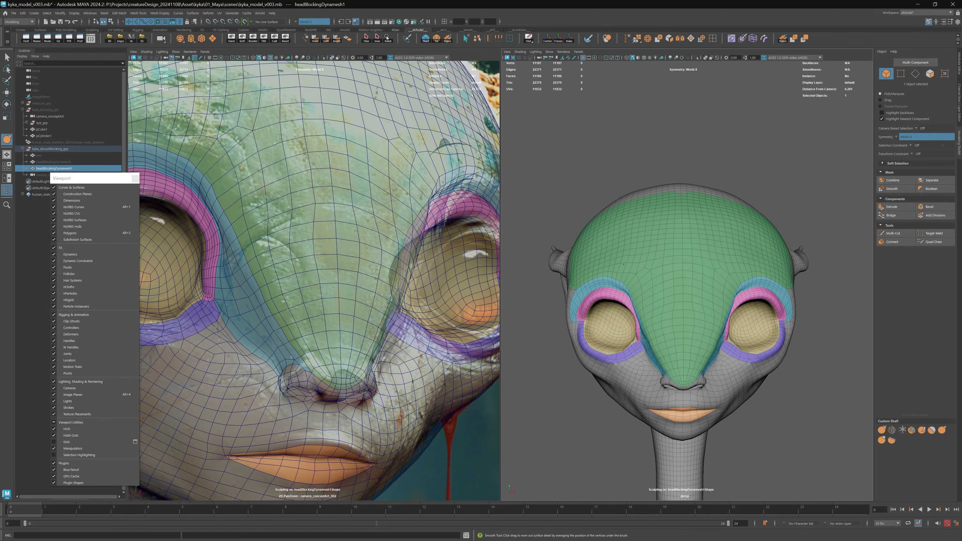
left_click_drag(696, 294, 682, 313, "alt")
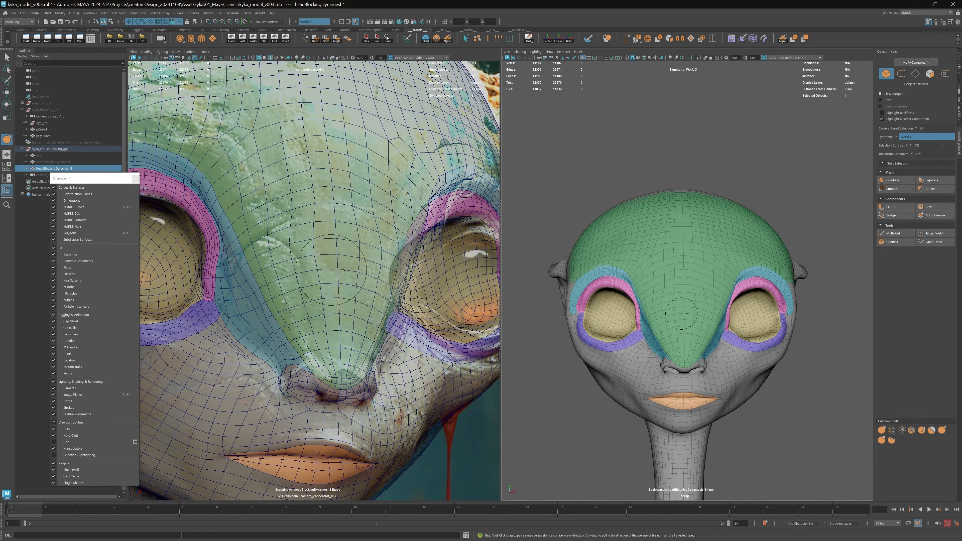
Smooth the sides of the nose bridge and adjust its slope beside the inner eye corner with the Grab tool.
right_click_drag(683, 313, 743, 329, "alt")
mouse_move(705, 351)
left_mouse_down("alt")
mouse_move(680, 339)
mouse_move(693, 346)
left_mouse_up("alt")
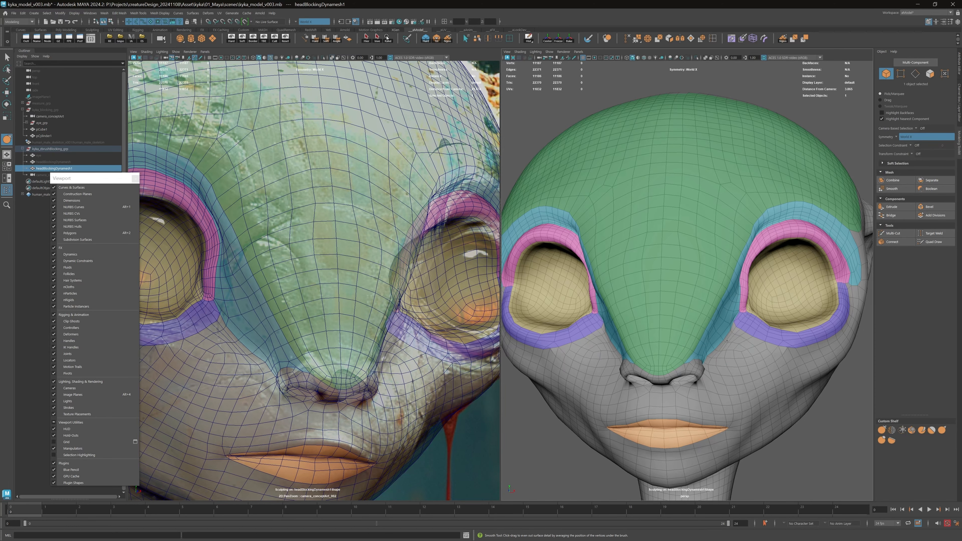
mouse_move(722, 345)
left_mouse_down()
mouse_move(733, 346)
mouse_move(707, 337)
left_mouse_up()
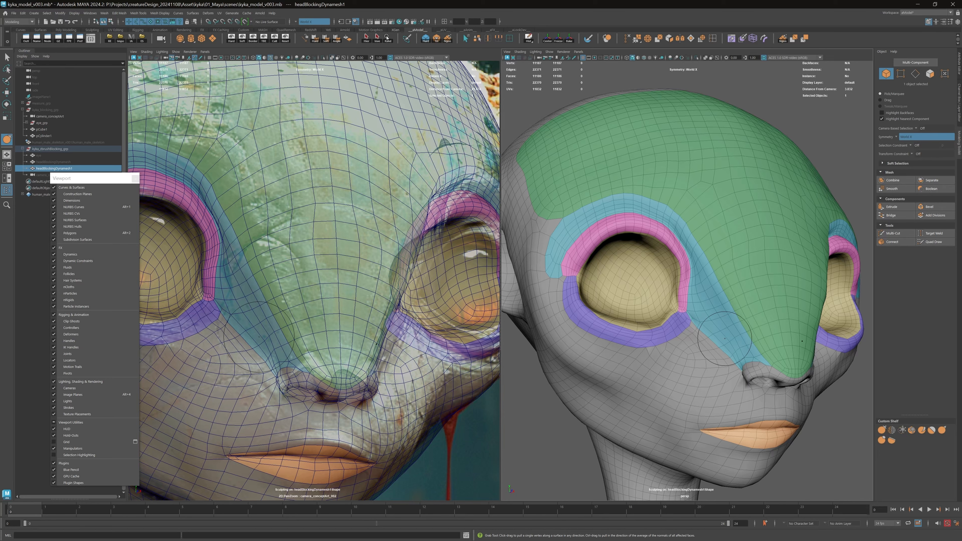
left_click_drag(757, 305, 726, 248, "alt")
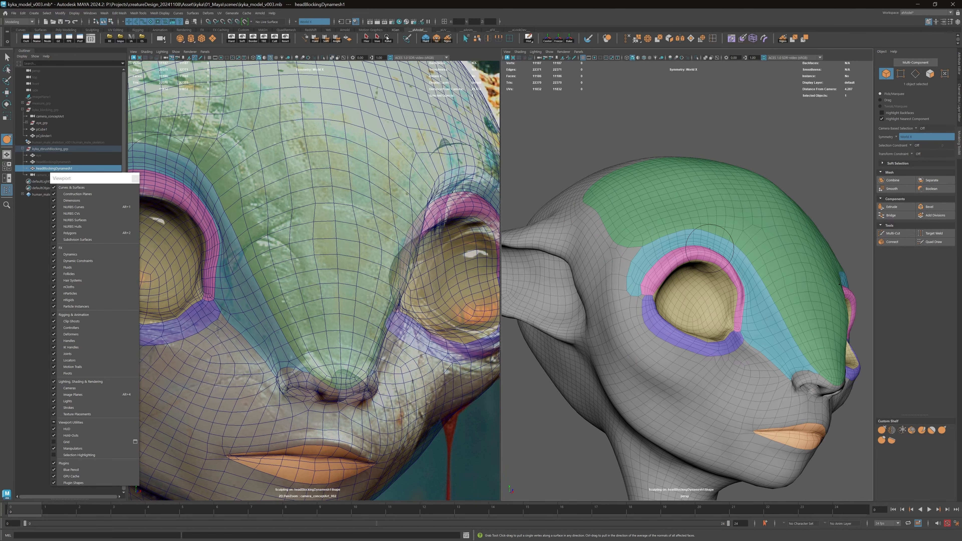
left_click_drag(760, 279, 764, 274)
Reshape the nose tip and nostril wings from a low front view with the Grab tool.
left_click_drag(764, 274, 675, 297, "alt")
right_click_drag(674, 297, 715, 303, "alt")
left_click_drag(720, 364, 727, 334, "alt")
middle_click_drag(732, 332, 718, 303, "alt")
left_click_drag(692, 328, 752, 299, "alt")
middle_click_drag(751, 296, 718, 266, "alt")
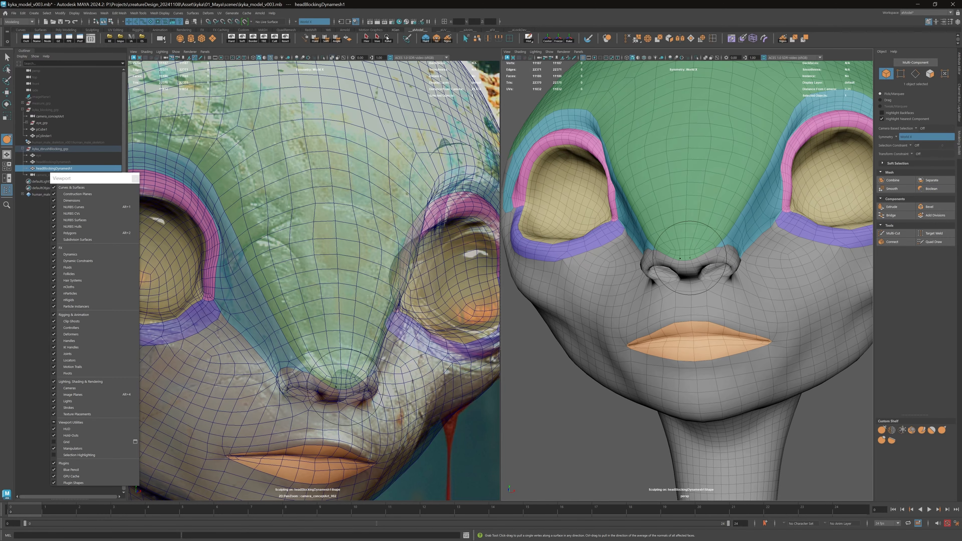
left_click_drag(657, 265, 659, 269)
mouse_move(732, 244)
left_mouse_down()
mouse_move(738, 256)
mouse_move(746, 246)
left_mouse_up()
Examine the nose, lips and overall front shape of the head against the concept art.
middle_click_drag(397, 413, 419, 284)
right_click_drag(418, 284, 454, 288)
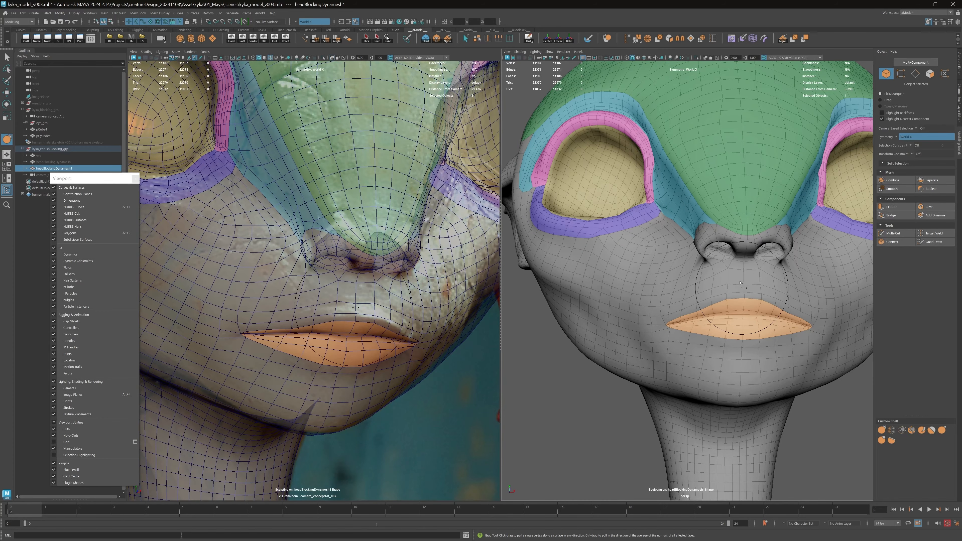
left_click_drag(747, 287, 736, 253, "alt")
right_click_drag(736, 254, 724, 311, "alt")
mouse_move(724, 312)
left_mouse_down("alt")
mouse_move(677, 322)
mouse_move(678, 361)
mouse_move(679, 339)
mouse_move(635, 359)
left_mouse_up("alt")
key("b")
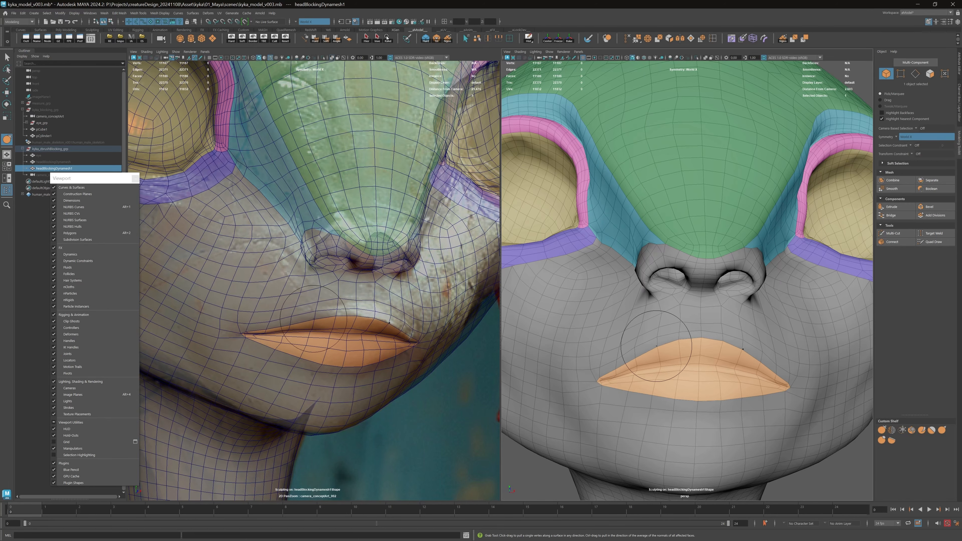
scroll(676, 328, "down", 3)
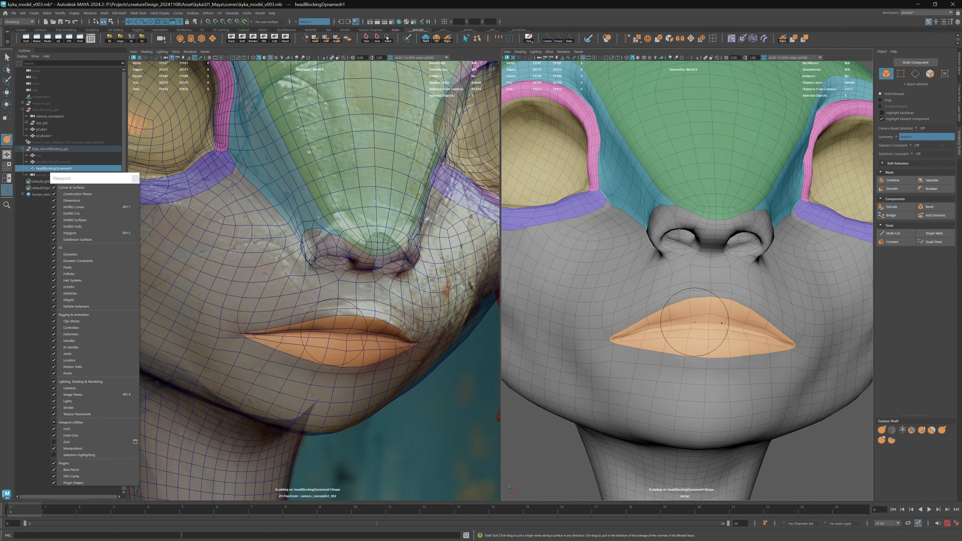
scroll(696, 290, "down", 3)
left_click_drag(695, 291, 748, 222, "alt")
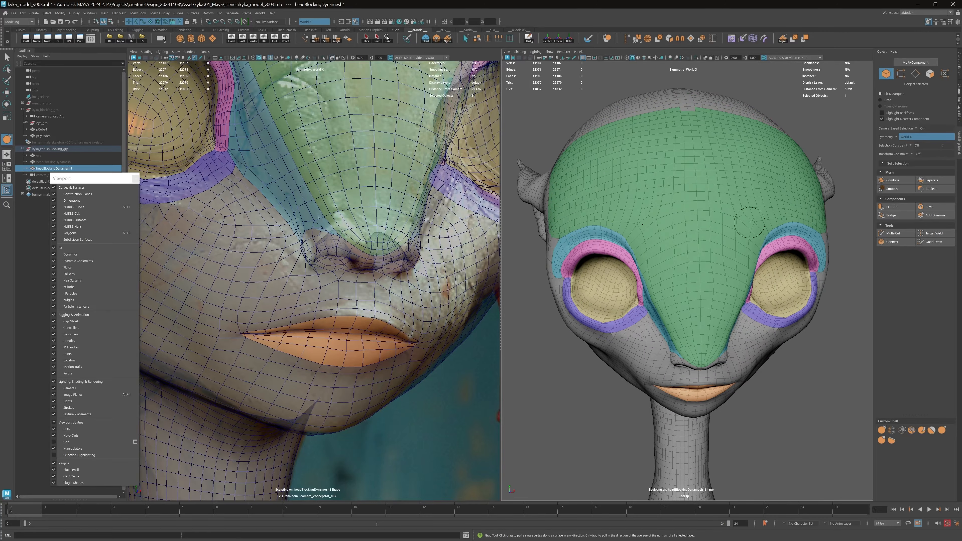
Smooth the nose bridge and nudge the inner edge of the upper eyelid to match the concept art.
mouse_move(681, 265)
left_mouse_down("shift")
mouse_move(686, 279)
mouse_move(669, 261)
left_mouse_up("shift")
left_click_drag(668, 262, 503, 176, "alt")
middle_click_drag(322, 182, 418, 303)
mouse_move(383, 223)
right_mouse_down()
mouse_move(363, 223)
mouse_move(411, 212)
right_mouse_up()
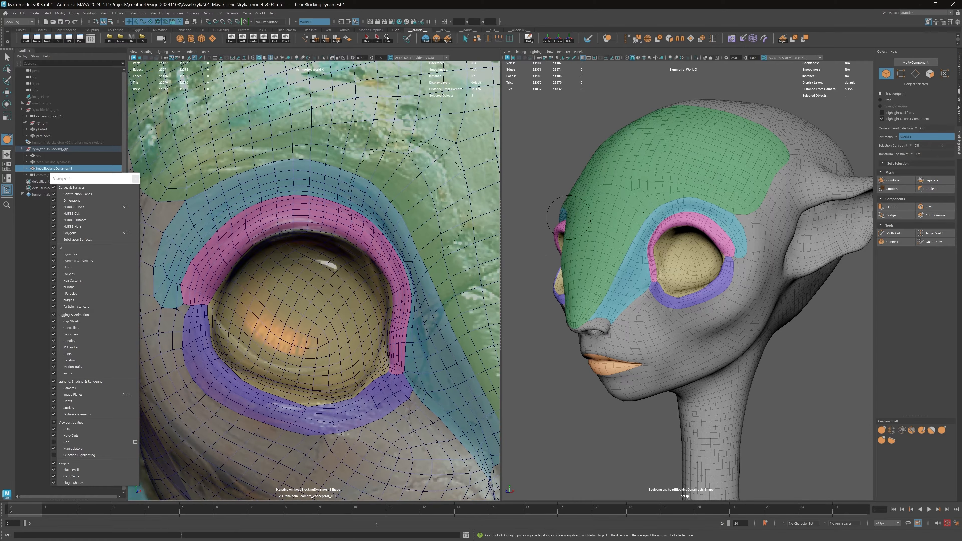
left_click_drag(402, 292, 398, 292)
left_click_drag(574, 237, 676, 216, "alt")
right_click_drag(676, 216, 731, 152, "alt")
left_click_drag(726, 174, 716, 207)
right_click_drag(660, 144, 617, 167, "alt")
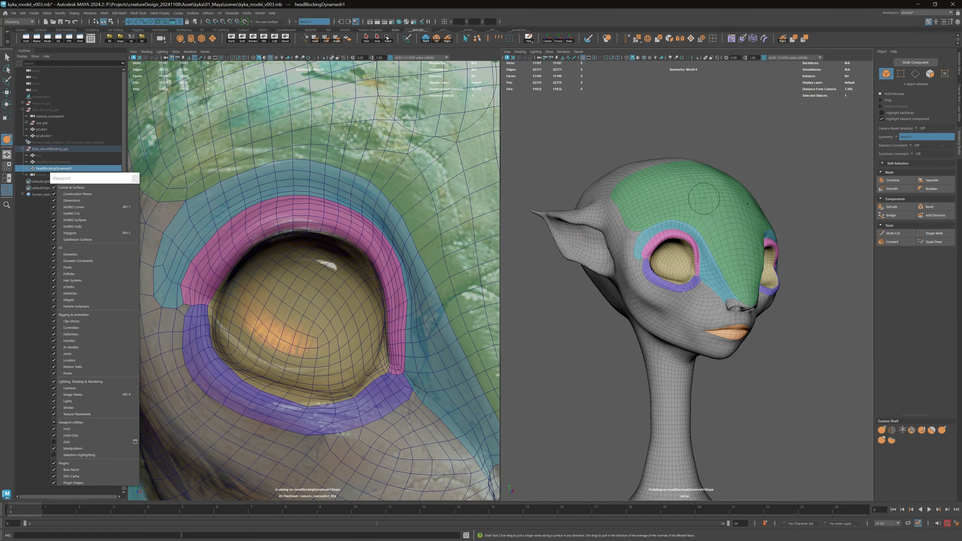
Reset the Smooth tool to its default settings and expand its display options.
left_click_drag(702, 198, 667, 185, "alt")
right_click_drag(667, 185, 644, 189, "alt")
mouse_move(659, 193)
left_mouse_down("alt")
mouse_move(689, 198)
mouse_move(655, 189)
left_mouse_up("alt")
right_click_drag(654, 212, 685, 216, "alt")
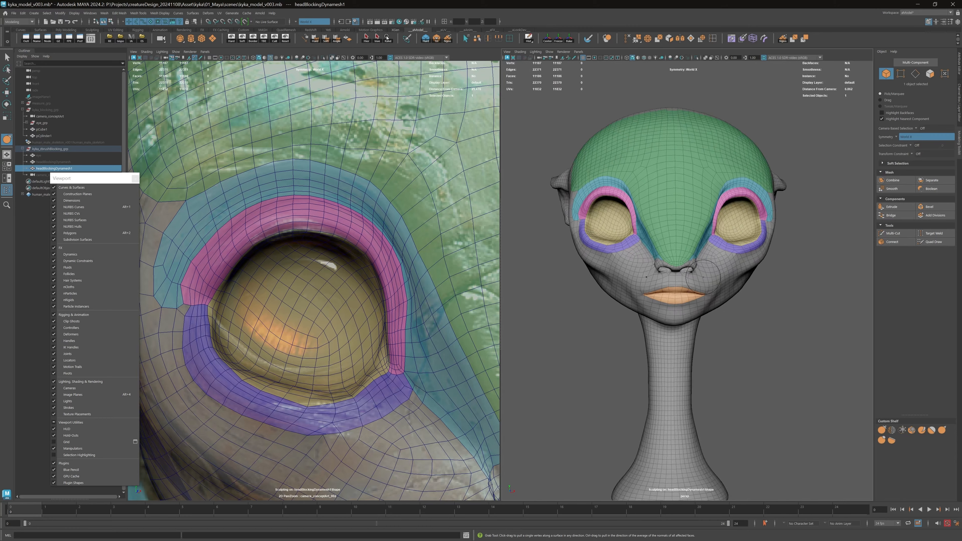
left_click_drag(643, 288, 695, 292, "alt")
middle_click_drag(681, 341, 689, 249, "alt")
left_click_drag(659, 303, 665, 305)
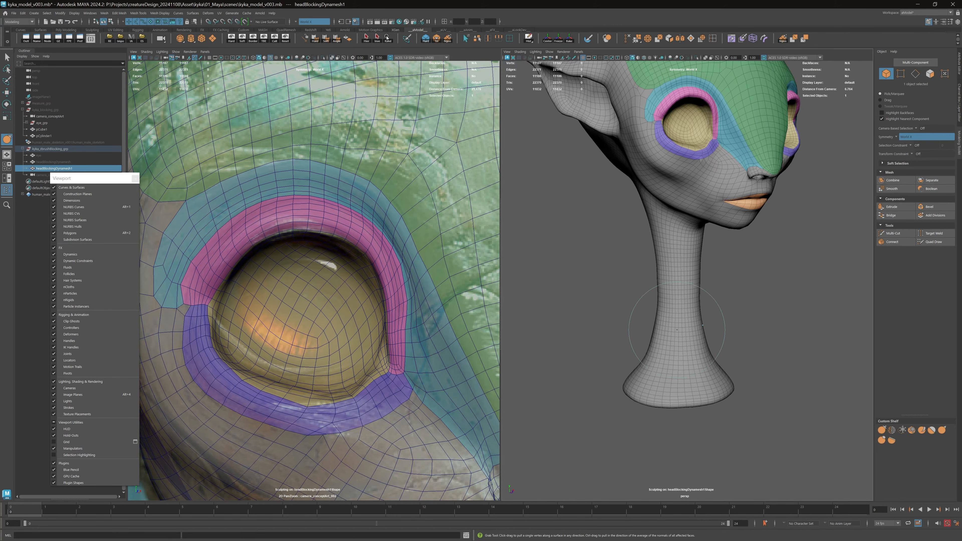
left_click(950, 22)
left_click(827, 83)
left_click(741, 228)
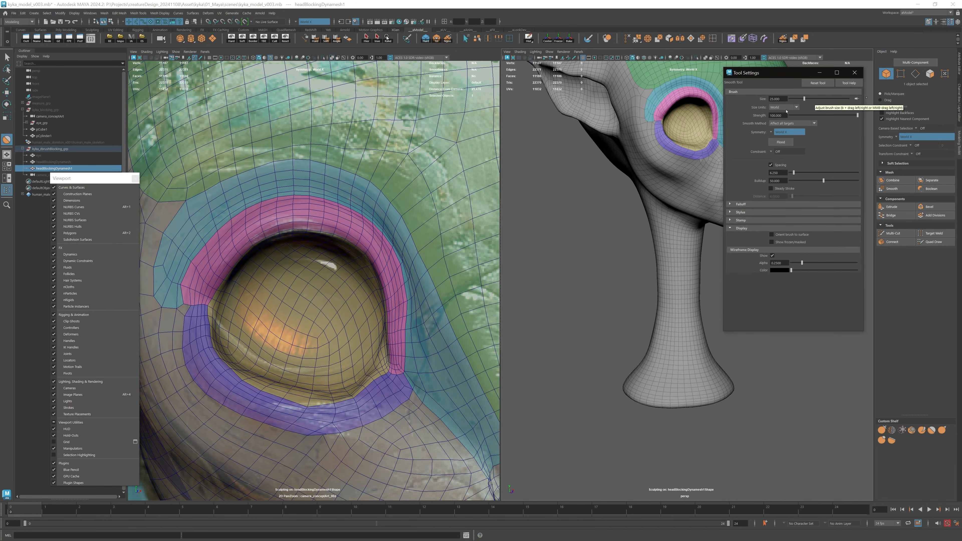
left_click(854, 72)
Resize the Smooth brush over the face and reactivate the Grab tool.
right_click_drag(722, 134, 758, 127, "alt")
middle_click_drag(757, 127, 718, 266, "alt")
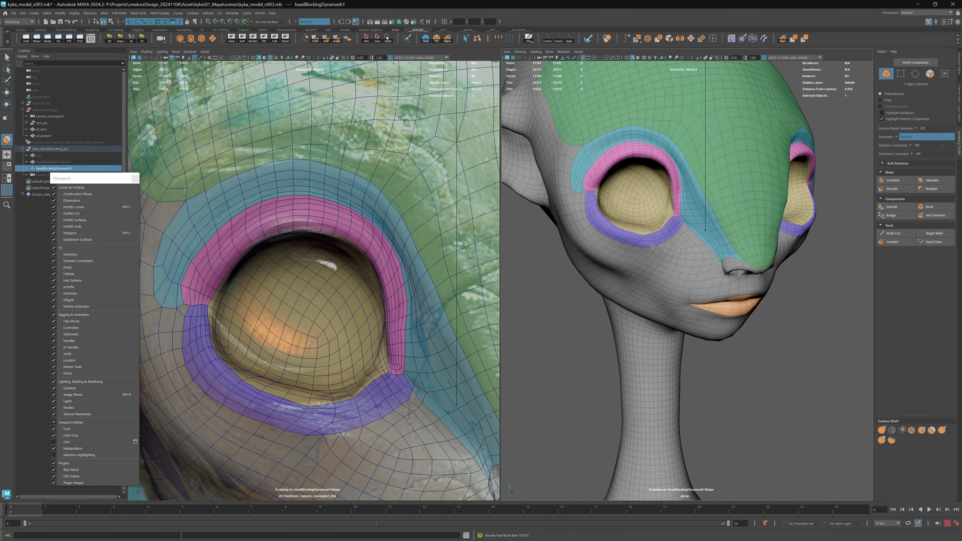
key("f")
right_click_drag(595, 152, 701, 129, "alt")
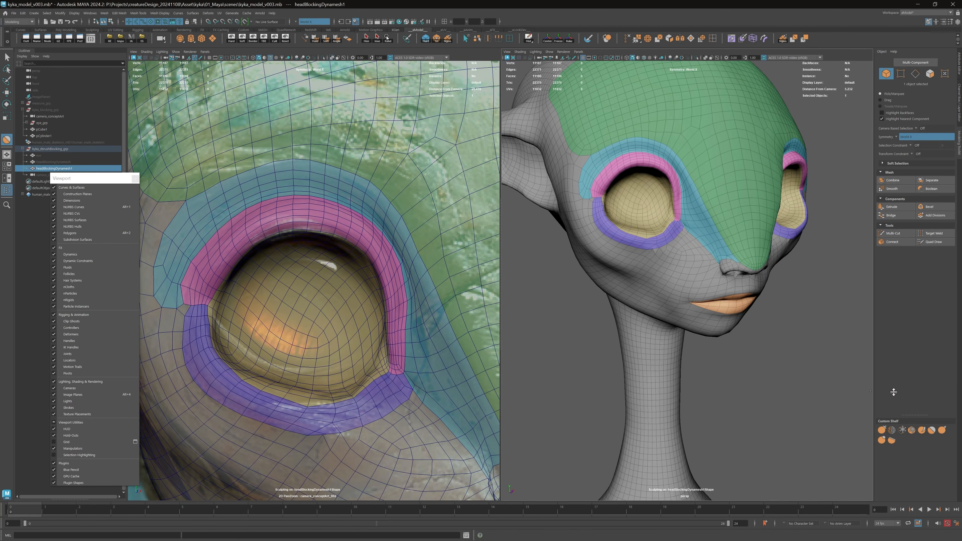
mouse_move(731, 134)
left_mouse_down()
mouse_move(713, 127)
mouse_move(708, 148)
mouse_move(757, 125)
left_mouse_up()
left_click(881, 429)
Examine the head, ears, neck and neck base from the front, side and back.
right_click_drag(629, 189, 655, 185, "alt")
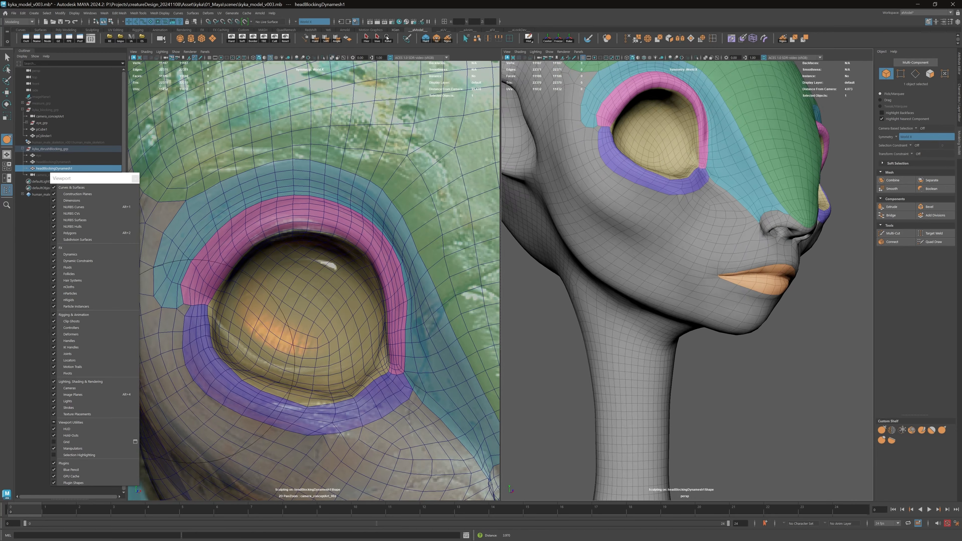
left_click_drag(764, 190, 700, 186, "alt")
right_click_drag(750, 197, 655, 216, "alt")
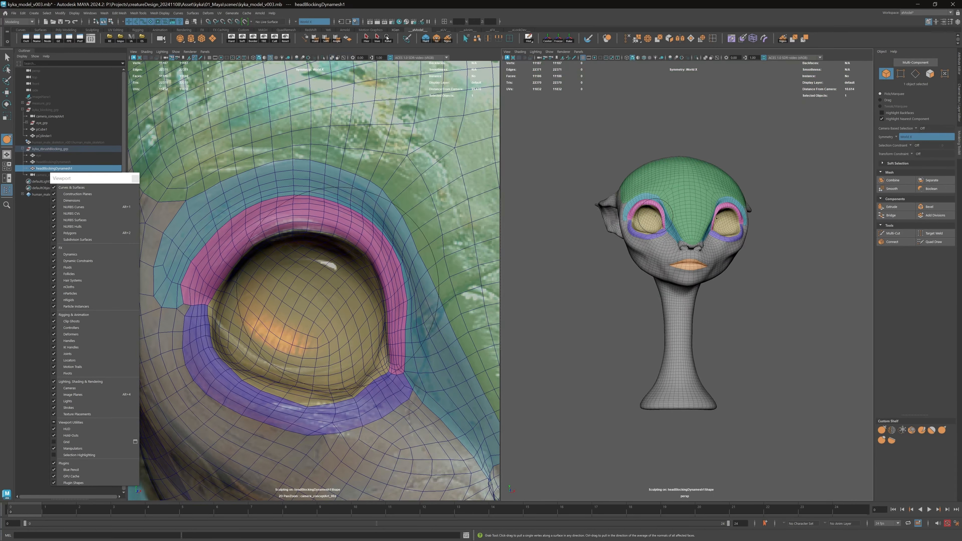
mouse_move(655, 216)
left_mouse_down("alt")
mouse_move(689, 230)
mouse_move(657, 214)
left_mouse_up("alt")
right_click_drag(657, 215, 691, 214, "alt")
left_click_drag(650, 214, 704, 211, "alt")
key("b")
left_click_drag(679, 355, 691, 355)
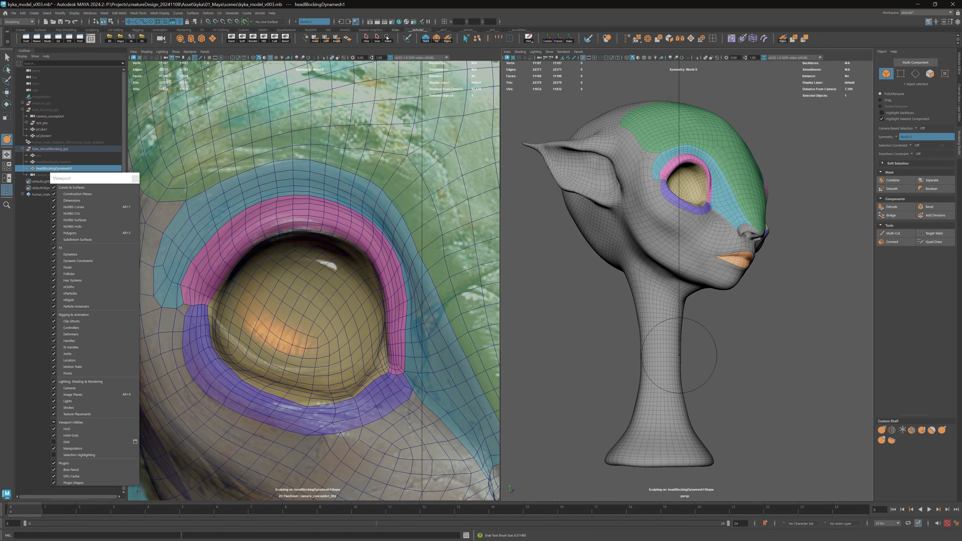
key("shift")
left_click_drag(646, 329, 678, 312, "alt")
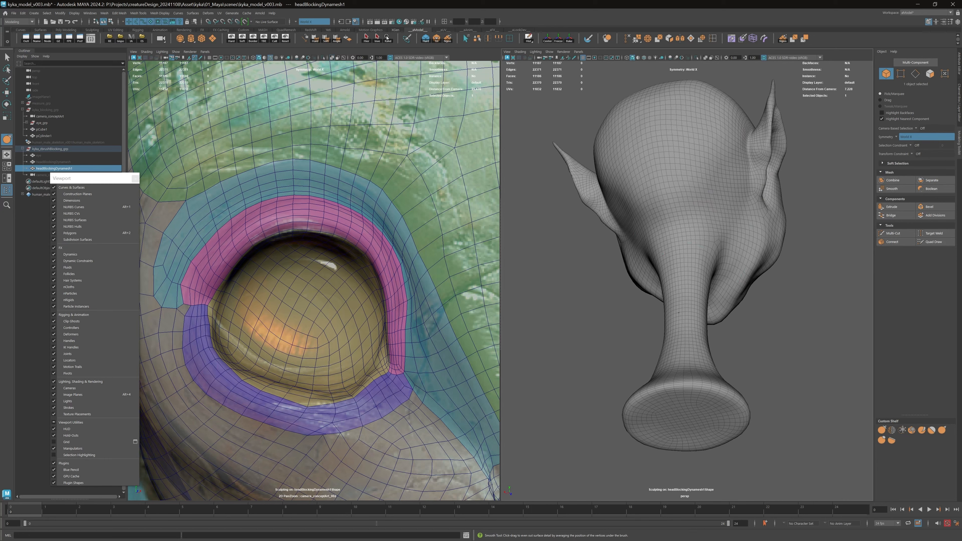
left_click_drag(682, 380, 738, 336, "alt")
left_click_drag(735, 285, 734, 275, "alt")
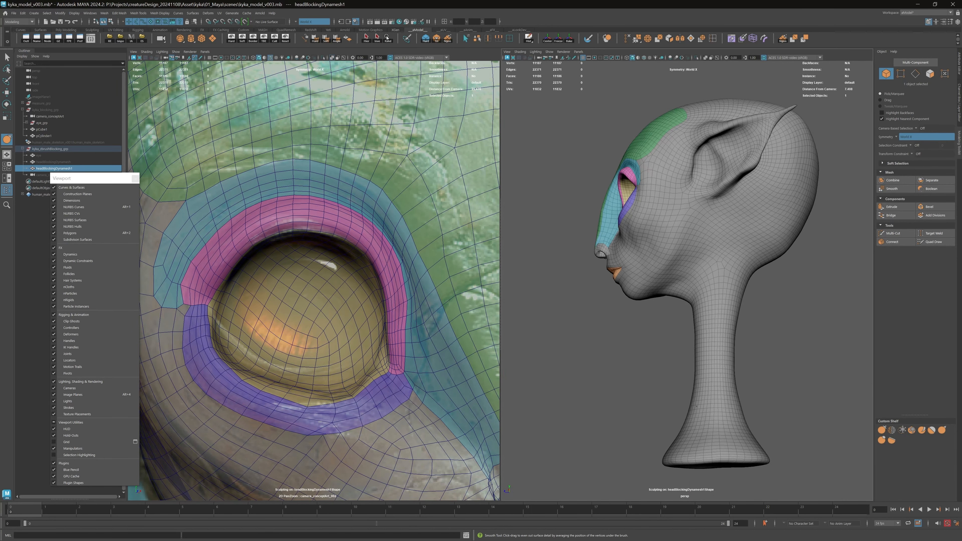
left_click_drag(696, 406, 787, 402, "alt")
right_click_drag(788, 401, 814, 398, "alt")
mouse_move(814, 398)
left_mouse_down("alt")
mouse_move(841, 390)
mouse_move(831, 392)
left_mouse_up("alt")
Reshape the folds and rim of the pointed ear with the Grab tool, following the concept art.
right_click_drag(314, 280, 234, 273)
middle_click_drag(235, 273, 324, 248)
left_click_drag(568, 242, 631, 235, "alt")
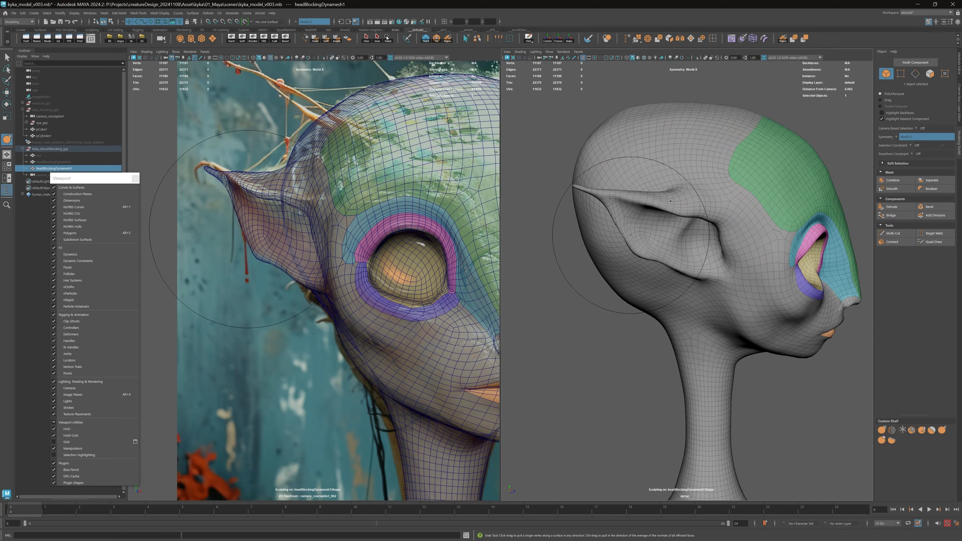
right_click_drag(670, 201, 704, 203, "alt")
right_click_drag(288, 276, 319, 279)
middle_click_drag(318, 278, 375, 311)
left_click_drag(669, 221, 678, 201, "alt")
right_click_drag(677, 201, 730, 176, "alt")
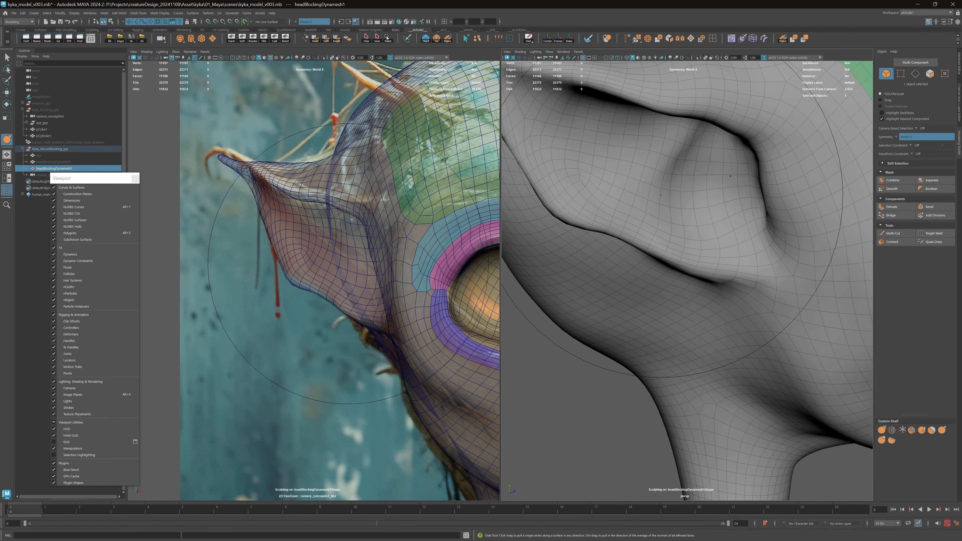
mouse_move(628, 220)
left_mouse_down()
mouse_move(572, 221)
mouse_move(581, 221)
left_mouse_up()
left_click_drag(640, 181, 661, 197, "alt")
right_click_drag(661, 198, 631, 197, "alt")
mouse_move(631, 197)
left_mouse_down("alt")
mouse_move(644, 210)
mouse_move(652, 203)
left_mouse_up("alt")
mouse_move(674, 294)
left_mouse_down()
mouse_move(666, 286)
mouse_move(702, 299)
left_mouse_up()
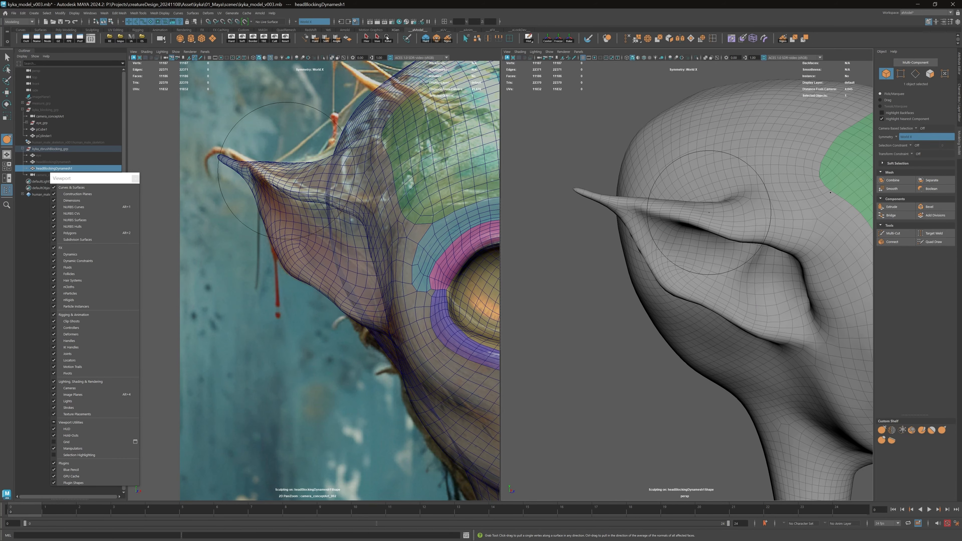
Smooth the ear's upper rim and refine its pointed tip.
middle_click_drag(739, 220, 714, 271, "alt")
mouse_move(714, 271)
left_mouse_down("alt")
mouse_move(623, 256)
mouse_move(652, 267)
mouse_move(640, 300)
left_mouse_up("alt")
mouse_move(671, 242)
left_mouse_down("shift")
mouse_move(668, 253)
mouse_move(706, 270)
mouse_move(729, 253)
mouse_move(747, 255)
left_mouse_up("shift")
mouse_move(629, 284)
left_mouse_down("alt")
mouse_move(643, 252)
mouse_move(651, 271)
mouse_move(663, 273)
left_mouse_up("alt")
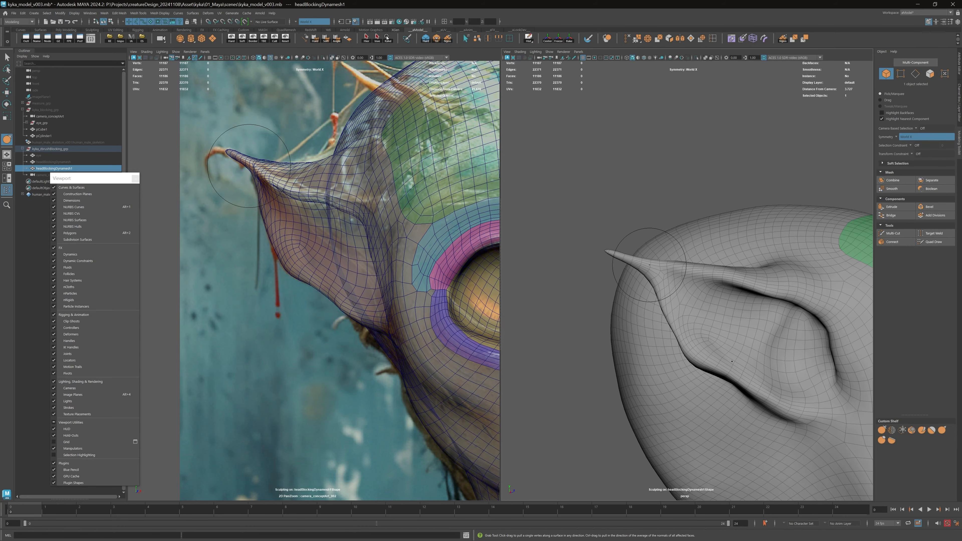
right_click_drag(678, 267, 640, 271, "alt")
left_click_drag(731, 288, 666, 292, "alt")
Reshape the cheek and jaw contour below the far eye against the concept art.
middle_click_drag(697, 341, 674, 265, "alt")
left_click_drag(674, 262, 699, 234, "alt")
scroll(409, 273, "down", 3)
middle_click_drag(409, 273, 231, 205)
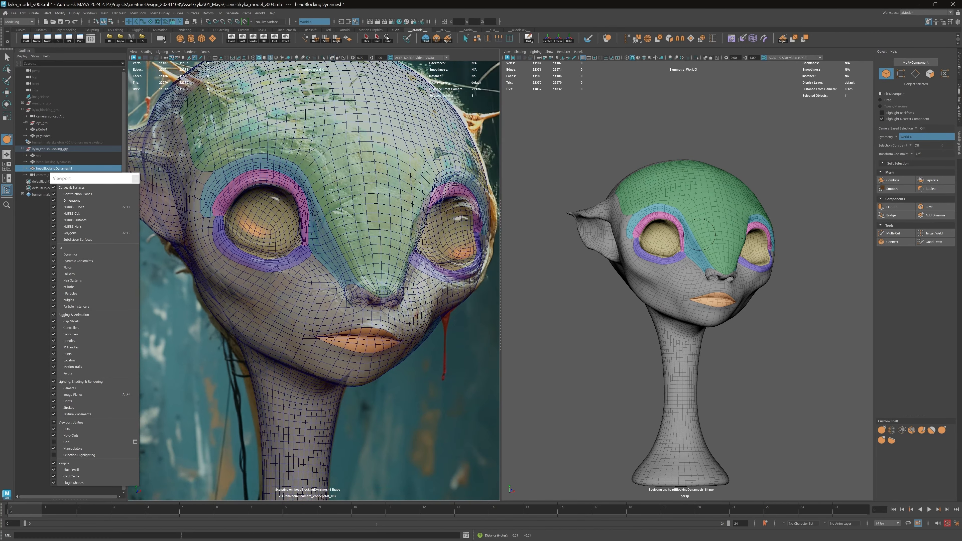
mouse_move(380, 238)
middle_mouse_down()
mouse_move(368, 229)
mouse_move(371, 252)
middle_mouse_up()
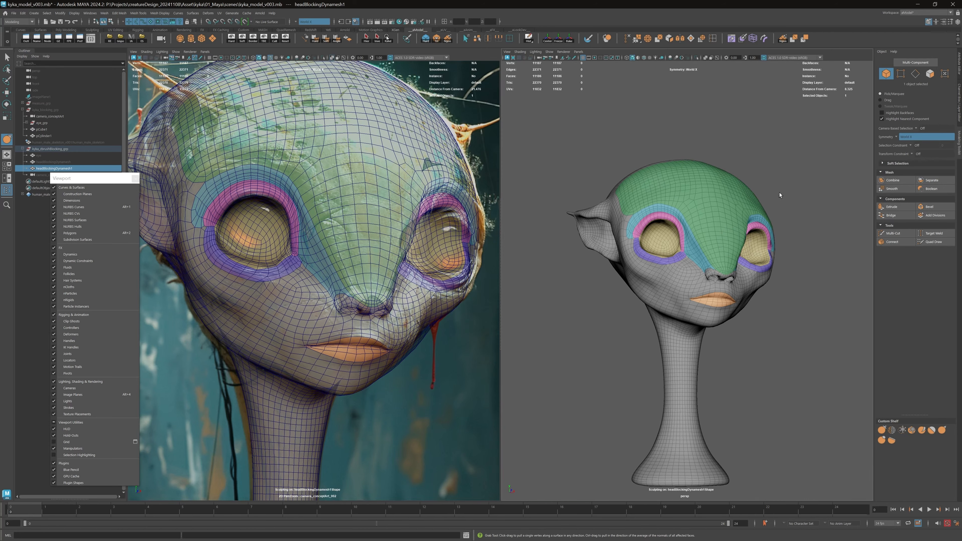
left_click_drag(773, 195, 729, 189, "alt")
right_click_drag(729, 189, 774, 179, "alt")
left_click_drag(743, 245, 754, 246)
left_click_drag(737, 310, 730, 323)
mouse_move(734, 290)
left_mouse_down()
mouse_move(741, 299)
mouse_move(748, 288)
left_mouse_up()
left_click_drag(742, 253, 780, 257)
mouse_move(731, 262)
left_mouse_down("alt")
mouse_move(761, 263)
mouse_move(725, 227)
mouse_move(687, 265)
mouse_move(704, 263)
mouse_move(718, 297)
mouse_move(682, 308)
mouse_move(697, 228)
left_mouse_up("alt")
scroll(697, 228, "down", 4)
scroll(721, 288, "up", 6)
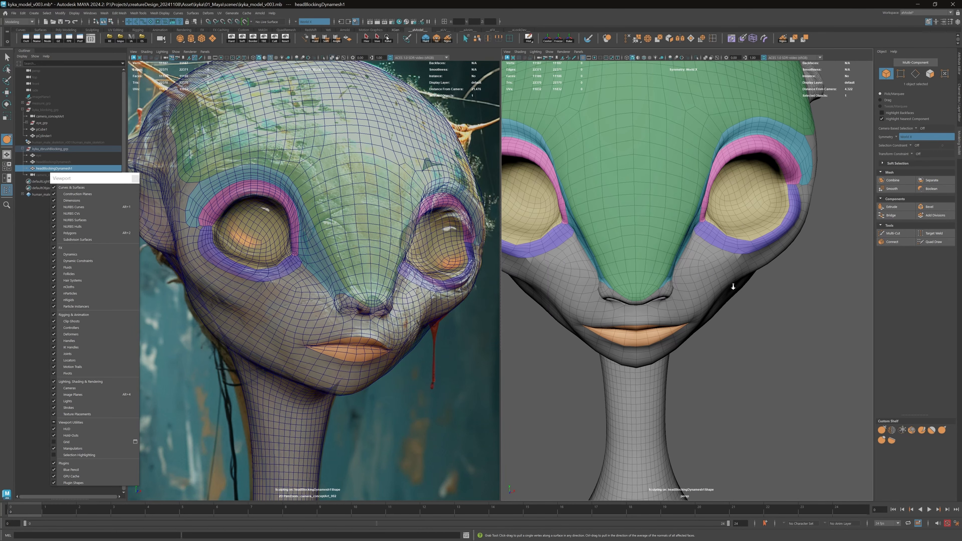
Try reshaping the cheek below the eye with the Sculpt tool, check the brush settings and undo the last stroke.
left_click_drag(743, 280, 738, 270, "alt")
left_click_drag(749, 272, 721, 278)
mouse_move(722, 284)
left_mouse_down()
mouse_move(708, 288)
mouse_move(693, 254)
mouse_move(721, 266)
left_mouse_up()
left_click(950, 21)
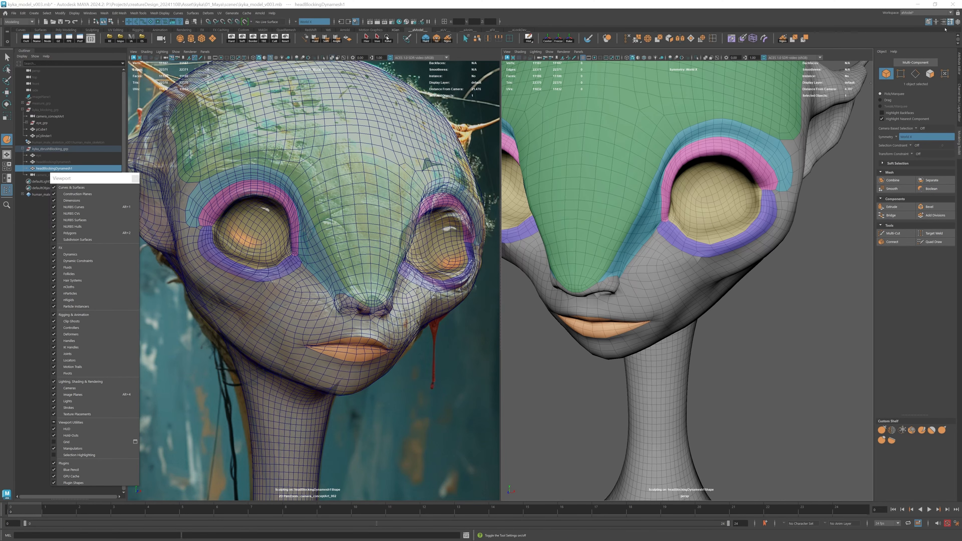
key("ctrl+z")
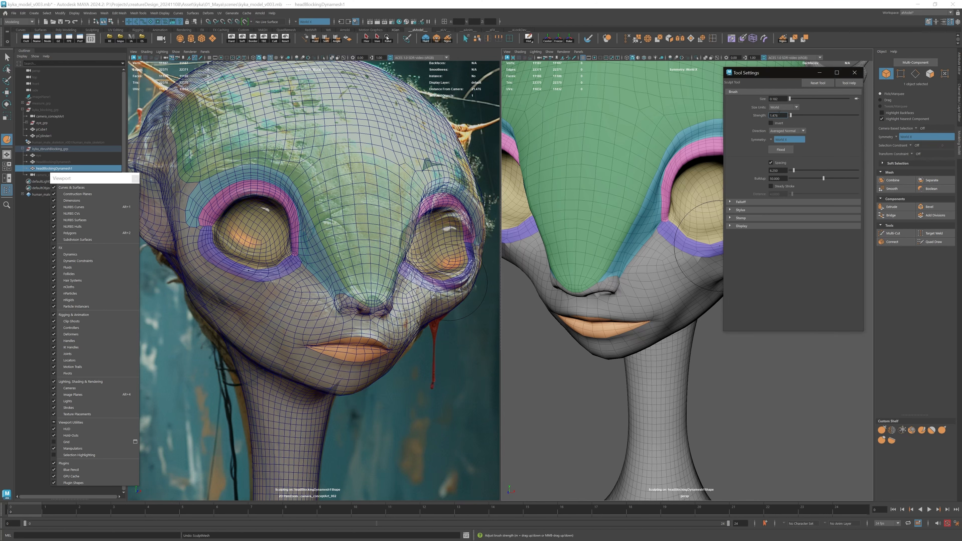
left_click(855, 72)
Compare the cheeks, jaw and overall head shape with the concept art from several angles.
mouse_move(698, 297)
left_mouse_down("alt")
mouse_move(671, 276)
mouse_move(667, 297)
mouse_move(711, 285)
left_mouse_up("alt")
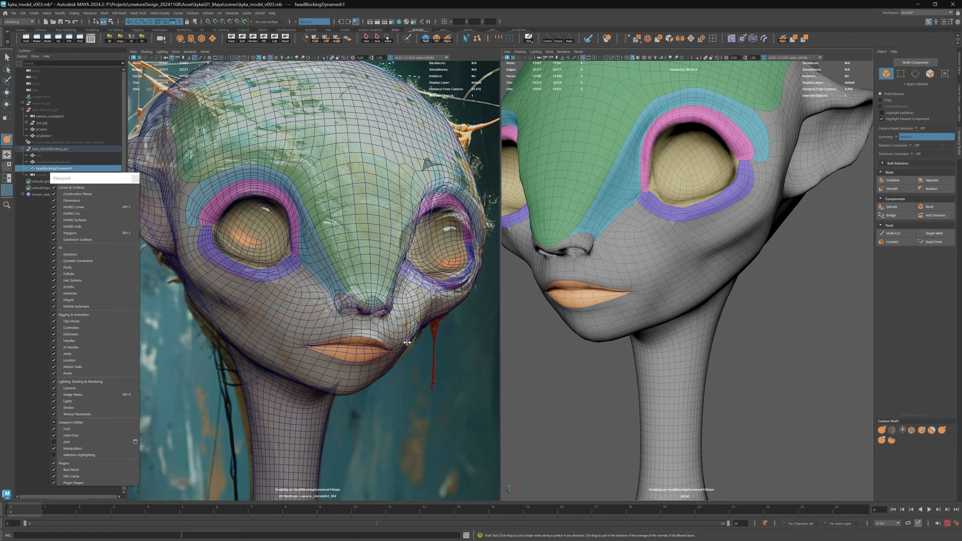
left_click_drag(410, 346, 408, 348)
mouse_move(686, 276)
left_mouse_down("alt")
mouse_move(697, 299)
mouse_move(638, 292)
left_mouse_up("alt")
right_click_drag(710, 161, 640, 227, "alt")
mouse_move(628, 243)
left_mouse_down("alt")
mouse_move(715, 240)
mouse_move(646, 242)
left_mouse_up("alt")
right_click_drag(644, 245, 705, 227, "alt")
mouse_move(685, 235)
left_mouse_down("alt")
mouse_move(691, 289)
mouse_move(686, 242)
left_mouse_up("alt")
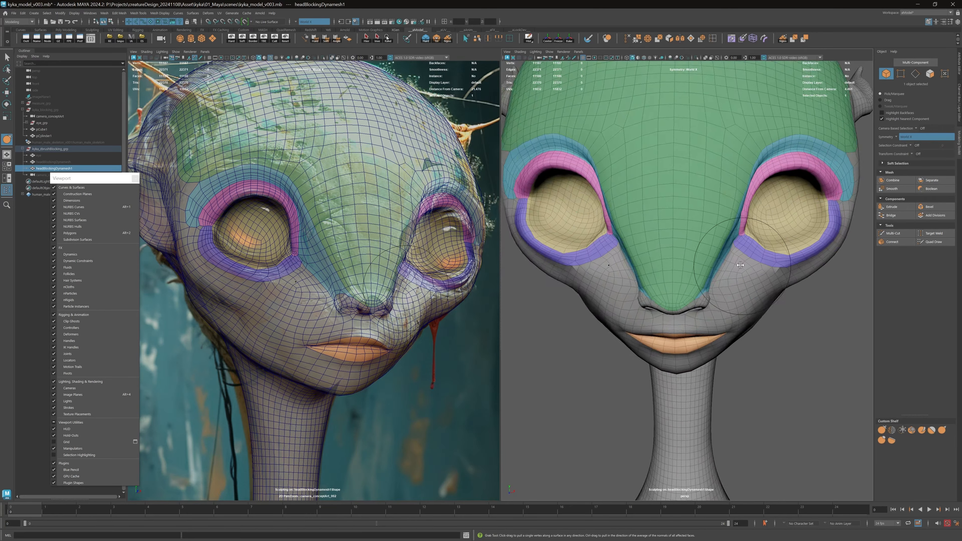
right_click_drag(686, 242, 640, 246, "alt")
left_click_drag(640, 247, 676, 241, "alt")
right_click_drag(379, 191, 270, 215)
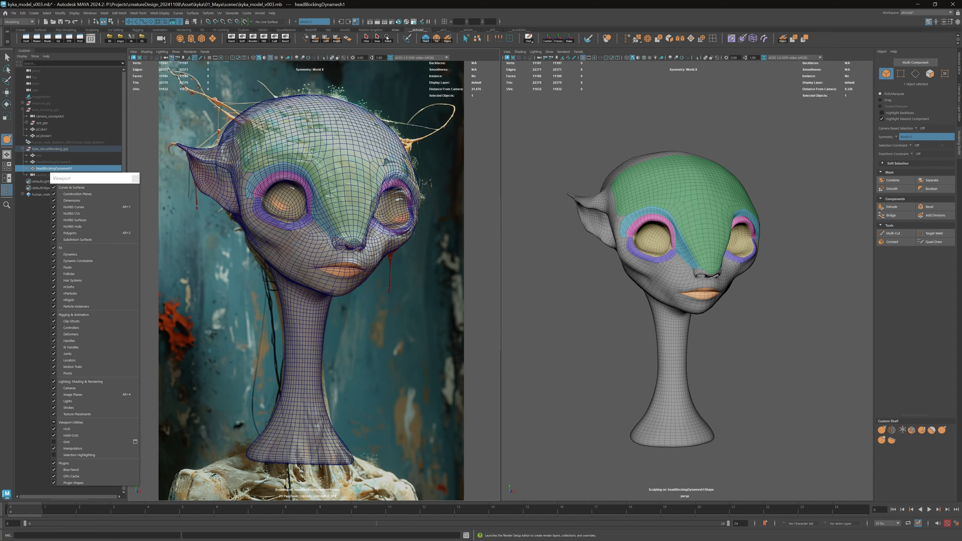
Examine where the neck meets the skull and jaw from the side, back and below.
key("alt+Tab")
left_click_drag(652, 293, 668, 292, "alt")
right_click_drag(667, 292, 672, 334, "alt")
middle_click_drag(672, 334, 644, 278, "alt")
mouse_move(644, 278)
left_mouse_down("alt")
mouse_move(616, 278)
mouse_move(663, 279)
mouse_move(625, 250)
left_mouse_up("alt")
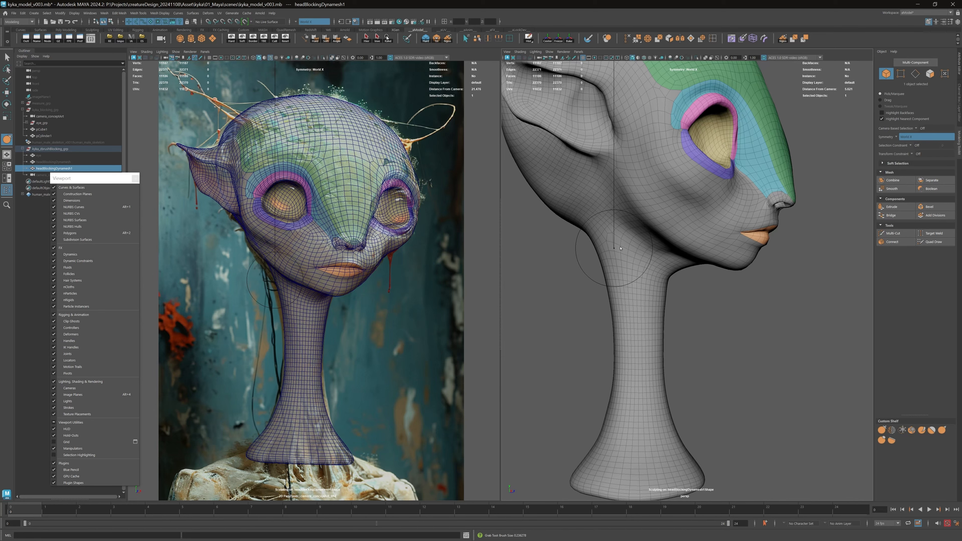
left_click_drag(617, 293, 618, 291, "alt")
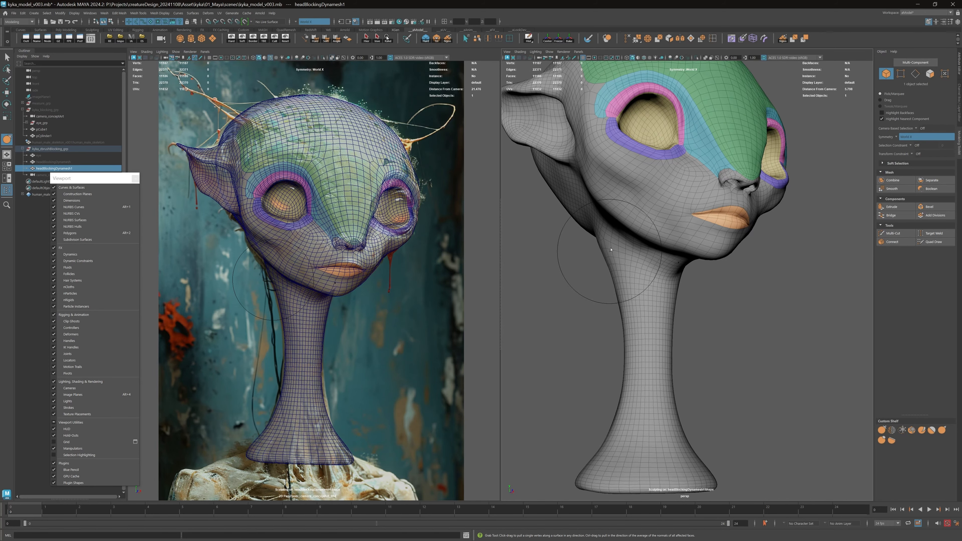
left_click_drag(562, 247, 579, 204, "alt")
left_click_drag(607, 280, 634, 183, "alt")
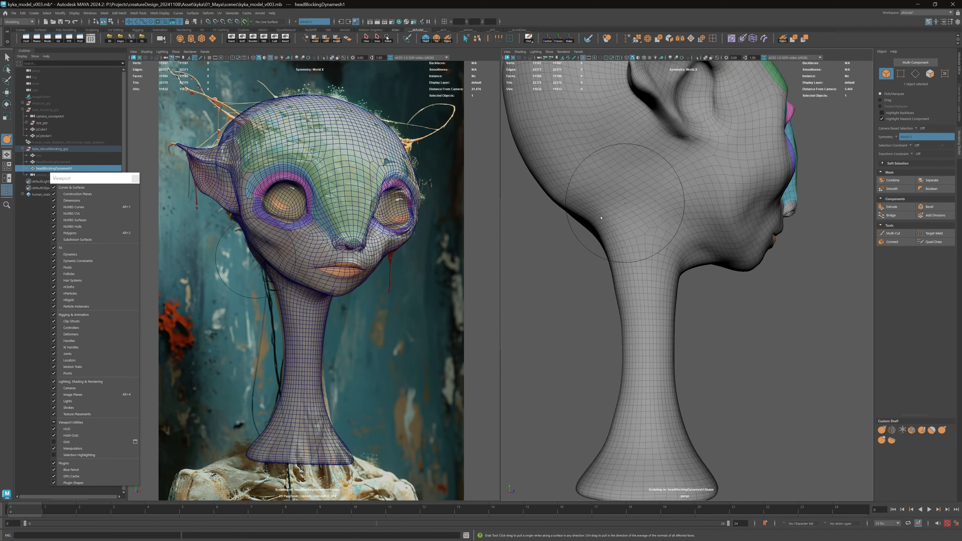
left_click_drag(611, 140, 642, 273, "alt")
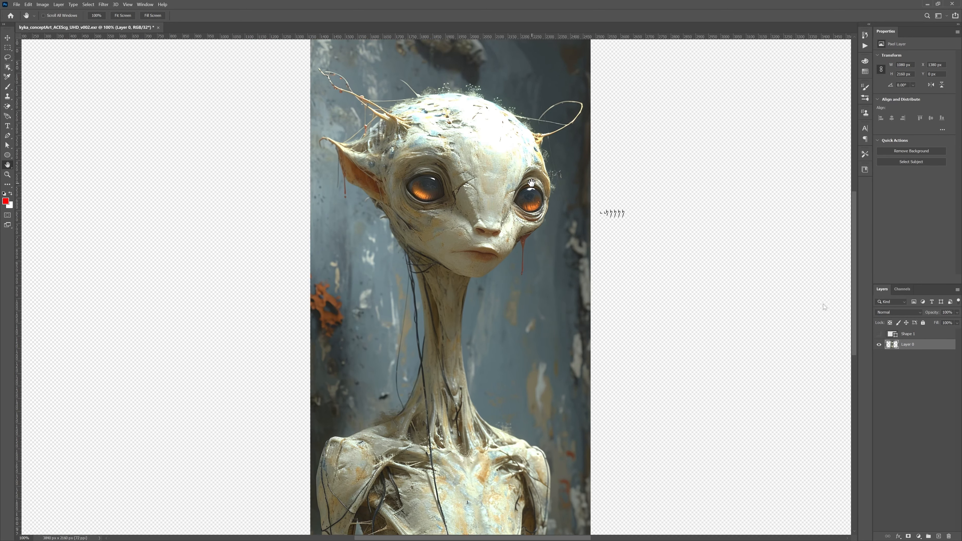
Show the Shape 1 layer with the red eyelid line over the concept art in Photoshop.
key("ctrl+plus")
left_click_drag(557, 144, 499, 273)
key("z")
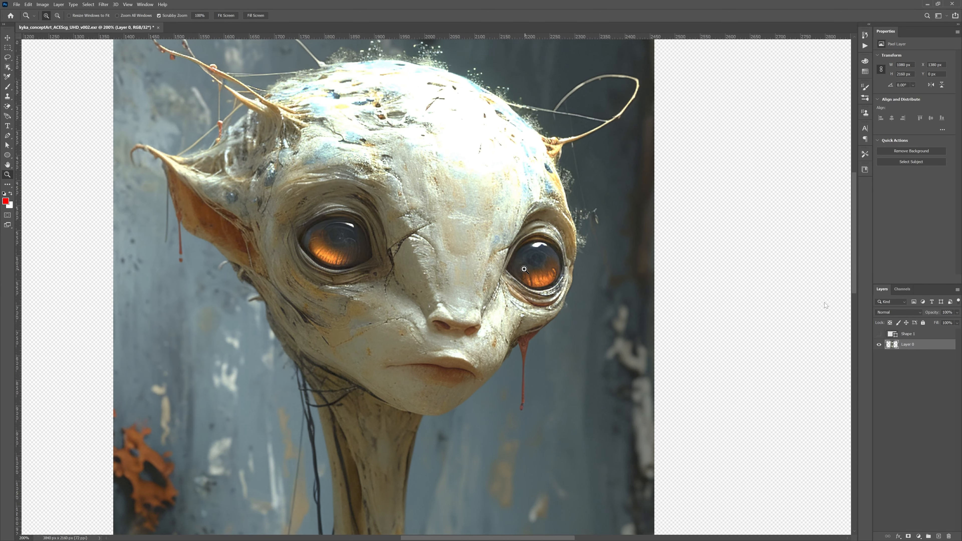
left_click(524, 269)
key("h")
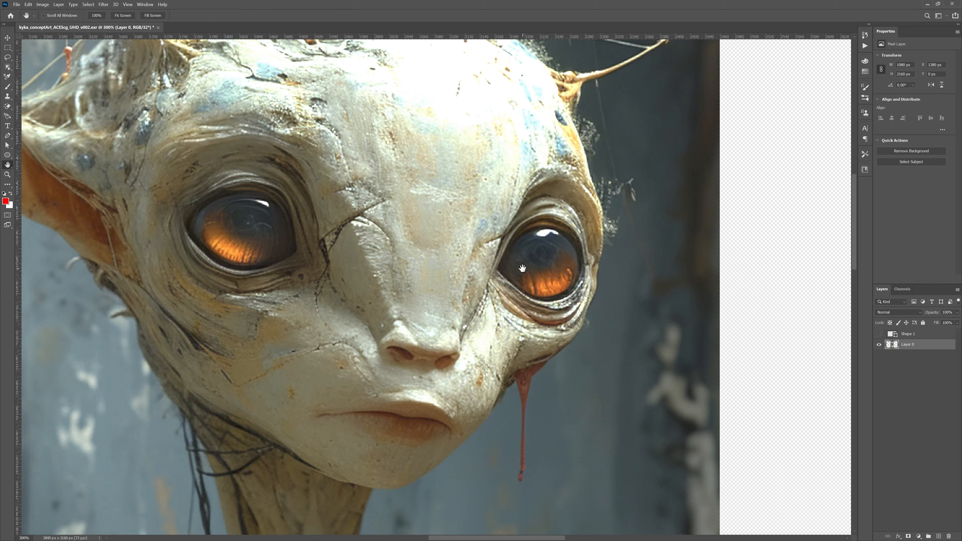
key("ctrl+minus")
left_click_drag(500, 268, 540, 225)
left_click(879, 334)
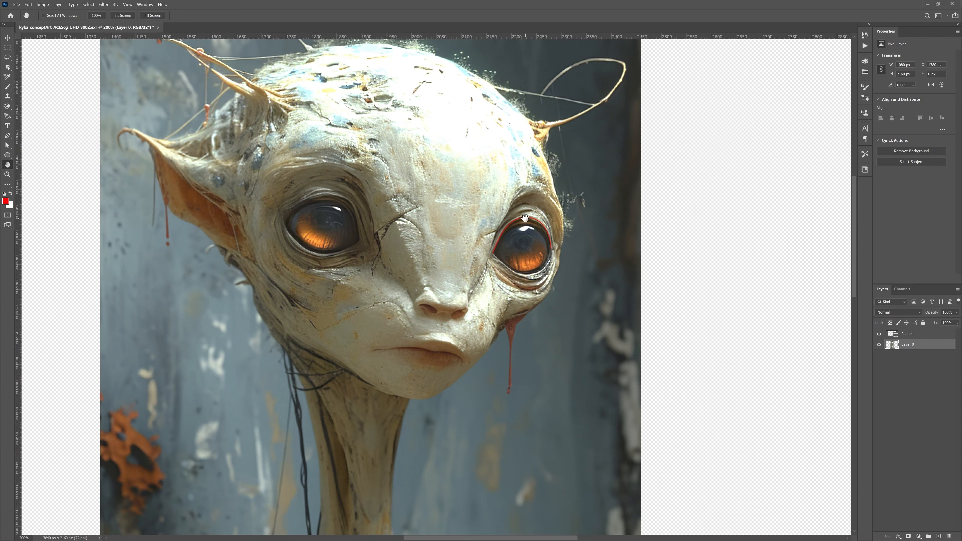
Select the Shape 1 path and fine-tune the upper eyelid curve over the right eye in the image.
key("z")
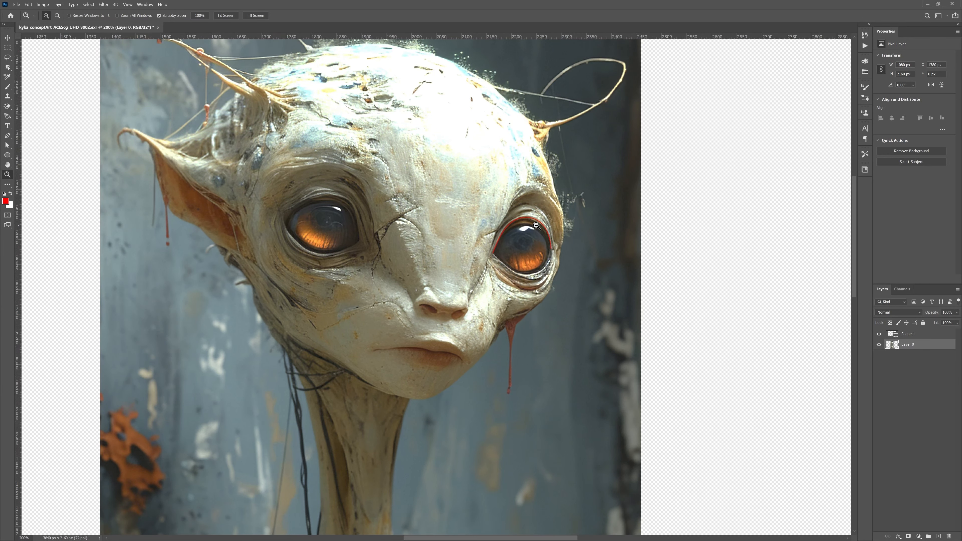
left_click_drag(535, 227, 544, 299)
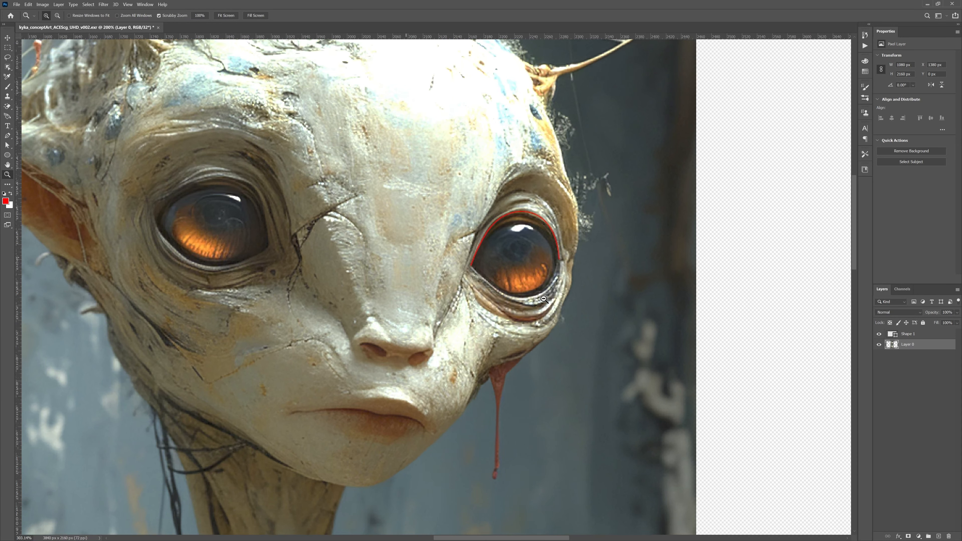
key("h")
left_click_drag(588, 248, 563, 250)
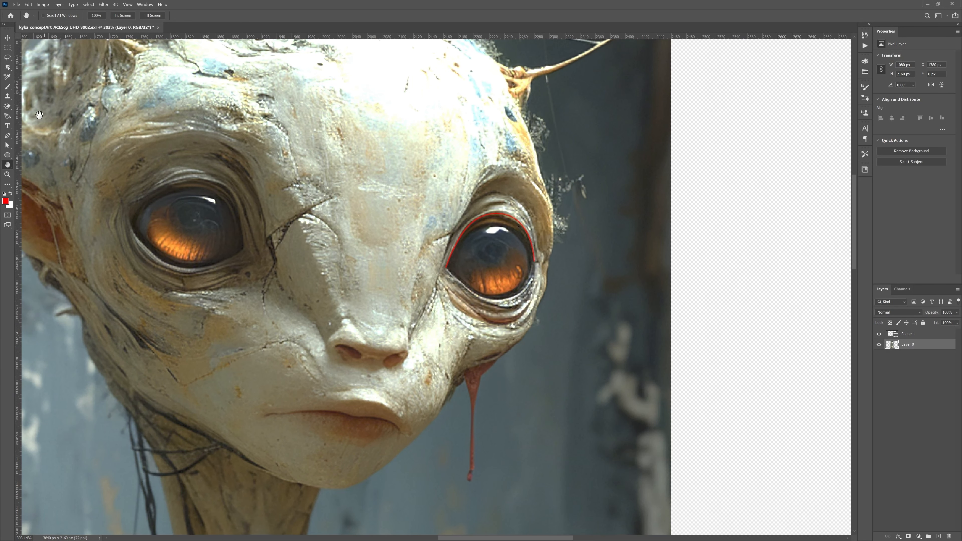
left_click(8, 146)
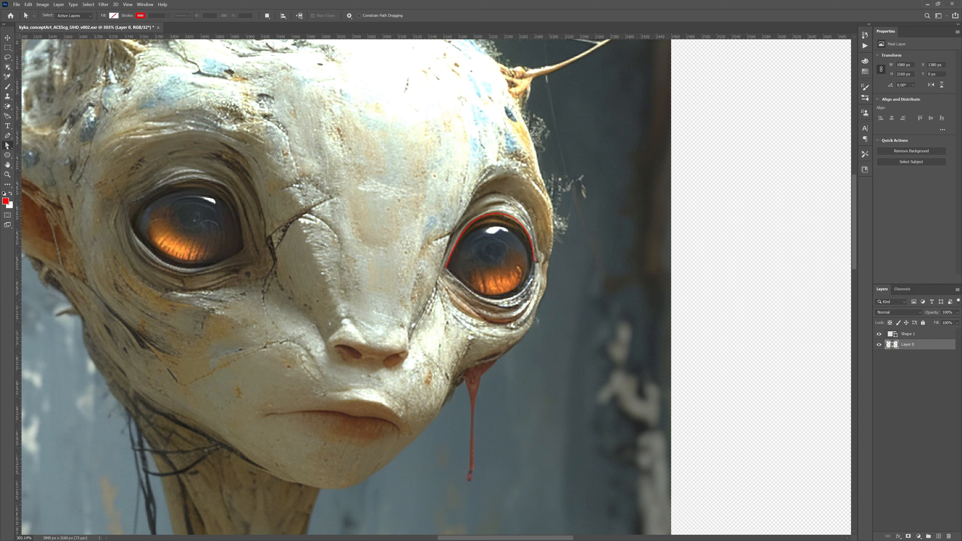
right_click(7, 147)
left_click(31, 152)
left_click(891, 334)
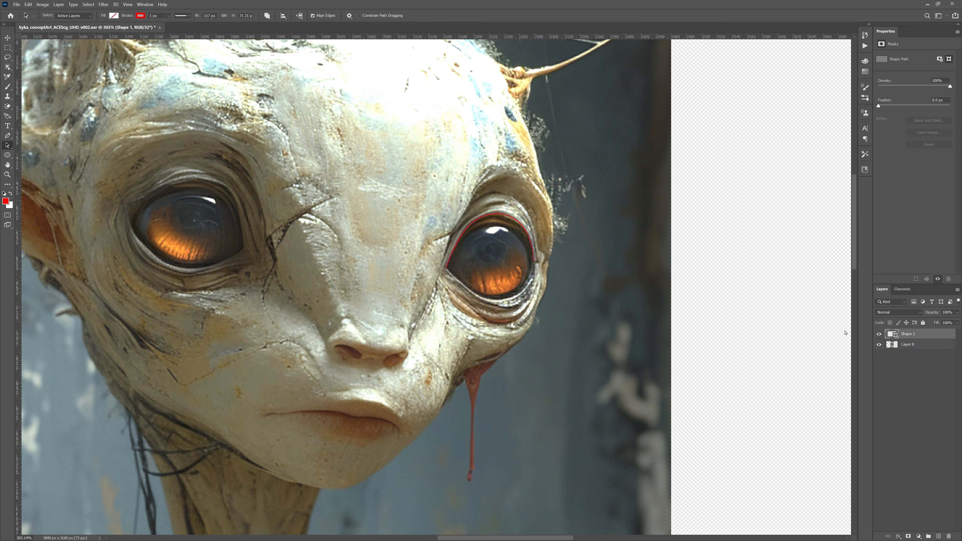
left_click_drag(502, 214, 503, 216)
scroll(447, 266, "up", 1, "alt")
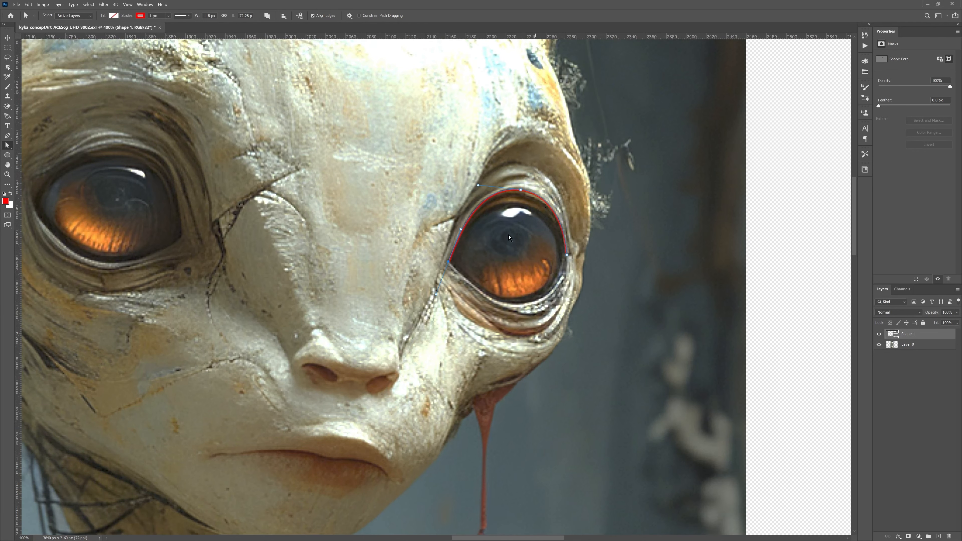
Draw a red Pen curve along the upper eyelid of the left eye in the image.
key("ctrl+minus")
left_click_drag(281, 206, 493, 230)
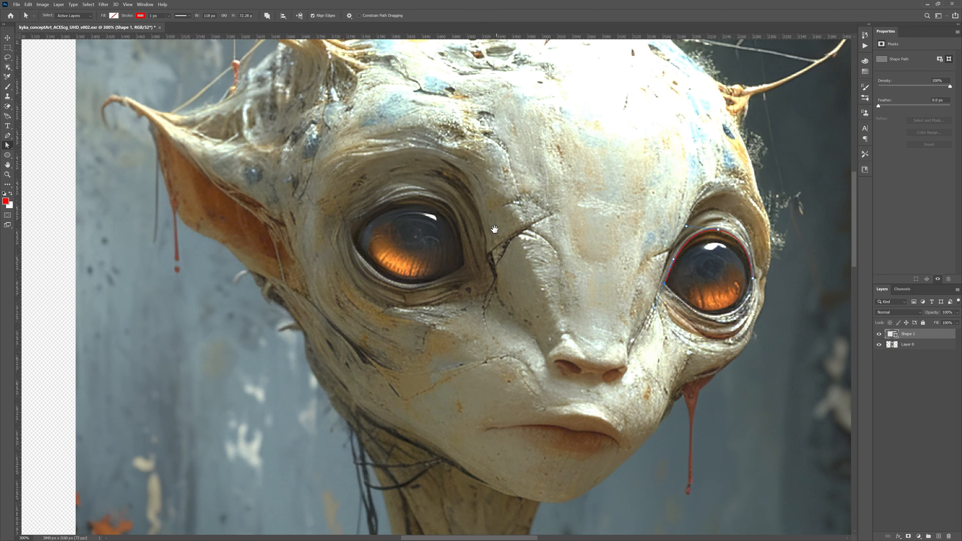
key("ctrl+plus")
key("ctrl+plus")
key("p")
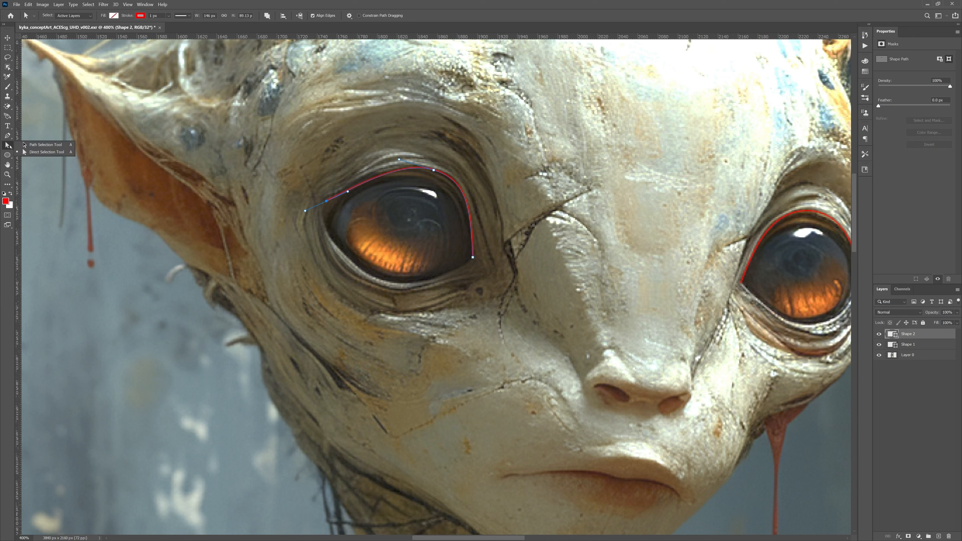
Adjust the anchor points and handles of the left eye's upper lid curve to follow the painted eyelid edge.
left_click_drag(399, 161, 385, 156)
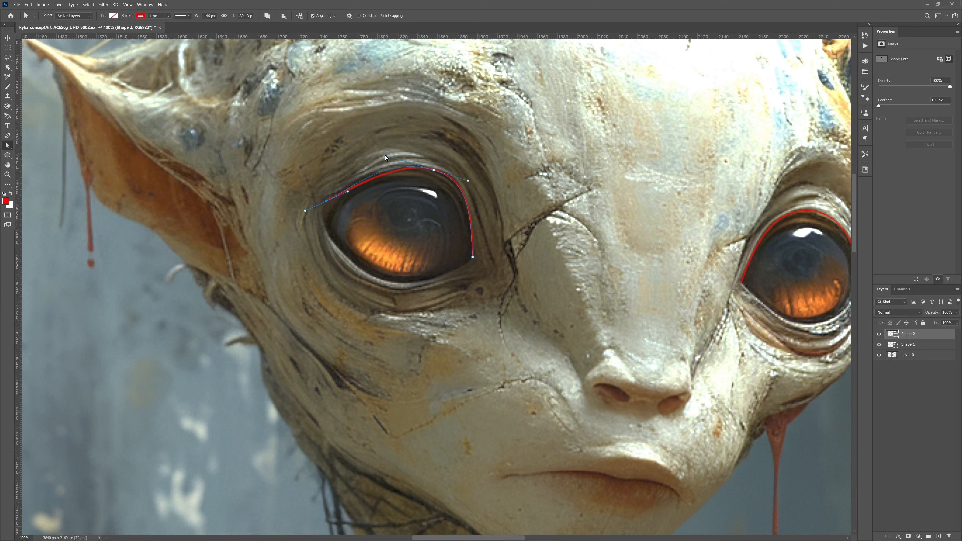
left_click(432, 171)
left_click_drag(472, 259, 476, 258)
left_click_drag(472, 208, 460, 224)
mouse_move(474, 256)
left_mouse_down()
mouse_move(459, 262)
mouse_move(472, 257)
left_mouse_up()
left_click_drag(467, 180, 478, 184)
left_click_drag(458, 224, 473, 255)
left_click_drag(477, 180, 475, 181)
Draw a Pen curve along the left eye's lower lid from the outer to the inner corner and refine its anchors.
key("p")
left_click(323, 205)
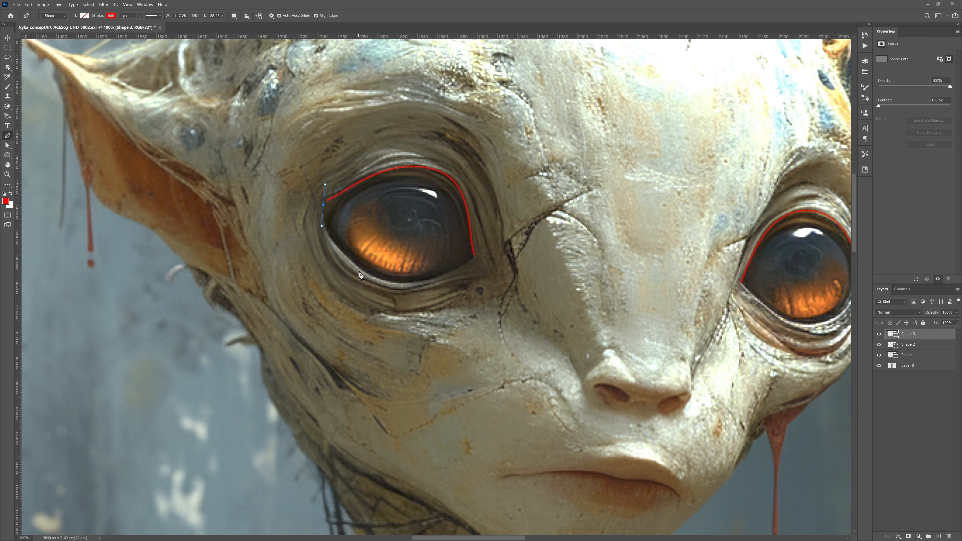
left_click_drag(358, 270, 381, 284)
left_click_drag(408, 285, 423, 285)
left_click_drag(473, 258, 486, 245)
key("a")
left_click_drag(408, 285, 413, 284)
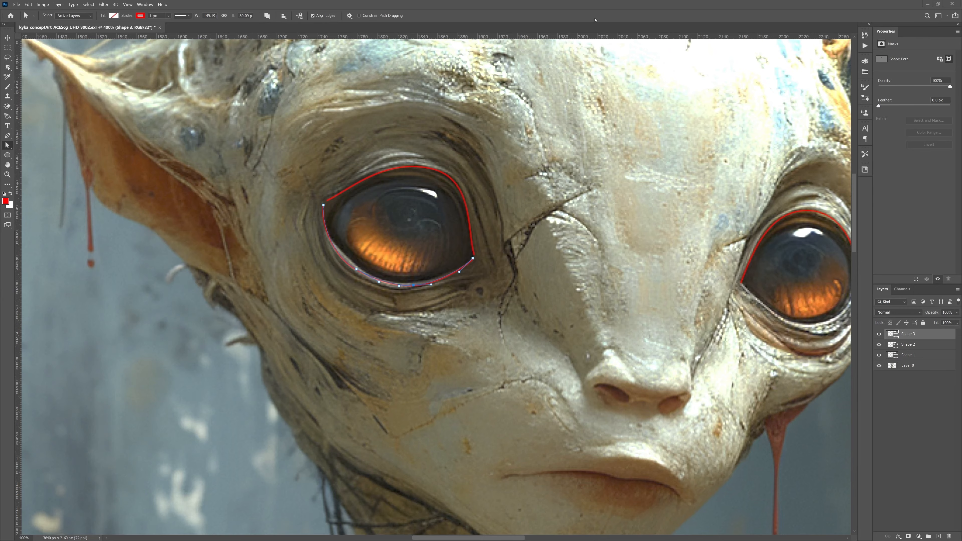
Draw a separate Pen curve along the right eye's lower lid, joining the two ends of its upper lid line.
left_click_drag(571, 267, 356, 242)
key("p")
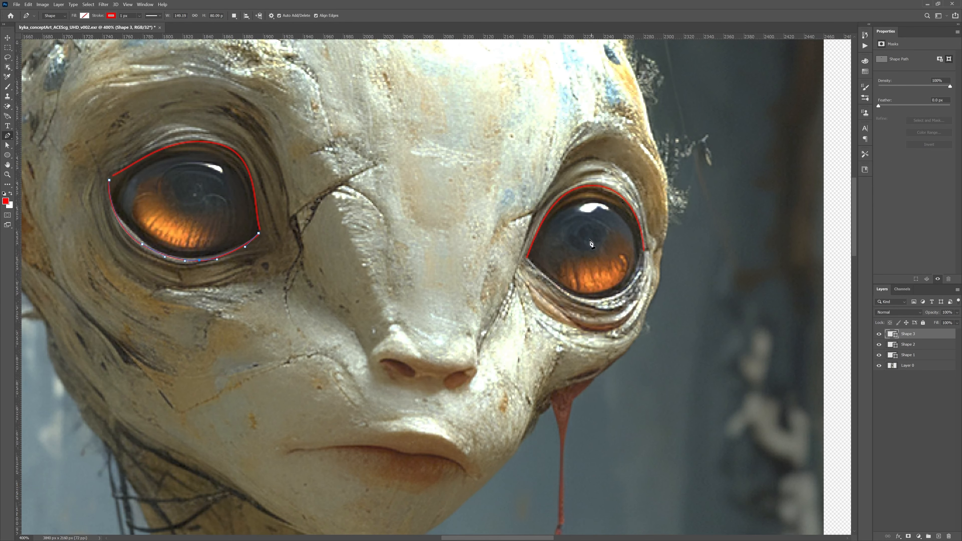
key("Escape")
left_click(528, 260)
left_click_drag(603, 299, 634, 292)
left_click(643, 256)
key("a")
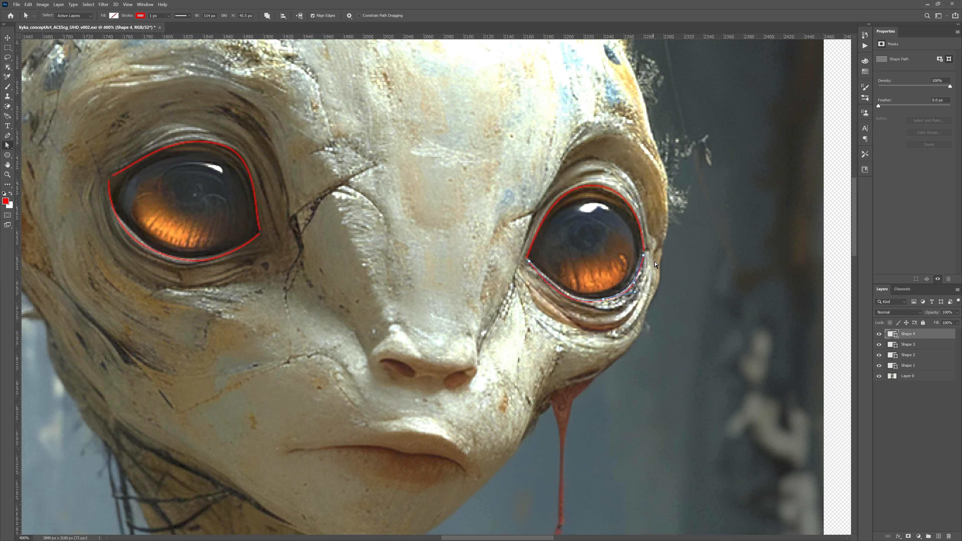
Fine-tune the anchors and handles of the right eye's lower lid curve to match the painted lid.
left_click(127, 4)
left_click(137, 165)
left_click(635, 283)
left_click_drag(563, 309, 563, 306)
left_click(529, 261)
left_click_drag(542, 269, 549, 273)
Trace the mouth with Pen curves, adding a separate line along the lower edge of the bottom lip.
left_click_drag(509, 195, 506, 222)
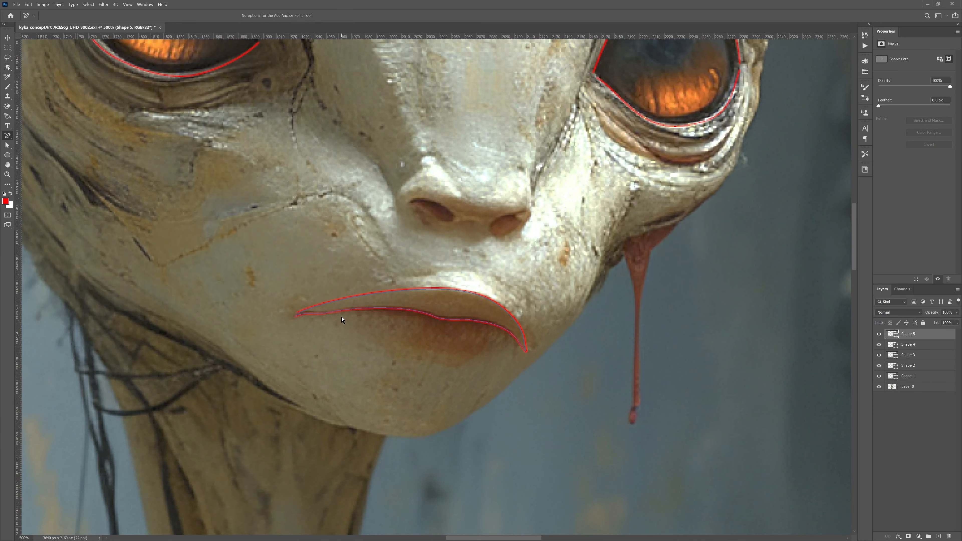
right_click(8, 135)
left_click(37, 137)
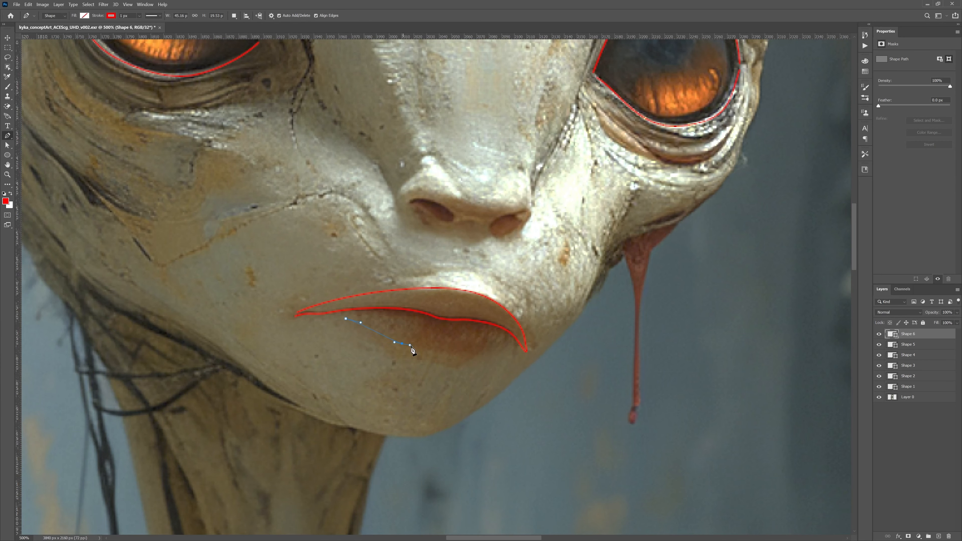
left_click_drag(466, 352, 517, 345)
left_click(7, 145)
Draw and shape Pen curves along both sides of the nose, from each nostril up towards the inner eye corners.
key("ctrl+minus")
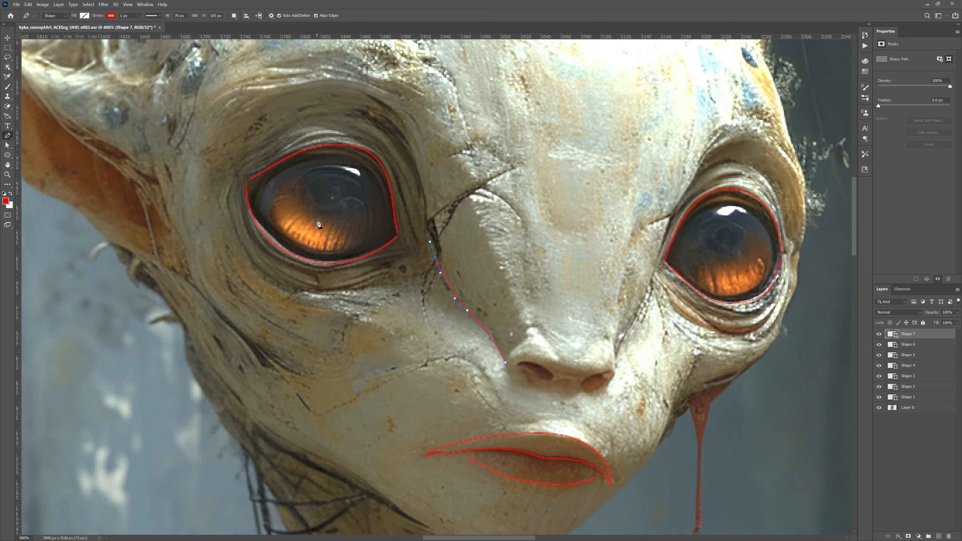
key("a")
left_click(479, 324)
left_click(9, 138)
left_click_drag(616, 358, 618, 342)
left_click_drag(652, 275, 660, 241)
left_click(7, 145)
left_click_drag(644, 309, 619, 327)
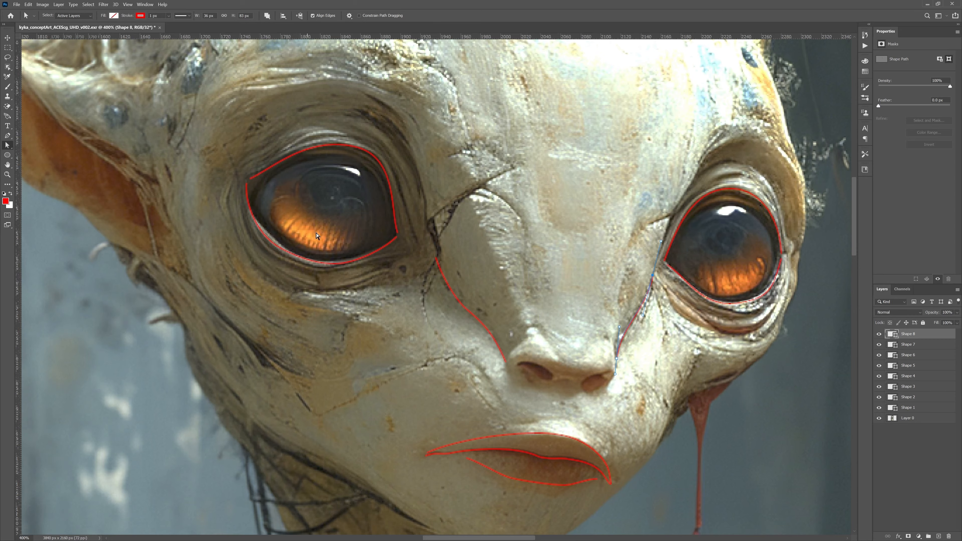
Draw a Pen curve around the fold beneath the left eye and adjust it to follow the eye bag.
key("ctrl+minus")
left_click(8, 136)
left_click_drag(415, 283, 400, 287)
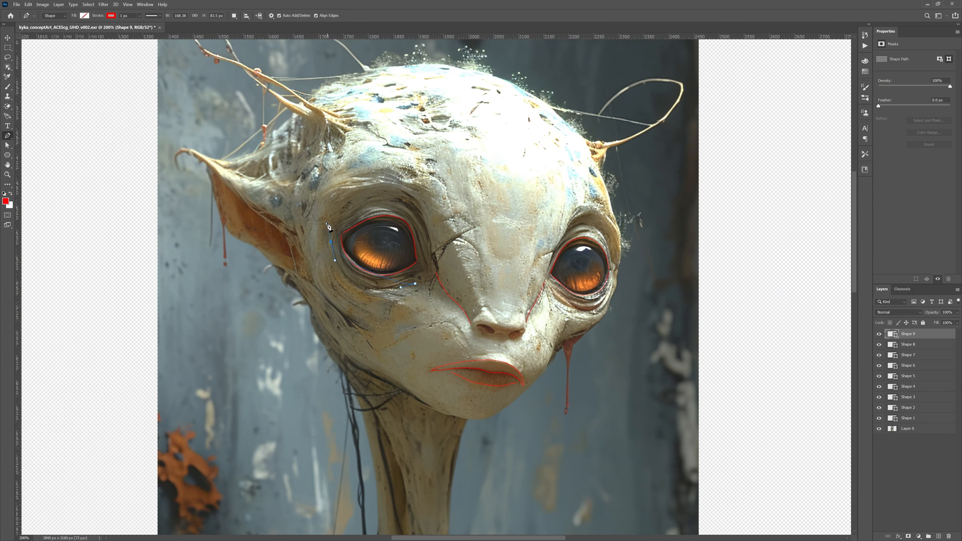
left_click_drag(330, 242, 324, 217)
left_click(7, 145)
mouse_move(337, 266)
left_mouse_down()
mouse_move(343, 292)
mouse_move(370, 293)
left_mouse_up()
left_click_drag(414, 283, 414, 279)
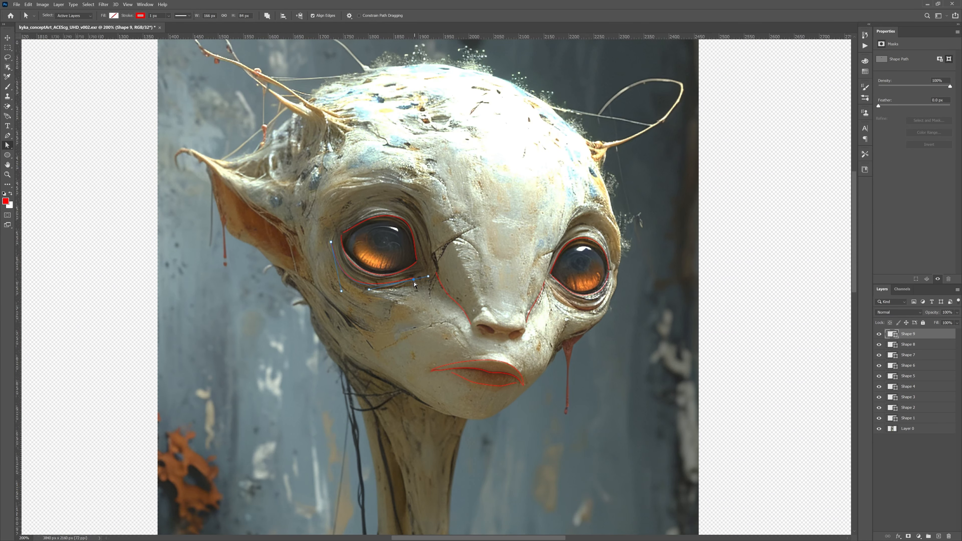
Draw a matching Pen curve along the fold beneath the right eye and adjust its end point.
key("p")
left_click_drag(550, 287, 559, 303)
left_click_drag(612, 285, 626, 238)
key("a")
left_click(550, 287)
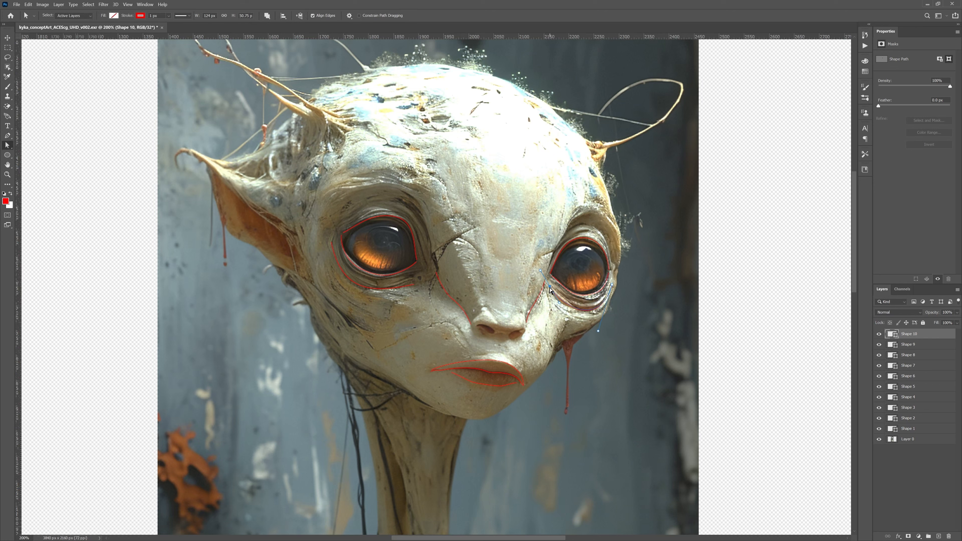
Draw a Pen curve from the nose bridge up over the left brow and refine its anchors along the brow ridge.
key("p")
left_click_drag(482, 307, 469, 279)
left_click_drag(427, 187, 397, 159)
left_click_drag(326, 196, 308, 210)
key("a")
left_click(427, 188)
left_click_drag(456, 215, 464, 212)
left_click_drag(469, 279, 453, 204)
left_click_drag(389, 164, 393, 166)
left_click_drag(453, 204, 447, 200)
left_click(716, 319)
Save the document as kyka_conceptArt_ACEScg_UHD_featureLines_v001.tif in the 07_Photoshop folder.
key("ctrl+shift+s")
left_click(355, 78)
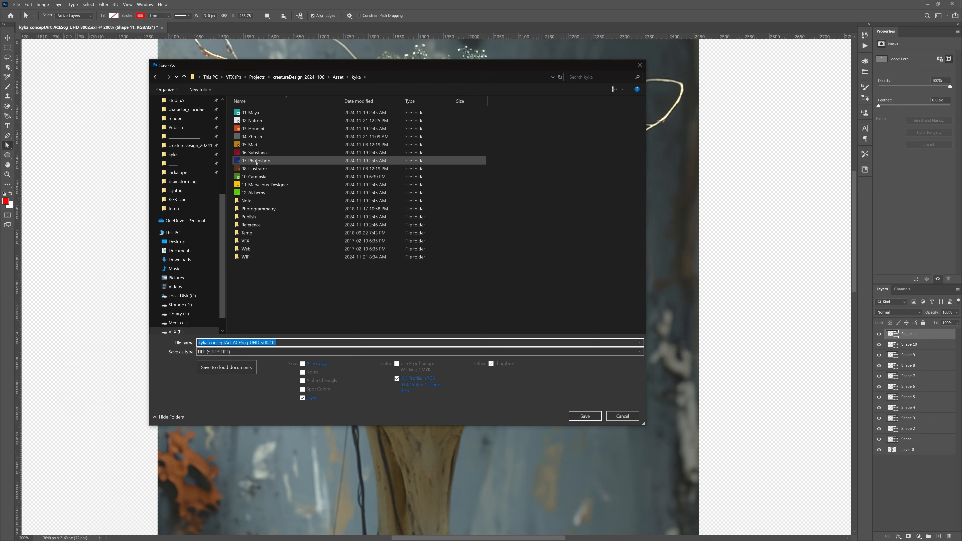
double_click(255, 161)
left_click(269, 342)
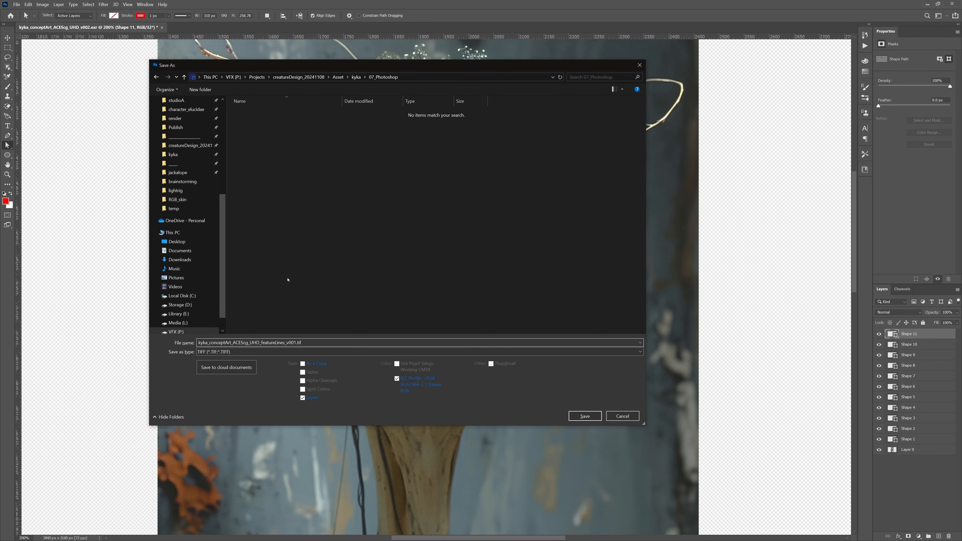
key("Return")
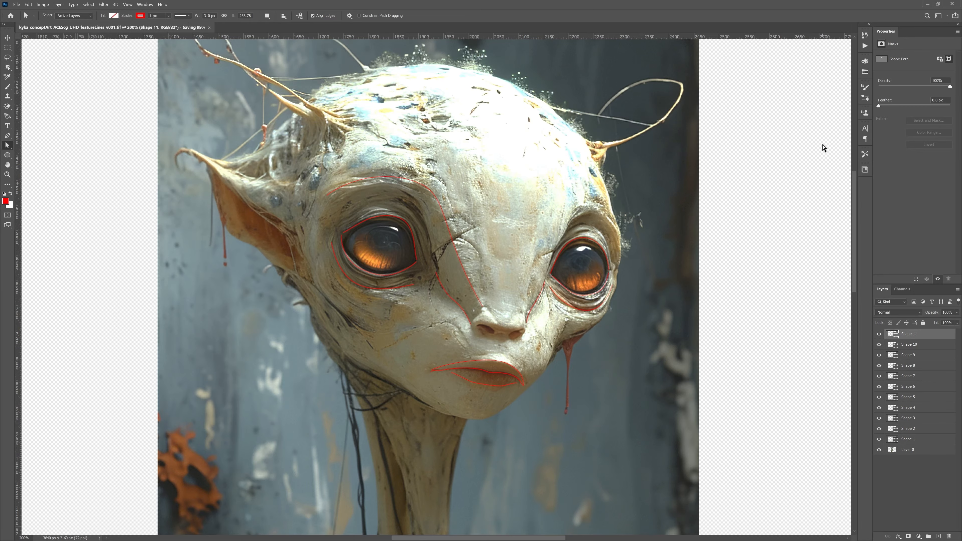
Draw a Pen curve from the outer end of the right brow over the eye and down to the nose.
left_click_drag(573, 145, 503, 147)
key("p")
left_click_drag(549, 264, 551, 238)
left_click_drag(509, 210, 474, 219)
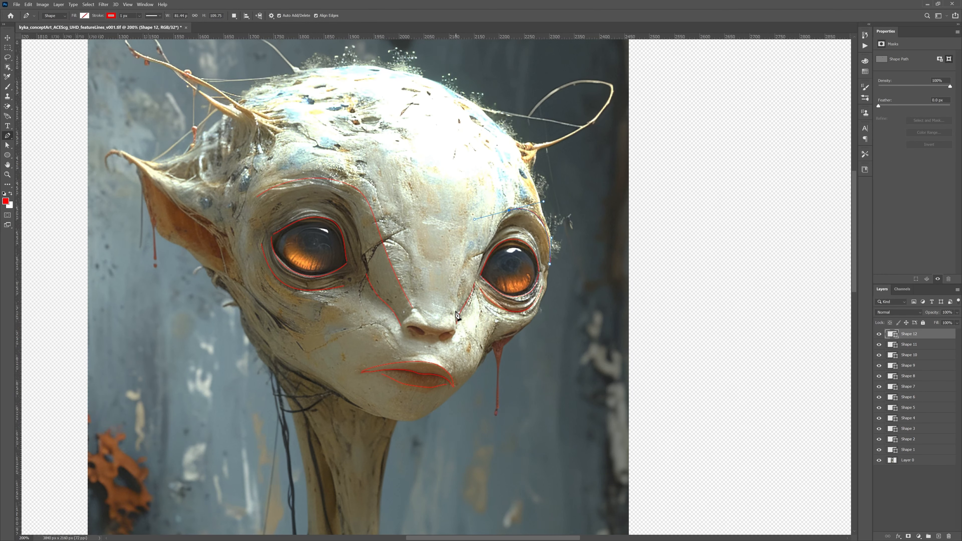
left_click_drag(454, 312, 448, 336)
Reshape the right brow-to-nose curve by moving its anchors and handles onto the painted ridge.
key("a")
left_click_drag(459, 287, 462, 284)
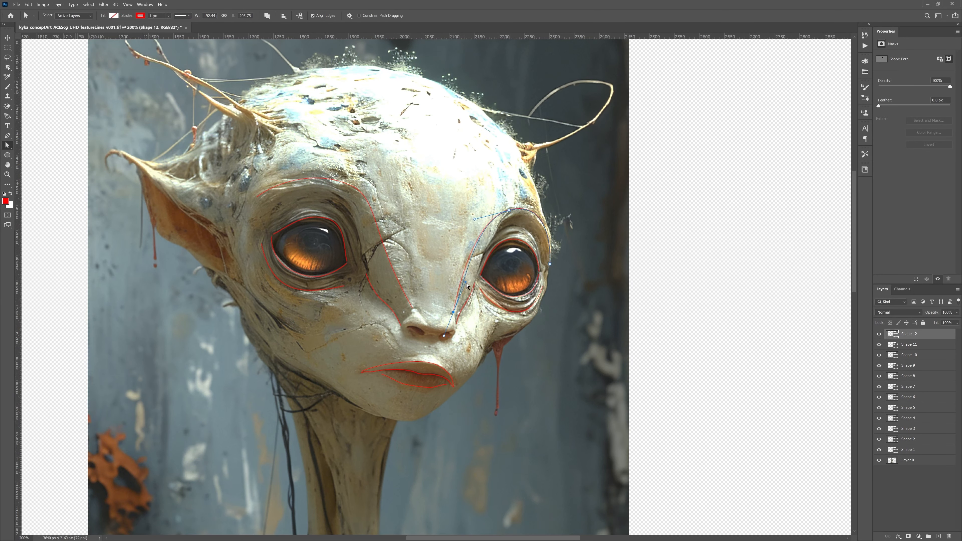
left_click_drag(474, 219, 486, 216)
left_click(508, 211)
left_click_drag(462, 284, 474, 270)
left_click_drag(508, 211, 514, 211)
left_click_drag(474, 270, 482, 266)
left_click(514, 211)
left_click_drag(548, 207, 541, 208)
Draw a Pen curve along the ear's upper edge, add an anchor point midway and bend it to the contour.
mouse_move(288, 192)
middle_mouse_down()
mouse_move(325, 193)
mouse_move(358, 213)
middle_mouse_up()
left_click(7, 136)
left_click_drag(298, 257, 273, 240)
left_click_drag(197, 177, 170, 159)
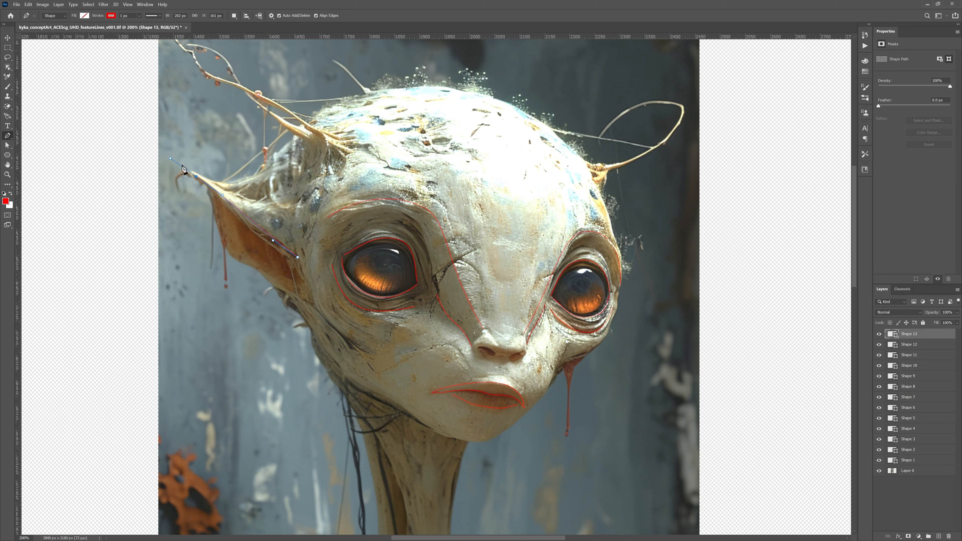
right_click(8, 136)
left_click(42, 157)
left_click(248, 218)
left_click(8, 146)
left_click_drag(248, 218, 246, 221)
left_click_drag(285, 249, 287, 250)
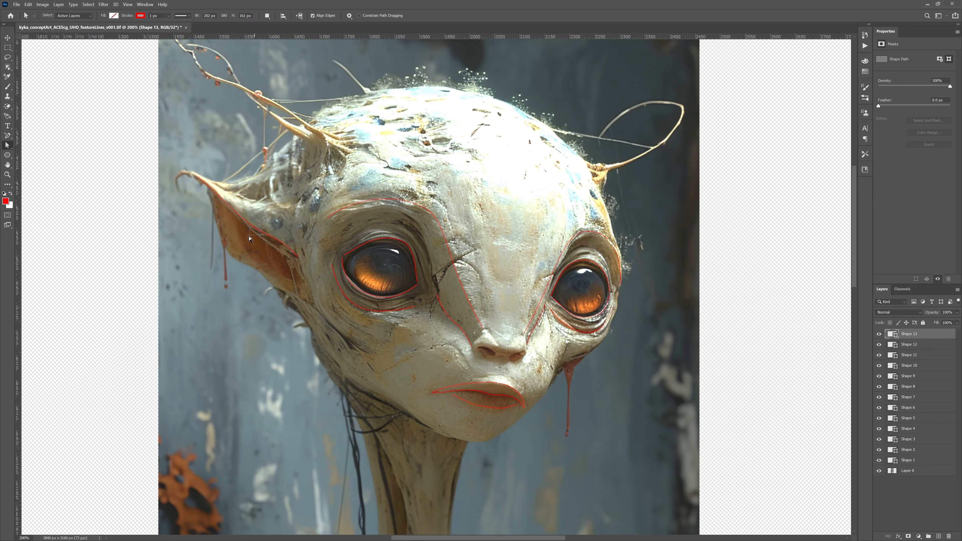
Extend and bend the ear line's outer end around the curled ear tip.
left_click(194, 179)
key("space")
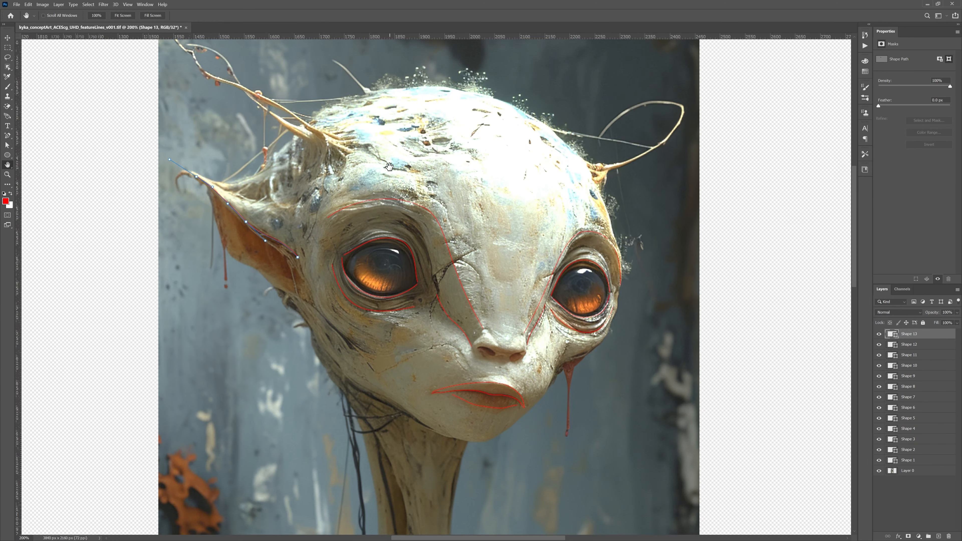
left_click_drag(366, 164, 364, 197)
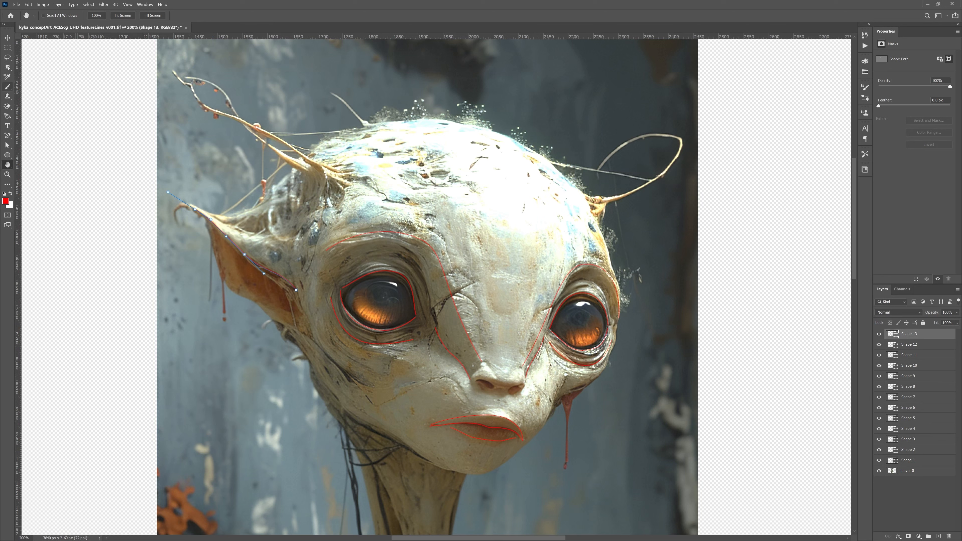
left_click(8, 146)
left_click_drag(195, 210, 176, 224)
left_click_drag(192, 235, 165, 174)
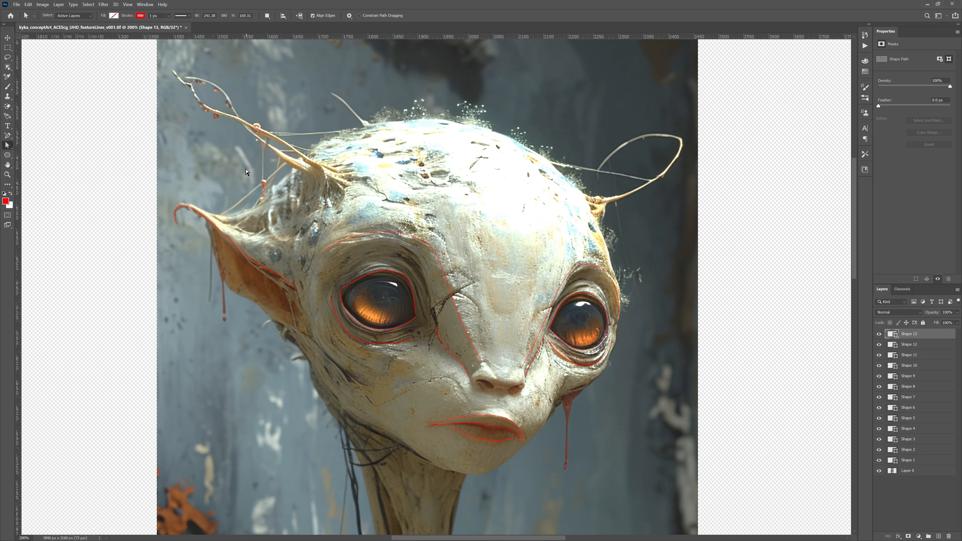
Trace the left antenna with the Pen tool from its base on the head out to the tip.
key("p")
left_click(347, 183)
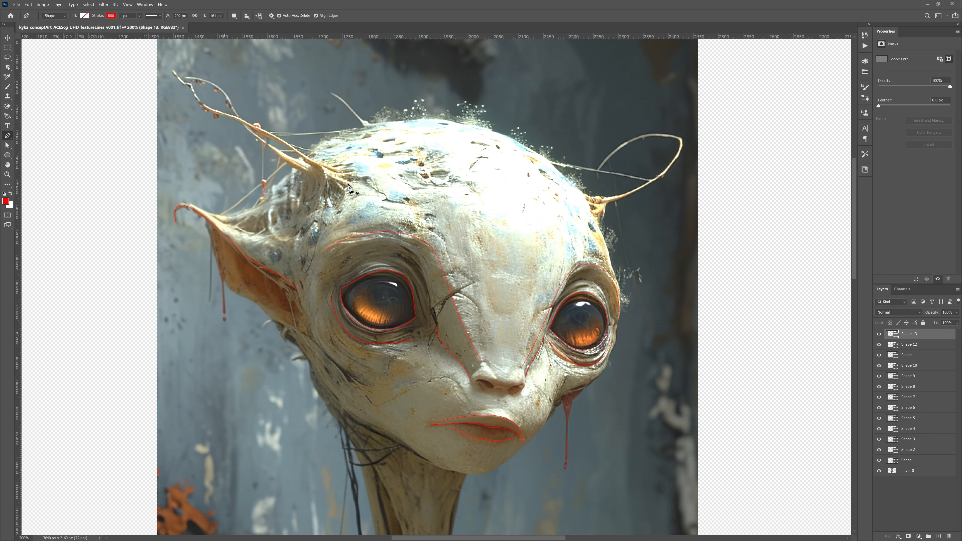
left_click(315, 162)
left_click(258, 127)
left_click(209, 109)
left_click(191, 85)
left_click(173, 70)
left_click(162, 55)
left_click(355, 191, "ctrl")
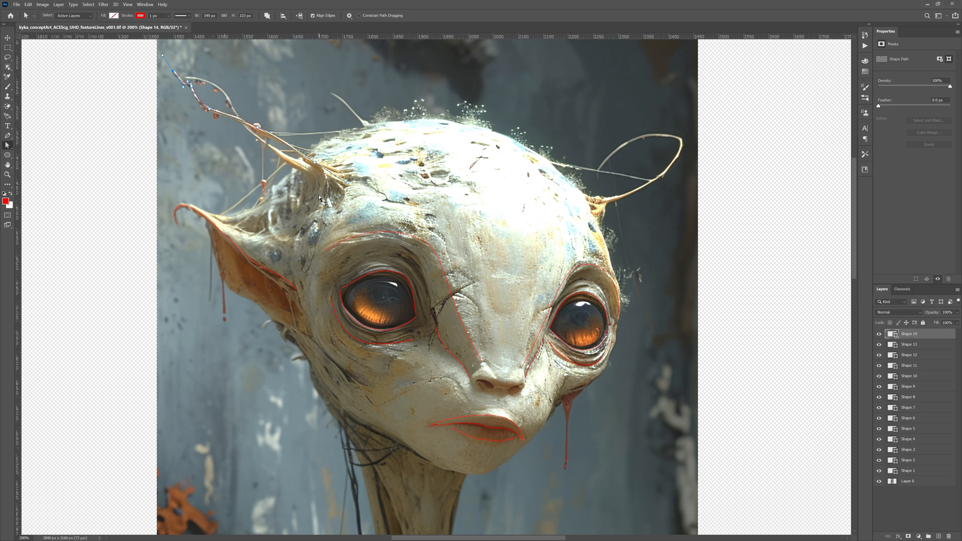
Draw and shape further Pen curves along the left antenna's base and its second looping branch.
left_click_drag(322, 202, 317, 190)
left_click_drag(323, 168, 314, 150)
left_click(316, 162, "ctrl")
mouse_move(307, 199)
left_mouse_down()
mouse_move(311, 174)
mouse_move(279, 149)
left_mouse_up()
mouse_move(227, 97)
left_mouse_down()
mouse_move(207, 63)
mouse_move(169, 76)
left_mouse_up()
left_click_drag(207, 62, 223, 85, "ctrl")
left_click_drag(247, 131, 279, 153, "ctrl")
left_click(298, 163, "ctrl")
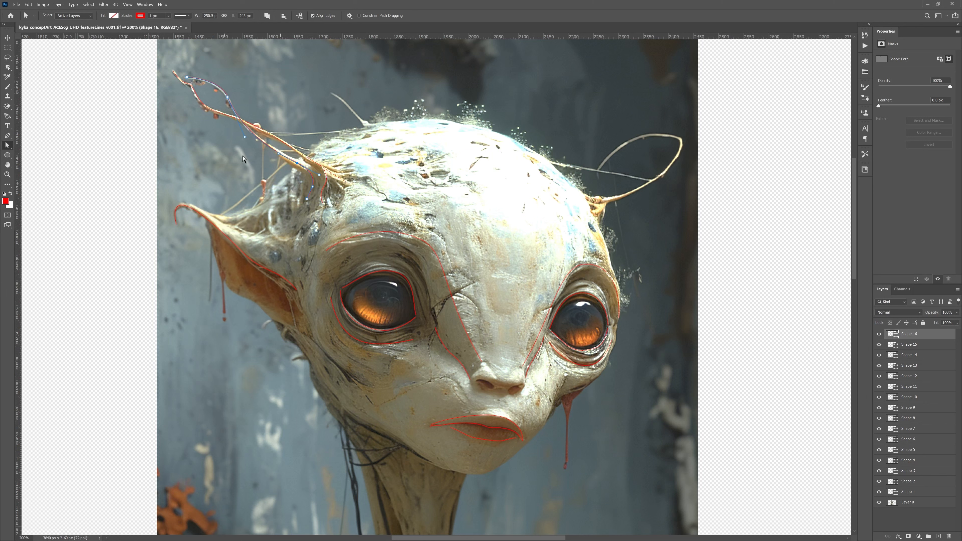
Draw a Pen curve along the upper eyelid fold around the left eye, starting beside its inner corner.
left_click(433, 321, "ctrl")
left_click_drag(427, 321, 424, 302)
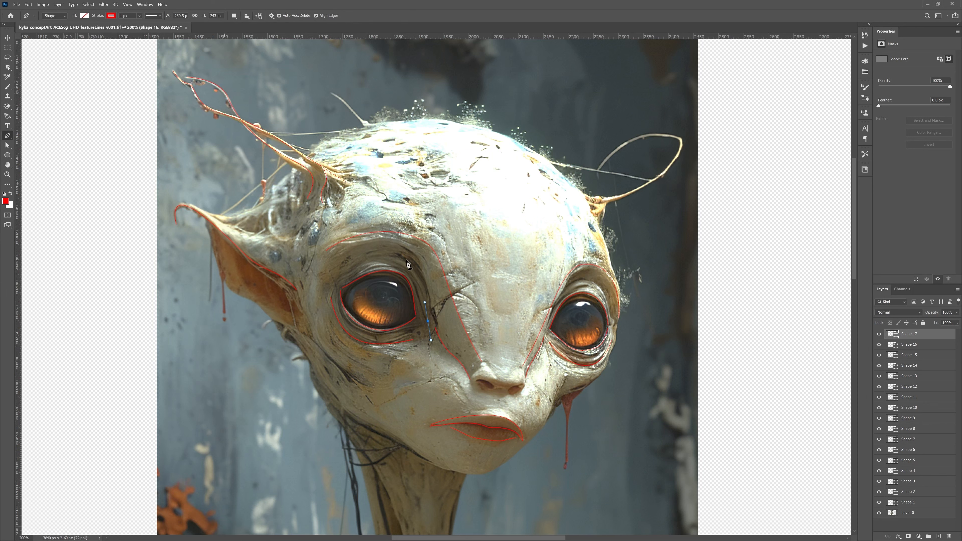
key("a")
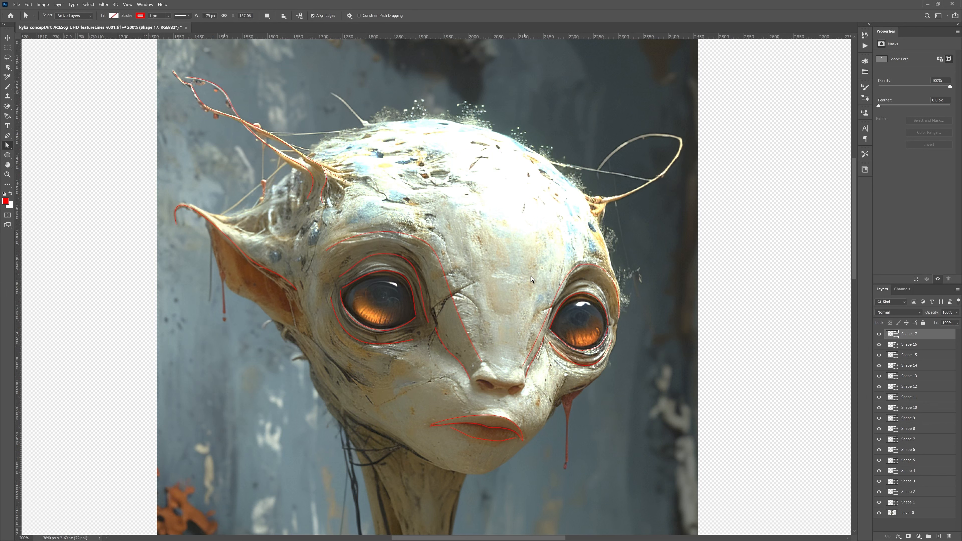
Draw a Pen curve along the lower eyelid fold beneath the right eye, from its outer side to the inner corner.
key("p")
mouse_move(610, 325)
left_mouse_down()
mouse_move(608, 307)
mouse_move(571, 282)
left_mouse_up()
left_click_drag(544, 330, 542, 350)
key("a")
scroll(463, 228, "down", 2, "alt")
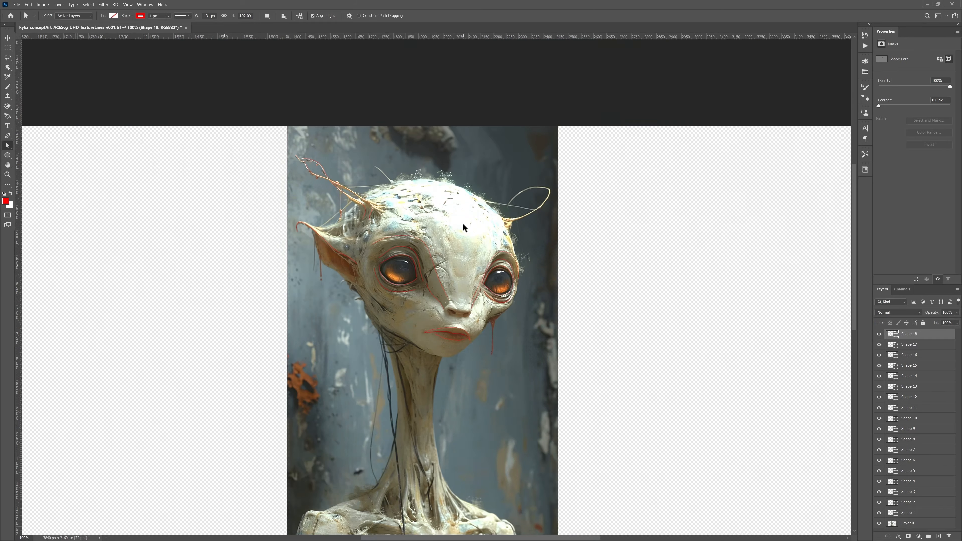
Group all the feature line shape layers and select the concept art layer.
left_click(923, 513, "shift")
key("ctrl+g")
left_click(918, 343)
Add a dark grey solid colour fill (RGB 21) beneath the concept art layer and lower the art's opacity.
key("ctrl+plus")
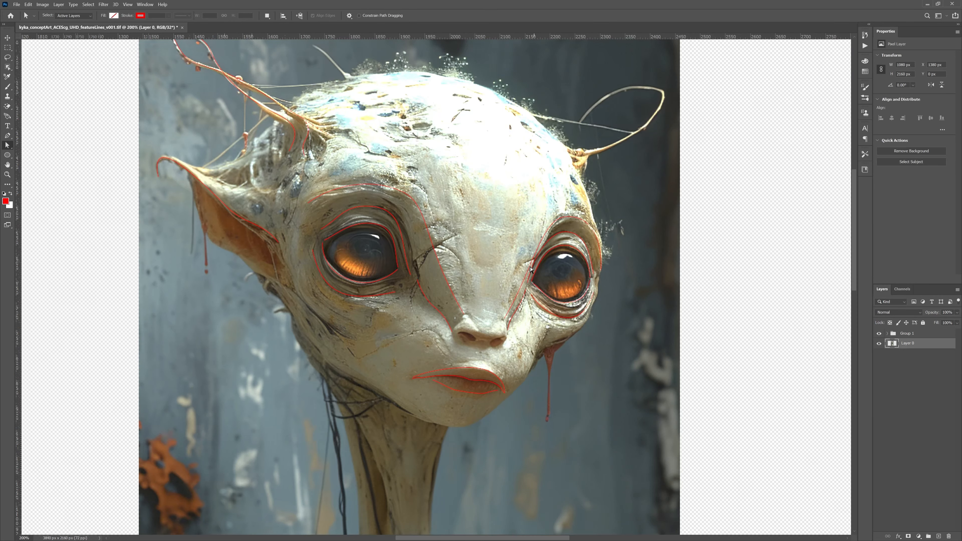
left_click(918, 536)
left_click(912, 402)
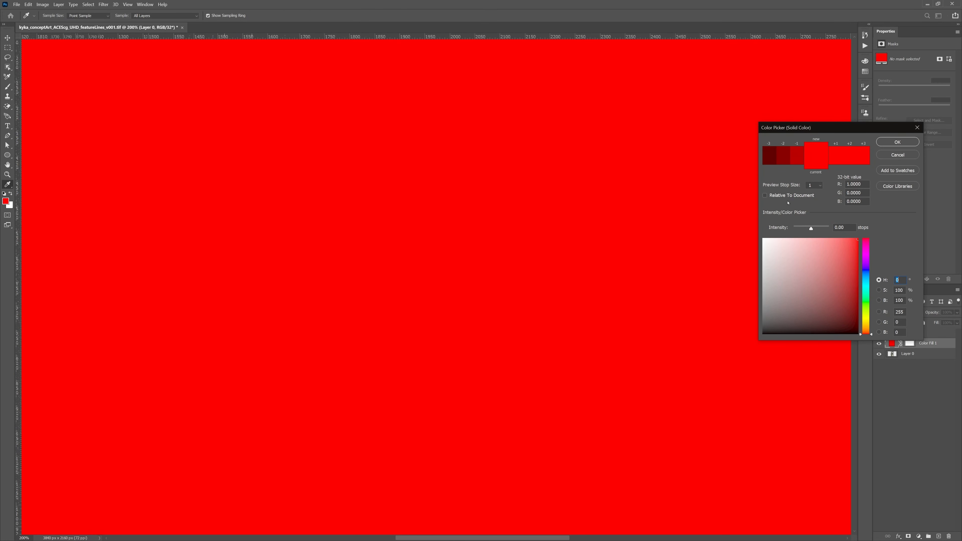
left_click_drag(776, 324, 755, 326)
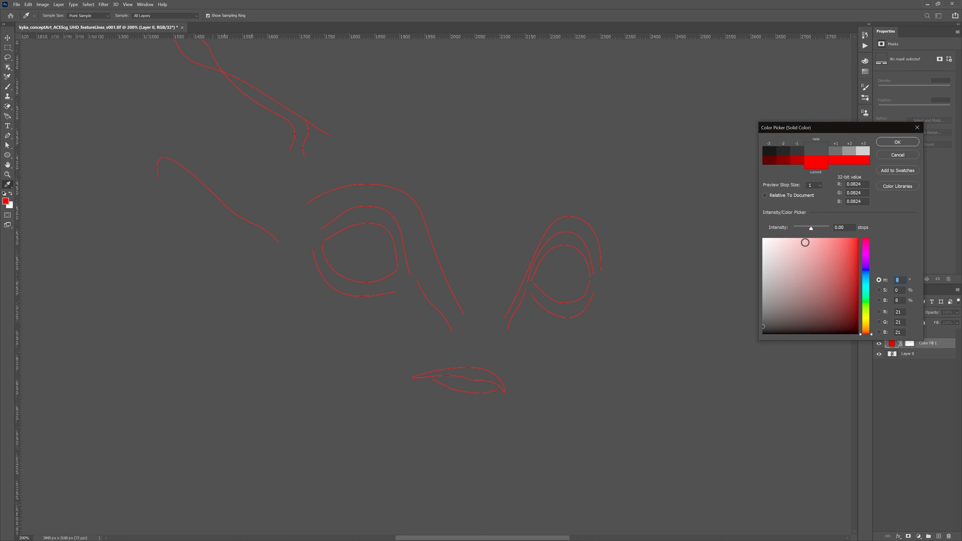
left_click(897, 142)
left_click_drag(918, 344, 916, 314)
left_click(946, 342)
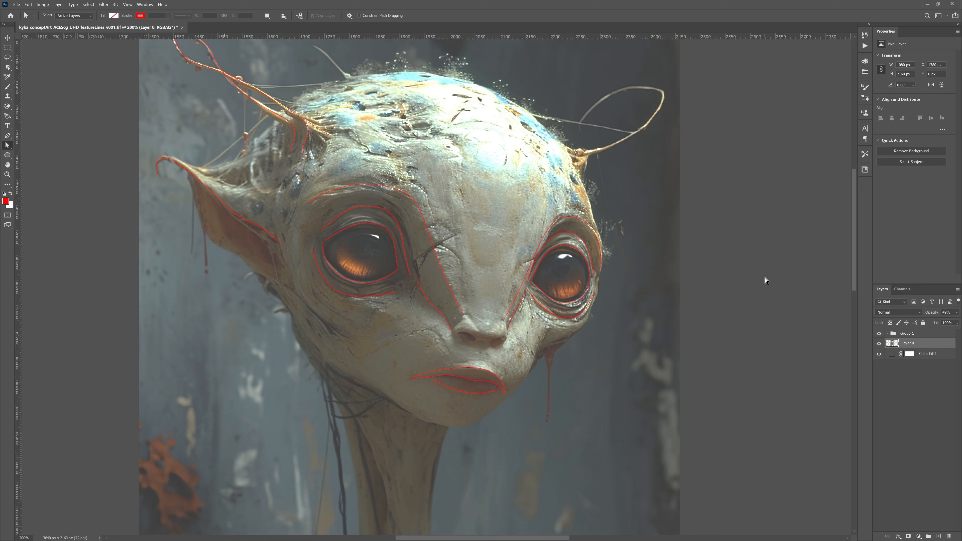
Replace the colour fill's mask with a new one made from the concept art layer's outline.
left_click(892, 343, "ctrl")
left_click(909, 354)
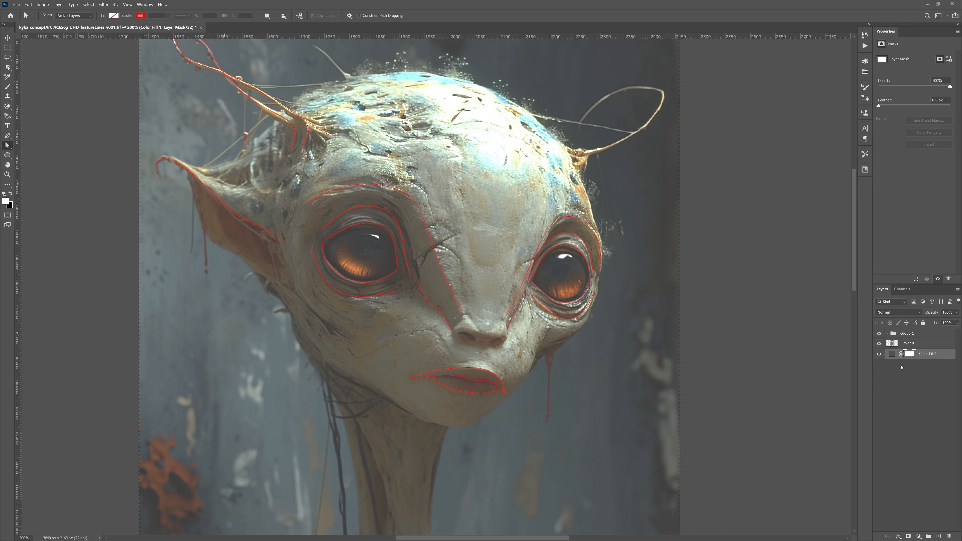
left_click_drag(909, 353, 949, 536)
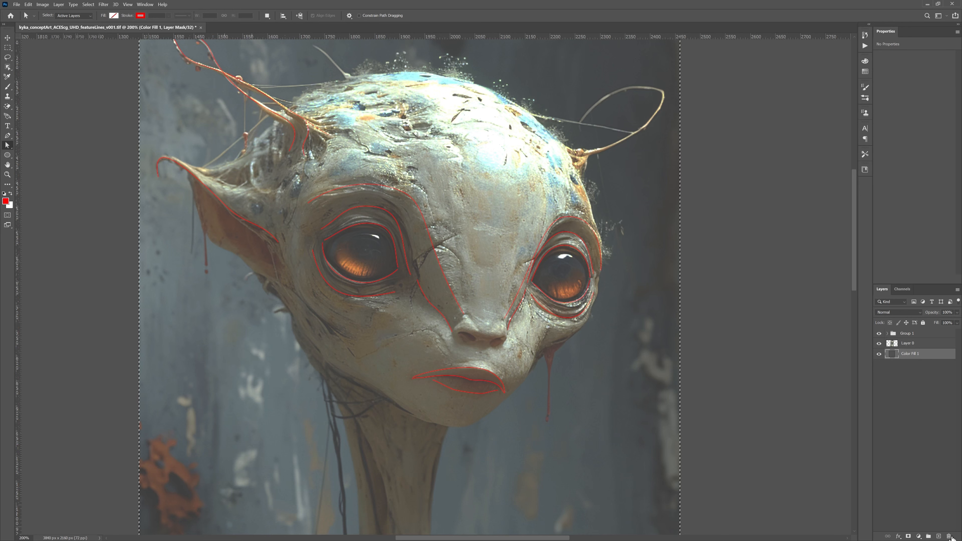
left_click(908, 537)
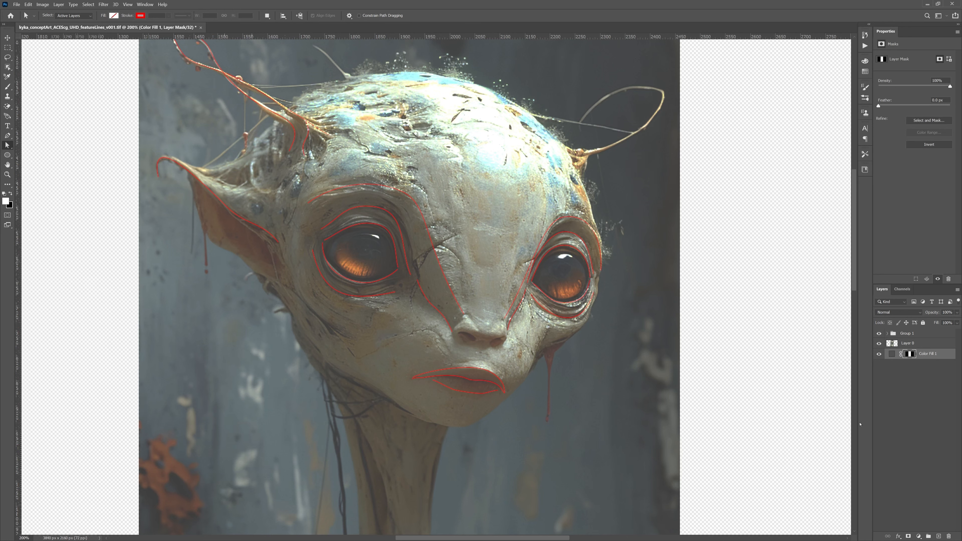
Adjust the concept art layer's opacity to 39% so the red lines stand out.
left_click(911, 342)
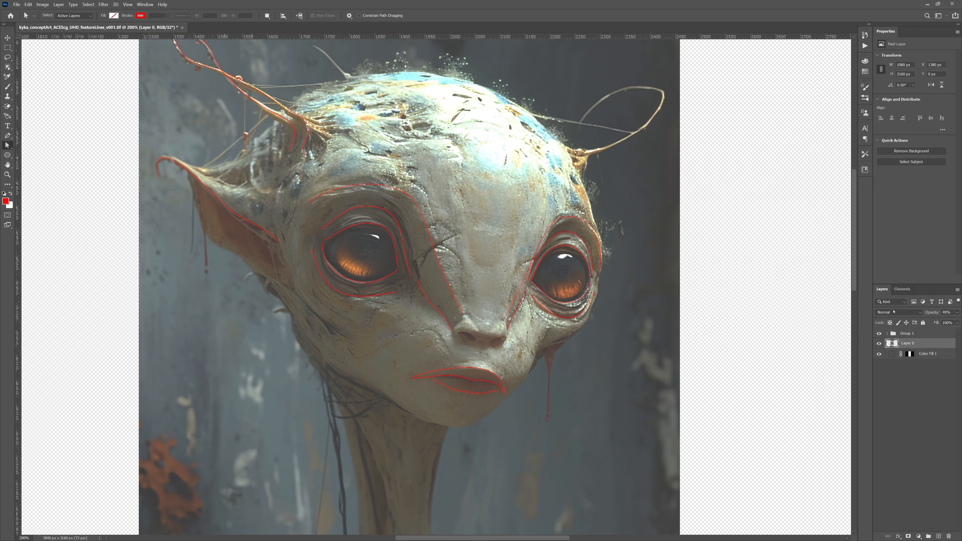
left_click_drag(933, 315, 953, 315)
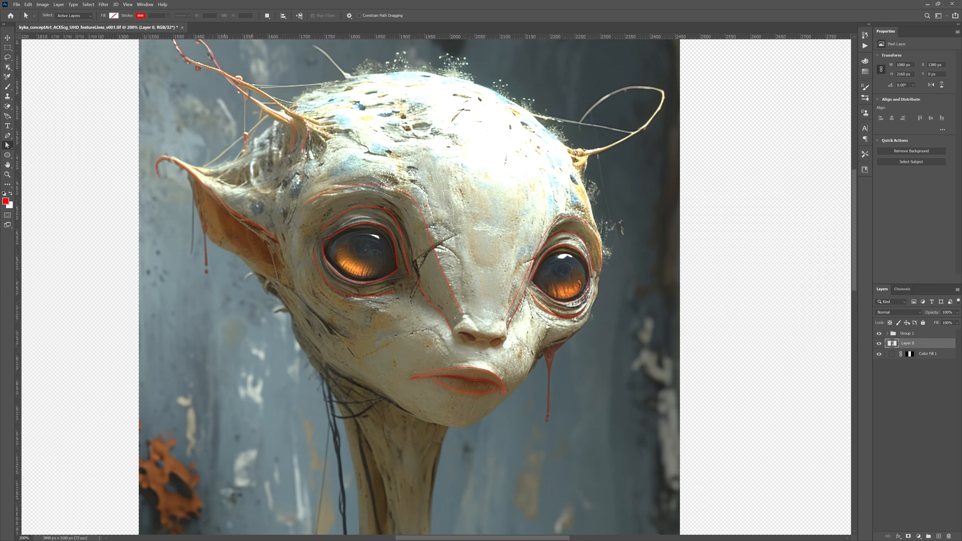
left_click_drag(934, 314, 912, 313)
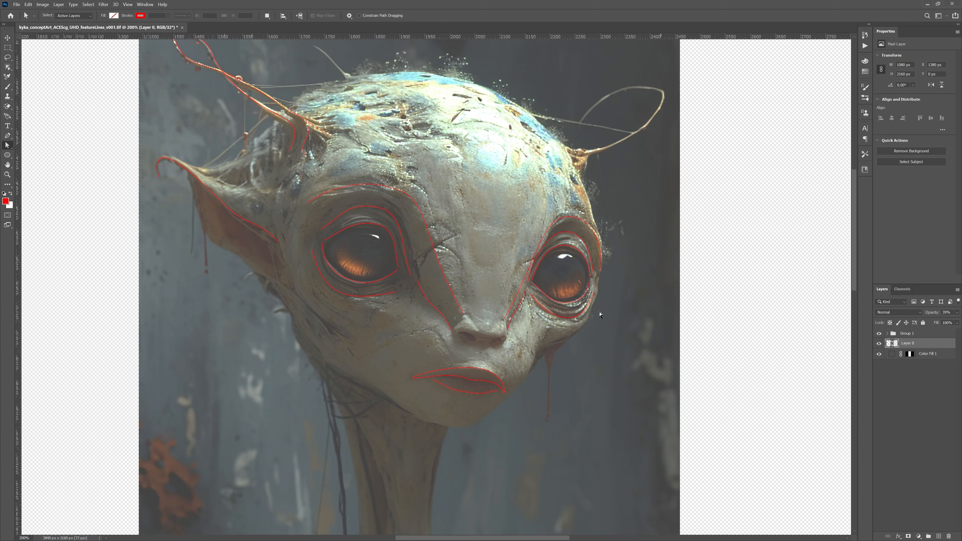
Draw Pen curves around the left and right nostrils inside the feature line group.
left_click(887, 333)
left_click(899, 346)
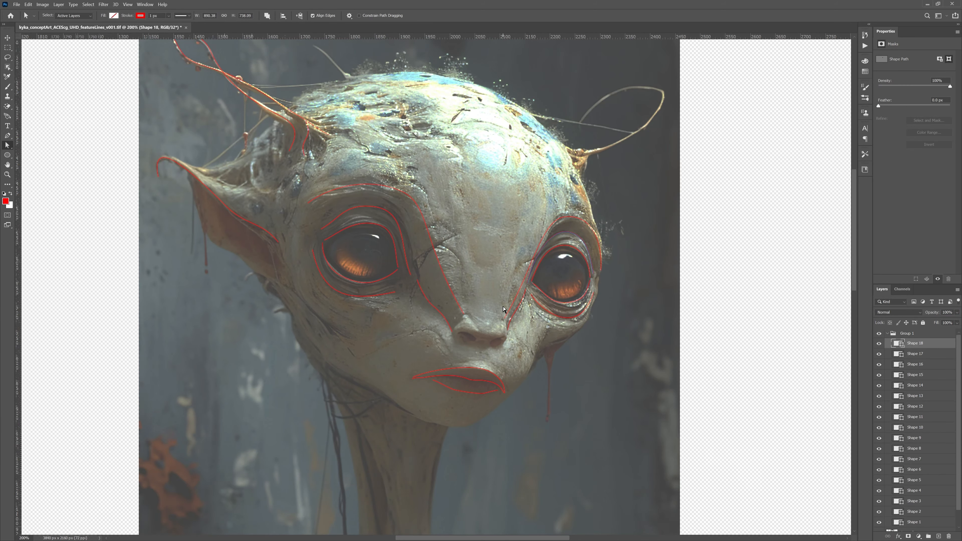
key("ctrl+plus")
key("ctrl+plus")
left_click_drag(500, 301, 418, 195)
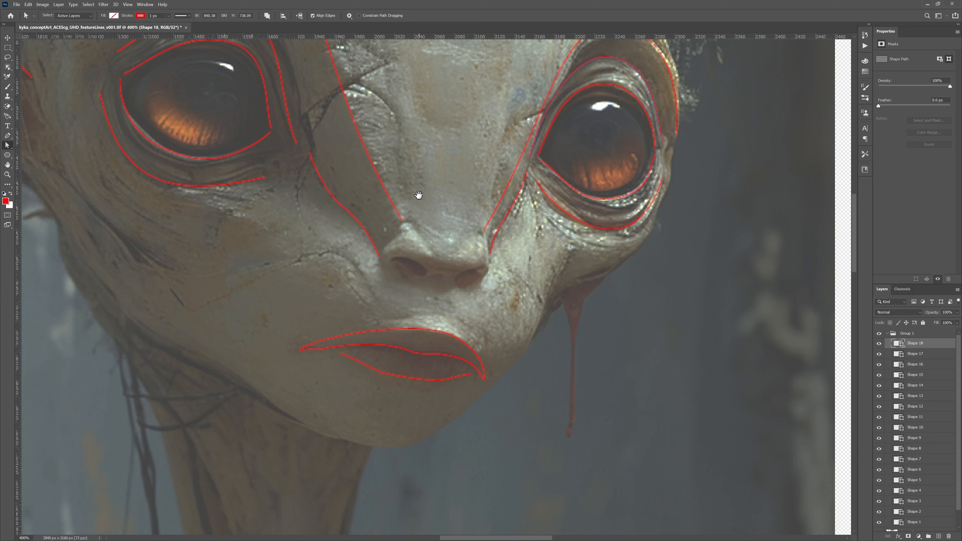
key("p")
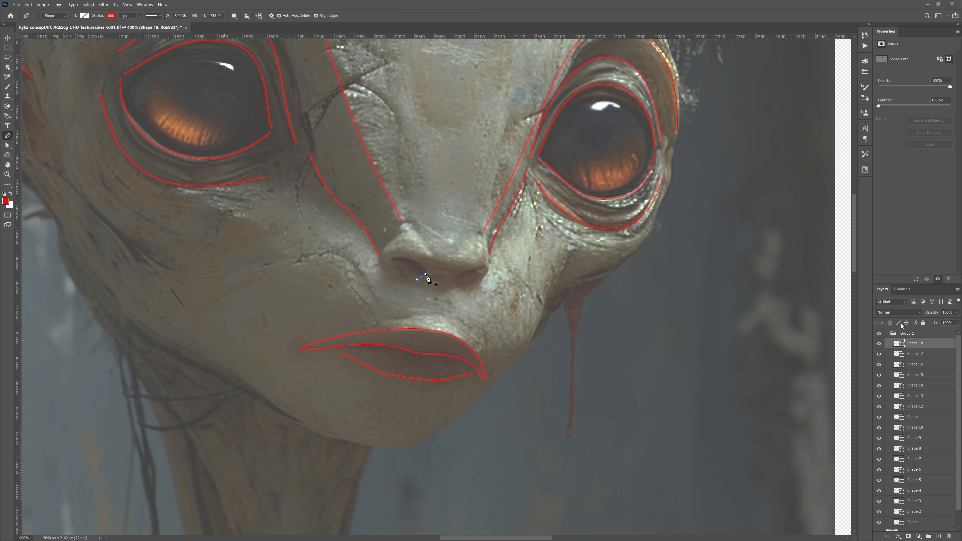
left_click_drag(410, 260, 395, 258)
left_click(469, 273, "ctrl")
left_click_drag(455, 281, 477, 268)
key("a")
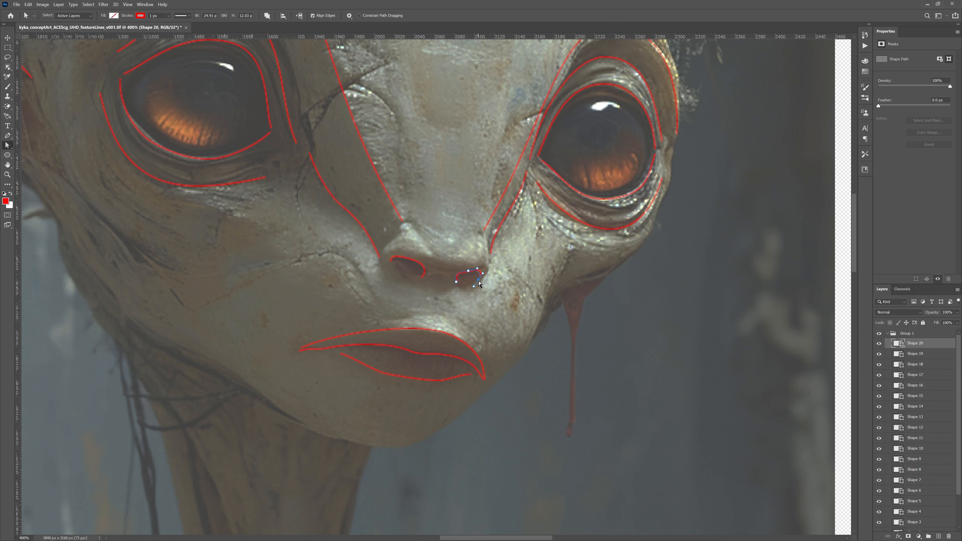
Draw Pen curves along both outer sides of the nose, from the bridge lines down around the nostrils.
key("ctrl+minus")
key("ctrl+minus")
key("ctrl+plus")
key("ctrl+plus")
key("p")
left_click_drag(400, 231, 391, 237)
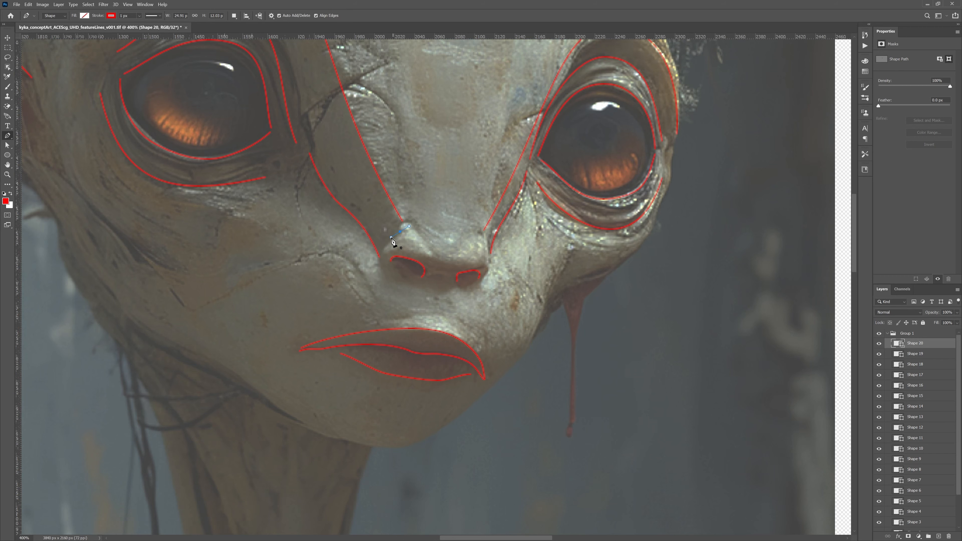
key("a")
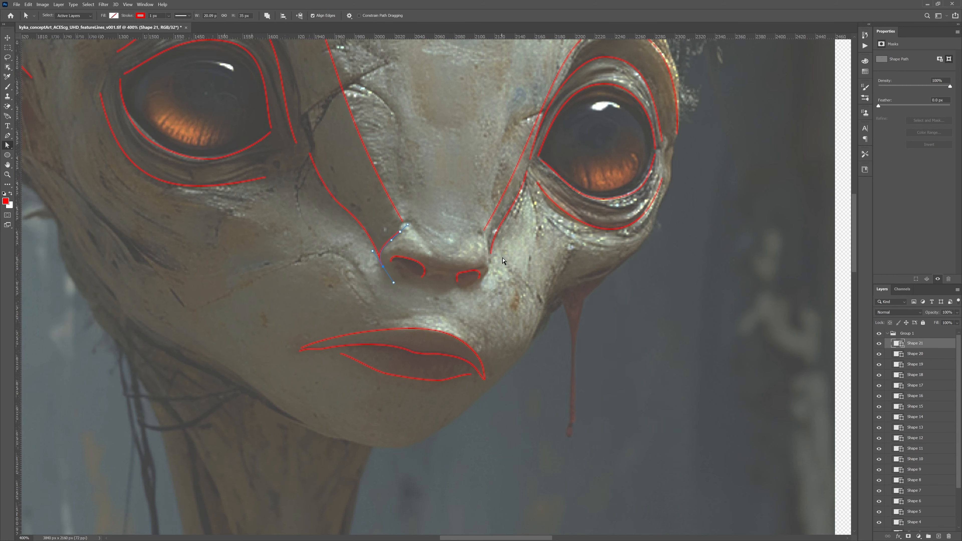
key("p")
left_click(486, 237)
left_click_drag(483, 279, 473, 289)
key("a")
key("ctrl+minus")
key("ctrl+minus")
key("ctrl+minus")
key("ctrl+plus")
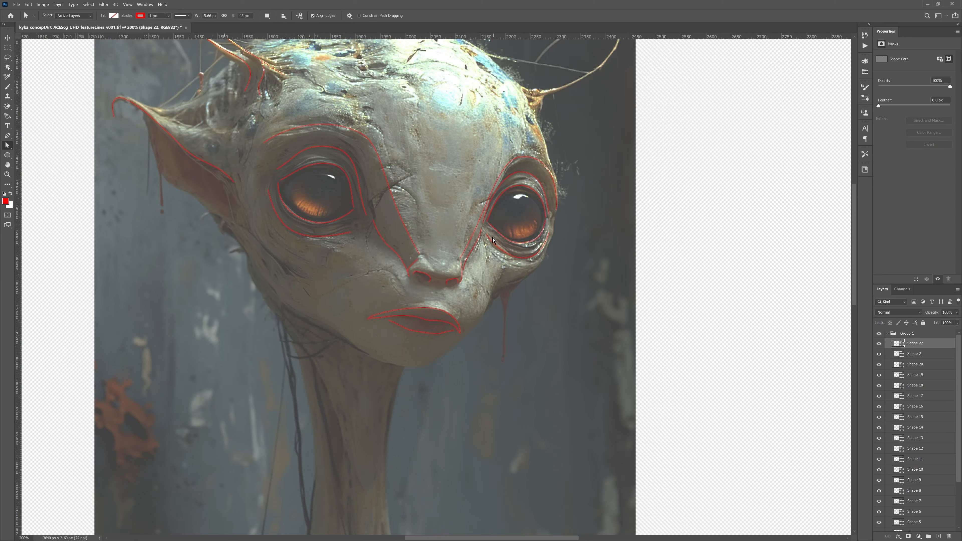
left_click_drag(492, 240, 506, 279)
Add a Curves adjustment clipped to the concept art layer, pulling the highlights down and lifting the midtones.
scroll(953, 372, "down", 3)
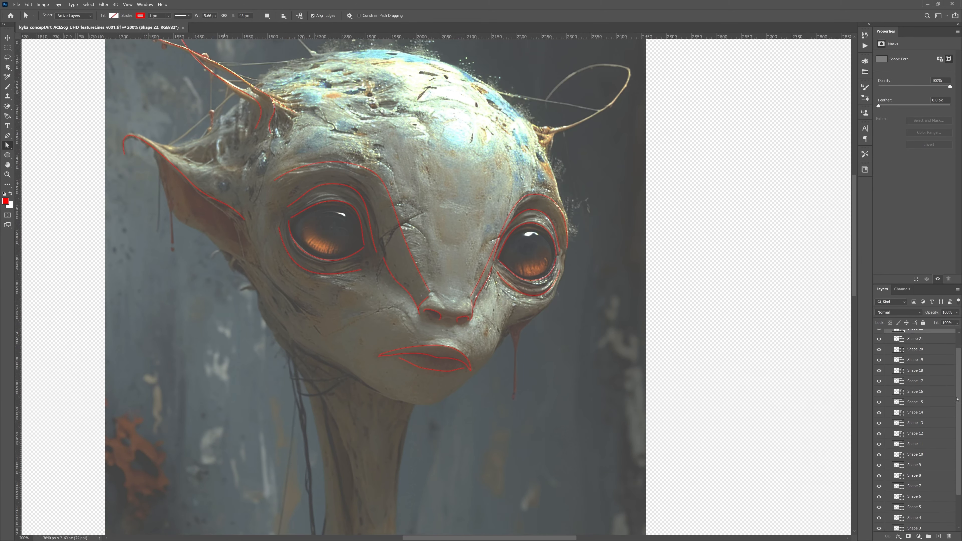
left_click(916, 516)
left_click(919, 536)
left_click(911, 437)
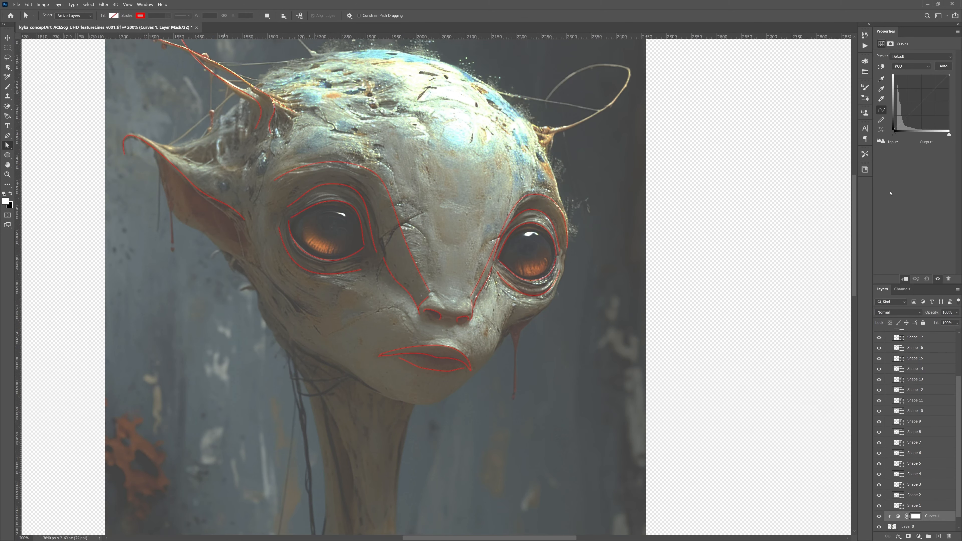
left_click(936, 87)
left_click_drag(949, 75, 918, 104)
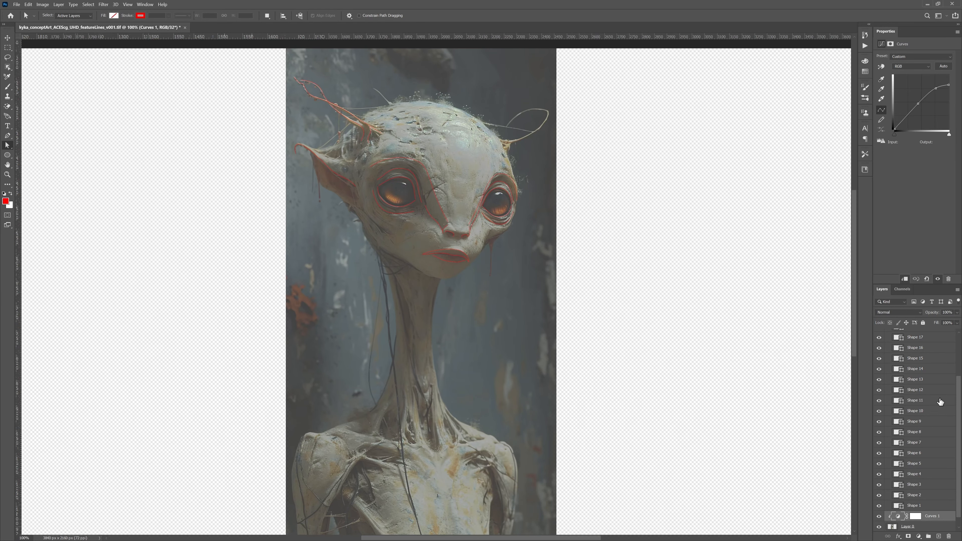
Lower the concept art layer's opacity to 24%.
left_click(907, 526)
left_click(946, 312)
mouse_move(945, 313)
left_mouse_down()
mouse_move(953, 313)
mouse_move(928, 313)
left_mouse_up()
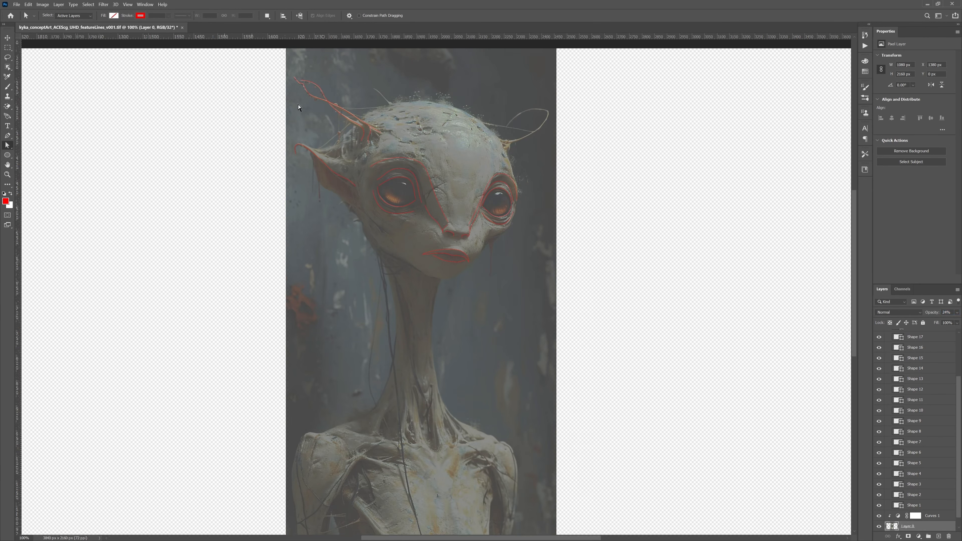
Save the feature lines document and start exporting it with Export As.
key("ctrl+s")
left_click(17, 4)
mouse_move(57, 108)
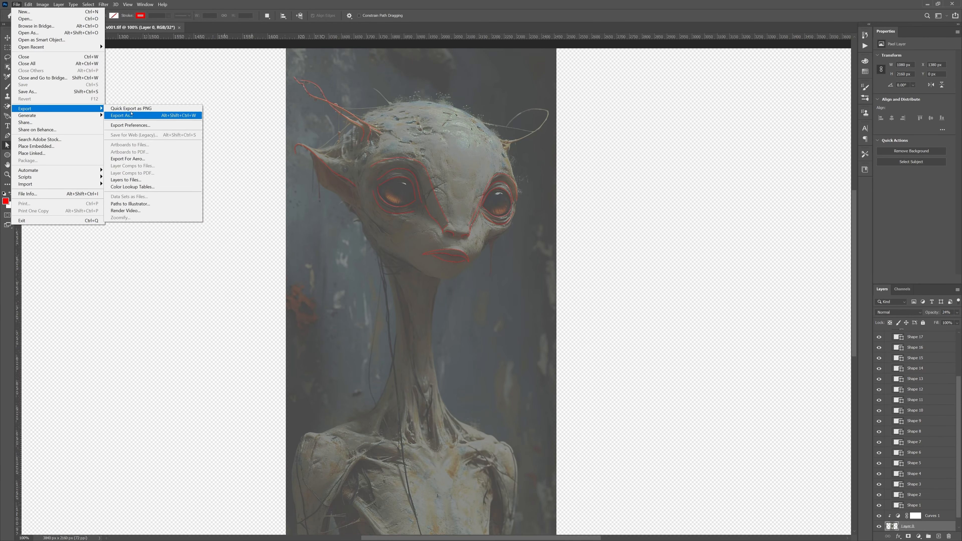
left_click(151, 115)
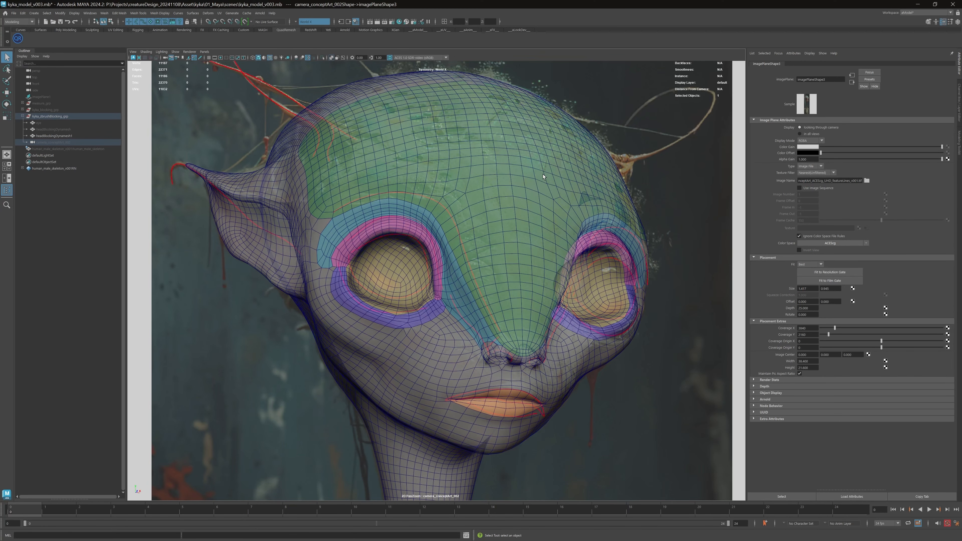
Switch to Maya, show the camera and perspective views together, and activate the Grab sculpting tool on the head mesh.
key("space")
left_click_drag(572, 216, 592, 233, "alt")
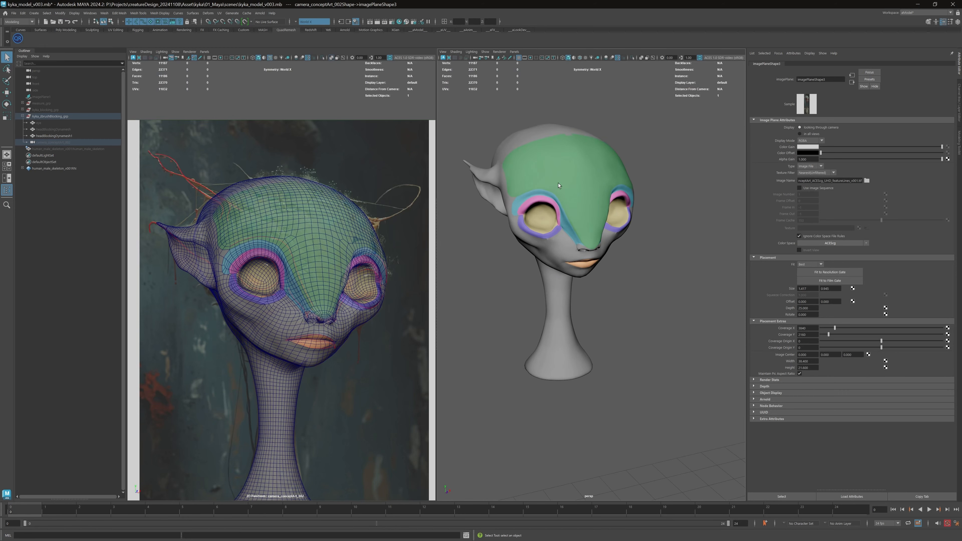
right_click_drag(574, 176, 640, 245, "alt")
left_click(626, 111)
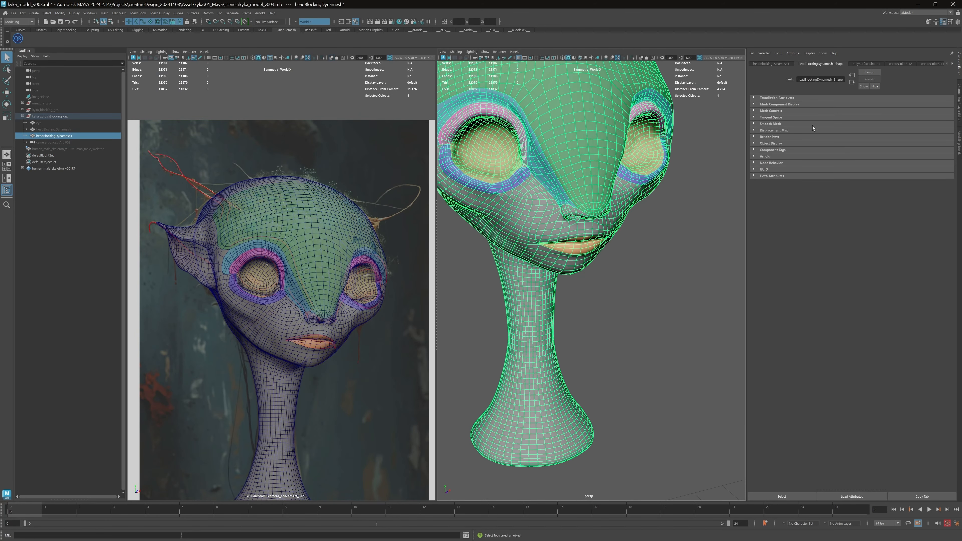
left_click(958, 135)
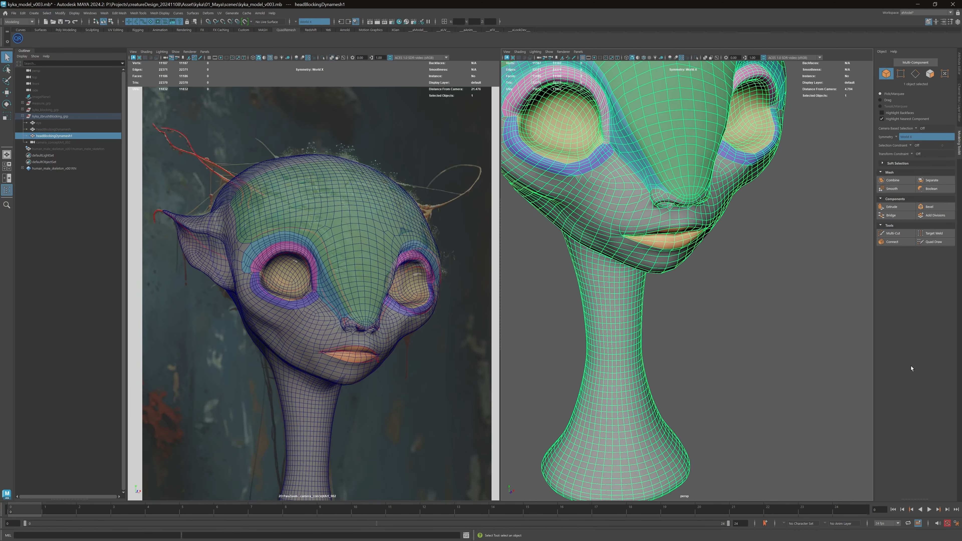
left_click_drag(908, 491, 902, 355)
left_click(882, 370)
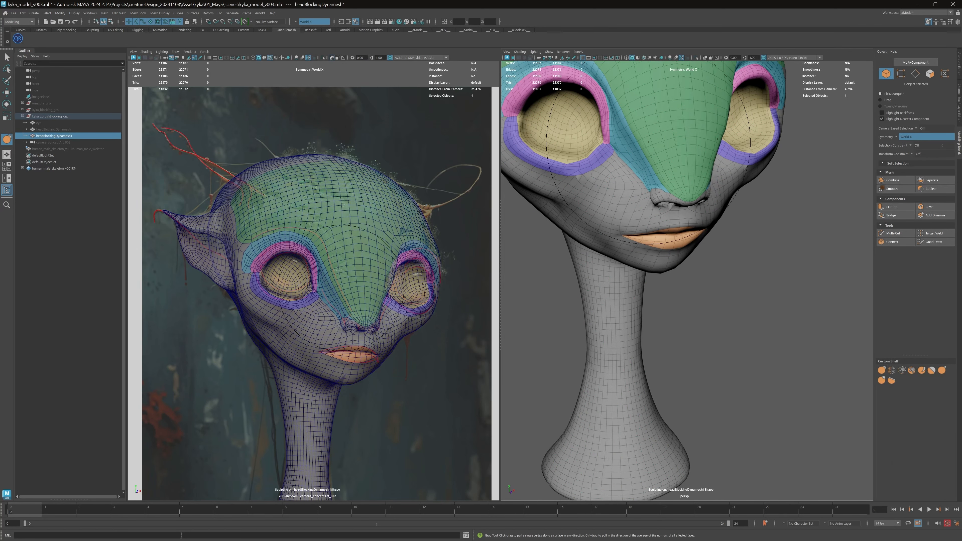
Resize the Grab brush and shift the blue and green boundary between the inner brow and nose bridge.
right_click_drag(653, 142, 659, 162, "alt")
middle_click_drag(660, 118, 663, 226, "alt")
left_click_drag(664, 226, 662, 224, "alt")
middle_click_drag(648, 167, 651, 241, "alt")
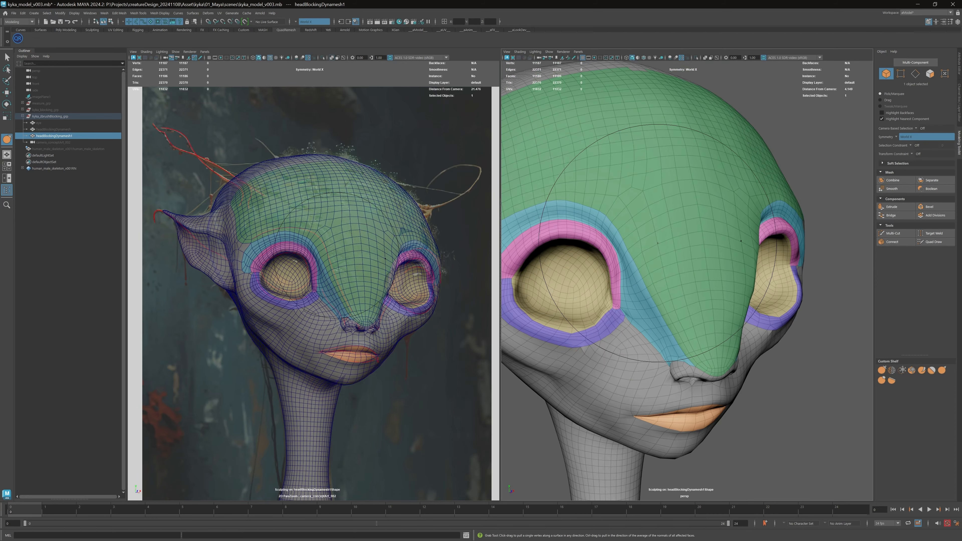
left_click_drag(656, 240, 650, 230, "alt")
middle_click_drag(658, 229, 674, 236, "alt")
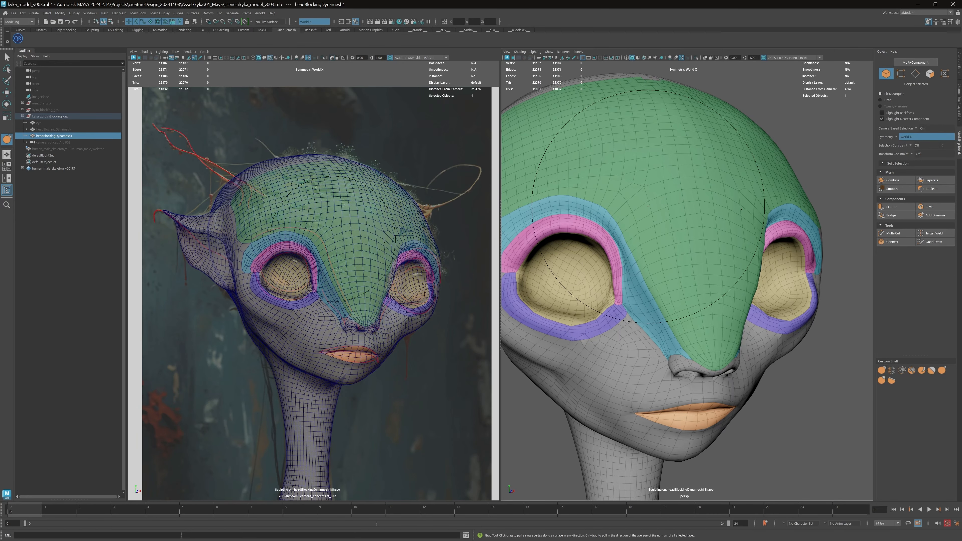
key("b")
mouse_move(650, 223)
left_mouse_down()
mouse_move(594, 224)
mouse_move(660, 221)
mouse_move(647, 224)
left_mouse_up()
left_click_drag(646, 230, 657, 221)
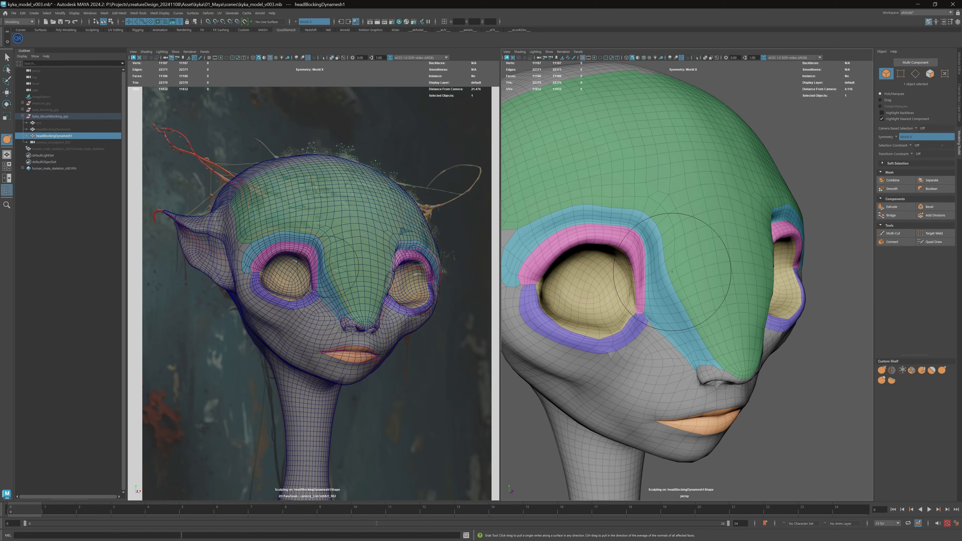
left_click_drag(668, 271, 670, 270)
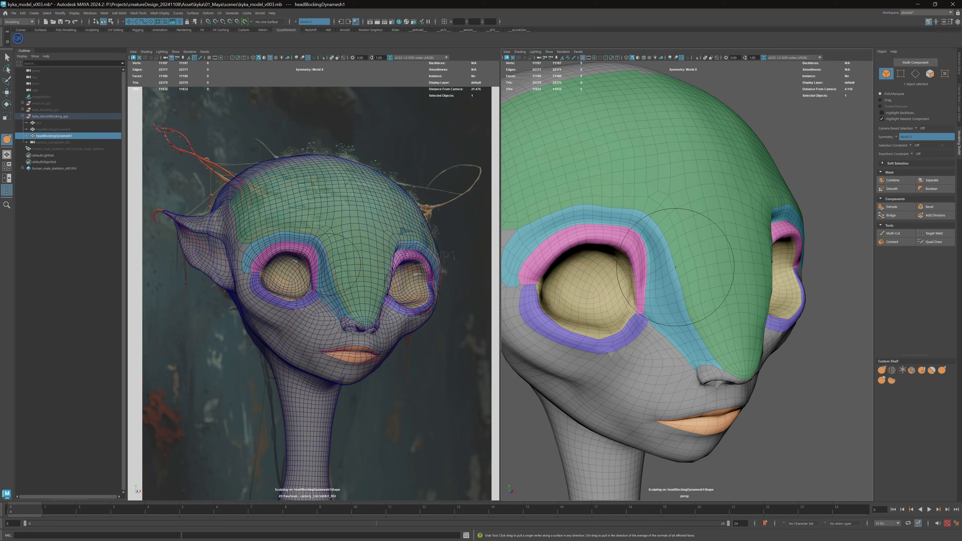
left_click_drag(685, 305, 687, 303)
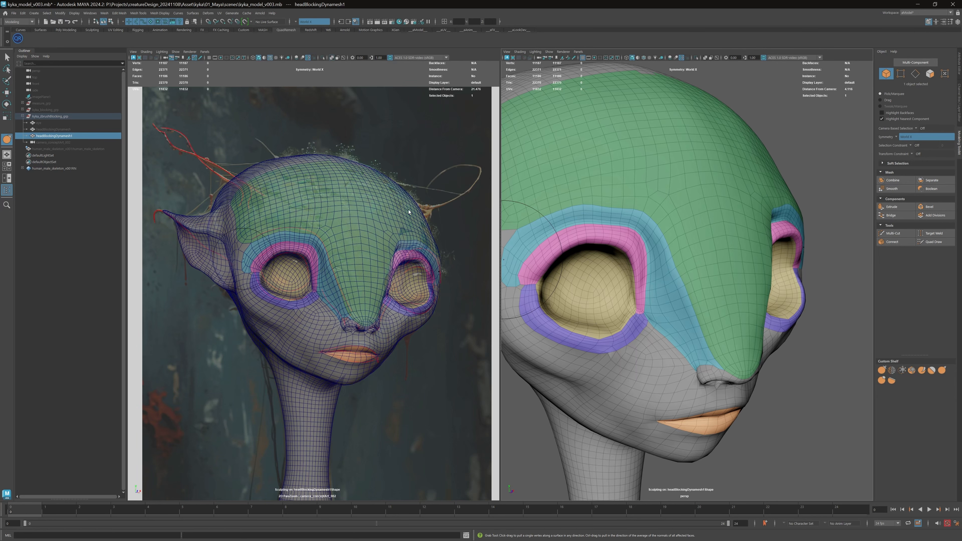
Grab the green patch's edge along the lower nose bridge with a smaller brush to follow the red feature line.
right_click_drag(355, 271, 411, 299)
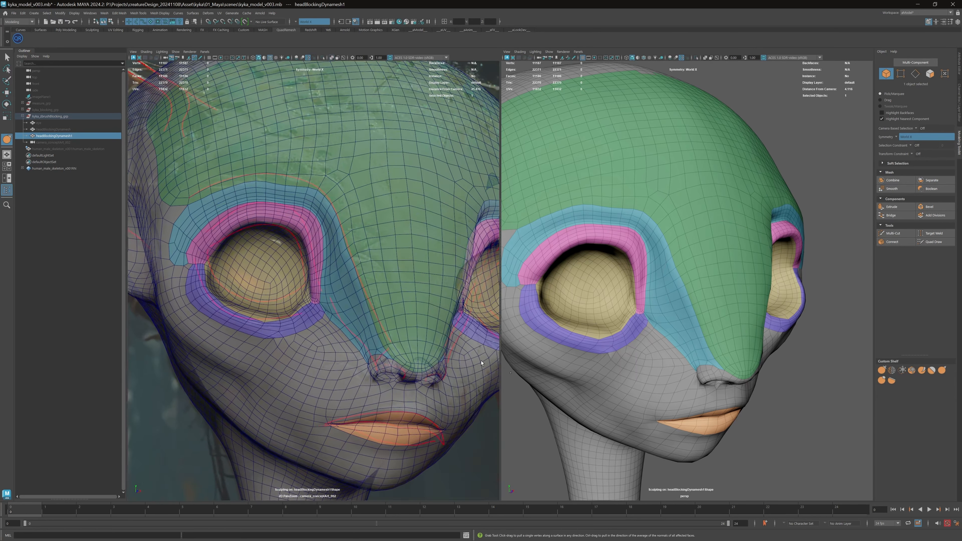
middle_click_drag(414, 328, 387, 315)
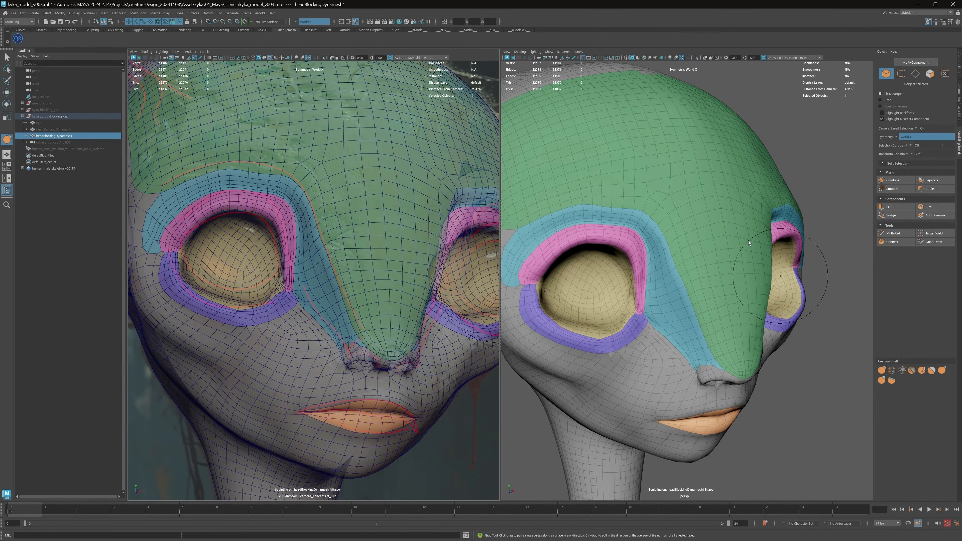
left_click(832, 269)
left_click_drag(696, 286, 682, 278, "alt")
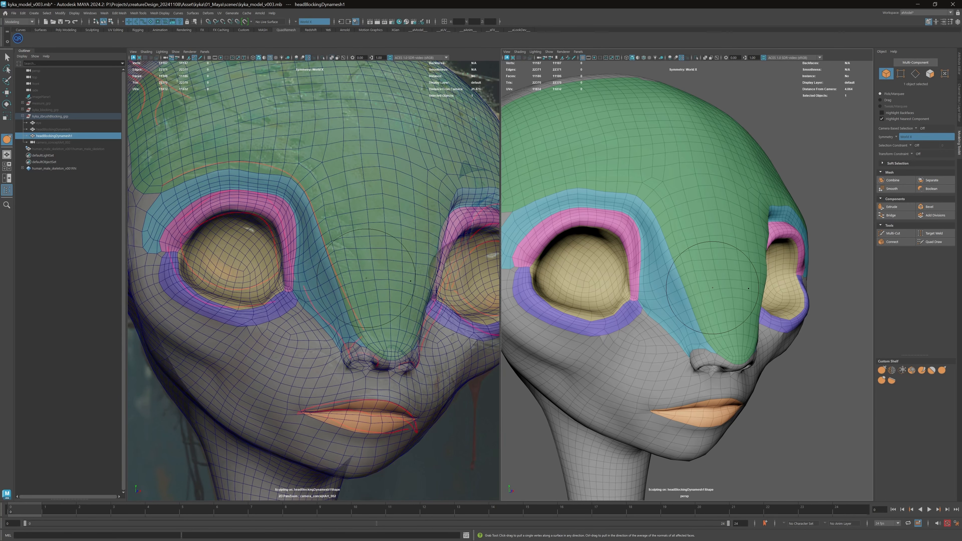
mouse_move(693, 307)
left_mouse_down()
mouse_move(705, 307)
mouse_move(680, 313)
left_mouse_up()
key("b")
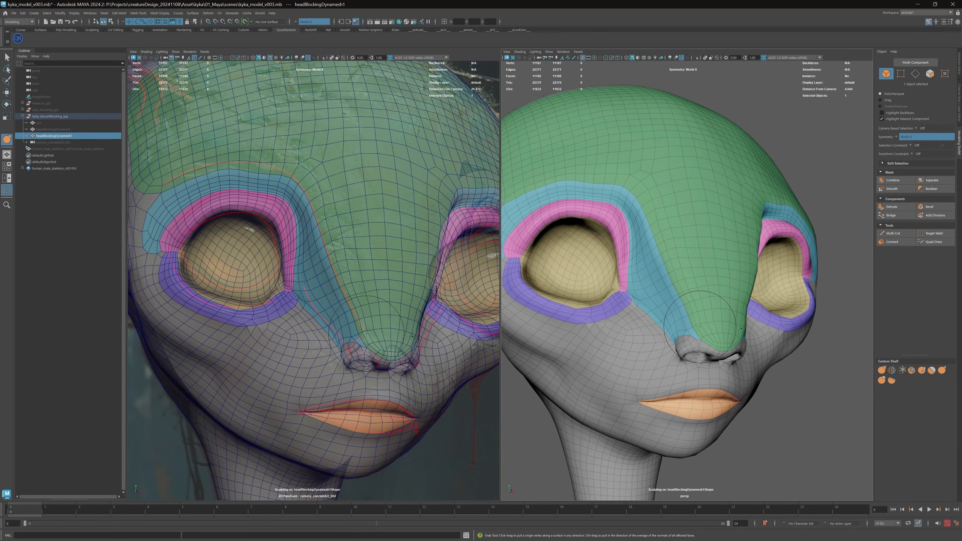
left_click_drag(366, 334, 369, 333)
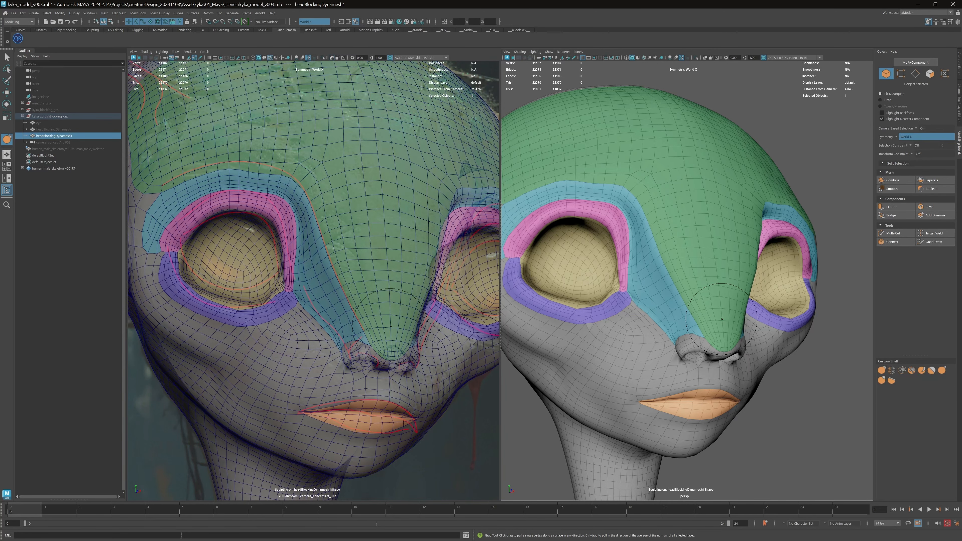
Pull the inner eye corner, where the pink and purple bands meet, up and toward the nose.
left_click_drag(666, 320, 652, 326, "alt")
middle_click_drag(652, 326, 684, 282, "alt")
mouse_move(684, 283)
right_mouse_down("alt")
mouse_move(692, 310)
mouse_move(686, 269)
right_mouse_up("alt")
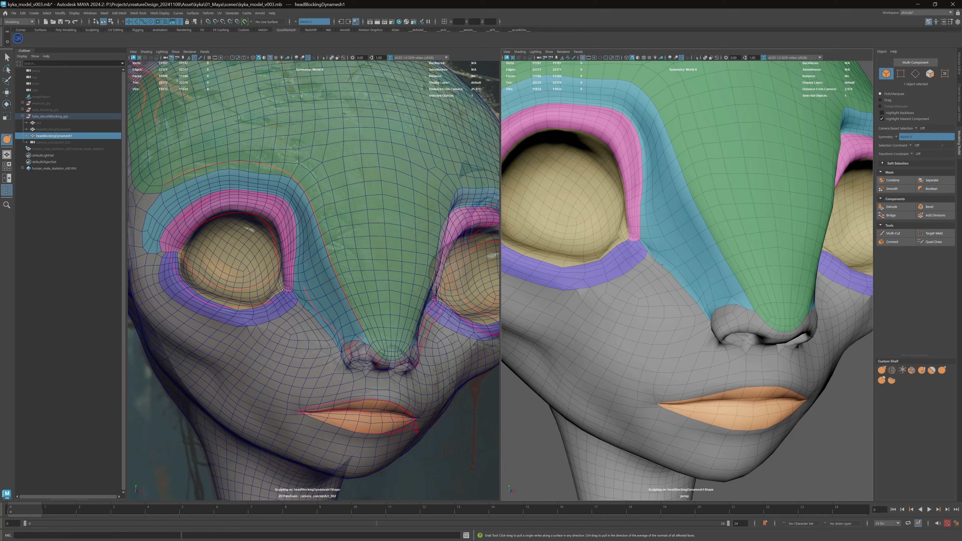
left_click_drag(662, 264, 656, 238)
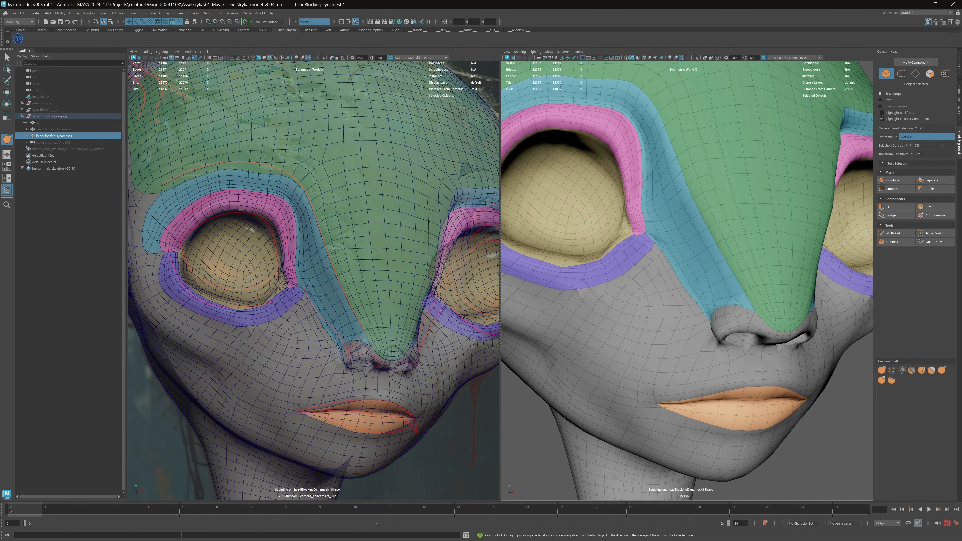
mouse_move(693, 279)
left_mouse_down("alt")
mouse_move(702, 278)
mouse_move(685, 284)
mouse_move(704, 295)
left_mouse_up("alt")
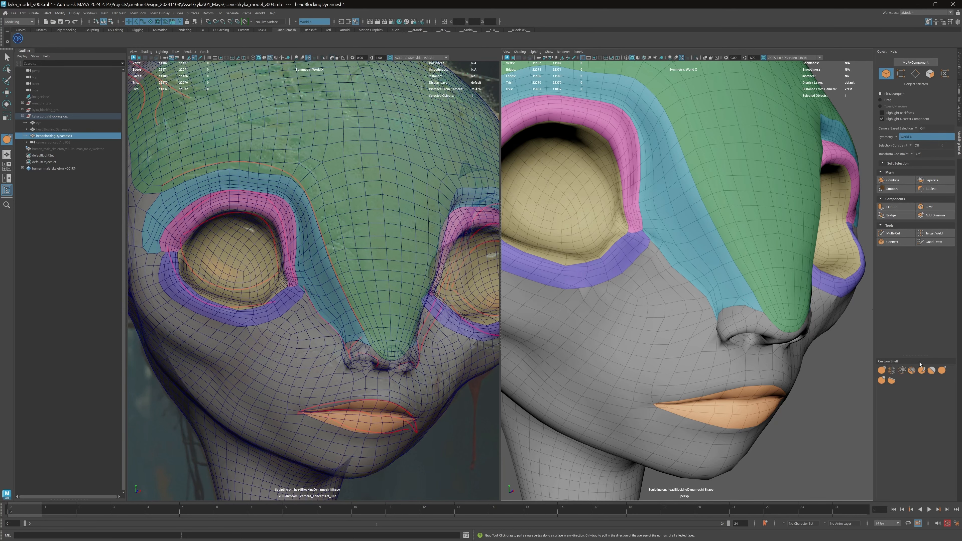
Even out the mesh along the side of the nose bridge with the Relax tool.
left_click(891, 370)
left_click_drag(716, 207, 681, 198)
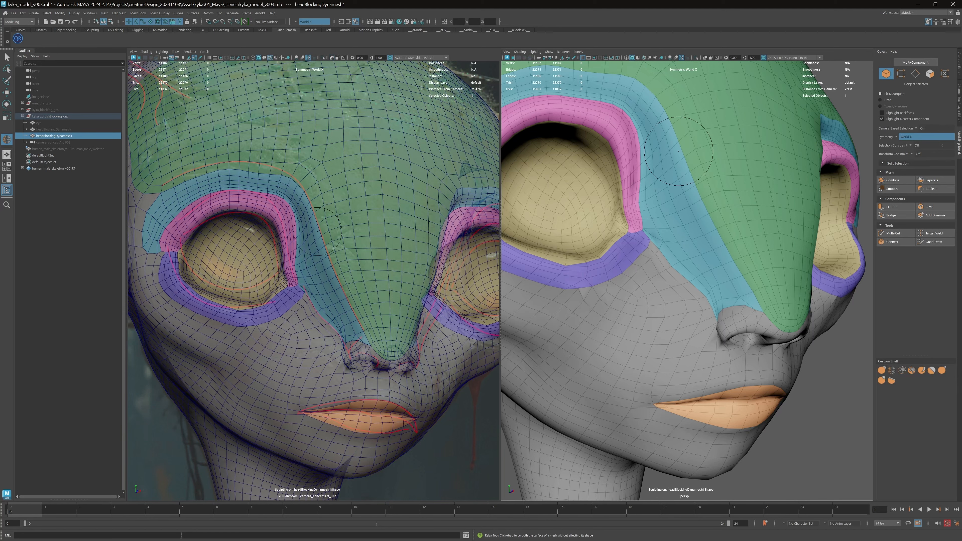
mouse_move(687, 213)
left_mouse_down("alt")
mouse_move(710, 242)
mouse_move(692, 221)
left_mouse_up("alt")
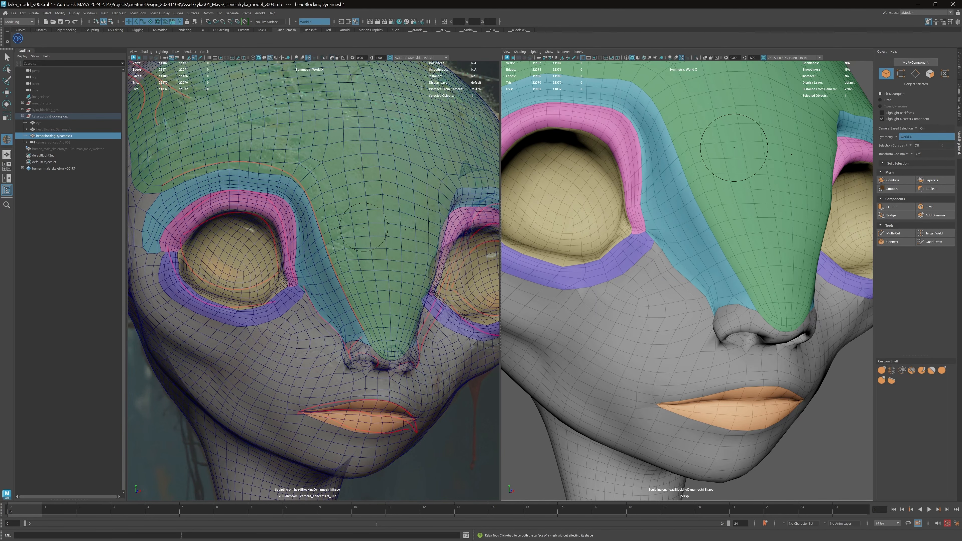
mouse_move(746, 235)
right_mouse_down("alt")
mouse_move(730, 234)
mouse_move(770, 239)
right_mouse_up("alt")
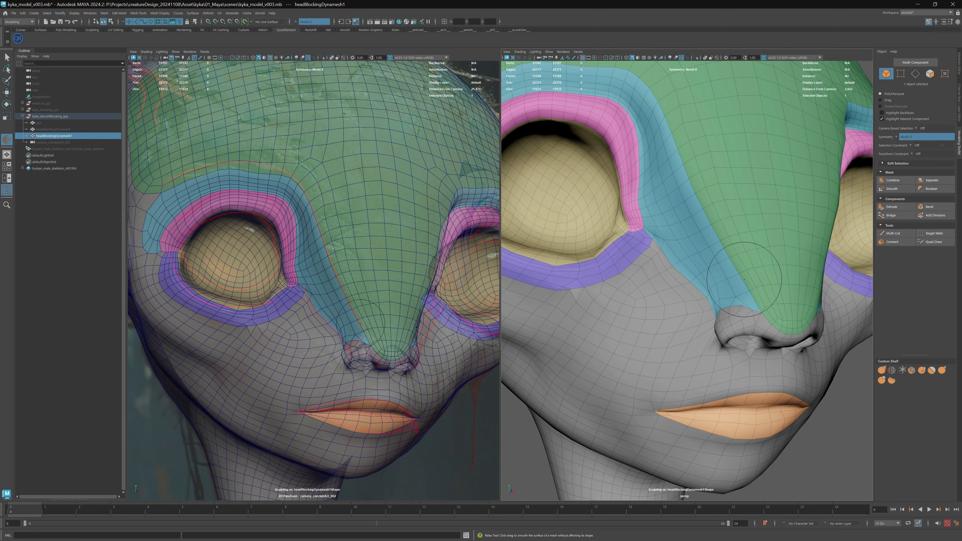
Grab the outer nostril wing inward and adjust the blue band's end beside it with a smaller brush.
left_click(879, 370)
left_click_drag(718, 325, 742, 301)
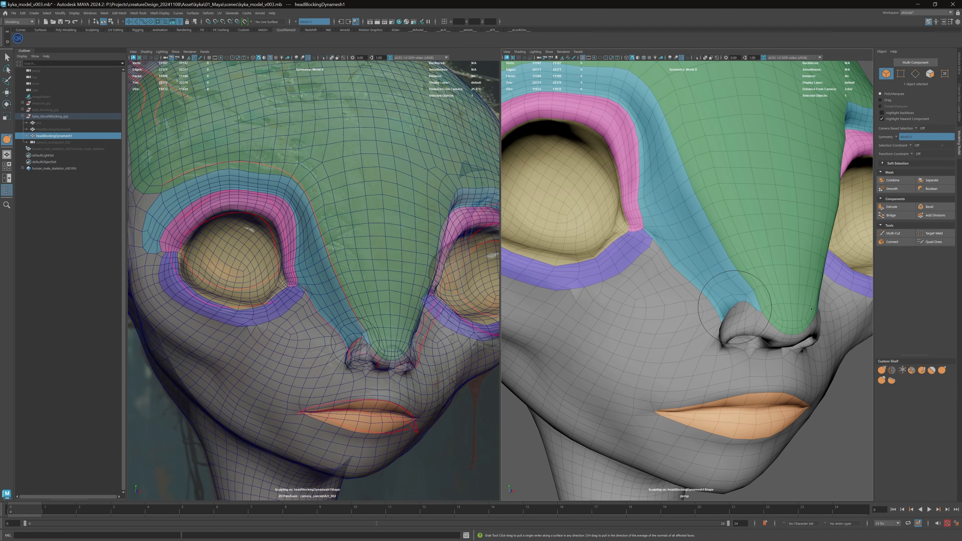
left_click_drag(724, 335, 734, 330)
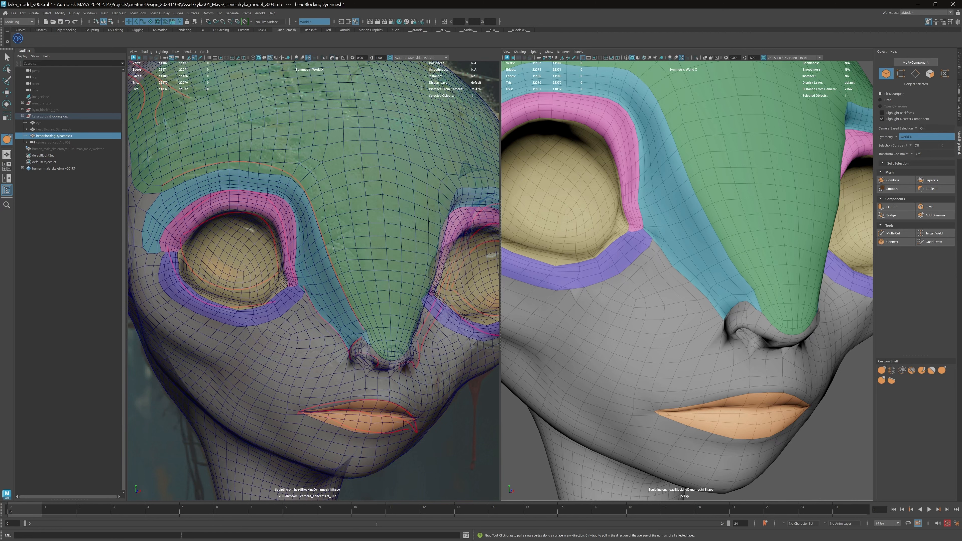
key("b")
left_click_drag(736, 294, 728, 291)
left_click_drag(791, 285, 756, 308, "alt")
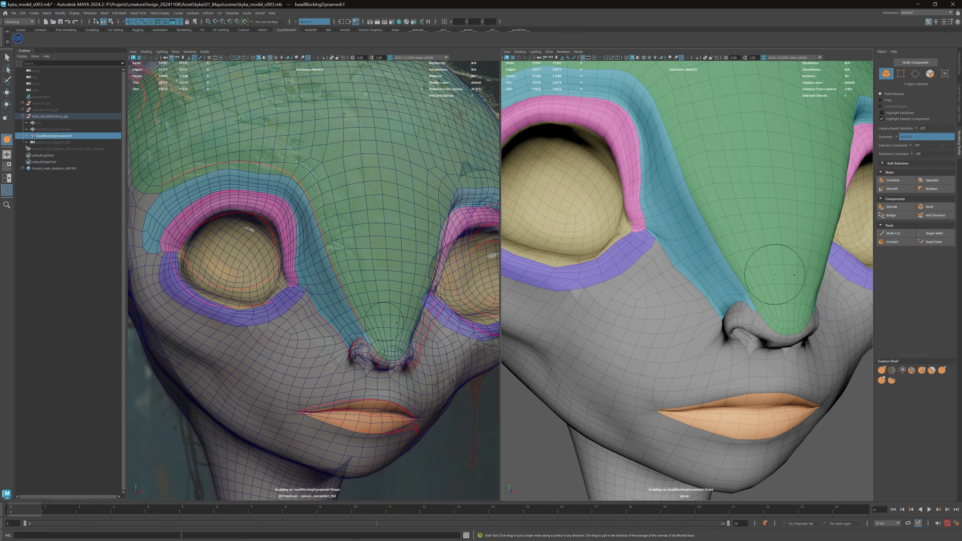
Save the scene as a new version named kyka_model_v004.mb.
left_click_drag(775, 274, 699, 280, "alt")
right_click_drag(750, 247, 700, 243, "alt")
mouse_move(701, 242)
left_mouse_down("alt")
mouse_move(720, 273)
mouse_move(693, 250)
left_mouse_up("alt")
key("q")
key("ctrl+shift+s")
type("4.mb")
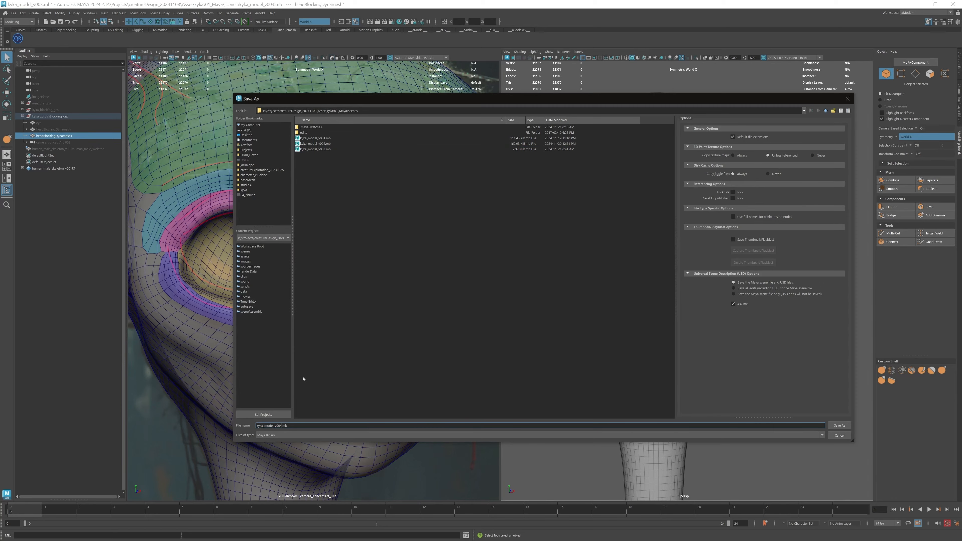
key("Return")
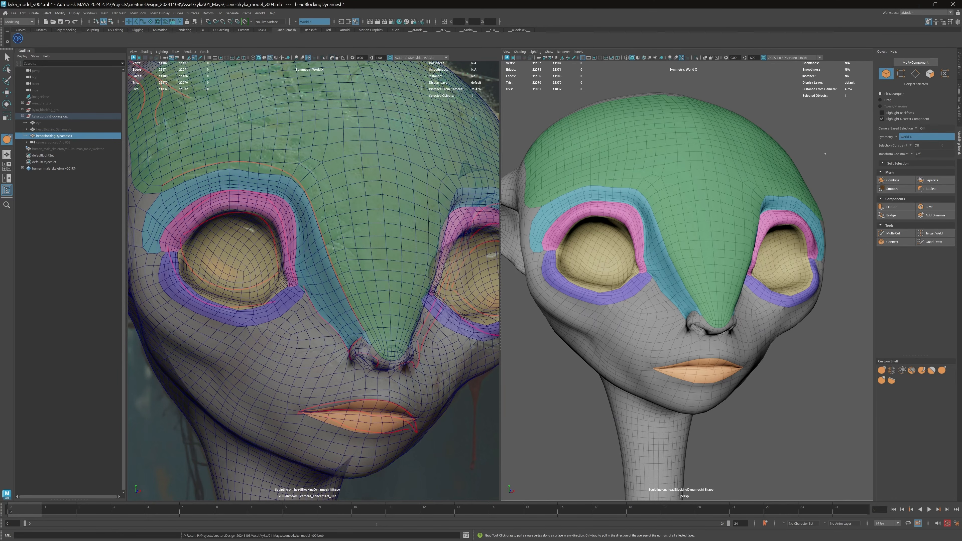
Examine the nose and nostrils from below and the whole head against the concept art, and save the scene.
right_click_drag(424, 198, 372, 210)
middle_click_drag(373, 210, 354, 204)
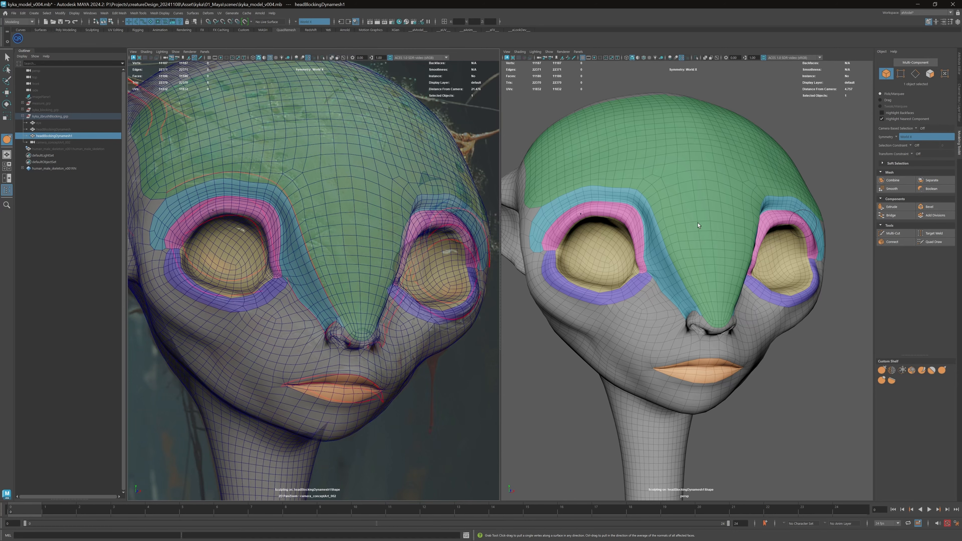
right_click_drag(688, 286, 734, 327, "alt")
left_click_drag(734, 328, 713, 313, "alt")
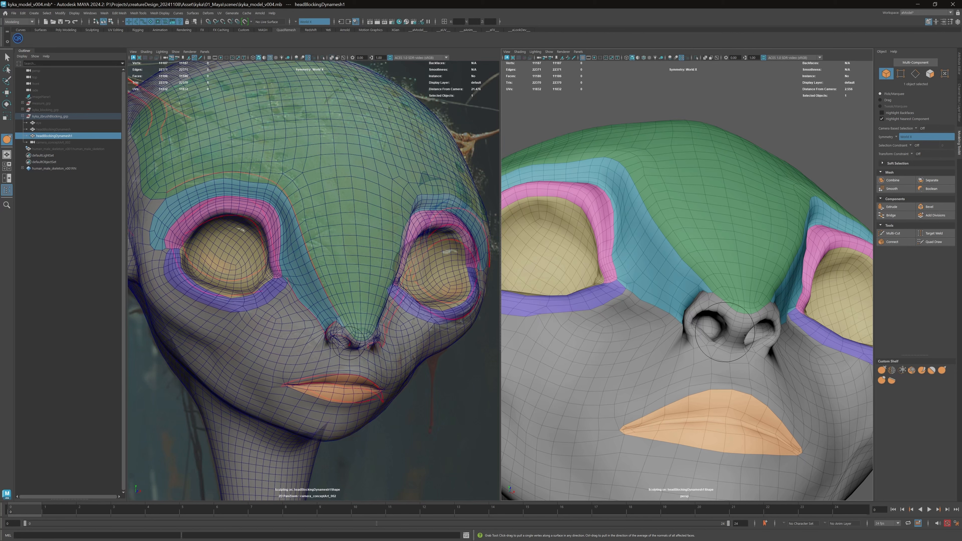
left_click_drag(769, 254, 749, 376, "alt")
mouse_move(750, 375)
left_mouse_down("alt")
mouse_move(640, 352)
mouse_move(699, 351)
left_mouse_up("alt")
right_click_drag(698, 351, 679, 307, "alt")
left_click_drag(679, 307, 702, 291, "alt")
right_click_drag(702, 291, 709, 291, "alt")
key("ctrl+s")
Grab the brow ridge and the forehead patch's lower edge above the eye into shape, and activate the Relax tool.
right_click_drag(694, 217, 702, 223, "alt")
mouse_move(659, 207)
middle_mouse_down("alt")
mouse_move(674, 260)
mouse_move(676, 252)
middle_mouse_up("alt")
mouse_move(685, 263)
left_mouse_down()
mouse_move(700, 263)
mouse_move(672, 273)
mouse_move(685, 278)
left_mouse_up()
left_click_drag(660, 287, 670, 275)
left_click_drag(652, 283, 687, 265)
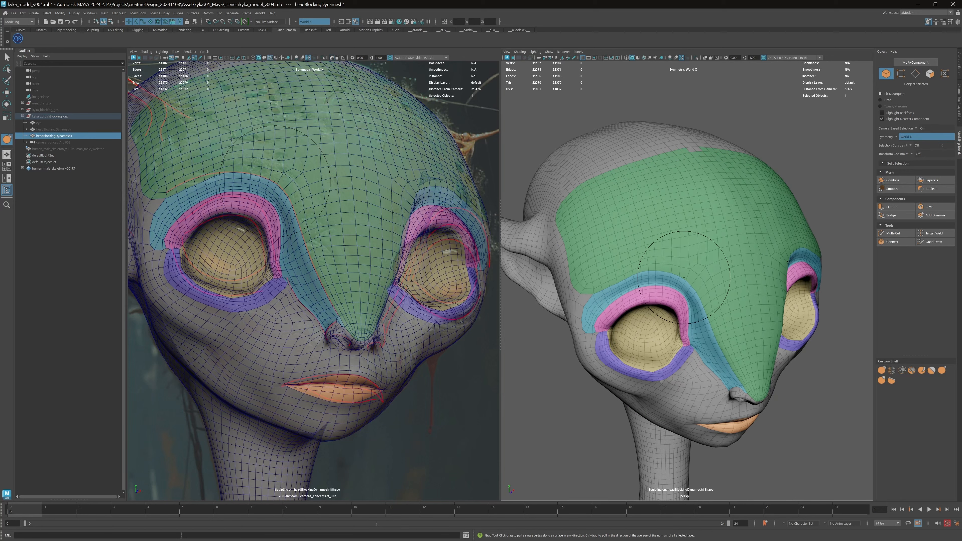
left_click_drag(614, 283, 612, 276)
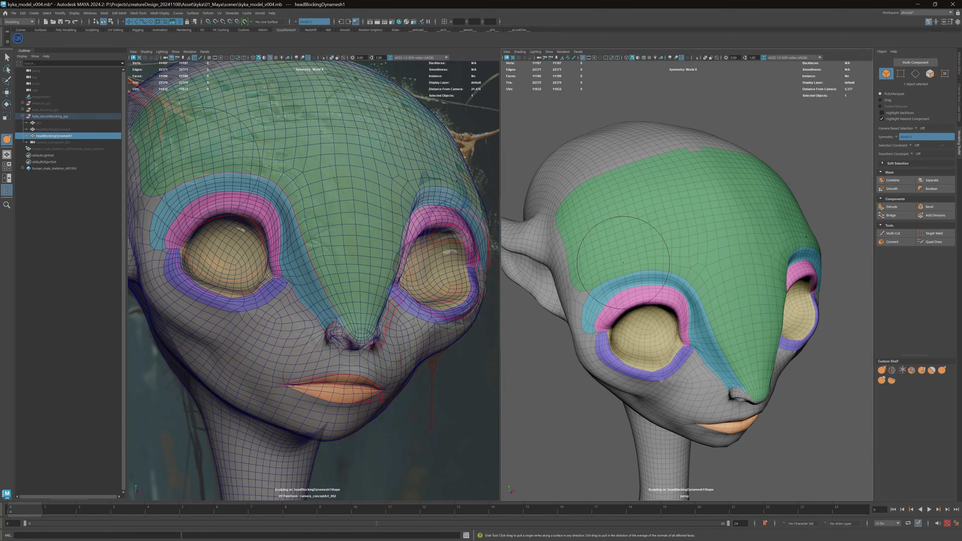
left_click(890, 372)
scroll(689, 220, "down", 2)
mouse_move(689, 220)
left_mouse_down("alt")
mouse_move(707, 221)
mouse_move(633, 221)
mouse_move(650, 211)
mouse_move(679, 231)
mouse_move(674, 264)
mouse_move(652, 268)
left_mouse_up("alt")
middle_click_drag(652, 269, 677, 256, "alt")
scroll(677, 256, "up", 3)
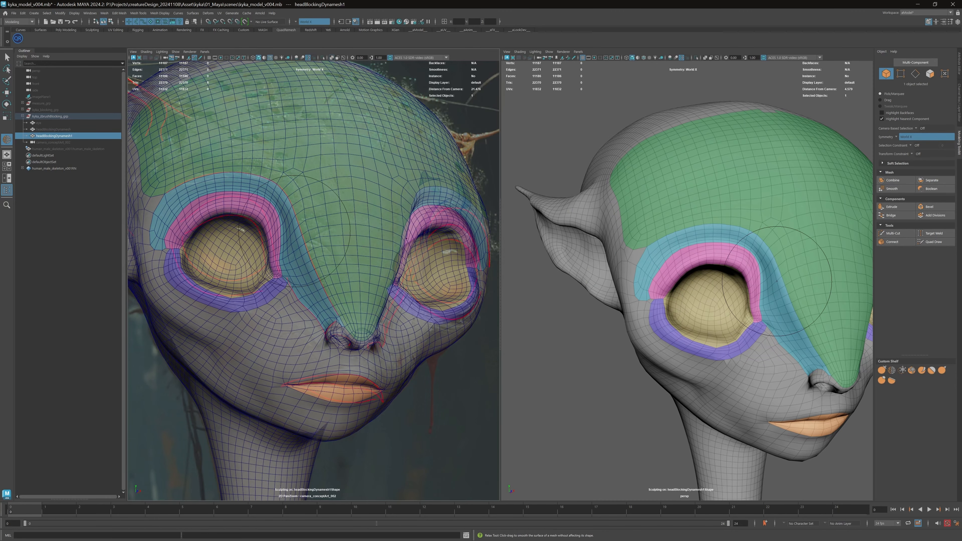
Raise the outer eye corner where the pink and purple bands meet, and taper the pink band's outer end.
middle_click_drag(367, 237, 439, 244)
right_click_drag(438, 244, 822, 317)
scroll(701, 285, "up", 3)
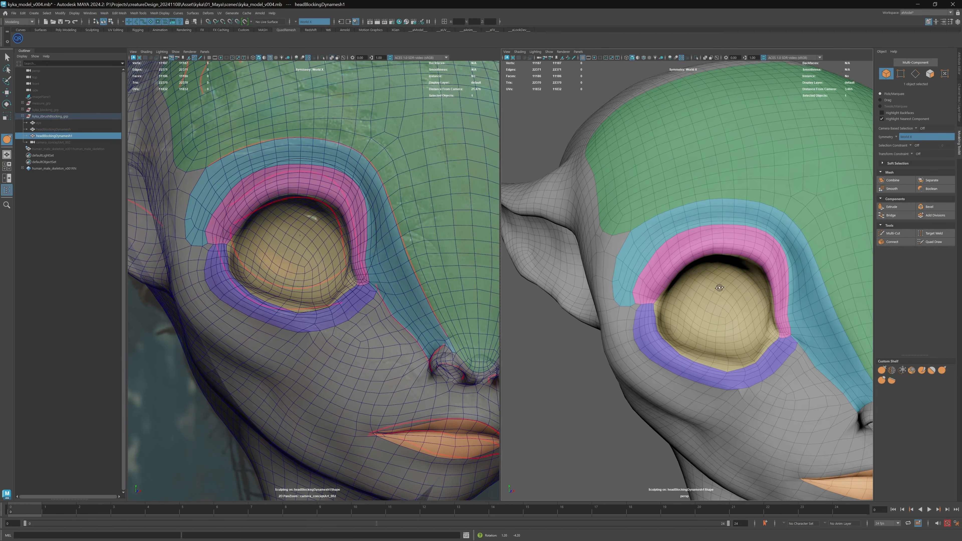
left_click_drag(219, 235, 222, 217)
left_click_drag(650, 280, 685, 263, "alt")
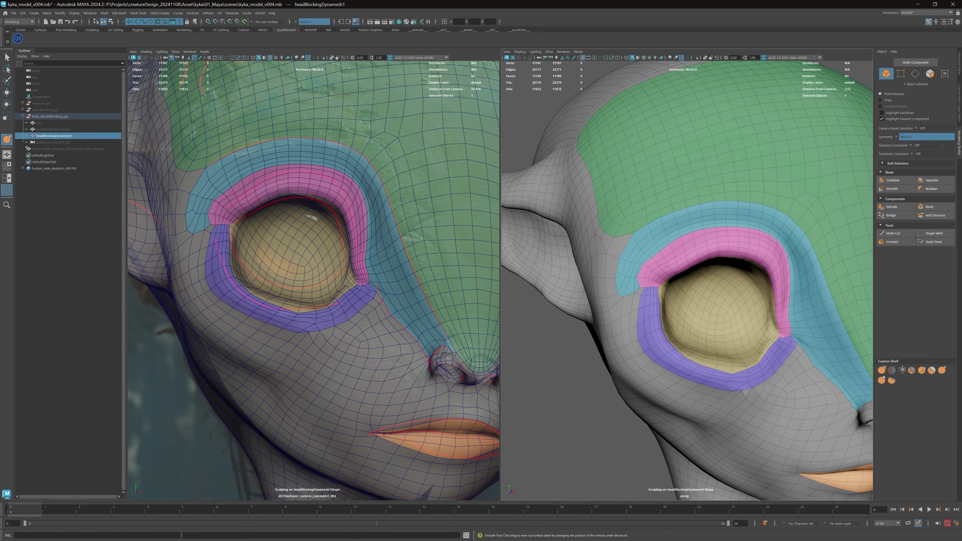
mouse_move(646, 263)
left_mouse_down()
mouse_move(685, 251)
mouse_move(642, 279)
left_mouse_up()
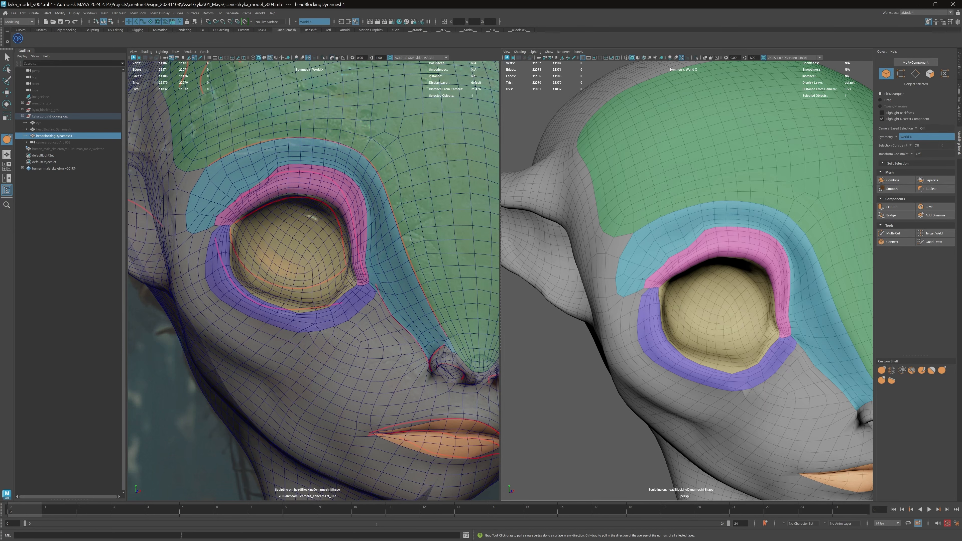
Narrow and smooth the pink upper eyelid band along the blue brow band, and save the scene.
mouse_move(665, 245)
left_mouse_down("alt")
mouse_move(705, 254)
mouse_move(682, 242)
left_mouse_up("alt")
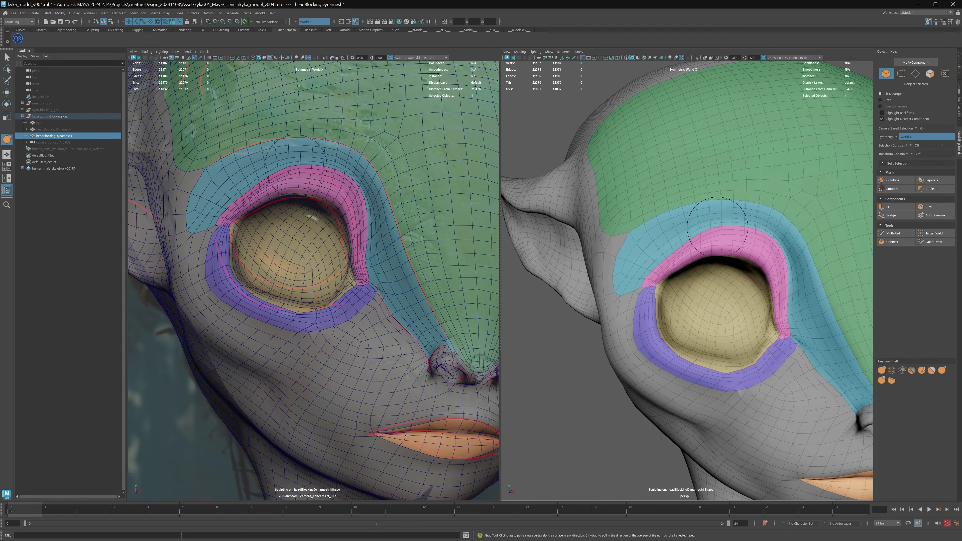
mouse_move(810, 253)
left_mouse_down("alt")
mouse_move(776, 244)
mouse_move(769, 256)
mouse_move(779, 278)
left_mouse_up("alt")
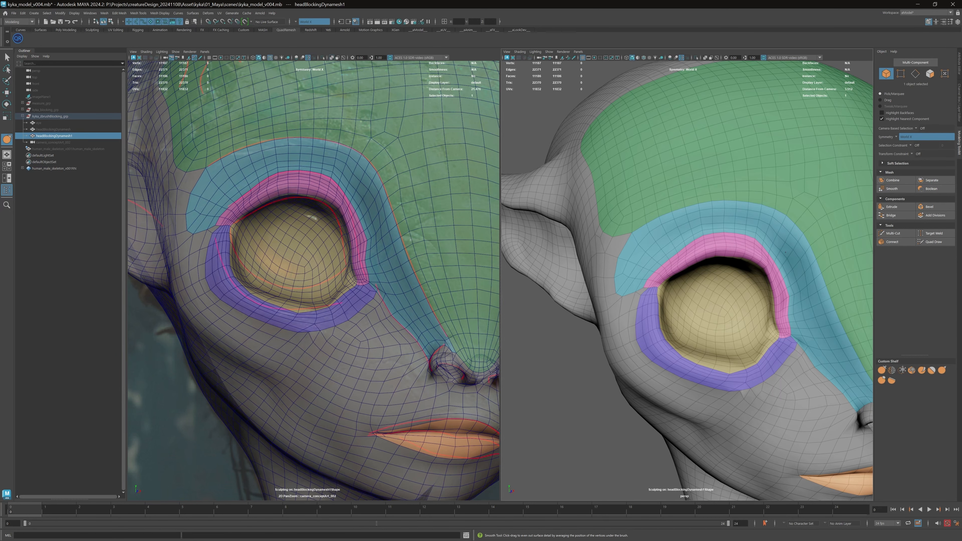
left_click_drag(782, 240, 732, 242, "alt")
key("ctrl+s")
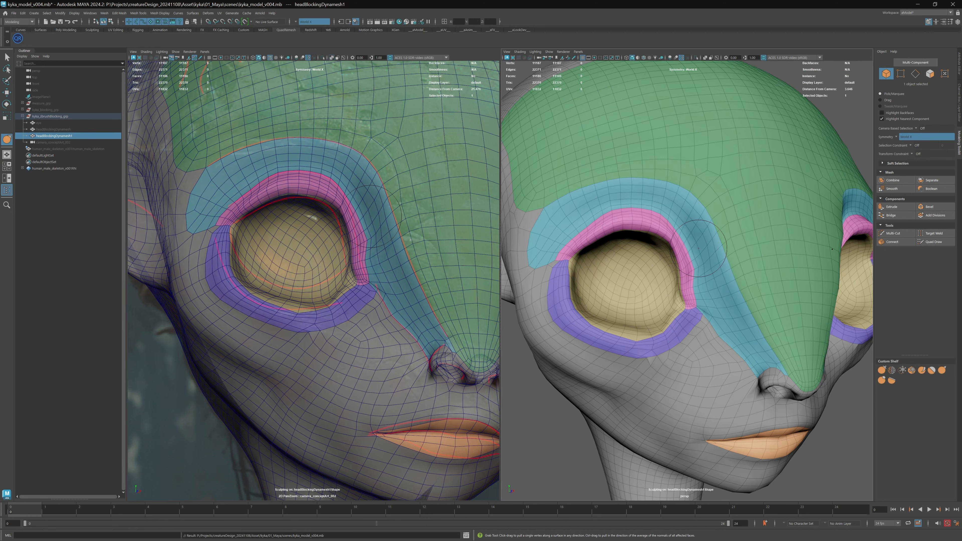
Refine the inner side of the pink eyelid band near the inner eye corner, checking the eye in profile.
left_click_drag(681, 277, 703, 270, "alt")
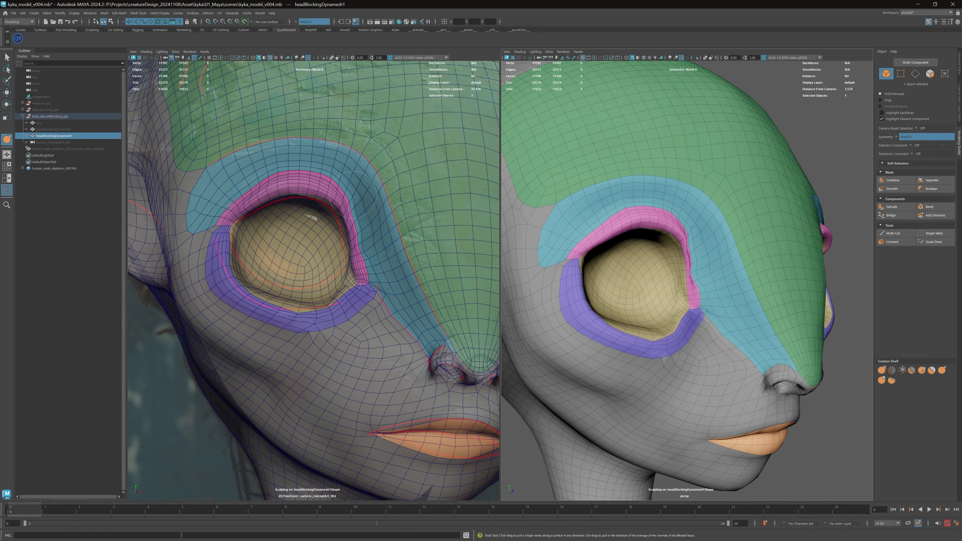
left_click_drag(701, 293, 704, 290, "alt")
mouse_move(700, 296)
left_mouse_down()
mouse_move(693, 303)
mouse_move(672, 248)
left_mouse_up()
left_click_drag(657, 210, 658, 297, "alt")
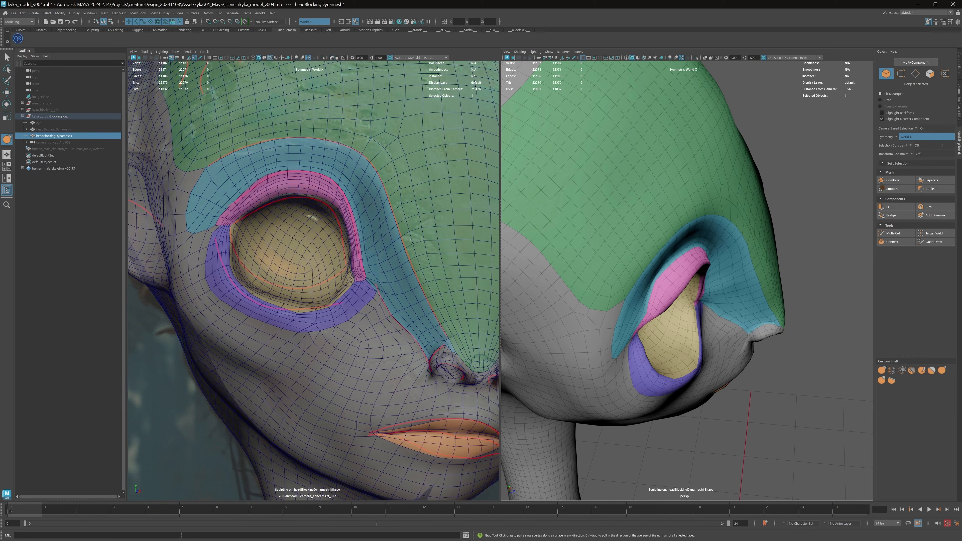
left_click_drag(691, 251, 664, 292, "alt")
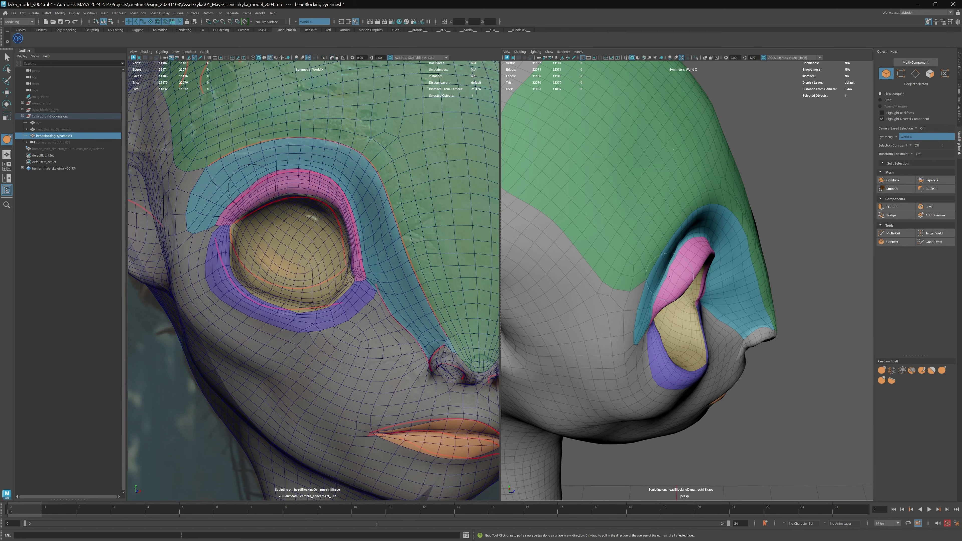
Relax the mesh at the blue brow band's outer end and adjust the pink upper eyelid band's edges beside it with the Grab tool.
mouse_move(683, 249)
left_mouse_down("alt")
mouse_move(614, 237)
mouse_move(664, 269)
mouse_move(619, 215)
left_mouse_up("alt")
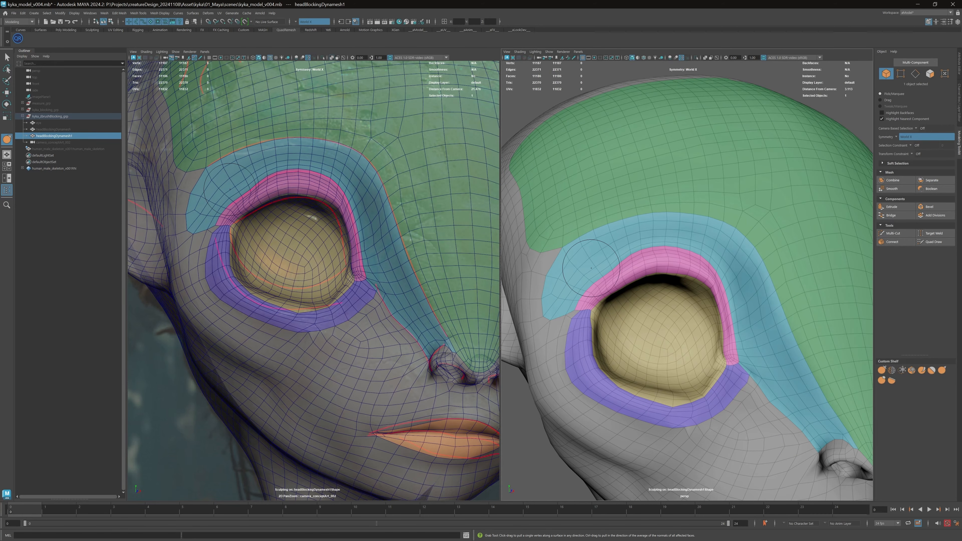
left_click(893, 370)
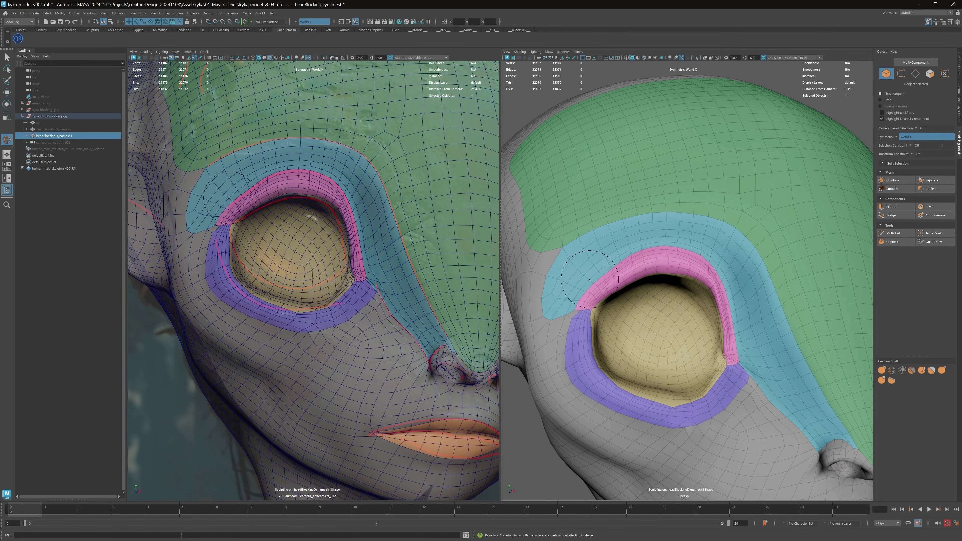
mouse_move(590, 279)
left_mouse_down("alt")
mouse_move(612, 310)
mouse_move(671, 272)
mouse_move(695, 288)
mouse_move(656, 276)
mouse_move(630, 281)
left_mouse_up("alt")
left_click(882, 371)
left_click_drag(606, 288, 608, 289)
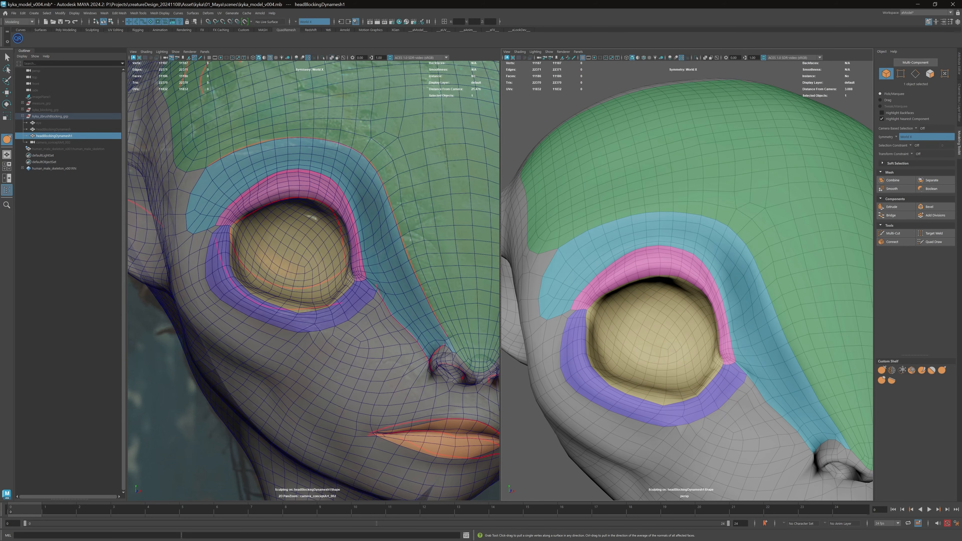
left_click_drag(692, 282, 693, 284)
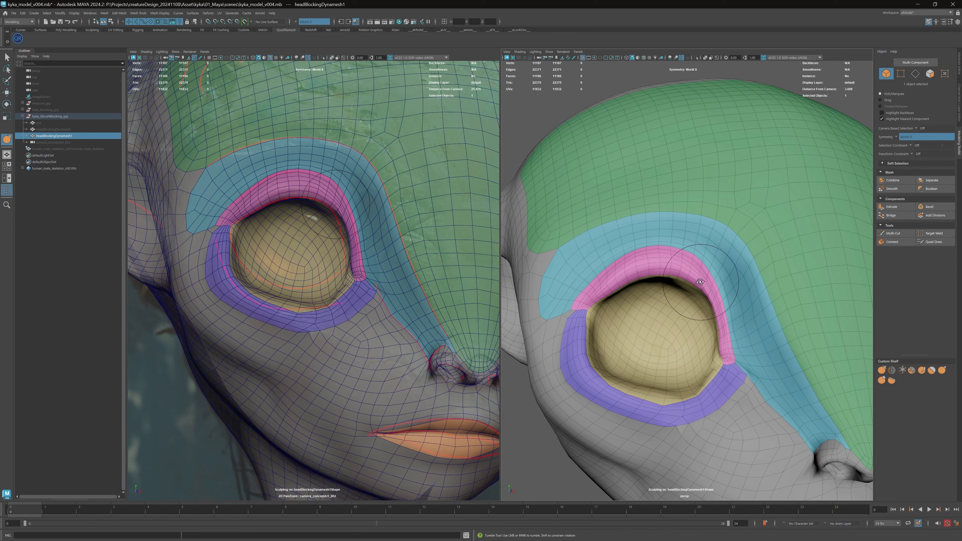
Reshape and smooth the inner side of the pink upper eyelid band down towards the inner eye corner.
left_click_drag(695, 182, 698, 189, "alt")
right_click_drag(674, 299, 698, 318, "alt")
mouse_move(700, 315)
left_mouse_down("alt")
mouse_move(691, 310)
mouse_move(715, 298)
mouse_move(719, 362)
left_mouse_up("alt")
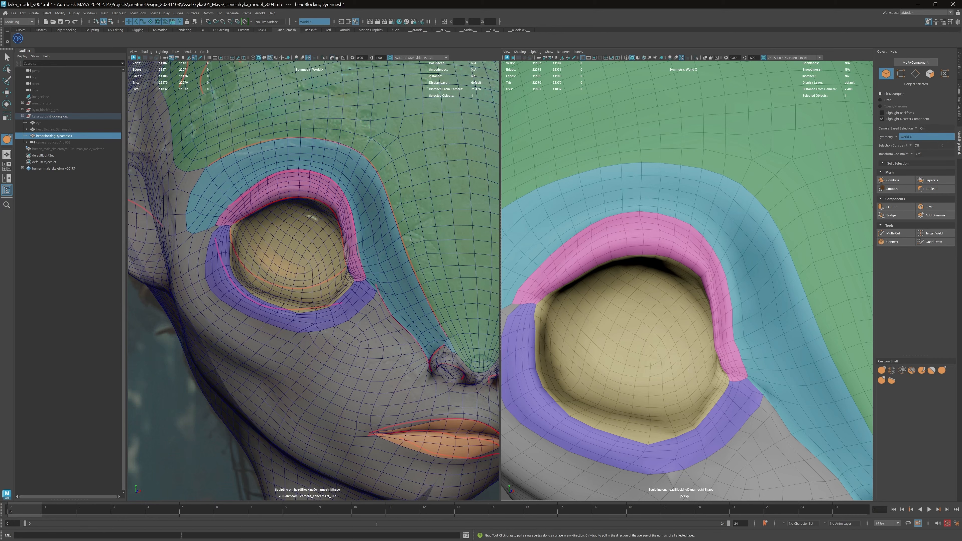
left_click_drag(742, 254, 735, 261, "alt")
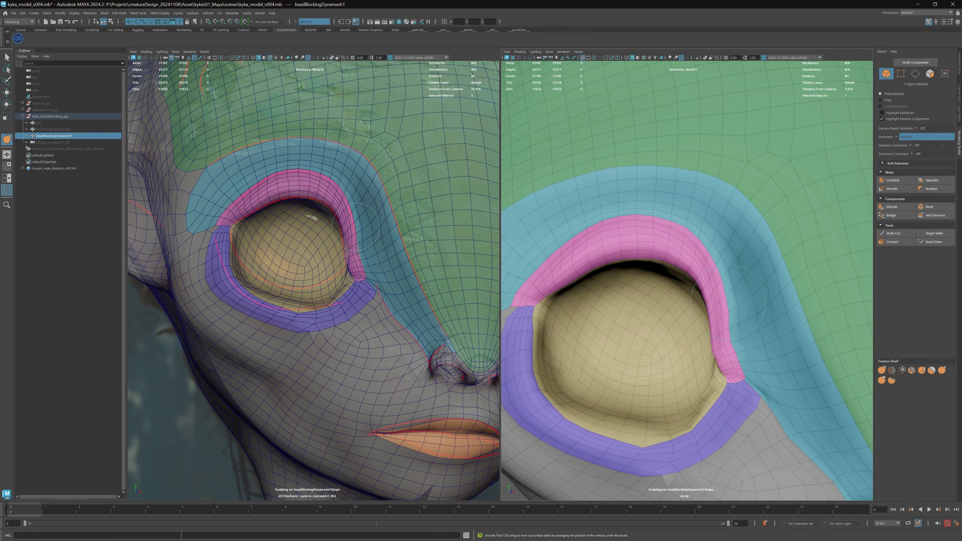
right_click_drag(767, 230, 701, 258, "alt")
left_click_drag(700, 257, 686, 275, "alt")
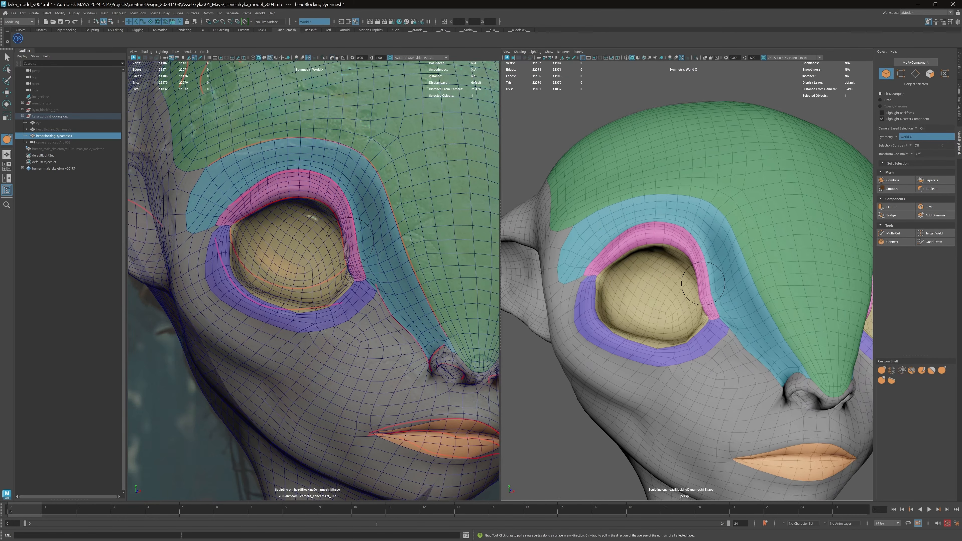
right_click_drag(685, 275, 716, 285, "alt")
left_click_drag(716, 285, 698, 316, "alt")
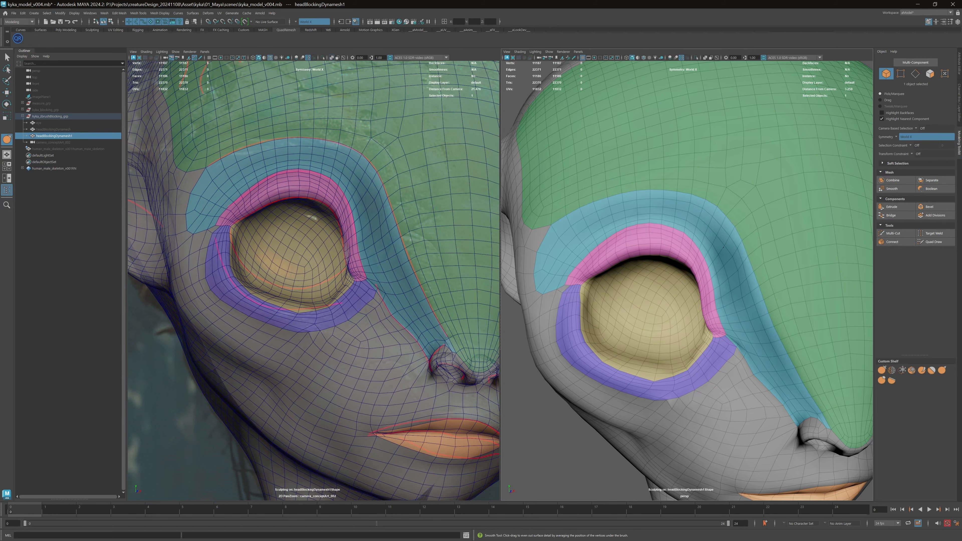
left_click_drag(755, 333, 732, 269, "alt")
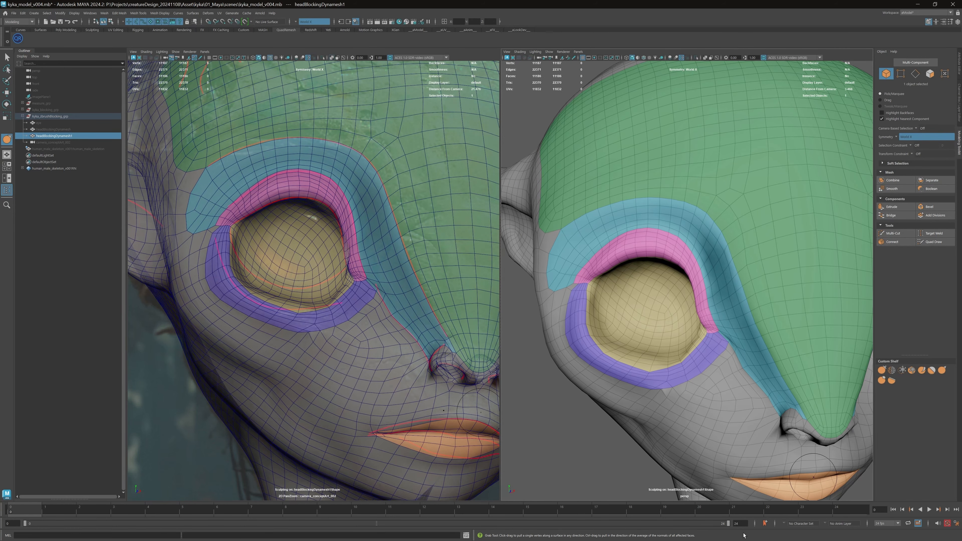
Compare the eye area with the red lines on the concept art by toggling the head mesh's visibility.
key("q")
left_click_drag(749, 258, 758, 254, "alt")
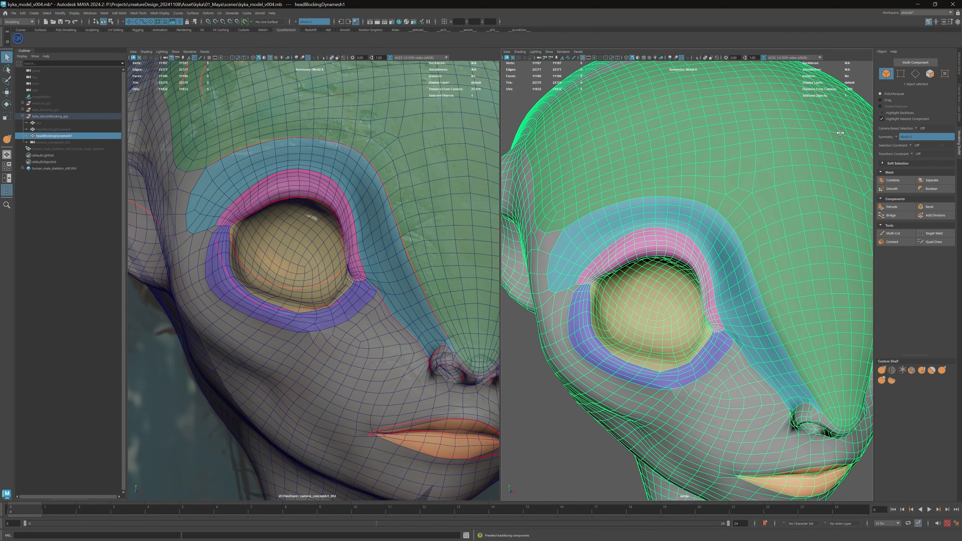
key("h")
key("h")
key("h")
key("h")
key("h")
key("h")
left_click(549, 83)
Adjust the eyelid edge at the inner eye corner with the Grab tool, checking it from above.
left_click_drag(681, 182, 647, 242, "alt")
left_click(643, 261)
right_click_drag(640, 263, 655, 261, "alt")
key("y")
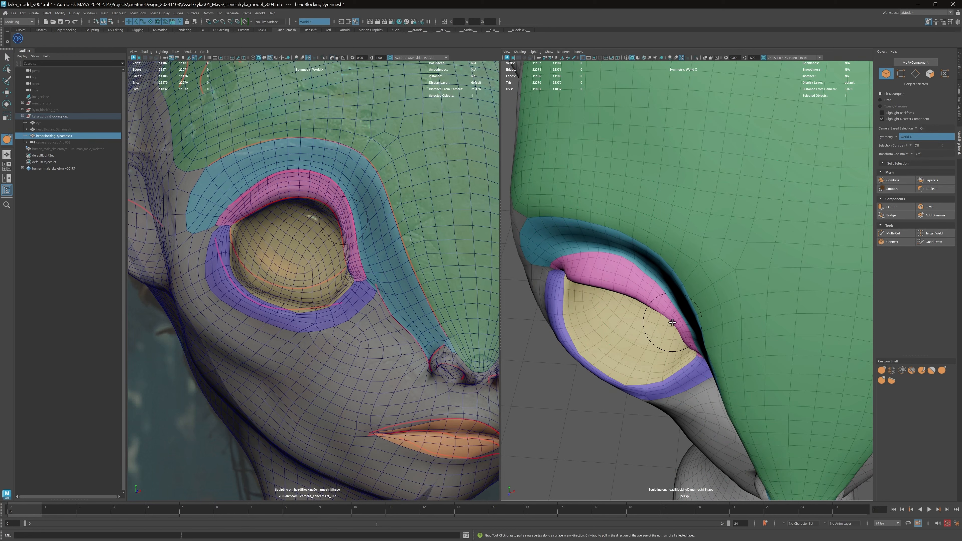
mouse_move(675, 317)
left_mouse_down("alt")
mouse_move(677, 305)
mouse_move(709, 316)
mouse_move(751, 337)
mouse_move(742, 343)
mouse_move(757, 322)
mouse_move(759, 238)
mouse_move(783, 258)
mouse_move(713, 294)
left_mouse_up("alt")
left_click_drag(686, 347, 701, 348)
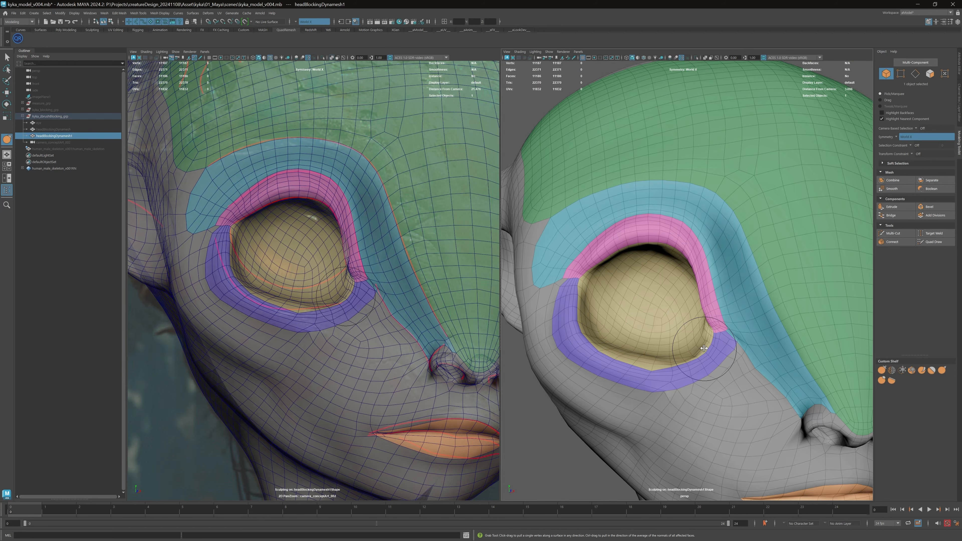
Check the lower eye line on the concept art and raise the eye opening's lower rim to match it.
key("q")
key("h")
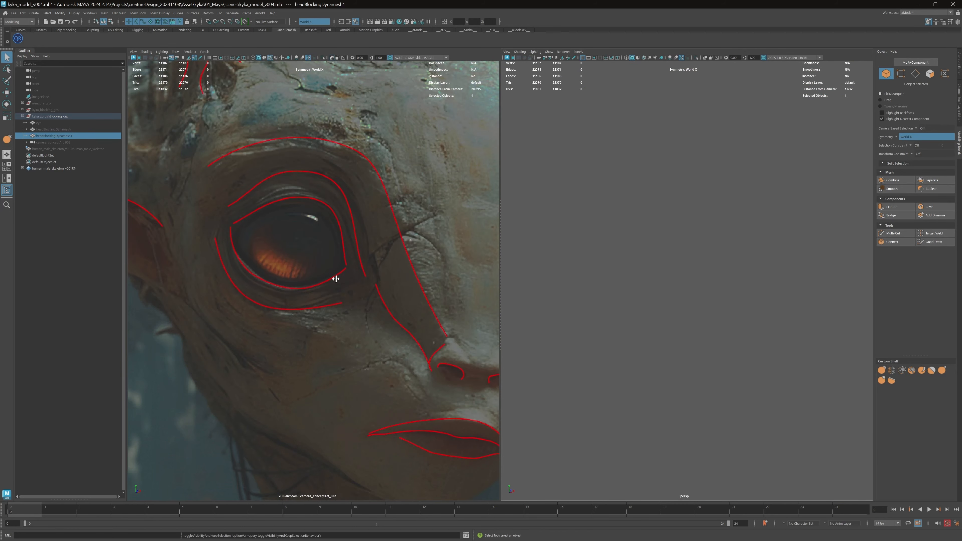
key("h")
key("y")
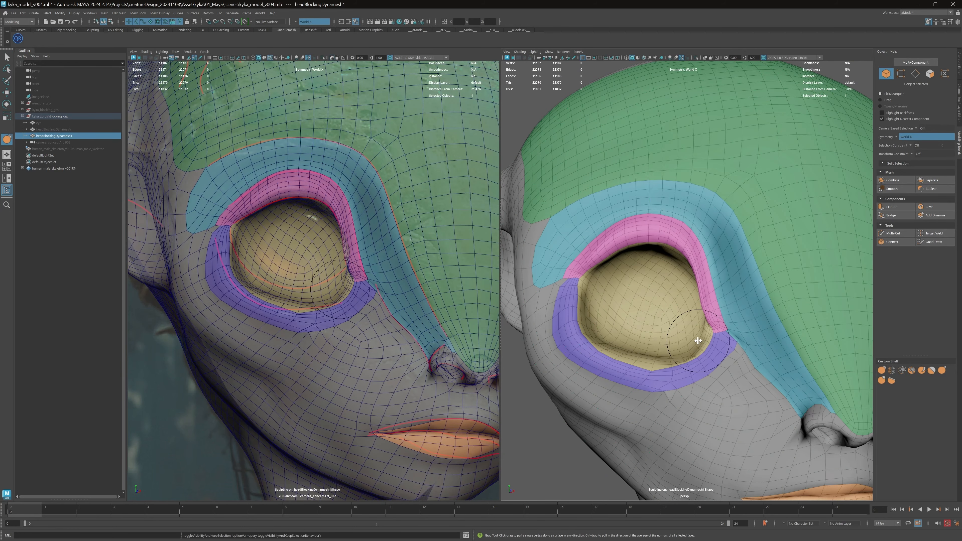
left_click_drag(663, 285, 675, 288, "alt")
left_click_drag(648, 320, 660, 321)
mouse_move(626, 363)
left_mouse_down()
mouse_move(637, 343)
mouse_move(619, 326)
mouse_move(614, 337)
mouse_move(643, 366)
mouse_move(661, 347)
mouse_move(703, 335)
left_mouse_up()
left_click_drag(703, 335, 683, 336, "alt")
left_click_drag(657, 340, 679, 359)
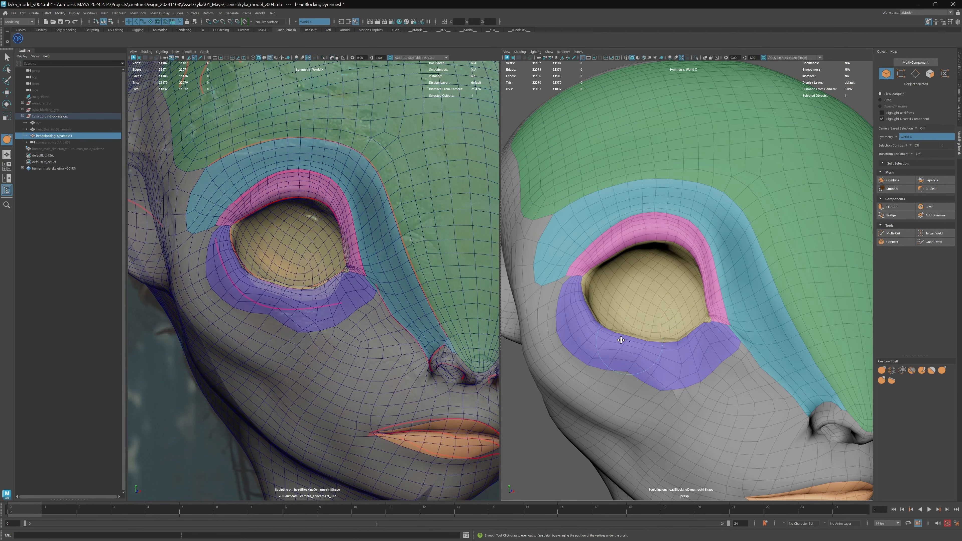
Narrow the purple lower eyelid band by pulling its outer and lower edges in to the red line.
mouse_move(617, 297)
left_mouse_down("alt")
mouse_move(593, 322)
mouse_move(591, 311)
left_mouse_up("alt")
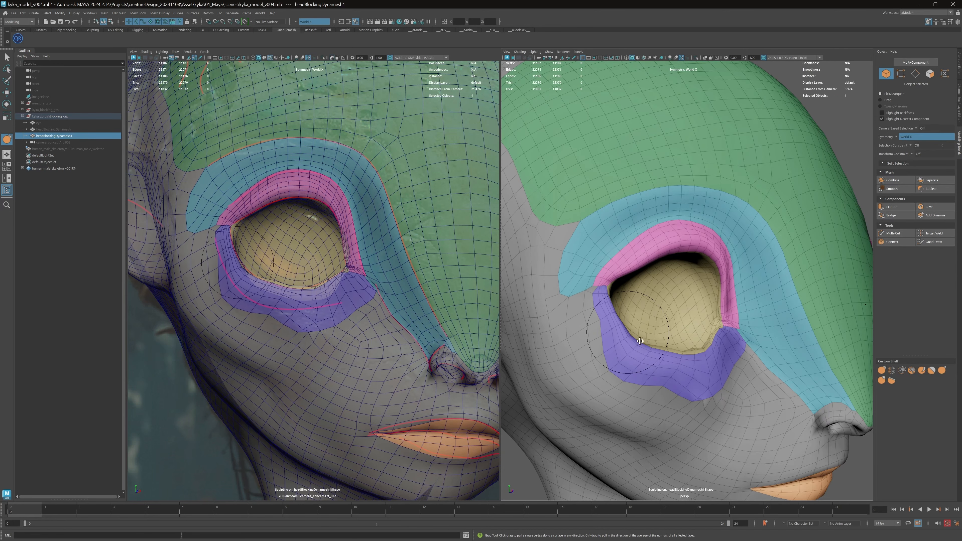
left_click_drag(640, 341, 596, 329, "alt")
mouse_move(620, 367)
left_mouse_down()
mouse_move(628, 357)
mouse_move(655, 368)
mouse_move(648, 363)
left_mouse_up()
left_click(891, 370)
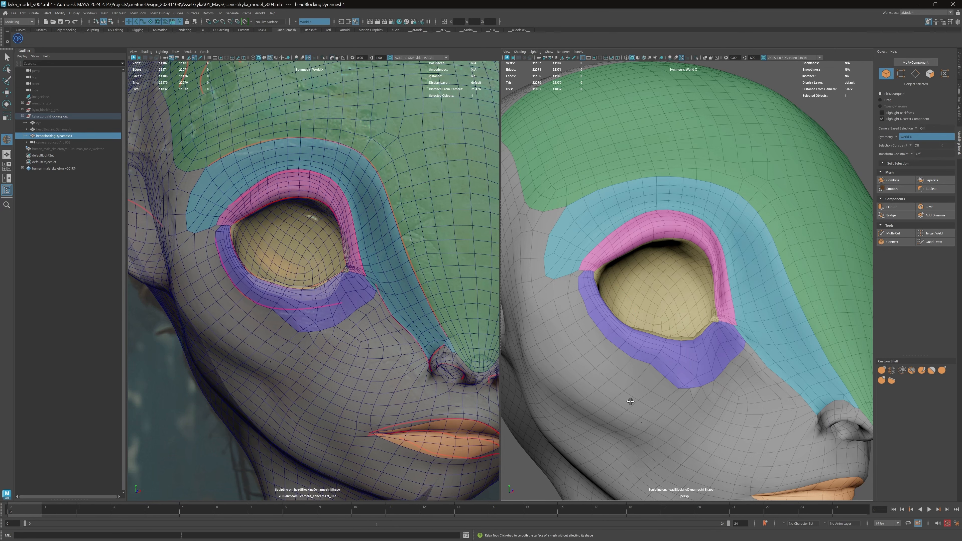
left_click(881, 370)
mouse_move(681, 394)
left_mouse_down("alt")
mouse_move(677, 340)
mouse_move(729, 341)
mouse_move(710, 342)
left_mouse_up("alt")
key("b")
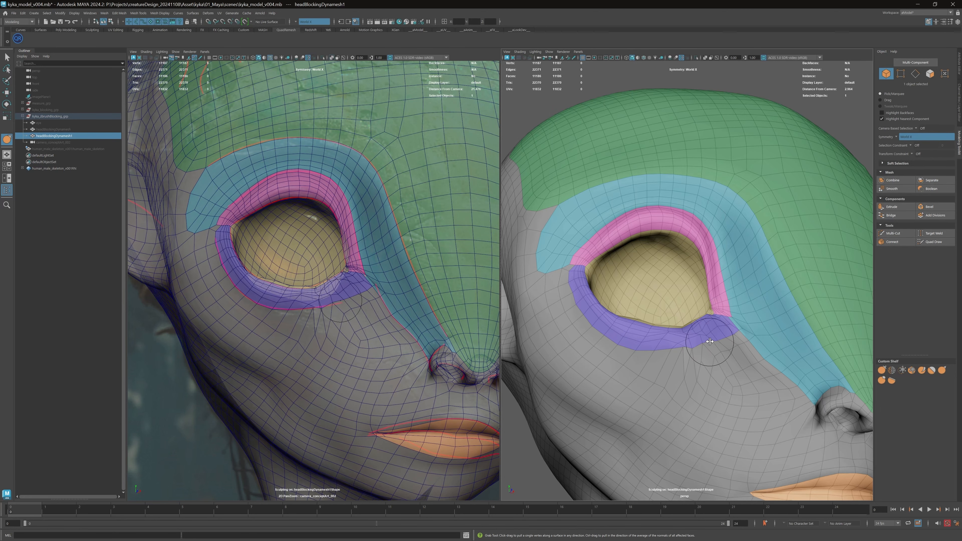
Relax the cheek mesh below the purple band and even out the band's lower edge.
left_click(891, 370)
left_click_drag(675, 403, 719, 390)
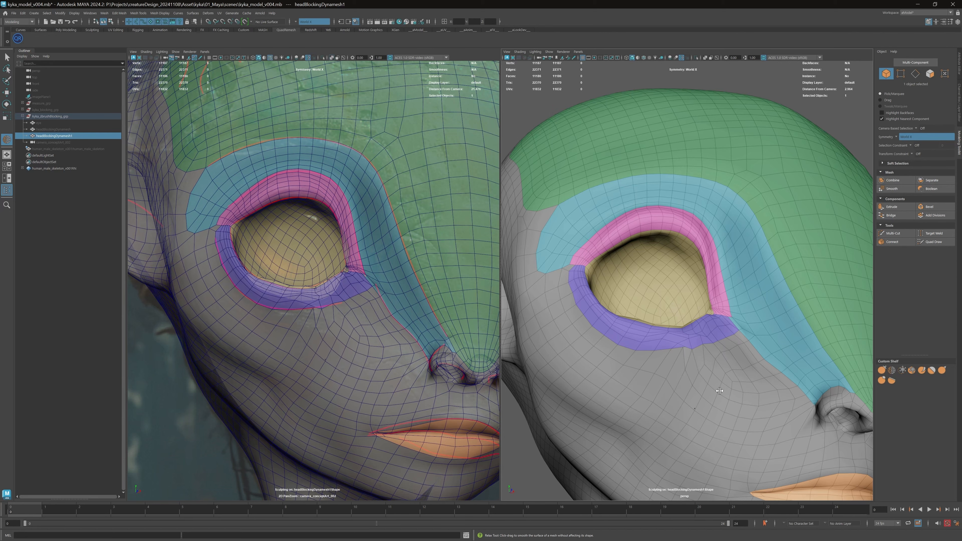
left_click_drag(695, 435, 649, 390)
left_click_drag(680, 338, 679, 362, "alt")
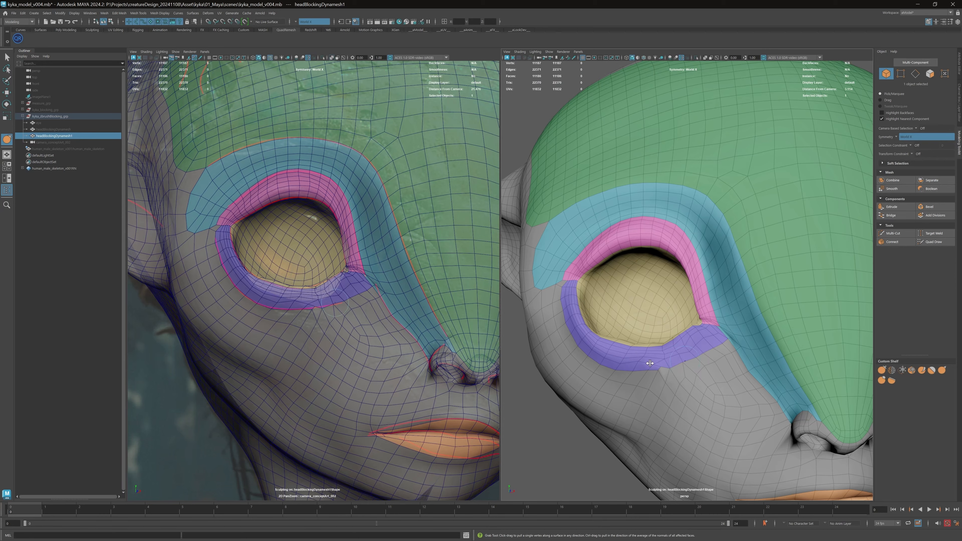
Clean up the topology by merging the crowded vertices on the purple band's lower edge, and return to object mode.
right_click_drag(687, 335, 700, 350, "alt")
middle_click_drag(701, 350, 729, 293, "alt")
key("q")
key("F9")
left_click(665, 388)
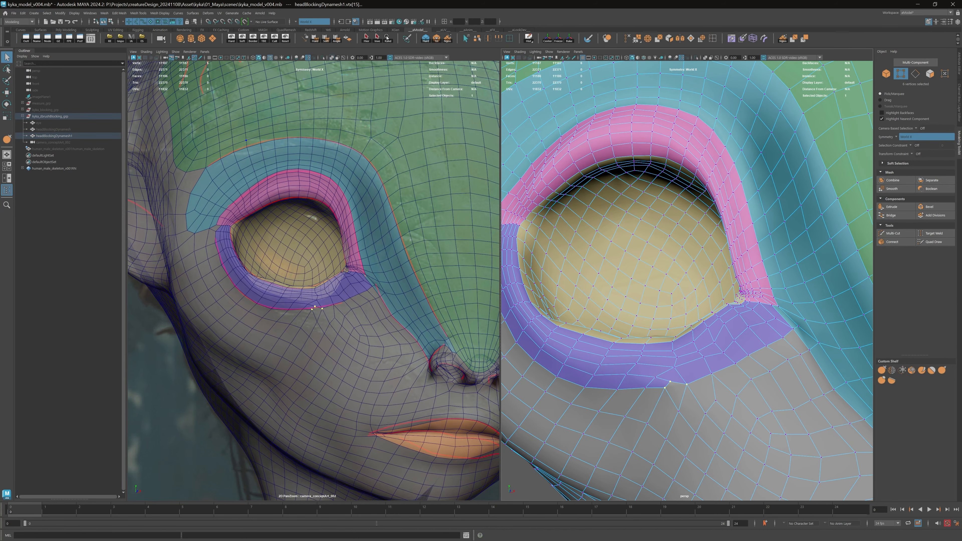
key("f")
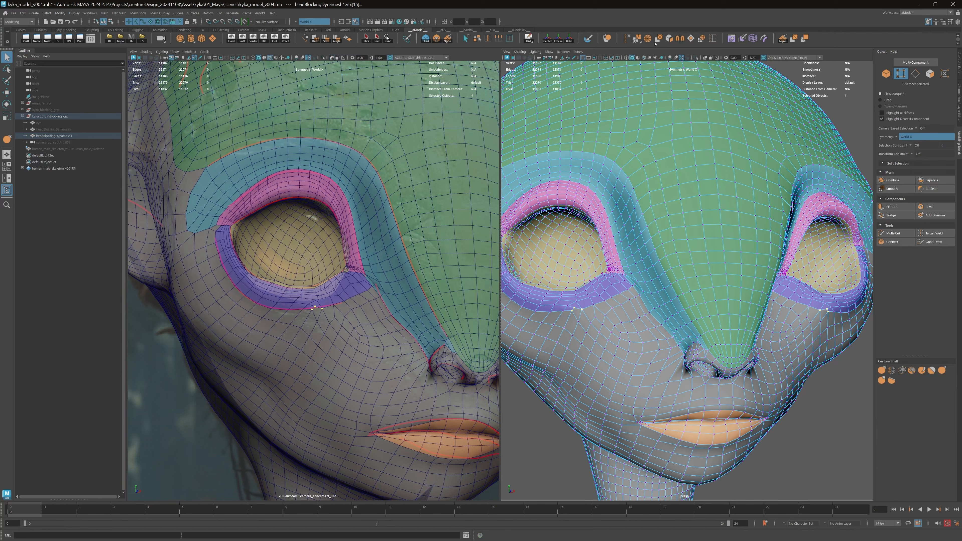
left_click_drag(607, 221, 623, 228, "alt")
right_click_drag(623, 228, 667, 254, "alt")
left_click_drag(666, 254, 666, 287, "alt")
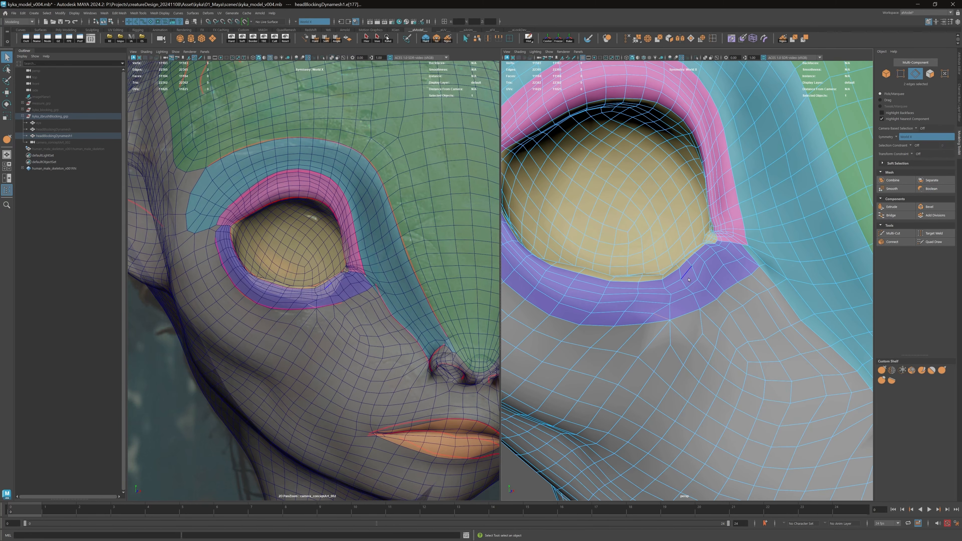
key("F8")
key("f")
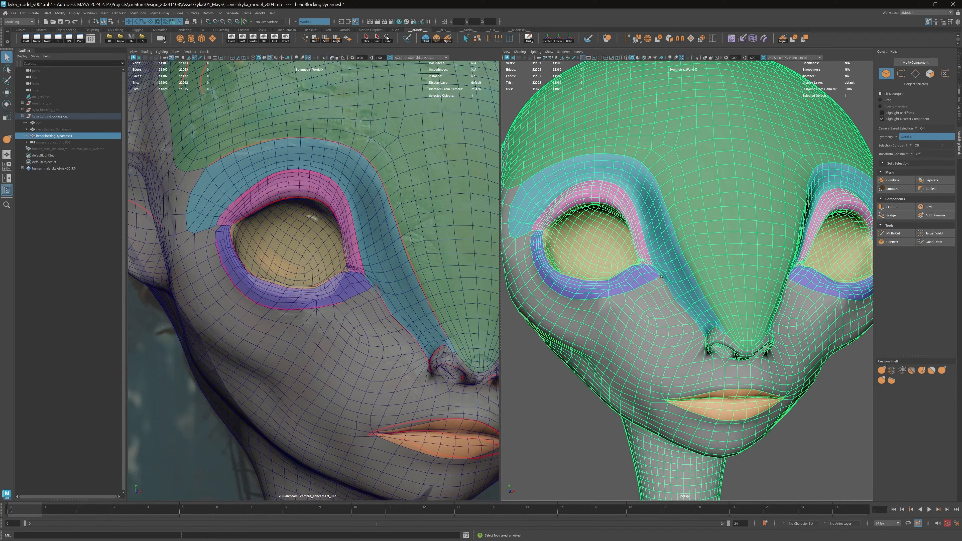
Sculpt the purple band's inner part around the cleaned-up vertices, and save the scene.
mouse_move(660, 276)
left_mouse_down("alt")
mouse_move(647, 266)
mouse_move(668, 265)
left_mouse_up("alt")
key("y")
right_click_drag(669, 266, 709, 263, "alt")
middle_click_drag(709, 263, 709, 236, "alt")
left_click_drag(730, 238, 692, 255, "alt")
key("q")
key("ctrl+s")
Examine the faces and shading where the purple and blue bands meet at the inner eye corner, and save the scene.
key("alt+d")
key("F11")
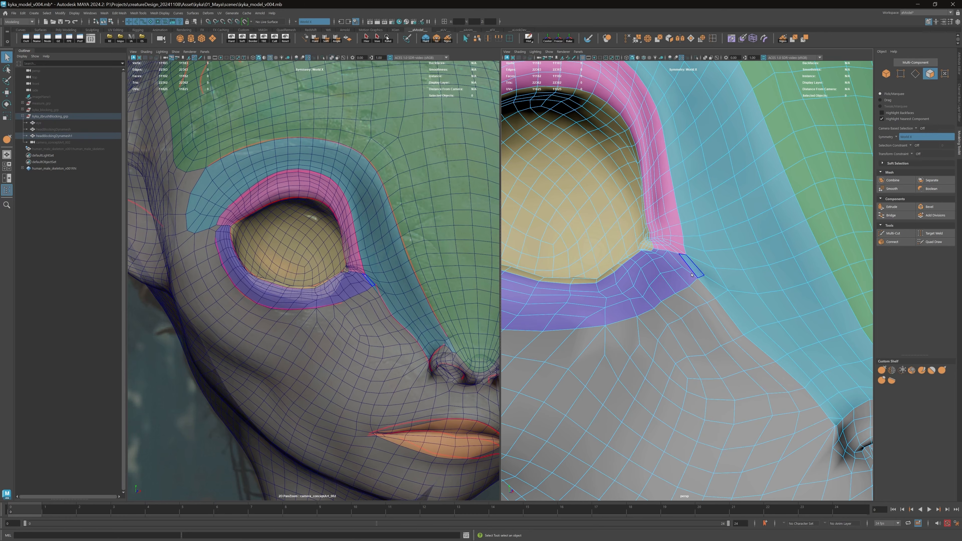
key("F8")
key("alt+d")
right_click_drag(664, 286, 648, 279, "alt")
left_click(651, 277)
mouse_move(652, 276)
left_mouse_down("alt")
mouse_move(644, 277)
mouse_move(669, 272)
left_mouse_up("alt")
right_click_drag(669, 272, 636, 272, "alt")
left_click_drag(636, 272, 693, 300, "alt")
key("alt+d")
key("ctrl+s")
Reshape and smooth the inner end of the purple lower eyelid band from a near-profile view.
right_click_drag(693, 300, 776, 303, "alt")
middle_click_drag(776, 303, 715, 297, "alt")
left_click(717, 296)
key("y")
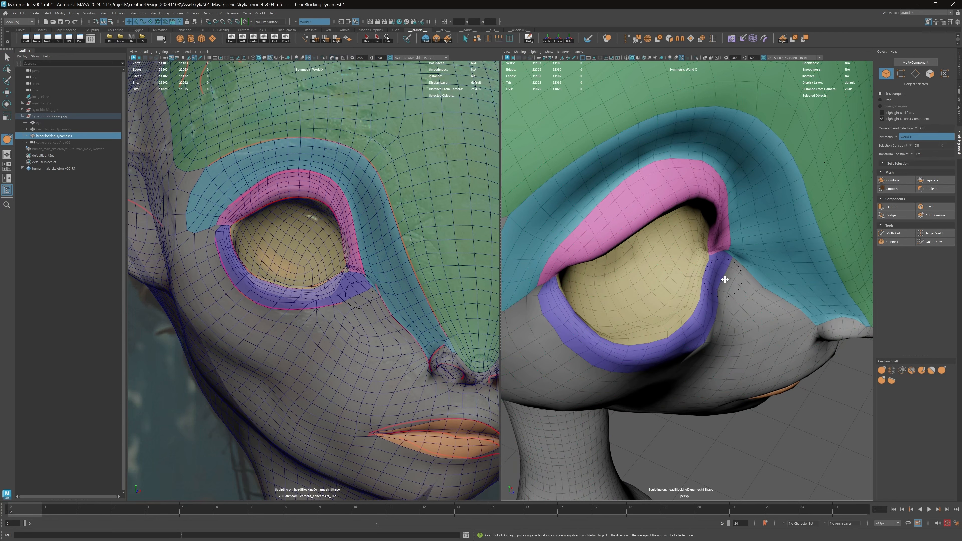
key("b")
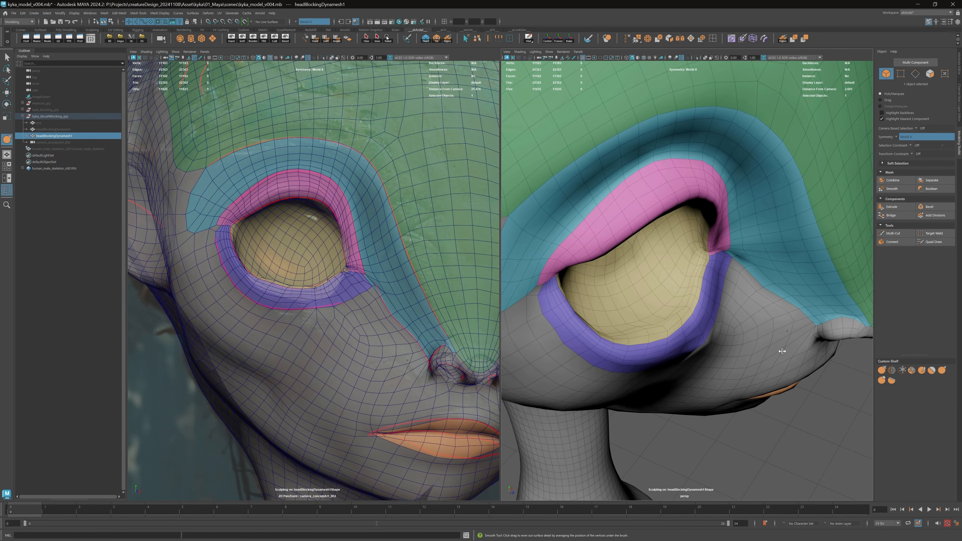
left_click_drag(782, 351, 750, 290, "alt")
right_click_drag(769, 349, 676, 275, "alt")
mouse_move(676, 275)
left_mouse_down("alt")
mouse_move(701, 277)
mouse_move(691, 276)
mouse_move(727, 298)
left_mouse_up("alt")
Examine the shading of the eyelid bands with the head deselected, and reactivate sculpting on the head mesh.
key("q")
key("alt+d")
right_click_drag(726, 298, 758, 303, "alt")
middle_click_drag(757, 303, 696, 315, "alt")
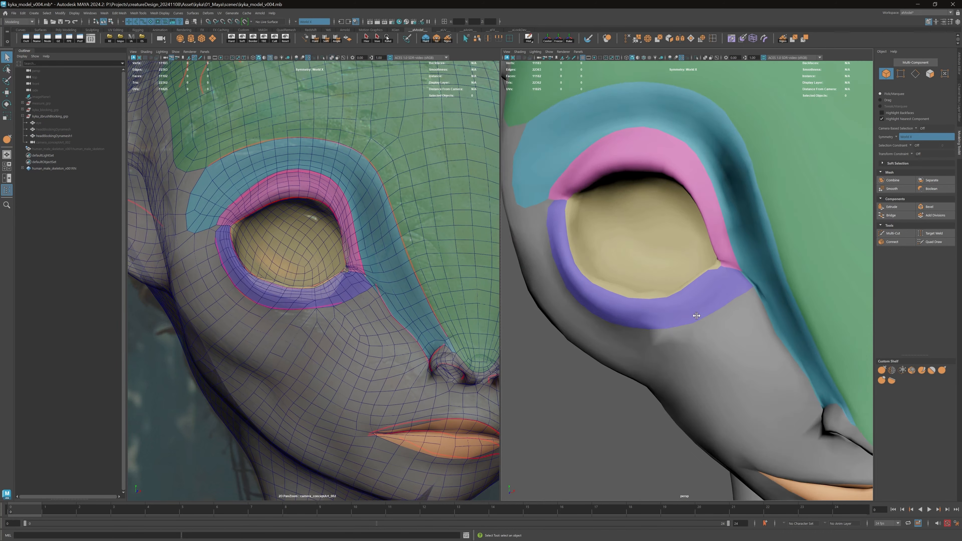
left_click(696, 315)
left_click(941, 370)
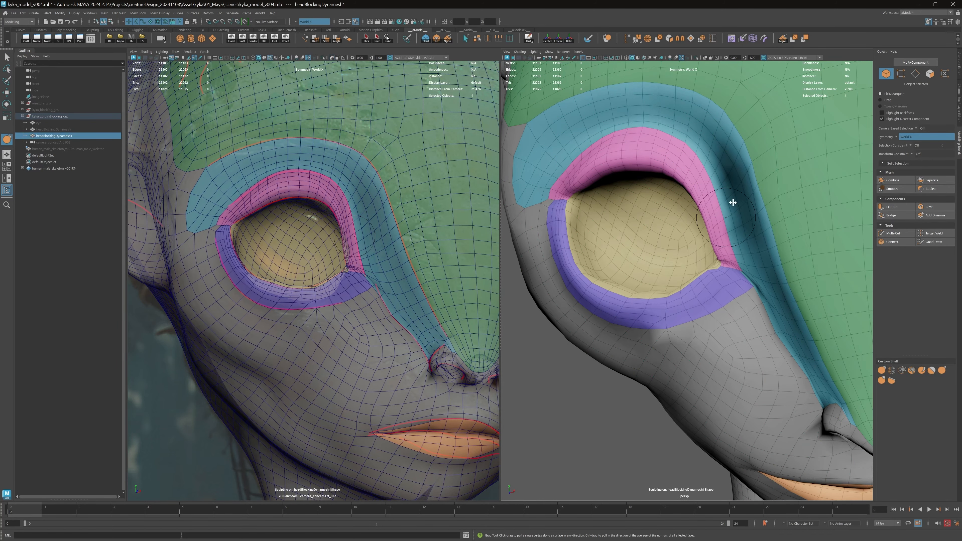
right_click_drag(733, 203, 651, 231, "alt")
left_click_drag(651, 231, 700, 246, "alt")
right_click_drag(701, 246, 730, 262, "alt")
left_click_drag(651, 262, 613, 267, "alt")
right_click_drag(753, 250, 732, 262, "alt")
left_click_drag(732, 262, 752, 266, "alt")
Compare the whole head's proportions with the concept art, viewing the sculpt from several angles.
right_click_drag(455, 193, 428, 212)
middle_click_drag(504, 258, 440, 234)
right_click_drag(383, 311, 397, 309)
right_click_drag(729, 246, 702, 250, "alt")
mouse_move(702, 250)
left_mouse_down("alt")
mouse_move(697, 239)
mouse_move(665, 249)
mouse_move(701, 262)
left_mouse_up("alt")
right_click_drag(701, 261, 719, 271, "alt")
left_click_drag(719, 272, 728, 264, "alt")
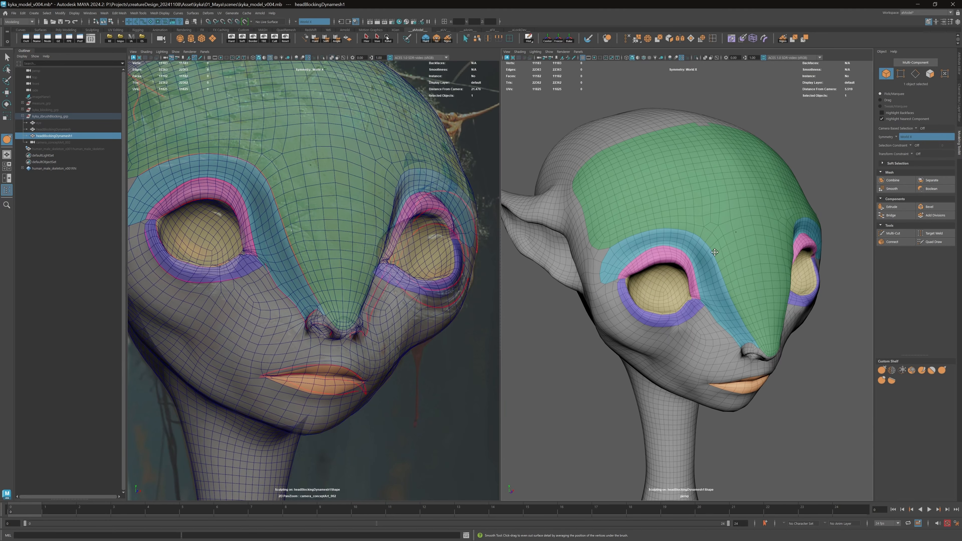
left_click_drag(745, 187, 743, 227, "alt")
middle_click_drag(743, 227, 744, 190, "alt")
right_click_drag(745, 242, 777, 288, "alt")
mouse_move(757, 299)
left_mouse_down("alt")
mouse_move(776, 318)
mouse_move(755, 301)
left_mouse_up("alt")
Shape the upper lip's edge near the mouth corner to the red lip line with the Grab tool.
middle_click_drag(417, 335, 430, 271)
right_click_drag(345, 282, 394, 327)
right_click_drag(745, 242, 723, 249, "alt")
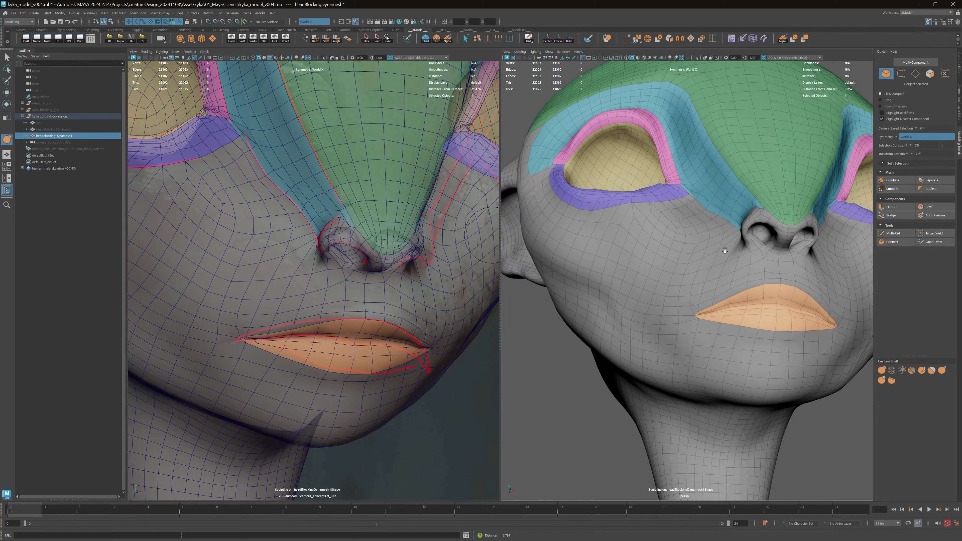
left_click_drag(701, 252, 708, 287, "alt")
right_click_drag(708, 287, 863, 330, "alt")
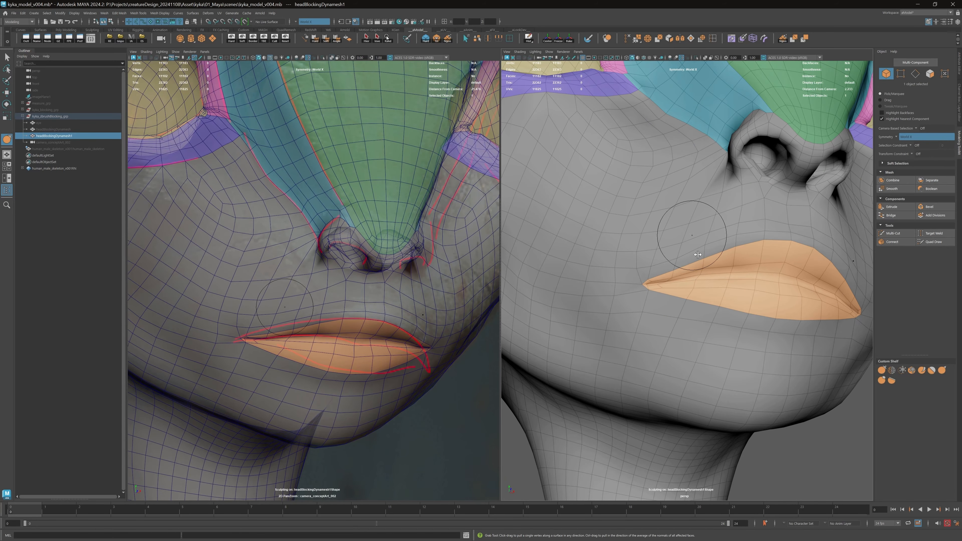
left_click_drag(698, 255, 696, 184, "alt")
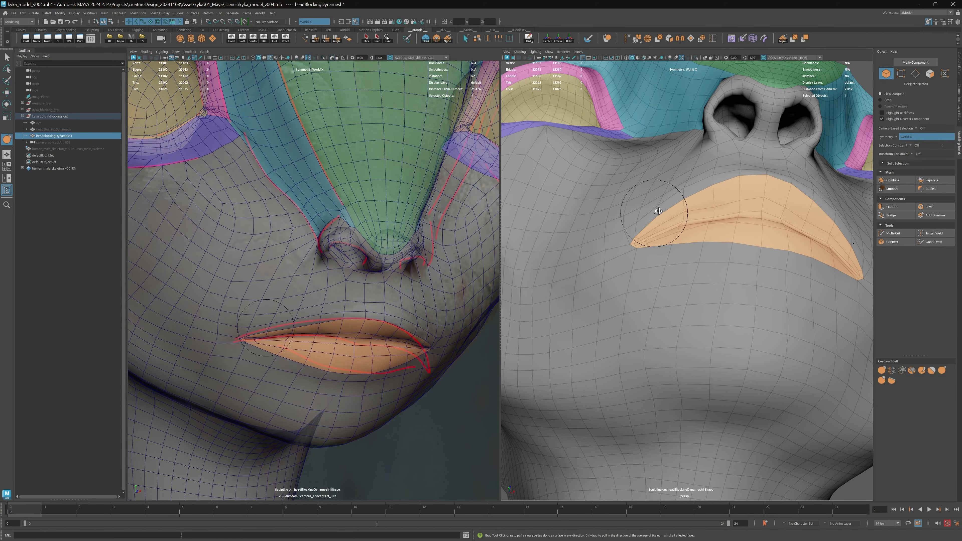
left_click_drag(644, 204, 704, 257, "alt")
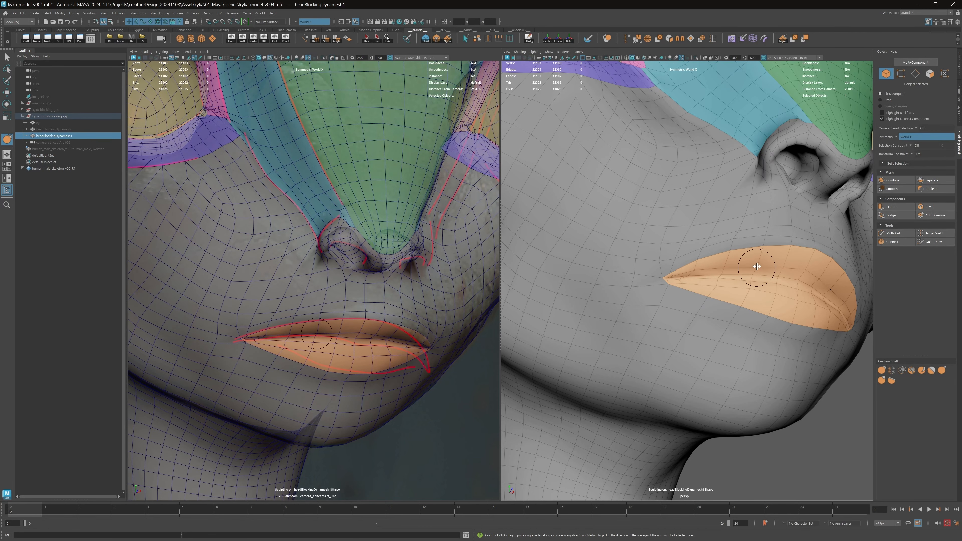
mouse_move(756, 267)
left_mouse_down("alt")
mouse_move(698, 275)
mouse_move(737, 277)
mouse_move(792, 260)
mouse_move(776, 251)
left_mouse_up("alt")
scroll(793, 175, "down", 5)
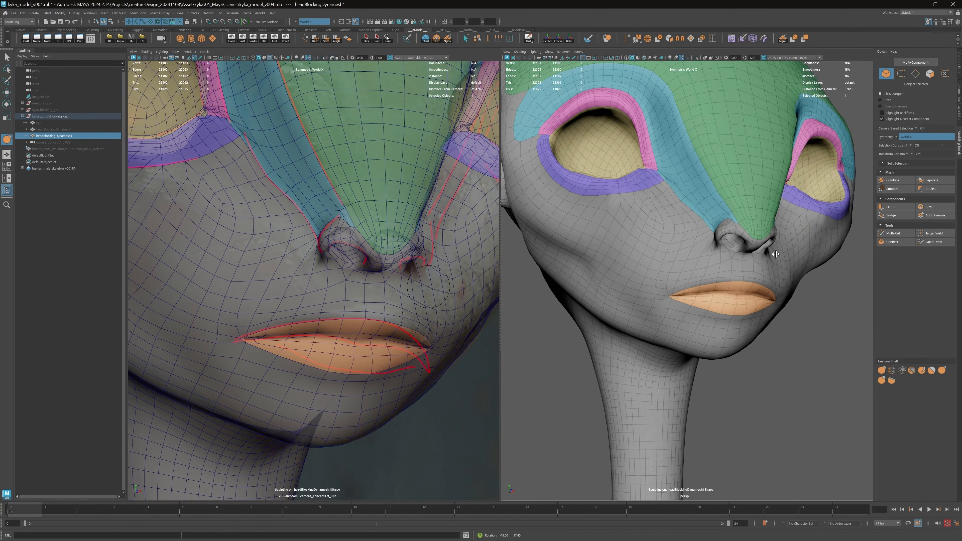
Save the scene with the reshaped upper lip.
scroll(776, 251, "down", 5)
left_click_drag(682, 242, 716, 231, "alt")
left_click(60, 21)
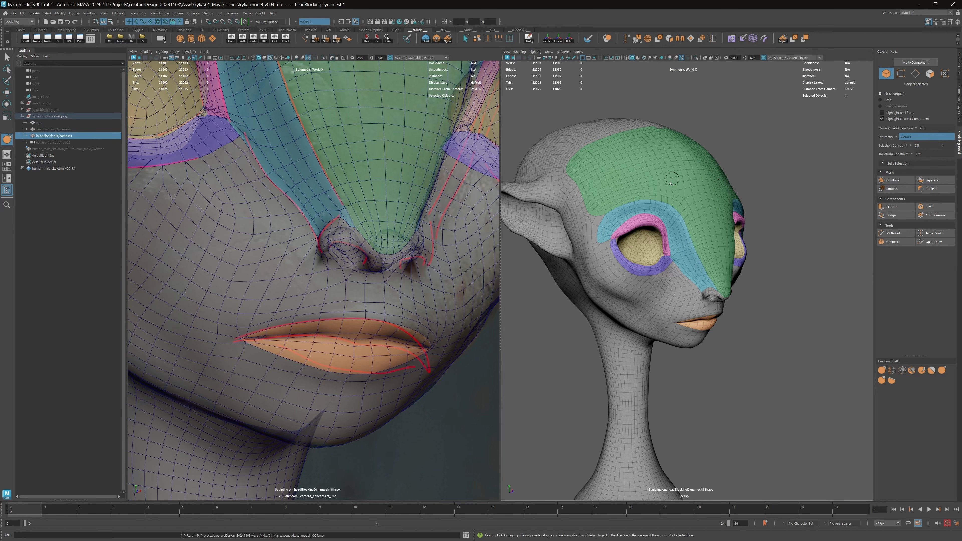
Pull the ear's inner fold toward the red ear line on the concept art and smooth it.
right_click_drag(387, 208, 189, 102)
middle_click_drag(190, 102, 372, 229)
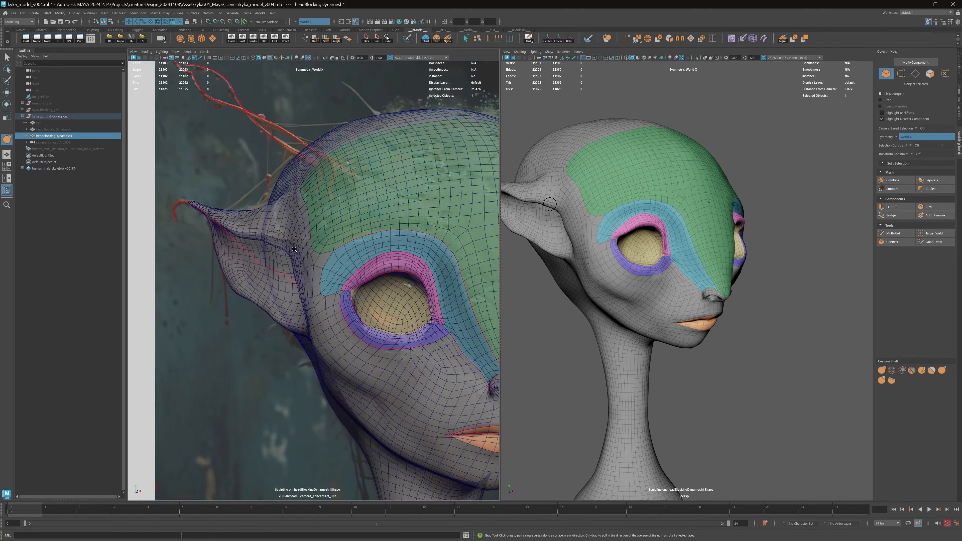
right_click_drag(373, 229, 457, 205)
middle_click_drag(457, 205, 485, 215)
left_click_drag(535, 196, 535, 241, "alt")
right_click_drag(535, 241, 717, 281, "alt")
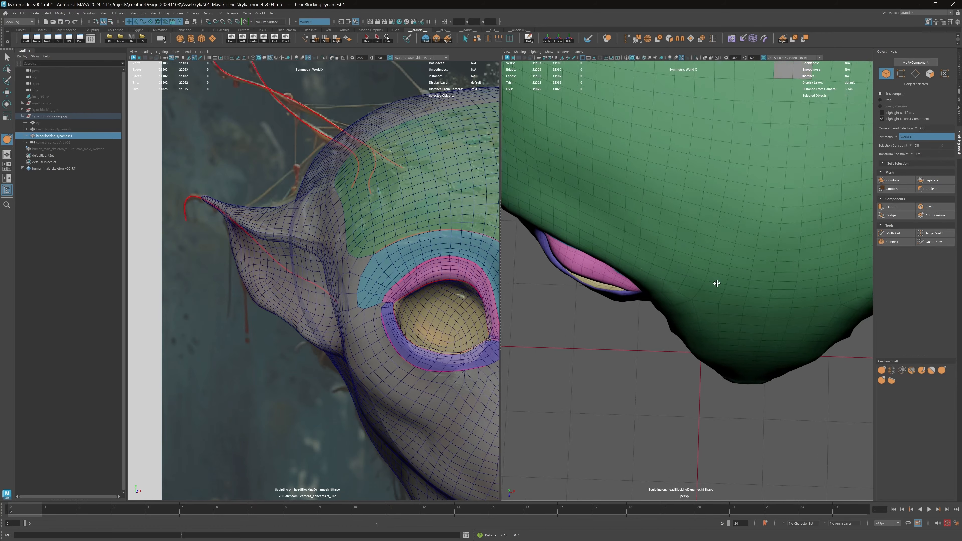
left_click_drag(717, 281, 723, 280, "alt")
left_click_drag(662, 273, 671, 273)
mouse_move(670, 272)
left_mouse_down("alt")
mouse_move(672, 248)
mouse_move(663, 266)
mouse_move(686, 158)
mouse_move(705, 215)
mouse_move(662, 237)
mouse_move(699, 241)
left_mouse_up("alt")
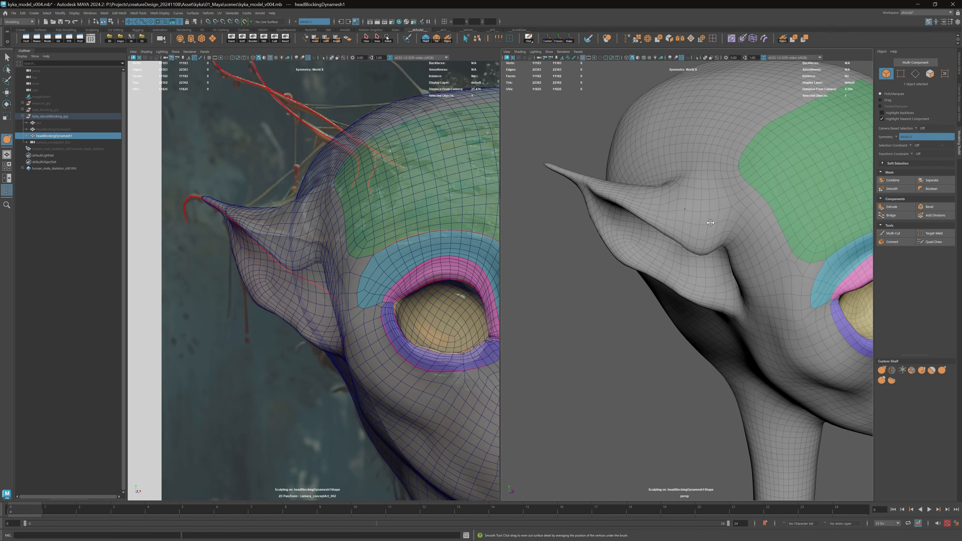
left_click_drag(711, 222, 697, 205, "alt")
left_click_drag(719, 245, 719, 264)
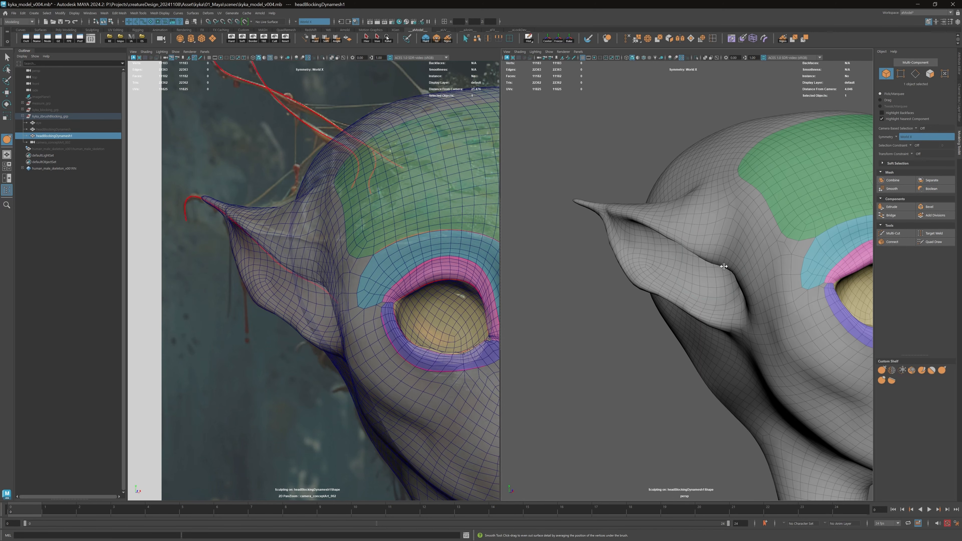
left_click_drag(794, 124, 714, 266, "alt")
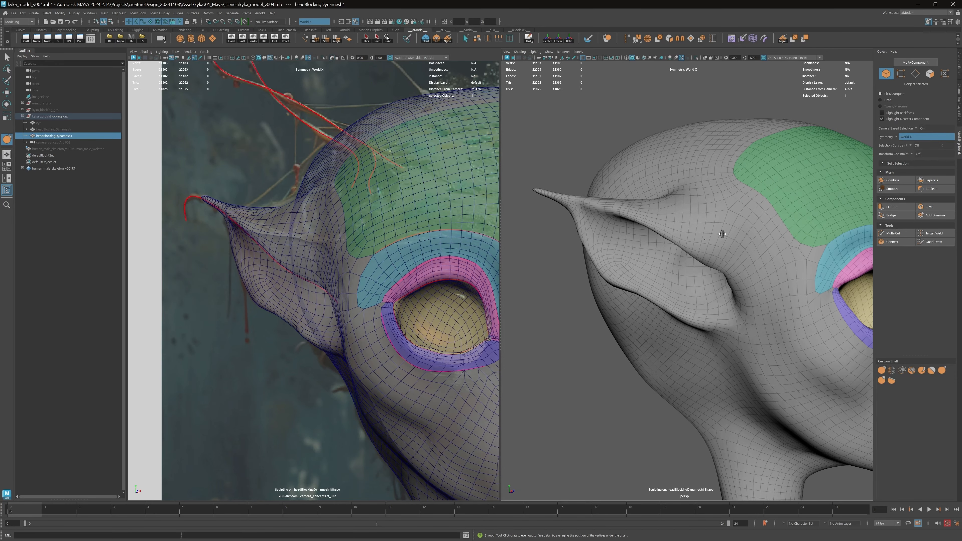
Examine the ear tip up close and the whole head from several angles against the concept art.
mouse_move(736, 222)
left_mouse_down("alt")
mouse_move(755, 226)
mouse_move(695, 243)
mouse_move(740, 233)
mouse_move(766, 246)
left_mouse_up("alt")
left_click_drag(666, 202, 569, 189, "alt")
key("b")
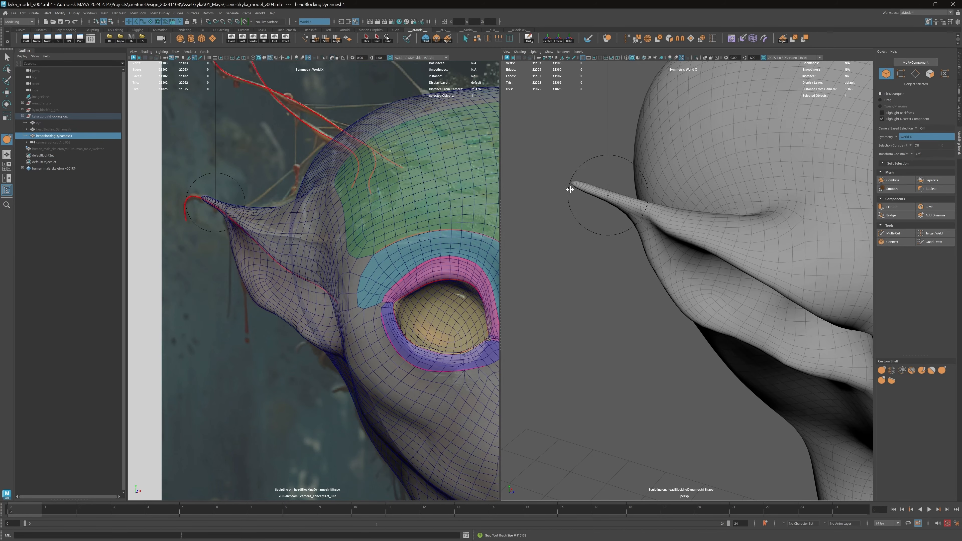
scroll(706, 212, "down", 5)
mouse_move(753, 225)
left_mouse_down("alt")
mouse_move(696, 199)
mouse_move(654, 216)
mouse_move(703, 169)
left_mouse_up("alt")
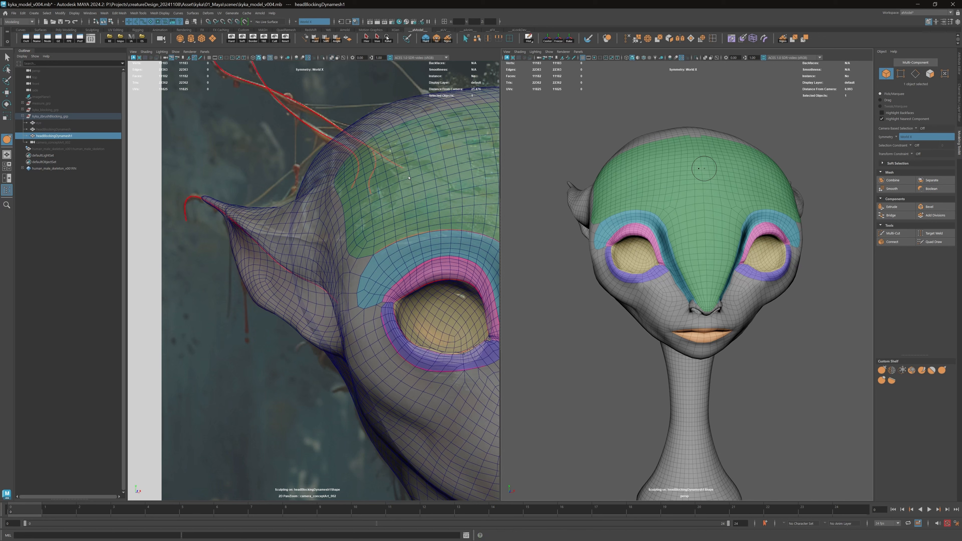
left_click_drag(703, 169, 459, 180, "alt")
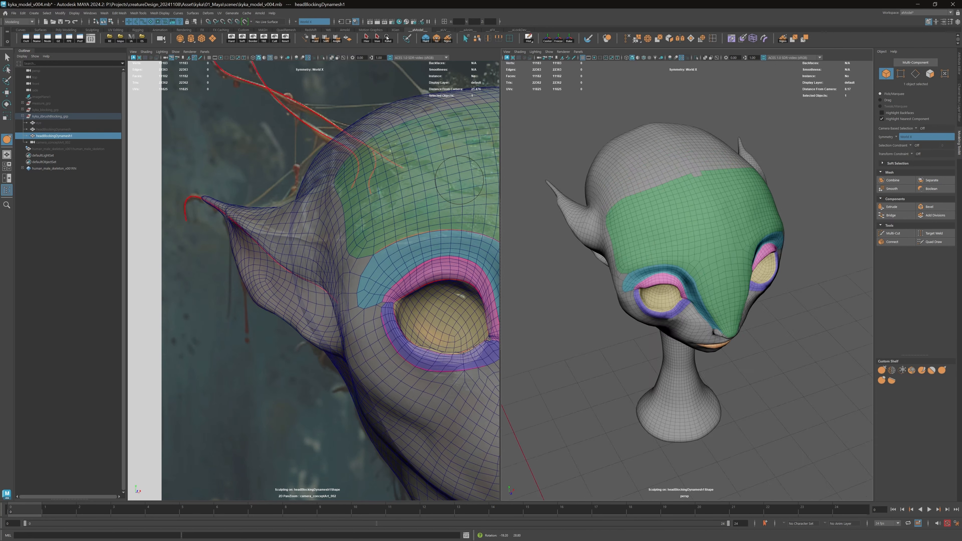
left_click_drag(670, 224, 660, 188, "alt")
right_click_drag(353, 161, 327, 206)
middle_click_drag(326, 205, 247, 168)
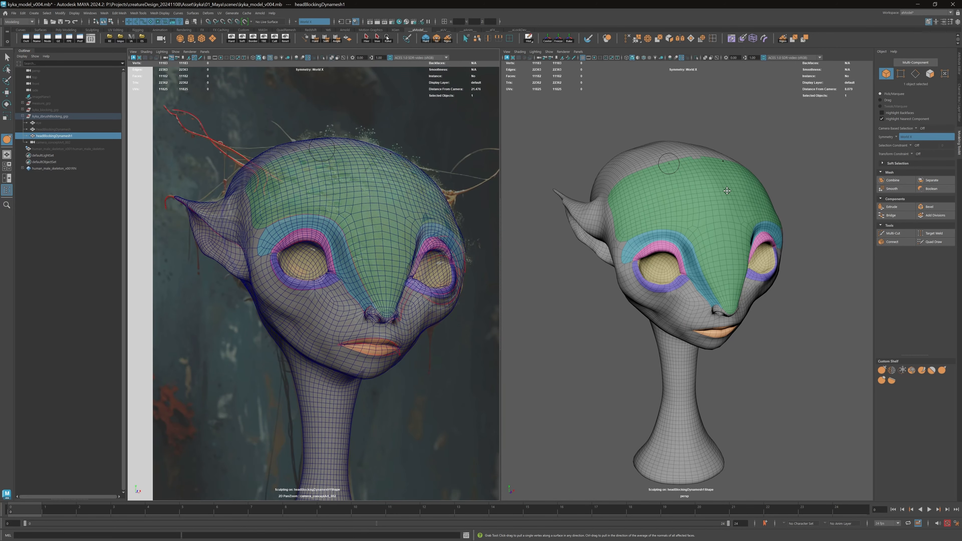
Hide and show the head mesh repeatedly to compare its silhouette and features with the concept art underneath.
key("q")
key("h")
key("h")
key("h")
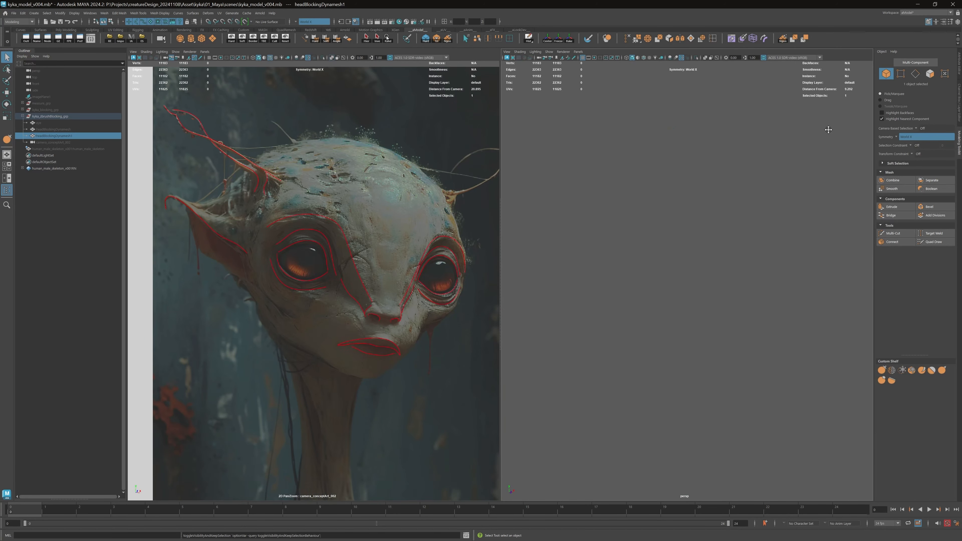
key("h")
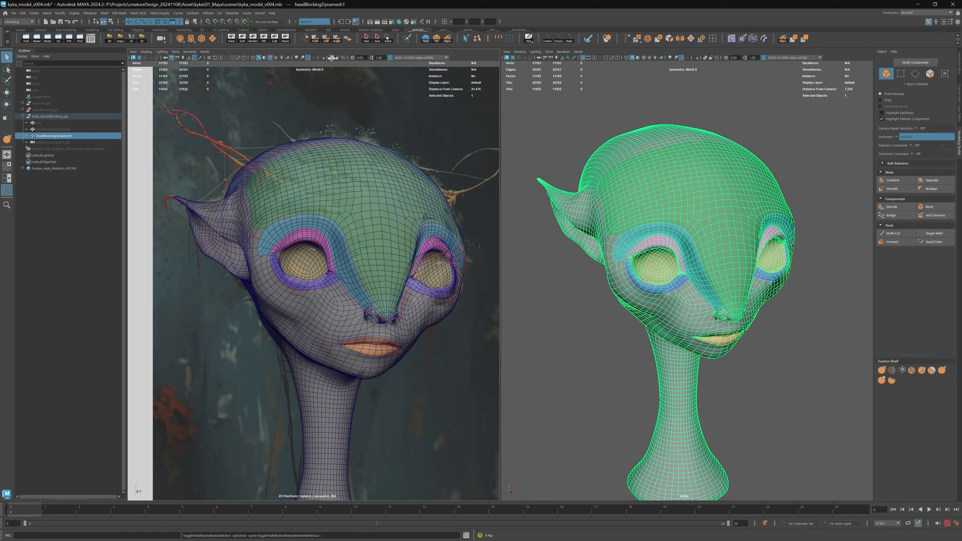
key("h")
key("h")
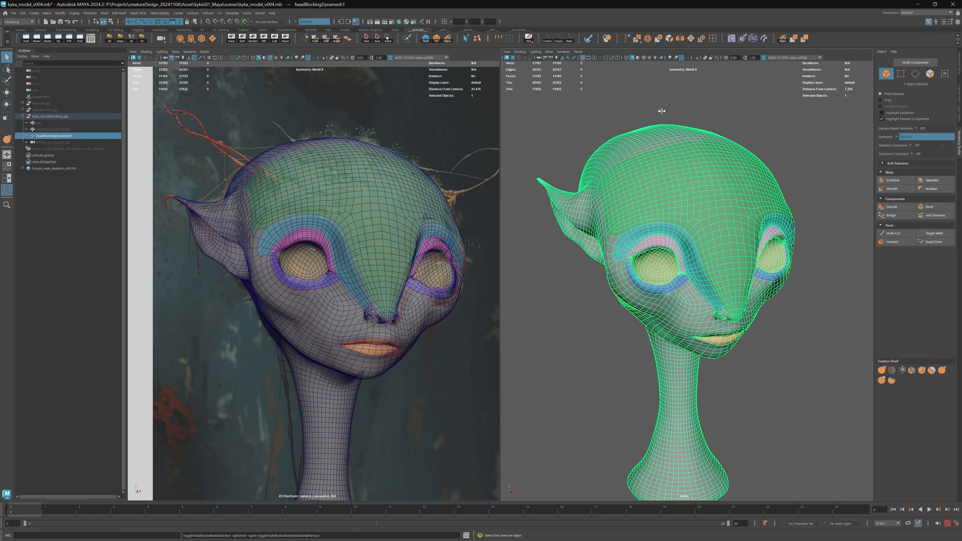
key("h")
key("h")
key("h")
key("h")
key("h")
key("h")
key("h")
key("h")
key("h")
key("h")
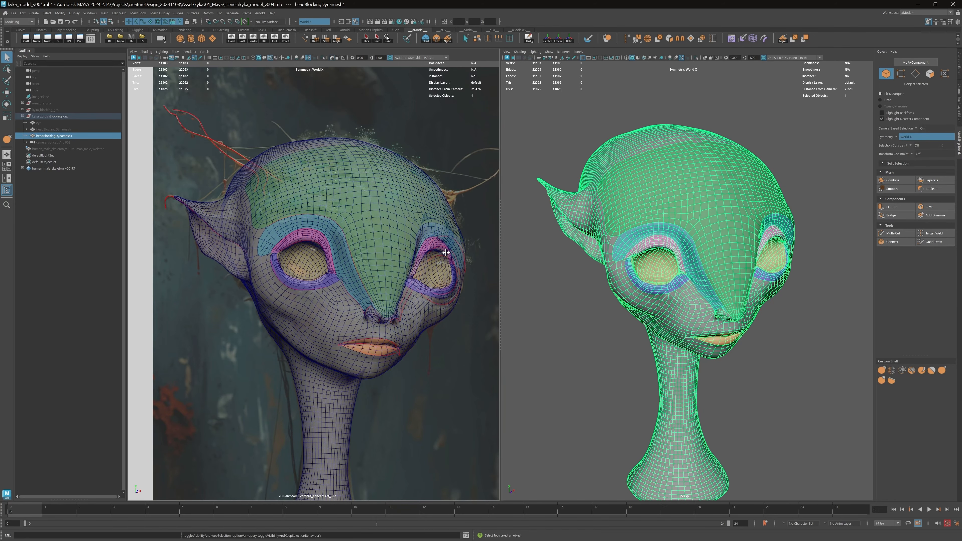
key("h")
key("h")
key("h")
key("h")
Deselect the head and examine its form in plain grey shading from the front and from above.
left_click(661, 104)
left_click(638, 58)
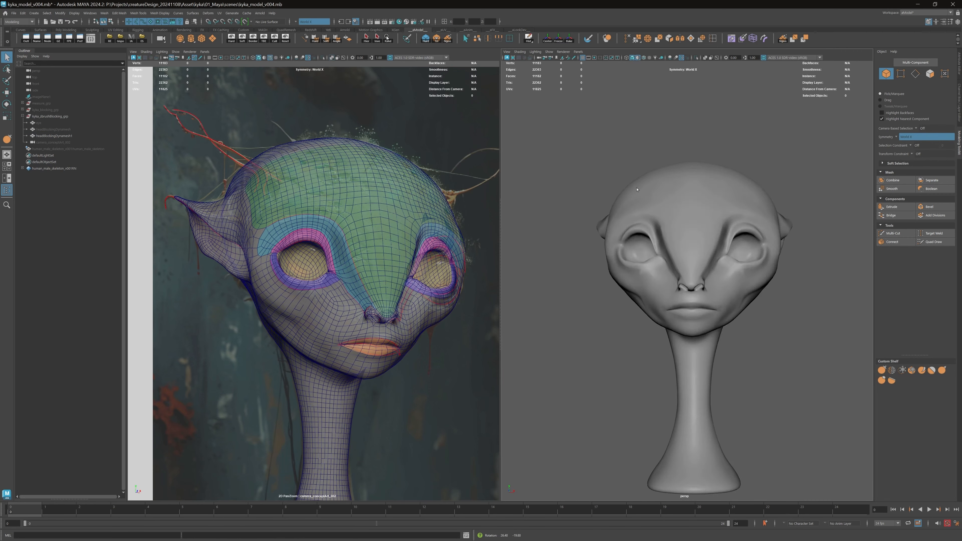
left_click_drag(624, 189, 697, 322, "alt")
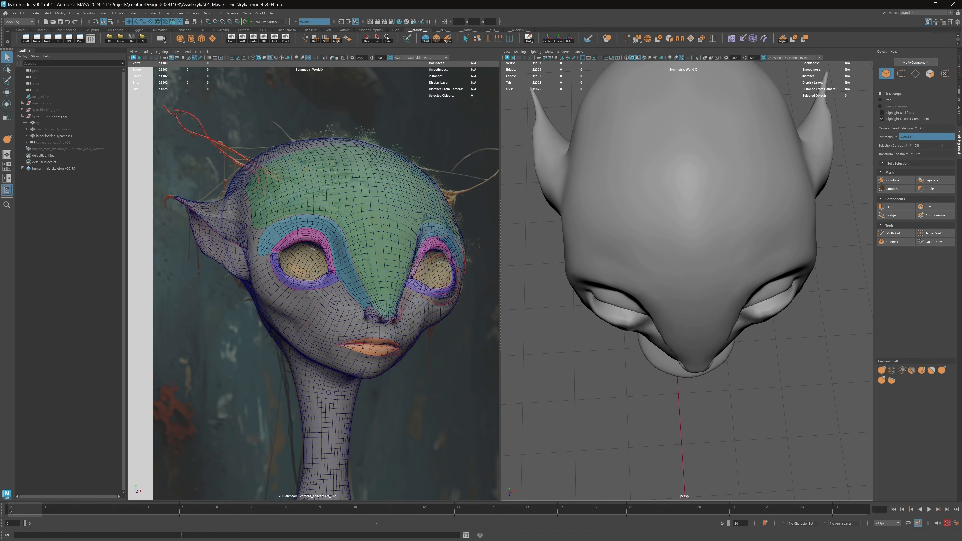
Switch to the browser and review the side-view nose photo and the ArtStation eye area reference.
key("alt+Tab")
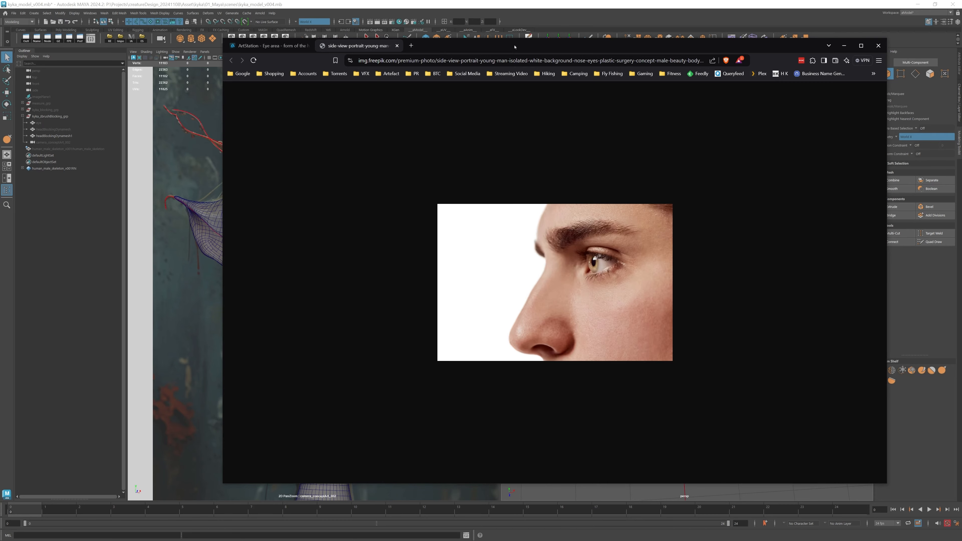
left_click_drag(498, 46, 468, 1)
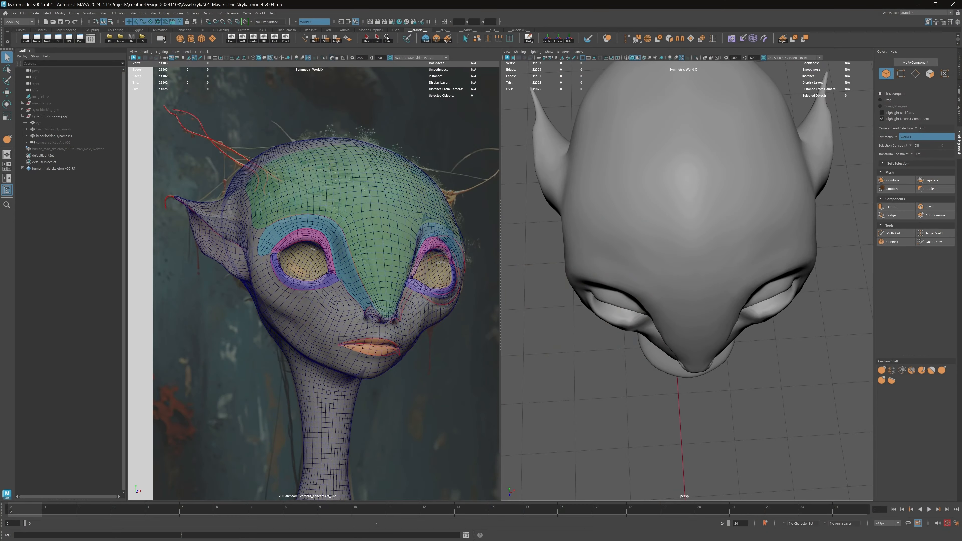
key("alt+Tab")
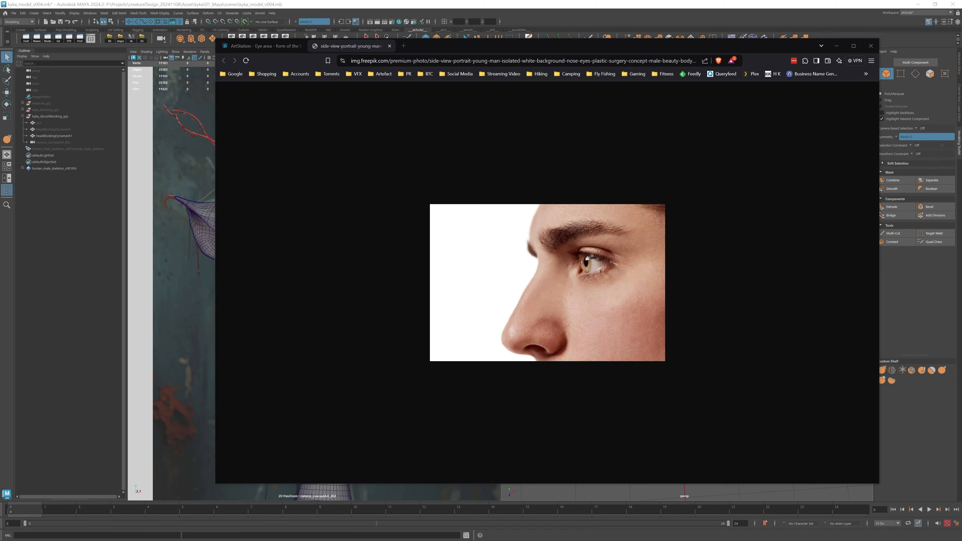
left_click(287, 48)
mouse_move(517, 323)
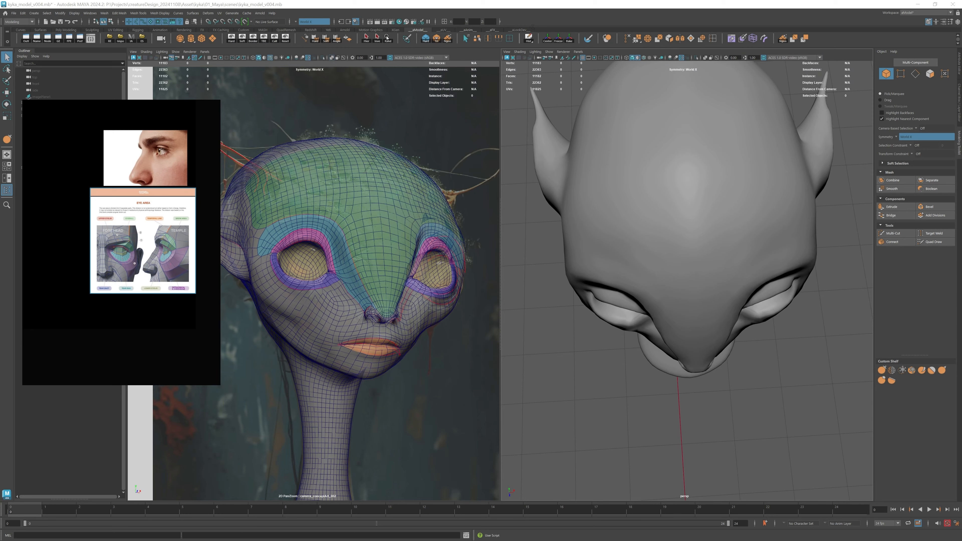
Compare the head's profile and eye area with an enlarged view of the side-view portrait on the reference board.
left_click_drag(627, 231, 556, 191, "alt")
left_click(190, 231)
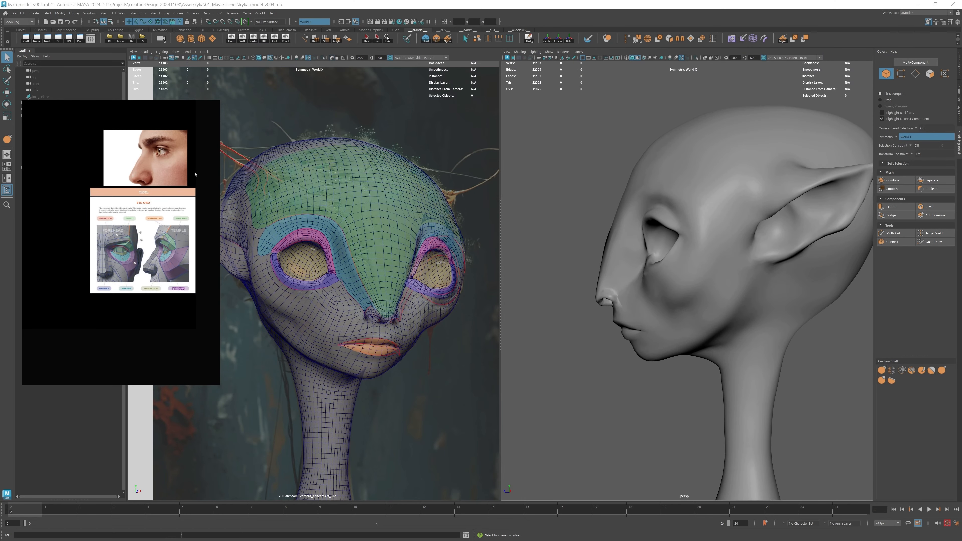
scroll(180, 180, "up", 8)
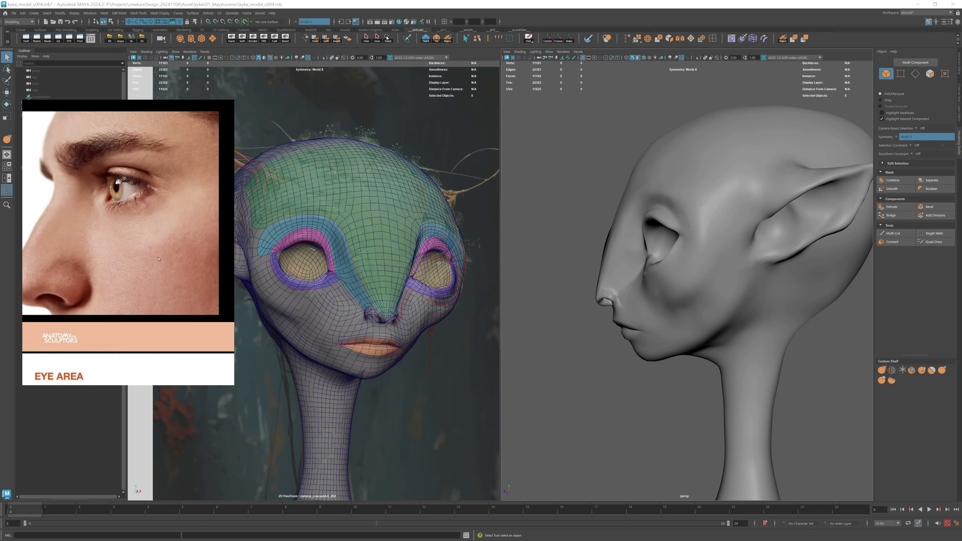
left_click_drag(642, 191, 694, 193, "alt")
right_click_drag(694, 193, 712, 186, "alt")
left_click_drag(657, 182, 602, 167, "alt")
middle_click_drag(602, 166, 613, 176, "alt")
left_click_drag(613, 176, 722, 193, "alt")
Restore the coloured band display and examine edge loops on the head in edge selection mode.
right_click_drag(721, 193, 722, 163)
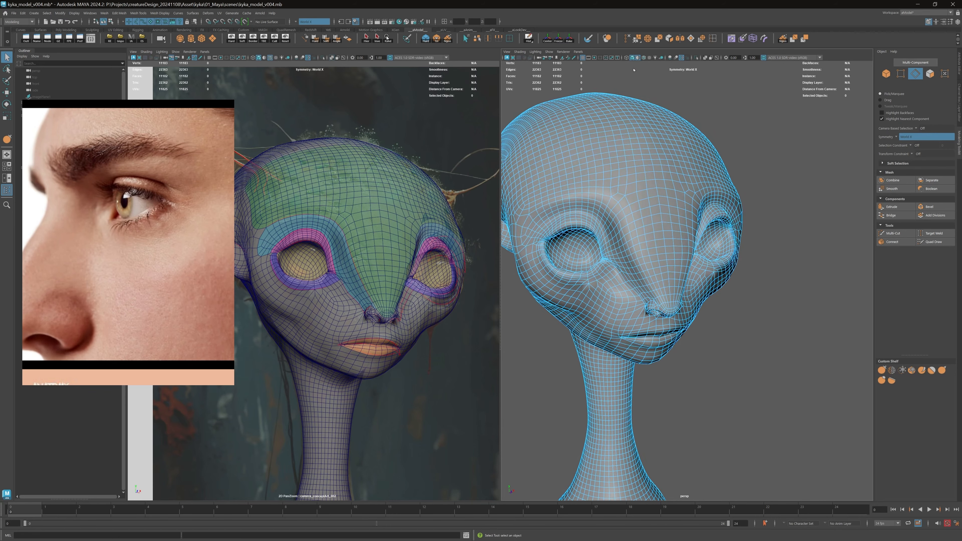
left_click(638, 57)
middle_click_drag(599, 163, 634, 173, "alt")
right_click_drag(635, 174, 659, 178, "alt")
left_click(547, 212)
double_click(627, 201, "shift")
key("w")
left_click_drag(627, 199, 652, 170, "alt")
key("b")
left_click_drag(653, 171, 573, 198, "alt")
left_click_drag(573, 198, 684, 184, "alt")
key("q")
right_click_drag(684, 185, 713, 172)
Examine the coloured brow and eyelid bands from the side, and reactivate sculpting on the head mesh.
left_click_drag(670, 155, 628, 148, "alt")
right_click_drag(627, 148, 649, 149, "alt")
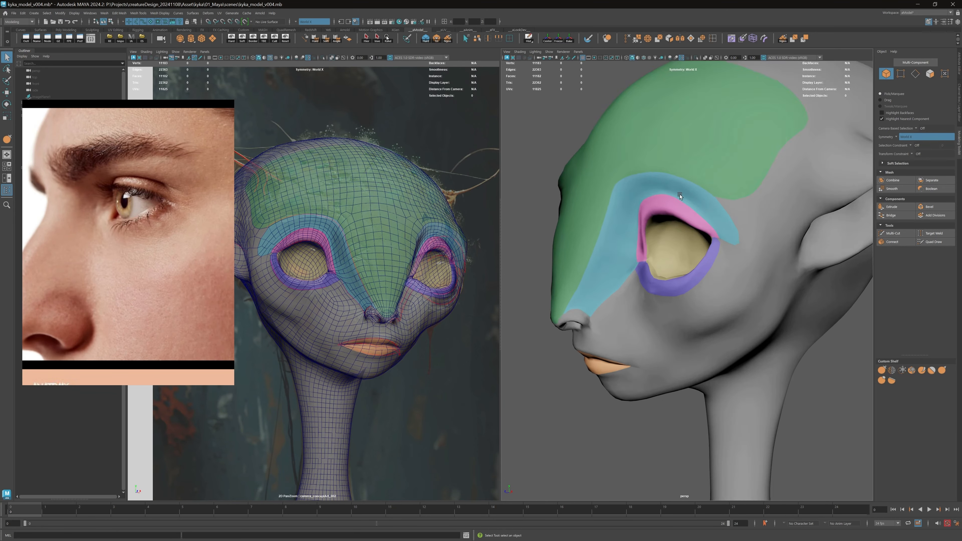
left_click_drag(649, 149, 612, 152, "alt")
left_click_drag(527, 203, 604, 261, "alt")
left_click(604, 261)
key("y")
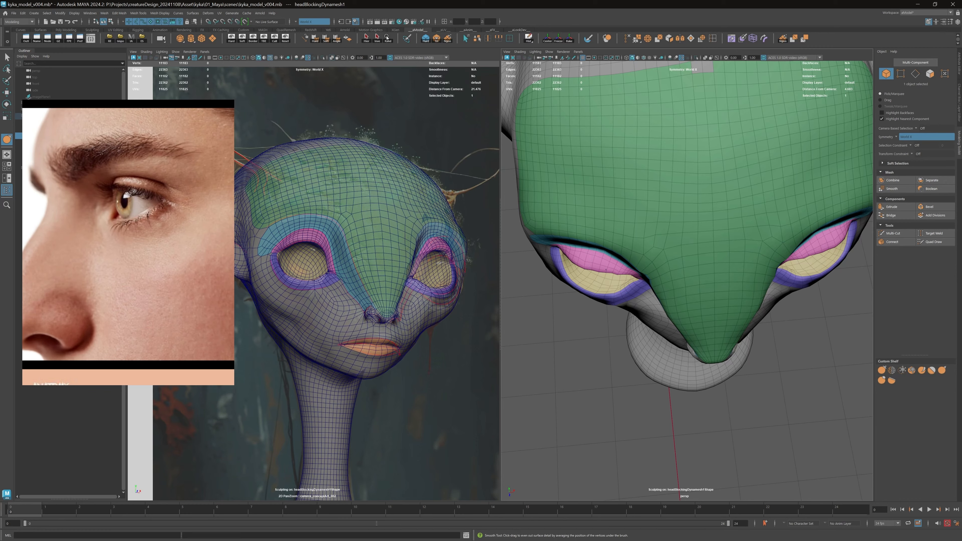
Smooth the brow's contour from a three-quarter view with the Smooth tool and save the scene.
mouse_move(606, 269)
left_mouse_down("alt")
mouse_move(628, 159)
mouse_move(703, 187)
mouse_move(633, 235)
mouse_move(700, 192)
mouse_move(716, 194)
mouse_move(545, 184)
mouse_move(689, 189)
mouse_move(640, 184)
left_mouse_up("alt")
left_click_drag(787, 133, 792, 143, "shift")
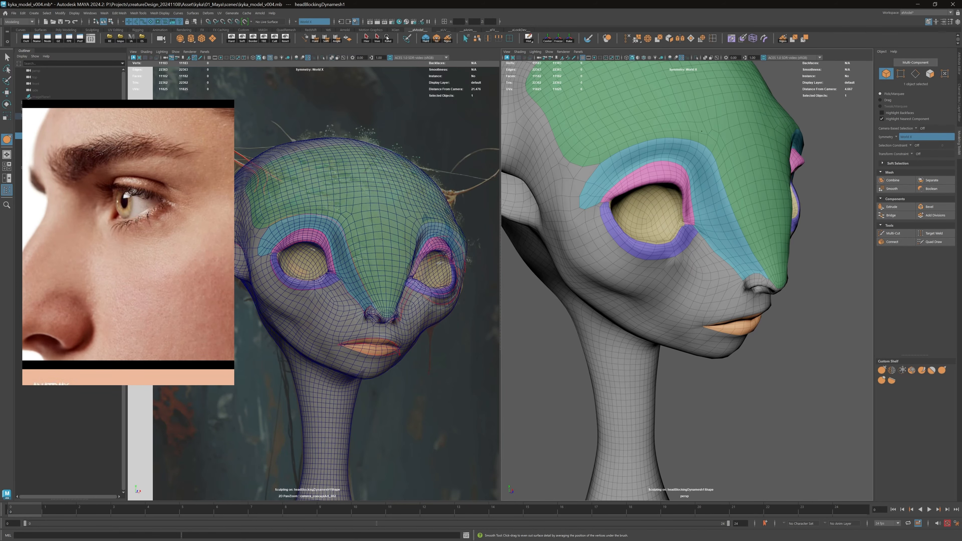
left_click_drag(845, 119, 658, 120, "alt")
mouse_move(605, 163)
left_mouse_down("alt")
mouse_move(651, 198)
mouse_move(658, 220)
mouse_move(717, 207)
mouse_move(783, 214)
mouse_move(762, 182)
mouse_move(638, 175)
mouse_move(768, 174)
mouse_move(687, 173)
mouse_move(628, 293)
left_mouse_up("alt")
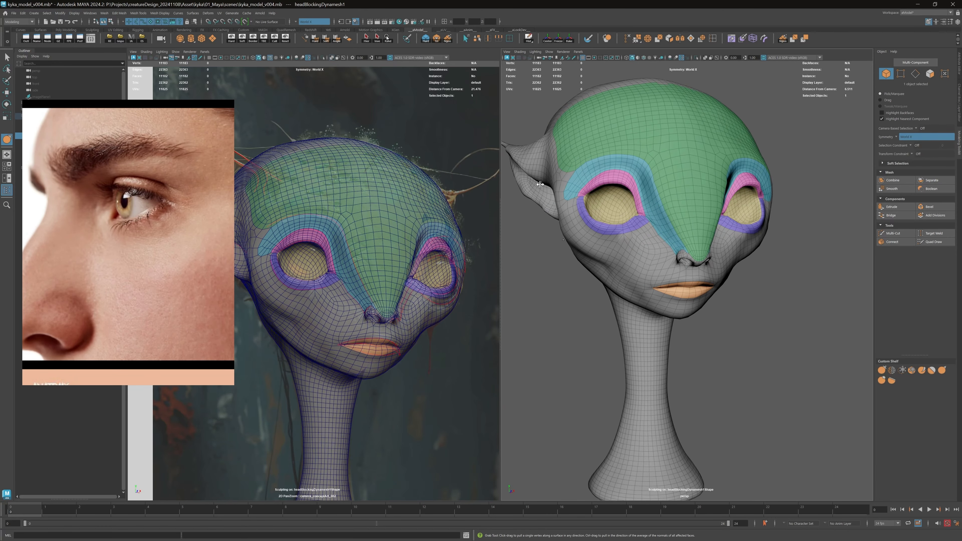
left_click(60, 21)
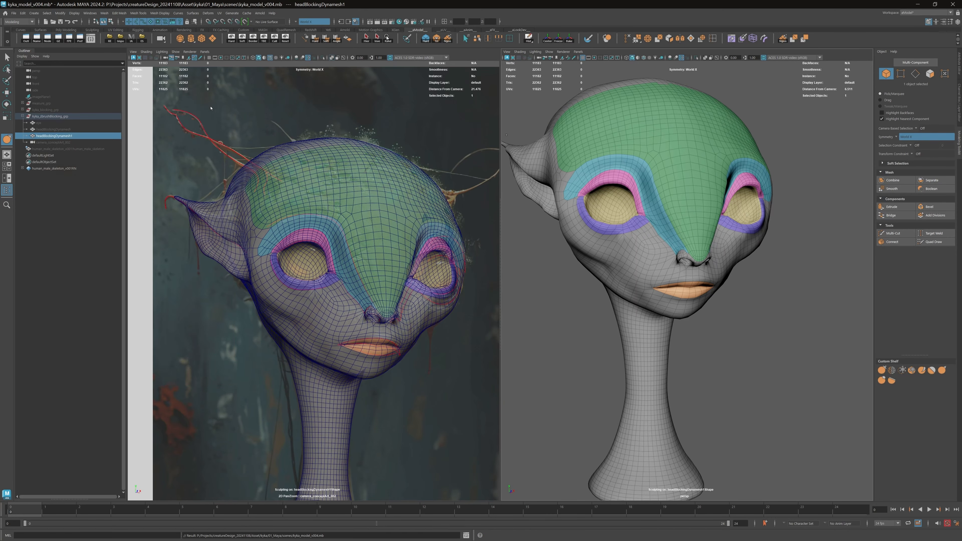
Examine the eye corner, nose bridge and nostril up close, and compare them with the whole head.
right_click_drag(700, 142, 661, 197, "alt")
left_click_drag(657, 195, 676, 212, "alt")
right_click_drag(676, 213, 704, 212, "alt")
left_click_drag(663, 209, 691, 216, "alt")
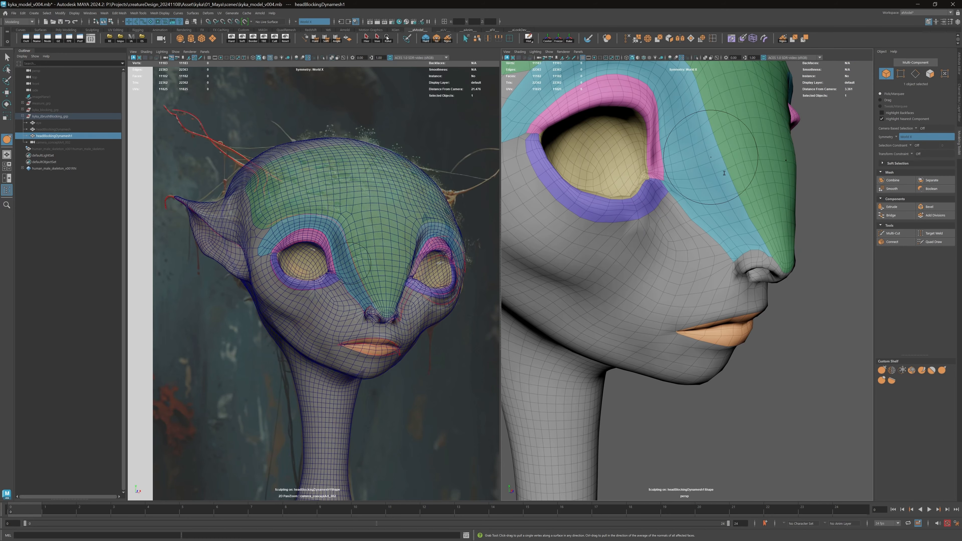
right_click_drag(691, 216, 666, 204, "alt")
left_click_drag(667, 204, 613, 298, "alt")
Display the head in plain grey shading without wireframe and adjust its edge normals to soften the shading.
key("alt+5")
key("alt+6")
key("q")
key("alt+d")
left_click(632, 252)
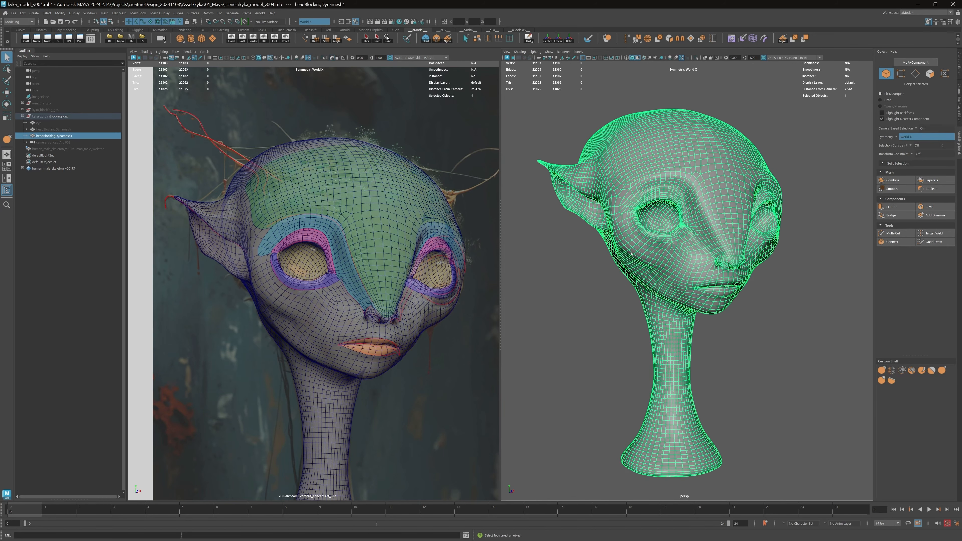
left_click(327, 40)
key("alt+d")
mouse_move(644, 227)
left_mouse_down("alt")
mouse_move(682, 229)
mouse_move(670, 203)
mouse_move(609, 205)
mouse_move(649, 204)
left_mouse_up("alt")
left_click(663, 227)
left_click(305, 38)
key("alt+d")
left_click(648, 201)
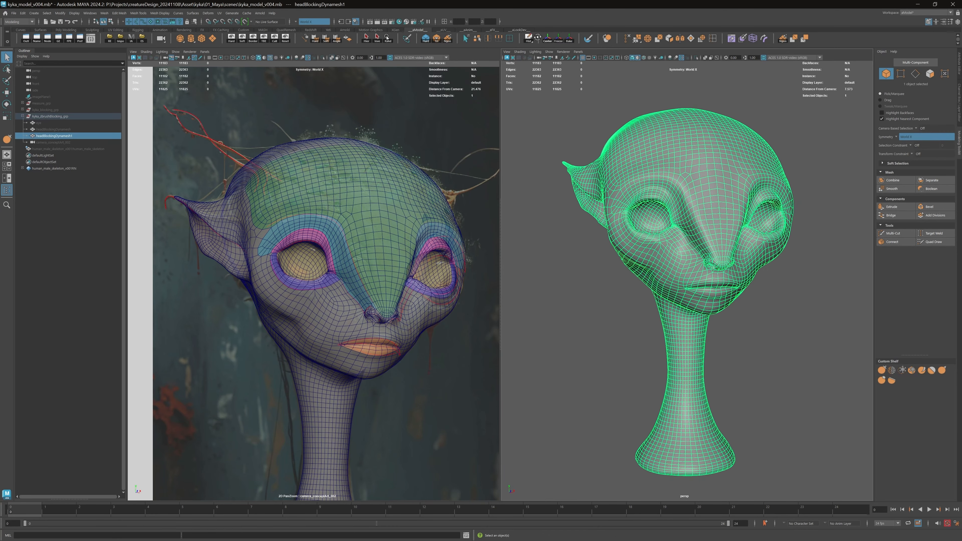
Save the scene with the head's updated surface shading.
left_click(61, 21)
left_click(670, 78)
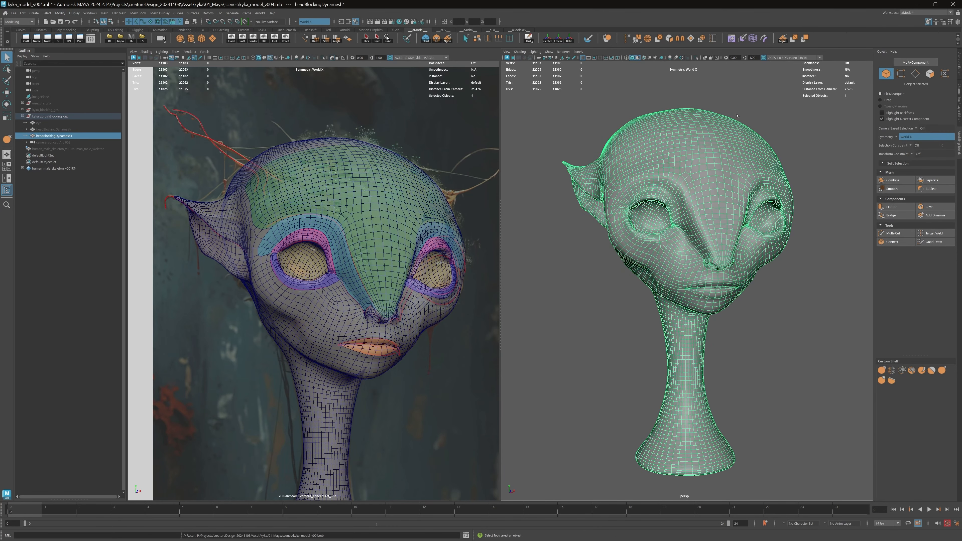
left_click_drag(697, 171, 567, 150, "alt")
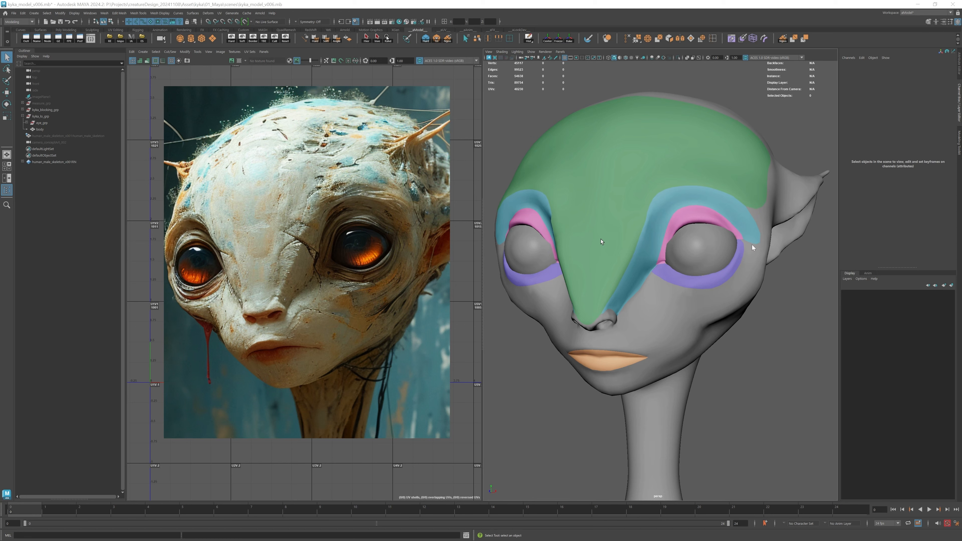
Select the body mesh and examine the topology around the eye socket and nose in a close three-quarter view.
left_click_drag(798, 252, 731, 313, "alt")
scroll(686, 314, "up", 3)
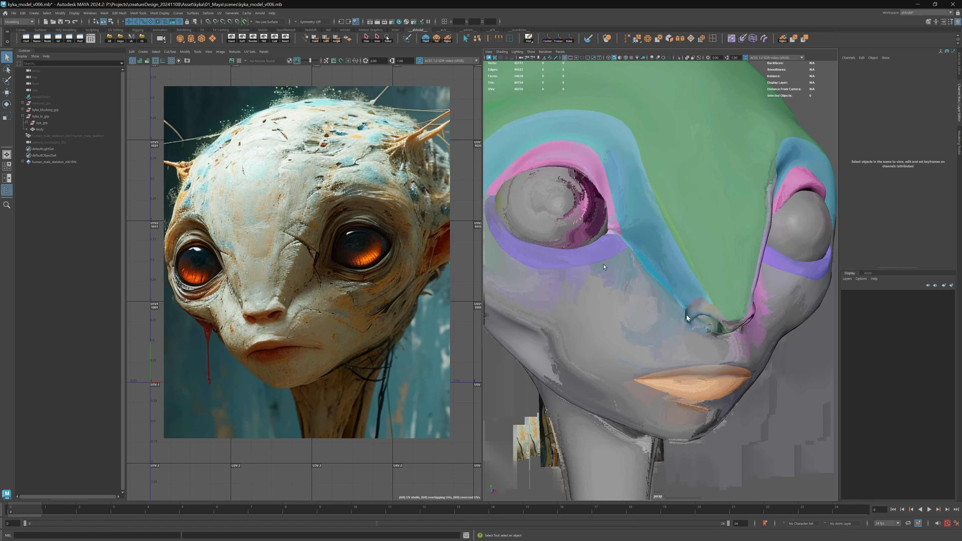
left_click(708, 325)
left_click_drag(597, 262, 671, 272, "alt")
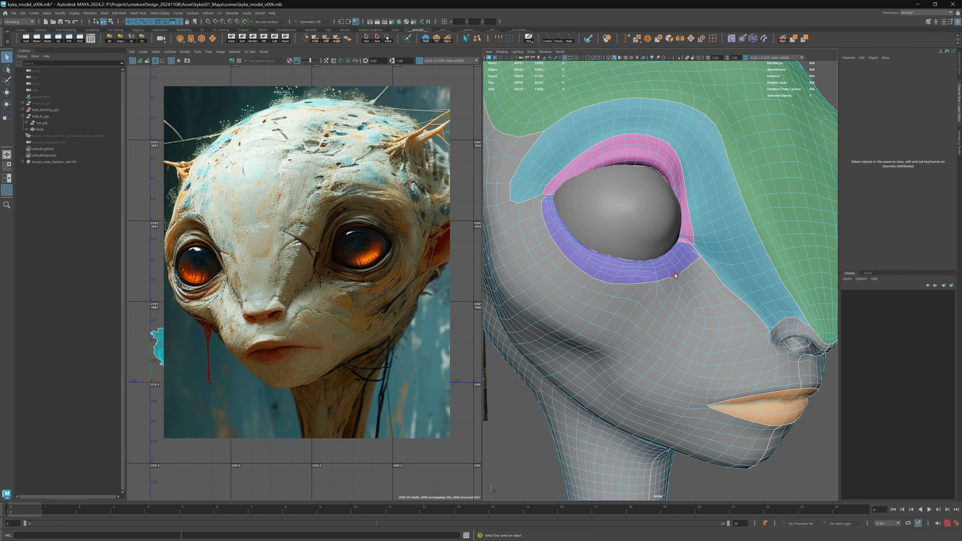
Select edges of the body mesh just below the lower eyelid and turn on World X symmetry.
left_click(668, 280)
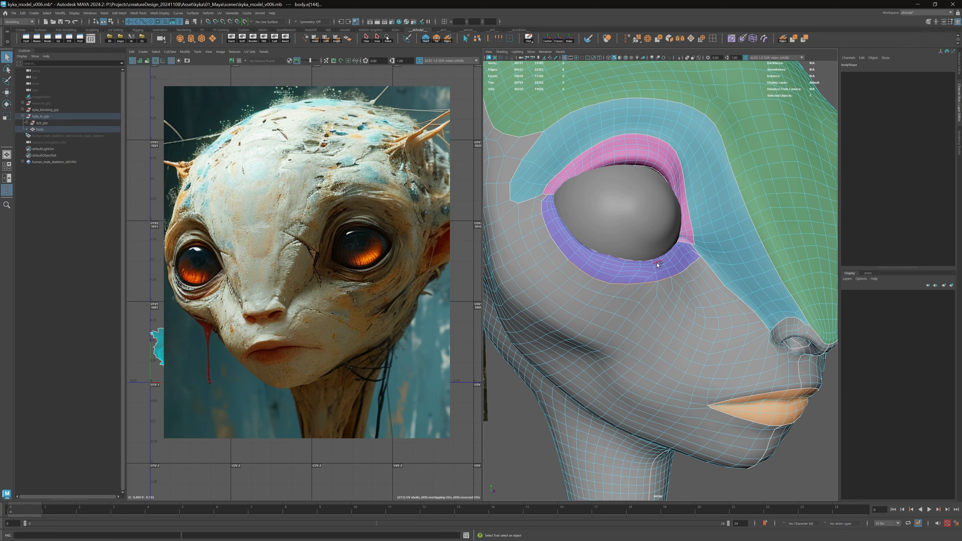
left_click_drag(657, 264, 636, 233, "alt")
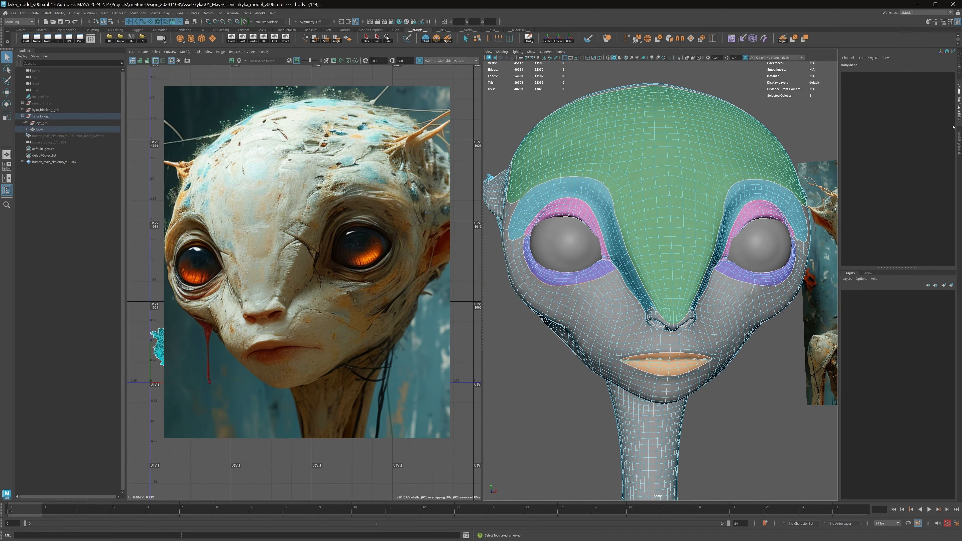
left_click(954, 136)
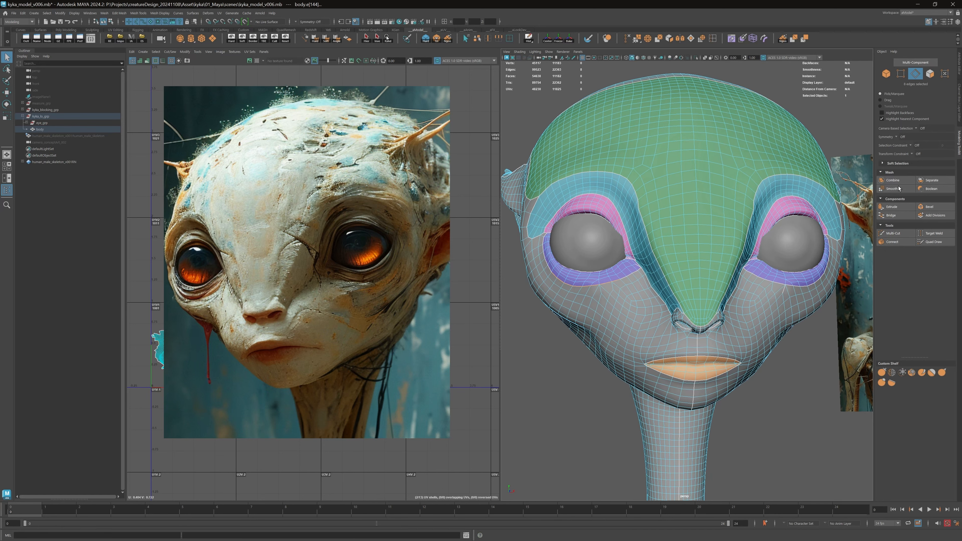
left_click(898, 137)
left_click(912, 168)
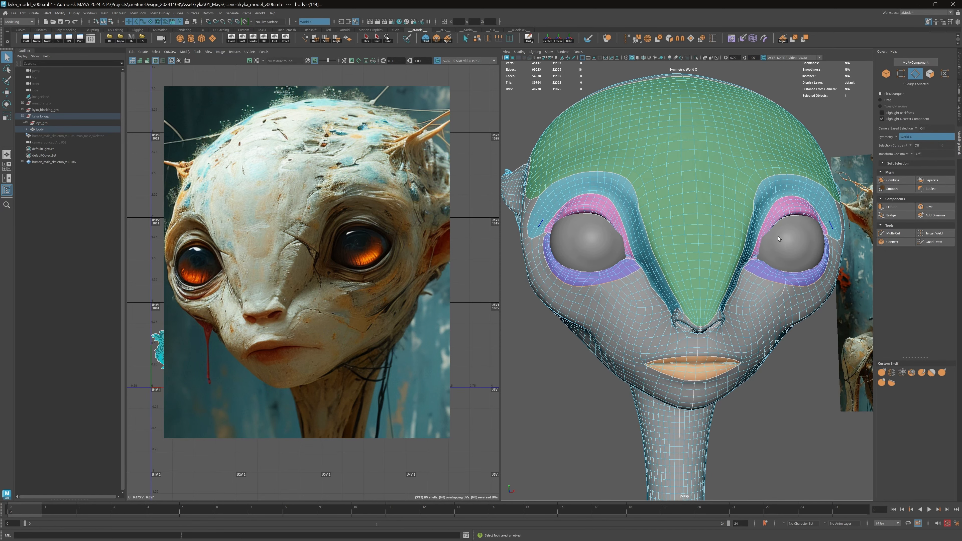
Turn on soft selection with a reduced falloff radius and move the lower eyelid edges slightly along the depth axis.
left_click_drag(724, 203, 724, 241, "alt")
key("w")
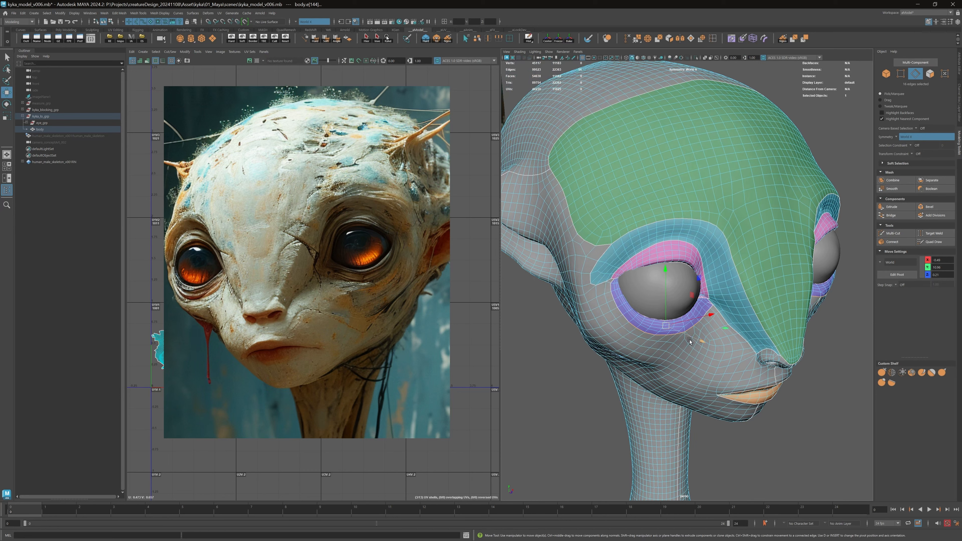
left_click_drag(703, 341, 700, 339)
key("b")
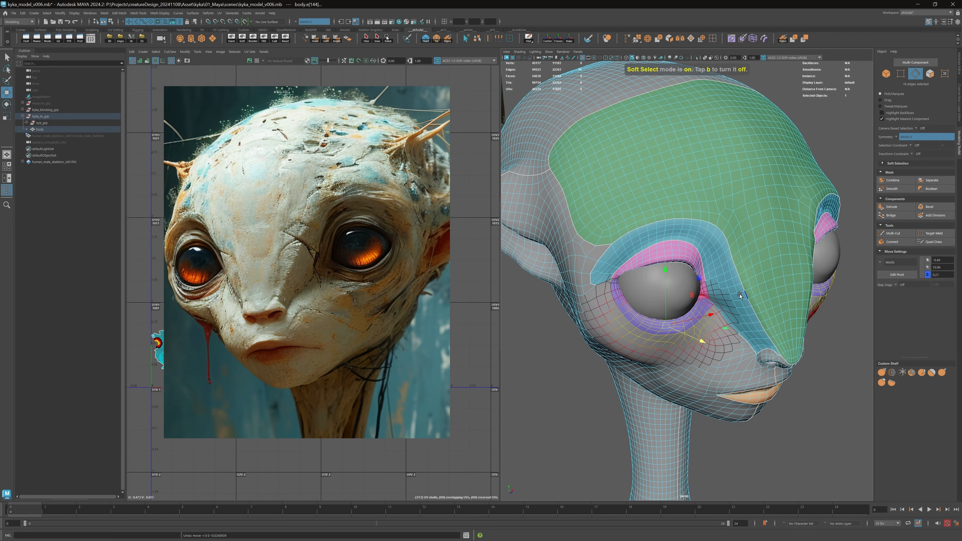
left_click_drag(743, 295, 709, 295)
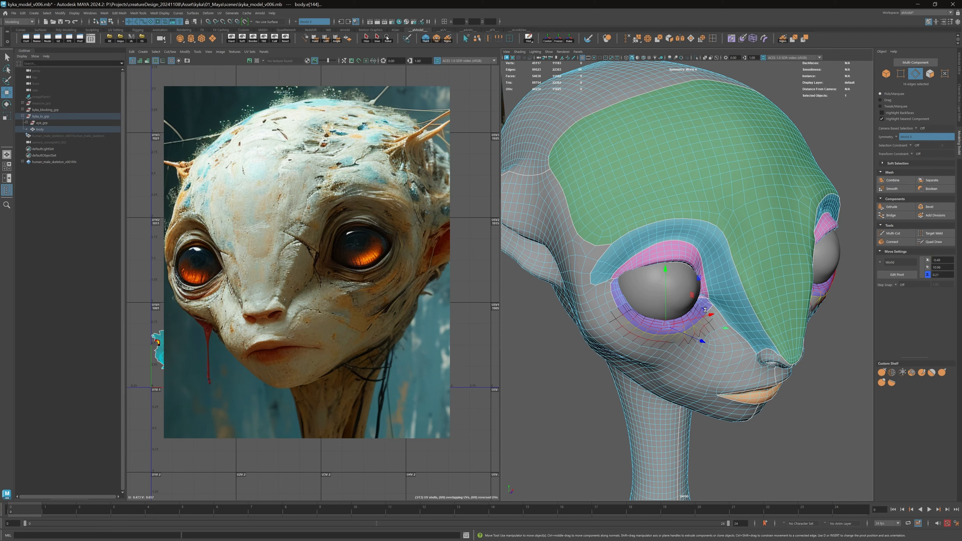
left_click_drag(701, 341, 698, 338)
Isolate the body mesh to select the lower eyelid's inner rim edges for moving, and bring the eyeballs back into view.
mouse_move(705, 315)
left_mouse_down("alt")
mouse_move(738, 315)
mouse_move(622, 308)
mouse_move(715, 316)
left_mouse_up("alt")
right_click_drag(715, 316, 756, 303, "alt")
key("q")
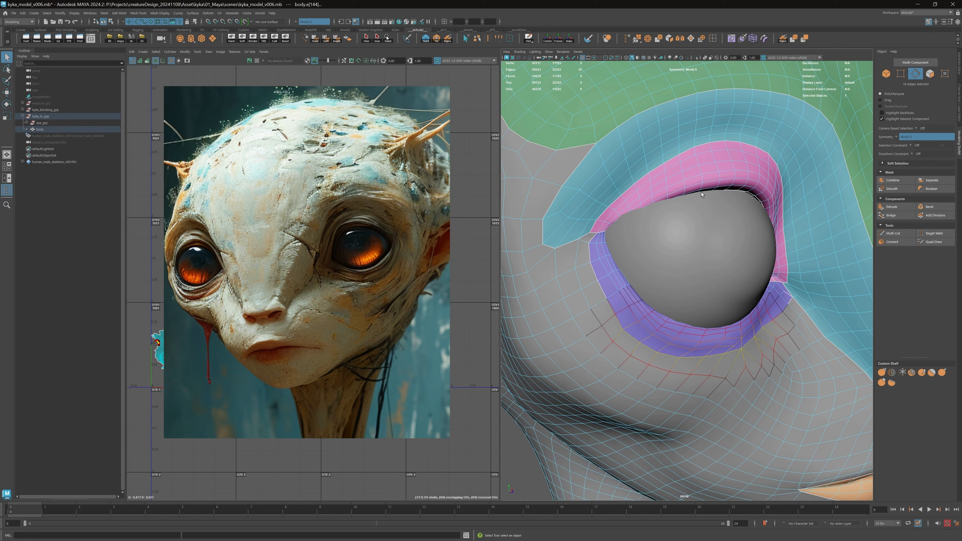
key("F8")
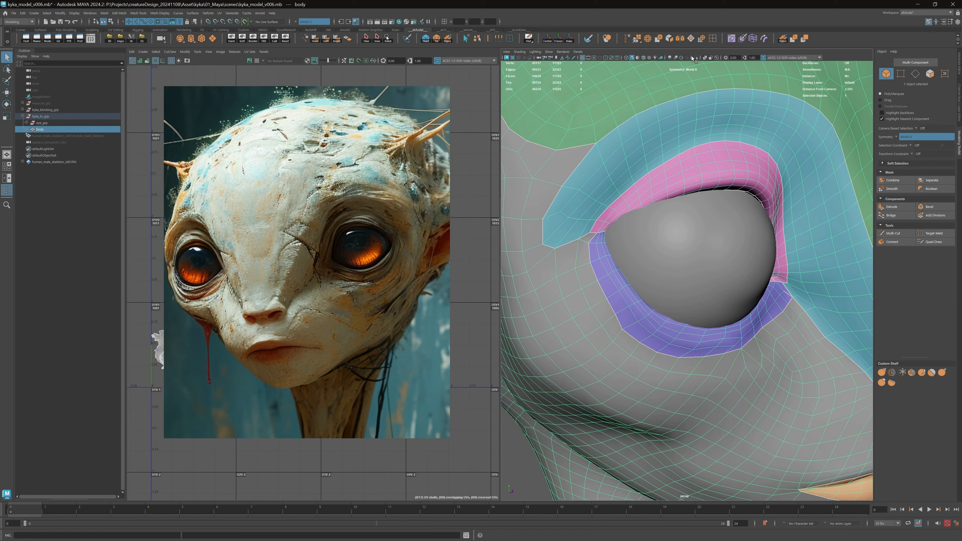
left_click(693, 58)
key("F10")
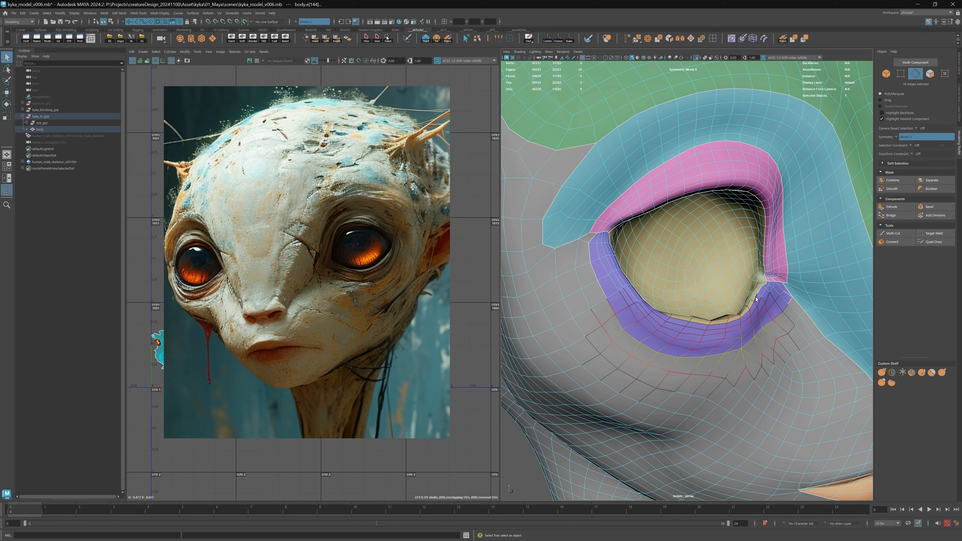
left_click(755, 298)
double_click(669, 318)
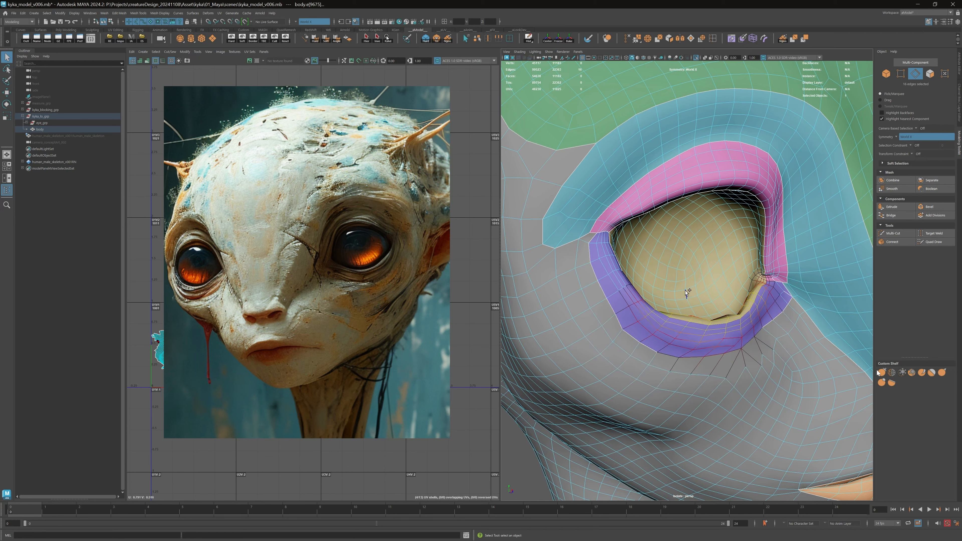
key("w")
left_click(696, 58)
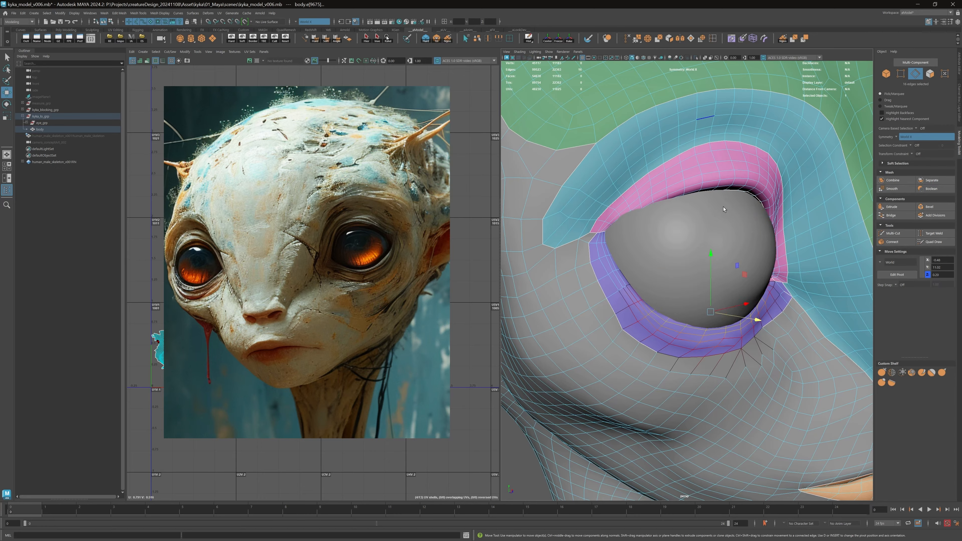
left_click_drag(751, 317, 670, 255, "alt")
key("q")
key("F8")
left_click(767, 300)
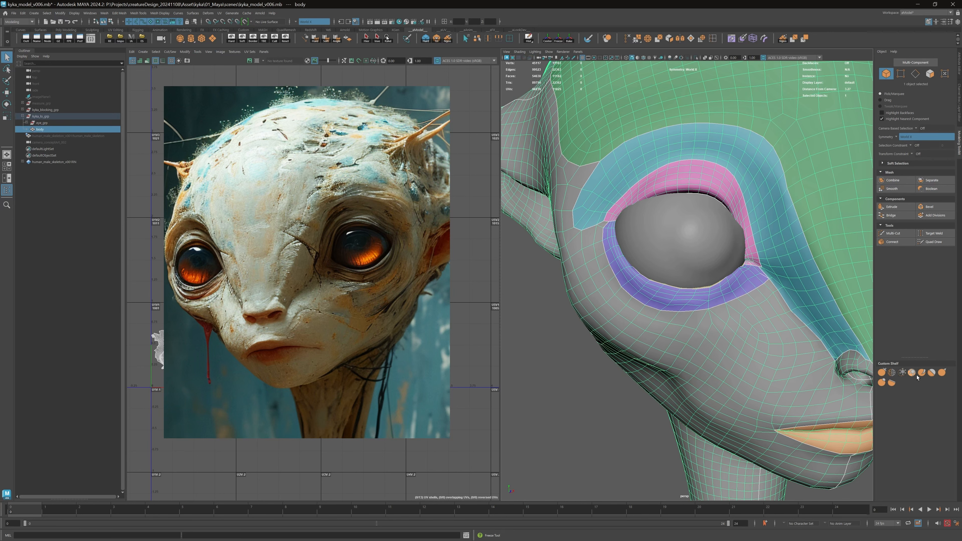
left_click(892, 373)
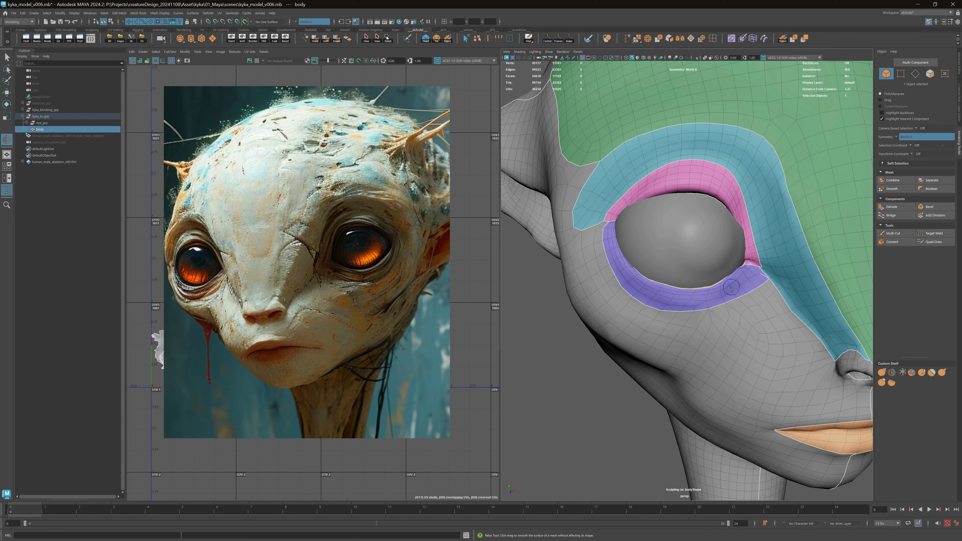
left_click_drag(682, 261, 712, 275, "alt")
key("q")
Select the edge run along the lower eyelid's outer border and reposition it with soft selection, checking it in profile.
left_click(610, 273)
right_click_drag(712, 274, 733, 279, "alt")
double_click(715, 308)
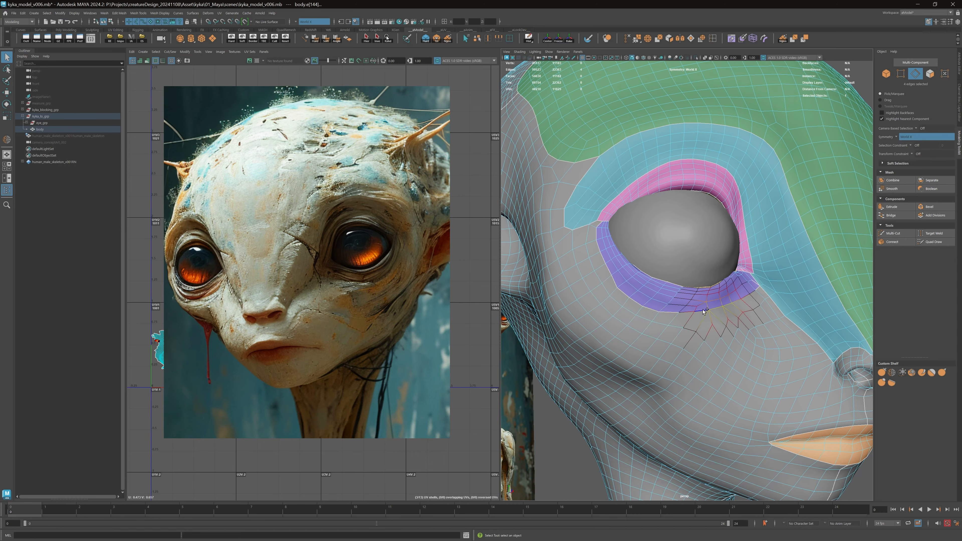
double_click(640, 302, "shift")
key("w")
left_click_drag(646, 303, 733, 303, "alt")
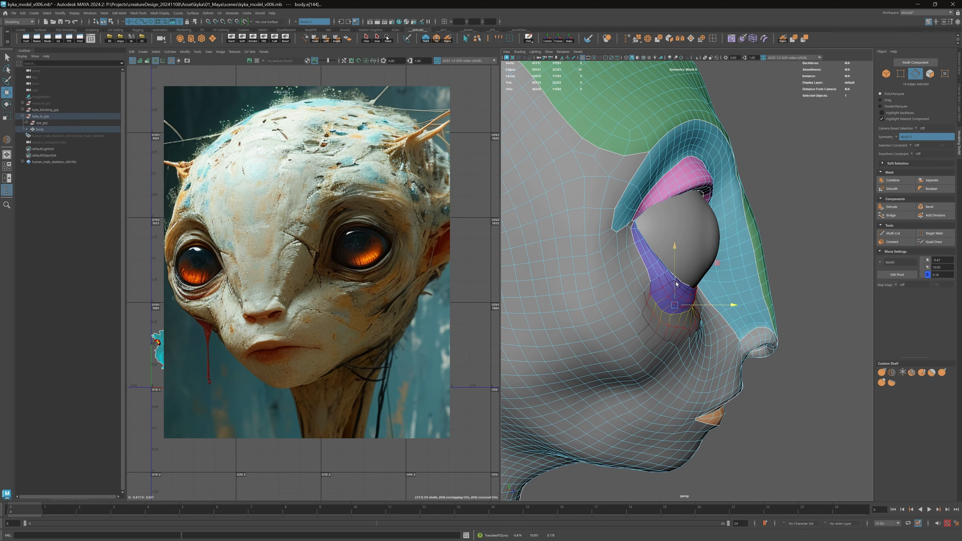
Reposition individual vertices along the lower eyelid in side view to refine its profile around the eyeball.
left_click(663, 278)
right_click_drag(640, 257, 623, 256)
left_click(639, 255)
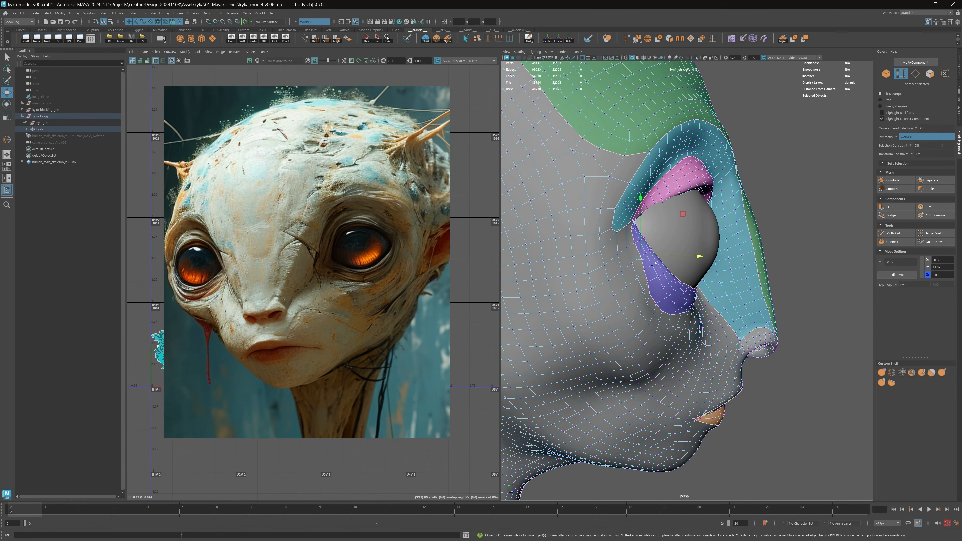
left_click(643, 269)
left_click_drag(657, 255, 663, 282)
left_click(647, 282)
left_click_drag(663, 282, 694, 294, "alt")
left_click(705, 304)
left_click_drag(753, 314, 749, 313)
Return the body mesh to object mode with the Grab sculpting brush active and save the scene.
left_click_drag(749, 313, 622, 273, "alt")
scroll(682, 276, "down", 5)
key("q")
right_click_drag(622, 273, 677, 280, "alt")
left_click_drag(677, 280, 734, 281, "alt")
left_click(734, 281)
key("g")
left_click_drag(633, 229, 652, 240, "alt")
scroll(652, 240, "up", 2)
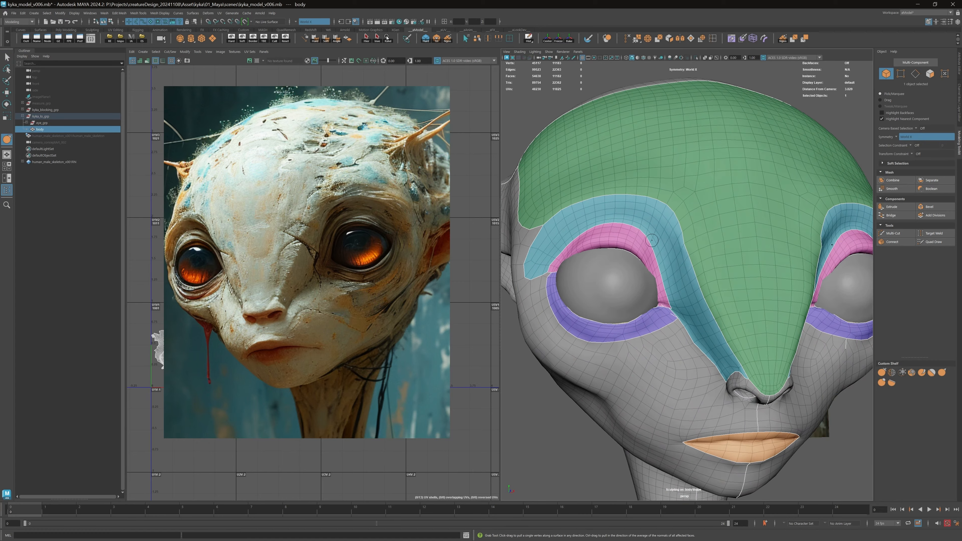
key("ctrl+s")
Adjust the Grab brush size and refine the outer part of the upper eyelid.
key("b")
left_click_drag(632, 243, 653, 243)
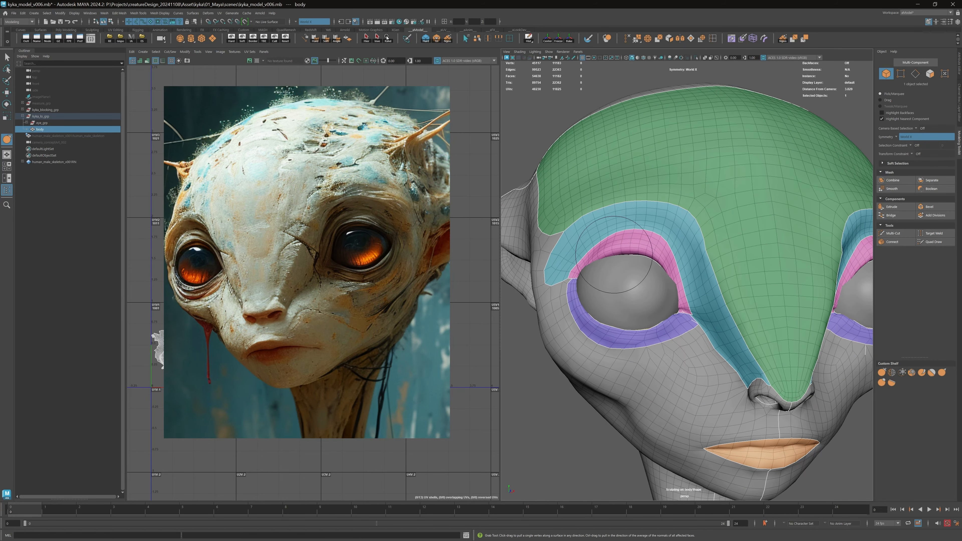
right_click_drag(606, 280, 640, 292, "alt")
middle_click_drag(566, 300, 624, 314, "alt")
key("b")
left_click_drag(628, 279, 621, 277)
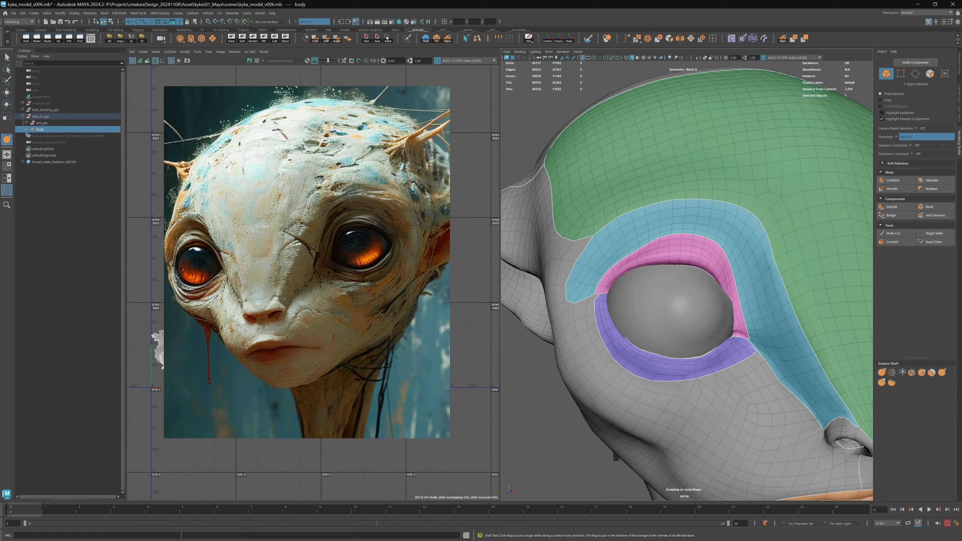
Fit the upper eyelid's inner rim against the eyeball from a low view and smooth its curve, resizing the brush as needed.
mouse_move(657, 263)
left_mouse_down("alt")
mouse_move(666, 240)
mouse_move(681, 279)
mouse_move(668, 228)
mouse_move(648, 239)
left_mouse_up("alt")
scroll(636, 245, "up", 5)
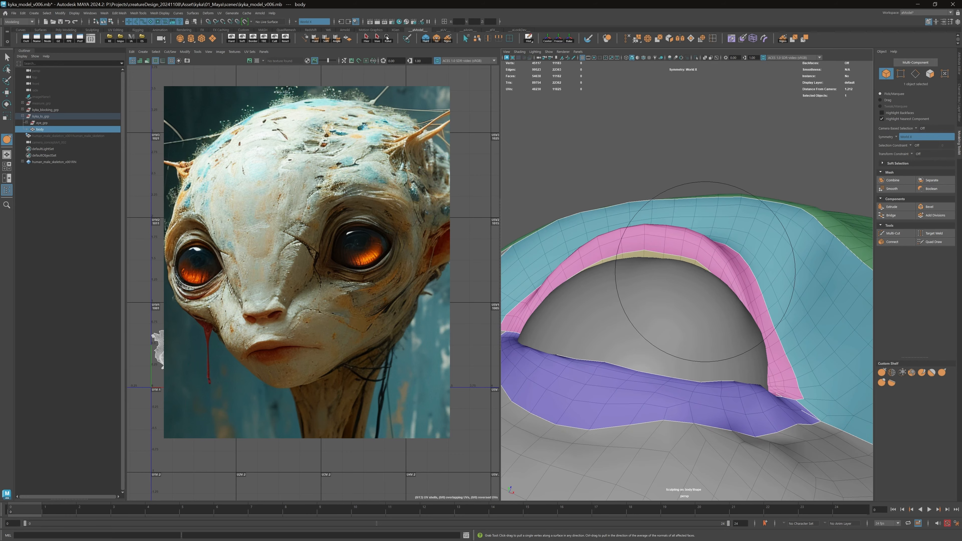
scroll(680, 267, "down", 1)
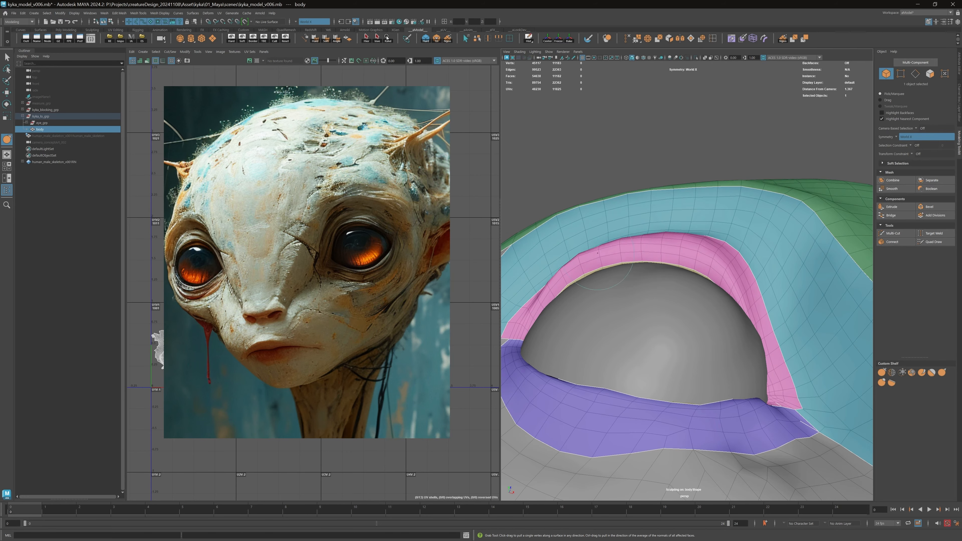
mouse_move(597, 252)
left_mouse_down("shift")
mouse_move(636, 246)
mouse_move(609, 295)
left_mouse_up("shift")
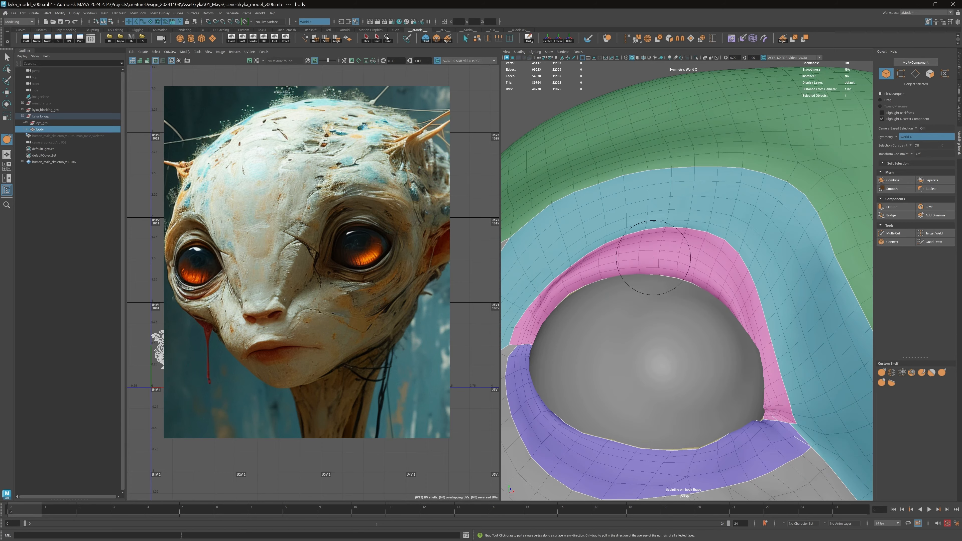
key("b")
mouse_move(660, 253)
left_mouse_down()
mouse_move(519, 261)
mouse_move(589, 264)
mouse_move(574, 228)
left_mouse_up()
key("b")
mouse_move(691, 263)
left_mouse_down()
mouse_move(708, 263)
mouse_move(675, 263)
mouse_move(605, 331)
mouse_move(667, 341)
left_mouse_up()
key("b")
Fit the lower eyelid's rim to the eyeball near the inner corner and smooth the lid towards the outer corner.
right_click_drag(651, 352, 715, 381, "alt")
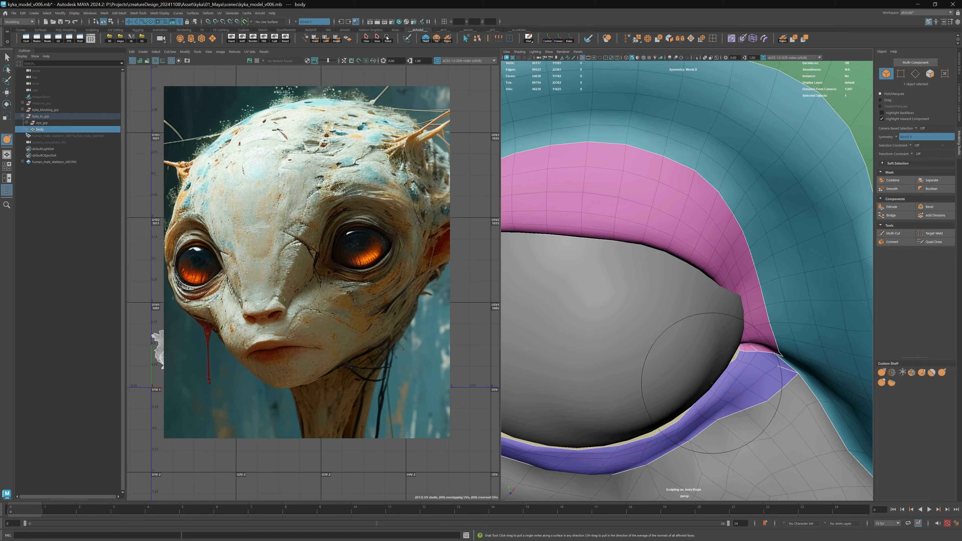
key("b")
left_click_drag(715, 382, 698, 384)
left_click_drag(644, 432, 667, 424, "alt")
key("b")
mouse_move(676, 355)
left_mouse_down("alt")
mouse_move(661, 353)
mouse_move(676, 400)
mouse_move(661, 354)
left_mouse_up("alt")
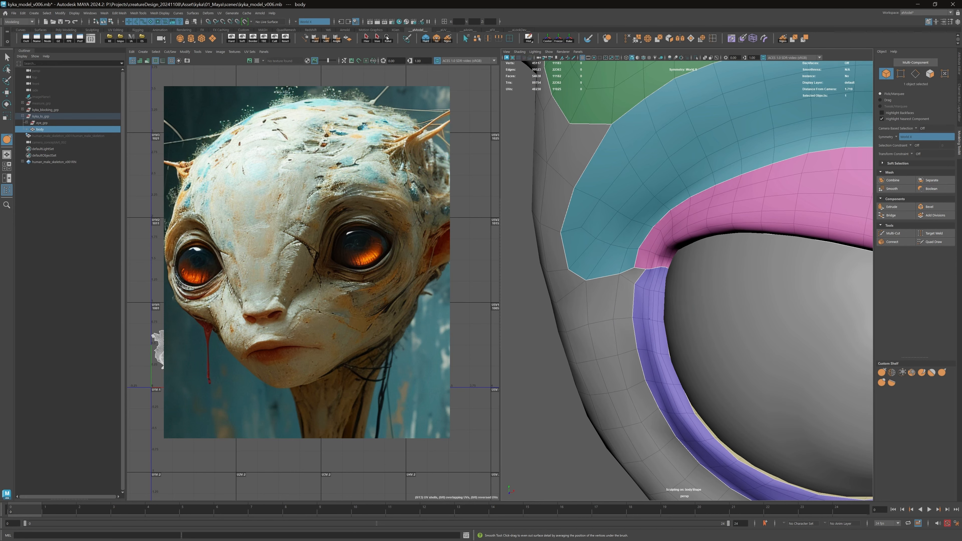
left_click_drag(649, 318, 658, 315, "shift")
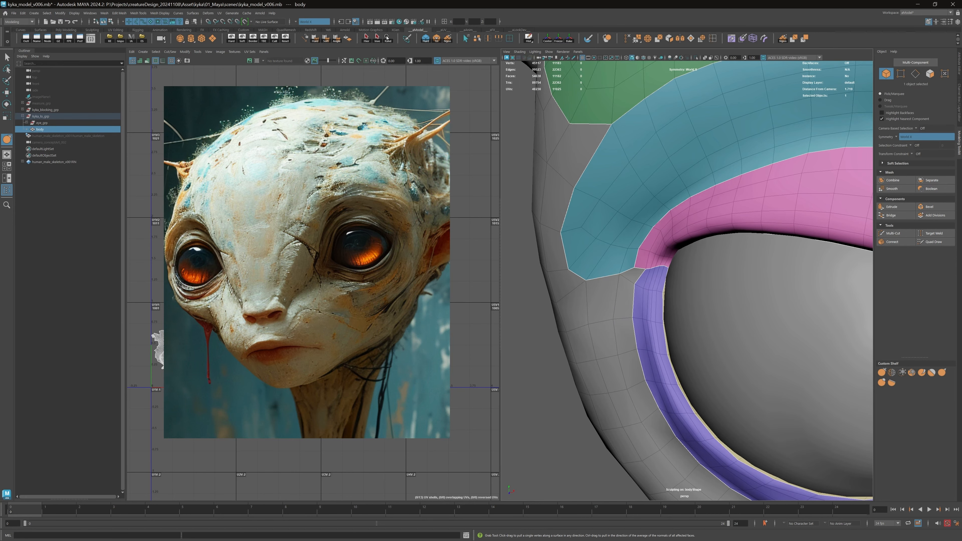
Nudge the eyelid rim with the Grab brush while checking the outer eye corner from several angles.
left_click_drag(673, 270, 689, 249, "alt")
right_click_drag(689, 249, 636, 262, "alt")
left_click_drag(682, 265, 590, 262, "alt")
right_click_drag(621, 265, 689, 265, "alt")
left_click_drag(674, 265, 695, 261, "alt")
right_click_drag(695, 262, 667, 280, "alt")
mouse_move(674, 311)
left_mouse_down("alt")
mouse_move(687, 291)
mouse_move(682, 307)
left_mouse_up("alt")
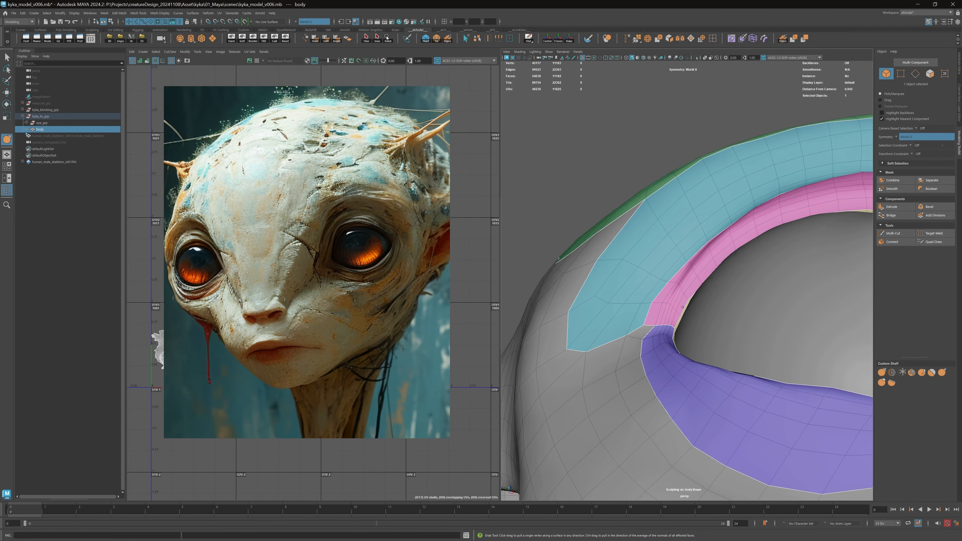
mouse_move(750, 244)
left_mouse_down("alt")
mouse_move(753, 261)
mouse_move(745, 260)
left_mouse_up("alt")
left_click_drag(789, 287, 792, 284)
left_click_drag(787, 284, 758, 350, "alt")
right_click_drag(758, 350, 689, 352, "alt")
mouse_move(701, 337)
left_mouse_down("alt")
mouse_move(729, 321)
mouse_move(715, 318)
left_mouse_up("alt")
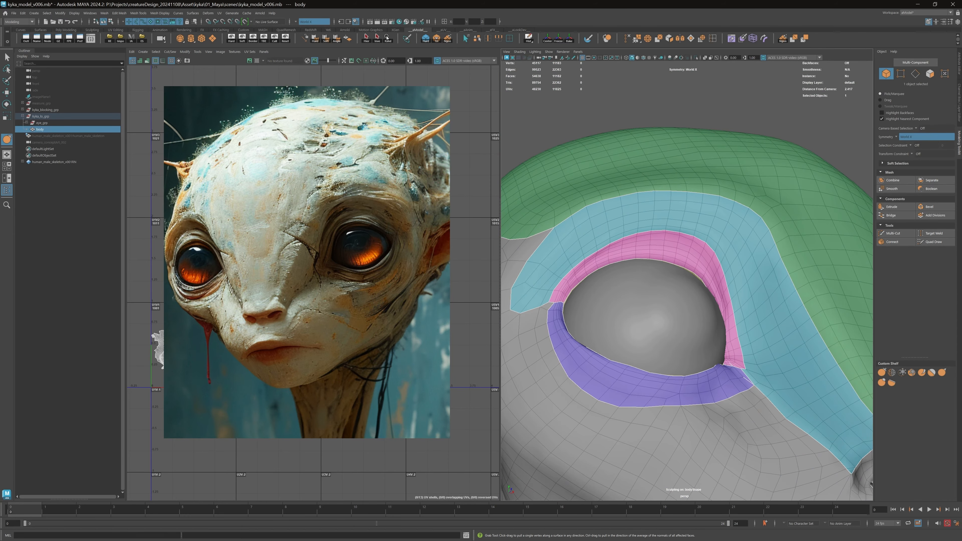
Examine the reshaped eyelids up close from several angles and compare them with the whole head in plain shading.
left_click_drag(724, 337, 727, 312, "alt")
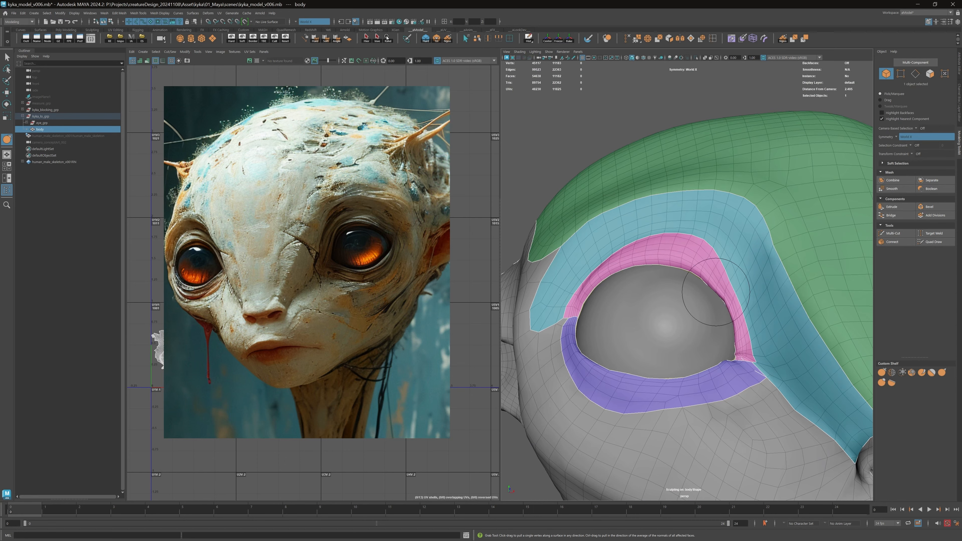
scroll(733, 339, "up", 5)
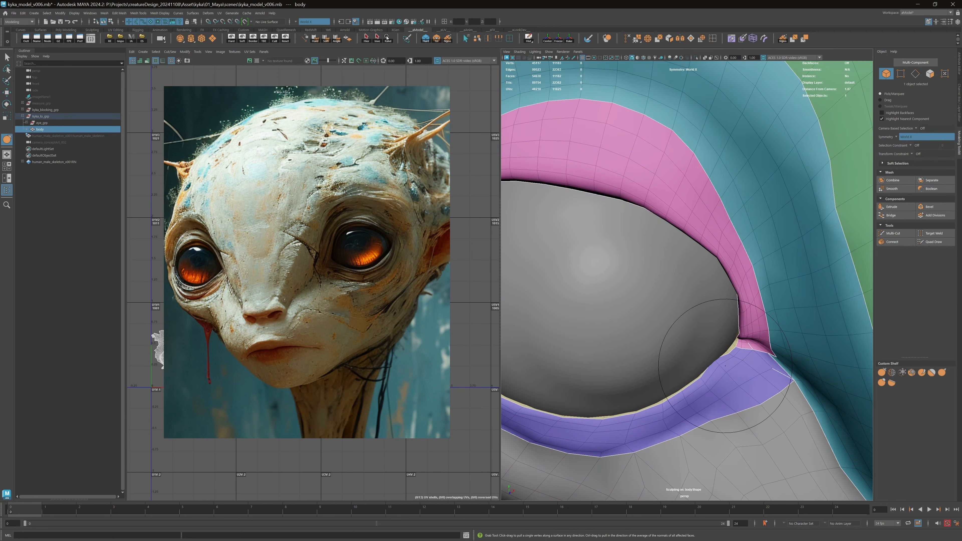
scroll(727, 348, "up", 3)
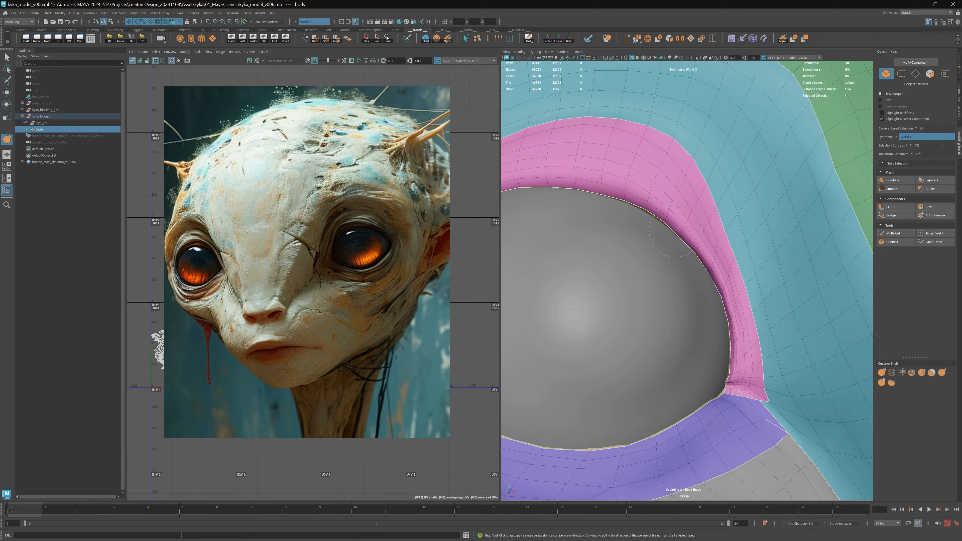
scroll(675, 231, "down", 9)
left_click_drag(668, 228, 648, 182, "alt")
scroll(663, 257, "up", 3)
scroll(662, 257, "down", 5)
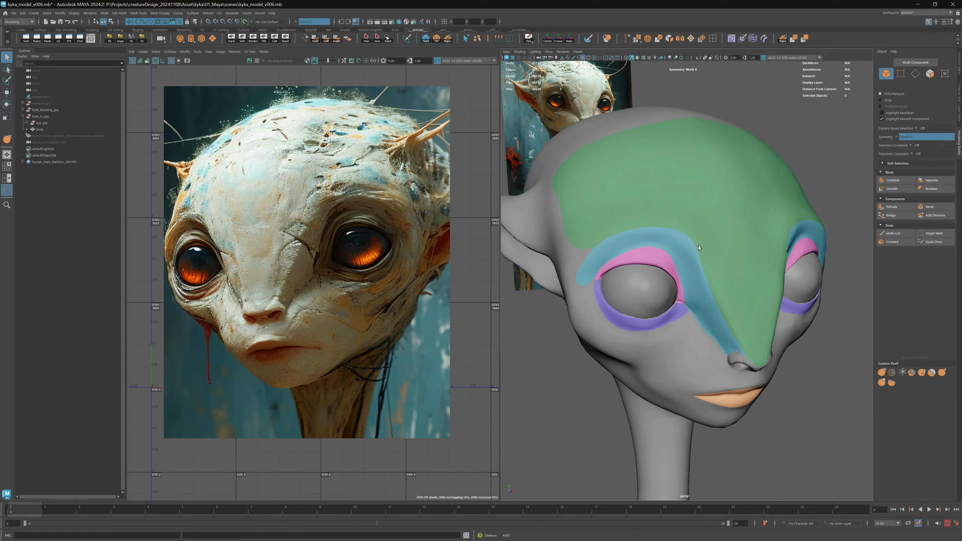
left_click_drag(672, 258, 688, 223, "alt")
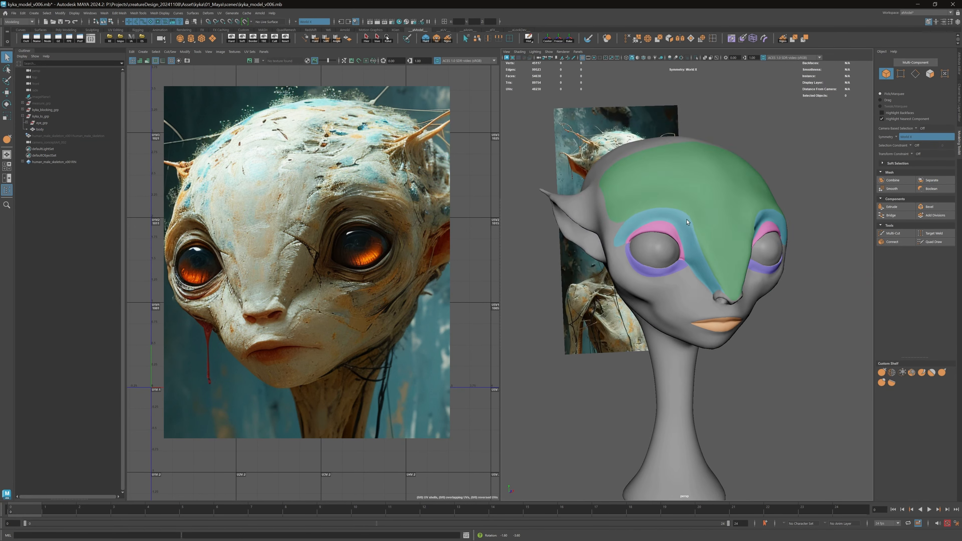
middle_click_drag(687, 223, 677, 171, "alt")
Export the kyka_lo_grp group as an Alembic cache named kyka_model_lo_v002.abc.
left_click(41, 116)
left_click(247, 13)
mouse_move(265, 26)
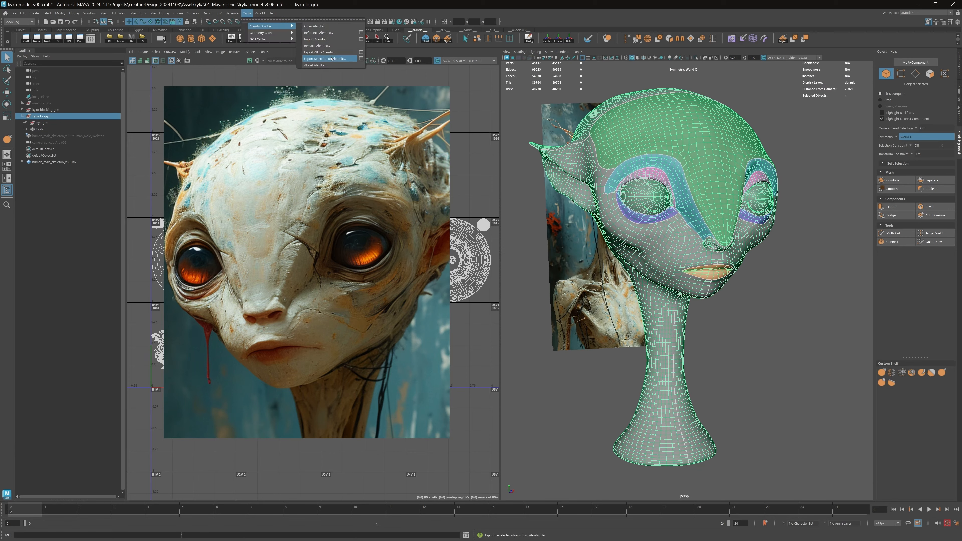
left_click(332, 58)
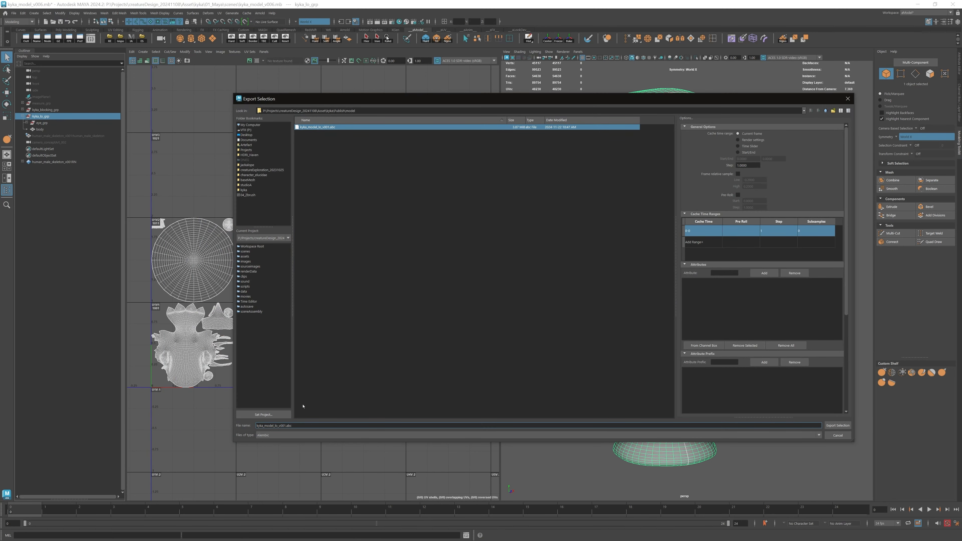
key("BackSpace")
type("2")
key("Return")
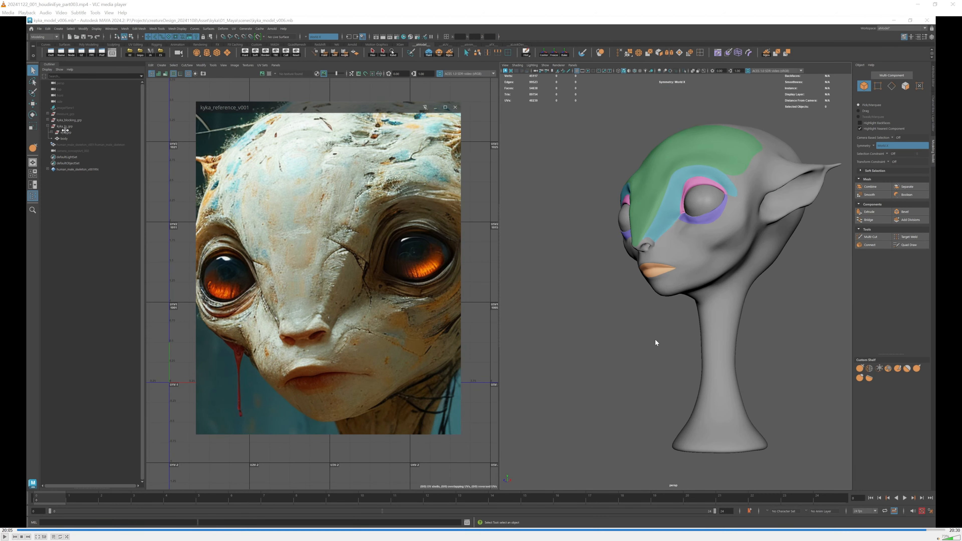
Switch to VLC media player and resume playback of the recording 20241122_001_houdiniEye_part003.mp4.
left_click(655, 340)
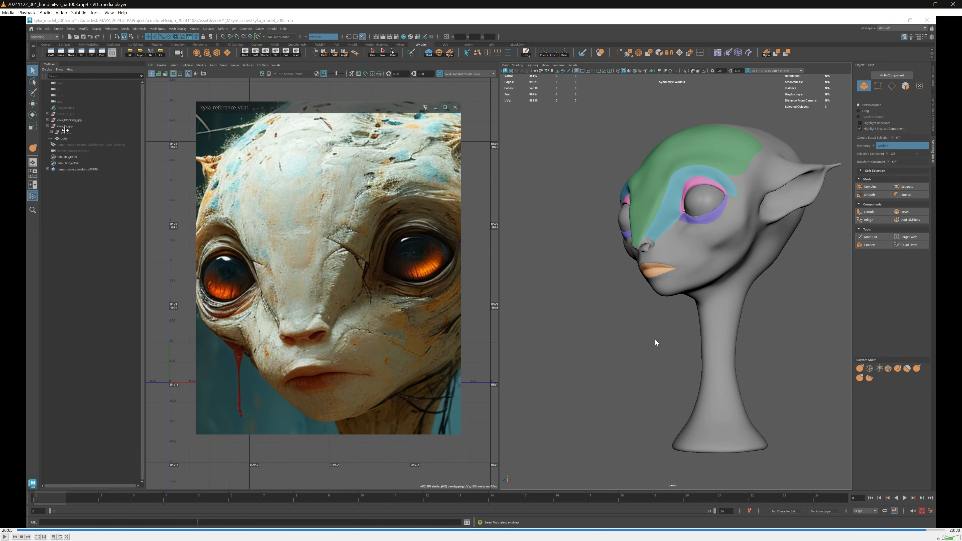
key("space")
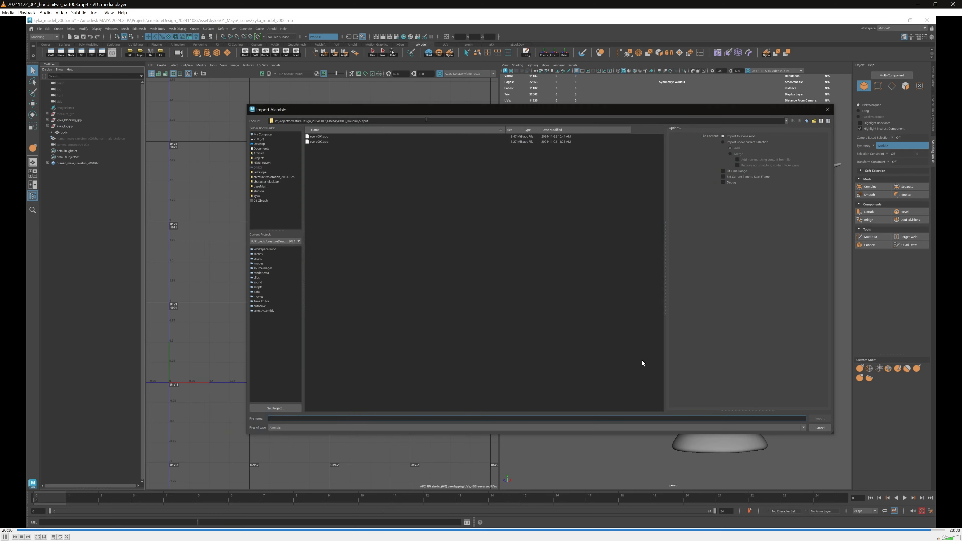